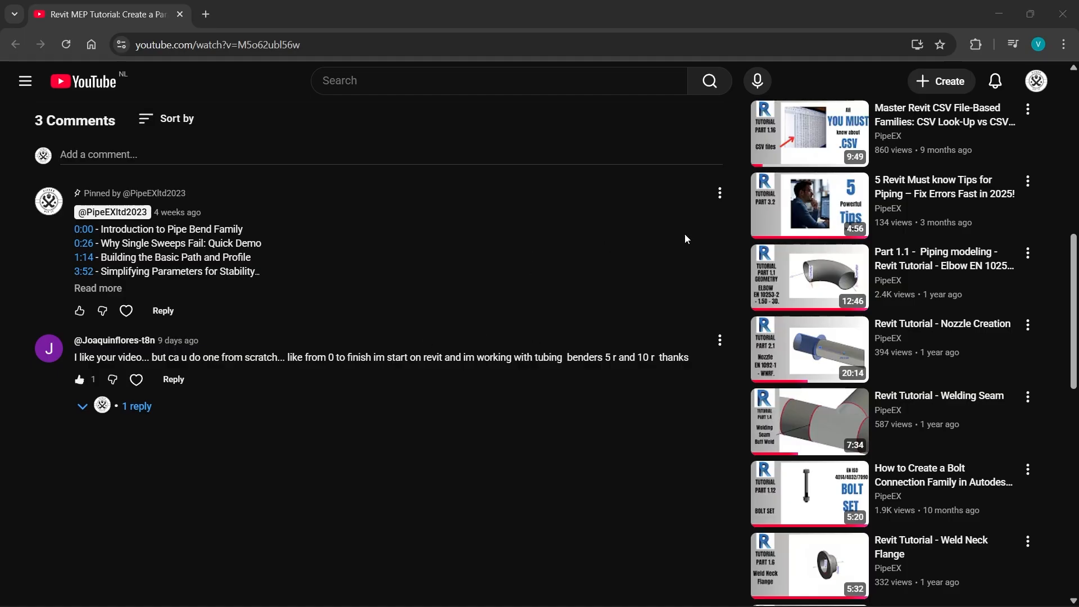
Step: Leave the browser and examine the supplied shared-parameter text file, the two-connector family file and the fitting spreadsheet in New folder
click(999, 15)
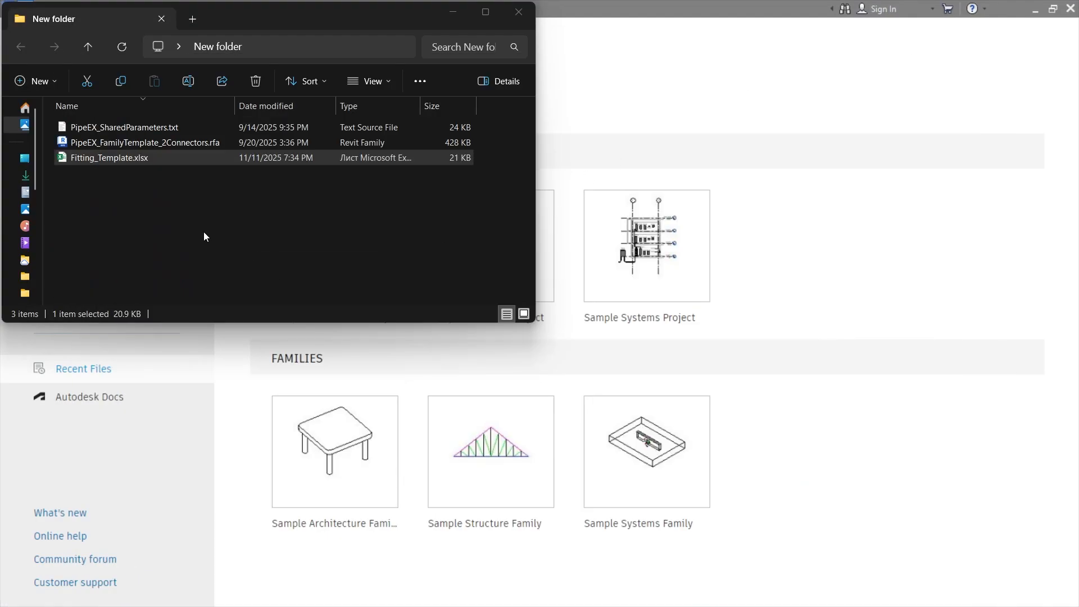
click(161, 194)
key(ctrl+a)
click(167, 207)
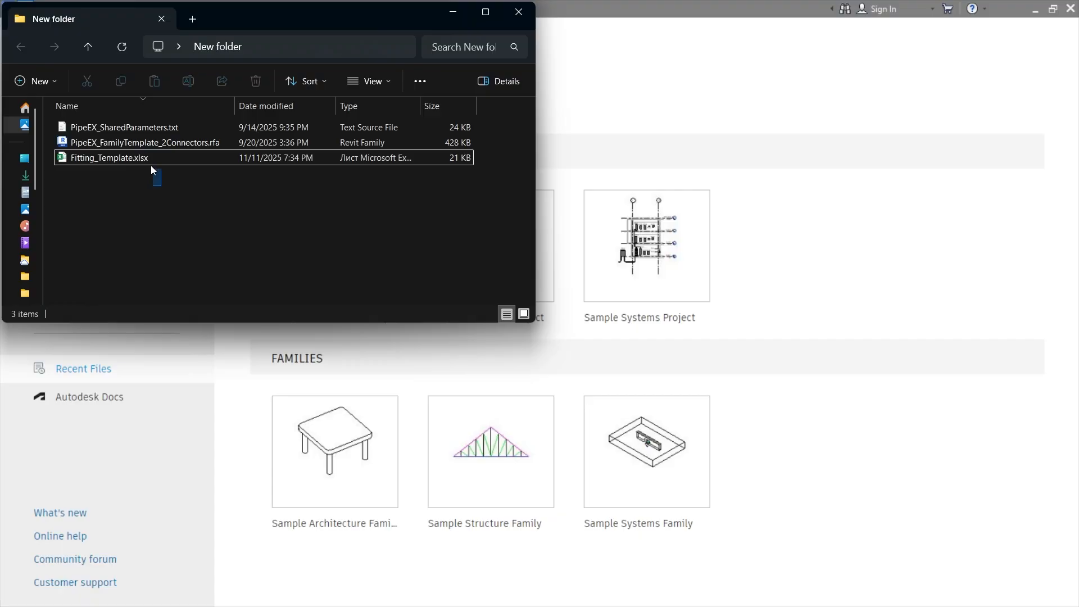
drag(151, 165, 146, 156)
click(153, 181)
click(147, 142)
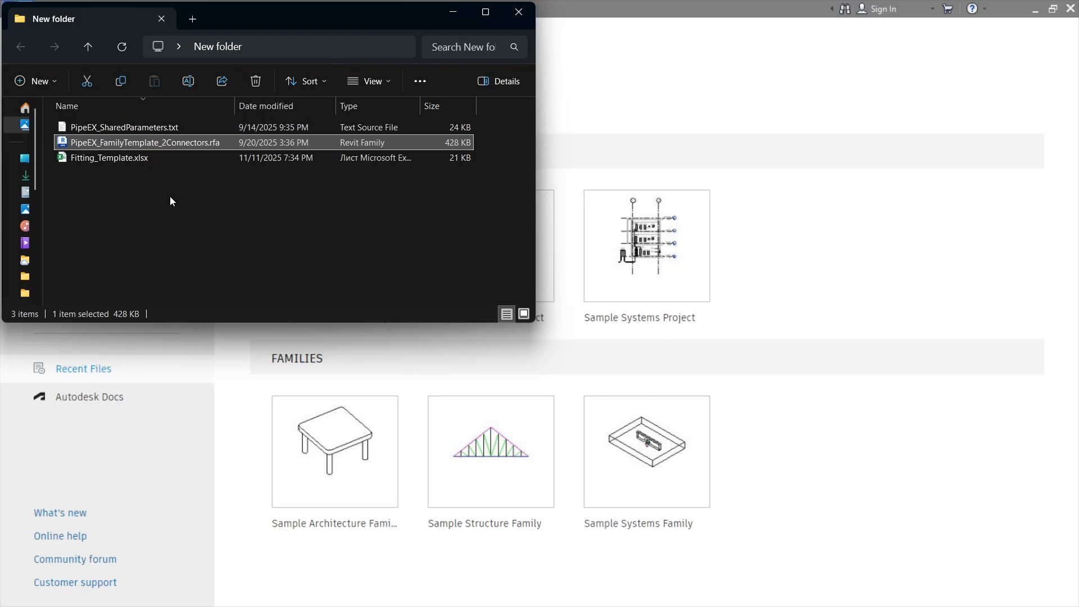
click(156, 131)
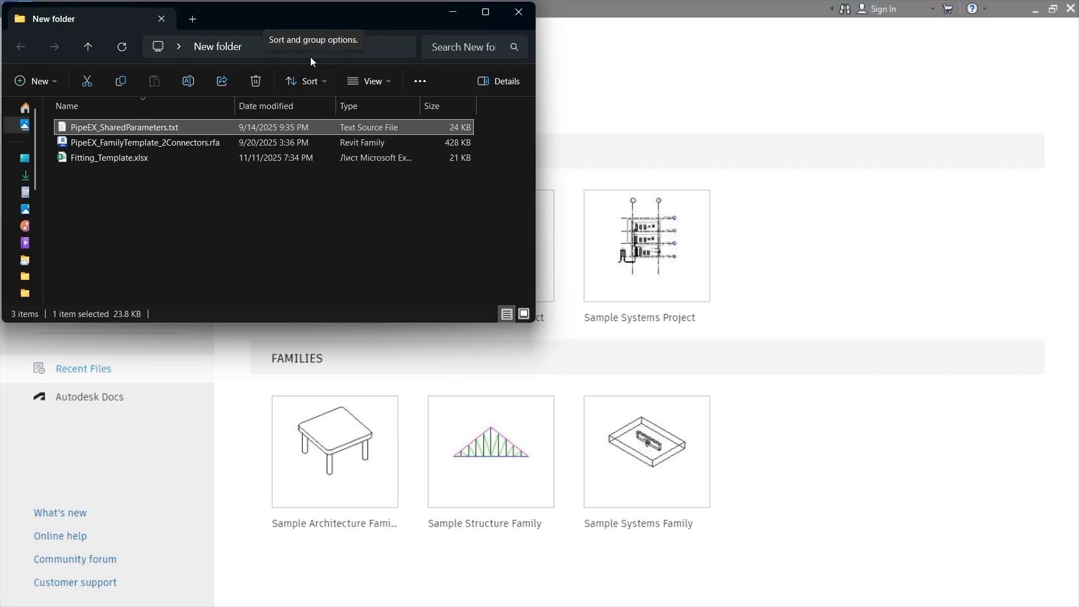
Step: Switch to Revit and create a new family from the template PipeEX_FamilyTemplate_2Connectors.rft
click(359, 50)
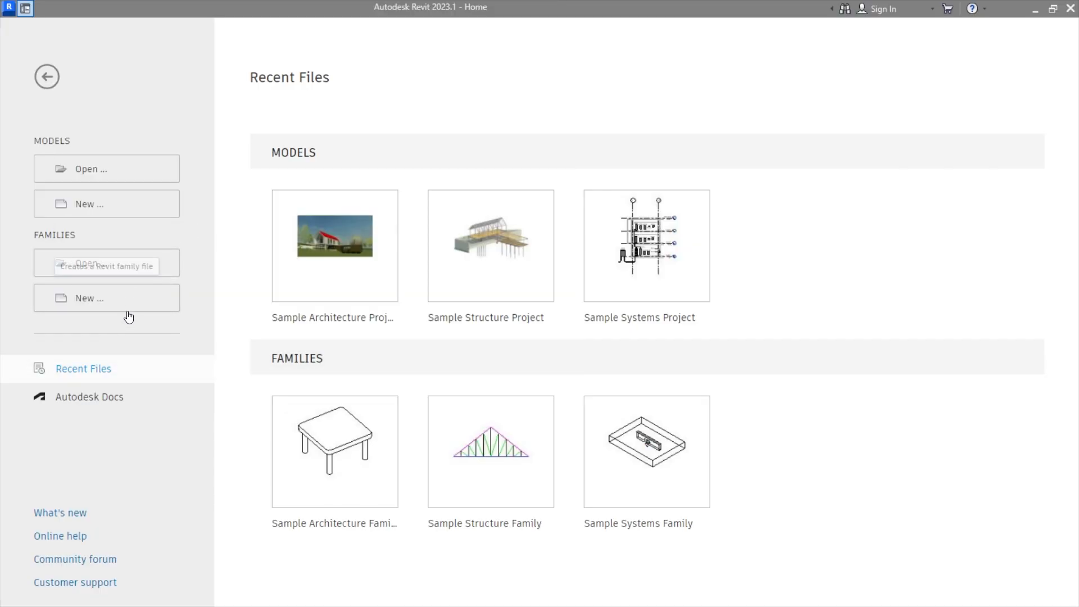
click(134, 298)
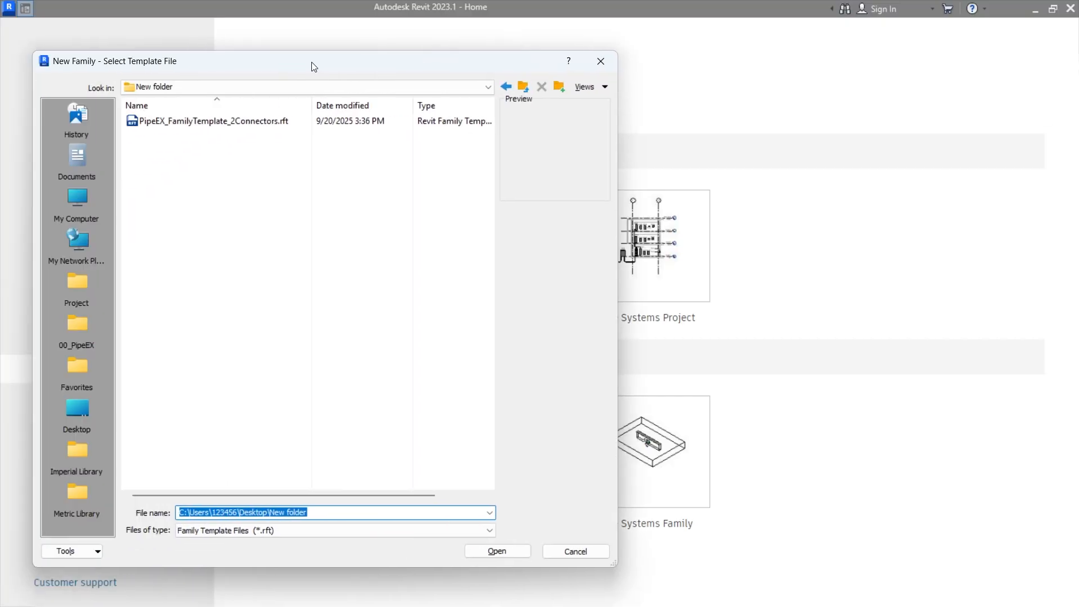
drag(312, 64, 488, 24)
double_click(445, 79)
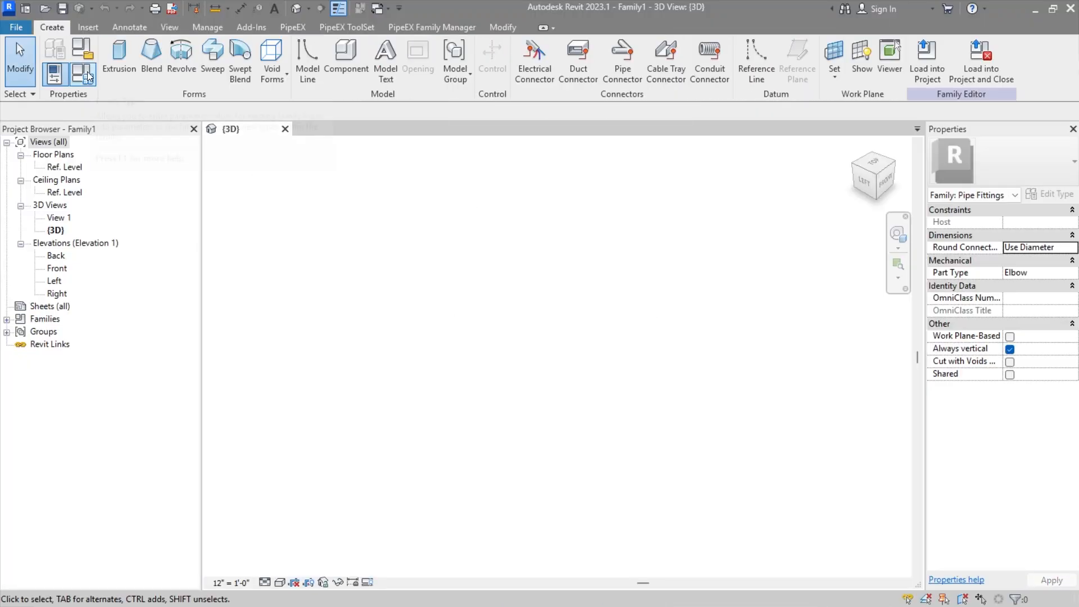
Step: In the family types, set PiX_PPG_END1_DN and PiX_PPG_END1_Thickness to 0 mm
click(87, 72)
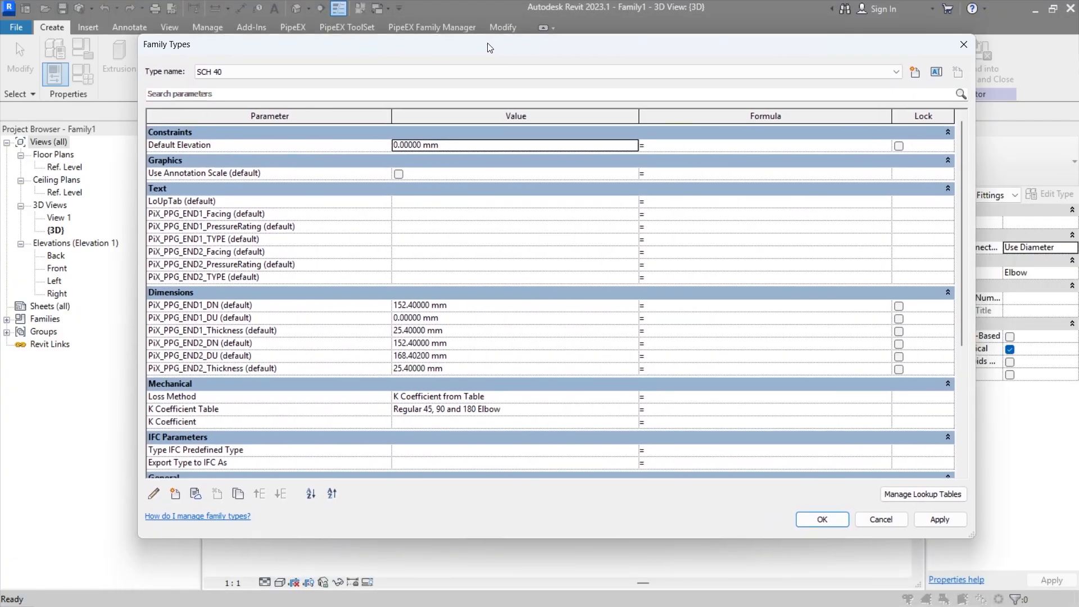
drag(489, 48, 487, 42)
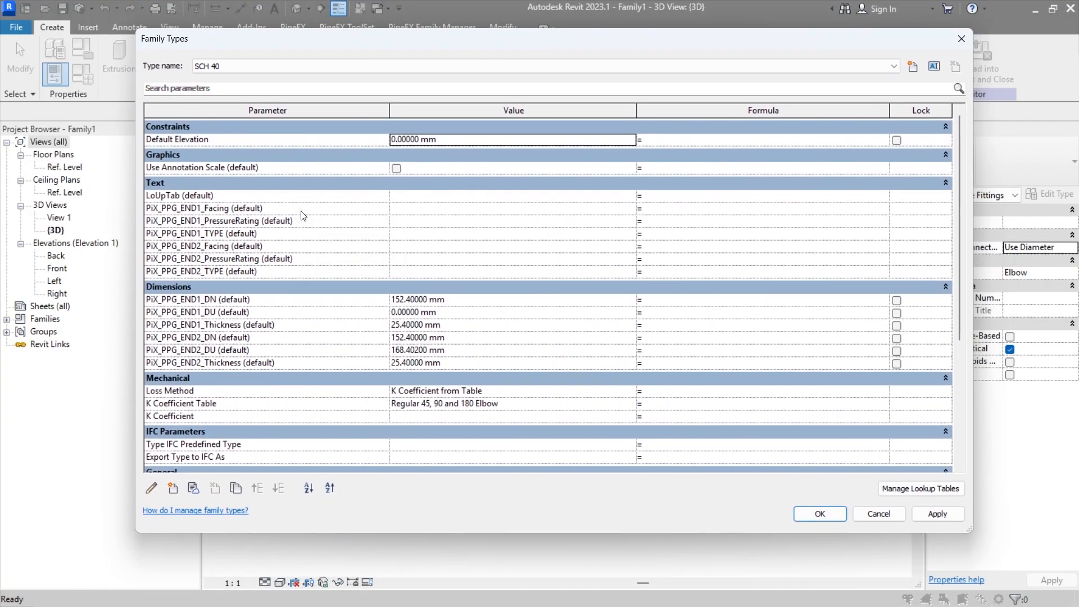
scroll(303, 215, down, 3)
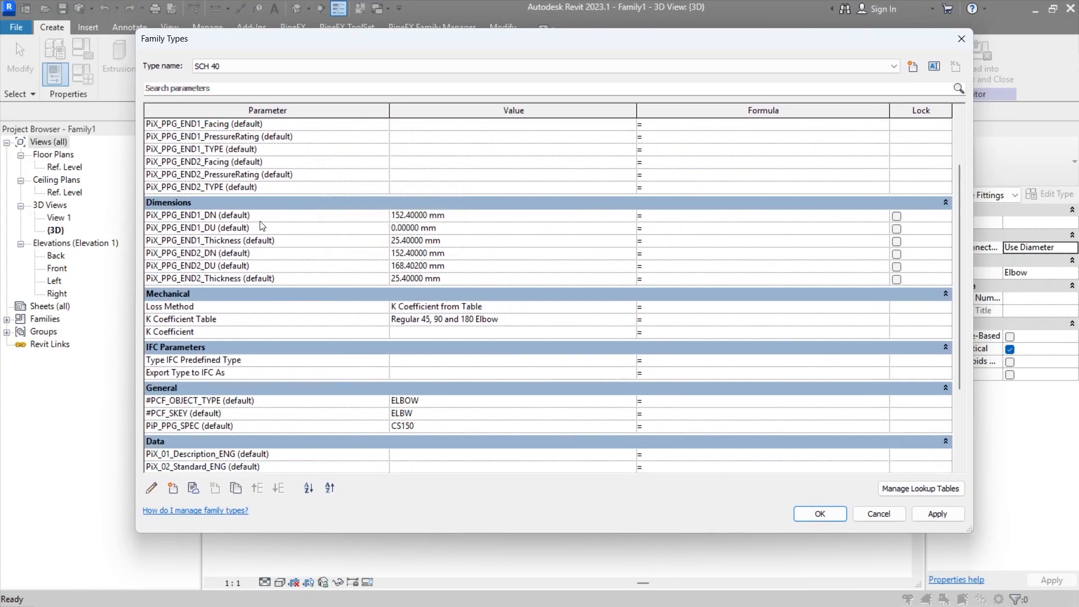
click(486, 220)
text(0)
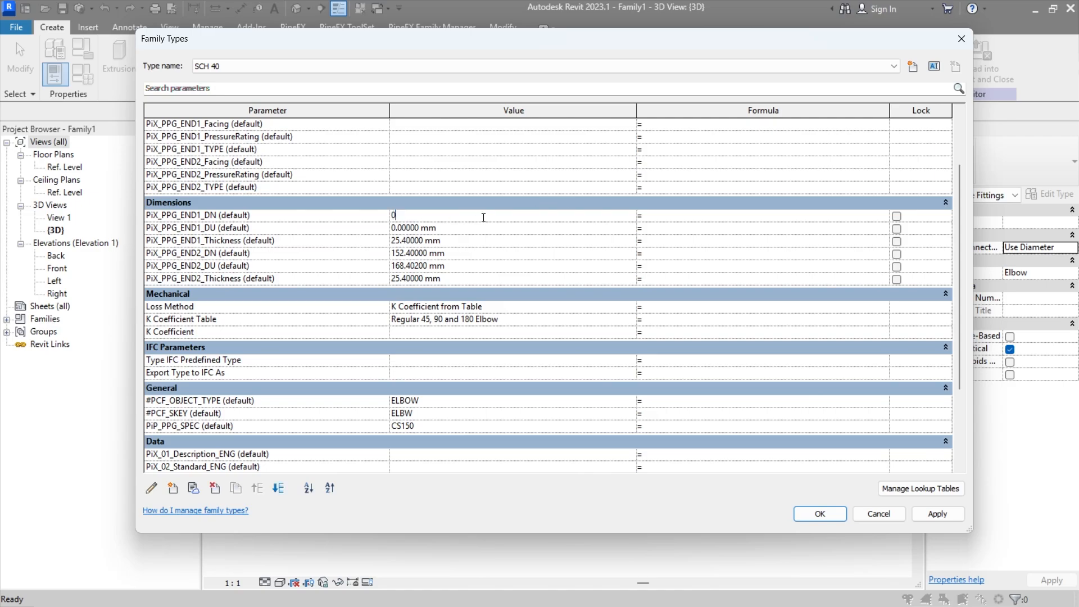
key(Tab)
click(468, 241)
text(0)
Step: Set PiX_PPG_END2_DN, PiX_PPG_END2_DU and PiX_PPG_END2_Thickness to 0 mm
click(468, 253)
text(0)
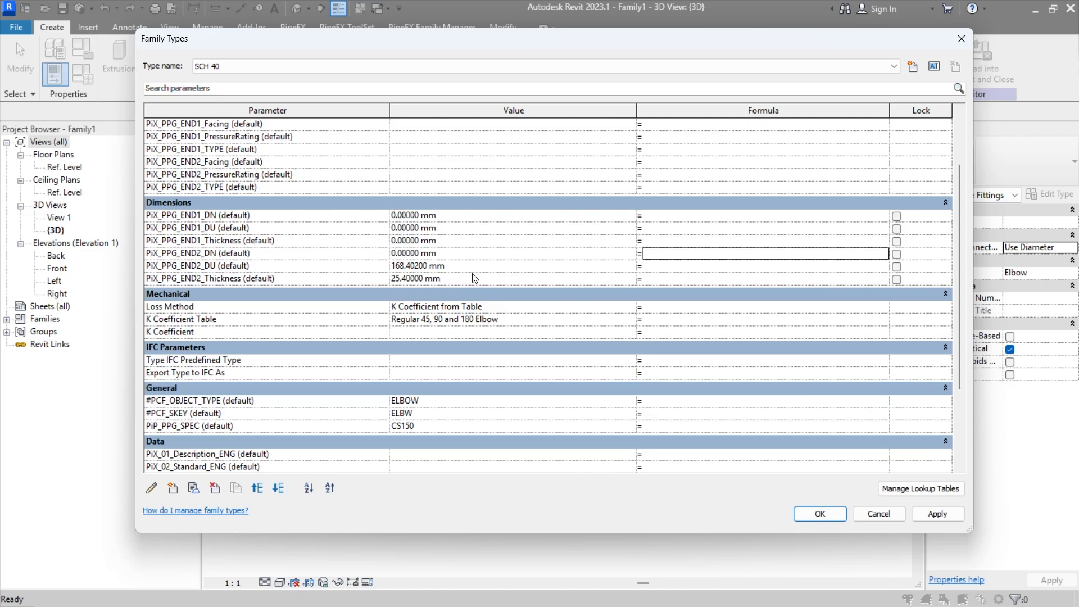
click(473, 269)
text(0)
click(475, 278)
text(00)
key(Tab)
click(476, 242)
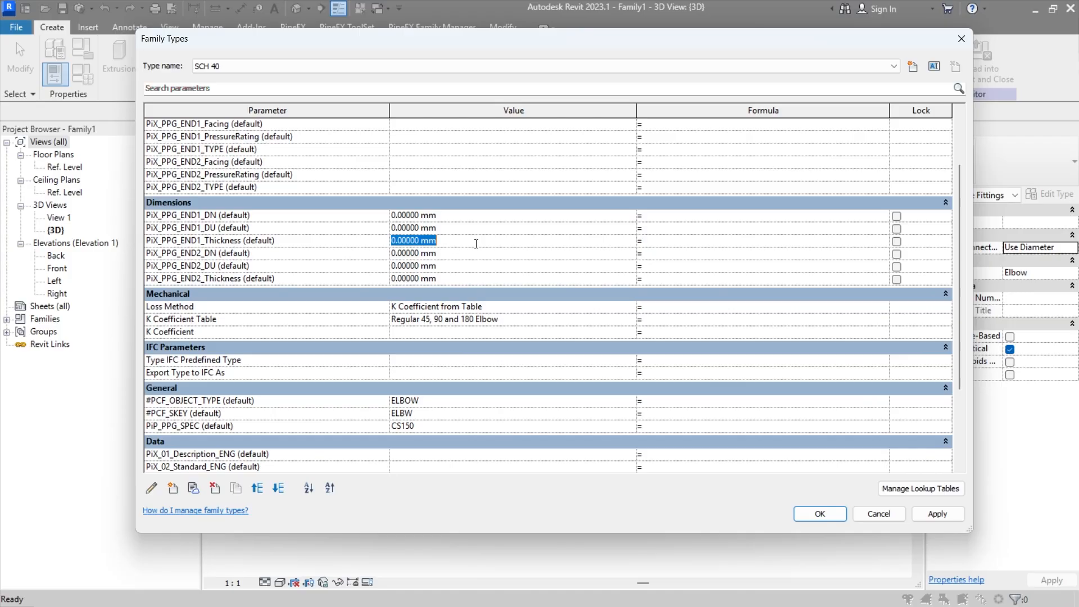
scroll(462, 229, down, 4)
click(460, 246)
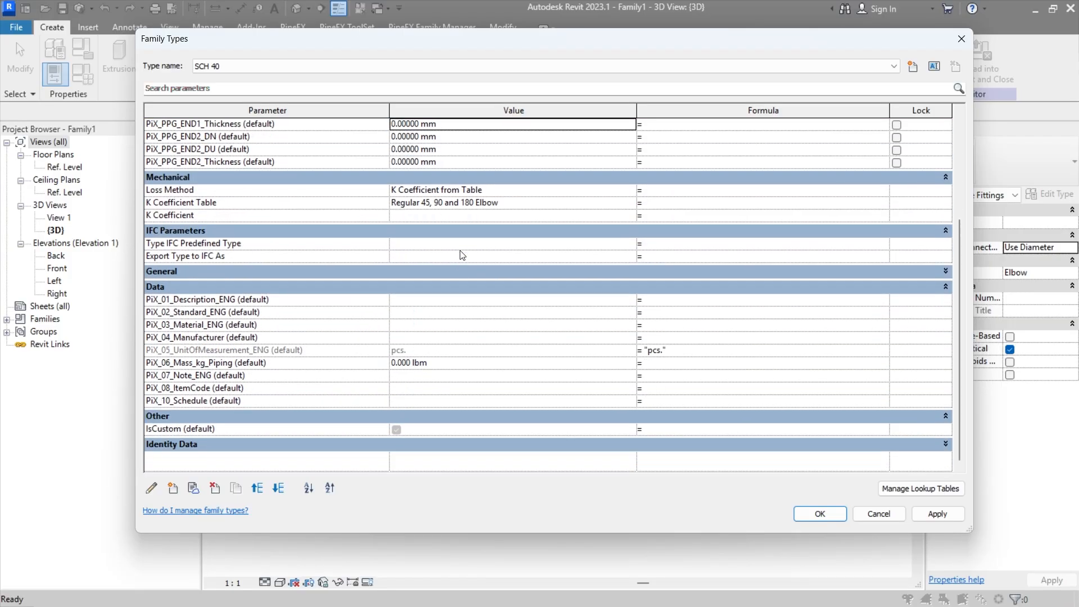
click(457, 284)
click(456, 388)
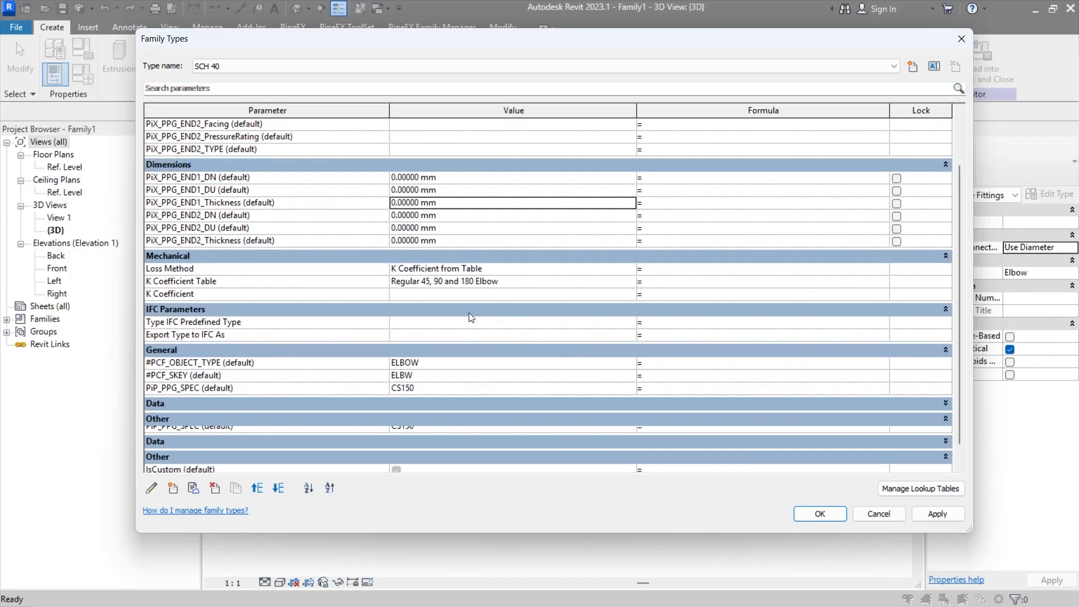
click(423, 401)
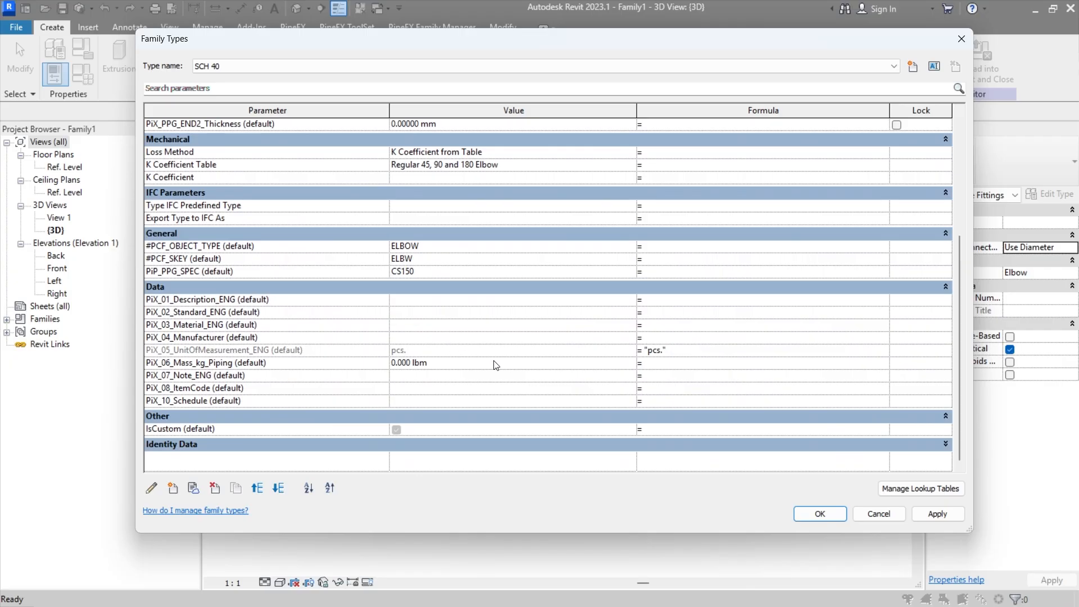
Step: Clear the values of PiP_PPG_SPEC, #PCF_SKEY and #PCF_OBJECT_TYPE in the General group
scroll(475, 314, up, 3)
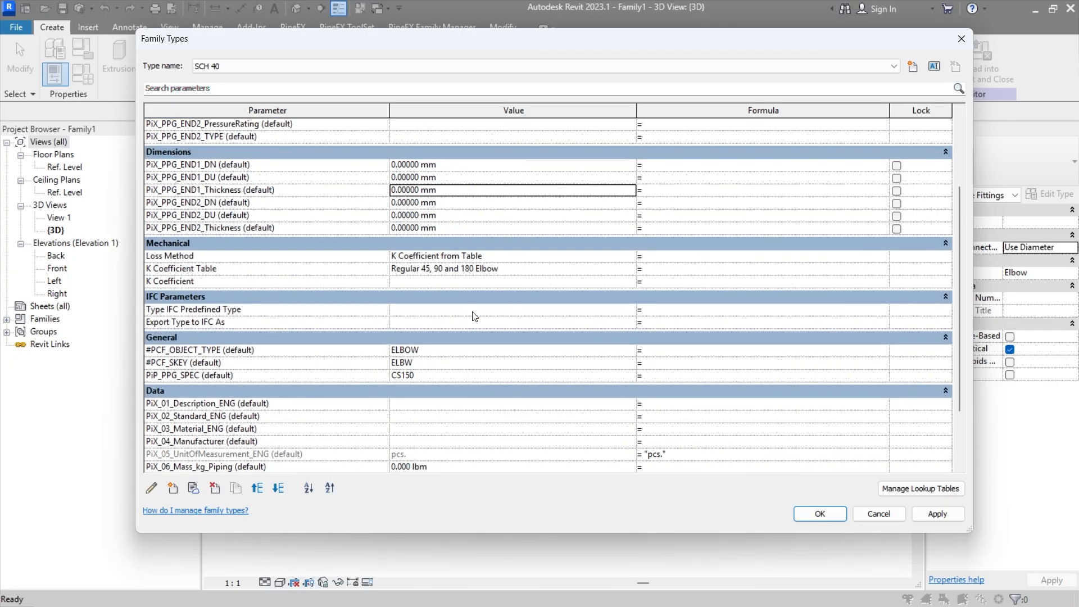
click(451, 375)
key(Delete)
click(451, 363)
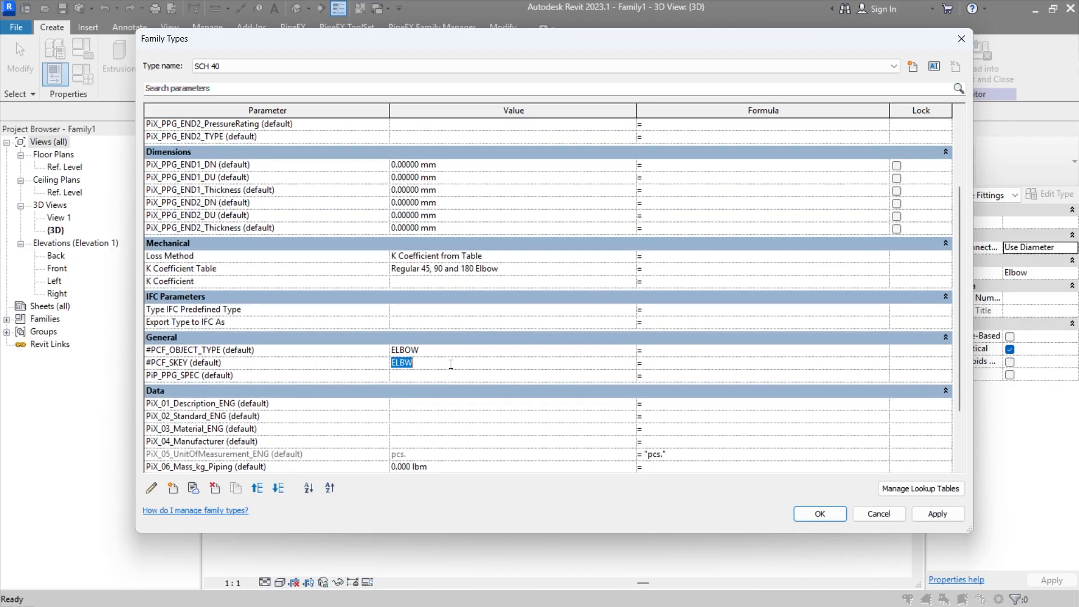
key(Delete)
click(457, 350)
key(Delete)
click(460, 362)
Step: Examine the family's lookup table, end connection, dimension, PCF and description parameters and their tooltips
scroll(478, 215, up, 4)
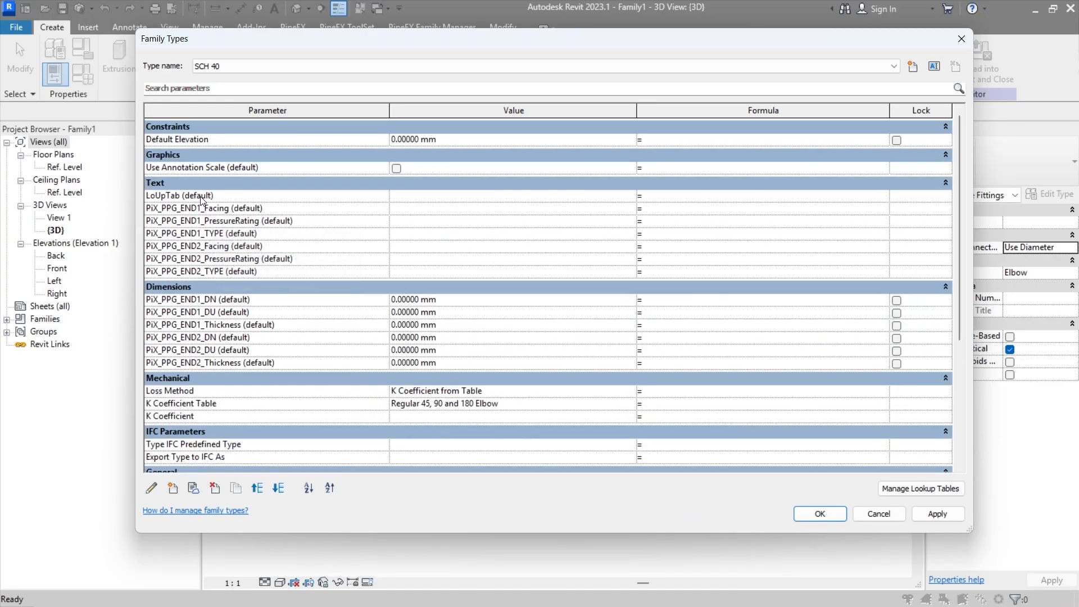
scroll(253, 224, down, 5)
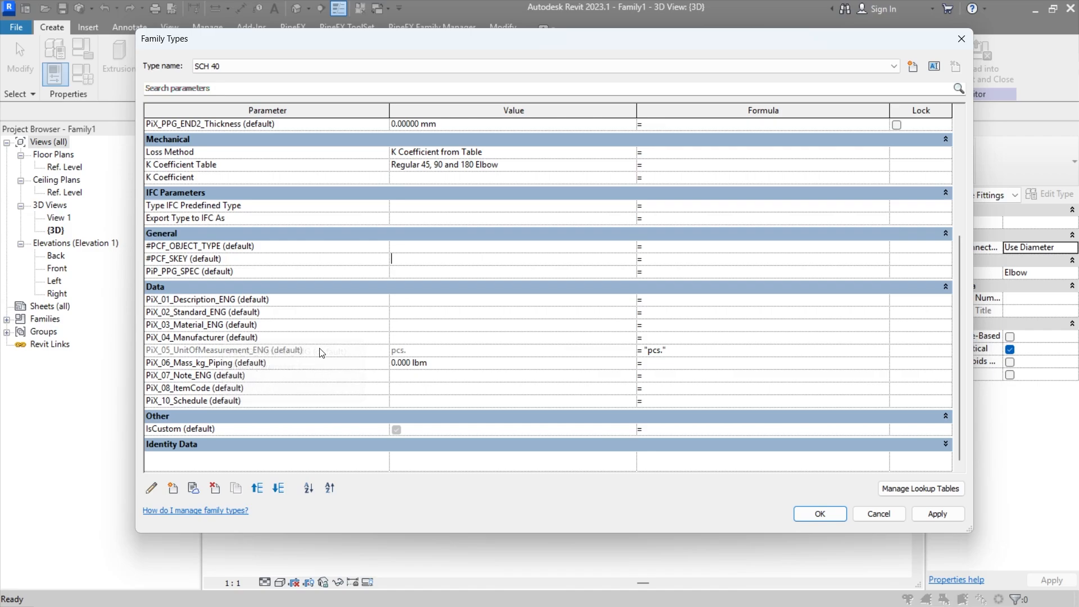
scroll(308, 324, up, 3)
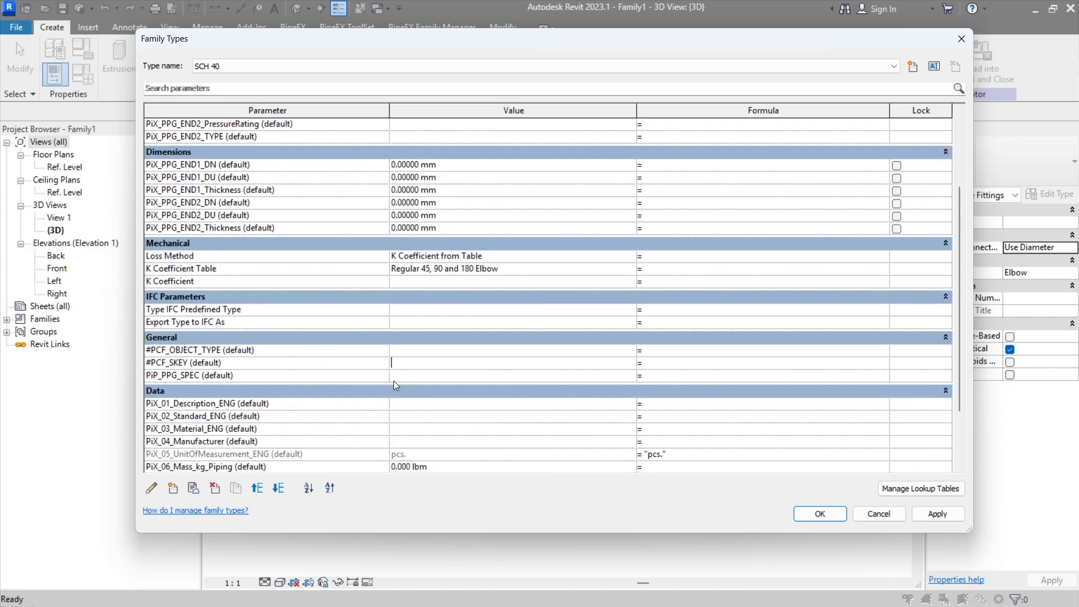
click(412, 376)
scroll(595, 284, up, 3)
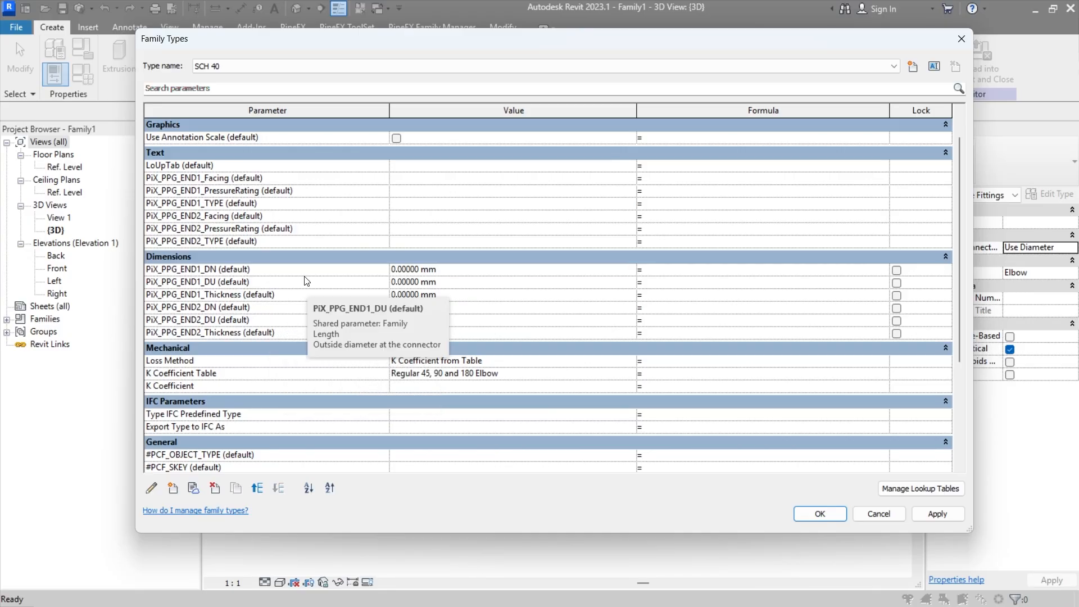
scroll(307, 247, up, 1)
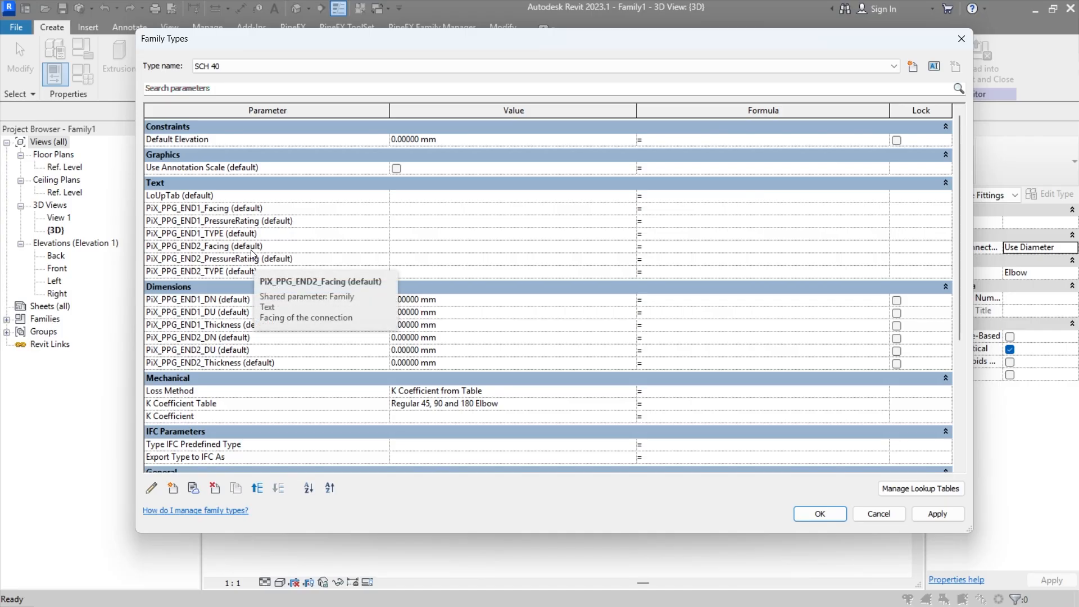
scroll(528, 322, down, 6)
click(451, 267)
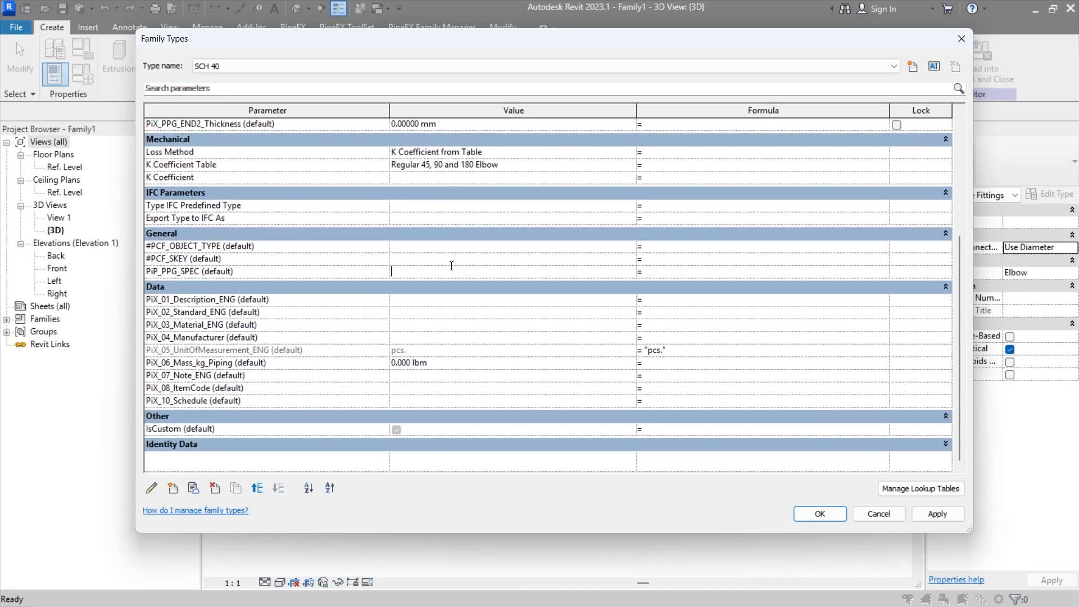
click(423, 298)
click(428, 314)
click(437, 330)
Step: Apply and accept the family type changes, and open the Ref. Level floor plan
click(940, 520)
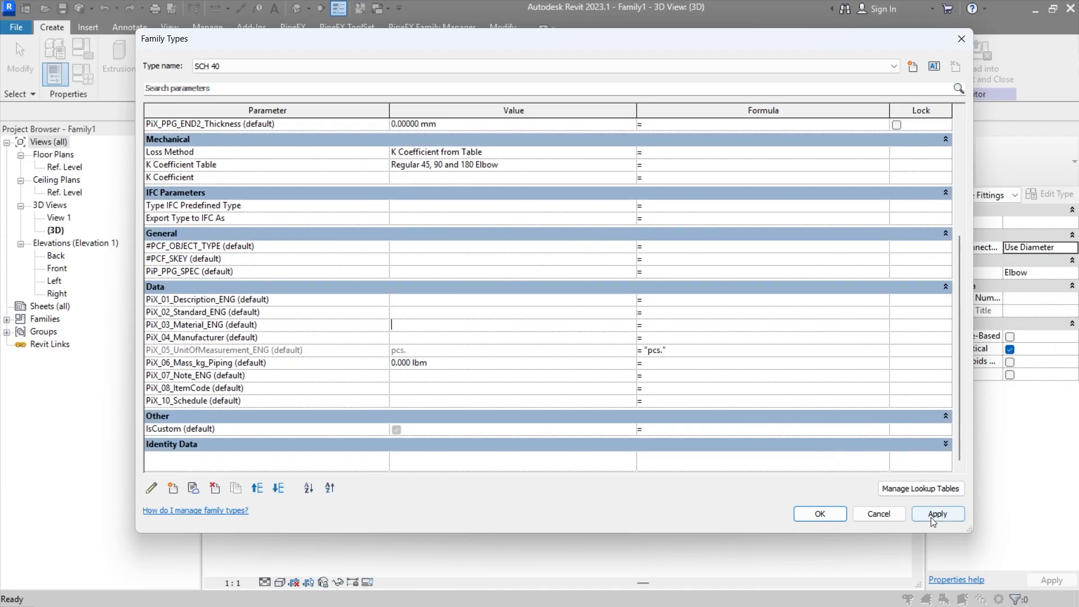
click(831, 519)
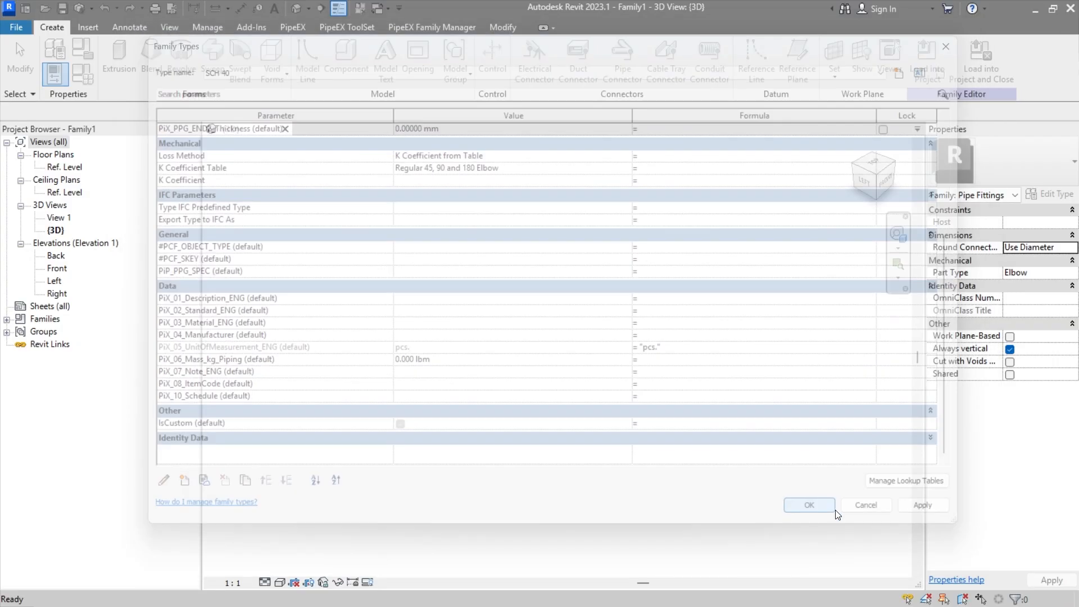
click(78, 169)
double_click(79, 173)
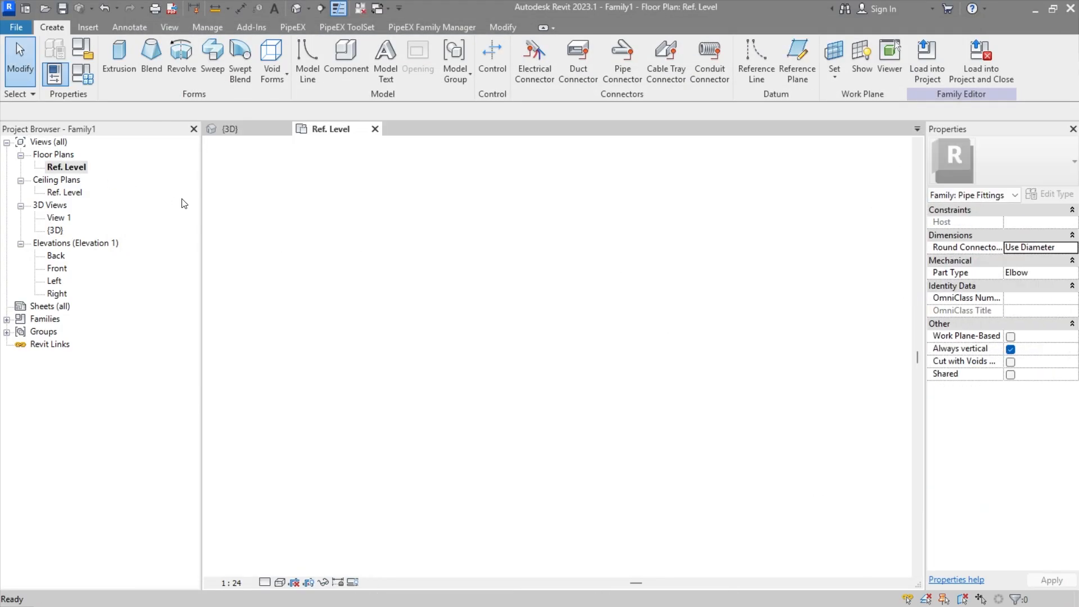
scroll(579, 363, up, 4)
middle_drag(626, 395, 574, 331)
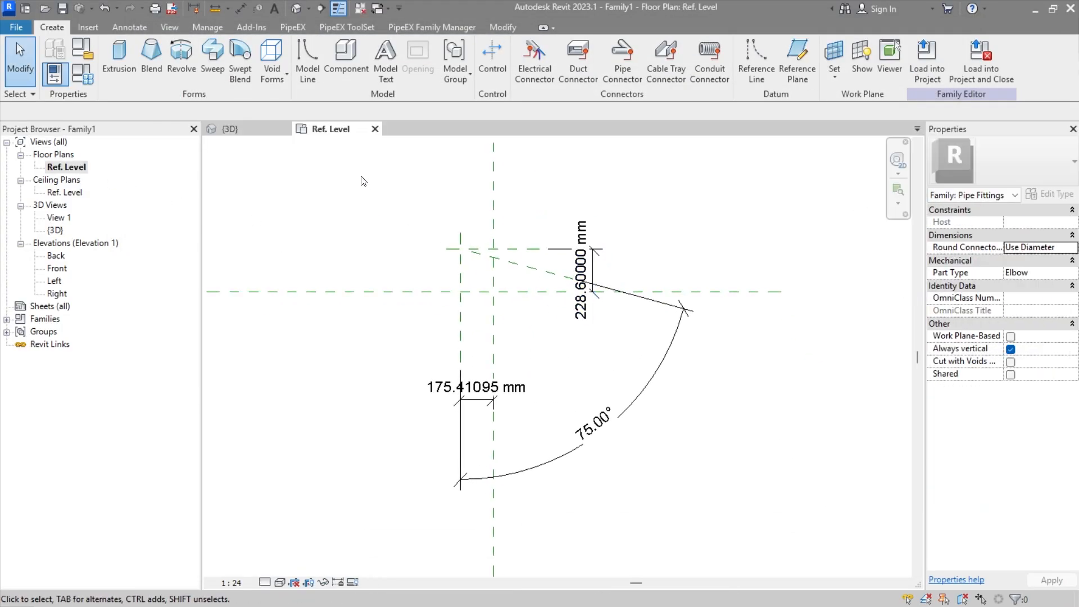
Step: Move the 228.6 mm dimension farther out along the horizontal reference plane, away from the plane intersection
mouse_move(360, 173)
mouse_down()
mouse_move(688, 540)
mouse_move(705, 536)
mouse_up()
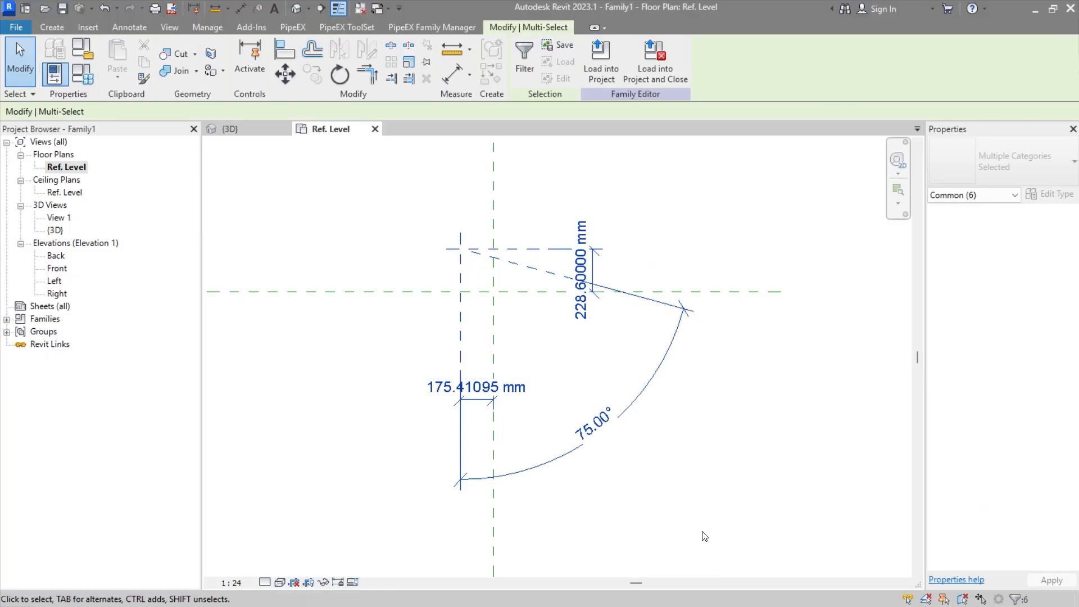
click(623, 387)
scroll(543, 311, up, 2)
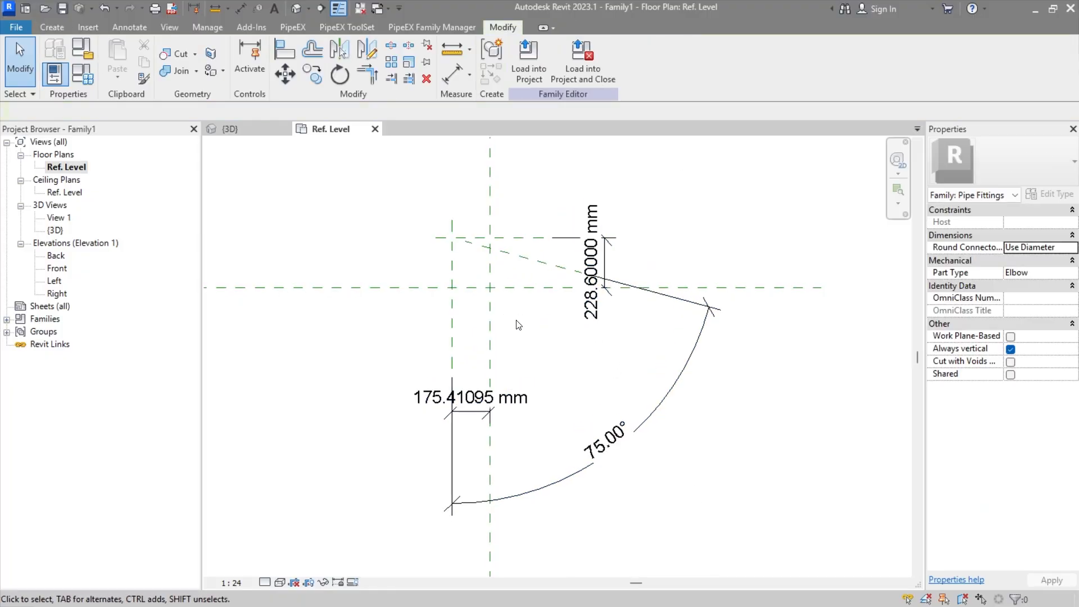
middle_drag(559, 385, 564, 407)
drag(617, 245, 702, 244)
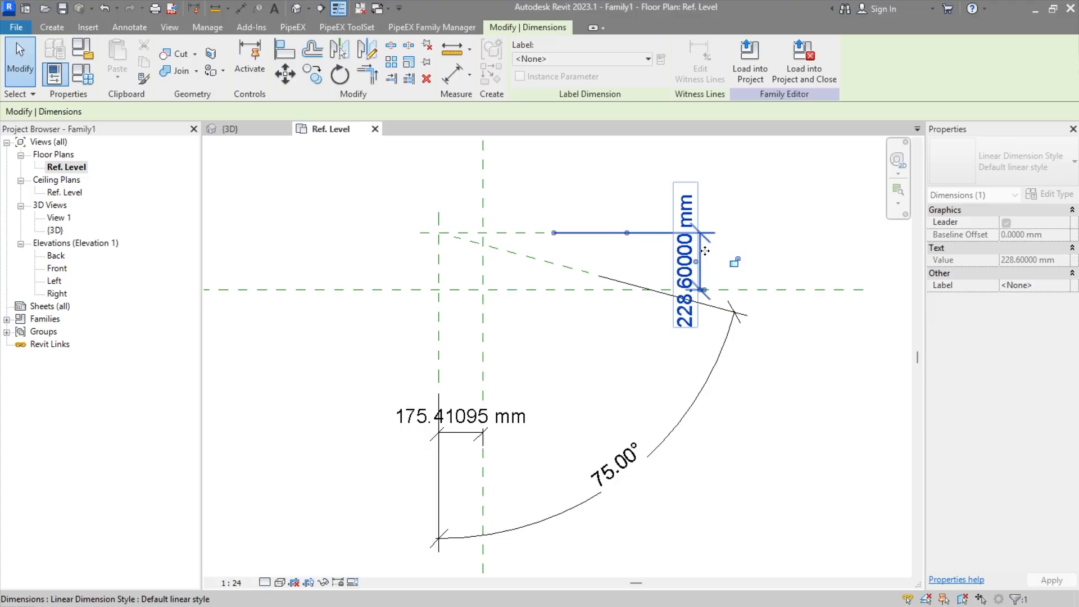
click(607, 371)
Step: Move the 175.41 mm dimension slightly farther down, away from the horizontal reference plane
click(484, 435)
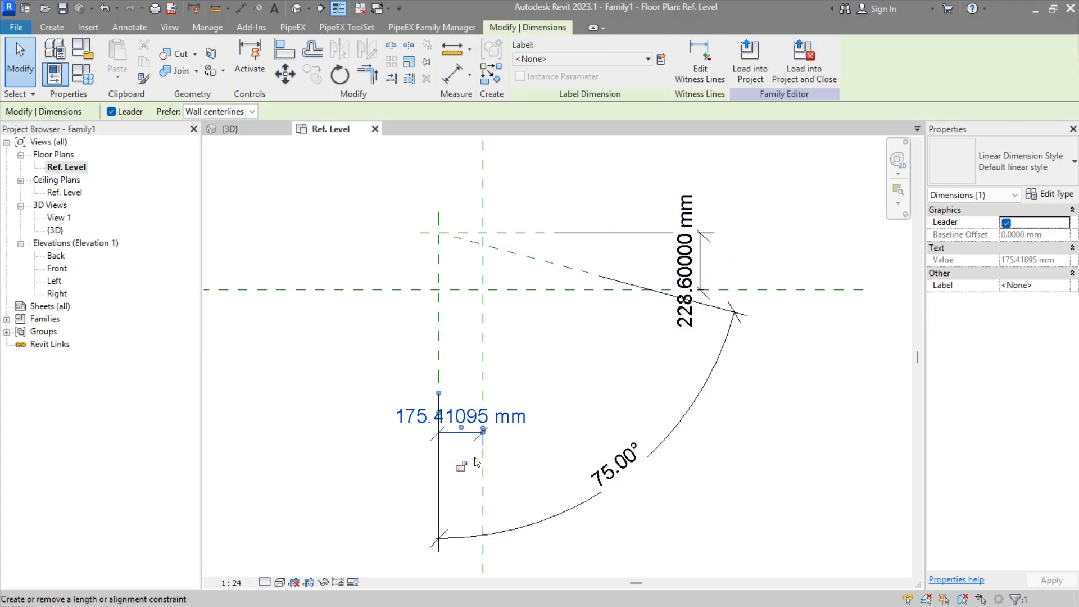
drag(472, 437, 472, 460)
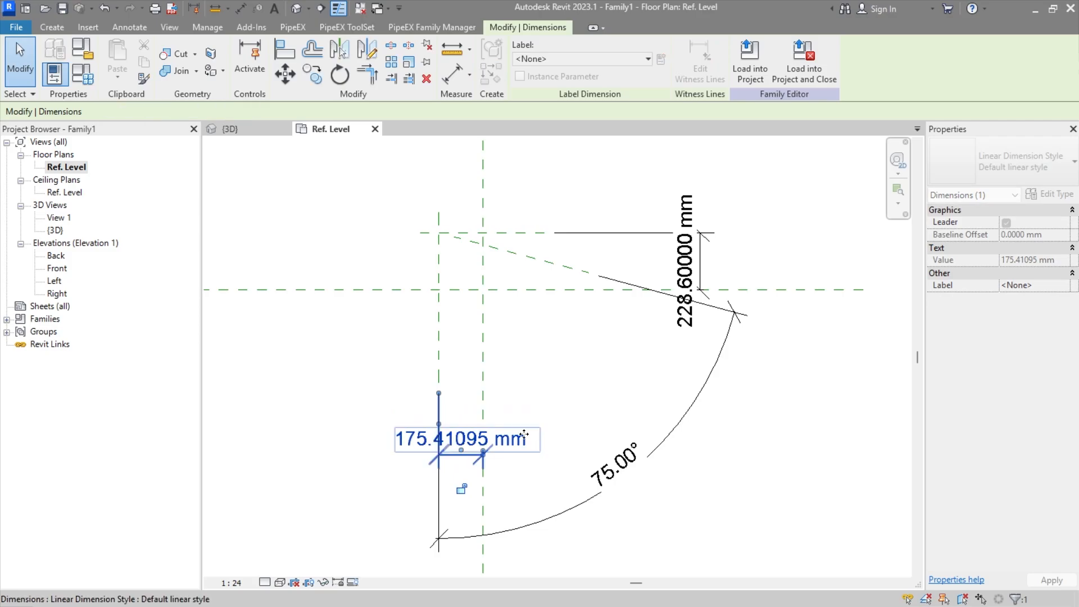
click(603, 376)
Step: Label the 75° angular dimension with a new instance family parameter named Ang, grouped under Dimensions
click(625, 421)
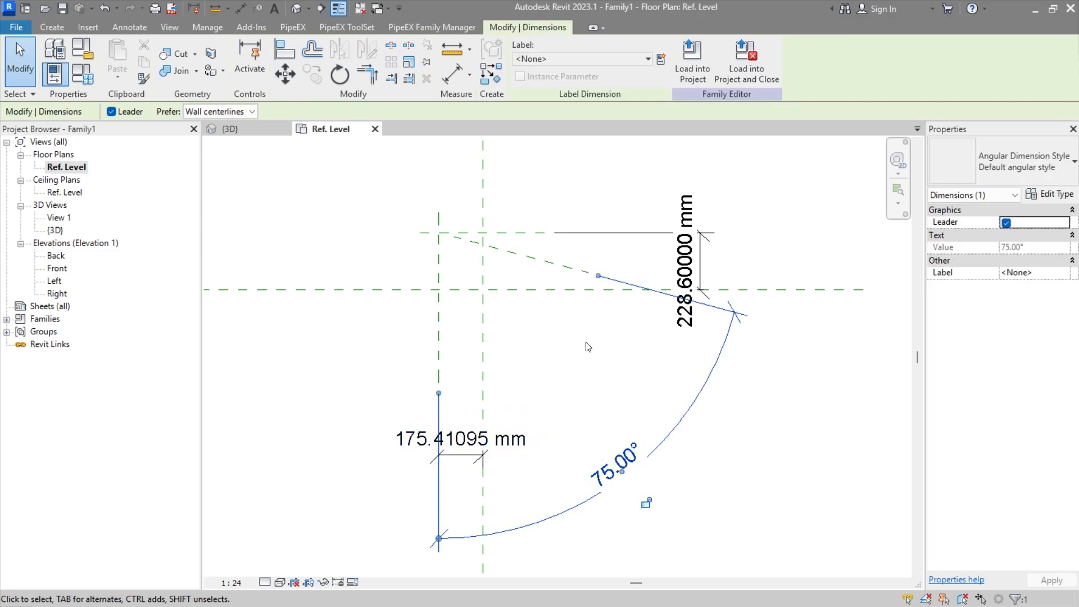
click(661, 58)
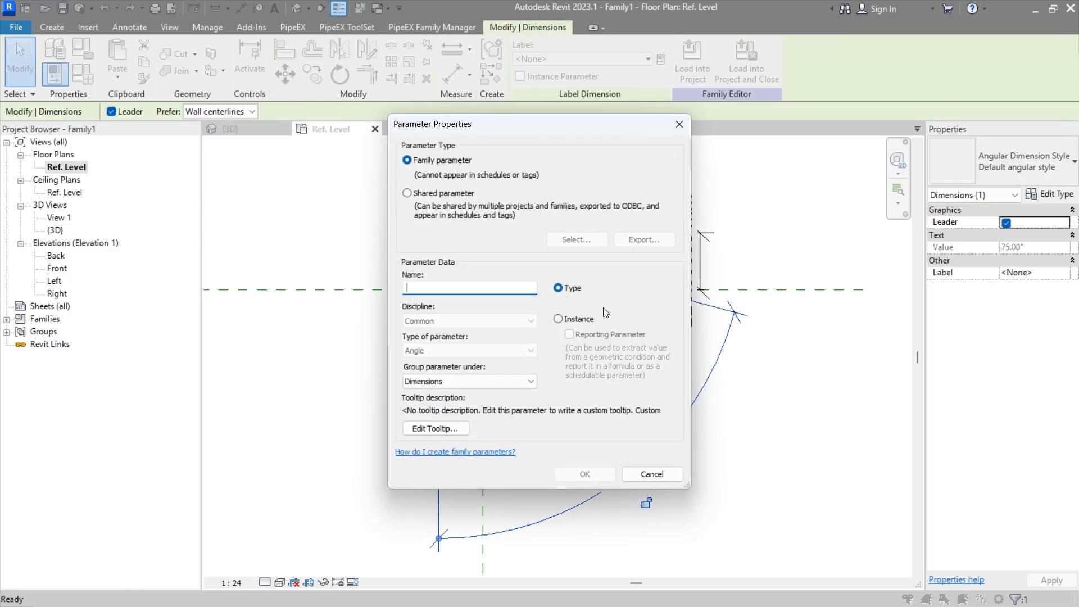
click(575, 319)
click(485, 288)
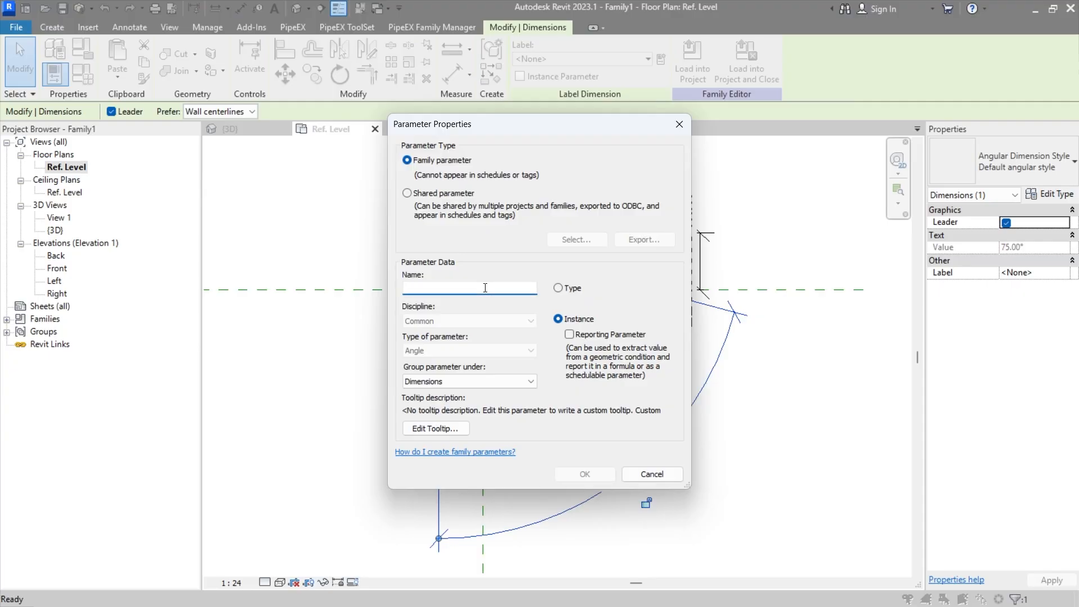
text(AA)
text(ng)
click(572, 472)
click(595, 378)
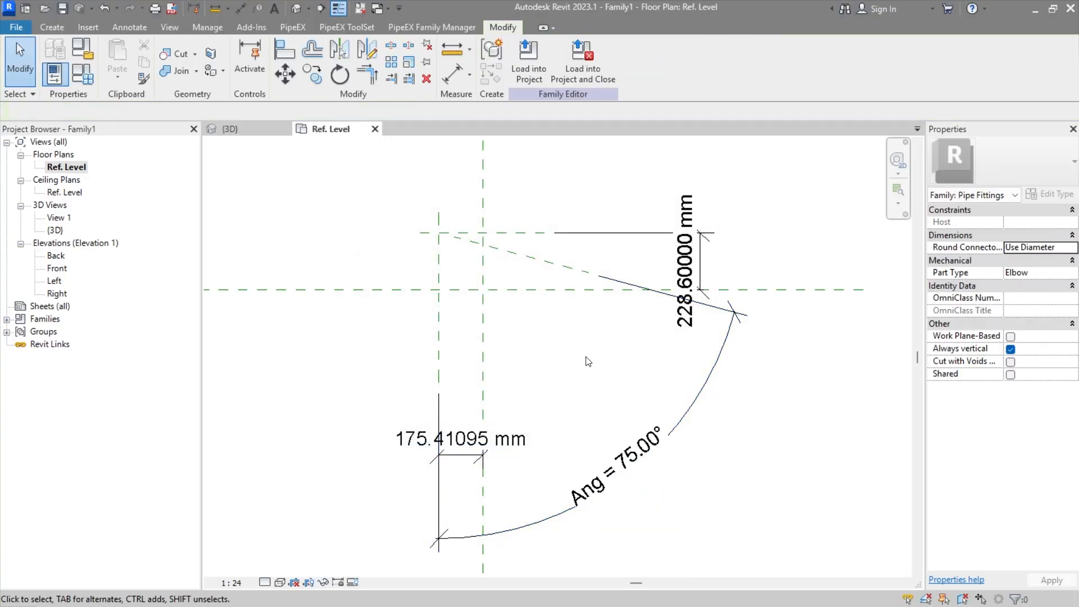
Step: Extend the end of the angled reference plane to the intersection of the outer vertical and upper horizontal reference planes
scroll(587, 360, up, 2)
scroll(432, 248, up, 1)
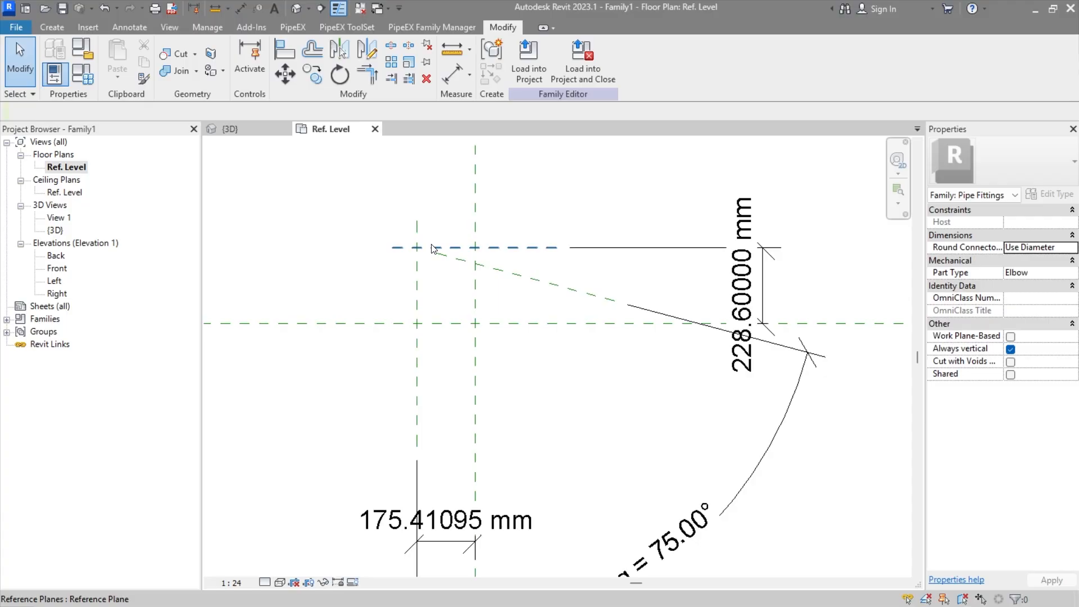
scroll(433, 248, up, 1)
middle_drag(490, 367, 476, 238)
scroll(439, 282, up, 2)
scroll(468, 287, down, 3)
middle_drag(547, 323, 548, 324)
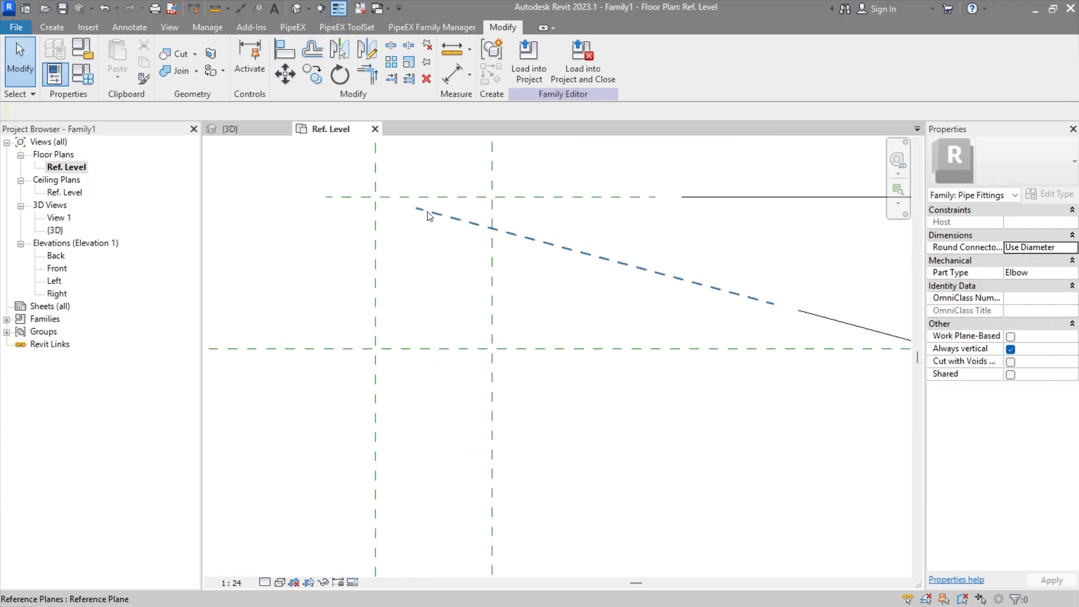
click(429, 213)
drag(415, 208, 378, 199)
click(439, 168)
middle_drag(444, 175, 440, 207)
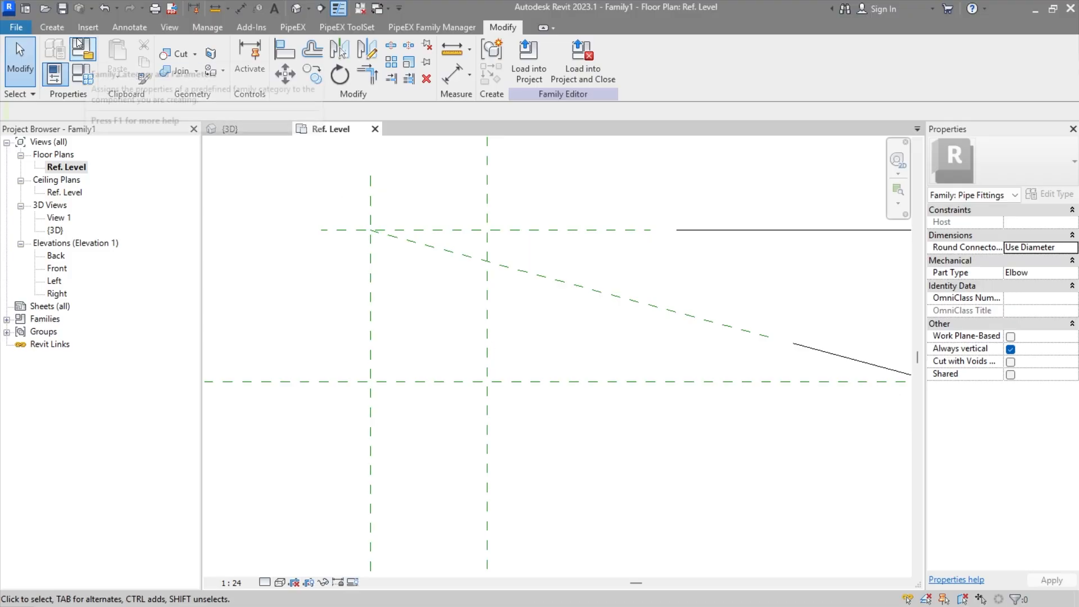
Step: Start a sweep and sketch its path as a 228.6 mm radius, 75° arc centred on the plane intersection, from the vertical to the angled plane
click(53, 27)
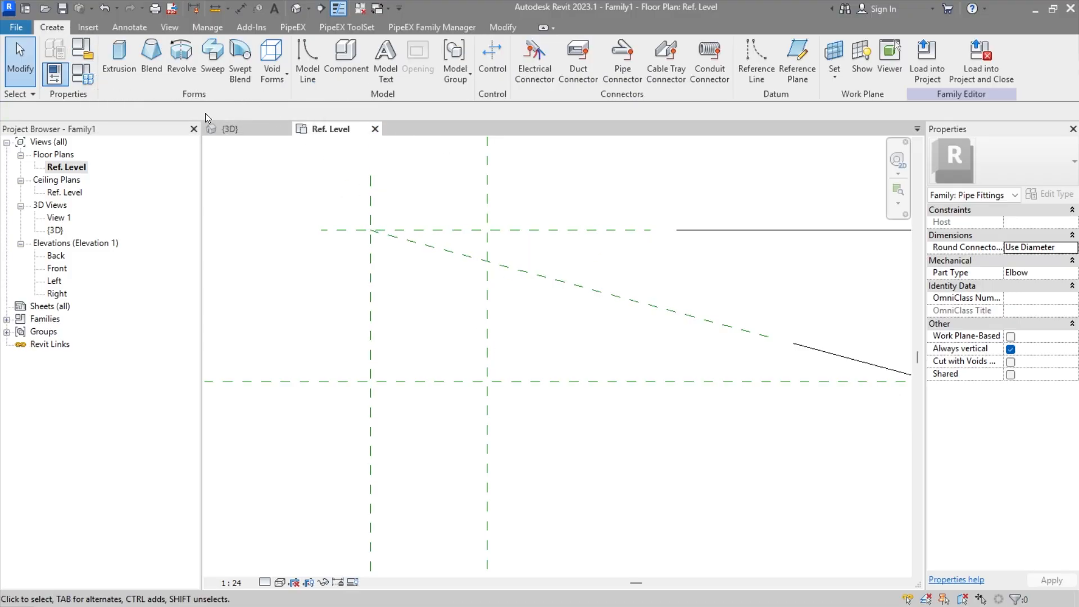
click(212, 56)
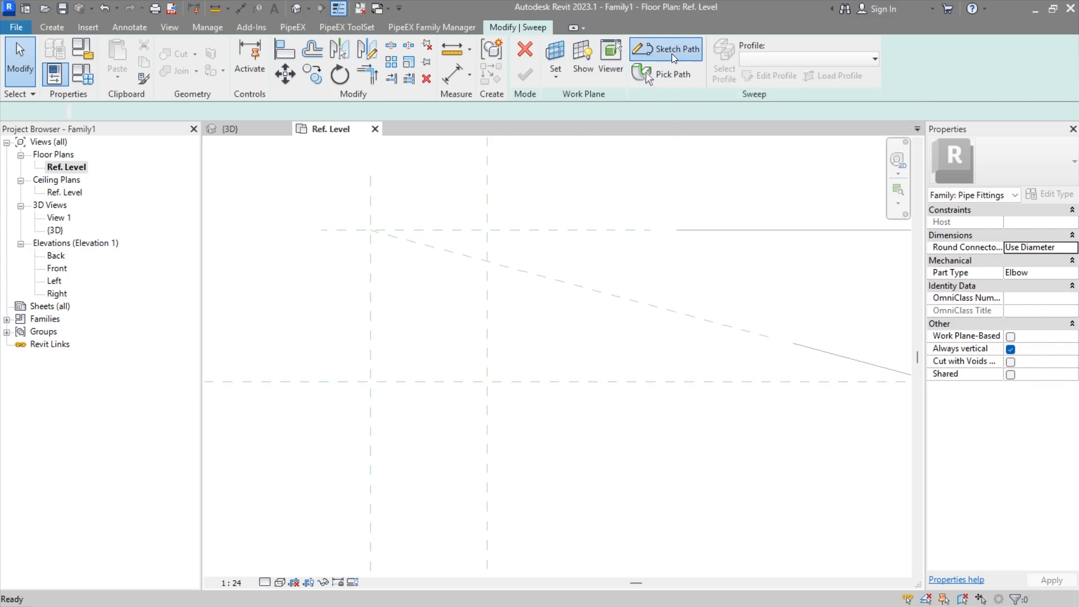
click(671, 52)
click(566, 61)
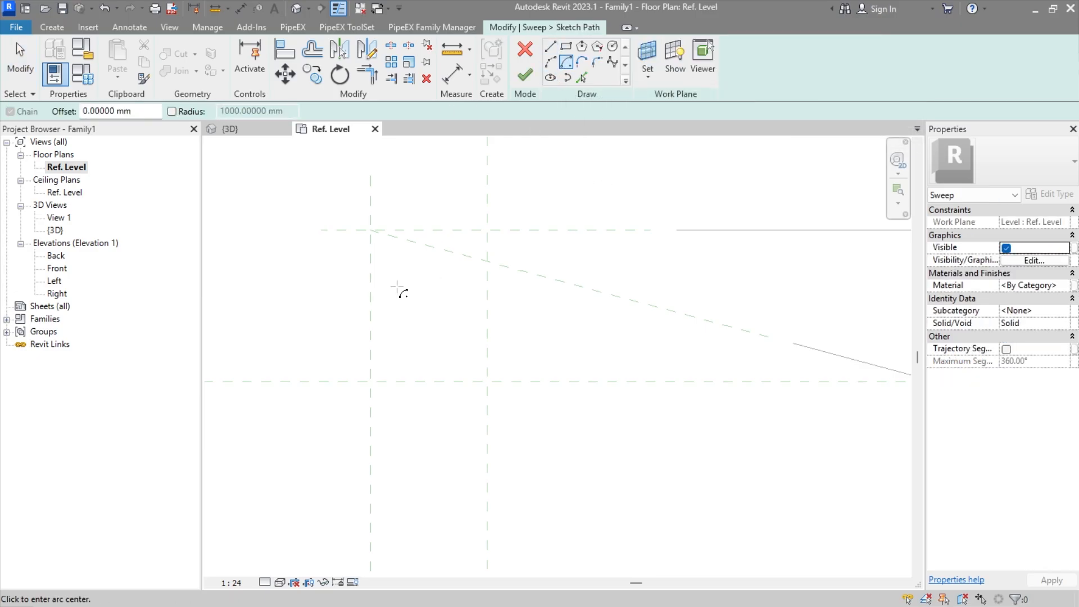
click(370, 230)
click(522, 230)
click(370, 383)
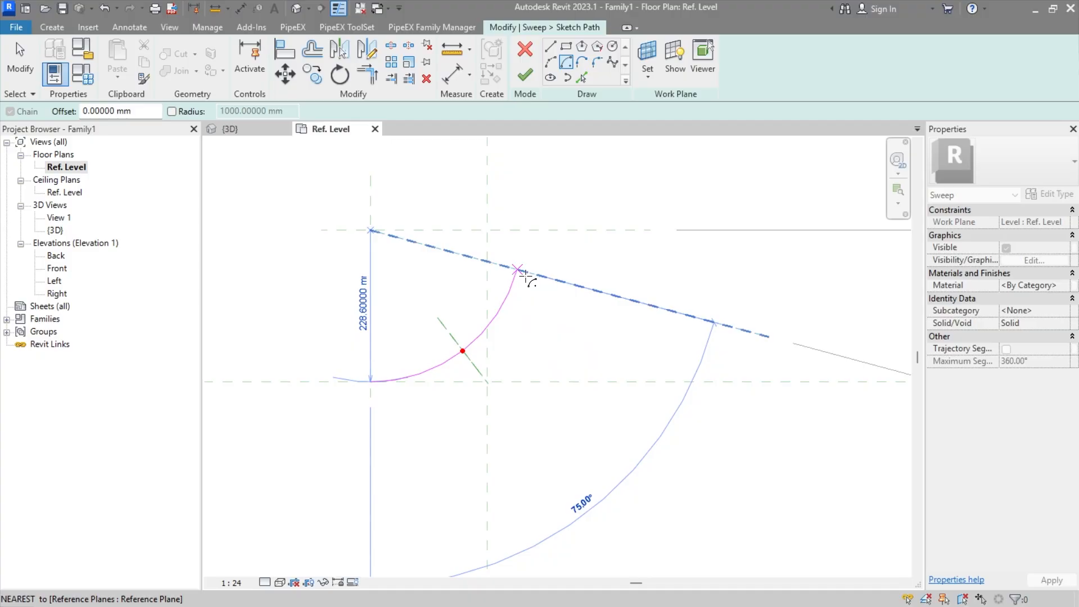
click(525, 274)
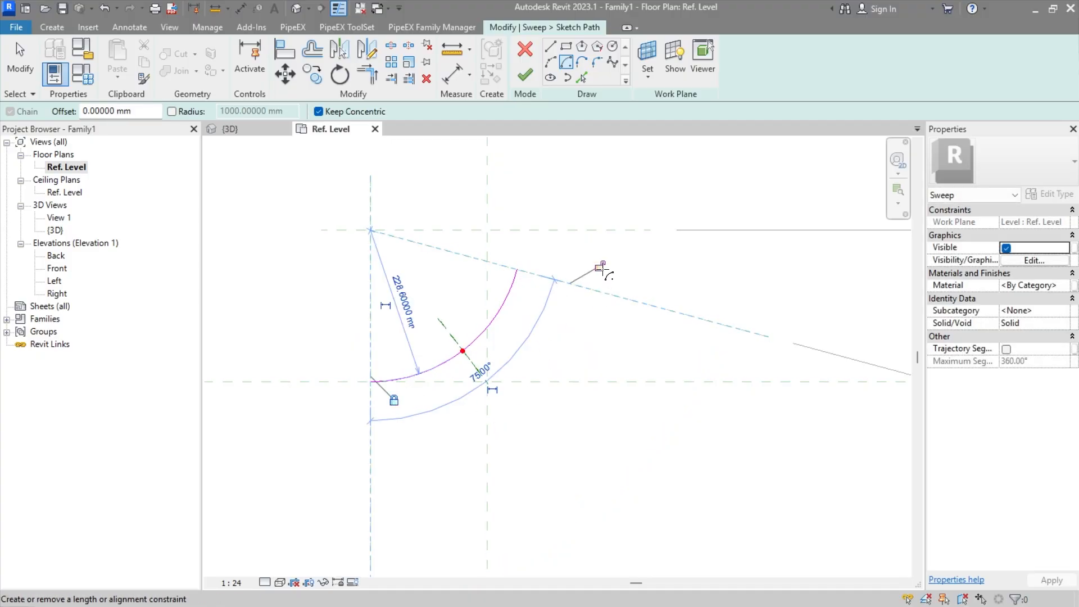
click(525, 75)
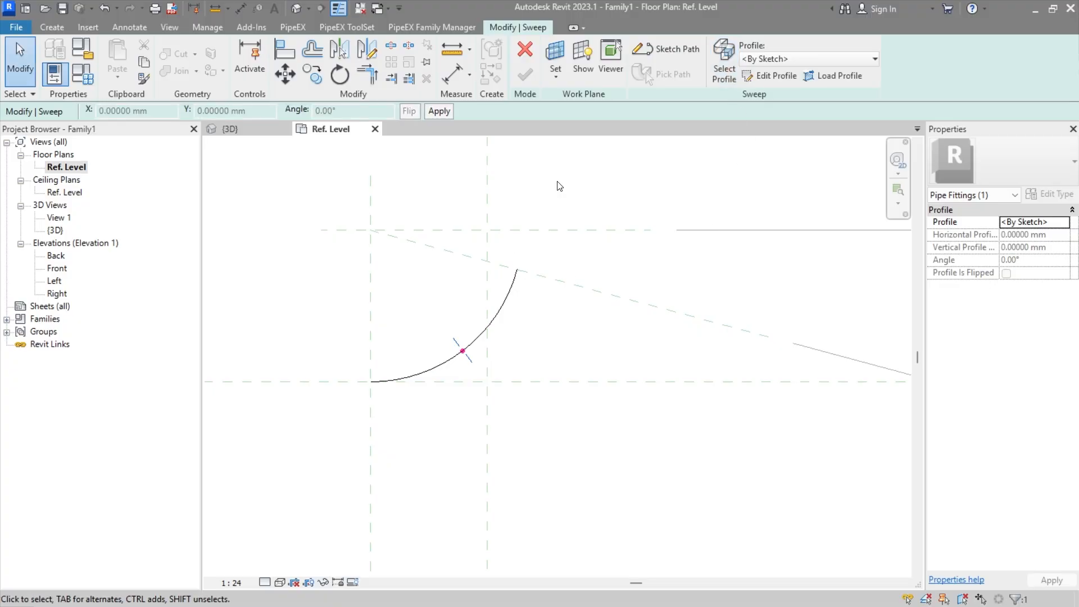
Step: Edit the sweep profile in 3D View 1 and sketch a circle of about 85 mm radius centred on the path's profile point
click(770, 79)
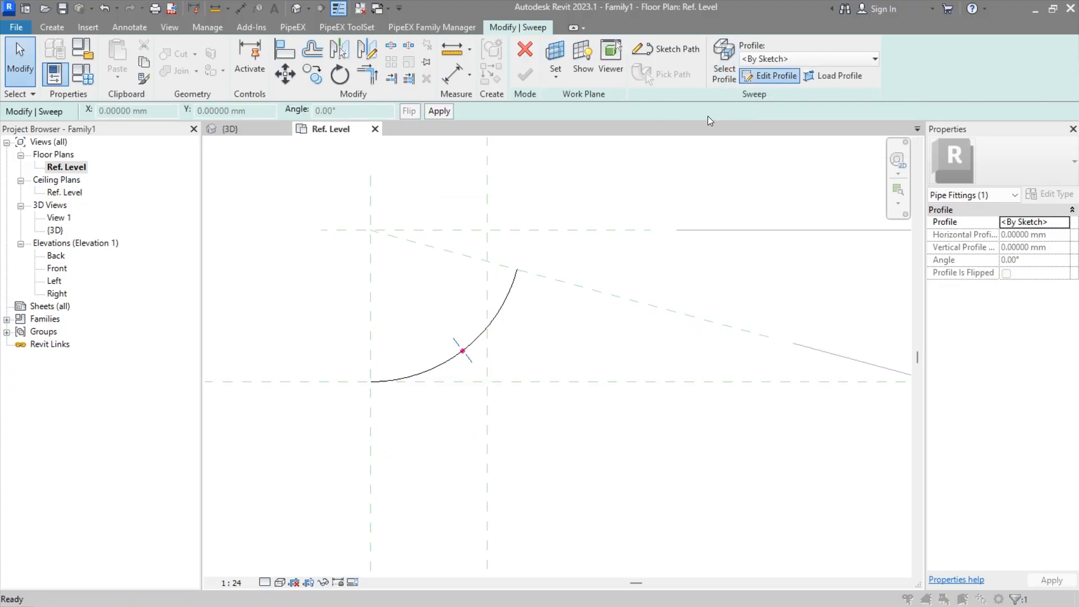
click(543, 385)
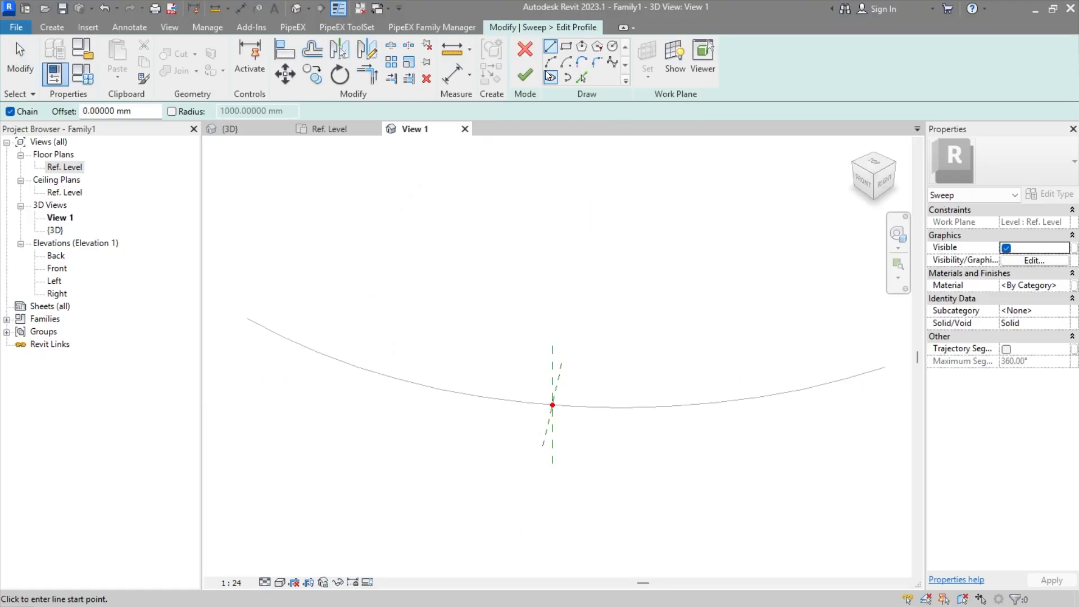
click(612, 46)
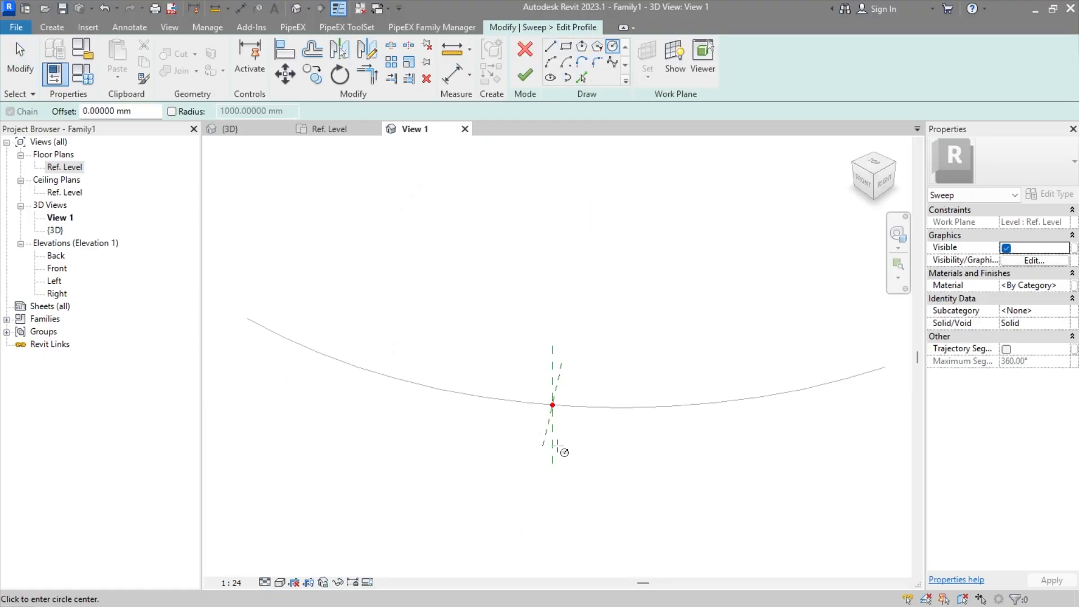
click(552, 405)
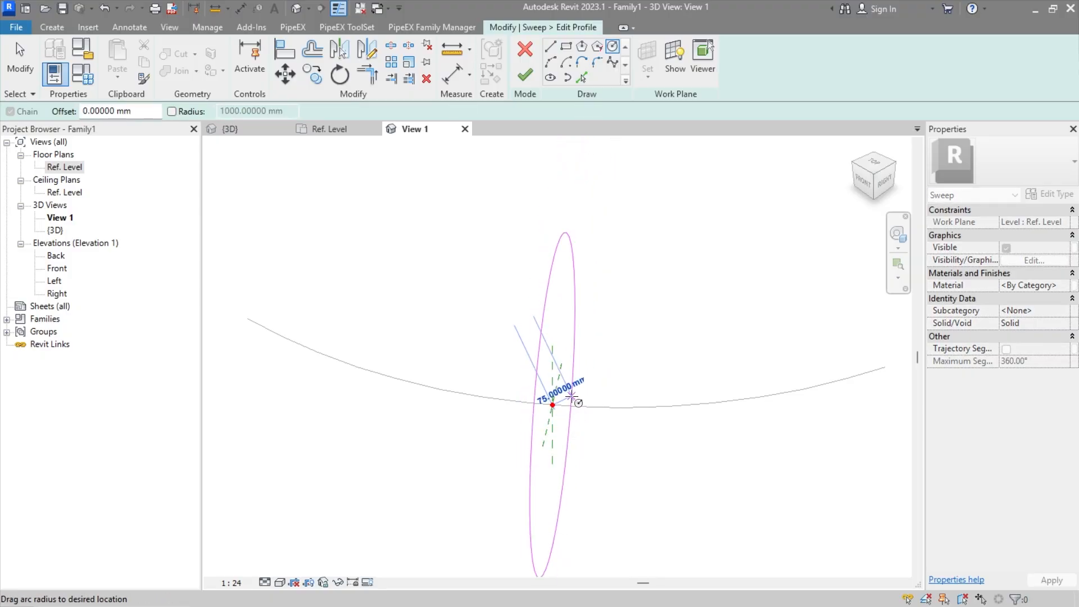
middle_drag(527, 567, 513, 386)
scroll(691, 297, down, 4)
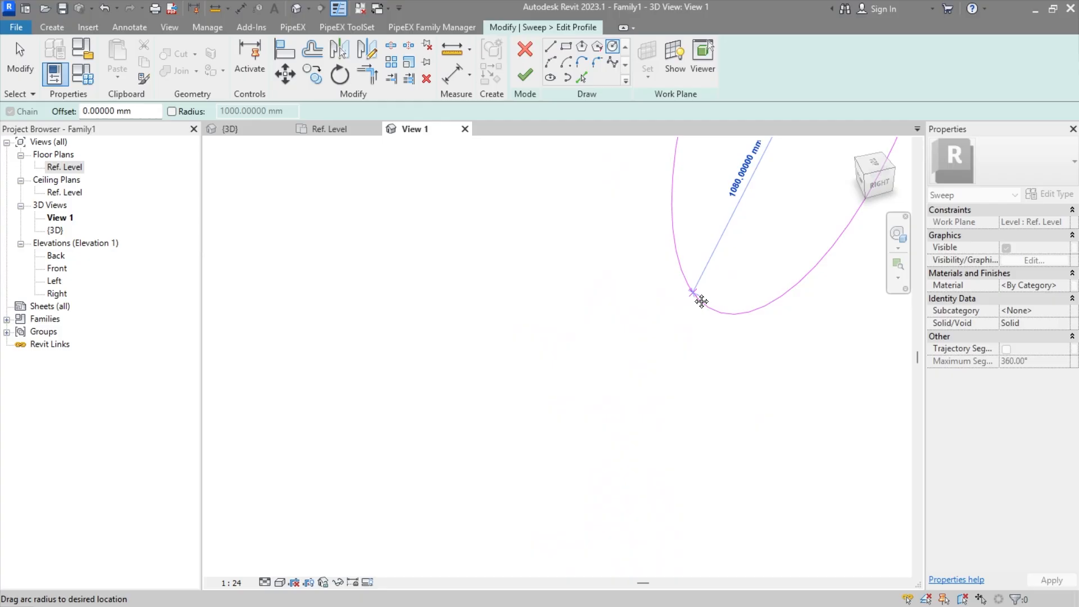
middle_drag(694, 293, 452, 528)
middle_drag(614, 315, 597, 350)
scroll(561, 331, up, 3)
scroll(563, 320, up, 2)
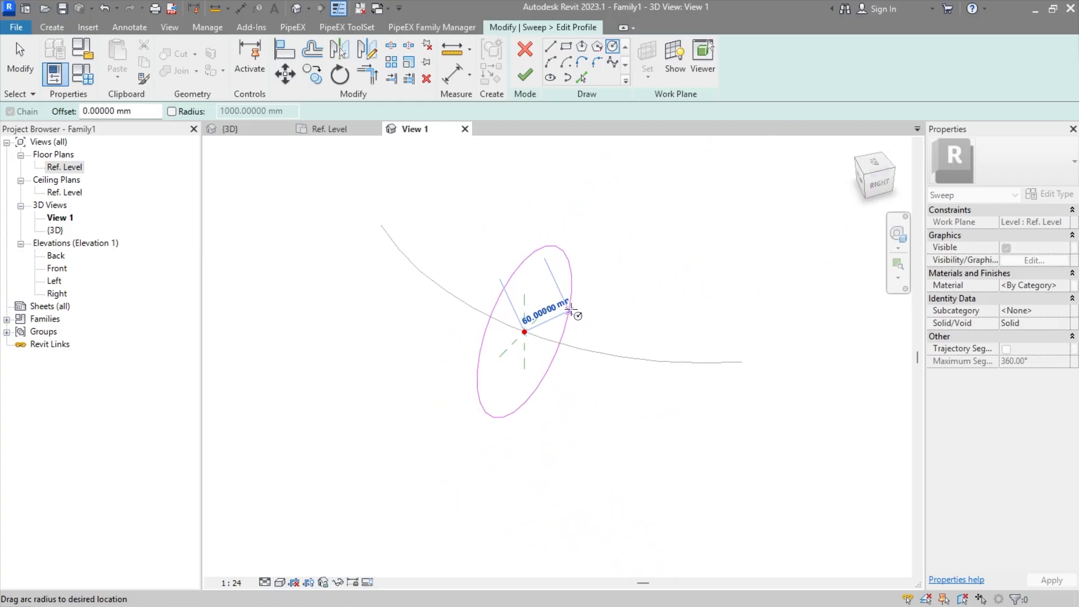
click(592, 263)
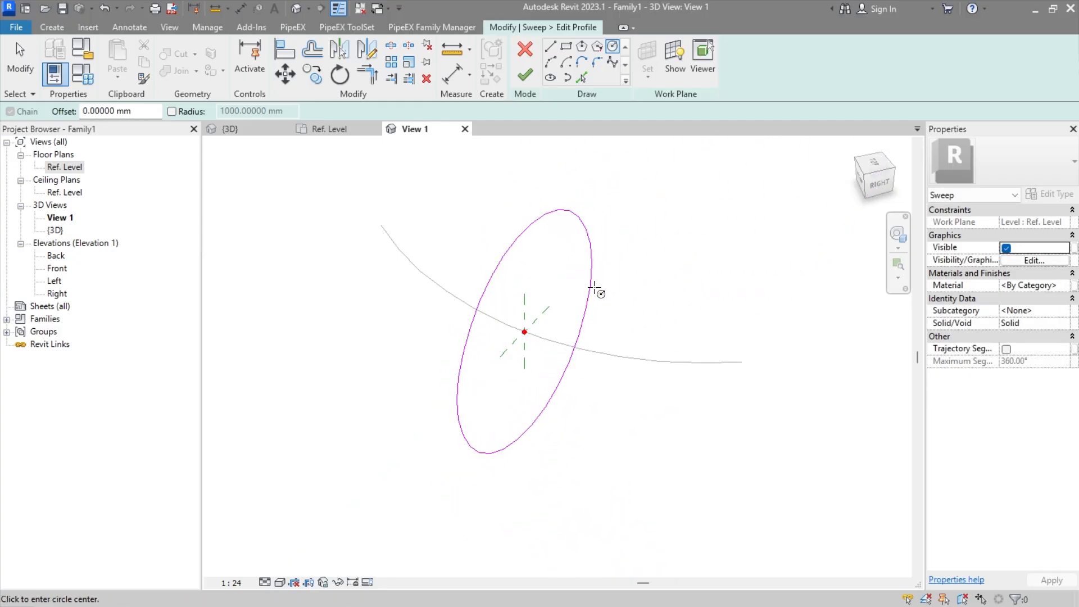
key(Escape)
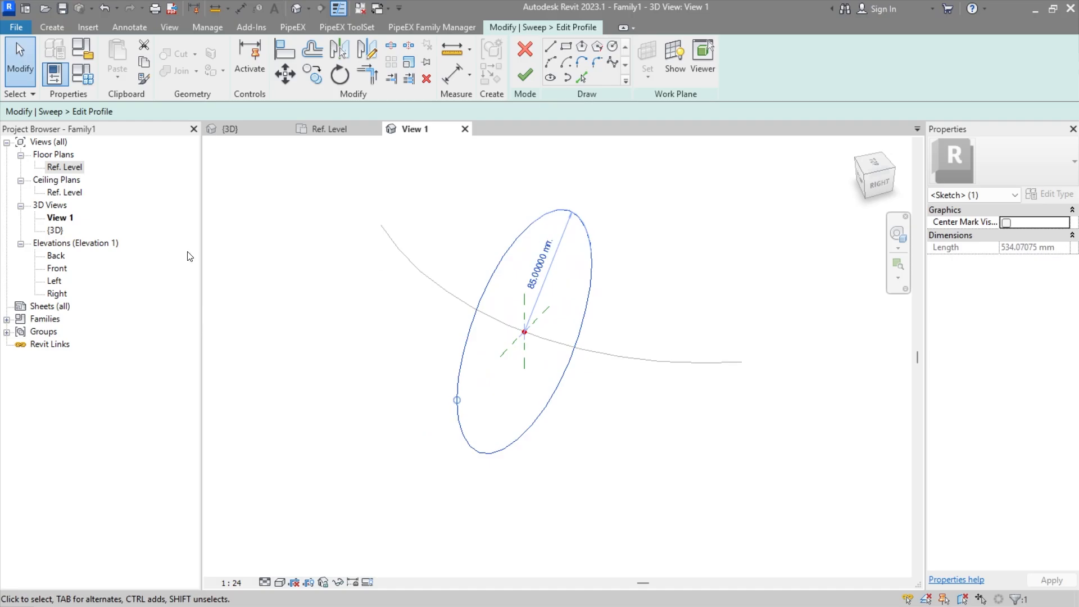
Step: Open the Front elevation and change the profile circle's radial dimension to the Diameter dimension style
double_click(66, 270)
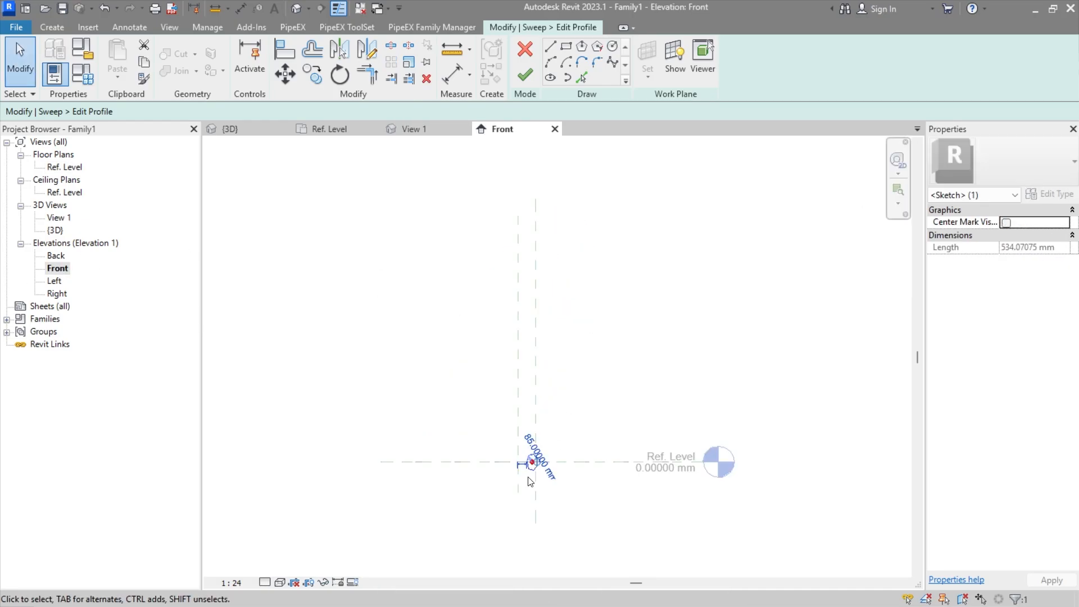
scroll(539, 456, up, 2)
scroll(539, 455, up, 3)
click(508, 427)
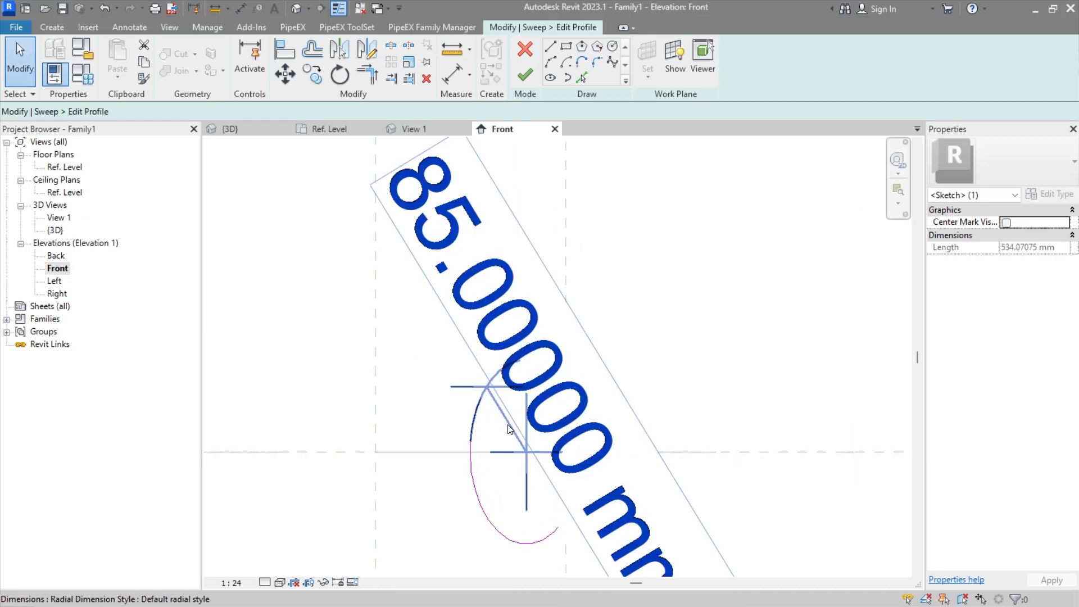
click(1013, 177)
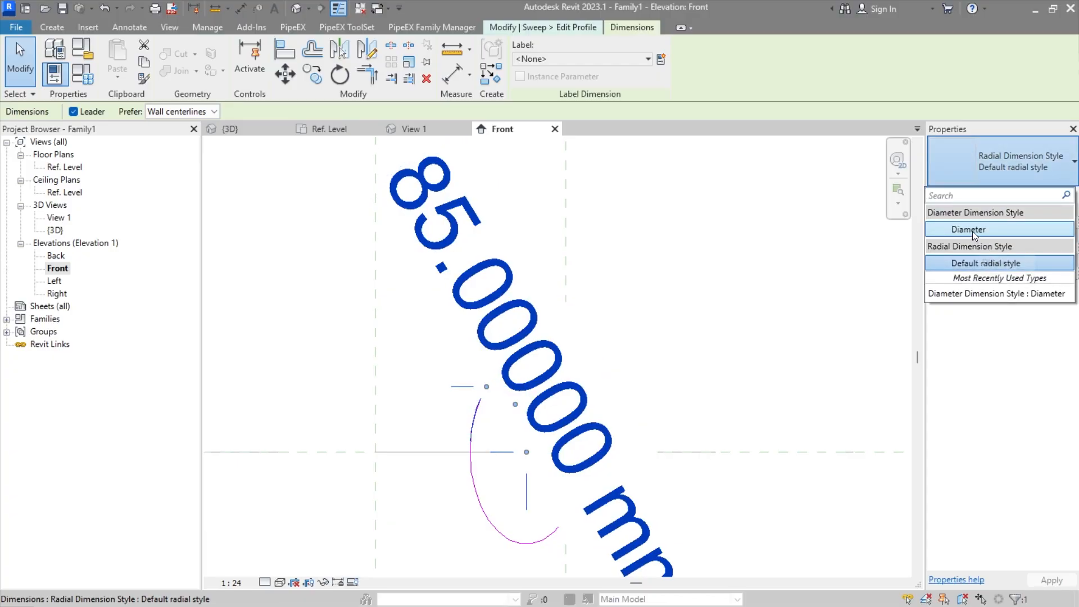
click(972, 231)
middle_drag(683, 326, 656, 303)
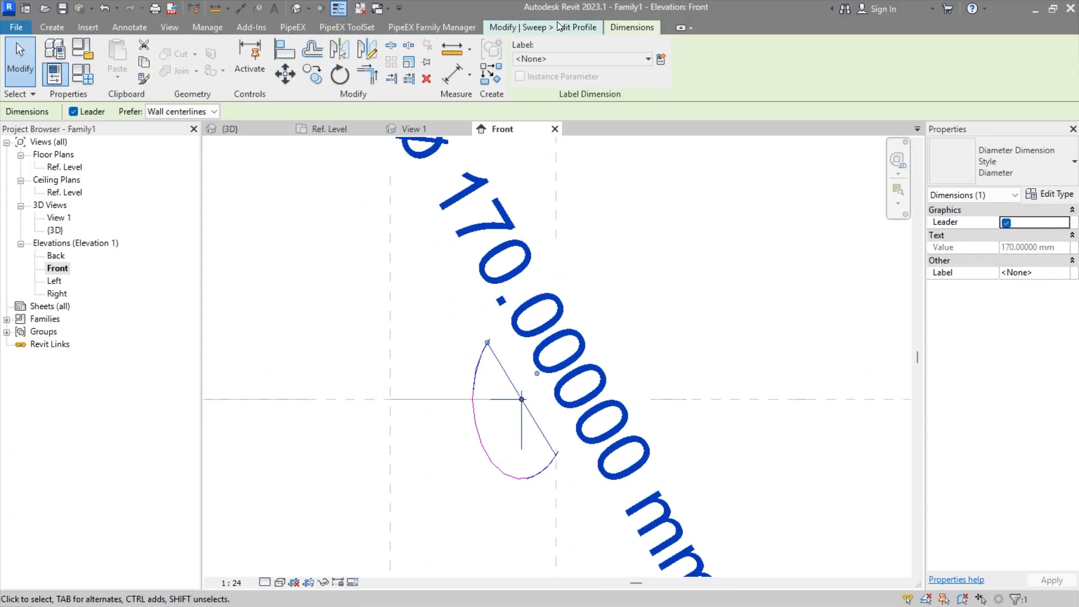
Step: Set the END1 and END2 DN and DU family parameters to 100 mm and both thickness parameters to 1 mm, and apply them
click(586, 59)
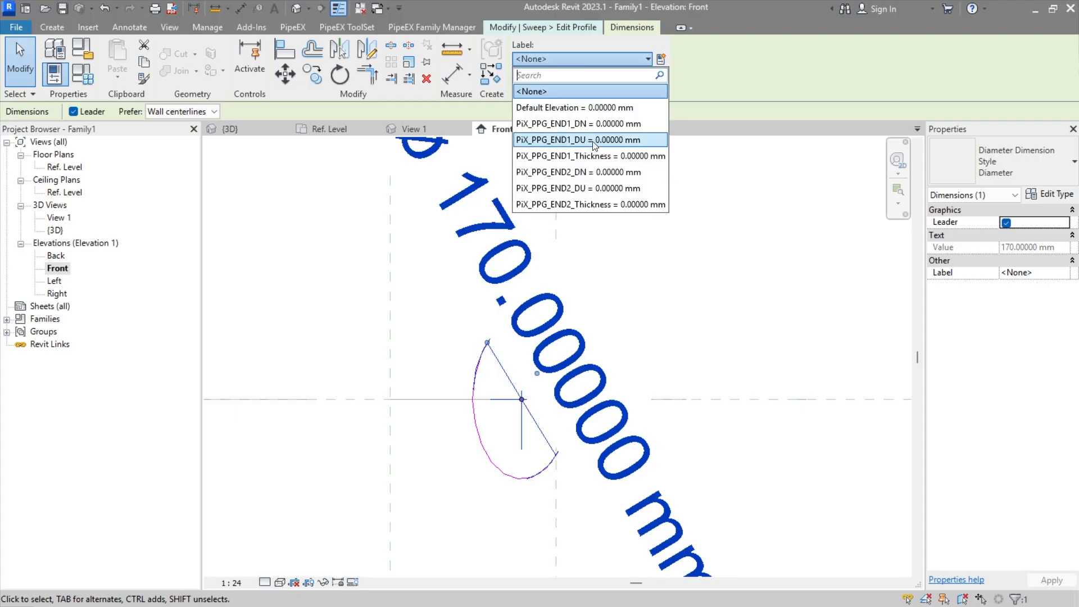
key(Escape)
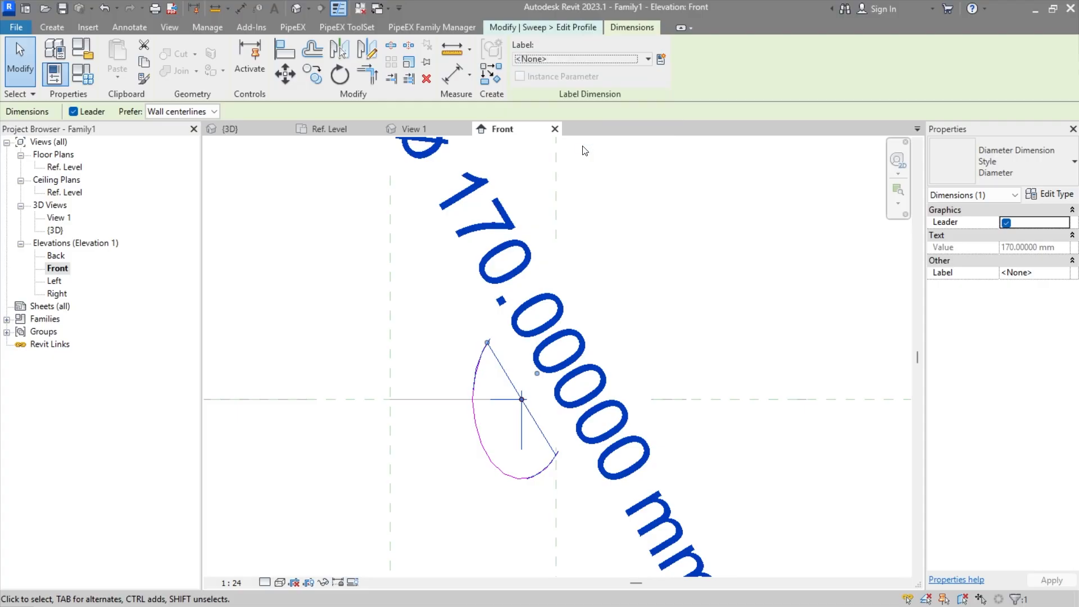
click(84, 75)
click(468, 313)
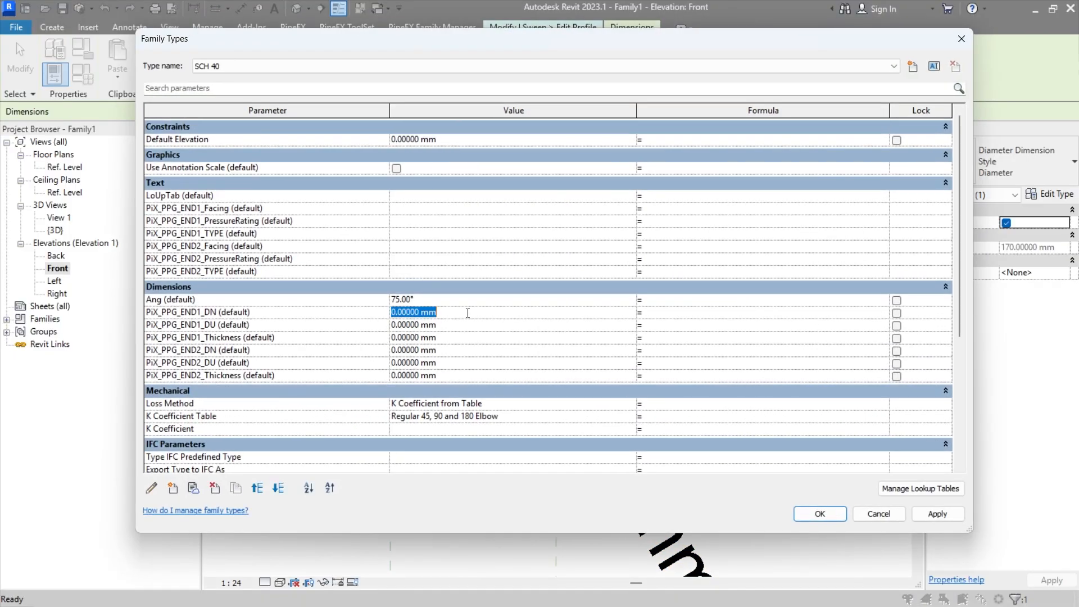
click(467, 324)
text(10)
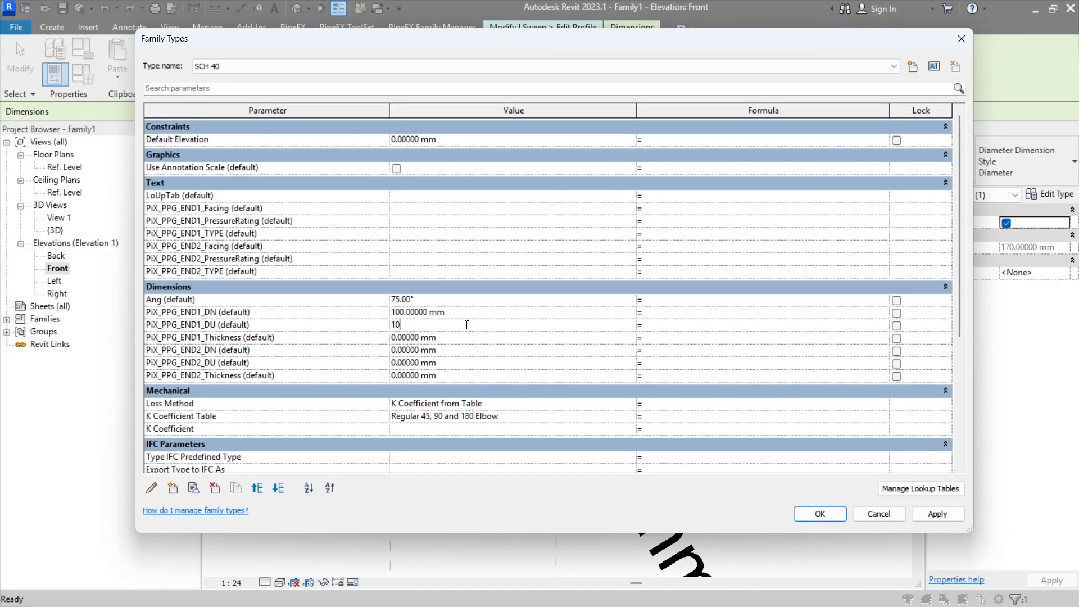
text(0)
click(466, 337)
text(100)
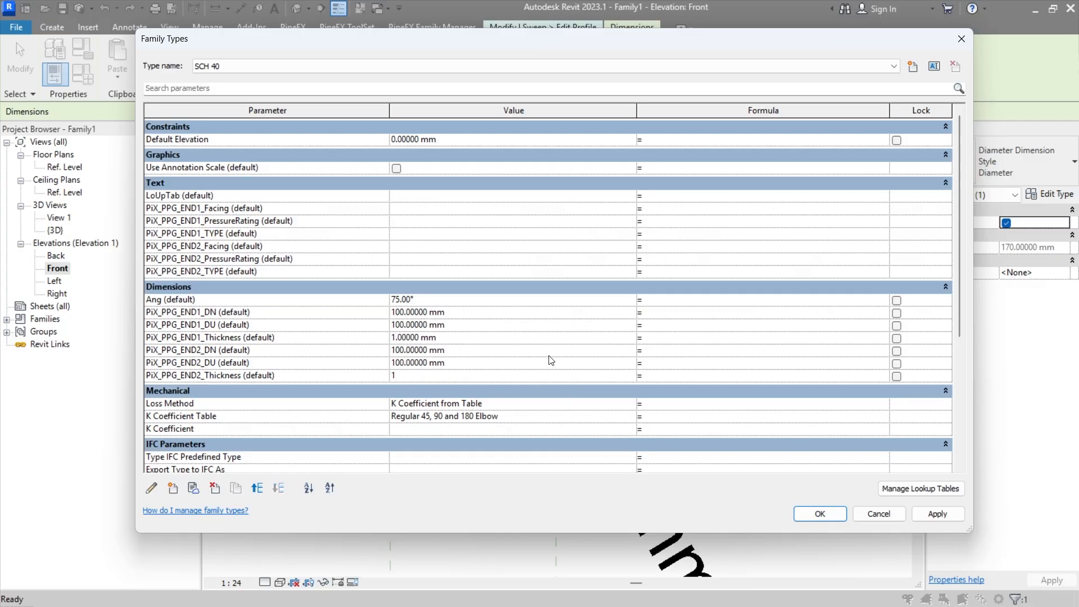
click(941, 519)
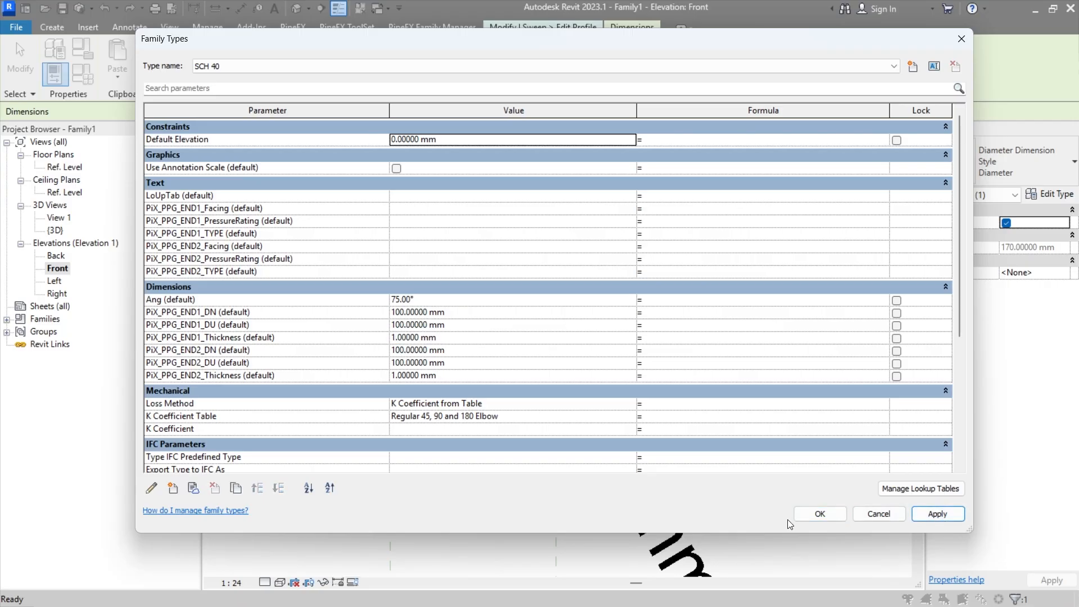
click(819, 513)
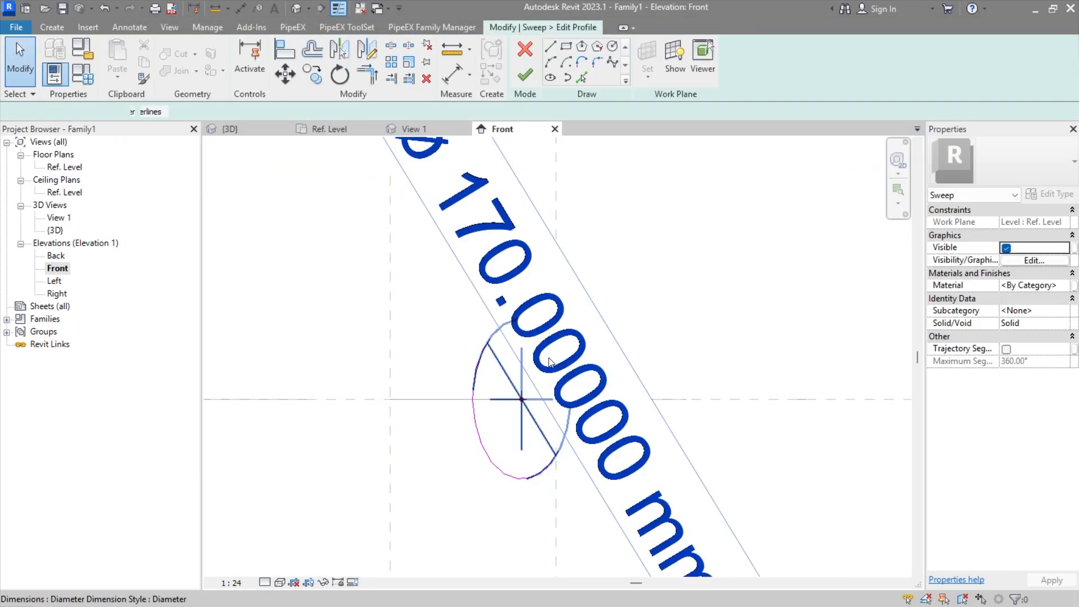
Step: Label the circle's diameter dimension with PiX_PPG_END1_DU and finish the sweep profile
click(548, 59)
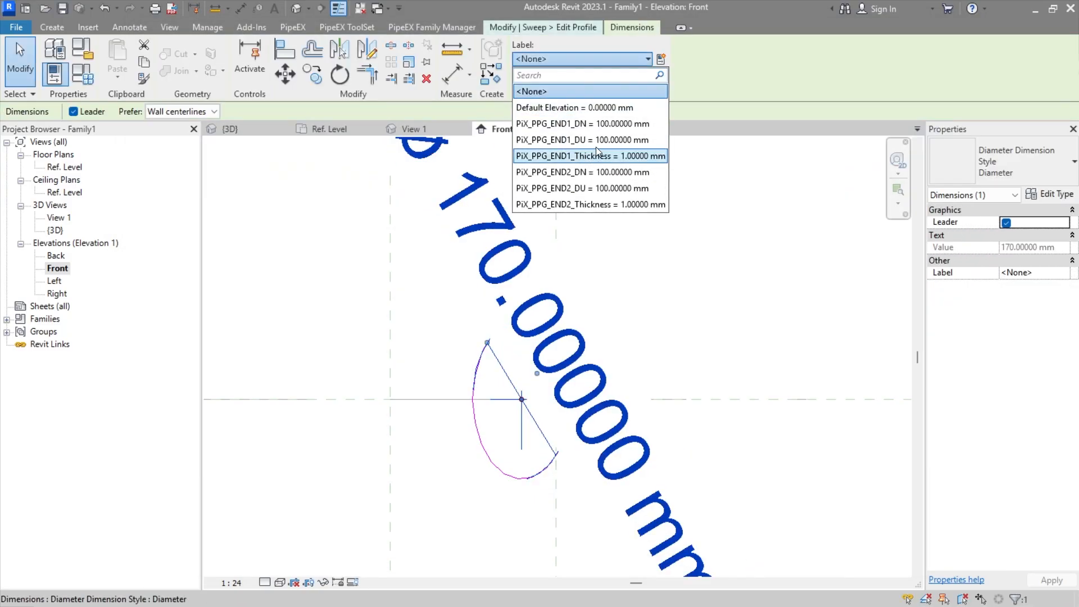
click(599, 145)
key(Escape)
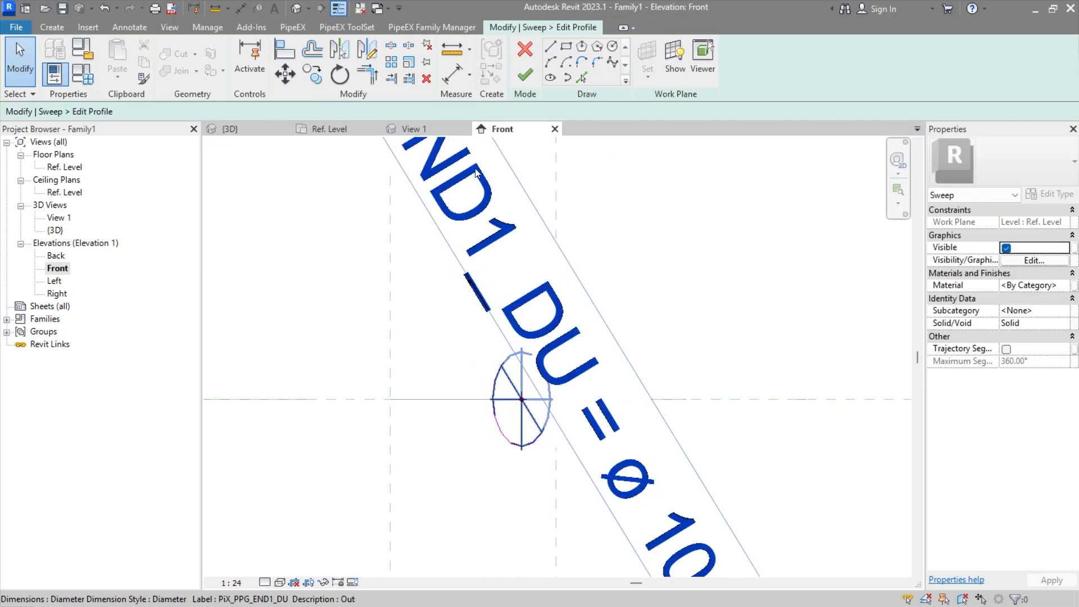
click(524, 78)
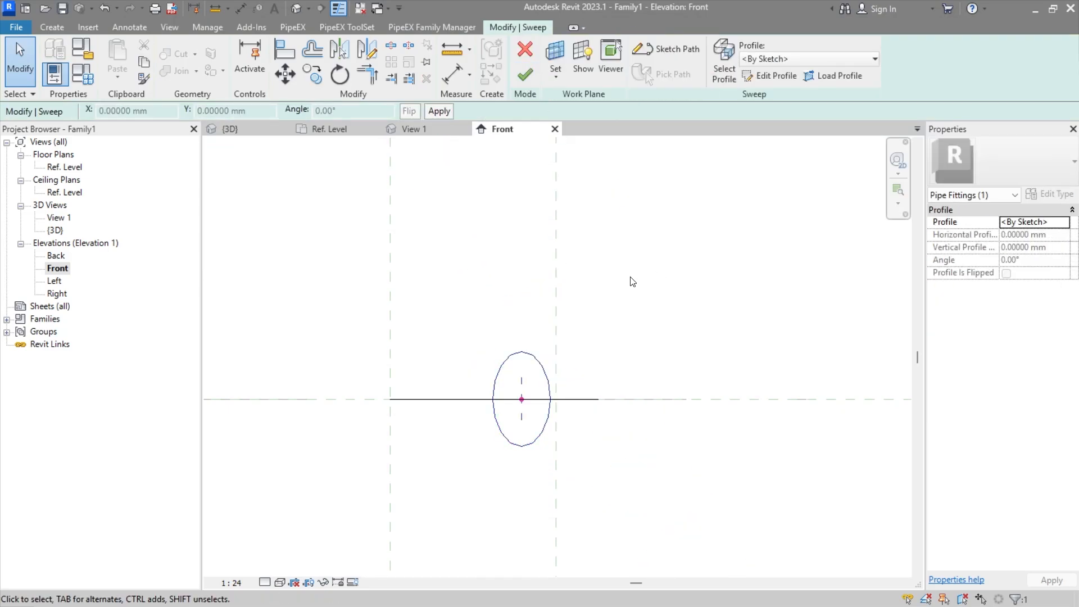
Step: Finish the sweep and reopen its path sketch for editing in the Ref. Level floor plan
click(529, 78)
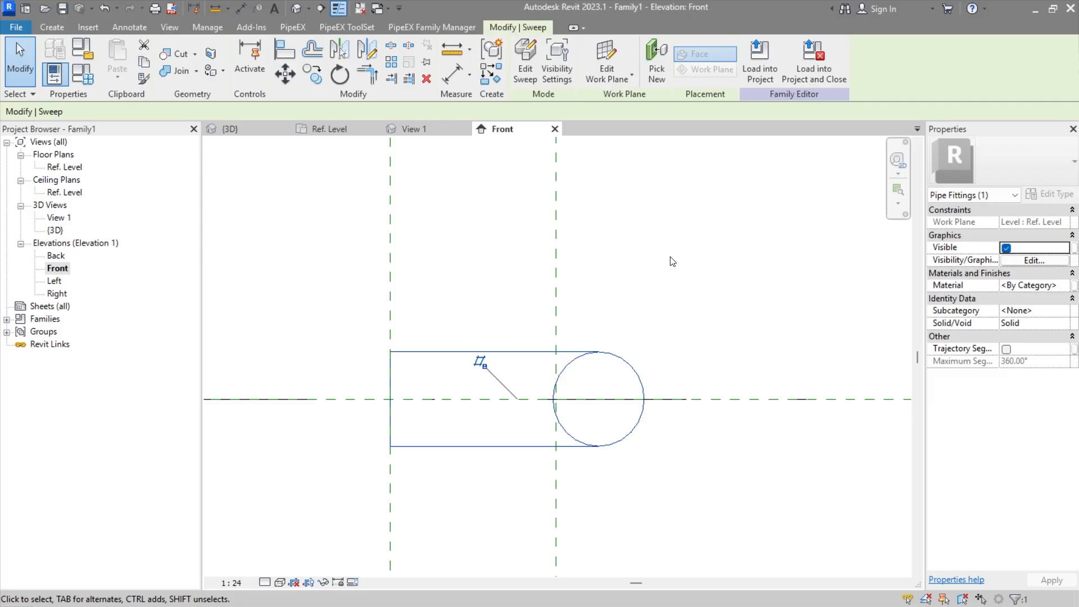
key(Escape)
double_click(80, 169)
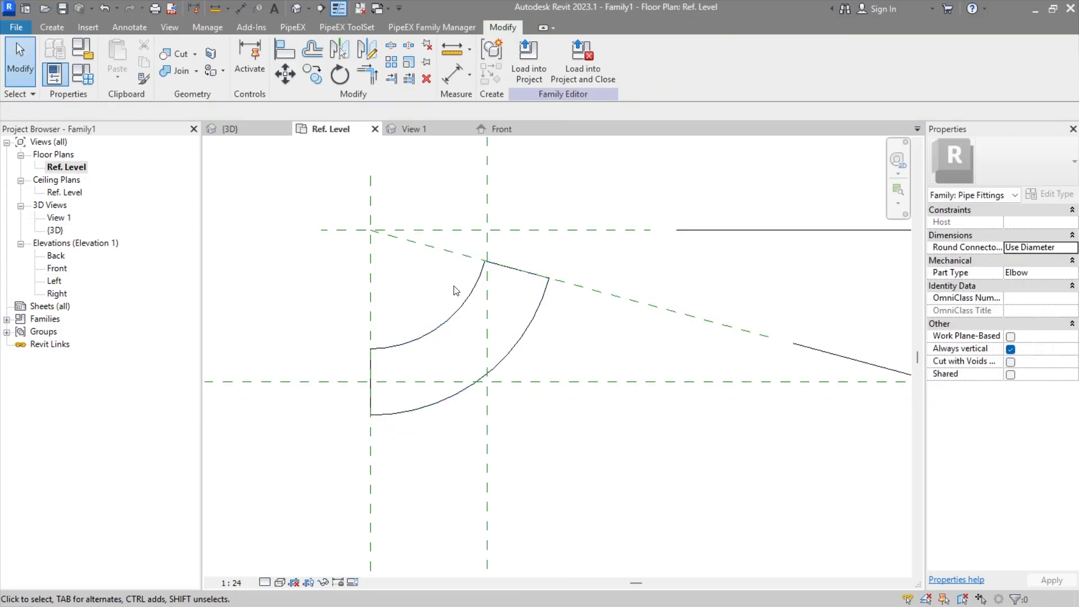
click(460, 319)
double_click(460, 319)
double_click(493, 350)
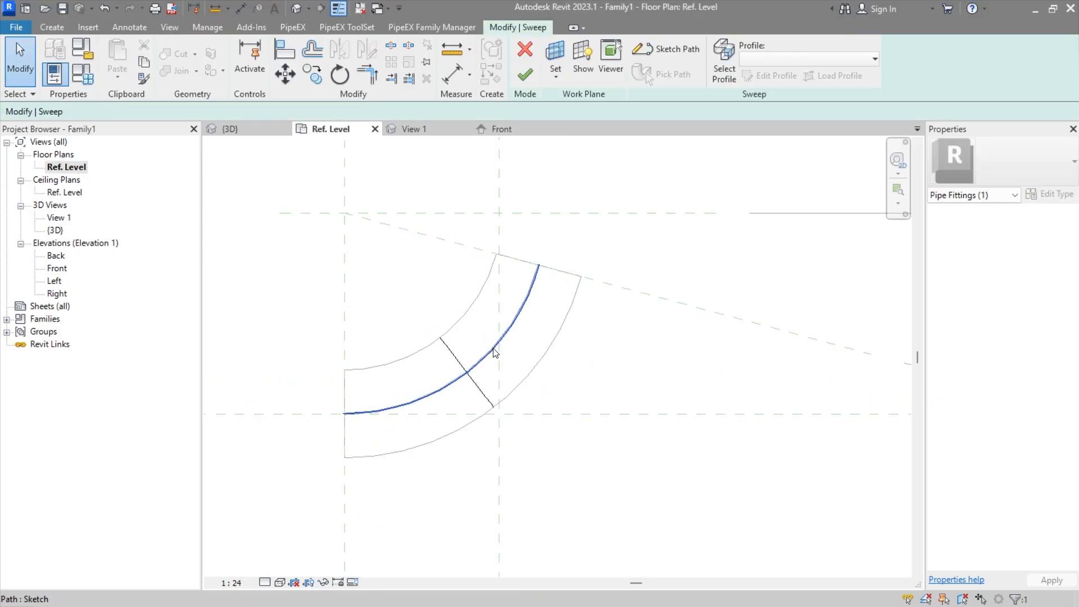
click(493, 349)
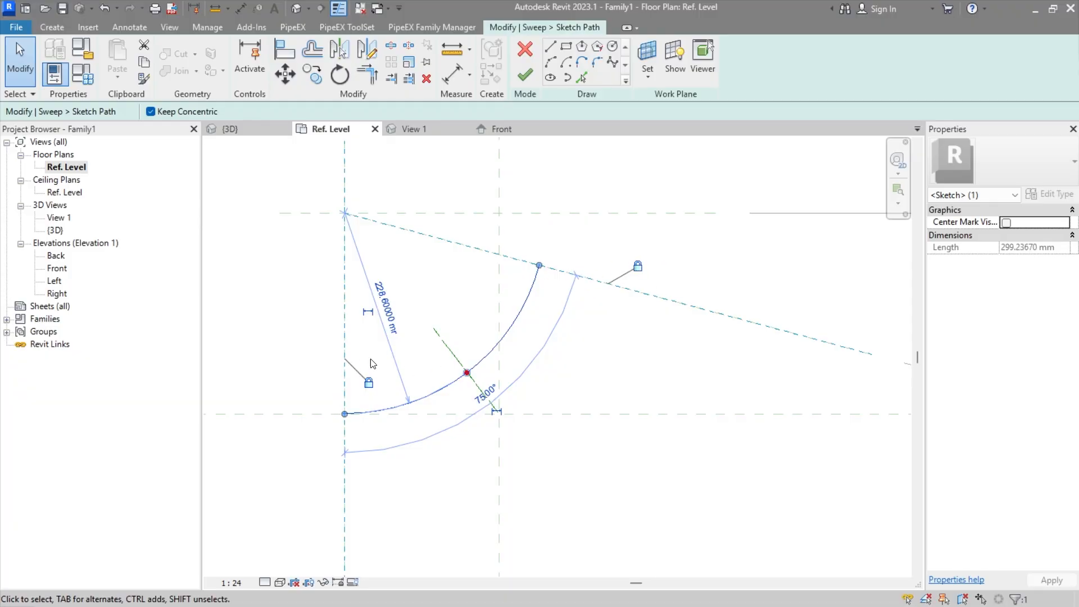
Step: Turn the path arc's temporary radius dimension into a permanent dimension
middle_drag(394, 353, 471, 327)
middle_drag(501, 211, 502, 242)
scroll(502, 242, up, 1)
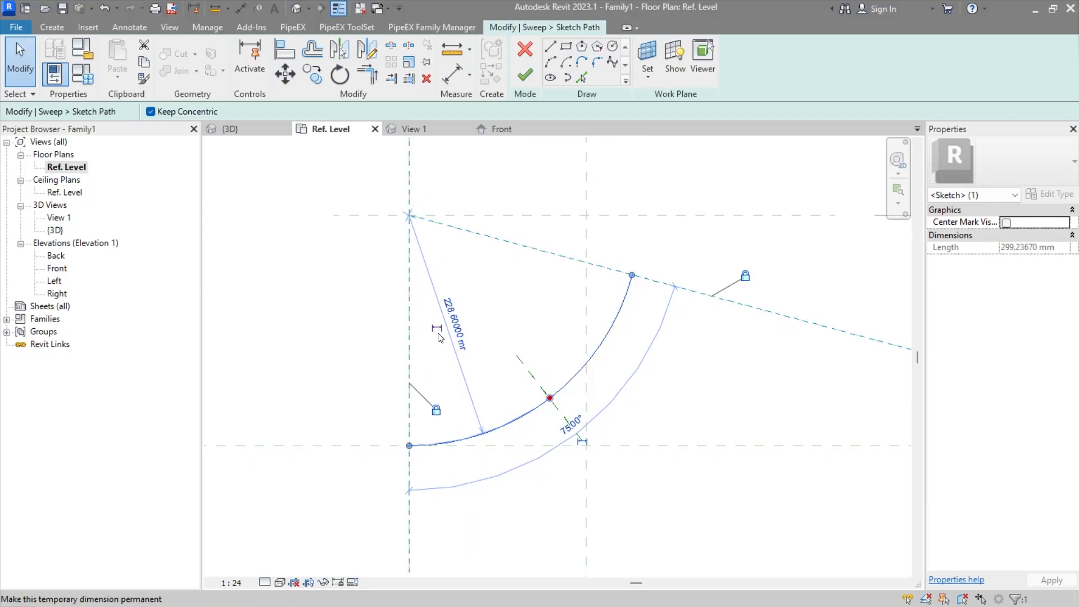
click(438, 329)
middle_drag(439, 336, 455, 362)
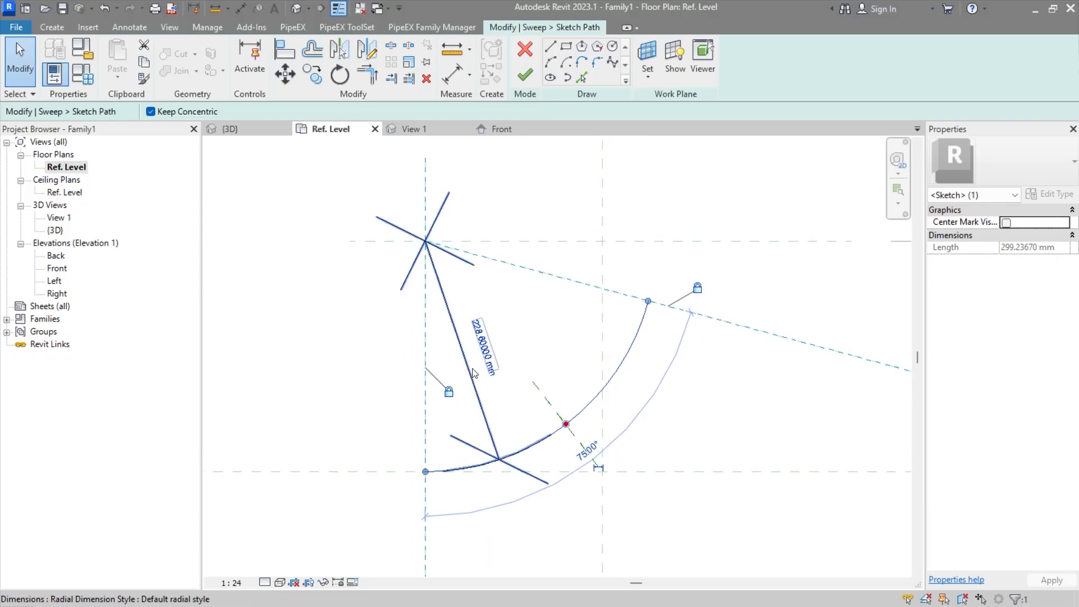
click(467, 358)
scroll(607, 320, down, 1)
middle_drag(680, 321, 637, 335)
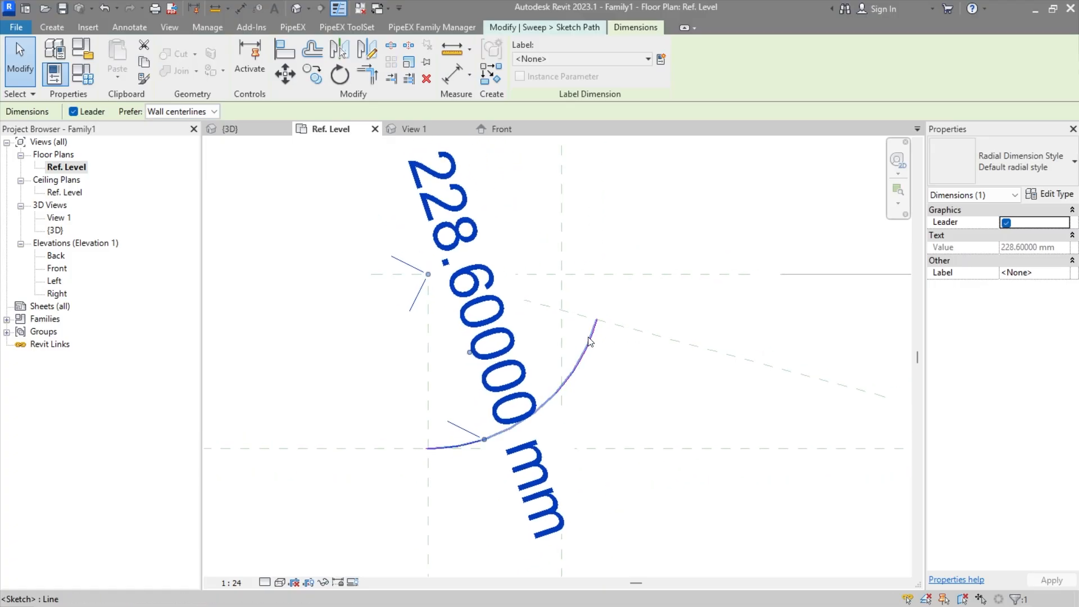
Step: Make the center mark of the sweep path arc visible
click(589, 342)
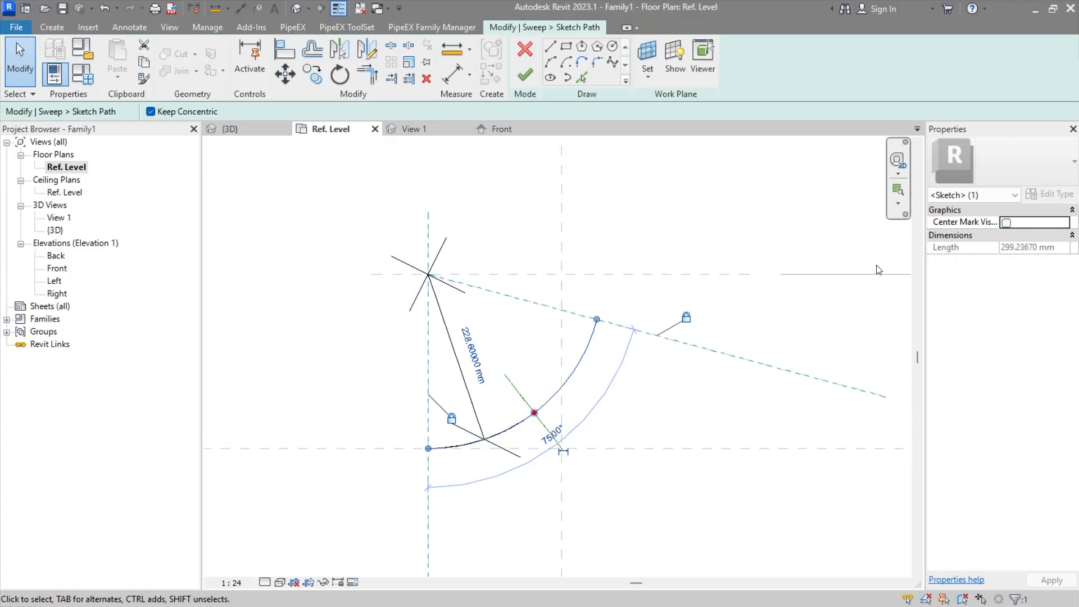
click(1006, 223)
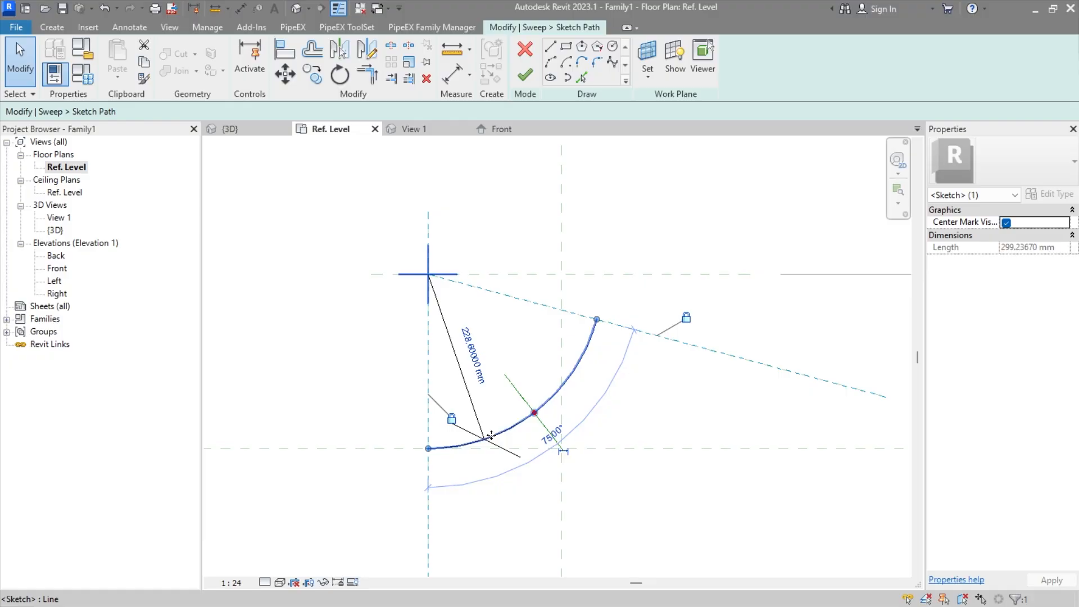
click(627, 163)
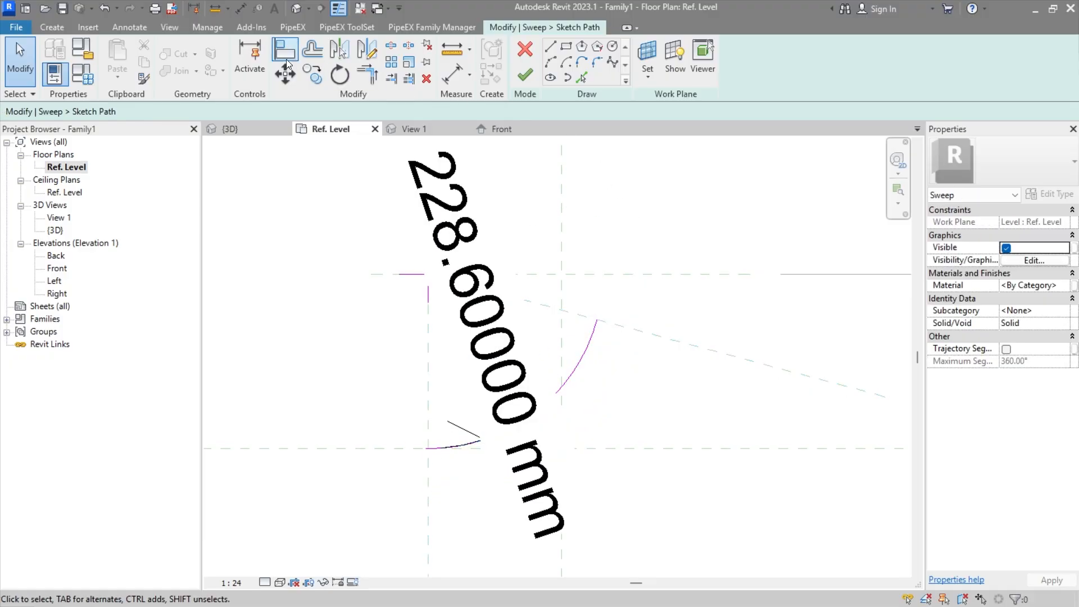
Step: Align the arc's center mark with the vertical and horizontal reference planes at the bend centre, and finish the path and sweep
click(286, 52)
click(421, 276)
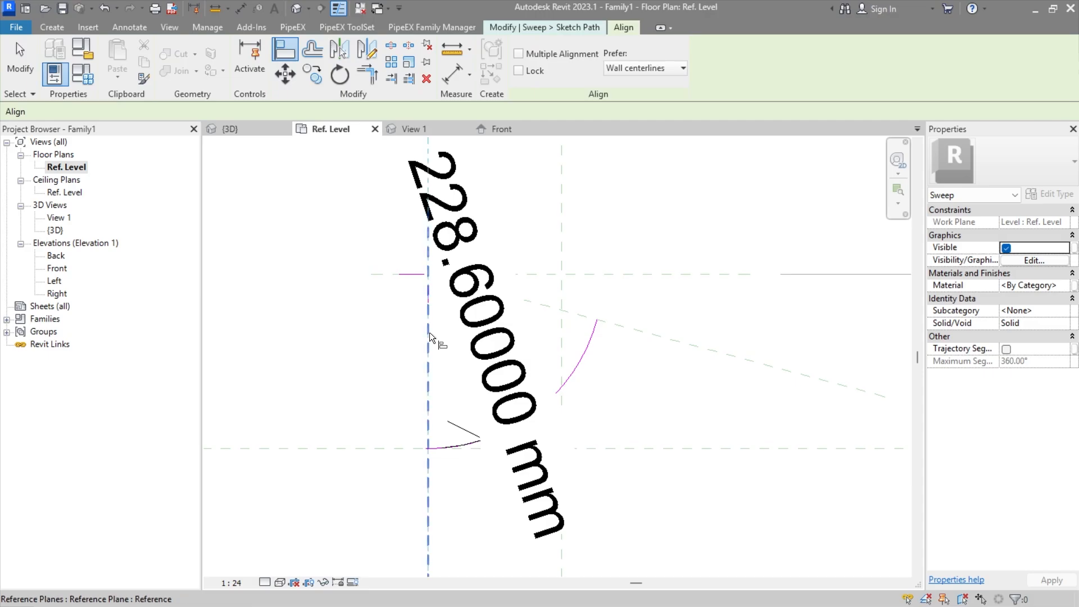
click(449, 421)
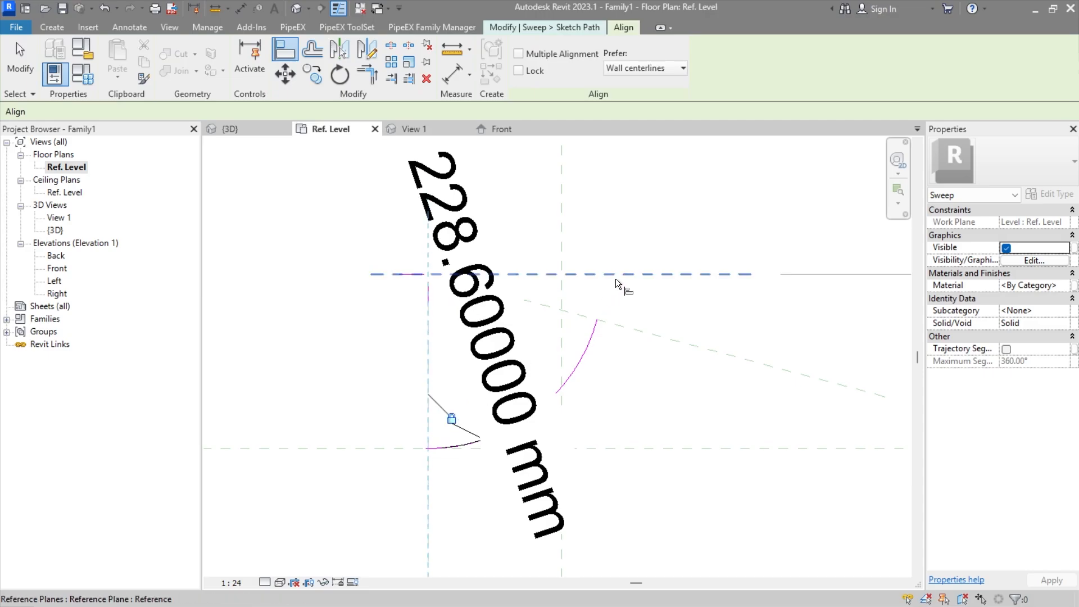
click(427, 295)
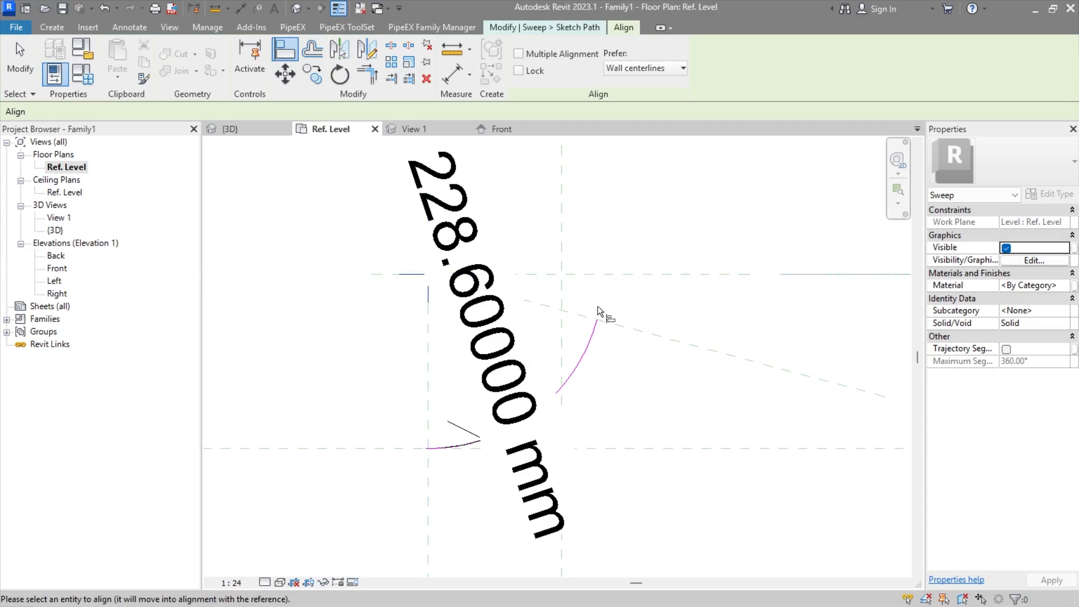
key(Escape)
click(654, 275)
click(424, 288)
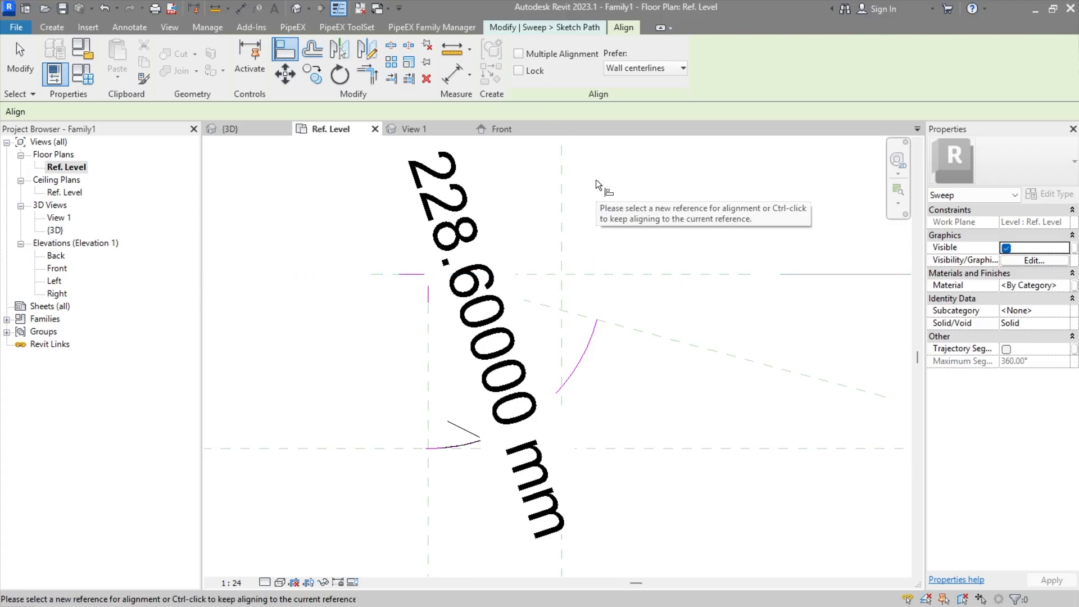
key(Escape)
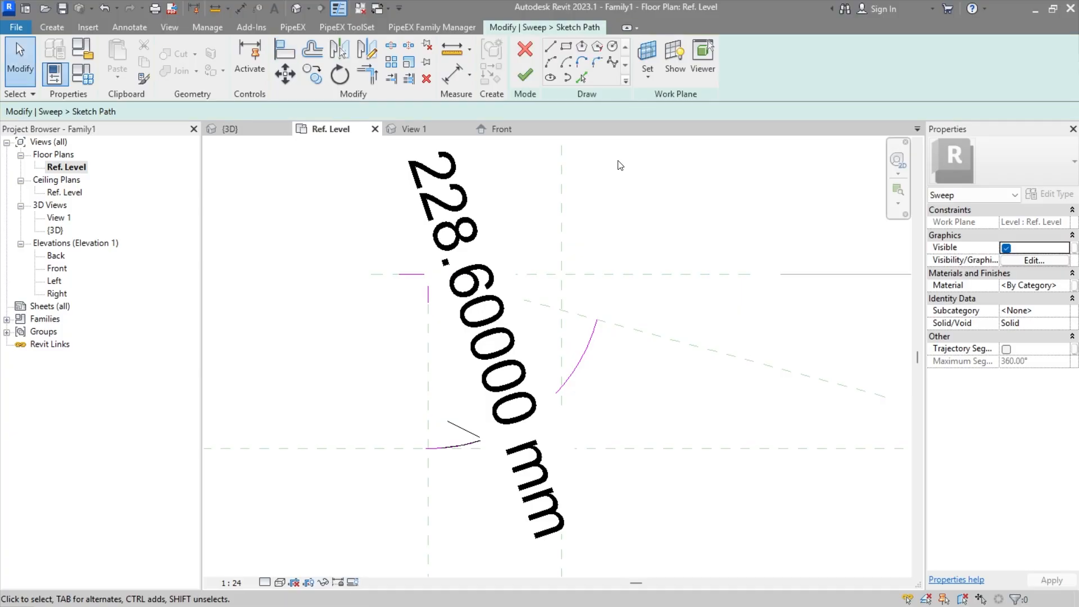
click(526, 76)
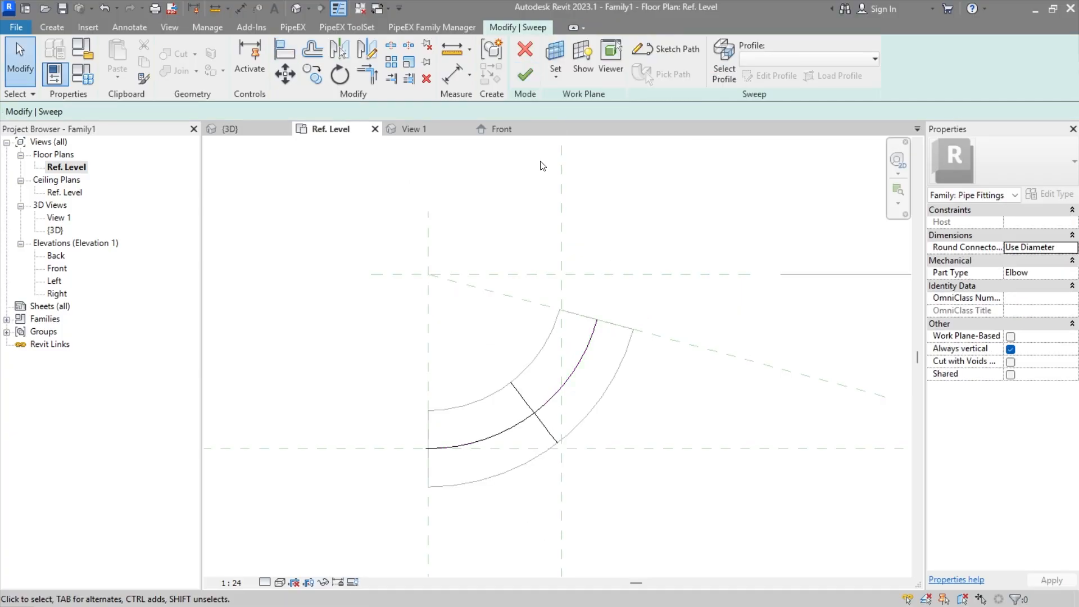
click(527, 83)
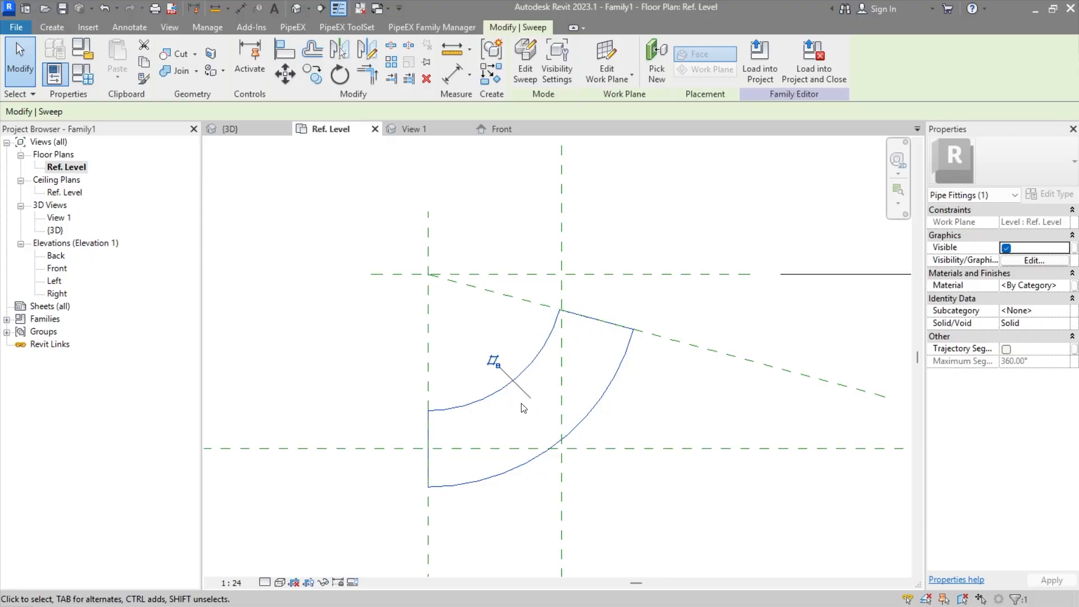
Step: Draw a vertical reference plane across the horizontal centre plane, about 353 mm left of the Center (Left/Right) plane
middle_drag(489, 419, 499, 397)
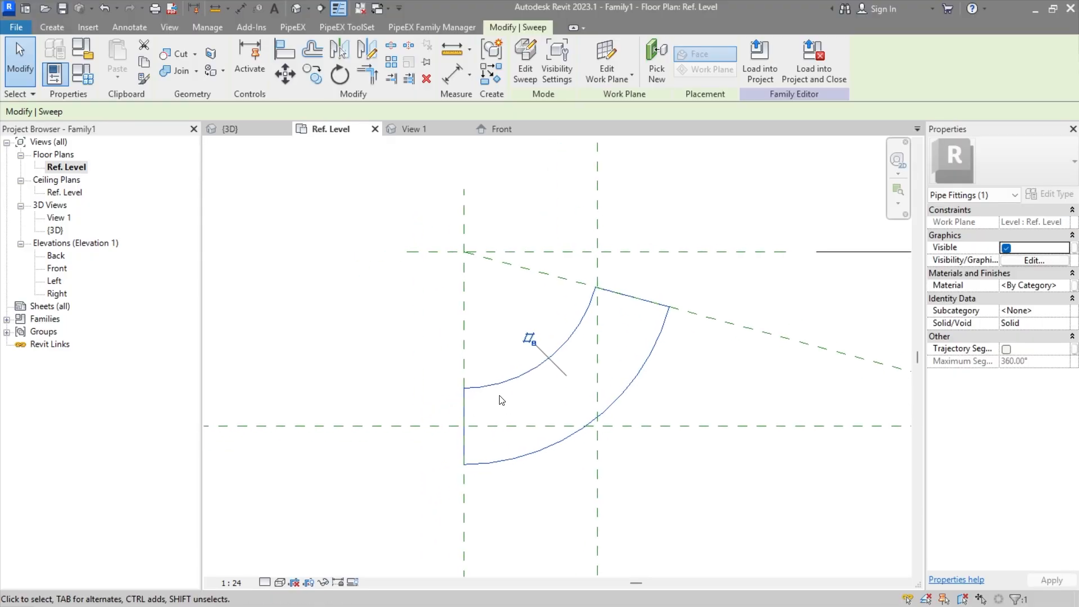
click(63, 29)
click(797, 63)
scroll(506, 376, down, 2)
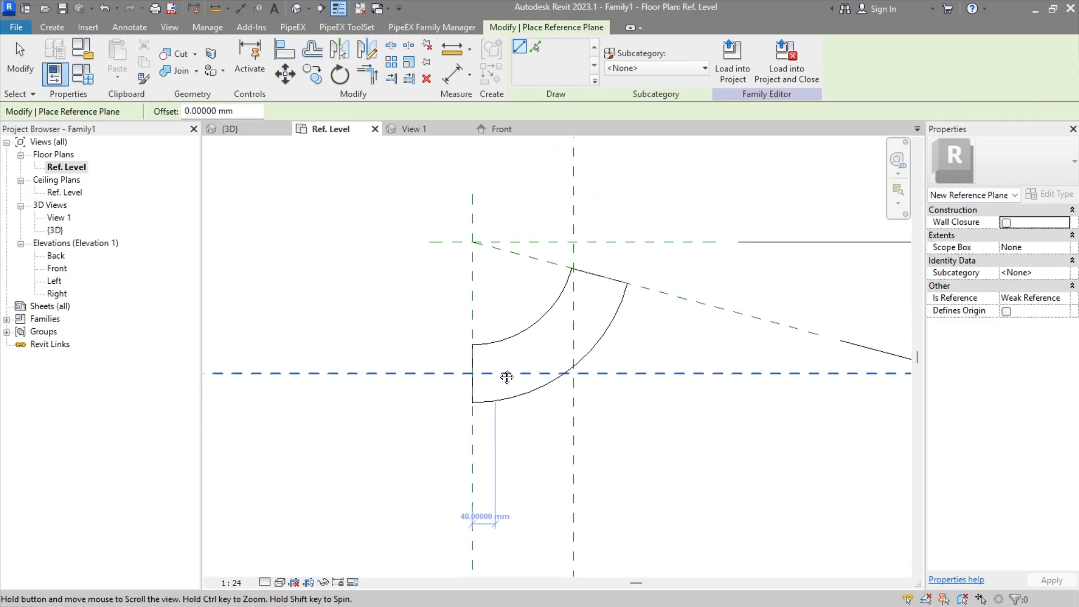
click(372, 301)
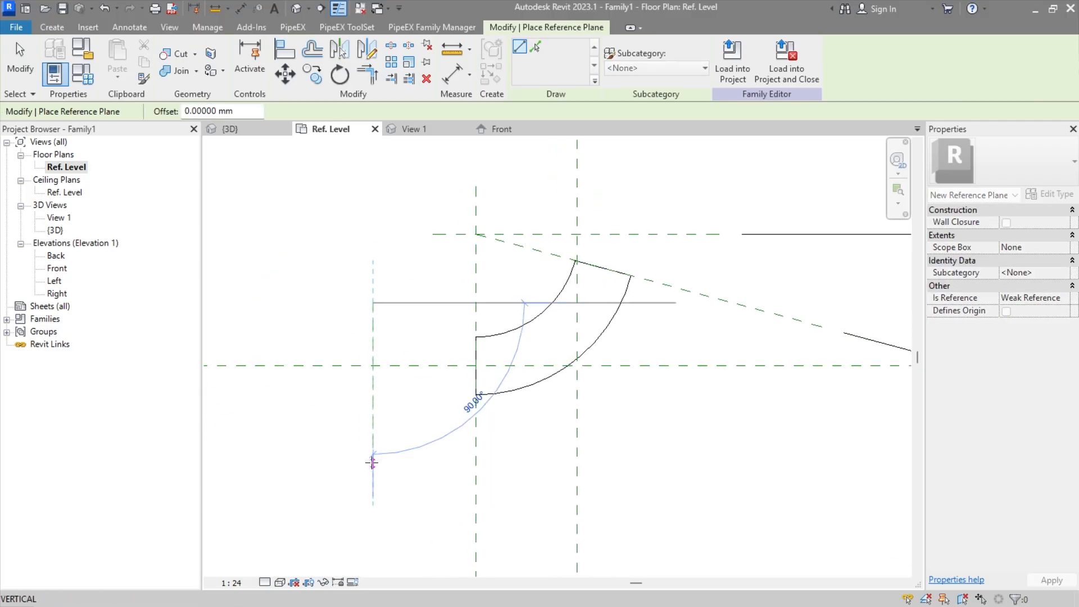
click(372, 458)
key(Escape)
key(Escape)
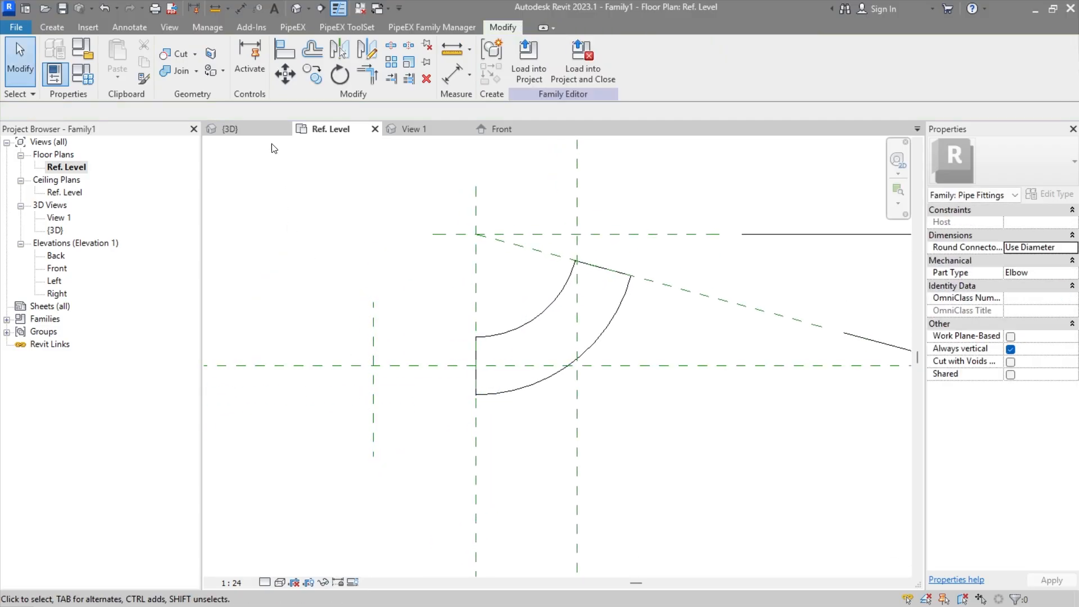
Step: Start a revolve and sketch a rectangle about 353 by 51 mm between the new plane and Center (Left/Right), locking its edges to the reference planes
click(51, 27)
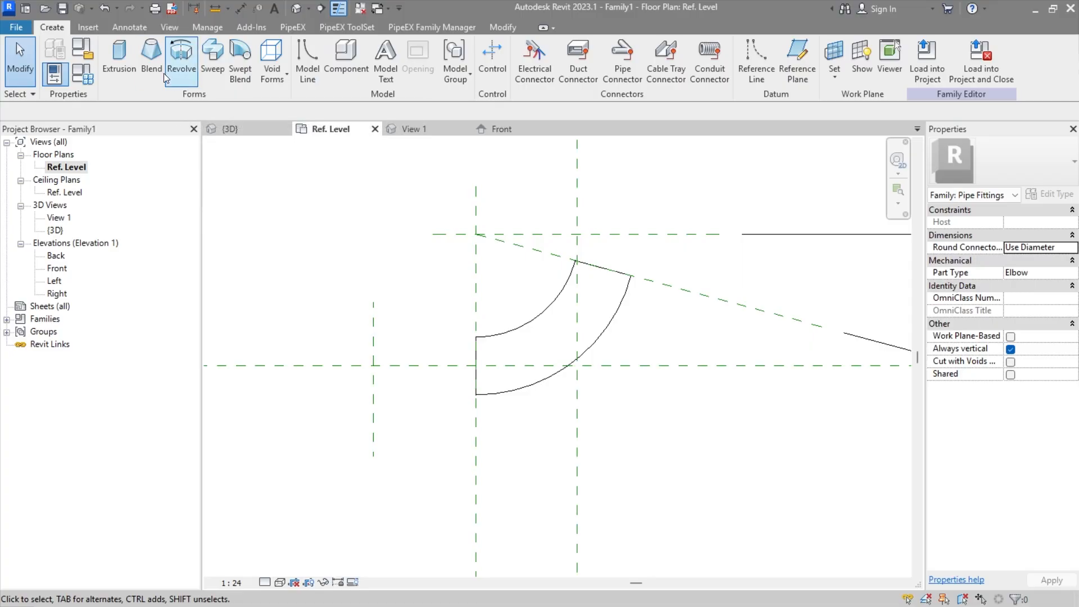
click(181, 67)
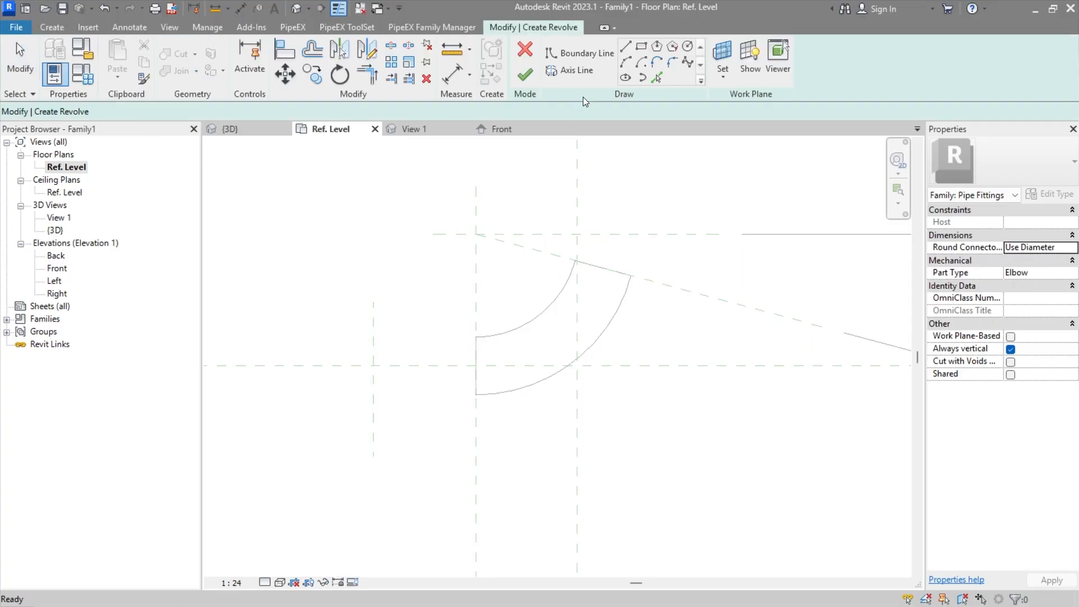
click(641, 46)
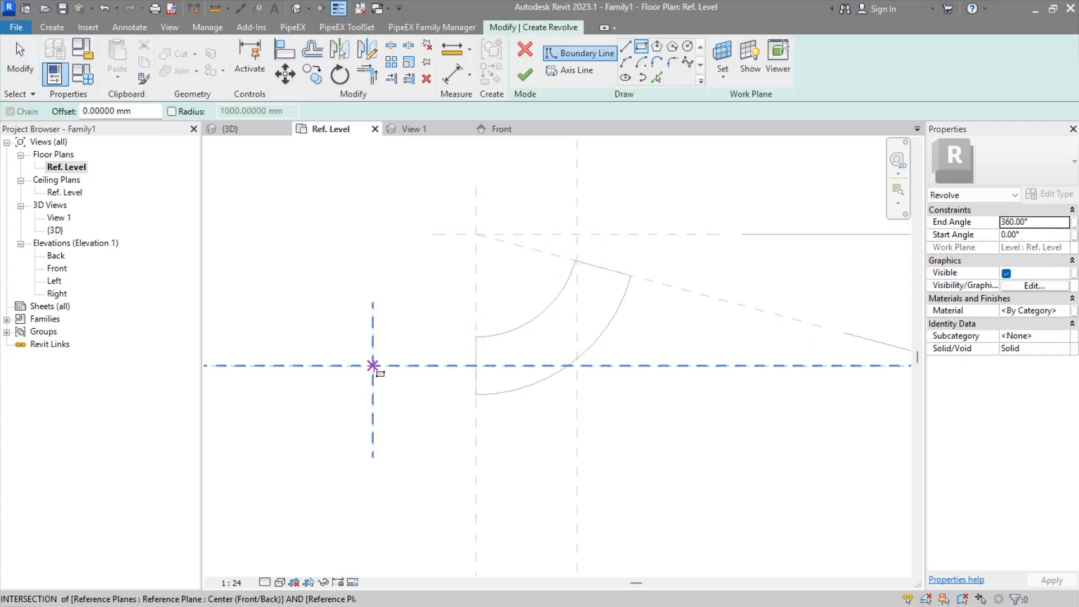
click(374, 365)
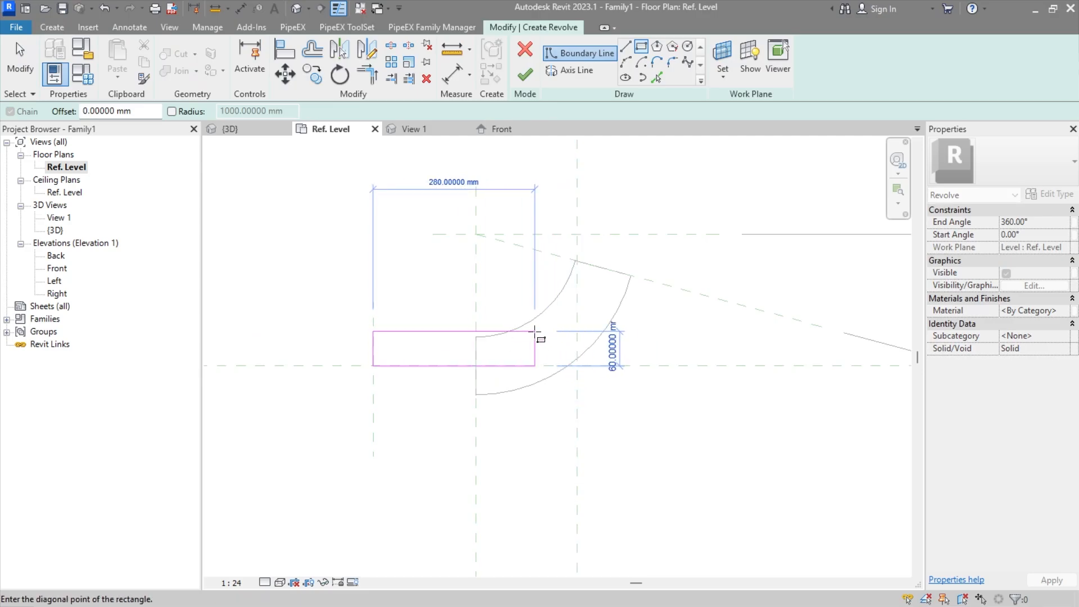
click(575, 335)
scroll(435, 358, up, 2)
click(584, 407)
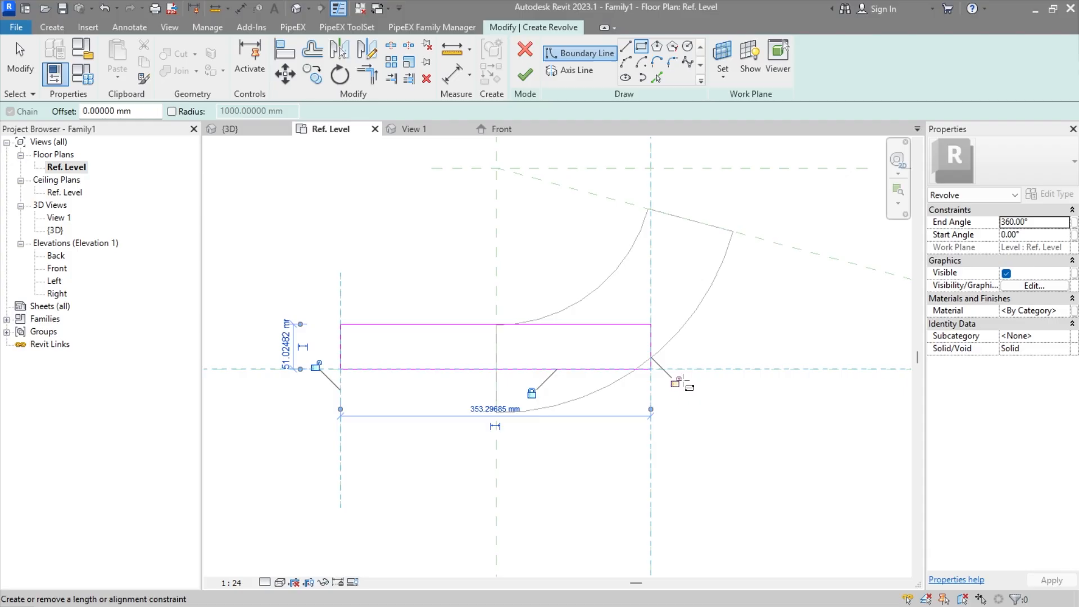
click(319, 367)
key(Escape)
middle_drag(656, 389, 603, 433)
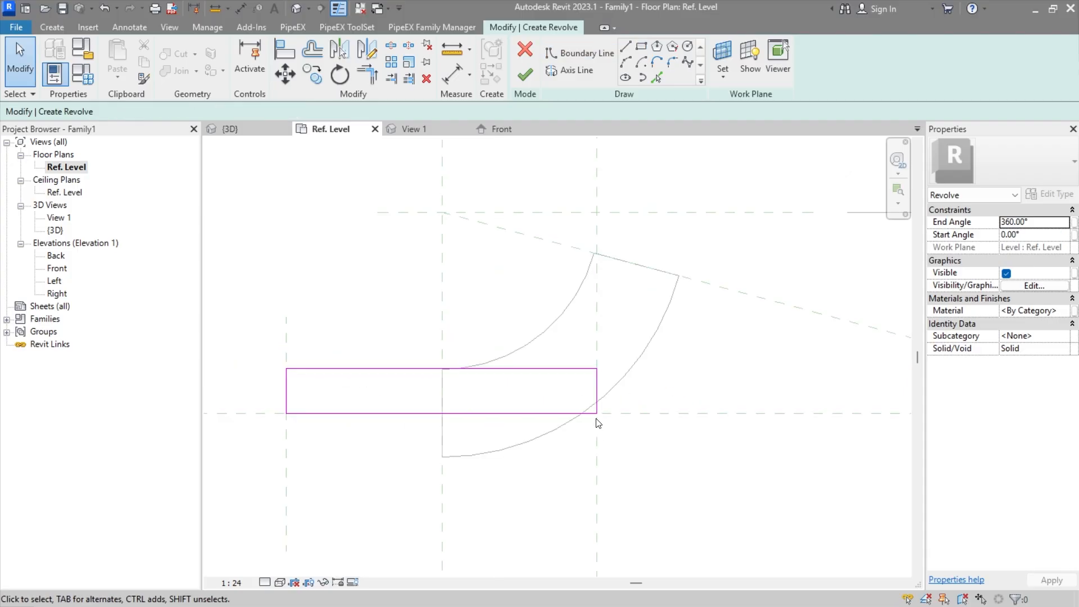
Step: Draw the revolve's axis line about 135 mm long along the Center (Front/Back) plane, starting on the rectangle's lower edge
click(565, 71)
click(530, 414)
click(649, 413)
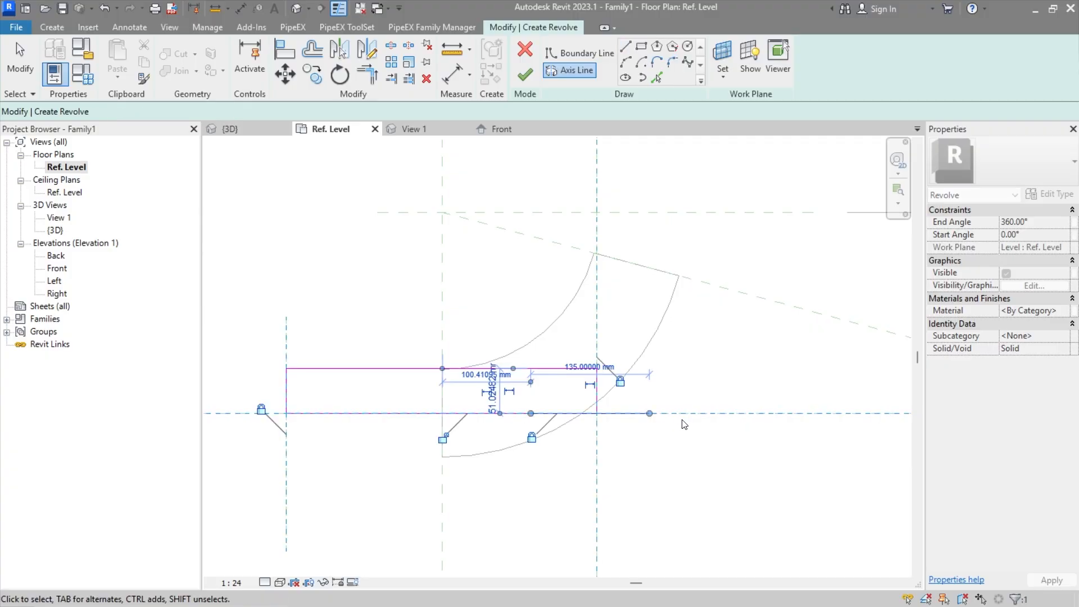
click(518, 518)
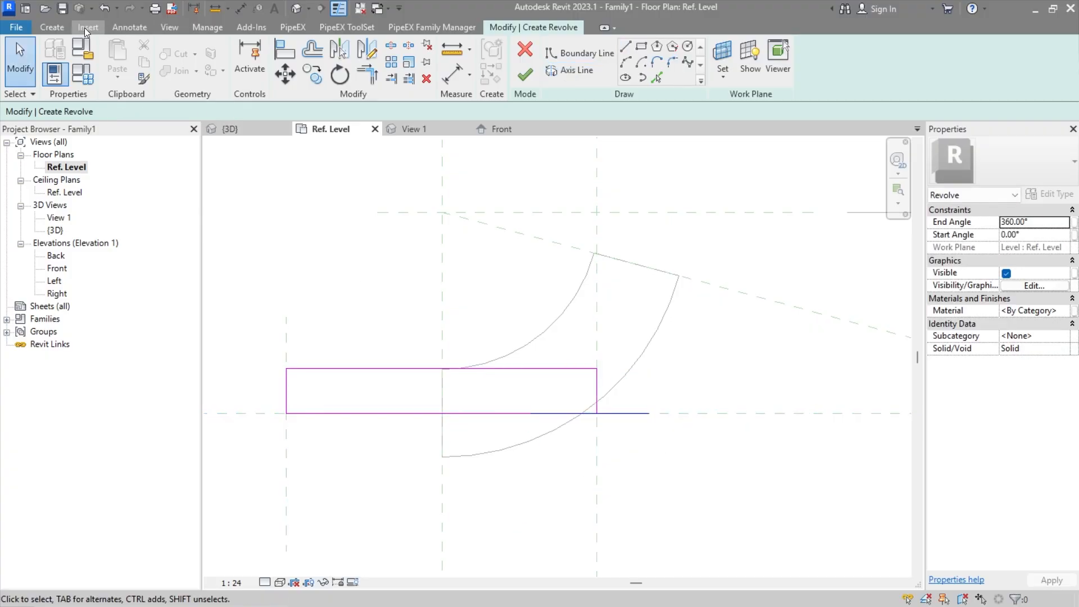
Step: Draw two horizontal reference planes across the rectangle's width, one below at the elbow's outer edge and one along the rectangle's upper edge
click(54, 27)
click(797, 60)
middle_drag(444, 382, 482, 326)
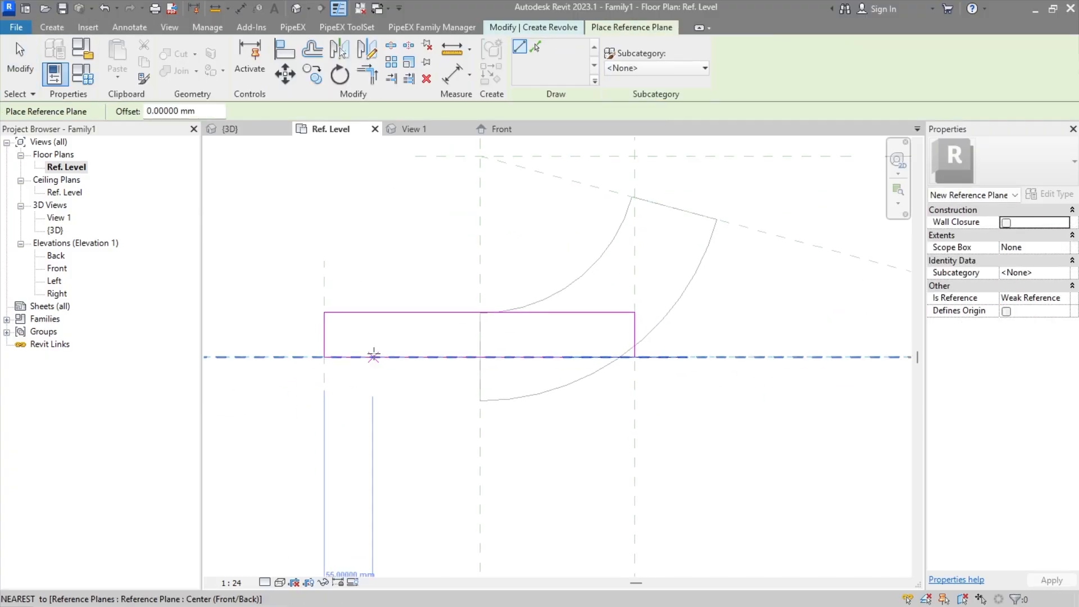
click(324, 401)
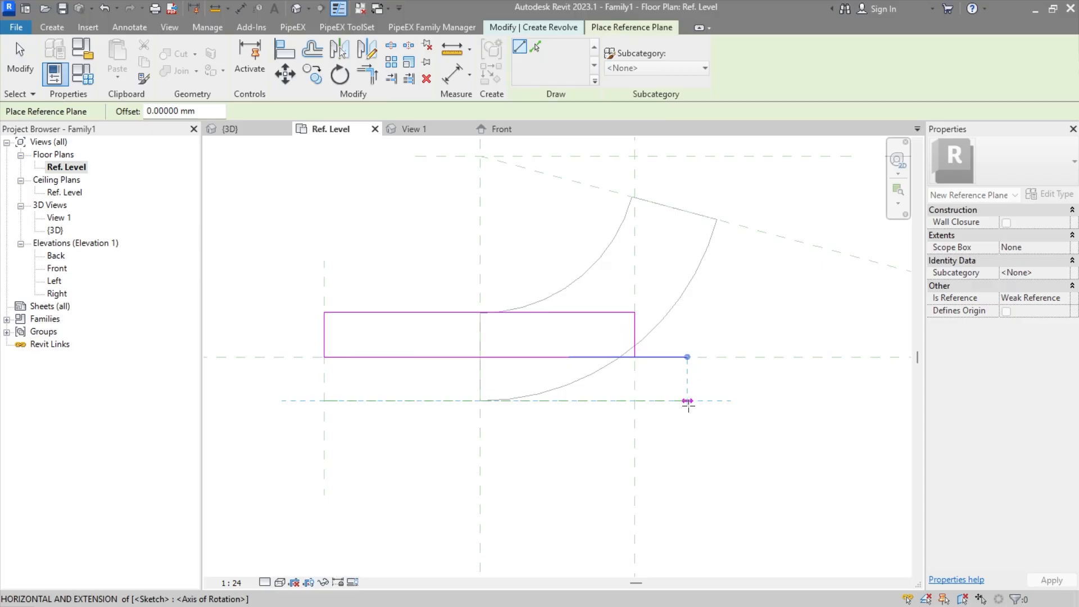
click(635, 400)
click(317, 310)
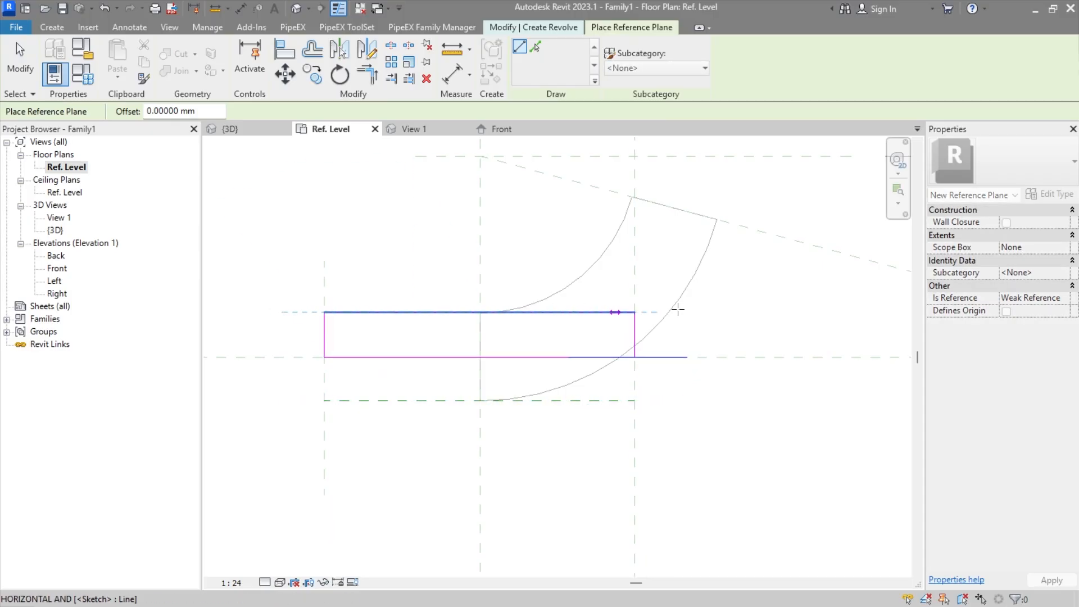
click(635, 312)
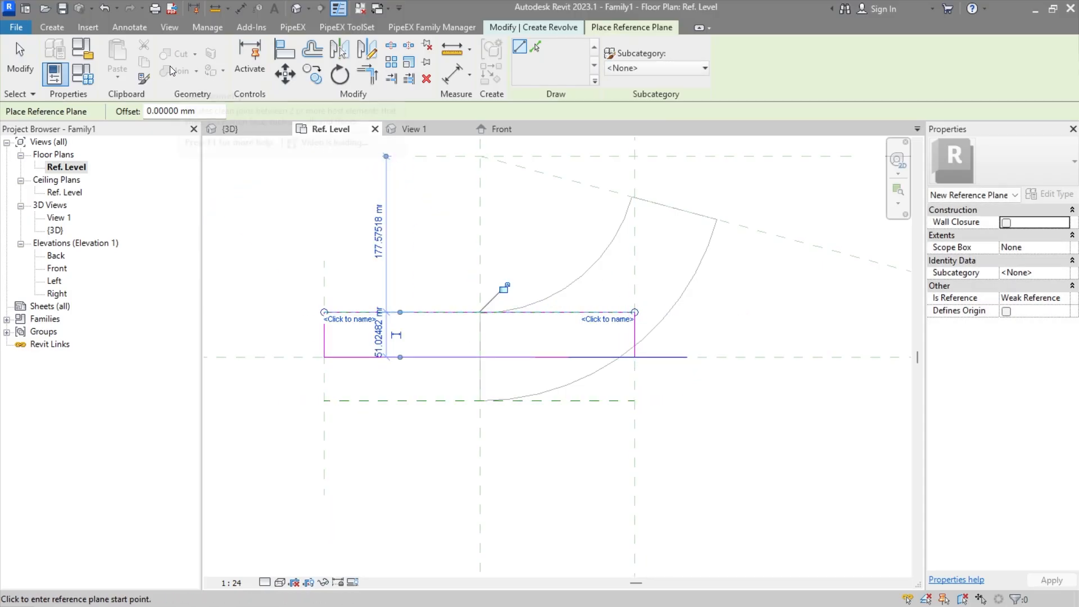
Step: Place an aligned dimension string from the Center (Front/Back) plane to the two horizontal planes above and below it
click(129, 27)
click(73, 56)
middle_drag(345, 356, 426, 330)
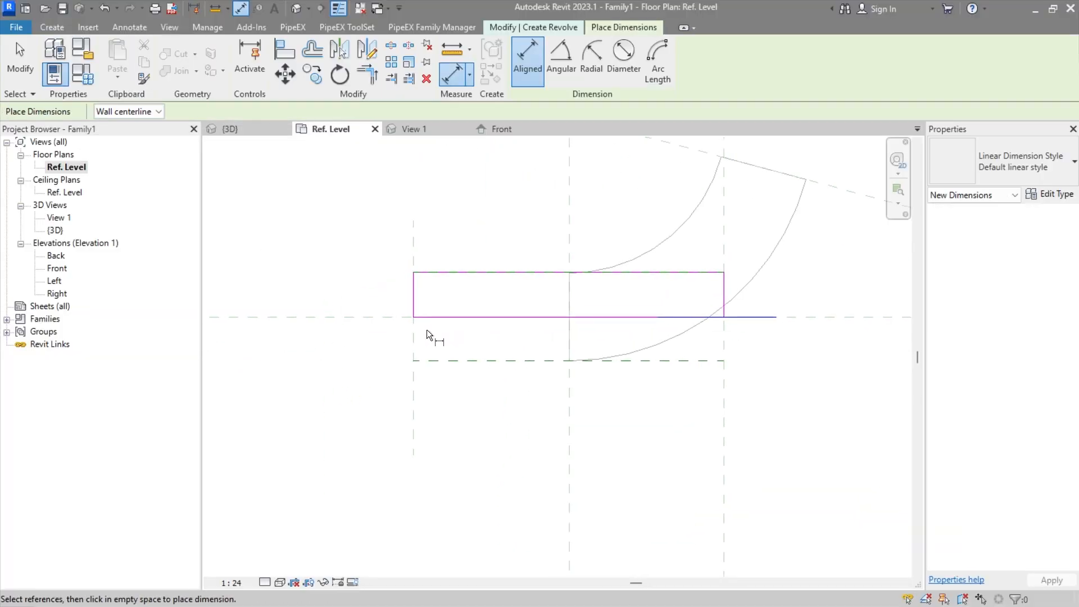
click(384, 317)
click(453, 360)
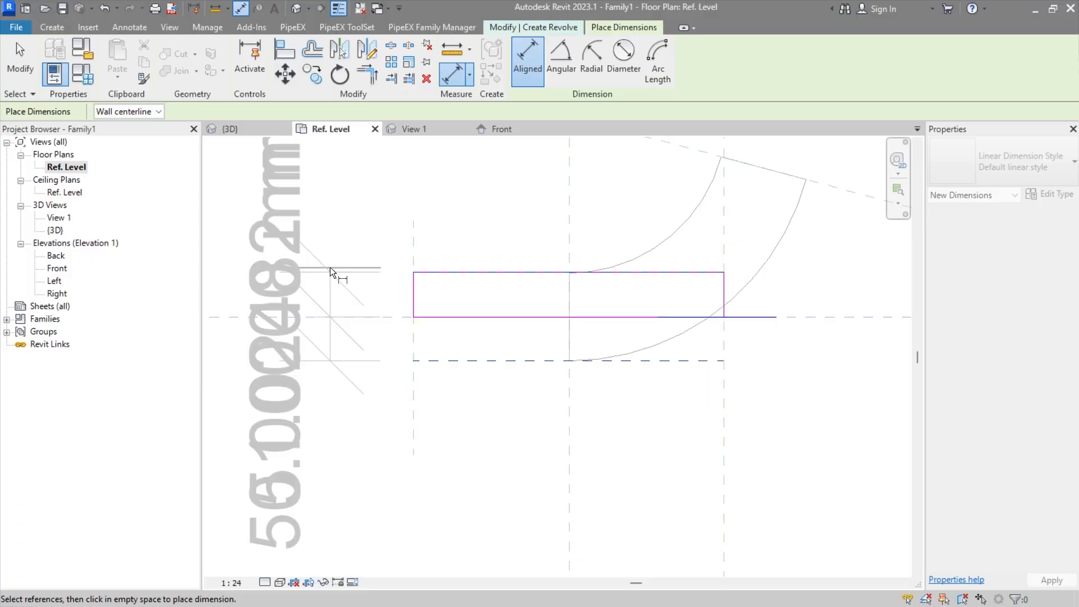
middle_drag(330, 268, 498, 292)
click(425, 263)
key(Escape)
key(Escape)
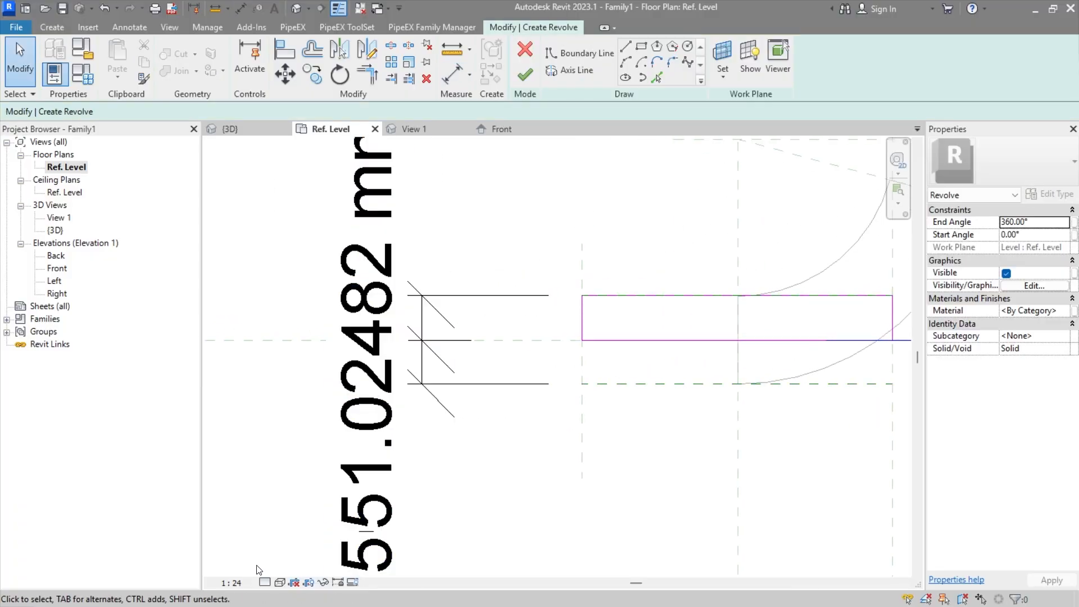
Step: Set the view scale to 1:5 and apply the equality constraint to the two-segment dimension
click(233, 582)
click(253, 422)
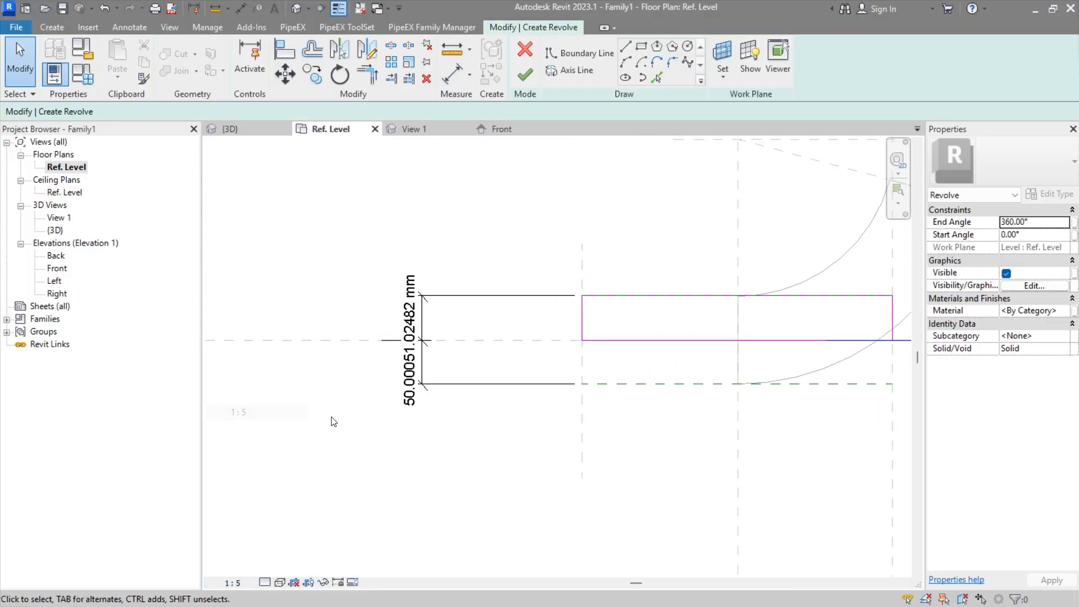
click(427, 396)
click(454, 387)
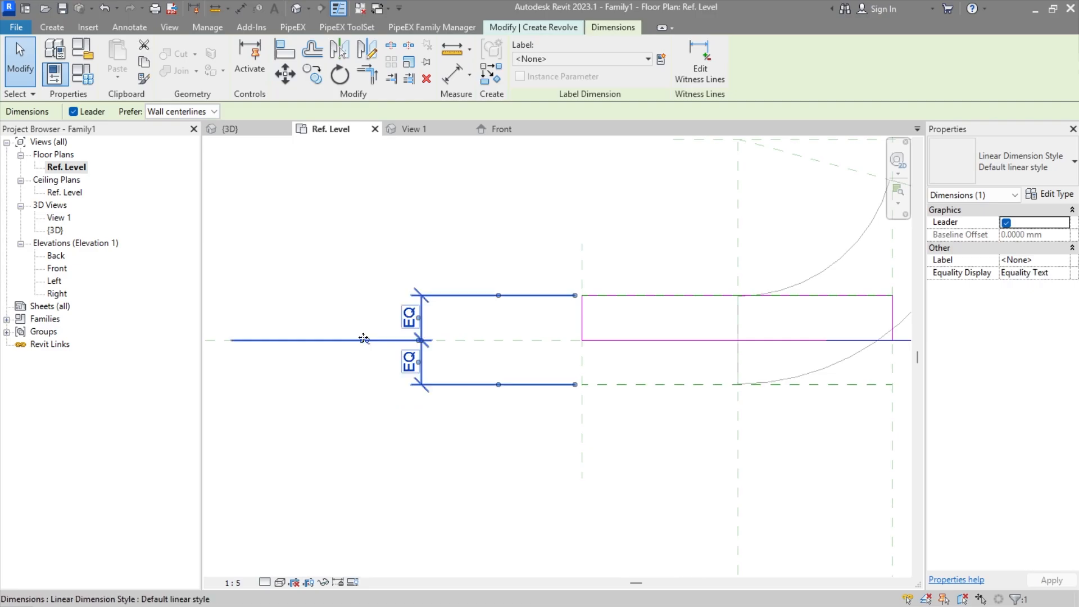
click(450, 429)
Step: Add an overall aligned dimension between the horizontal reference planes above and below the centre plane
click(140, 29)
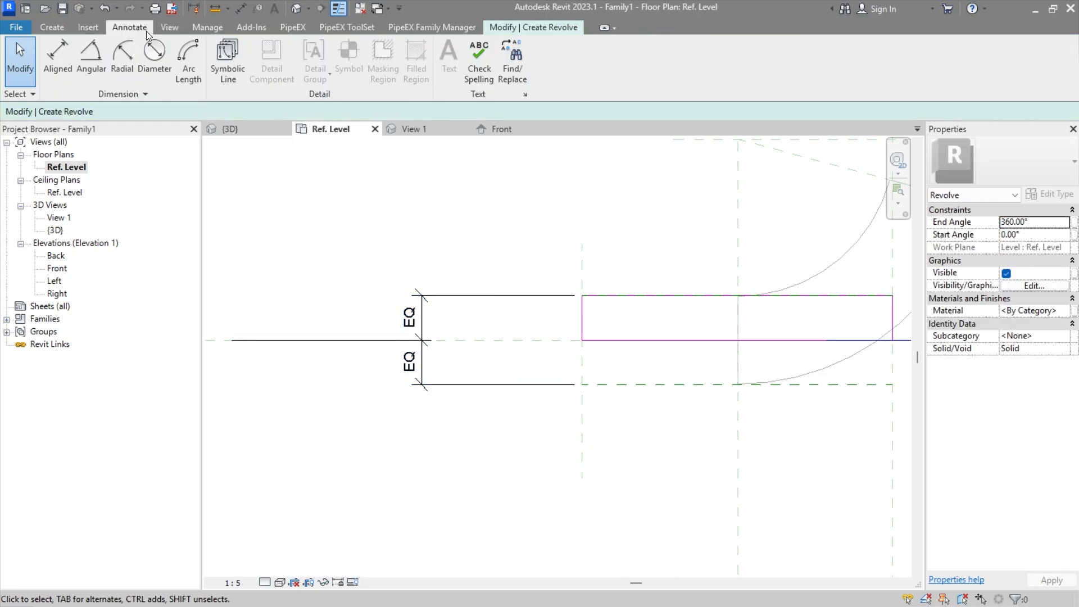
click(78, 54)
click(637, 385)
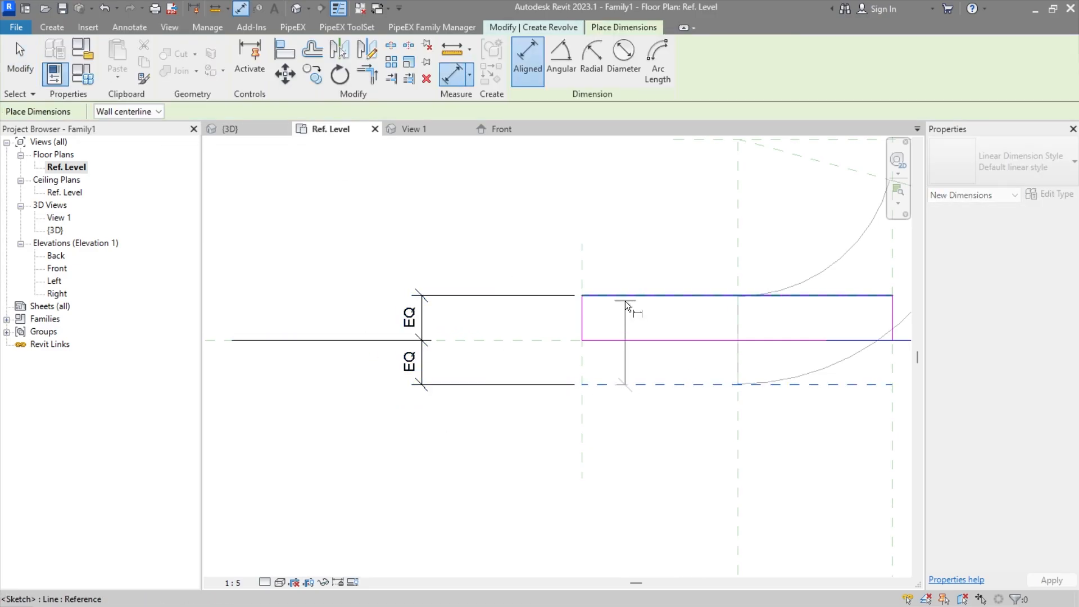
key(Tab)
click(623, 297)
click(374, 298)
key(Escape)
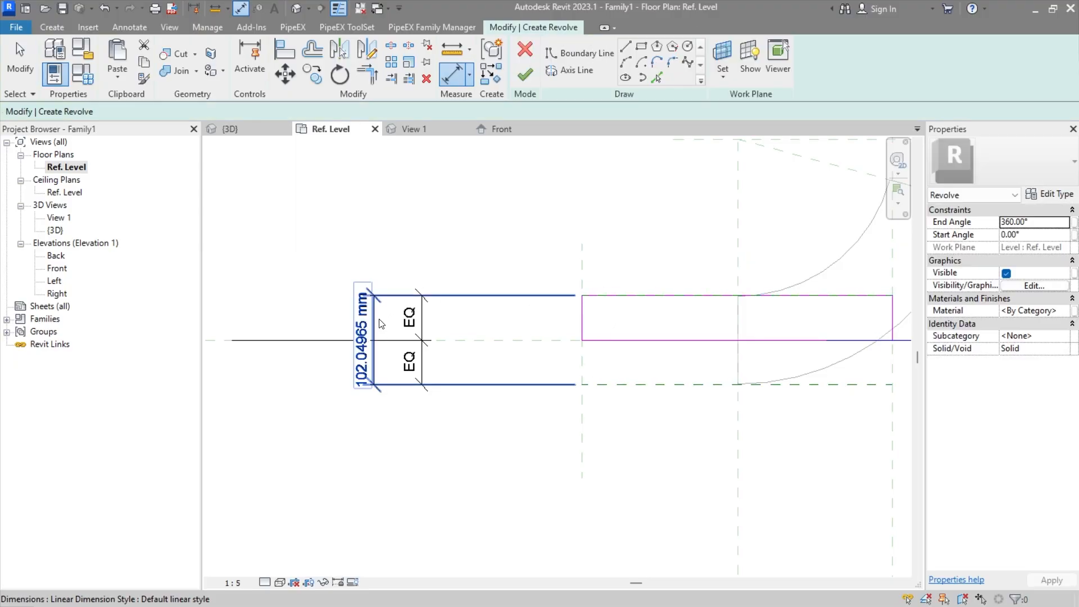
Step: Label the overall dimension with the PiX_PPG_END1_DU parameter and finish the revolve
click(548, 59)
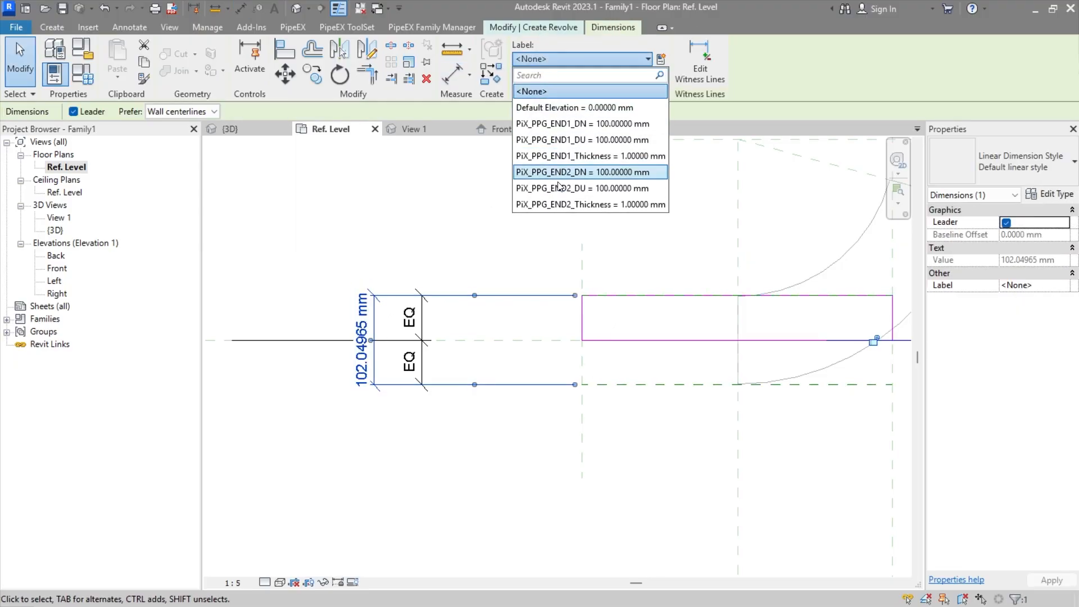
click(585, 141)
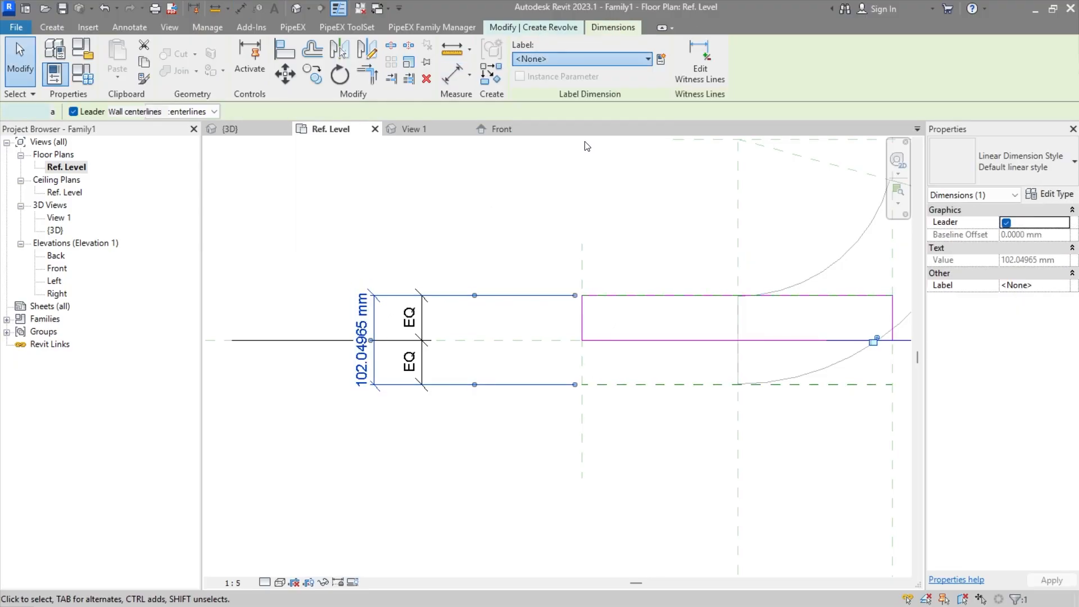
click(638, 440)
middle_drag(677, 401, 540, 395)
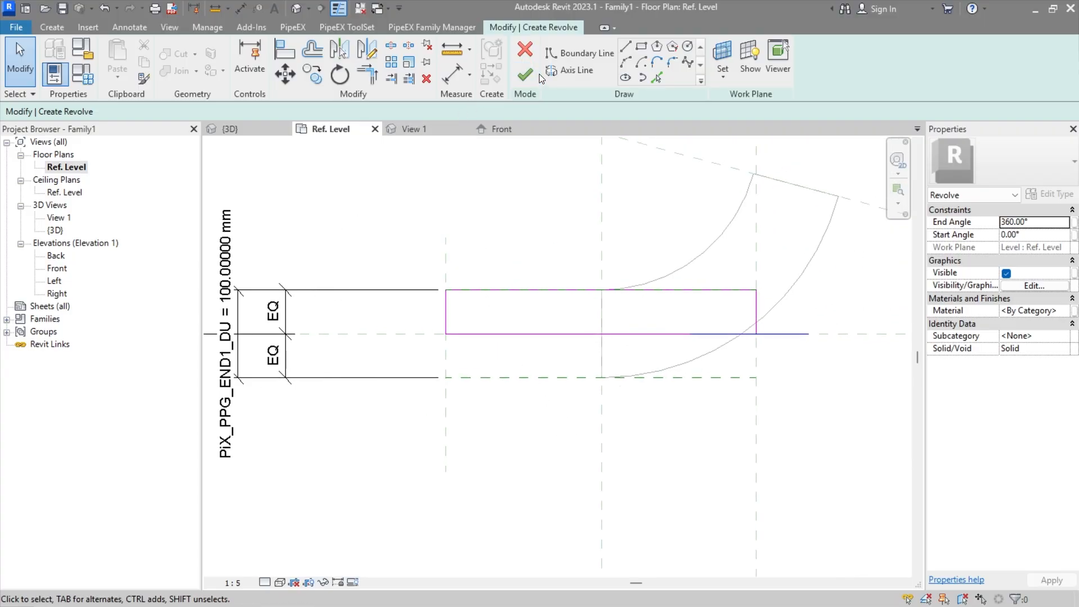
click(525, 75)
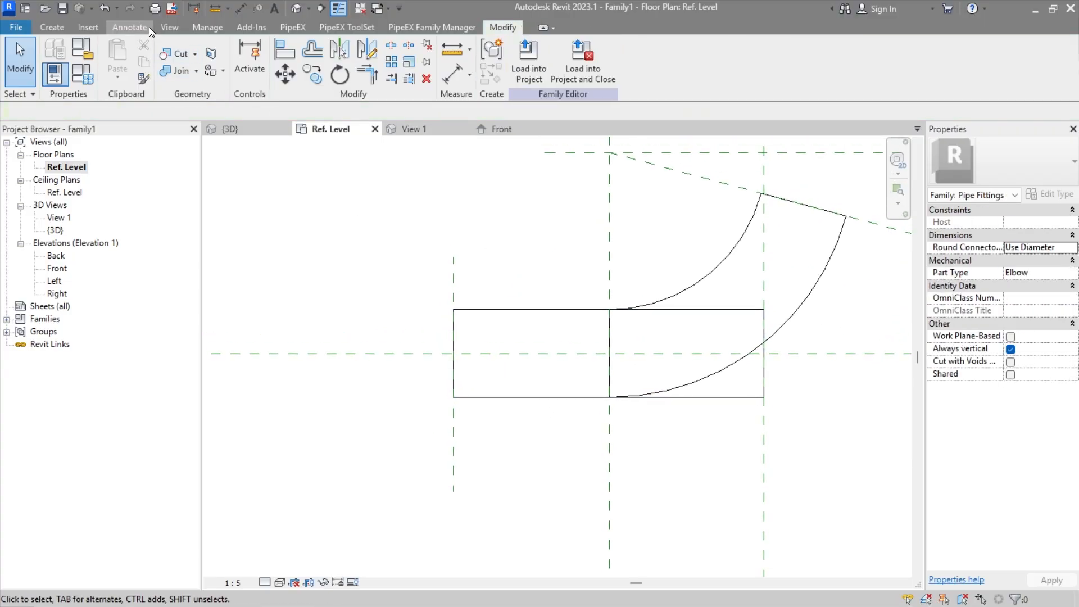
Step: Place an aligned dimension from the revolve's far-end vertical plane to the vertical plane where the elbow starts
click(129, 27)
click(53, 59)
click(452, 287)
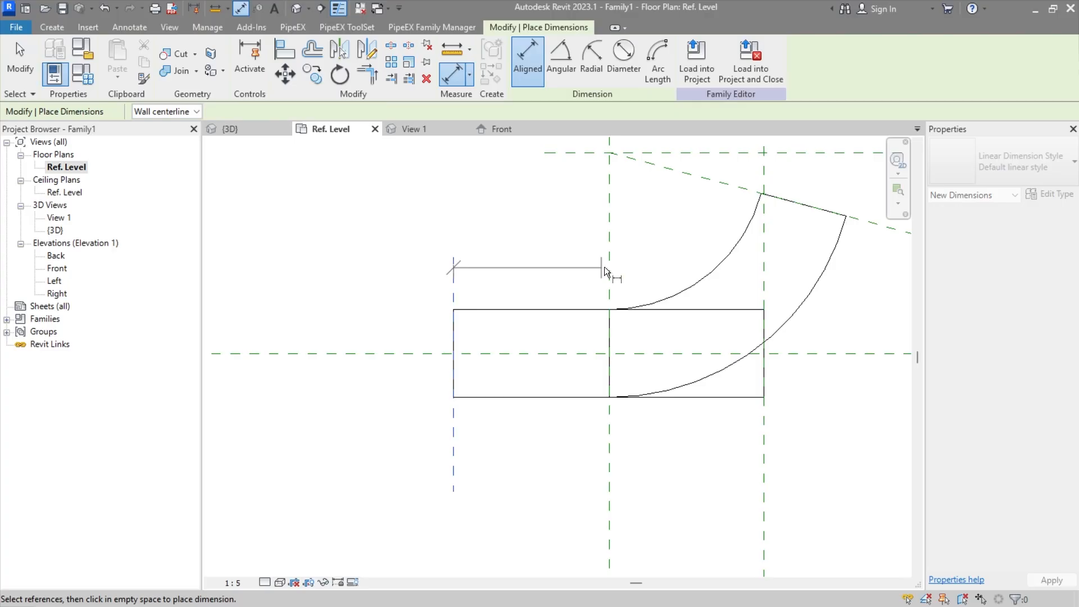
click(609, 264)
click(539, 220)
key(Escape)
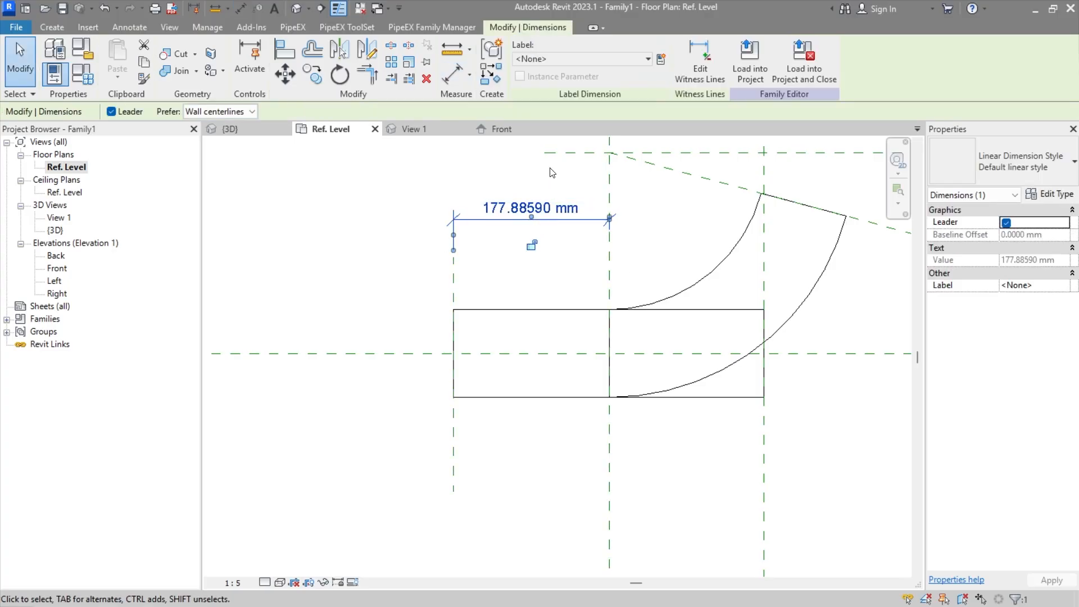
Step: Label this dimension with a new instance family parameter named l1, grouped under Dimensions
click(661, 59)
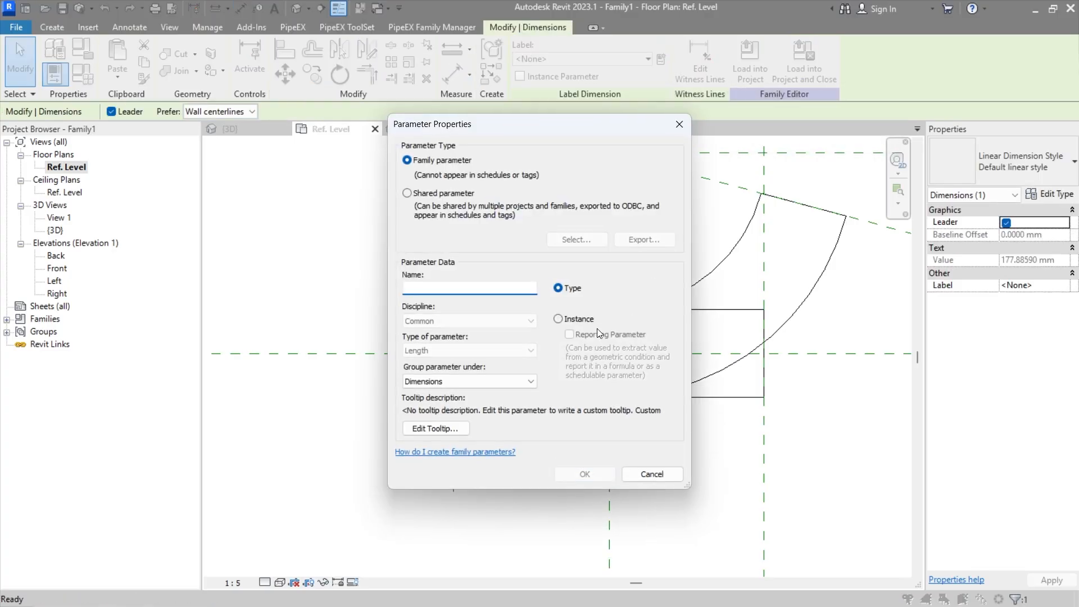
click(556, 317)
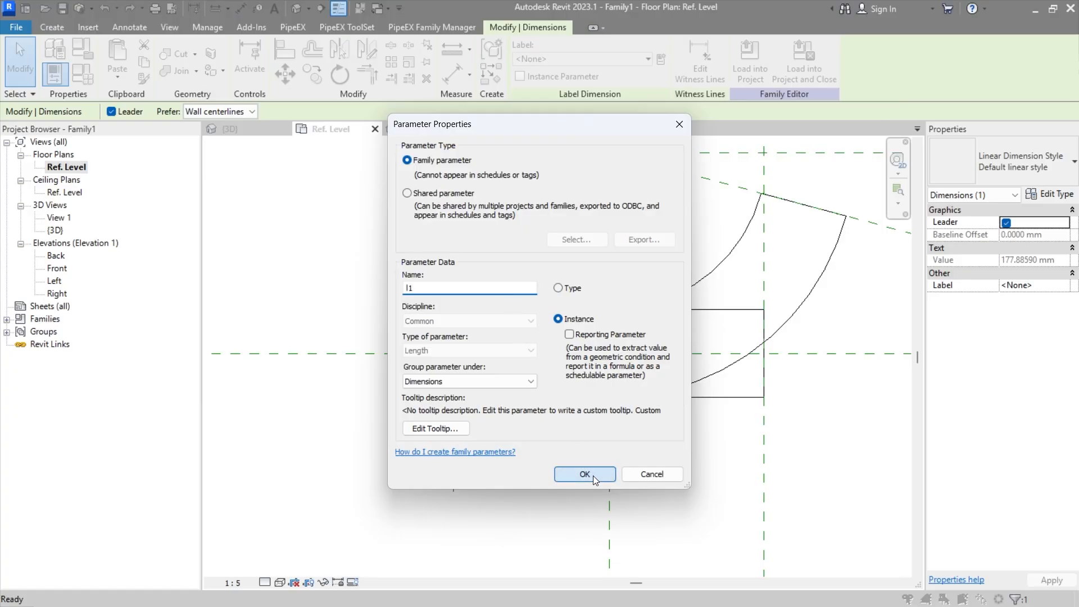
click(585, 473)
click(549, 405)
Step: Start a second revolve and draw a boundary line 135 mm long at 70° from the midpoint of the elbow's inclined end
middle_drag(549, 405, 416, 408)
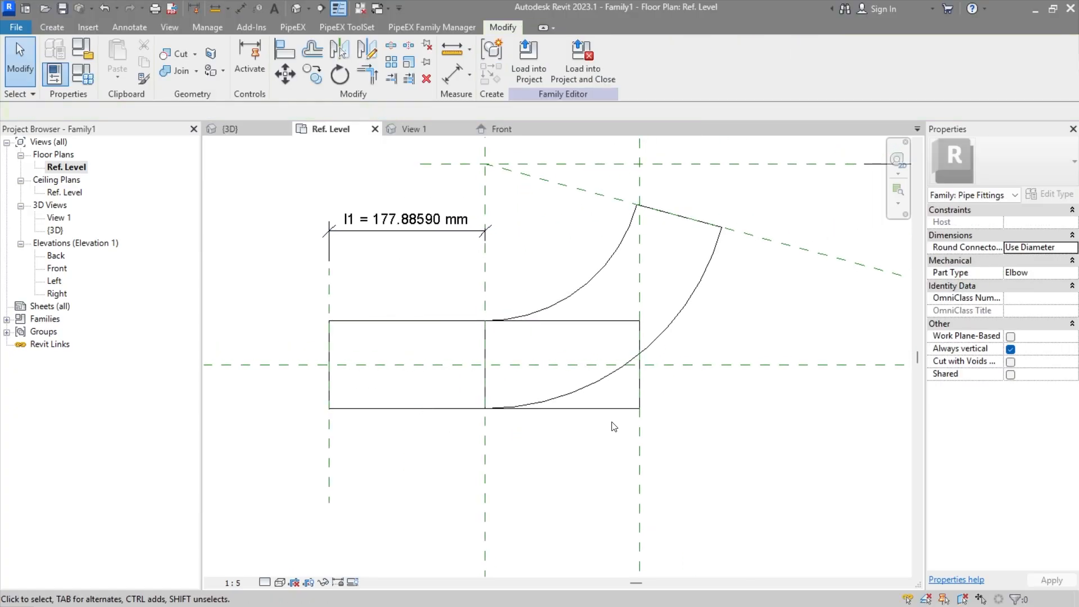
middle_drag(614, 426, 573, 501)
click(54, 27)
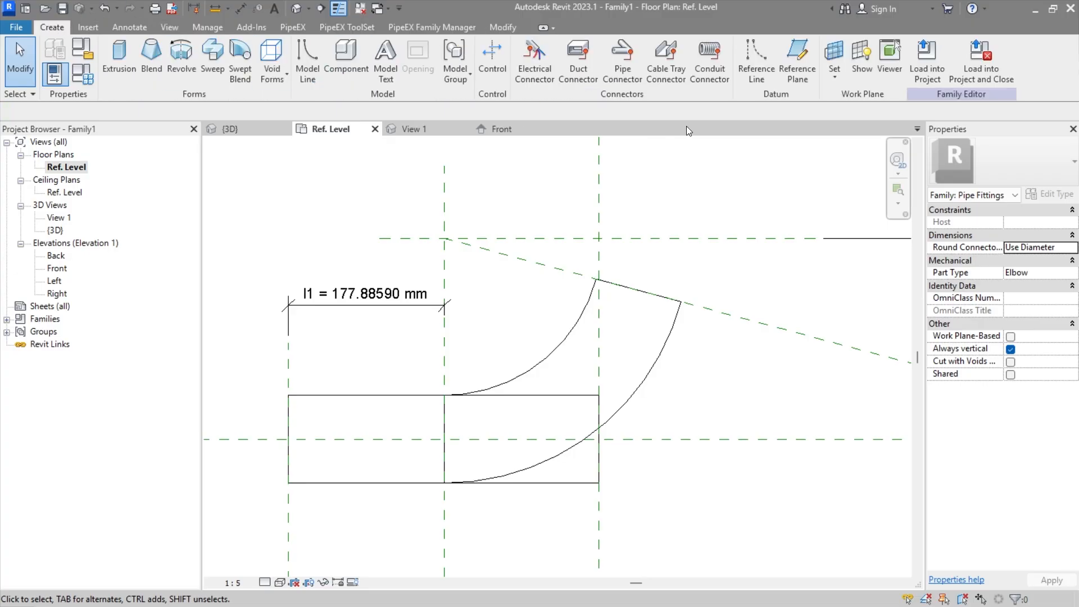
click(131, 26)
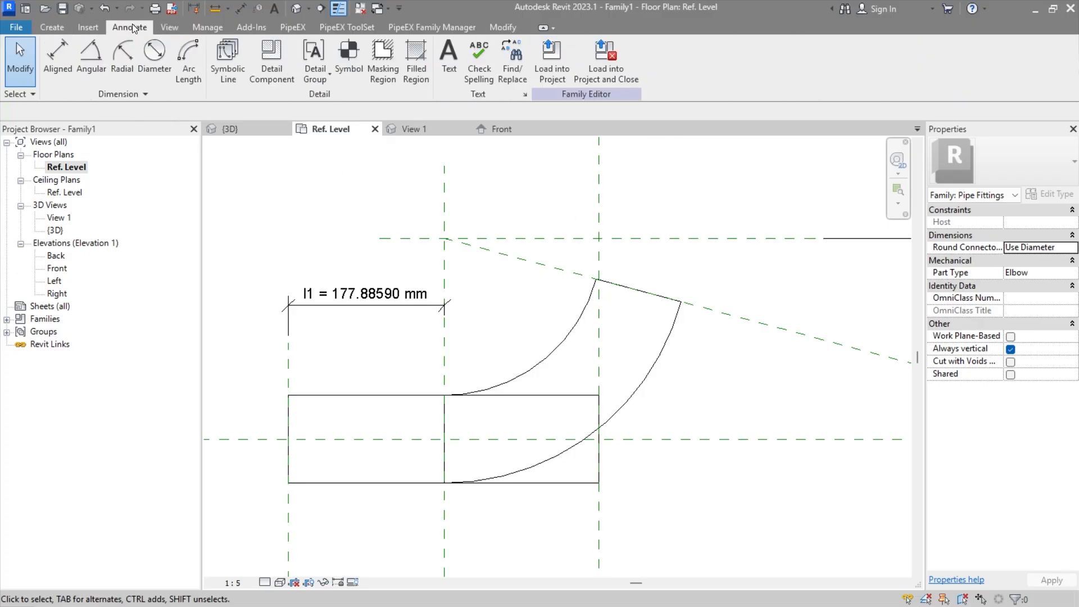
click(88, 27)
click(52, 27)
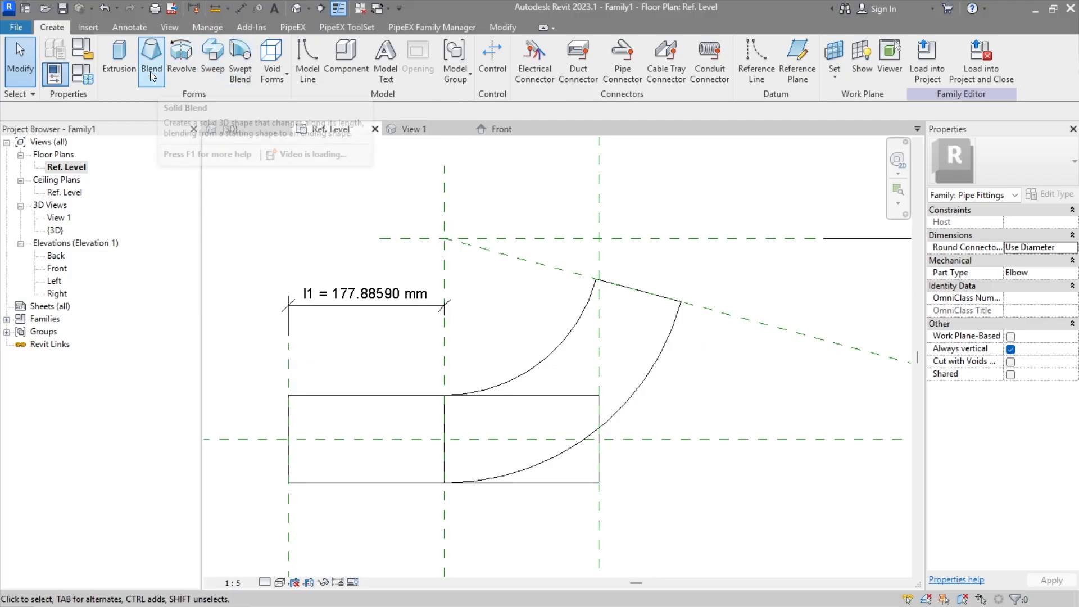
click(181, 59)
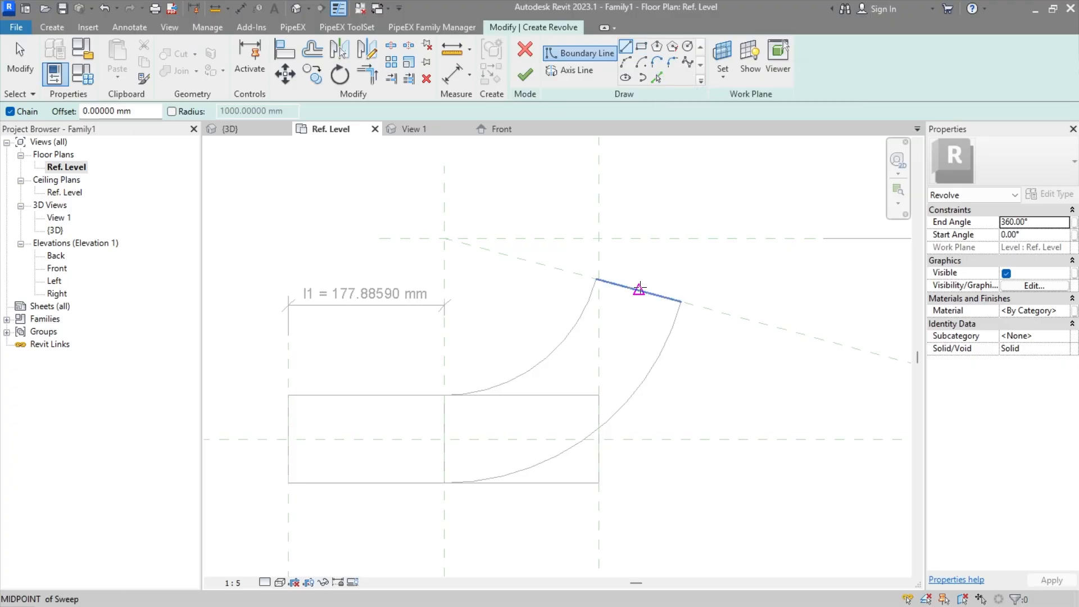
click(639, 290)
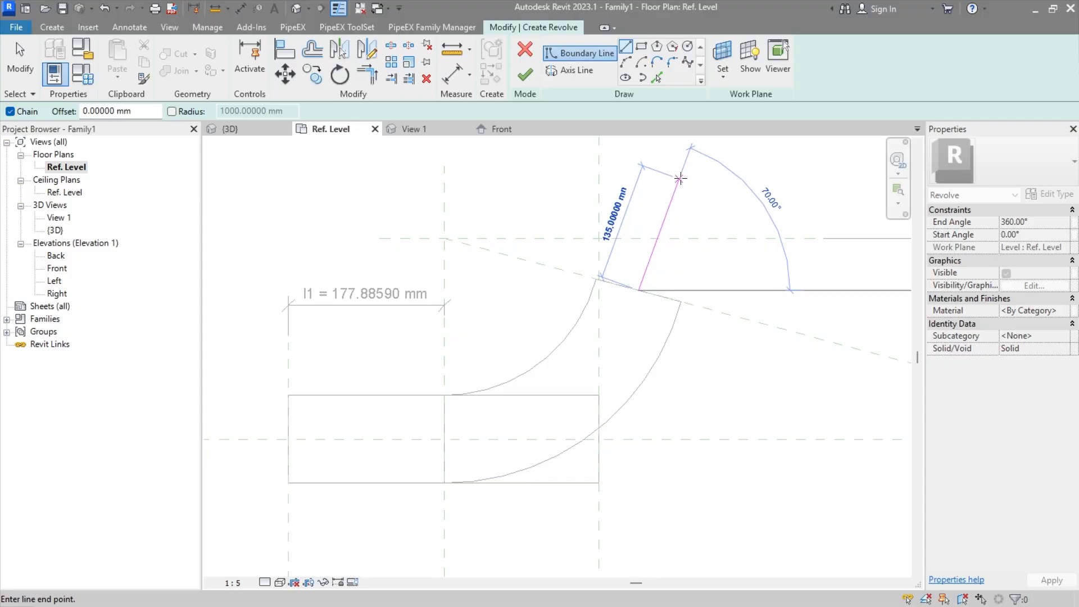
click(680, 178)
key(Escape)
key(Escape)
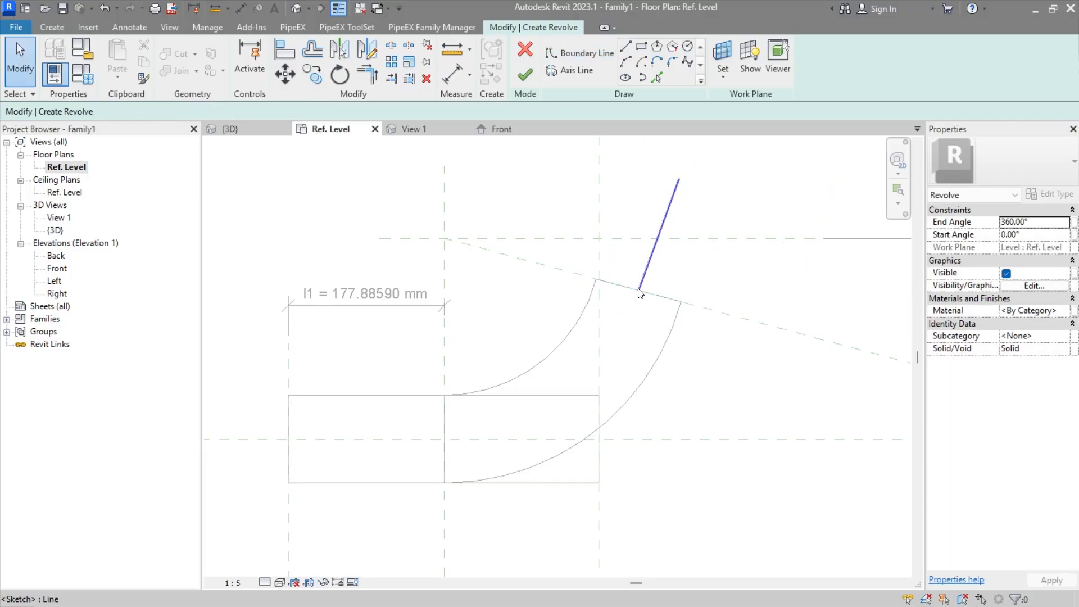
Step: Extend the boundary line's lower end down to the Center (Front/Back) plane
click(641, 292)
drag(639, 291, 584, 439)
click(724, 391)
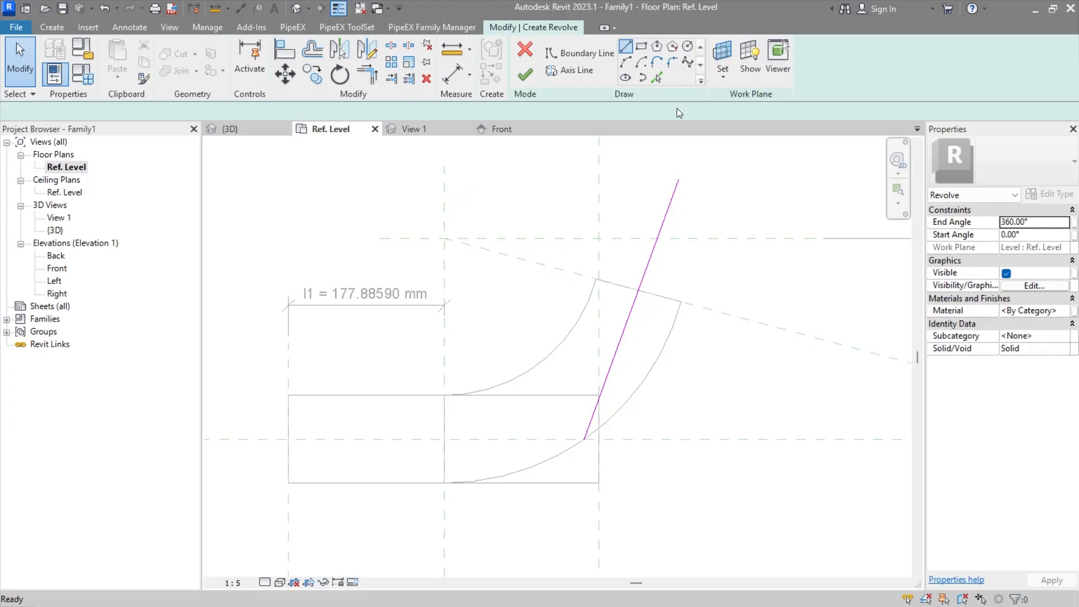
Step: Draw three more boundary lines to close an inclined profile about 65 mm wide on the inner side of the slanted line
click(625, 46)
click(679, 179)
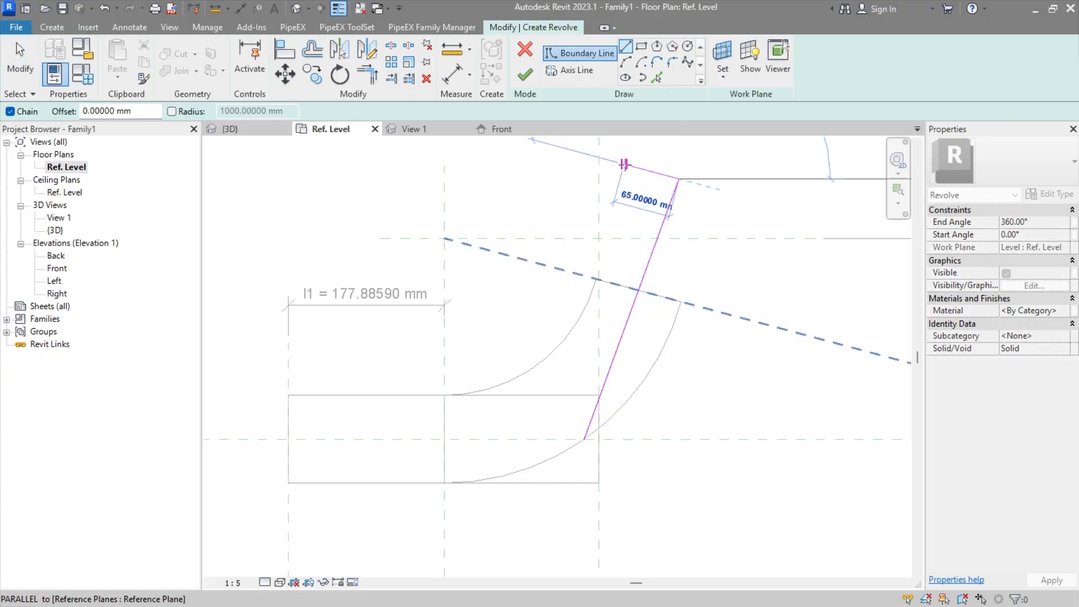
click(624, 165)
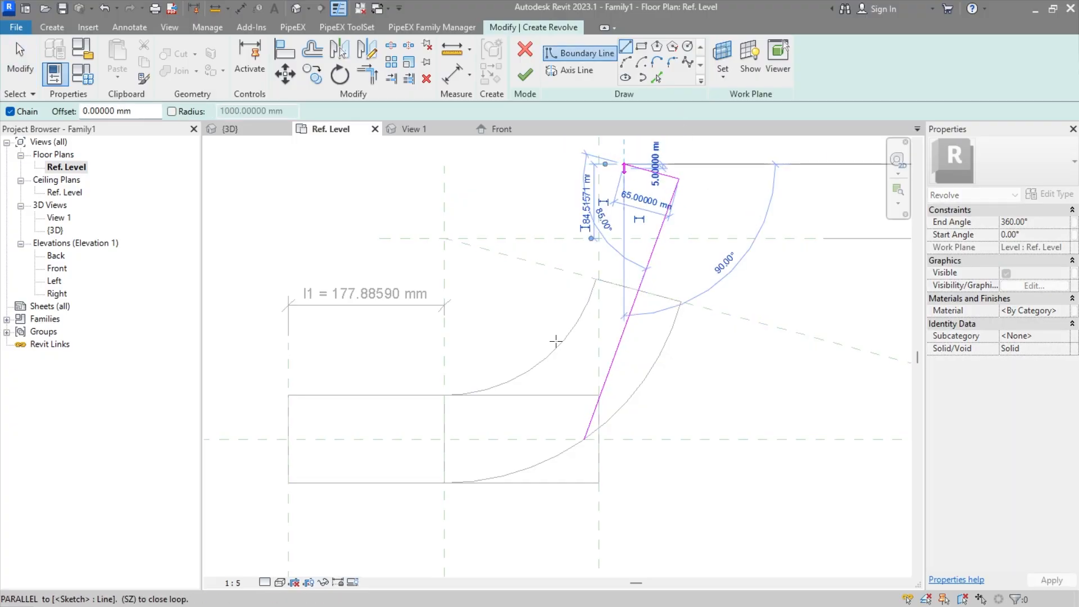
click(530, 418)
click(584, 438)
key(Escape)
key(Escape)
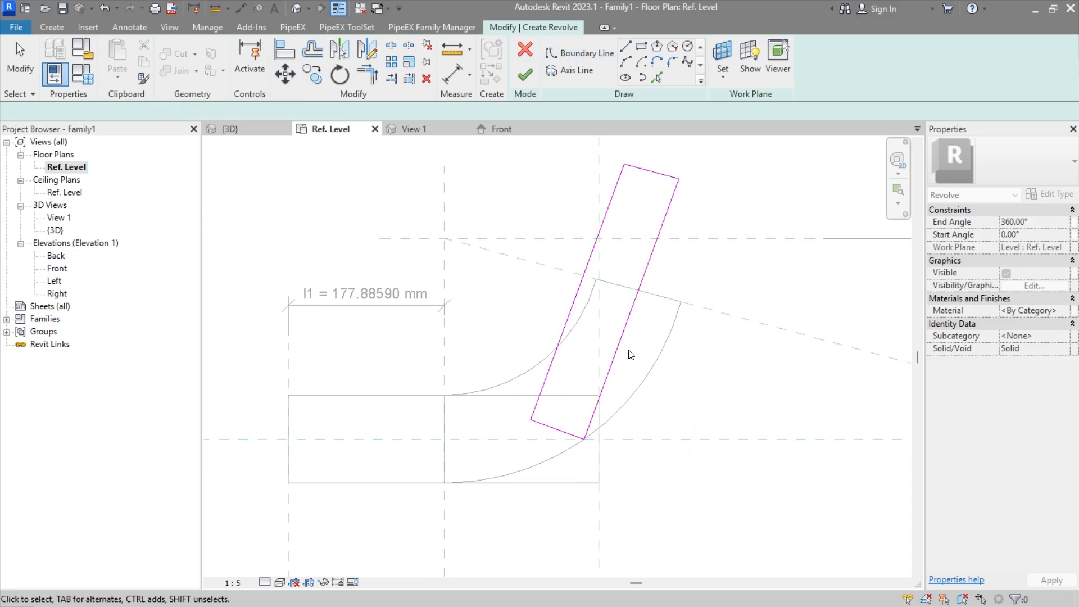
Step: Move the inner top corner of the inclined profile slightly upward so its top edge is about 64.75 mm long
click(625, 172)
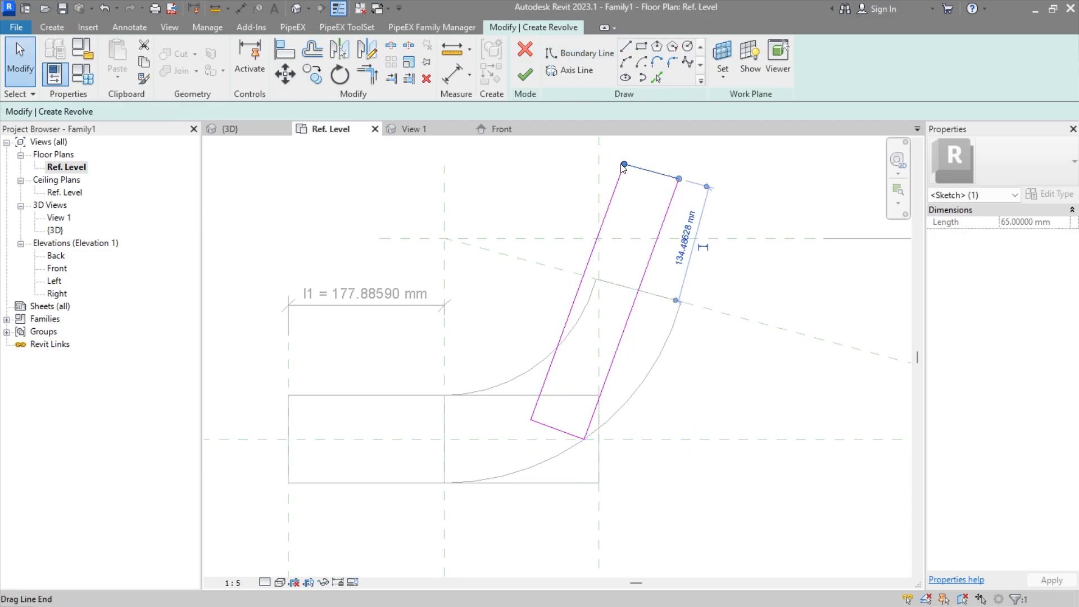
drag(624, 164, 626, 160)
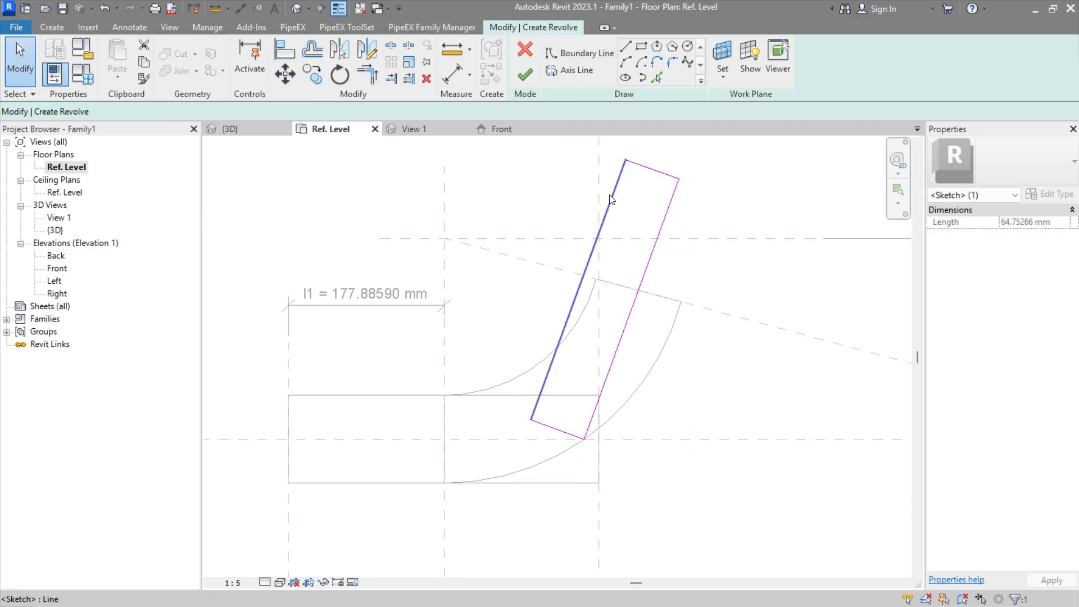
key(Escape)
click(130, 27)
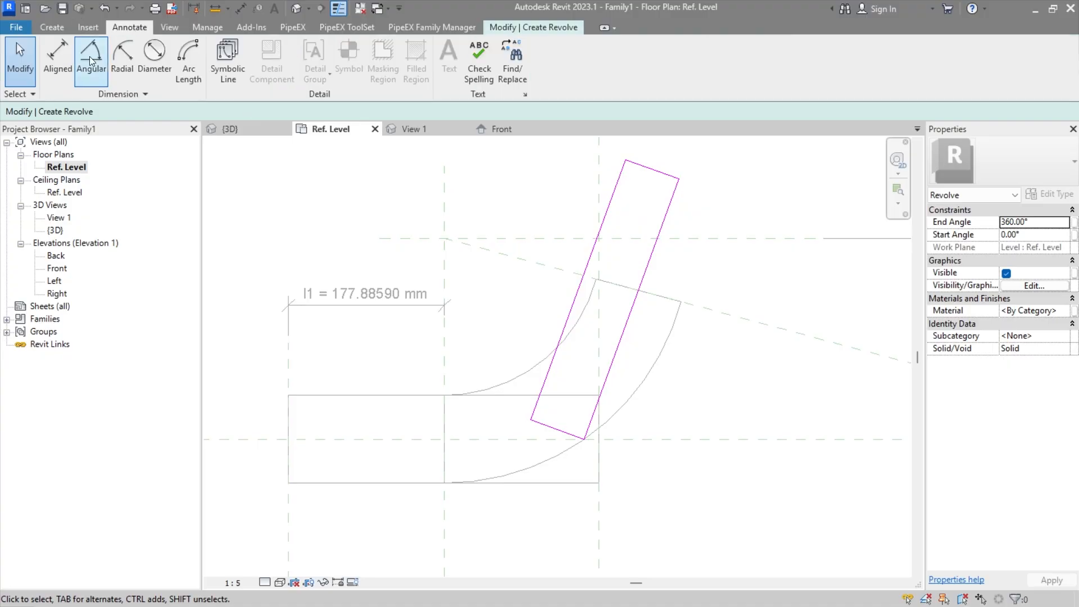
click(89, 56)
key(Escape)
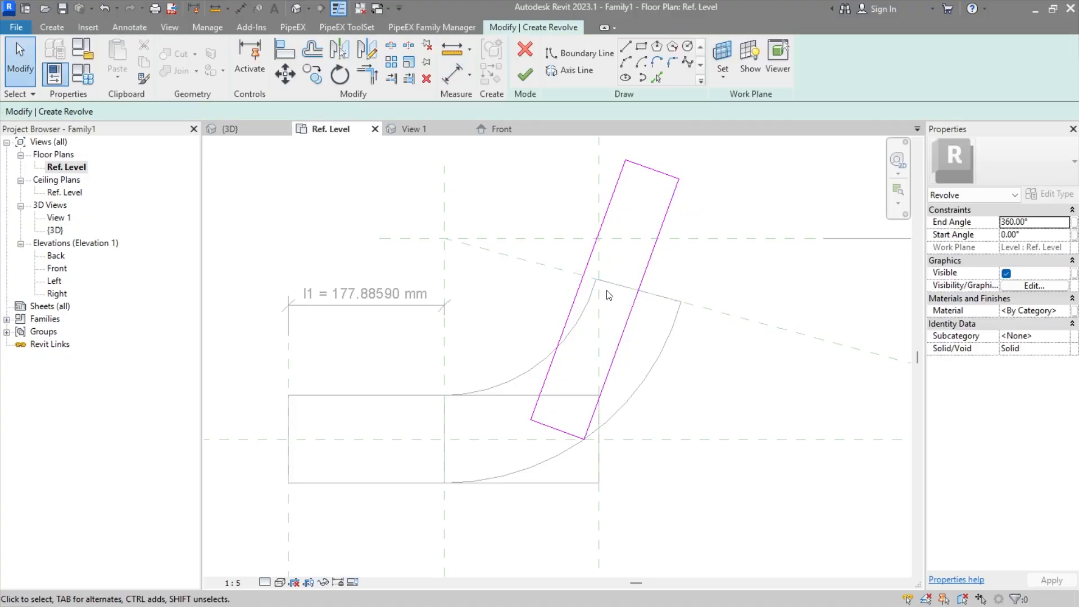
click(587, 265)
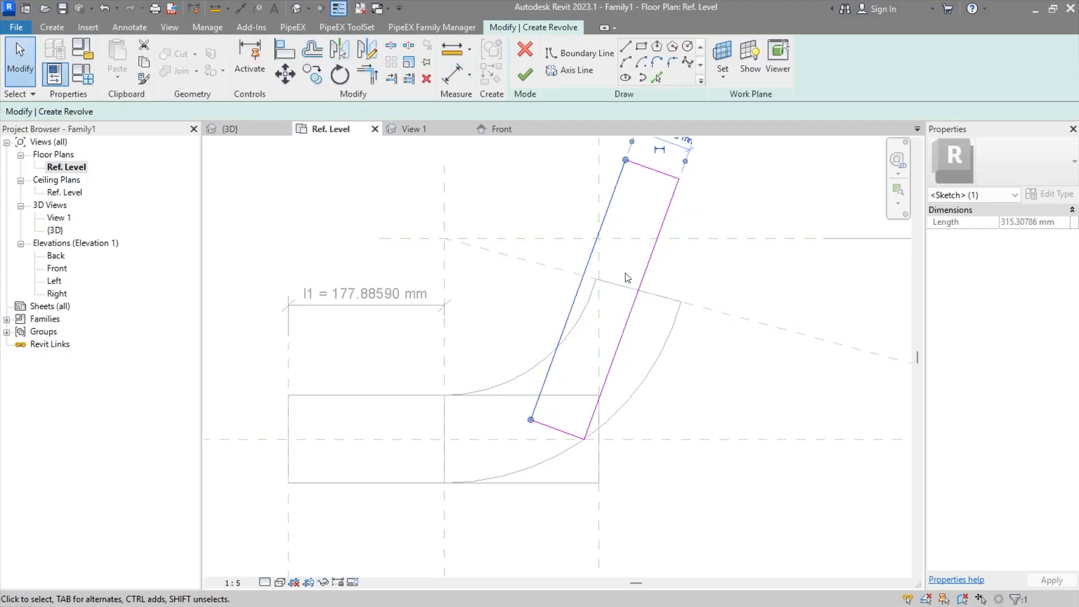
key(Escape)
mouse_move(629, 275)
middle_down()
mouse_move(621, 344)
mouse_move(616, 321)
middle_up()
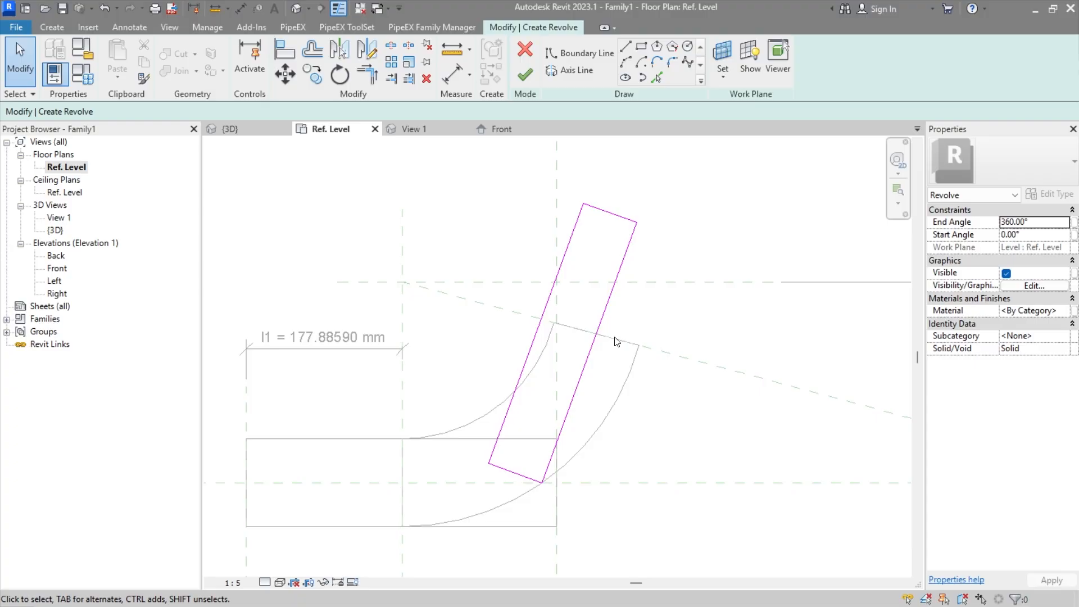
Step: Place an aligned dimension between the inclined profile's outer slanted line and the elbow's bend centre at the reference plane intersection
click(130, 27)
click(64, 56)
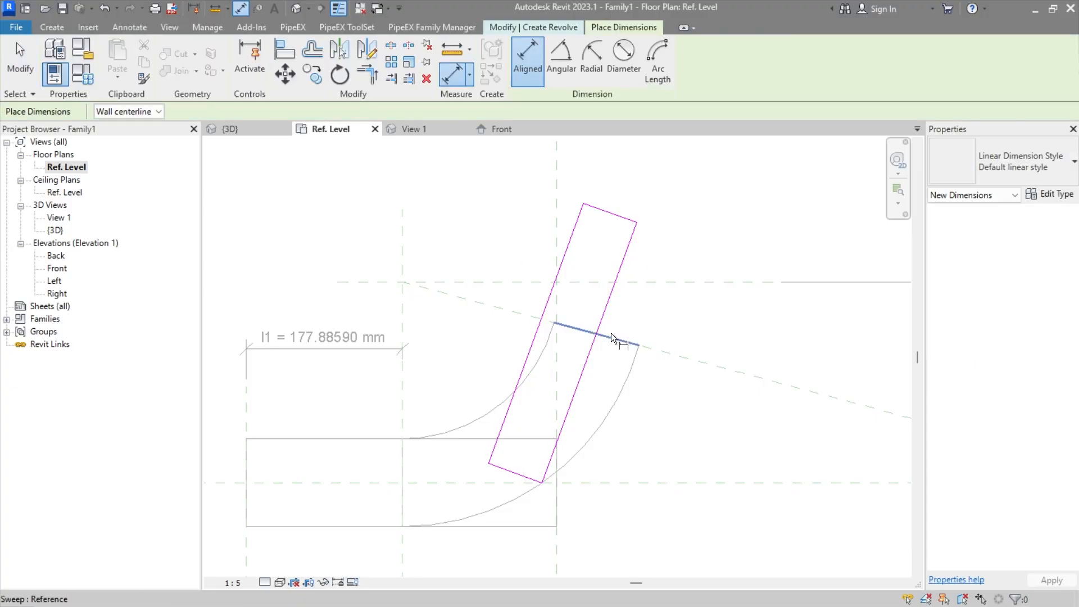
click(590, 358)
click(401, 282)
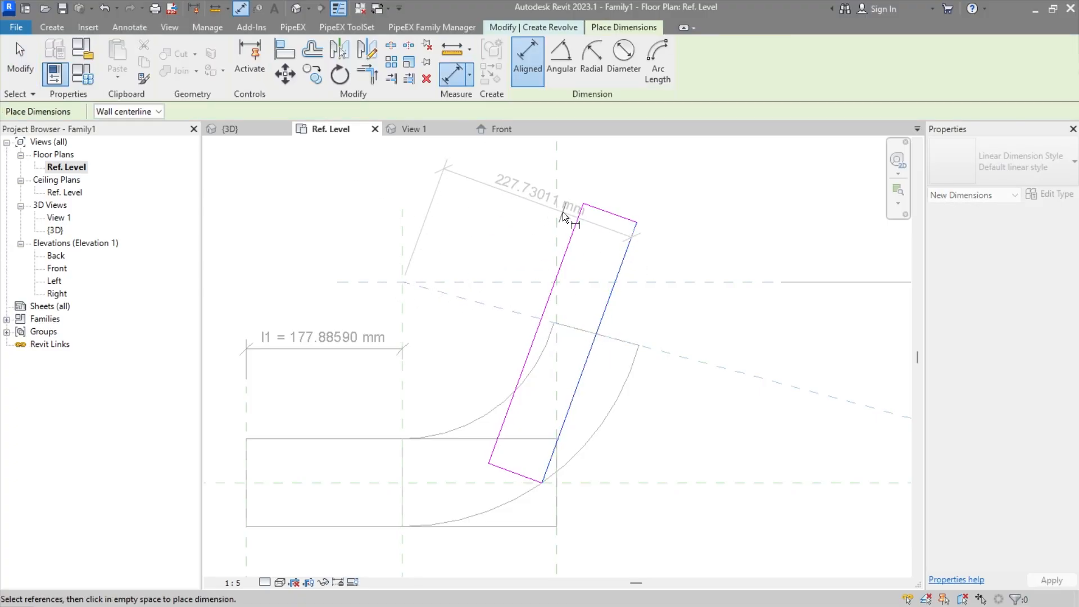
middle_drag(562, 211, 542, 300)
click(611, 220)
key(Escape)
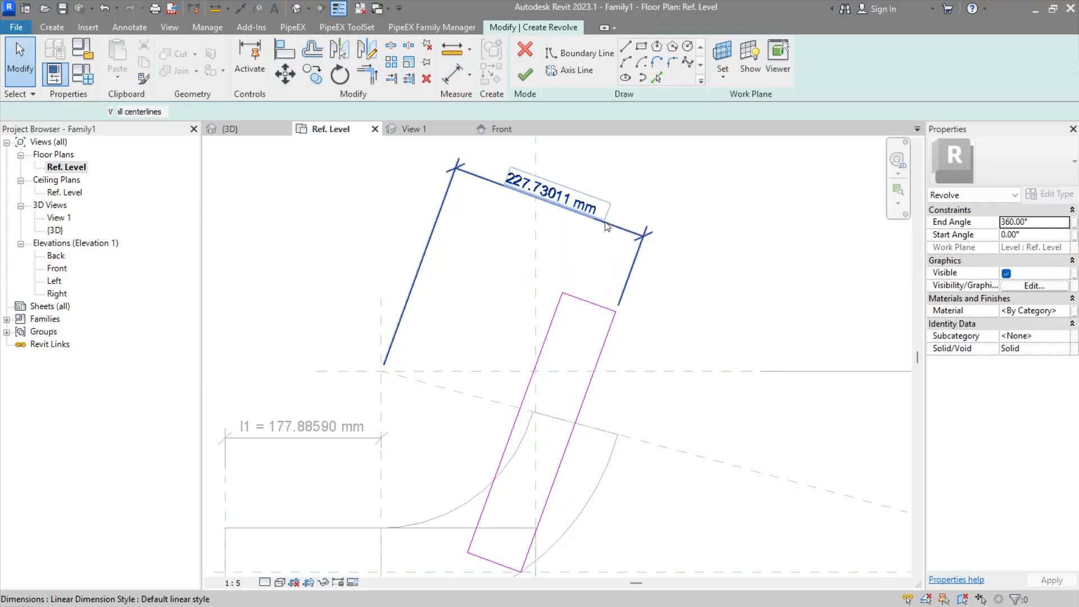
click(661, 64)
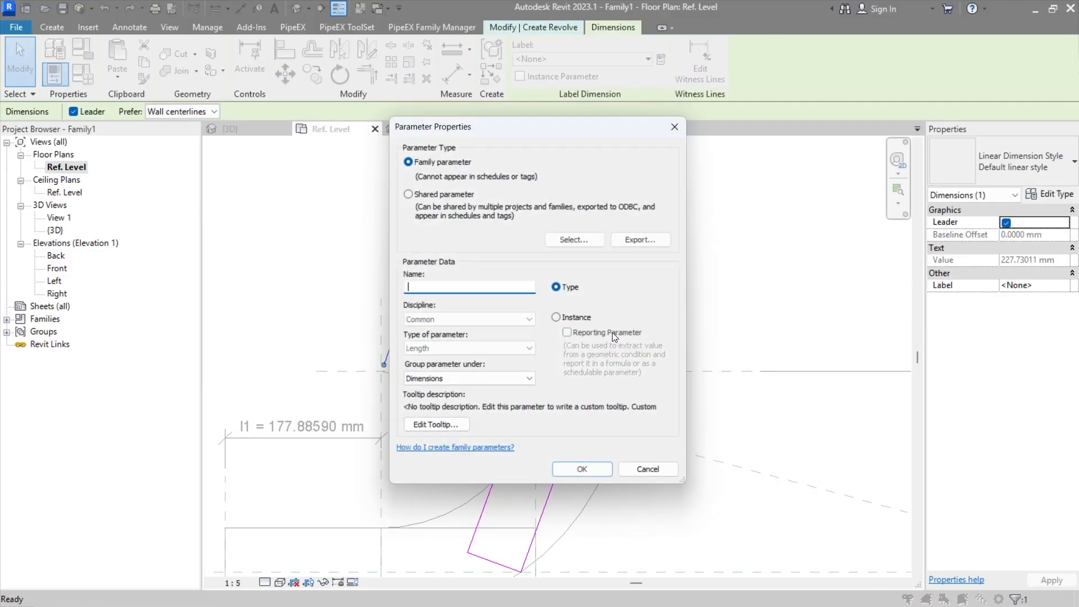
click(557, 319)
key(Escape)
key(Escape)
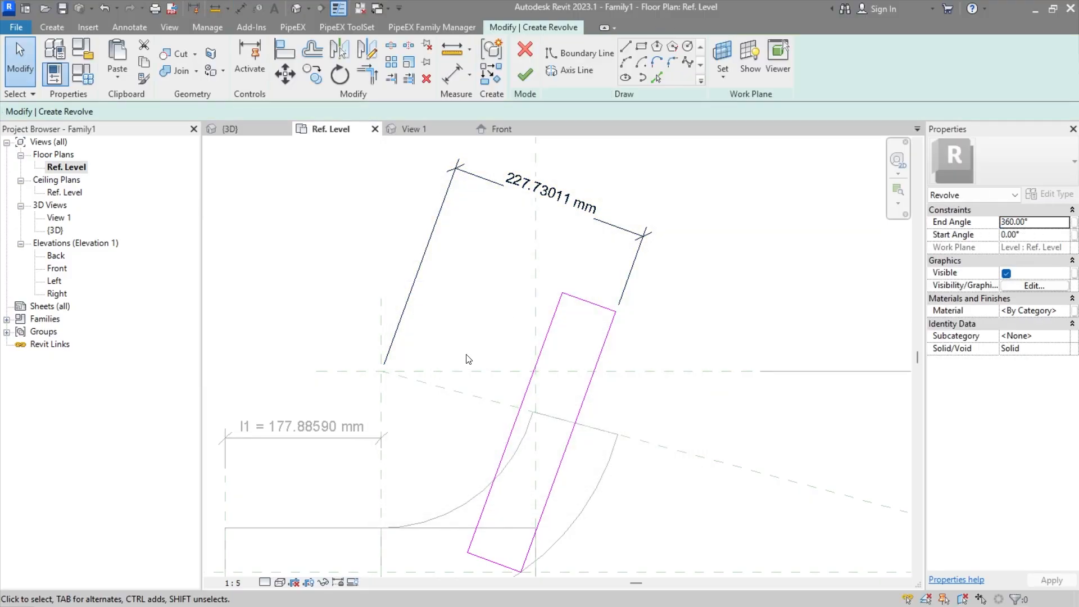
click(532, 84)
key(Return)
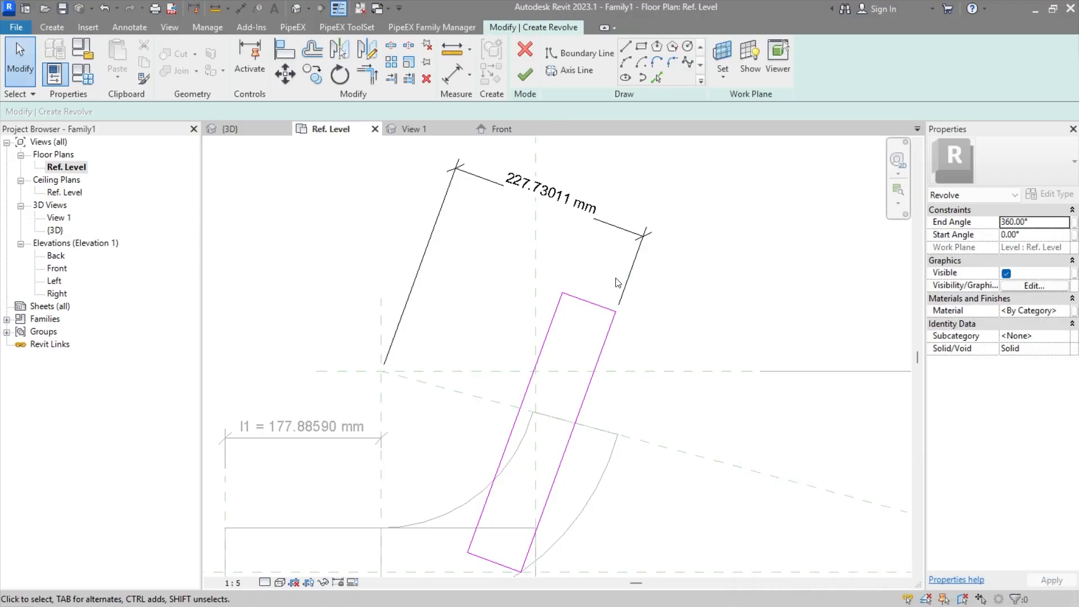
Step: Label the bend-centre dimension with a new instance family parameter named R
click(593, 224)
click(566, 58)
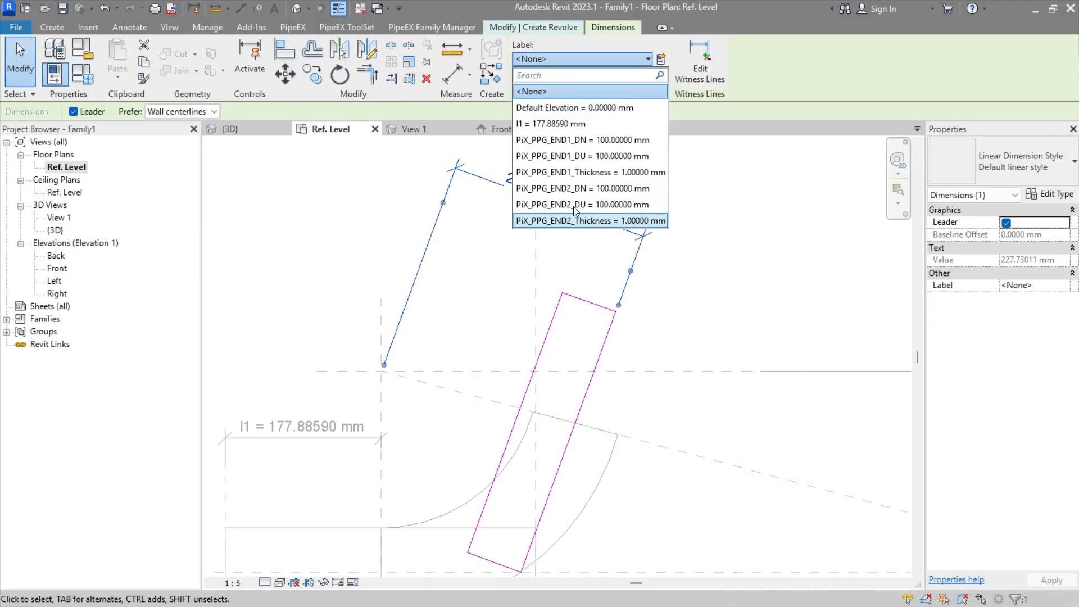
key(Escape)
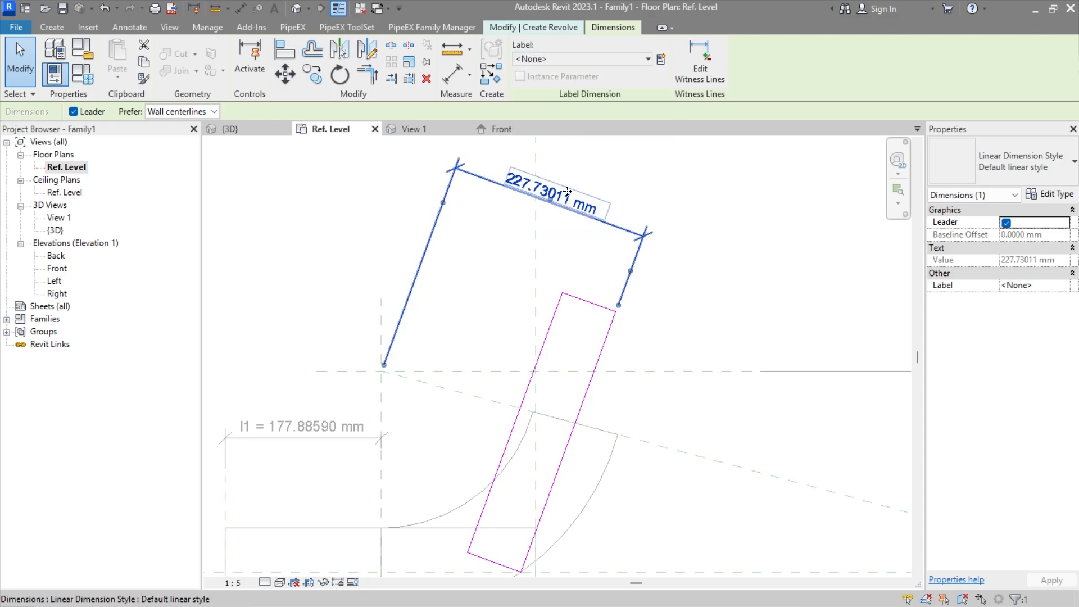
click(662, 59)
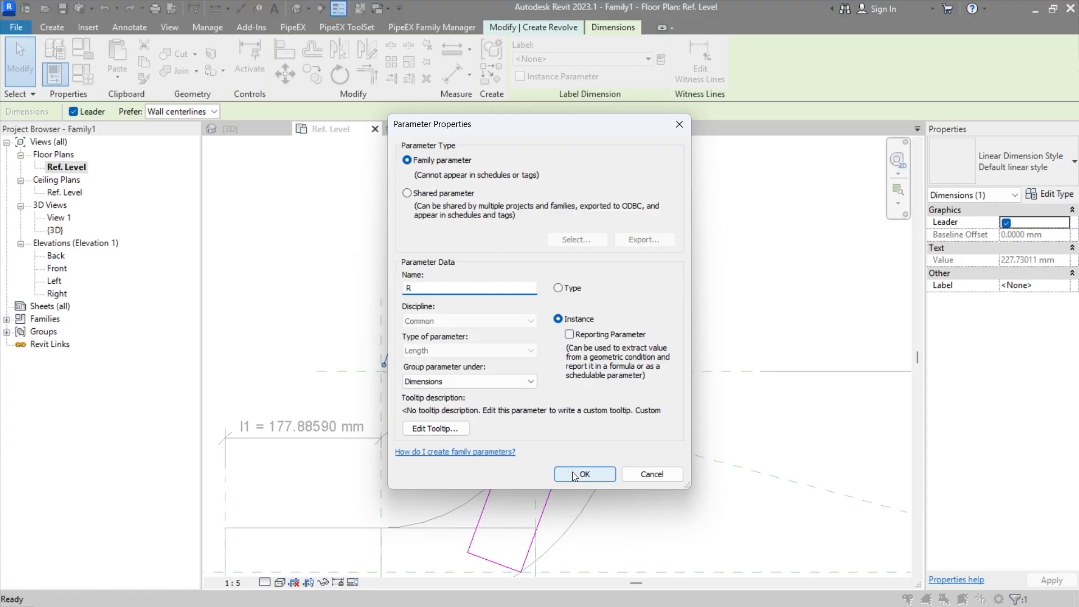
click(585, 474)
click(660, 355)
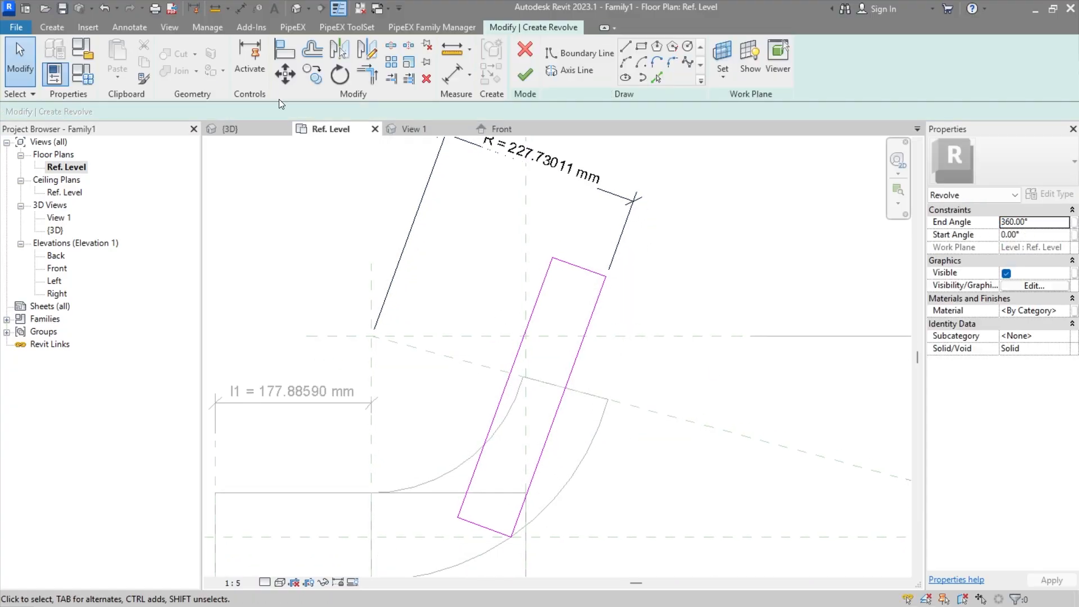
Step: Place an aligned dimension across the width of the inclined profile, between its two long slanted lines
click(130, 27)
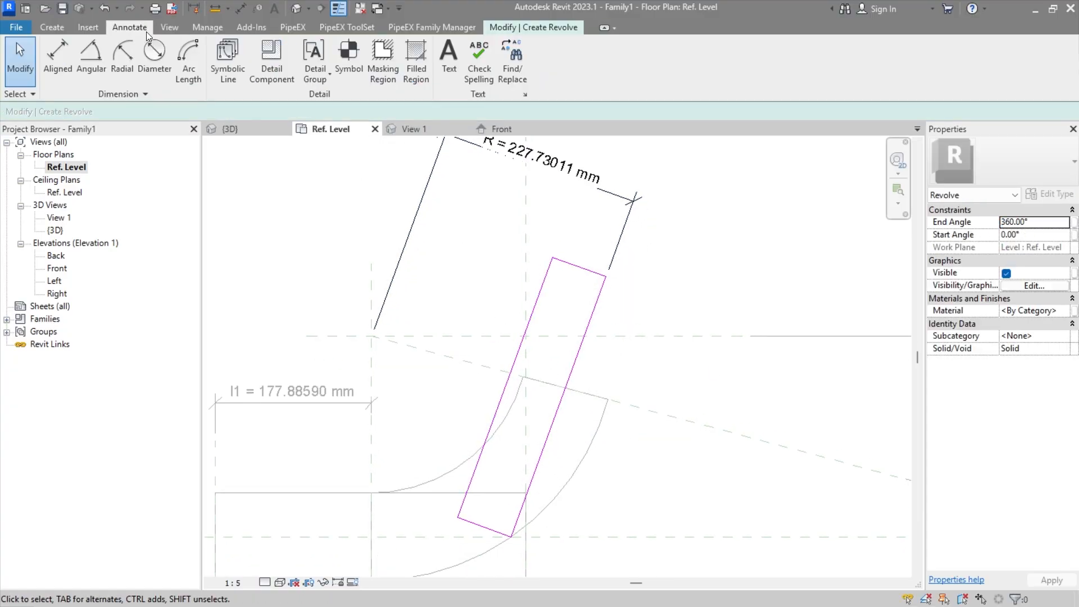
click(53, 56)
click(598, 305)
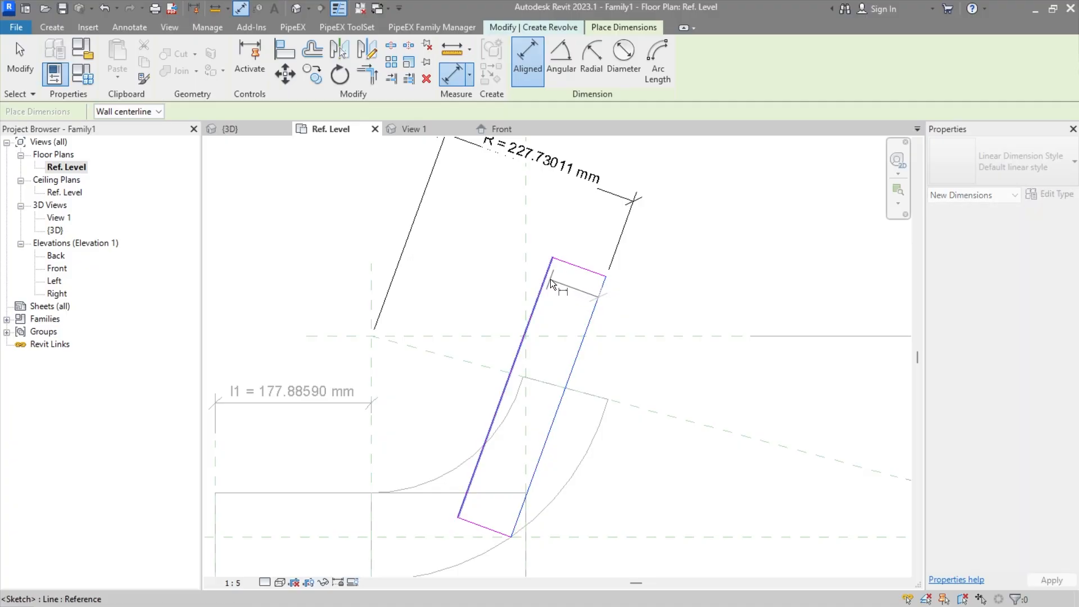
click(550, 279)
click(590, 234)
key(Escape)
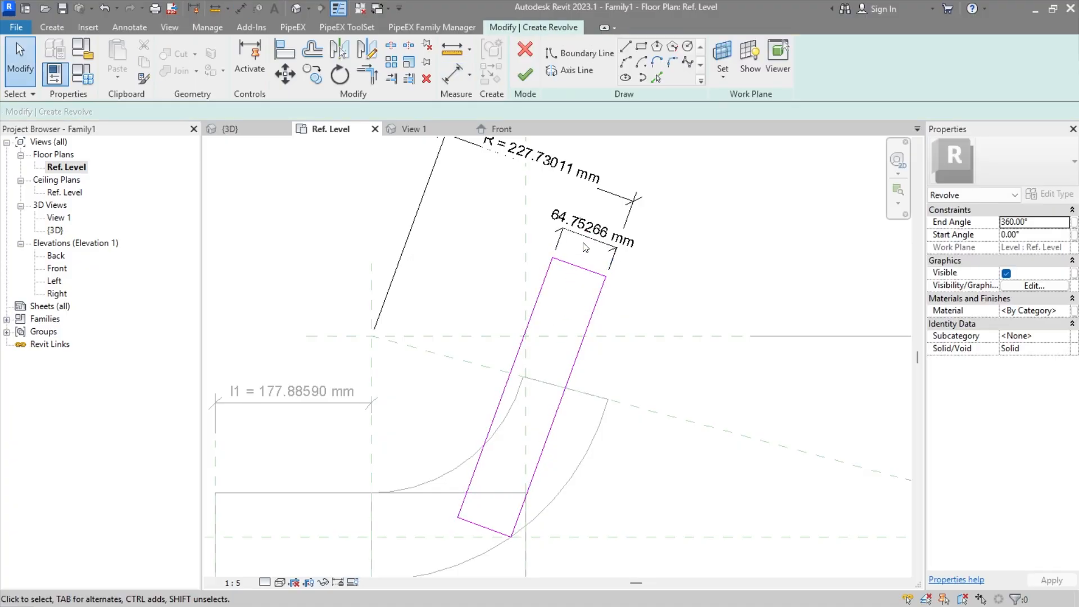
Step: Label the profile's width dimension with a new instance family parameter named d
click(587, 247)
click(660, 59)
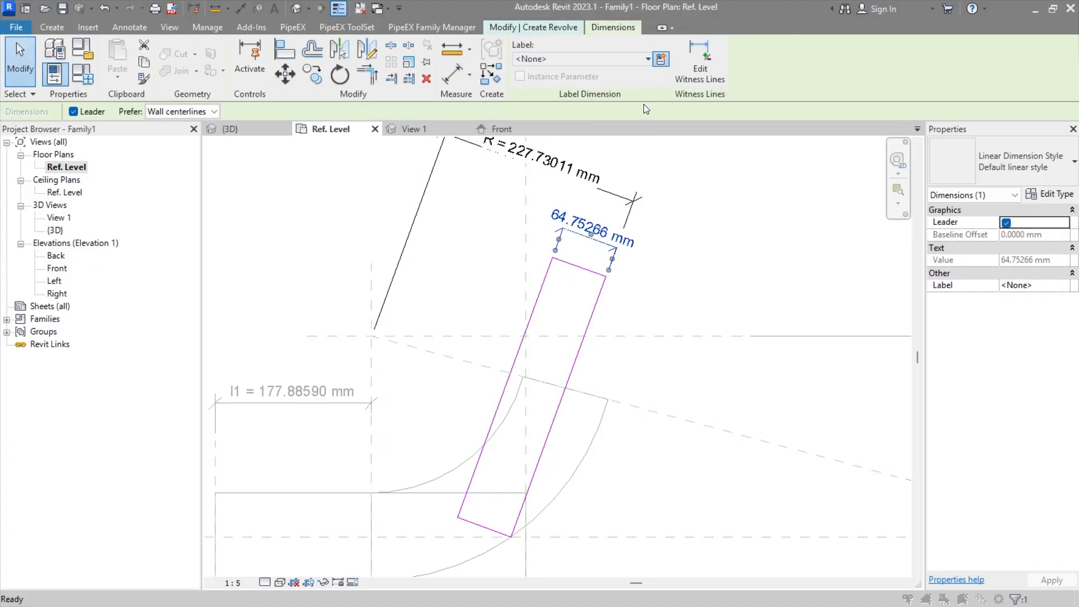
click(582, 320)
click(524, 288)
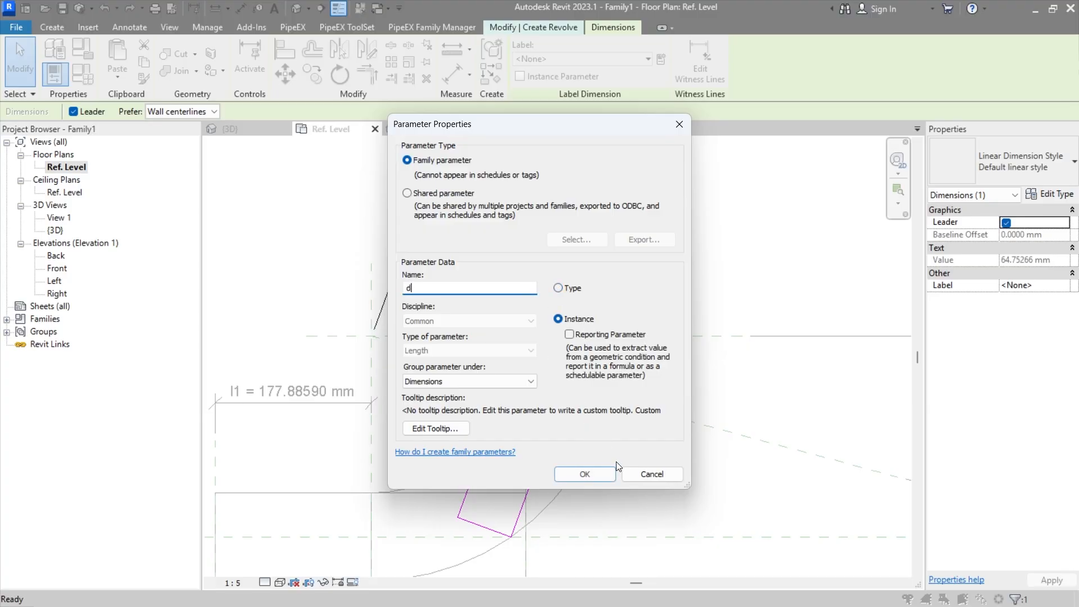
text(d)
click(606, 476)
key(Escape)
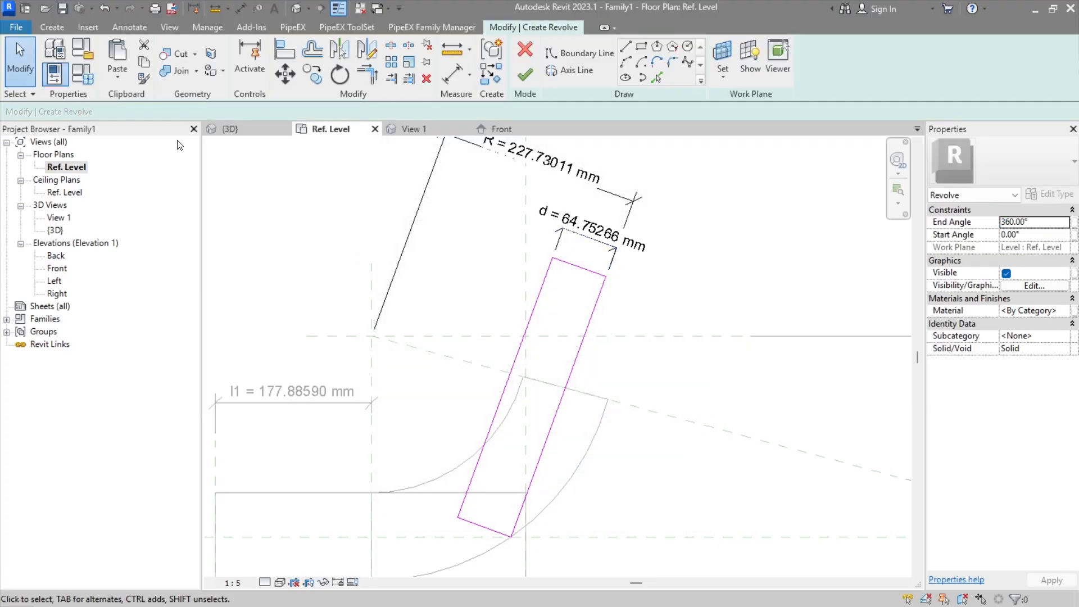
Step: Set the formula of parameter d to PiX_PPG_END1_DU / 2 in the family types and apply it
click(77, 75)
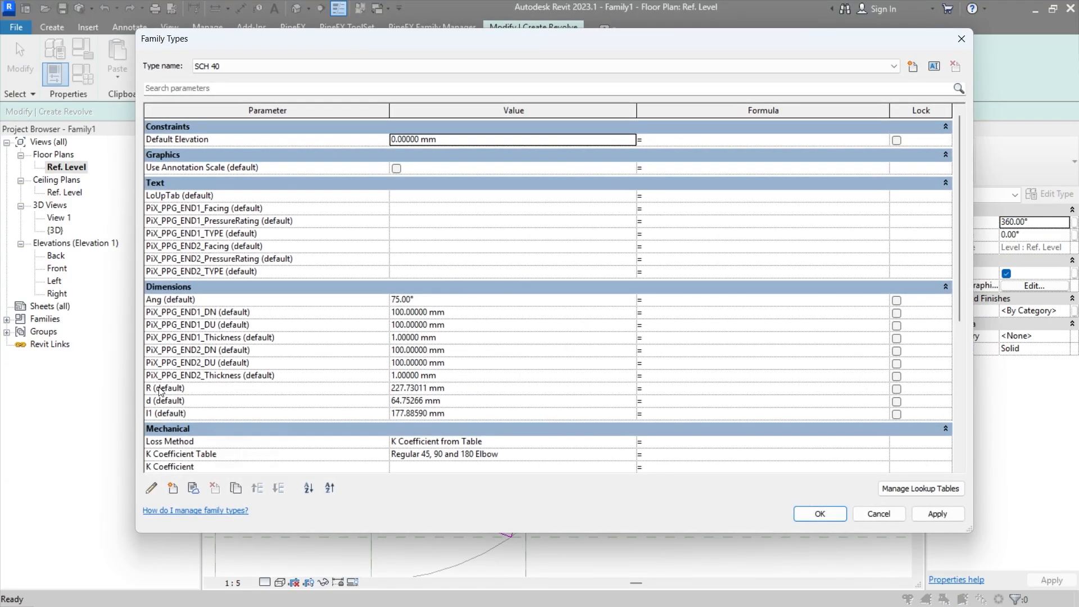
click(212, 325)
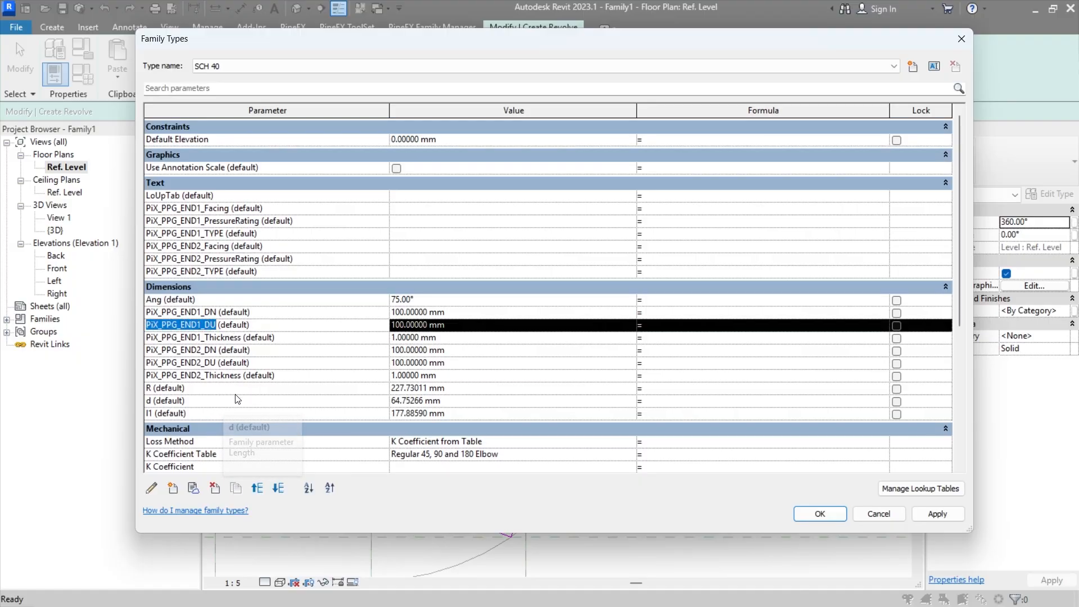
click(298, 403)
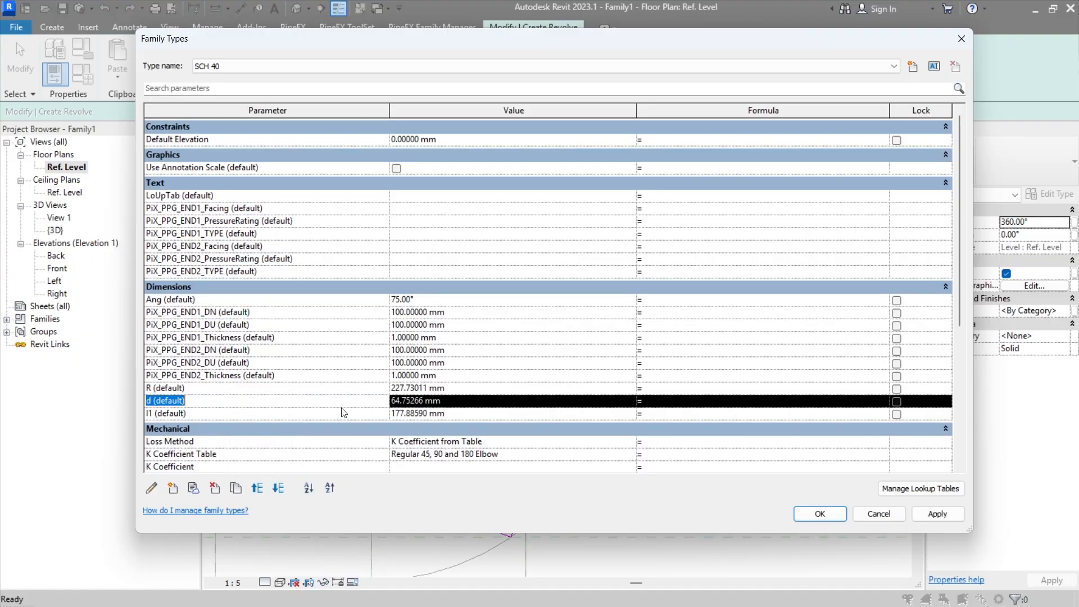
click(688, 403)
text(PiX_PPG_END1_DU)
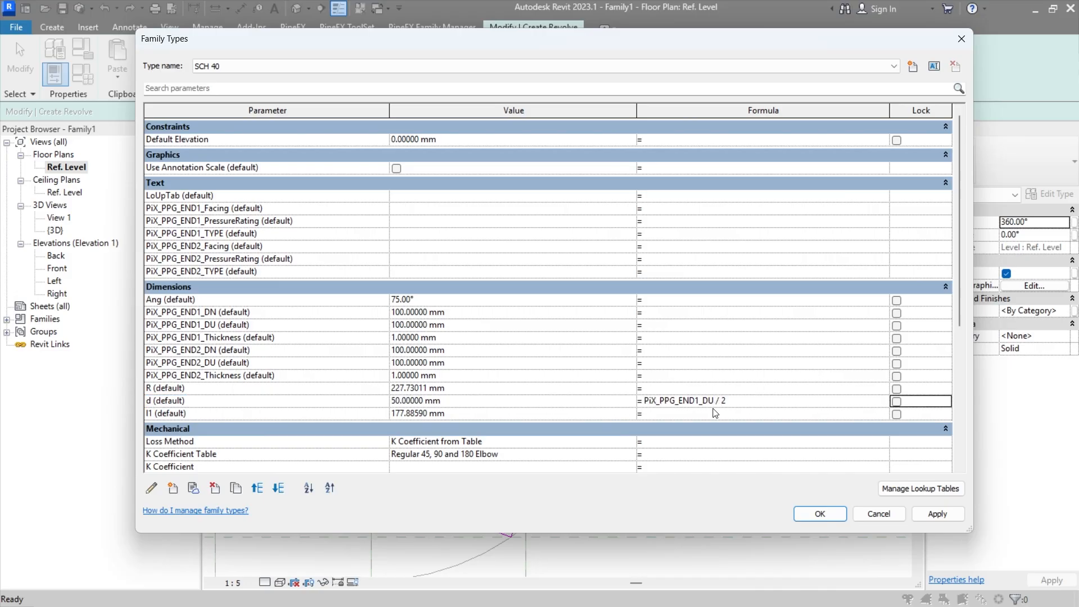
click(933, 513)
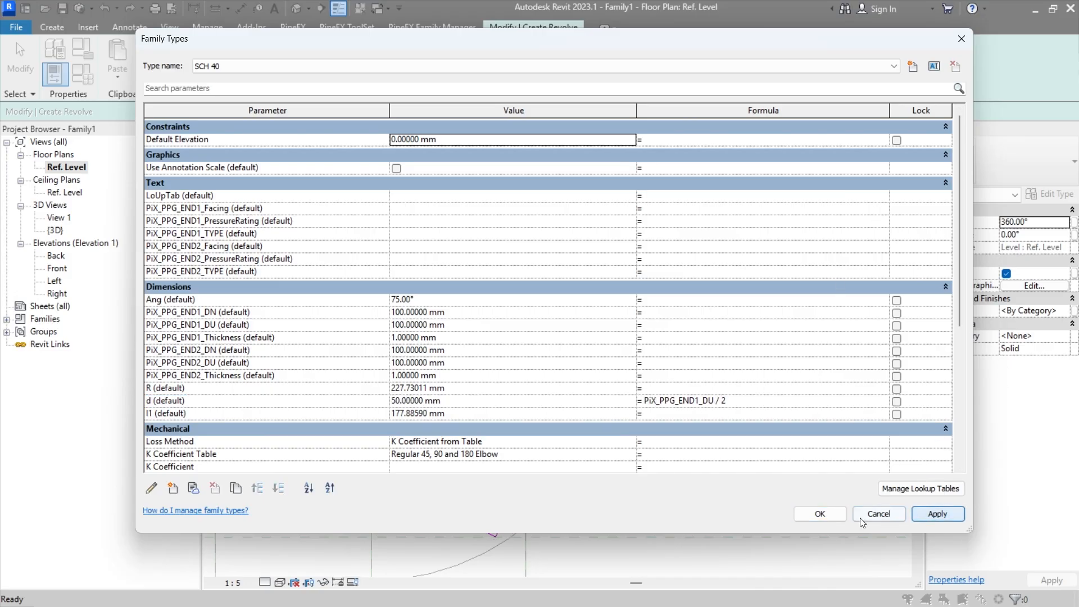
click(823, 514)
Step: Place an angular dimension between the profile's outer slanted line and the inclined reference plane
scroll(539, 348, up, 2)
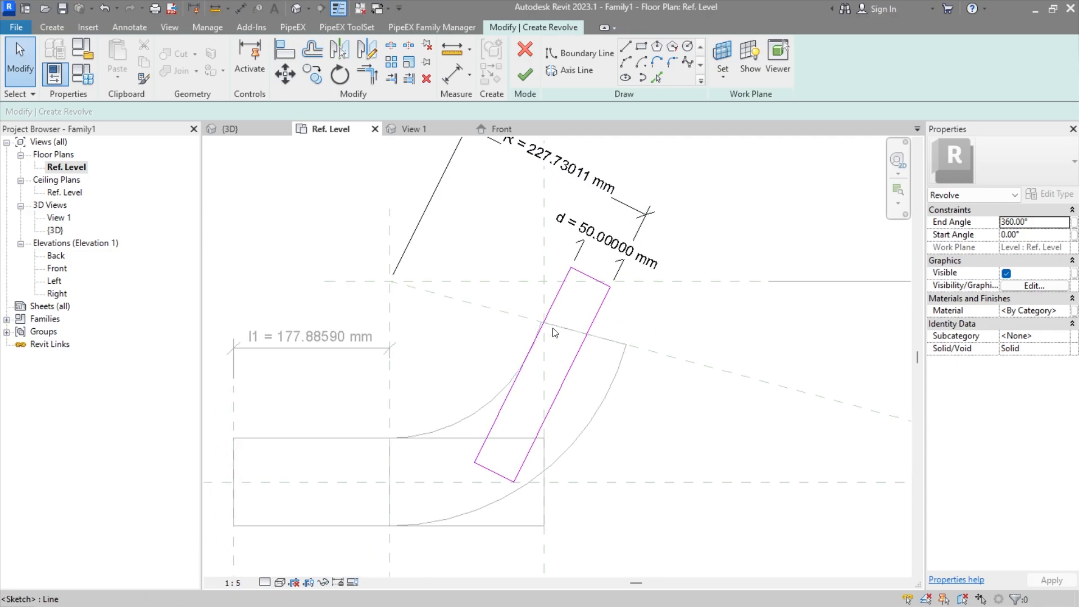
mouse_move(585, 361)
middle_down()
mouse_move(585, 335)
mouse_move(564, 348)
mouse_move(592, 333)
mouse_move(585, 410)
mouse_move(618, 368)
mouse_move(598, 414)
mouse_move(600, 320)
mouse_move(578, 360)
middle_up()
click(124, 29)
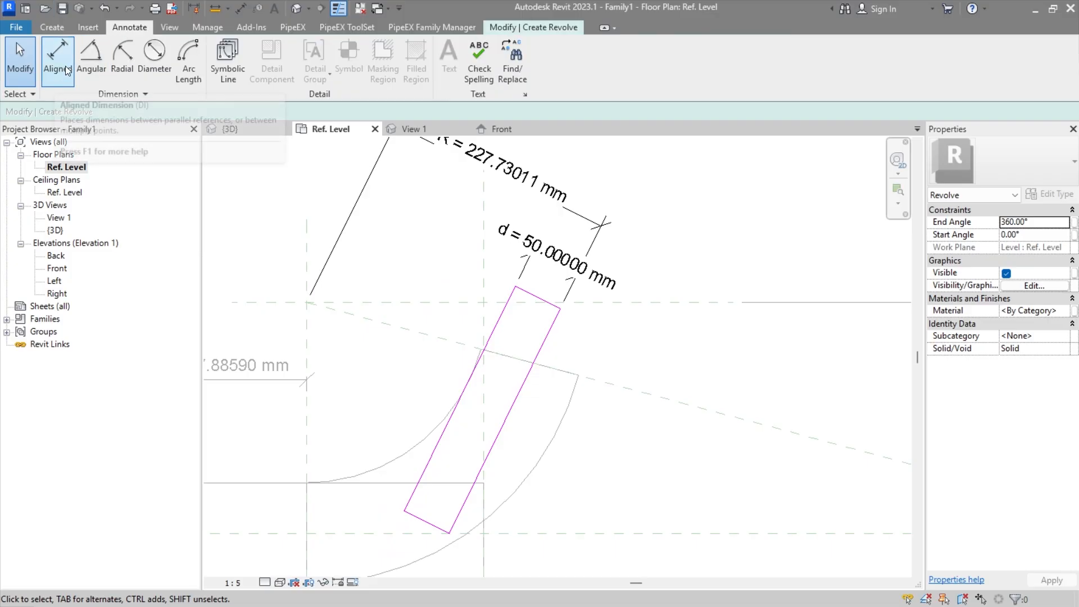
click(91, 54)
click(629, 392)
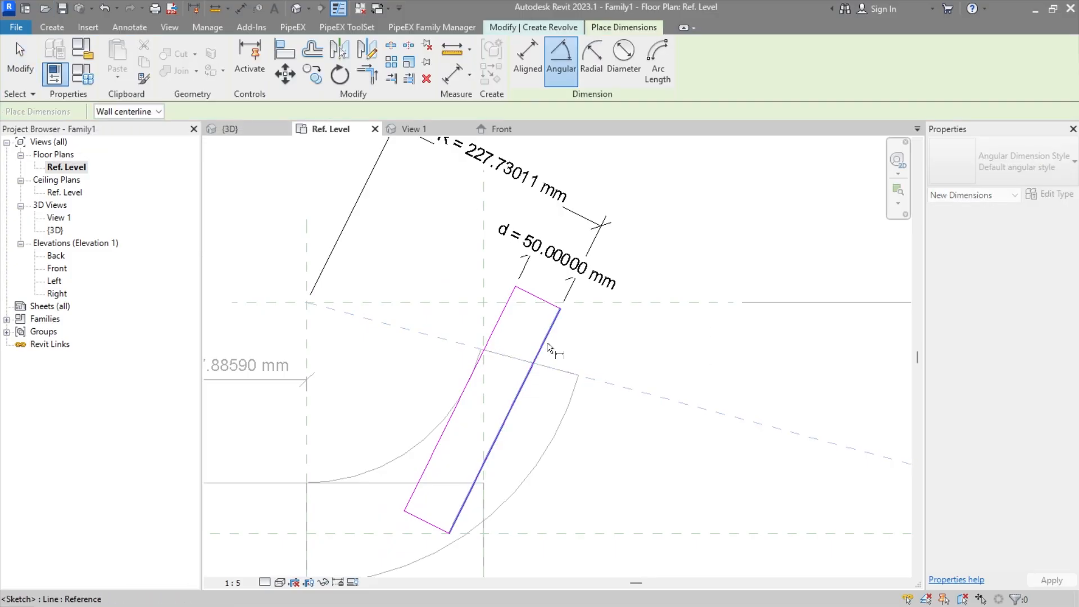
click(545, 344)
scroll(566, 332, up, 2)
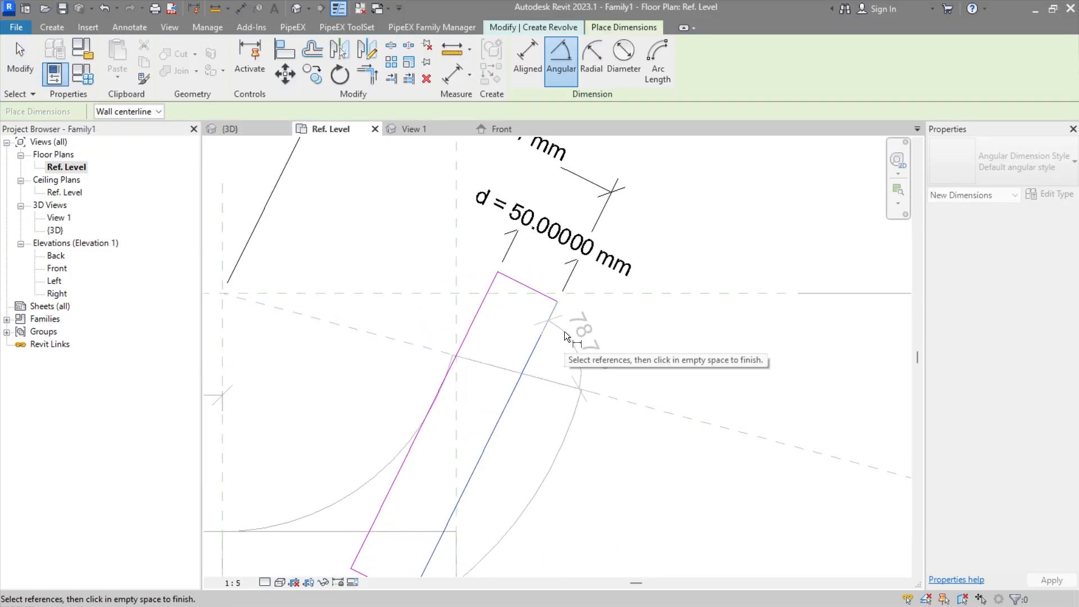
mouse_move(571, 339)
middle_down()
mouse_move(542, 303)
mouse_move(560, 353)
middle_up()
scroll(542, 303, down, 1)
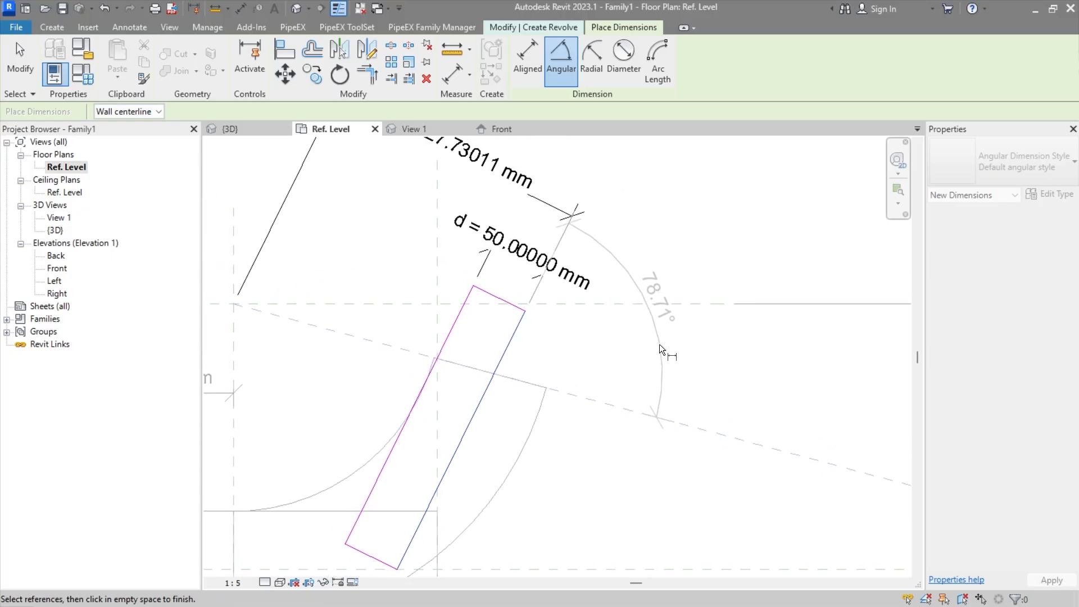
click(684, 312)
Step: Place a second angular dimension between the profile's inner slanted line and the inclined reference plane, outside the first one
click(452, 337)
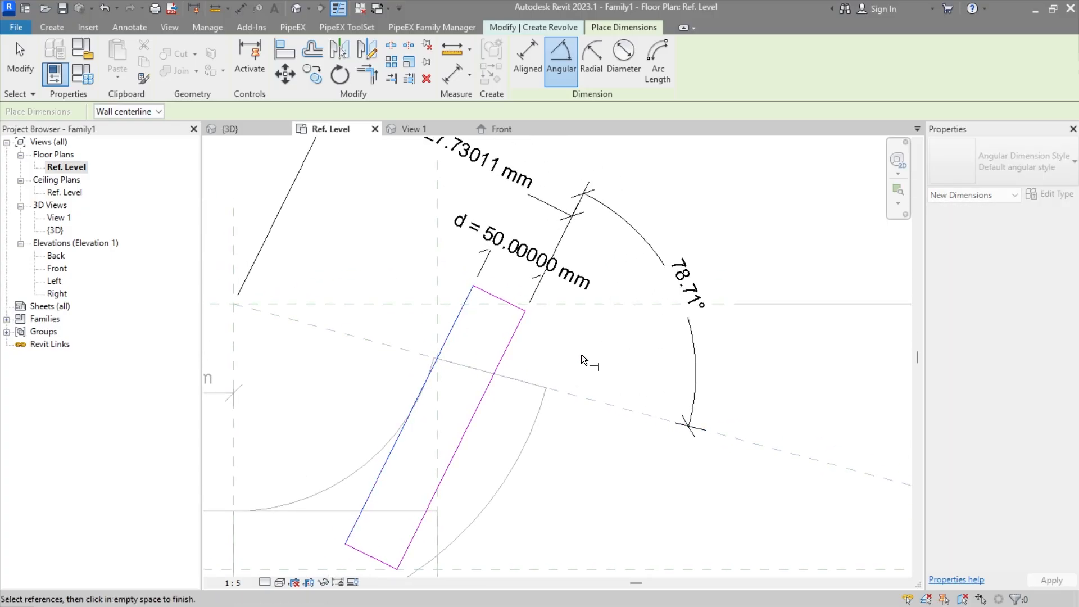
click(628, 405)
middle_drag(641, 356, 602, 405)
click(708, 378)
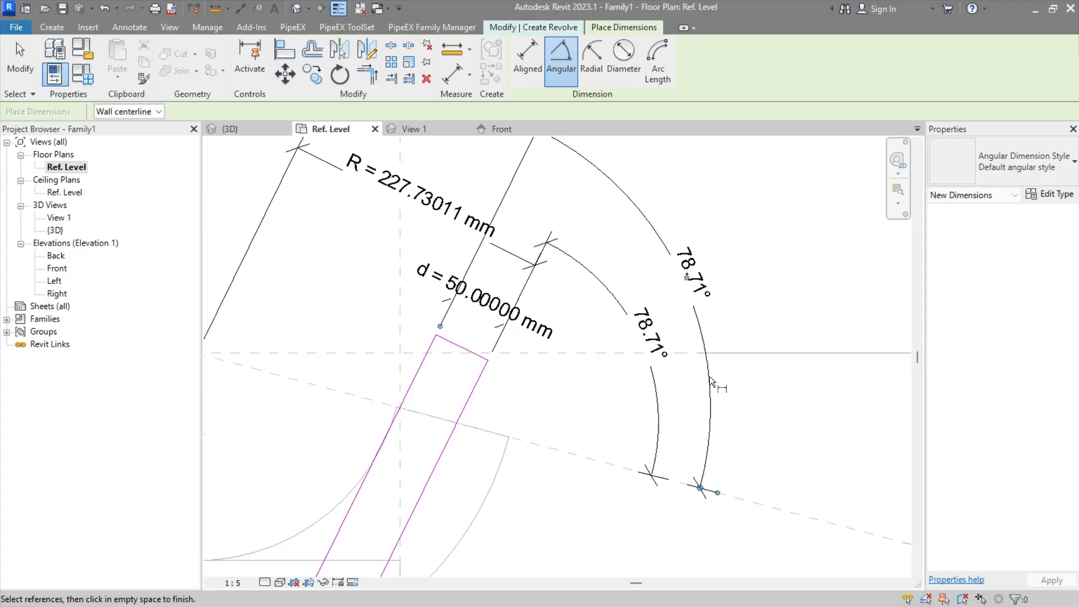
key(Escape)
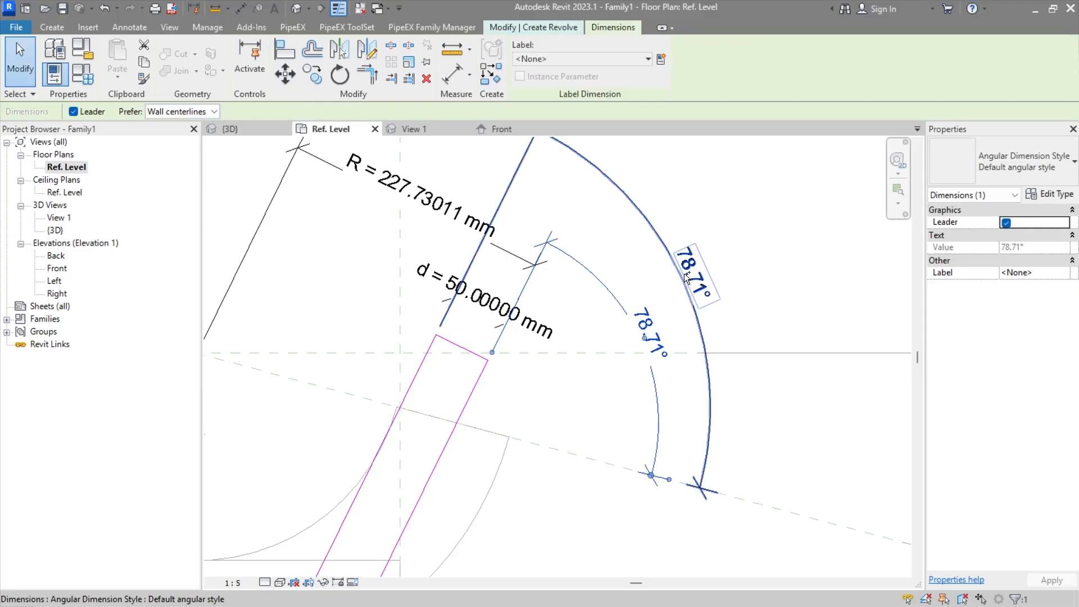
Step: Label both angular dimensions of the inclined profile with the existing Ang parameter
click(575, 58)
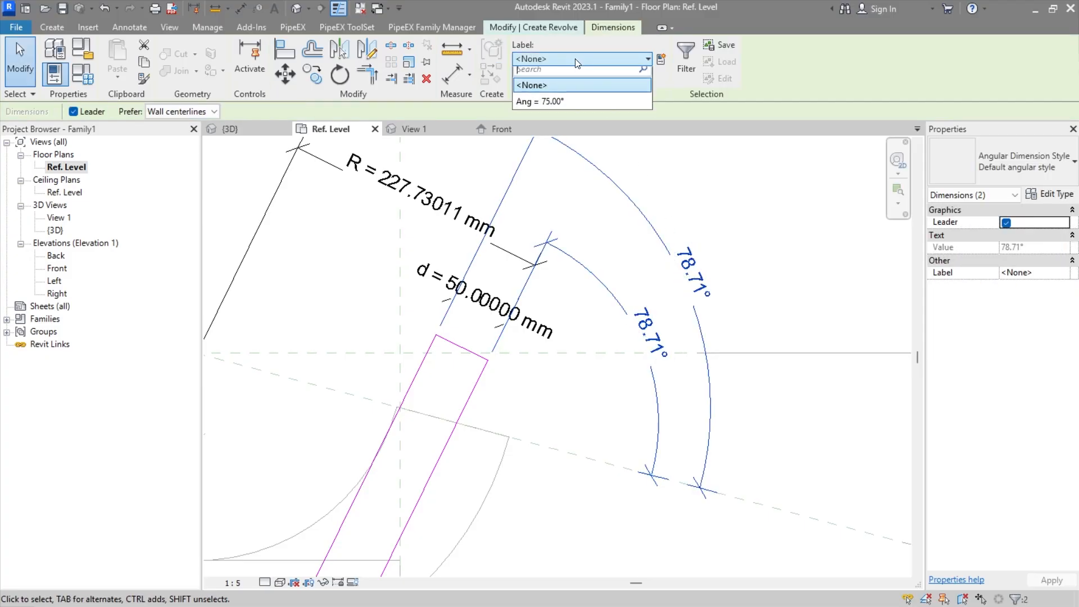
click(551, 107)
middle_drag(559, 433, 598, 390)
scroll(603, 375, down, 2)
scroll(601, 376, up, 1)
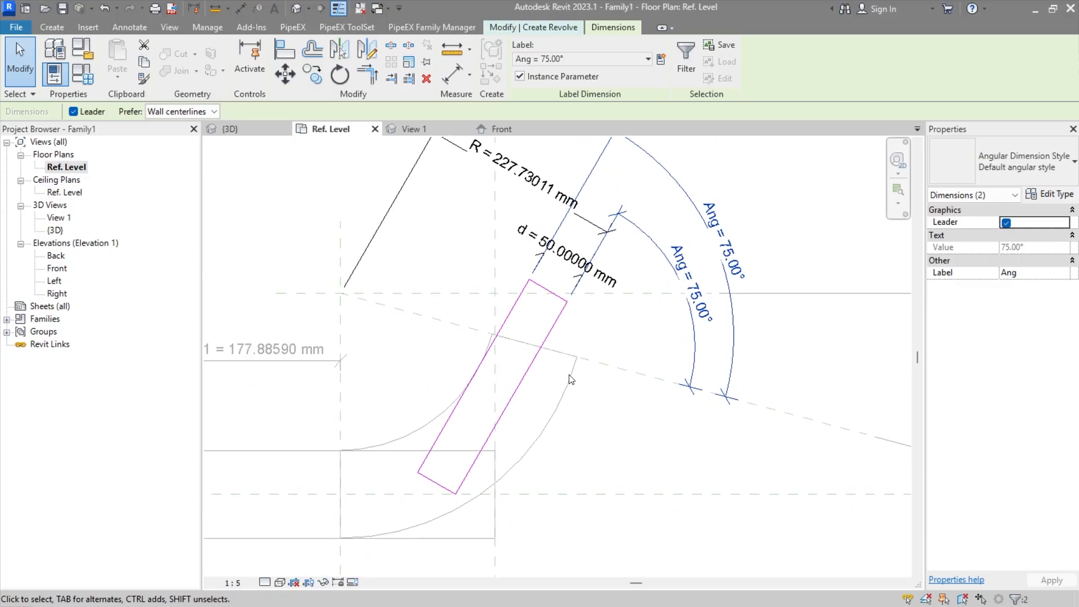
middle_drag(613, 357, 606, 386)
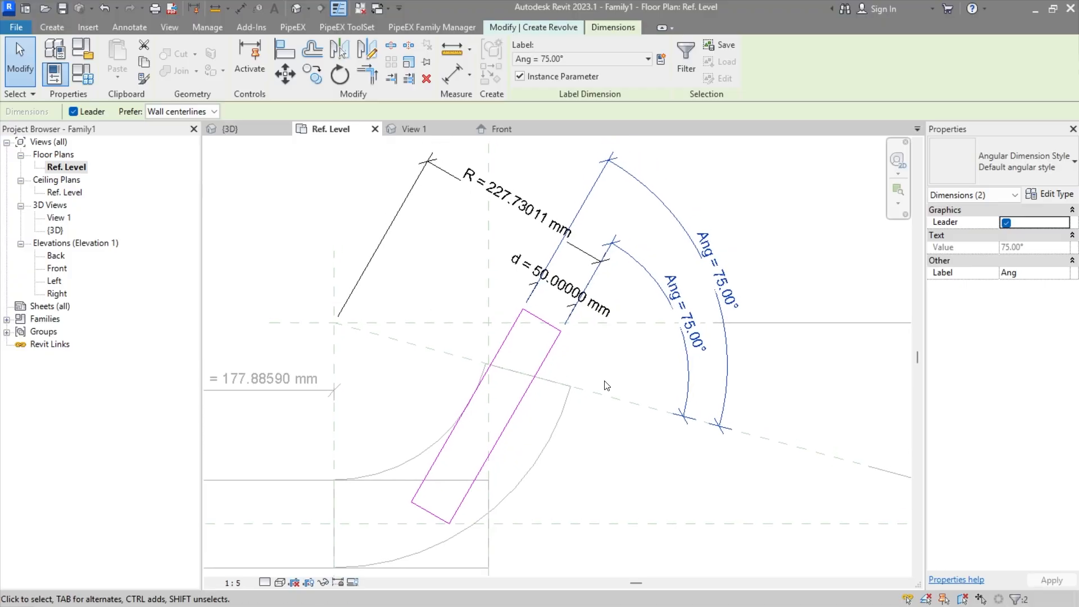
key(Escape)
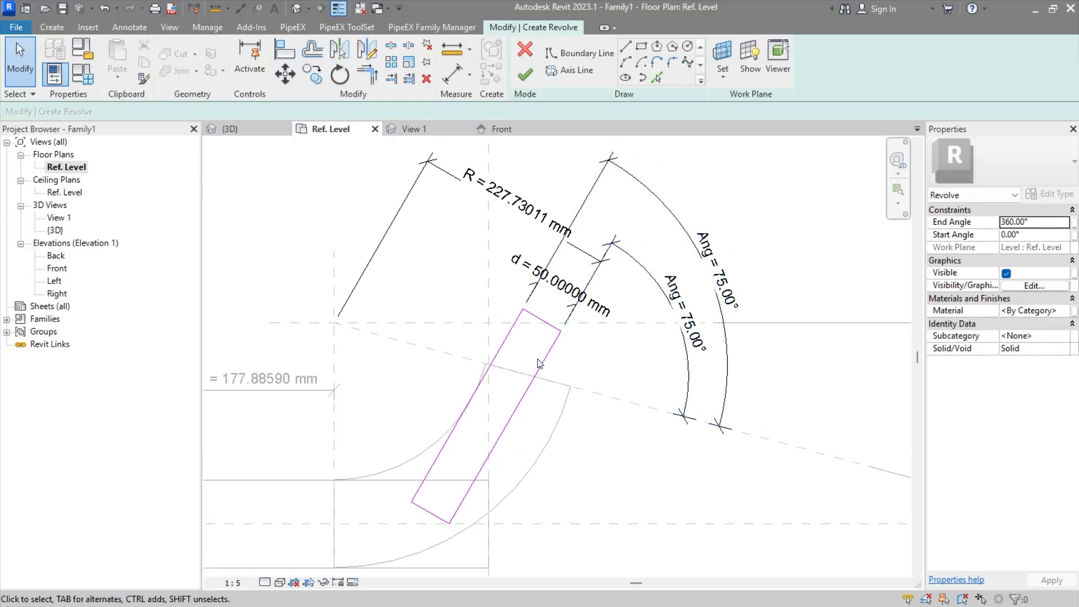
click(713, 372)
ctrl+click(727, 341)
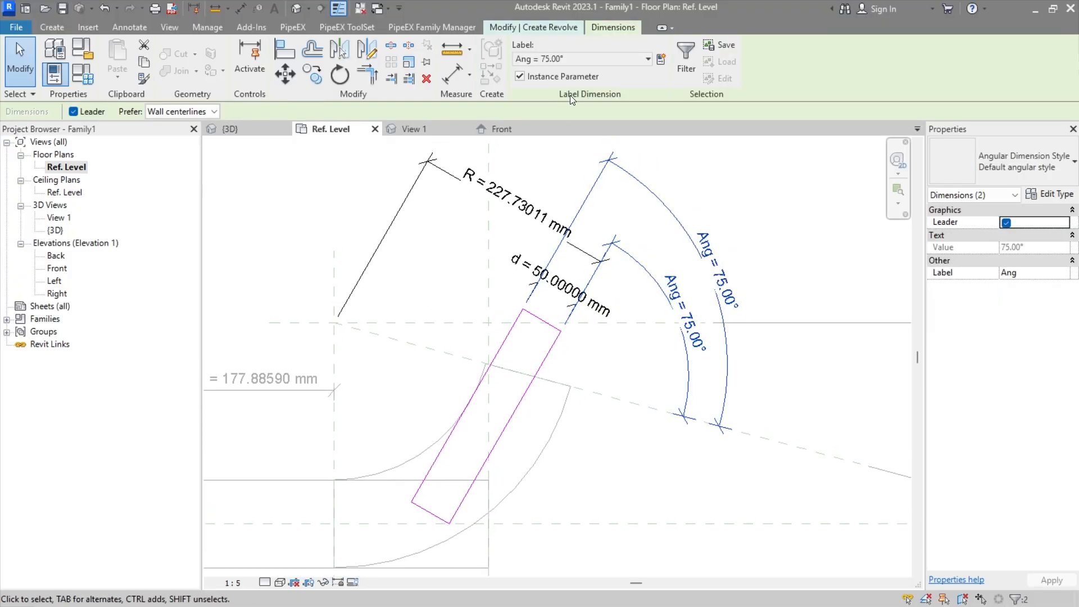
click(661, 58)
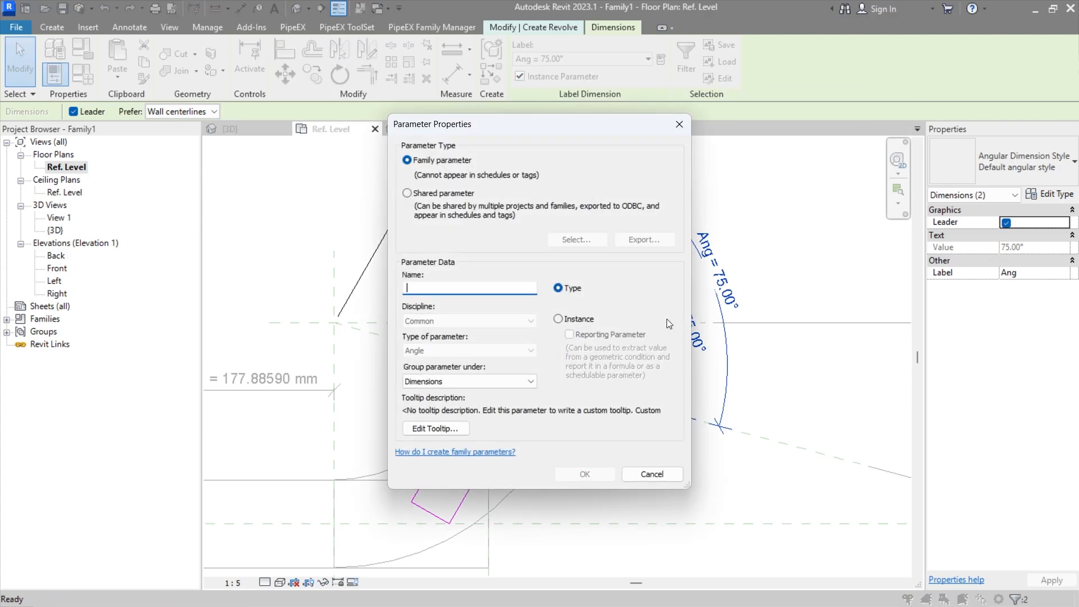
click(559, 319)
key(Escape)
key(Escape)
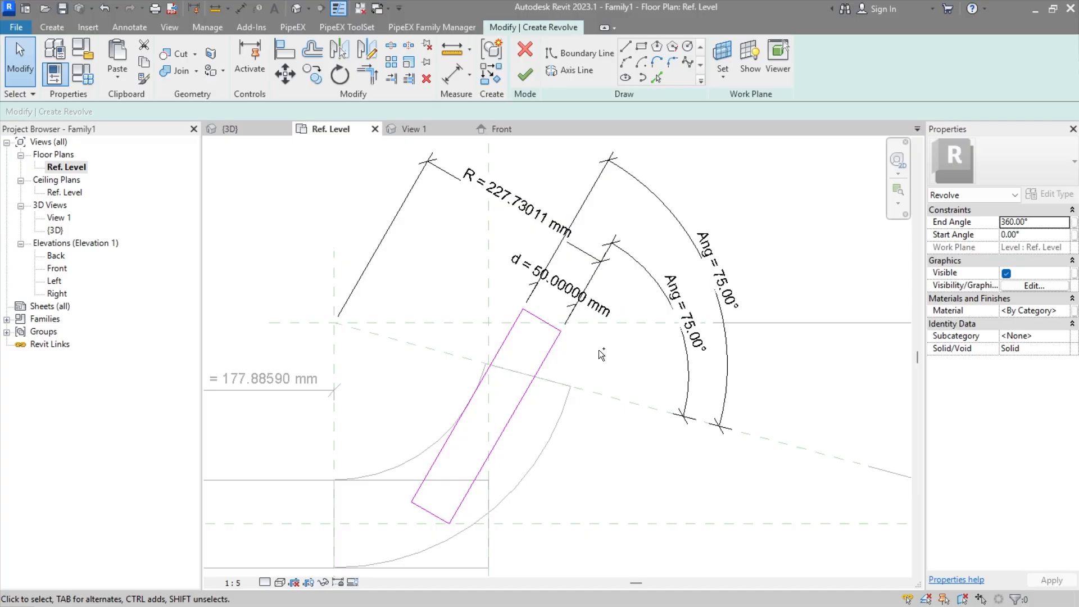
Step: Undo the Ang labelling and the placement of the second angular dimension on the inclined profile
key(ctrl+z)
scroll(639, 324, up, 2)
mouse_move(639, 324)
middle_down()
mouse_move(602, 358)
mouse_move(639, 306)
middle_up()
key(ctrl+z)
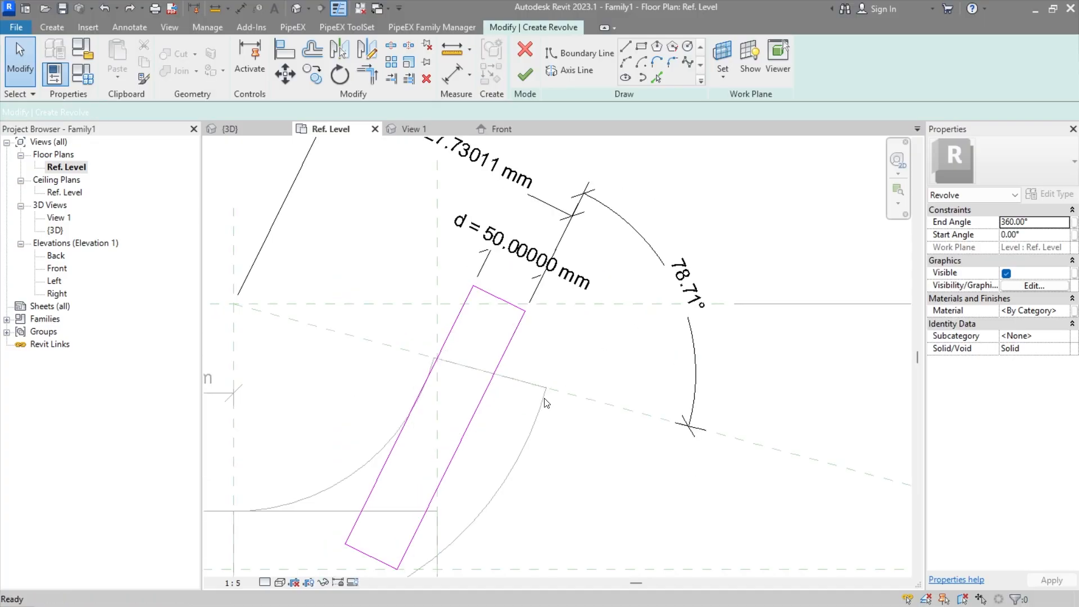
Step: Set the angle between the profile's outer slanted line and the inclined reference plane to 90°
click(497, 348)
click(691, 285)
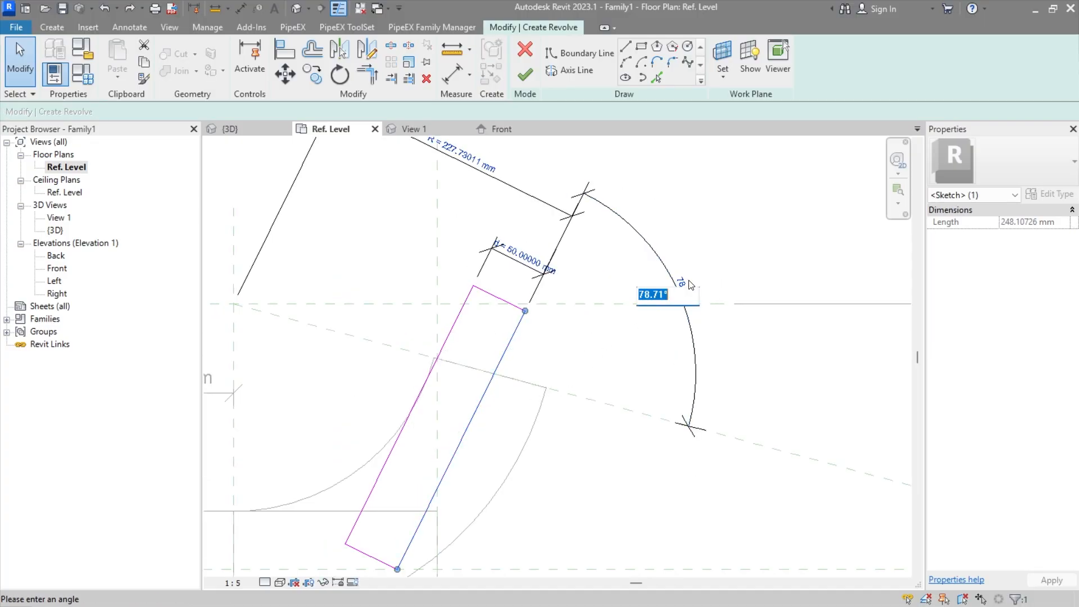
text(90)
key(Return)
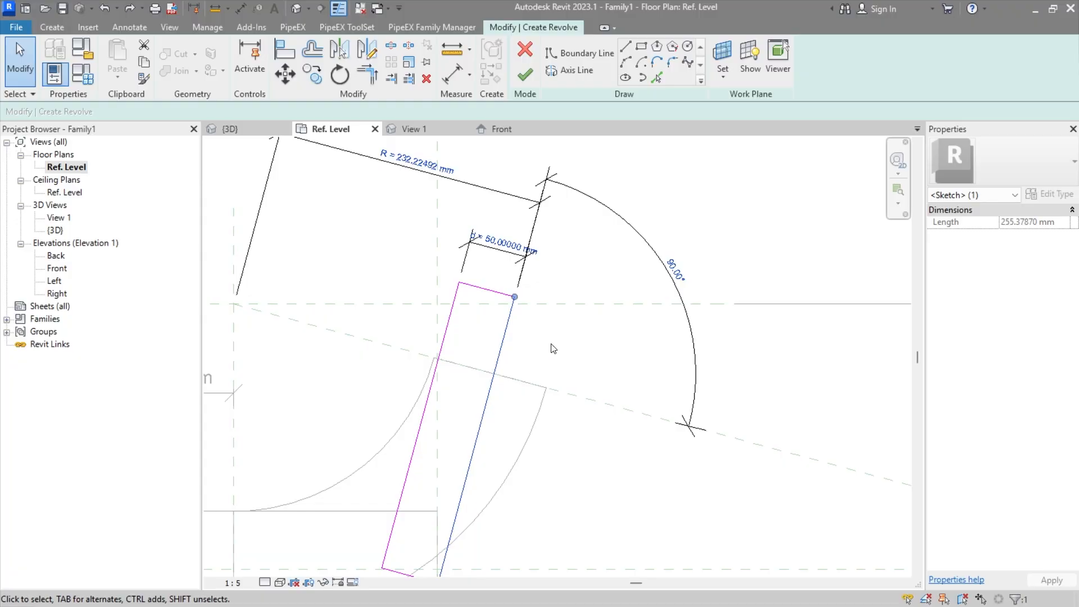
mouse_move(553, 348)
middle_down()
mouse_move(626, 313)
mouse_move(597, 352)
middle_up()
click(607, 348)
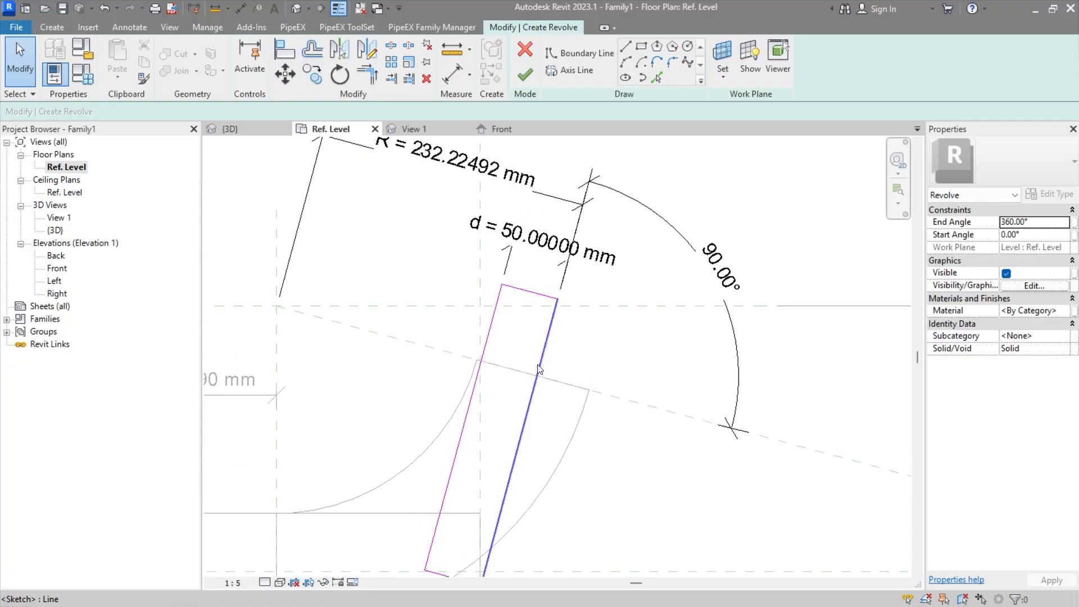
Step: Place an aligned dimension between the profile's upper short edge and the inclined reference plane
mouse_move(539, 368)
middle_down()
mouse_move(498, 326)
mouse_move(602, 421)
mouse_move(622, 405)
mouse_move(646, 321)
mouse_move(626, 399)
mouse_move(585, 457)
mouse_move(591, 354)
middle_up()
middle_drag(494, 365, 490, 324)
click(129, 27)
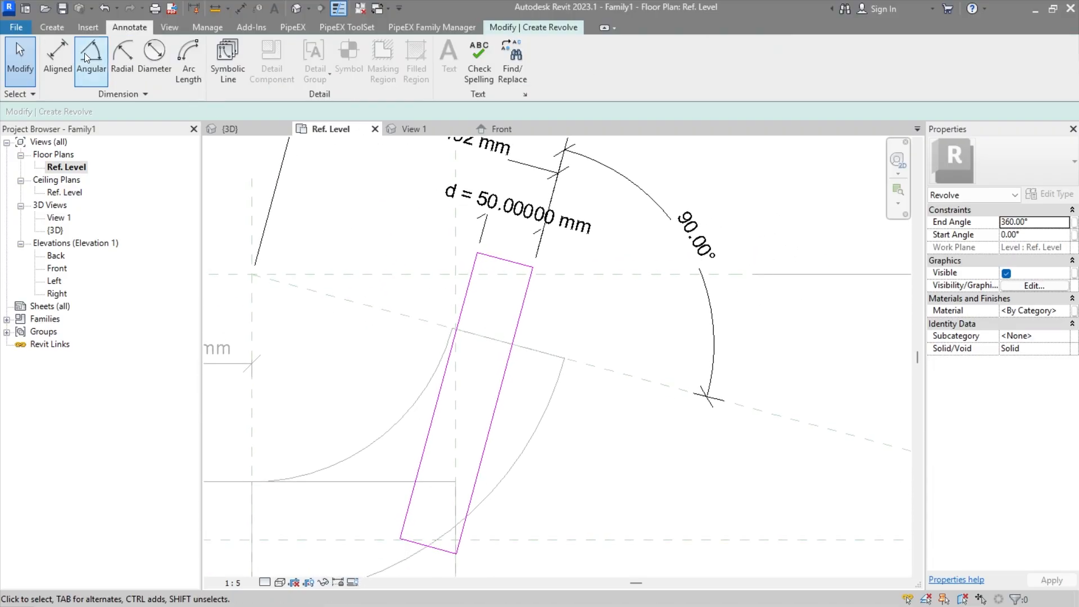
click(53, 57)
click(514, 266)
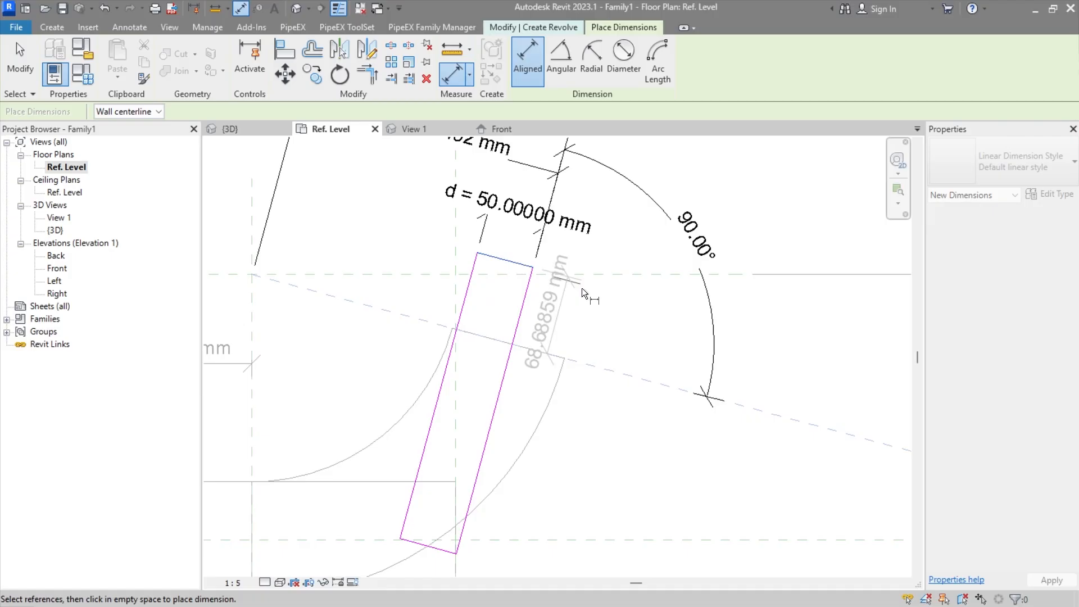
click(632, 318)
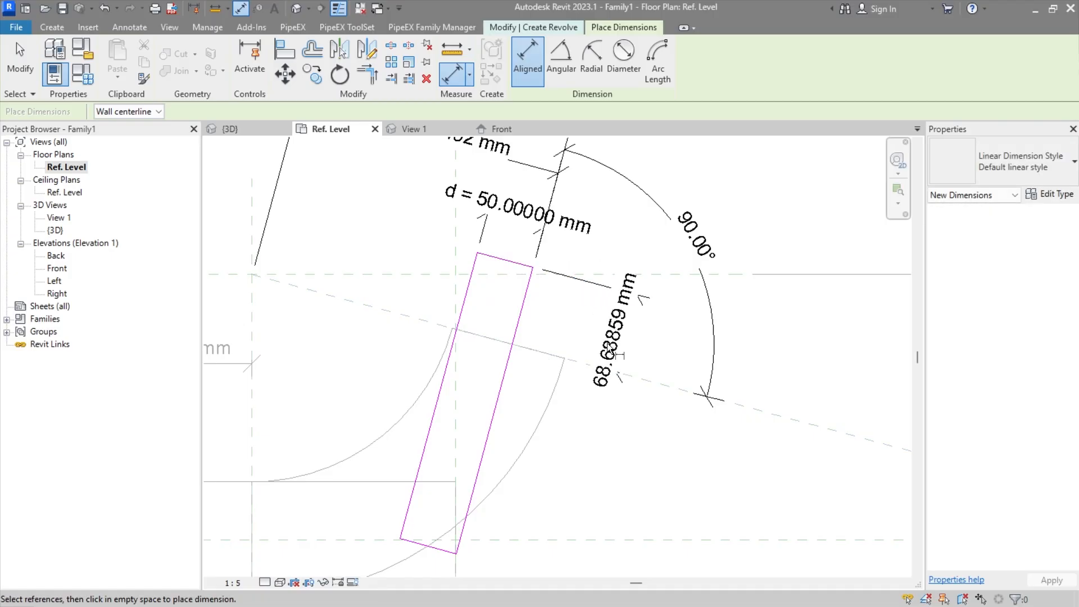
key(Escape)
key(Escape)
Step: Label the upper edge's aligned dimension with a new instance family parameter named l2
middle_drag(623, 341, 613, 306)
click(614, 301)
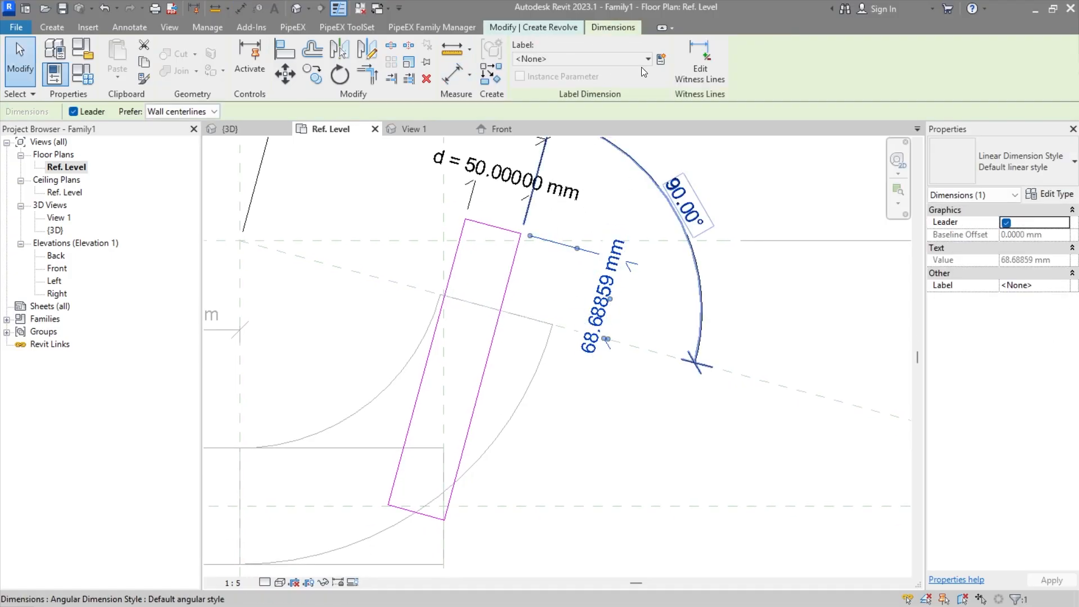
click(660, 57)
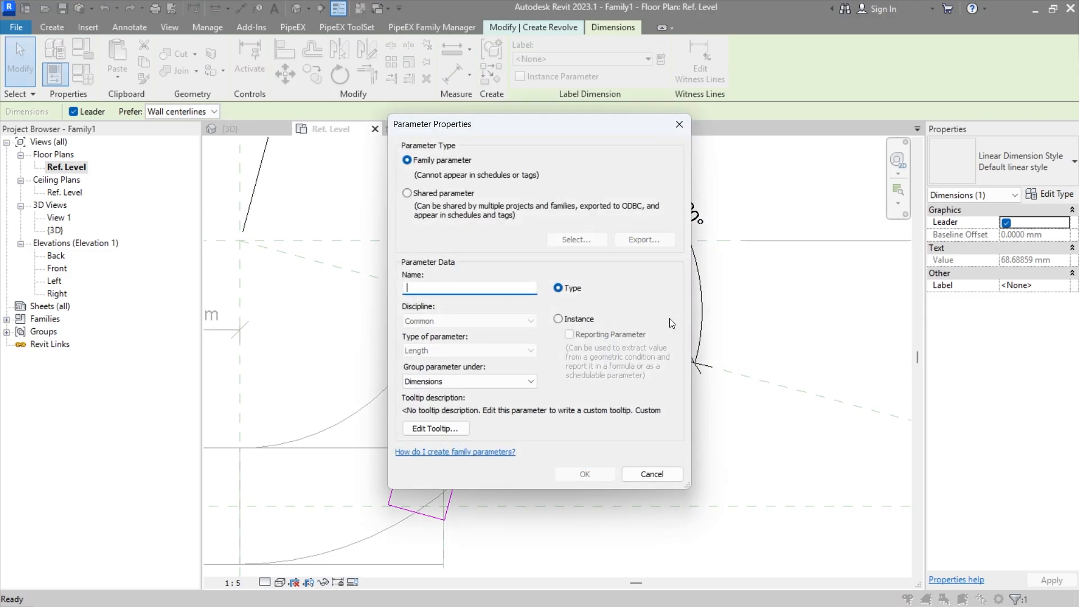
click(577, 319)
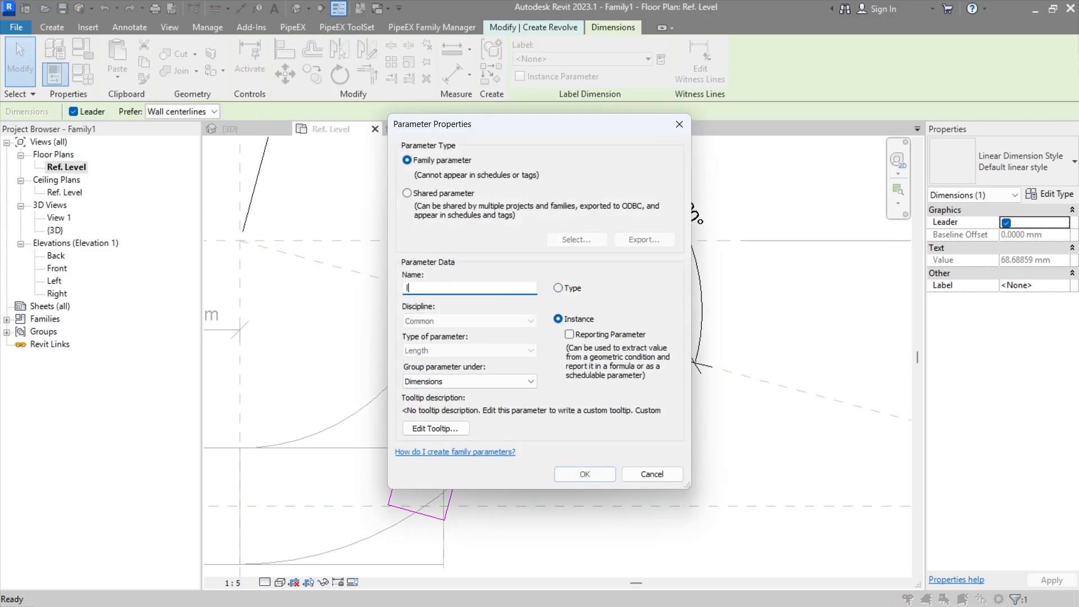
click(579, 474)
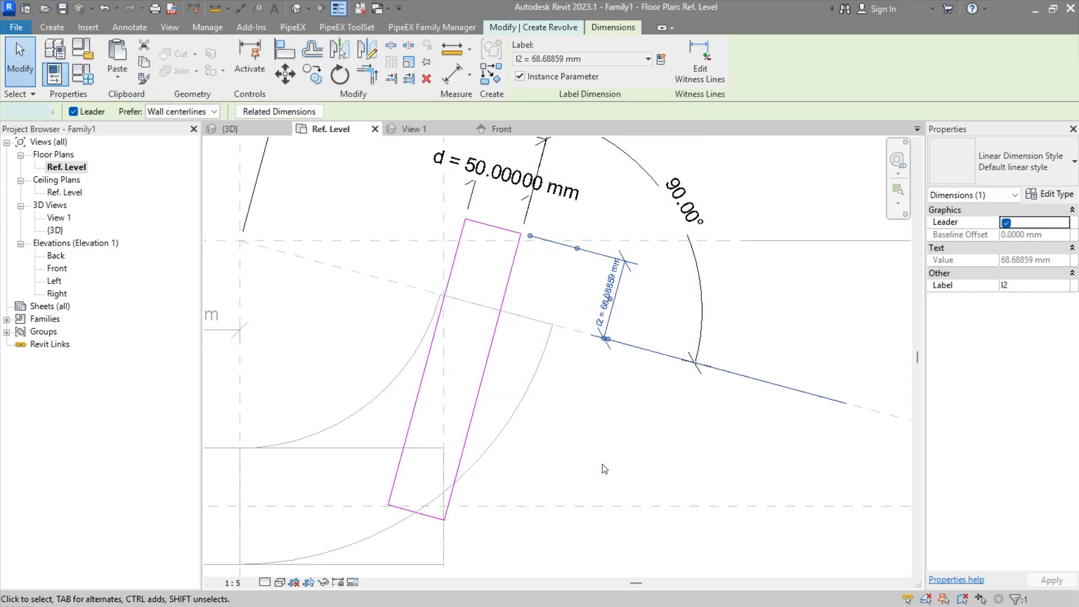
click(578, 473)
middle_drag(580, 470, 579, 385)
click(445, 441)
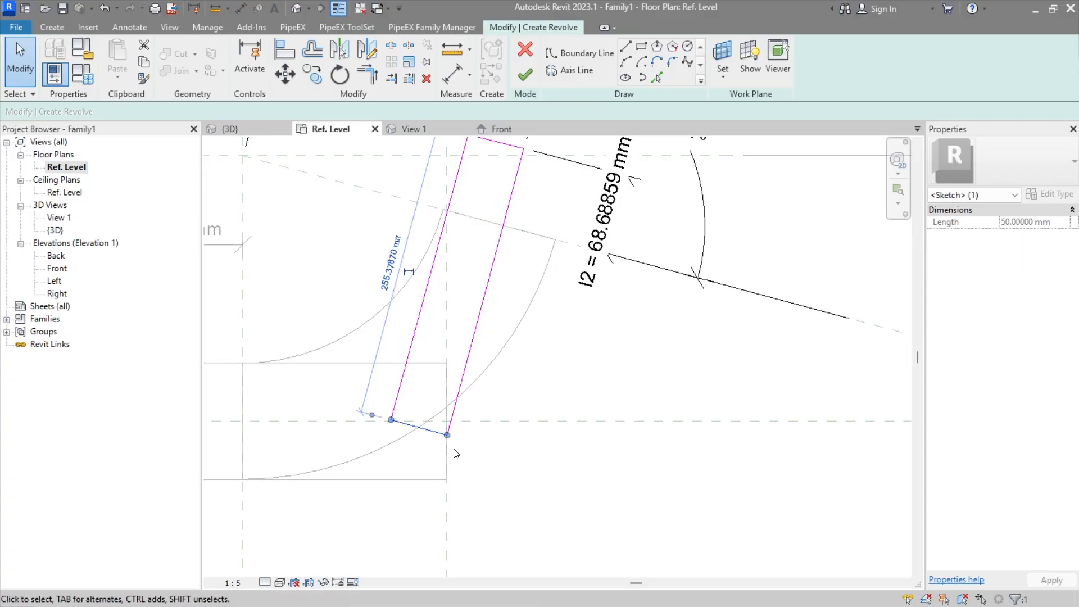
middle_drag(531, 411, 551, 436)
click(587, 404)
middle_drag(588, 404, 631, 445)
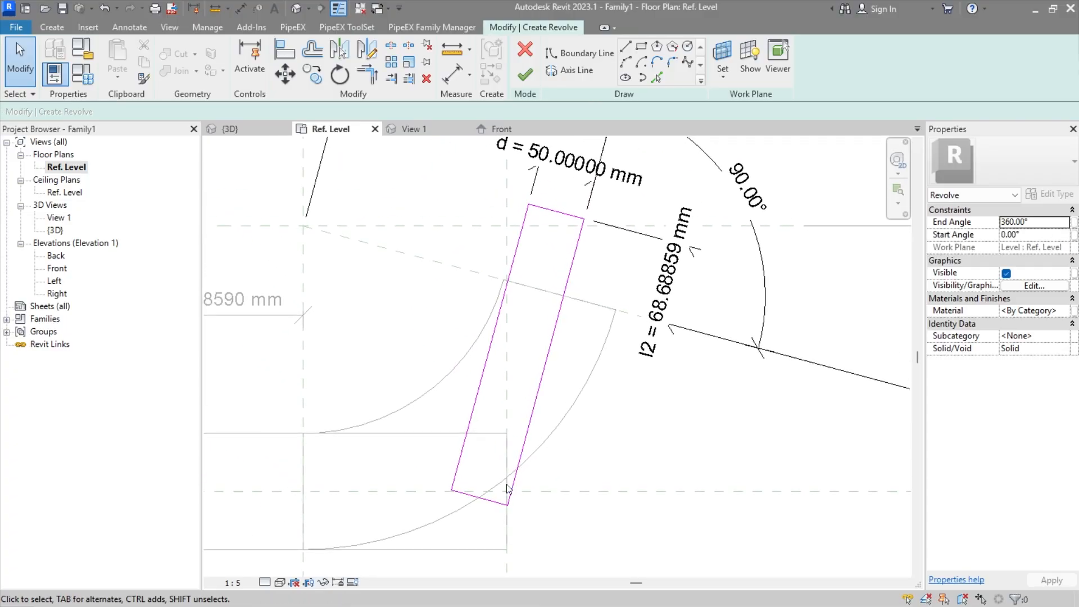
click(486, 498)
click(637, 452)
Step: Place an aligned dimension between the inclined reference plane and the profile's lower short edge
click(115, 27)
click(57, 62)
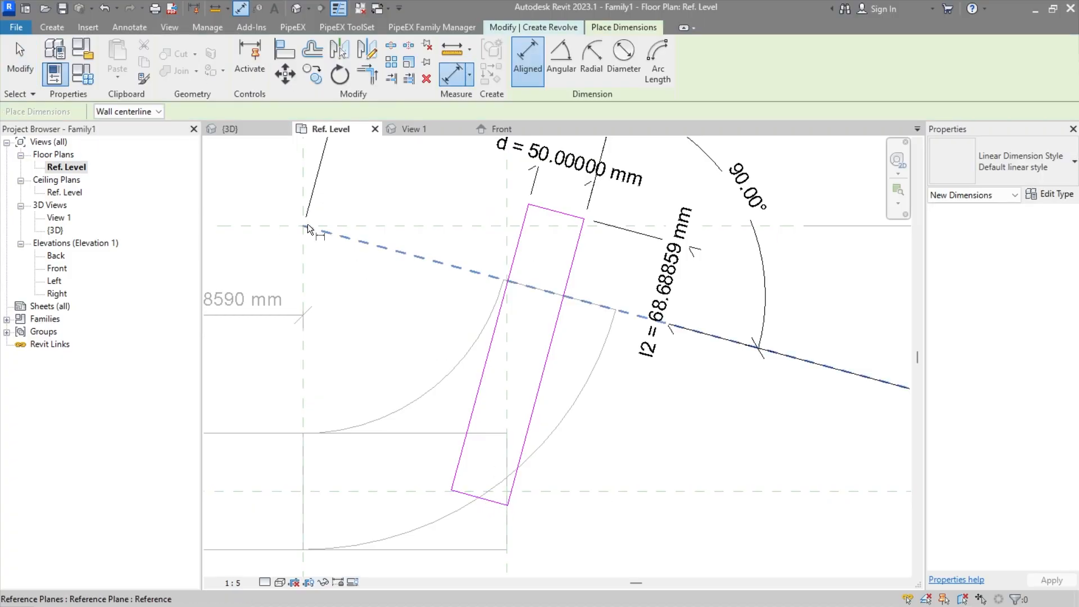
click(622, 312)
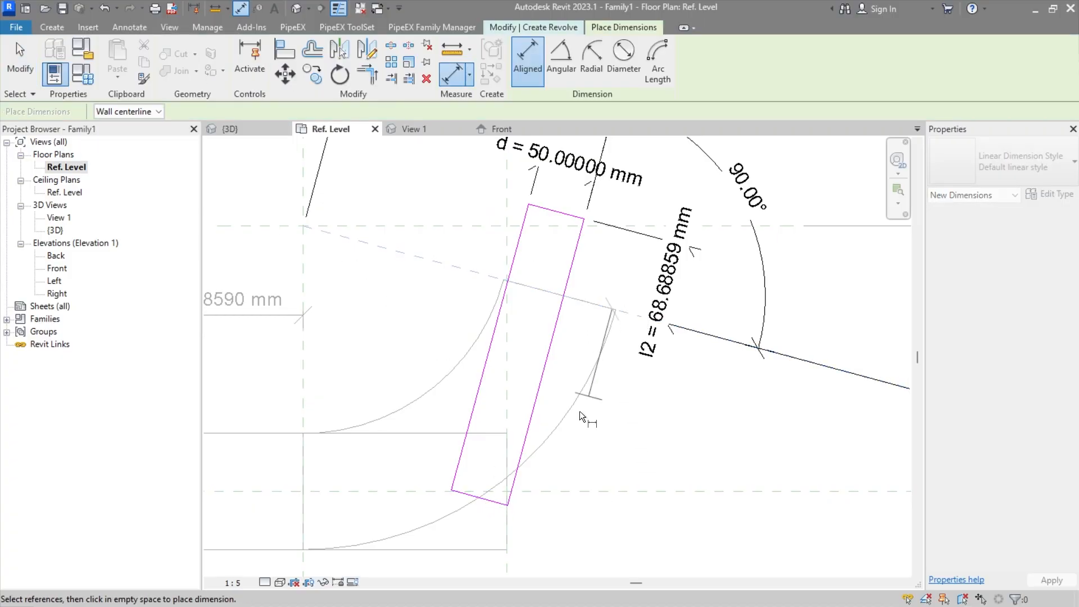
click(490, 501)
click(615, 525)
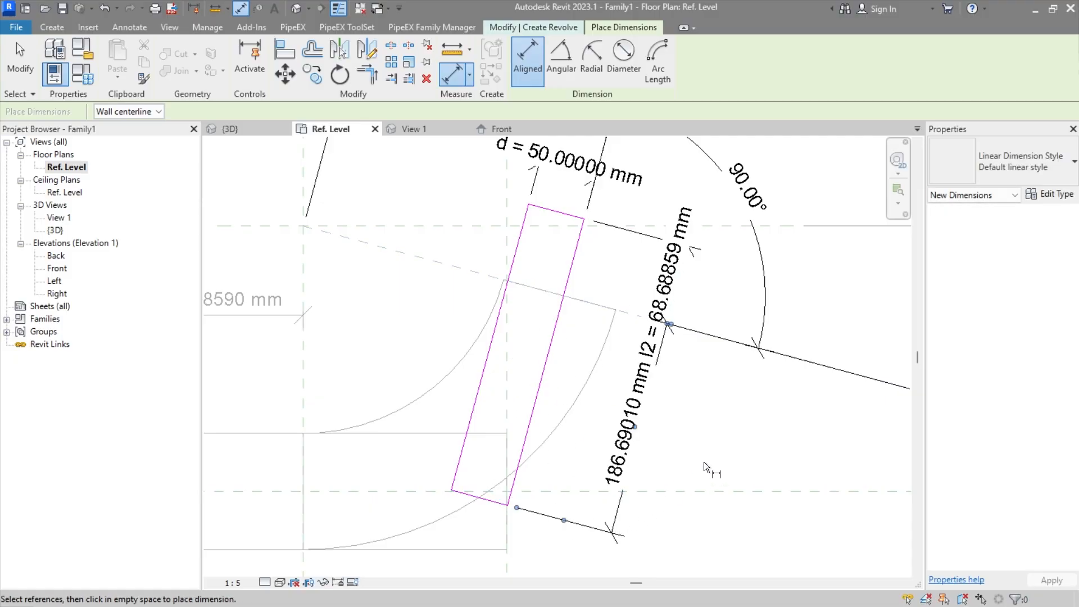
key(Escape)
click(631, 477)
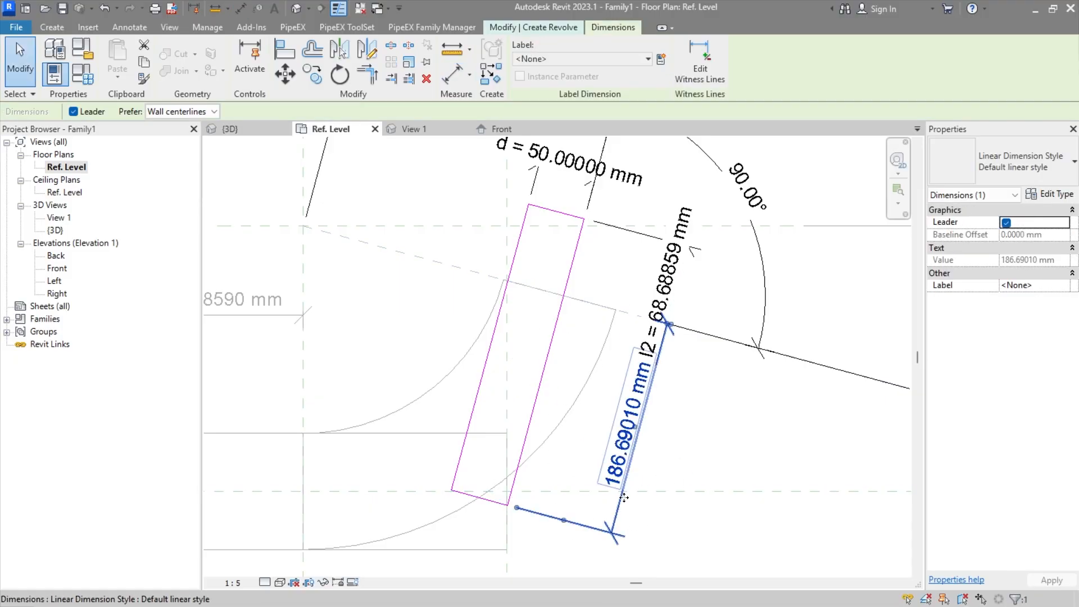
click(718, 410)
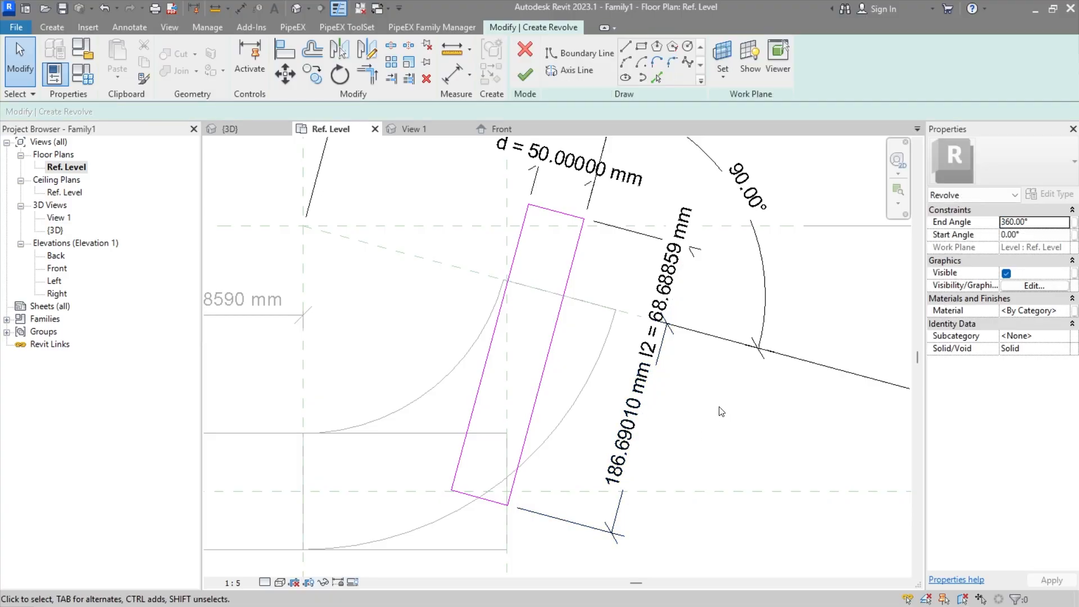
middle_drag(718, 410, 675, 426)
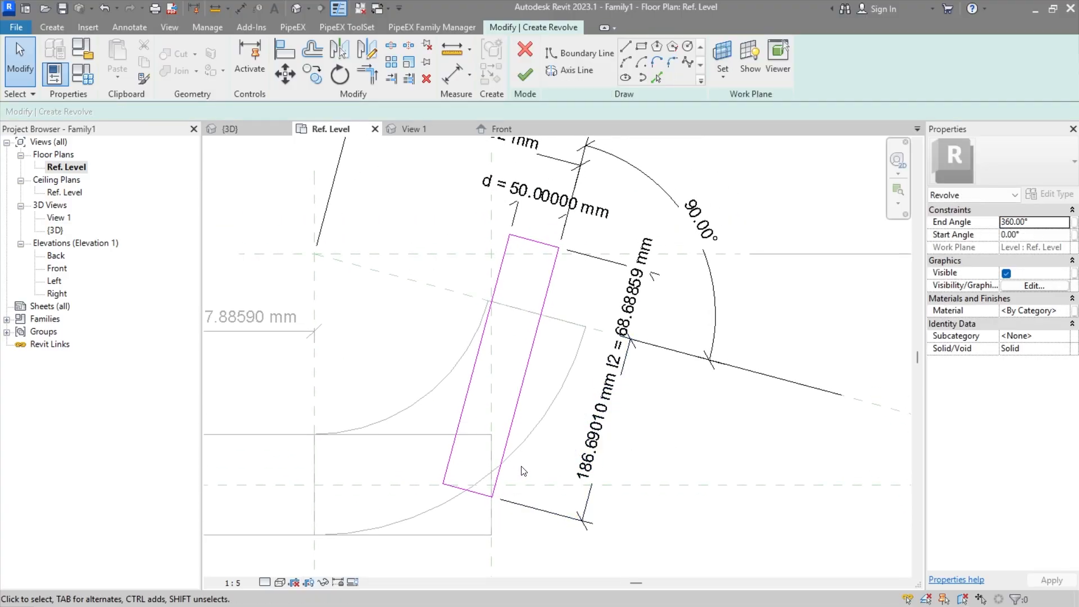
mouse_move(538, 459)
middle_down()
mouse_move(561, 465)
mouse_move(558, 455)
mouse_move(553, 463)
middle_up()
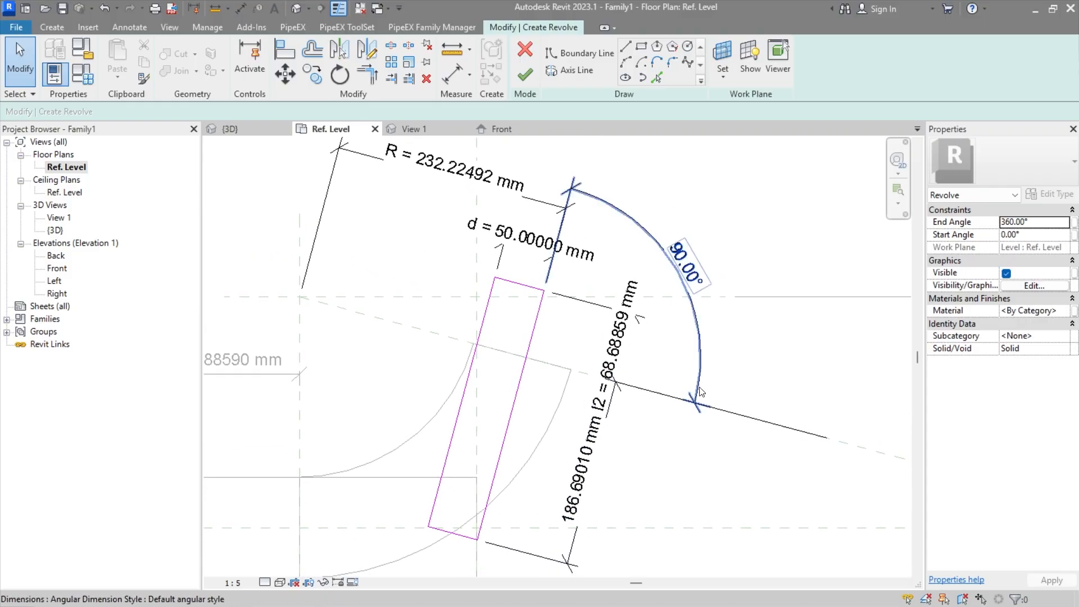
click(701, 369)
mouse_move(669, 429)
middle_down()
mouse_move(657, 422)
mouse_move(642, 481)
middle_up()
scroll(724, 365, down, 4)
scroll(723, 362, down, 2)
mouse_move(722, 362)
middle_down()
mouse_move(518, 478)
mouse_move(599, 226)
middle_up()
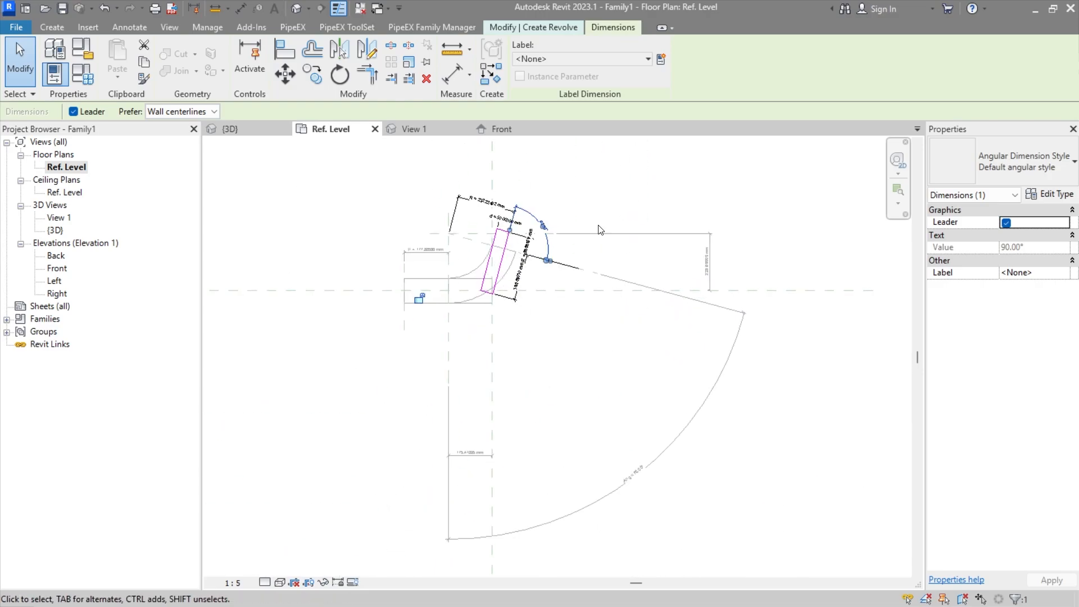
scroll(420, 307, up, 1)
scroll(523, 191, up, 3)
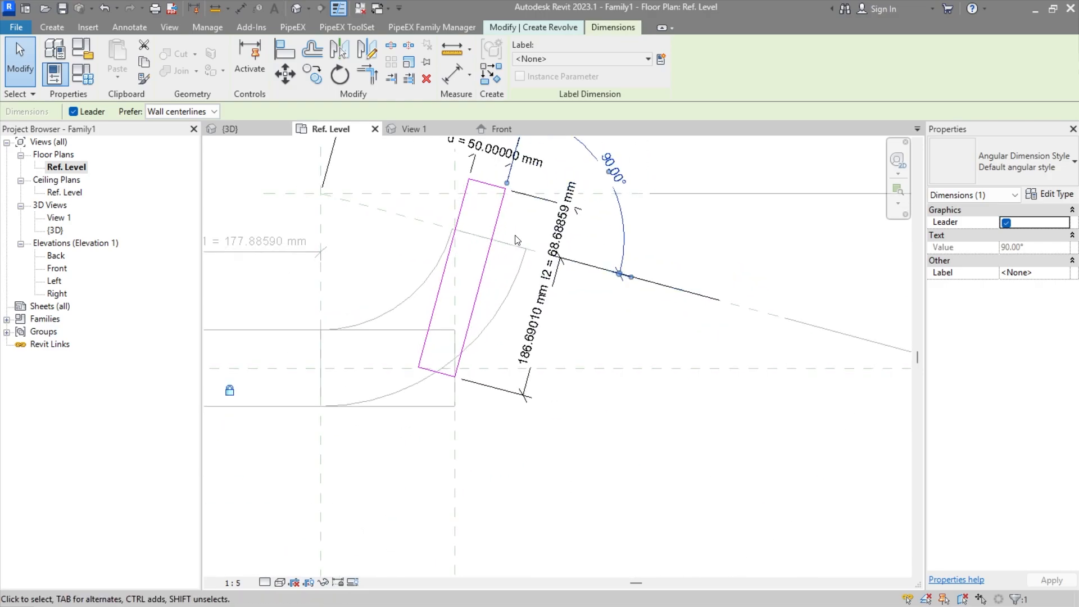
Step: Add an angular dimension between the profile's inner slanted line and the inclined reference plane, outside the existing 90° dimension
click(130, 27)
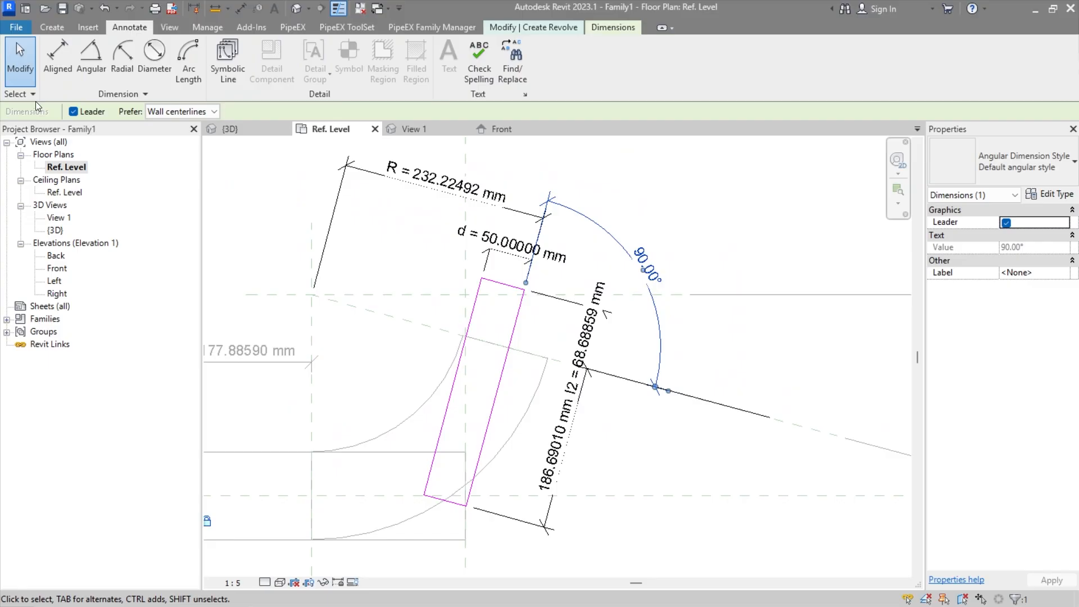
click(91, 73)
click(470, 312)
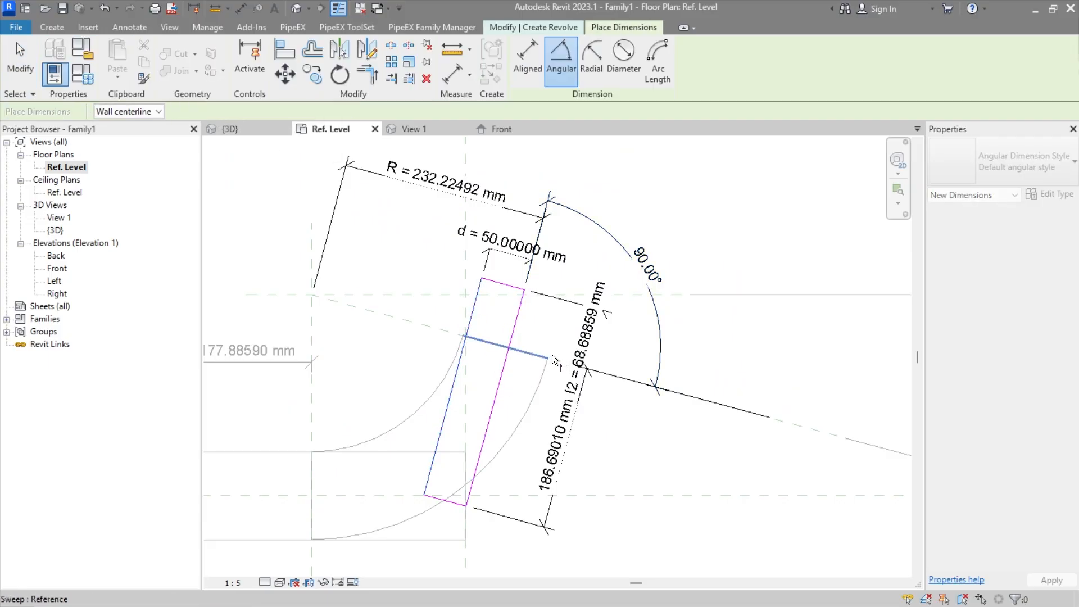
click(557, 355)
middle_drag(635, 208, 606, 332)
click(622, 319)
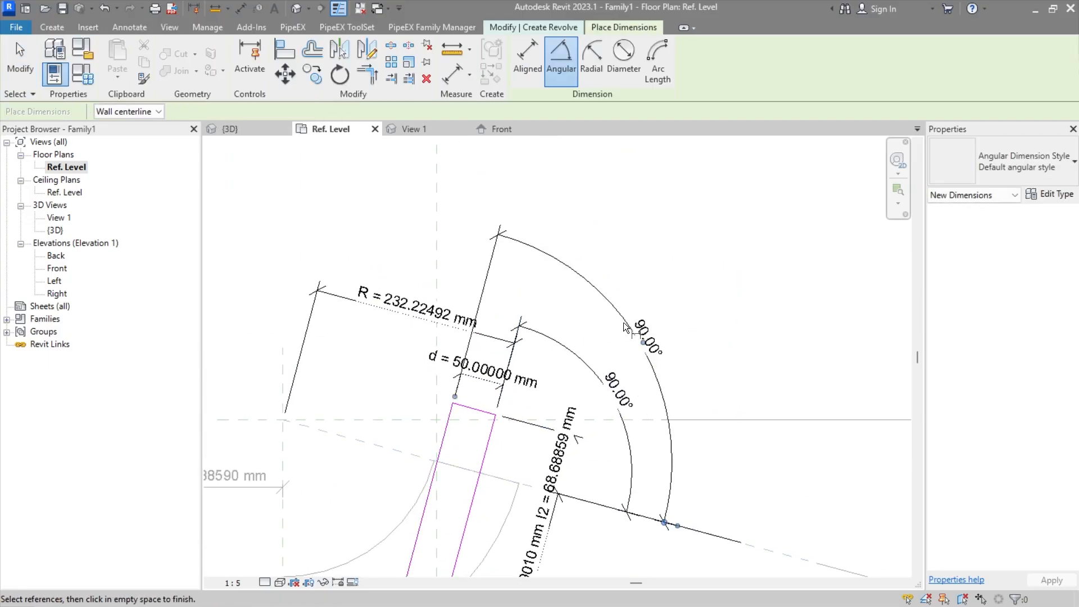
key(Escape)
click(611, 310)
scroll(719, 448, down, 1)
middle_drag(720, 448, 617, 331)
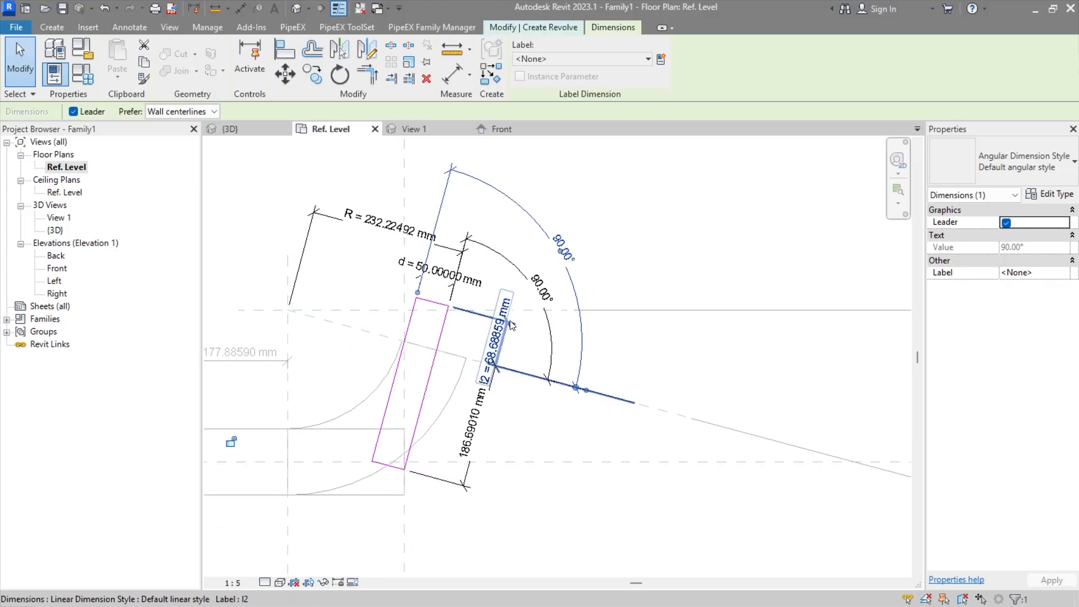
click(691, 344)
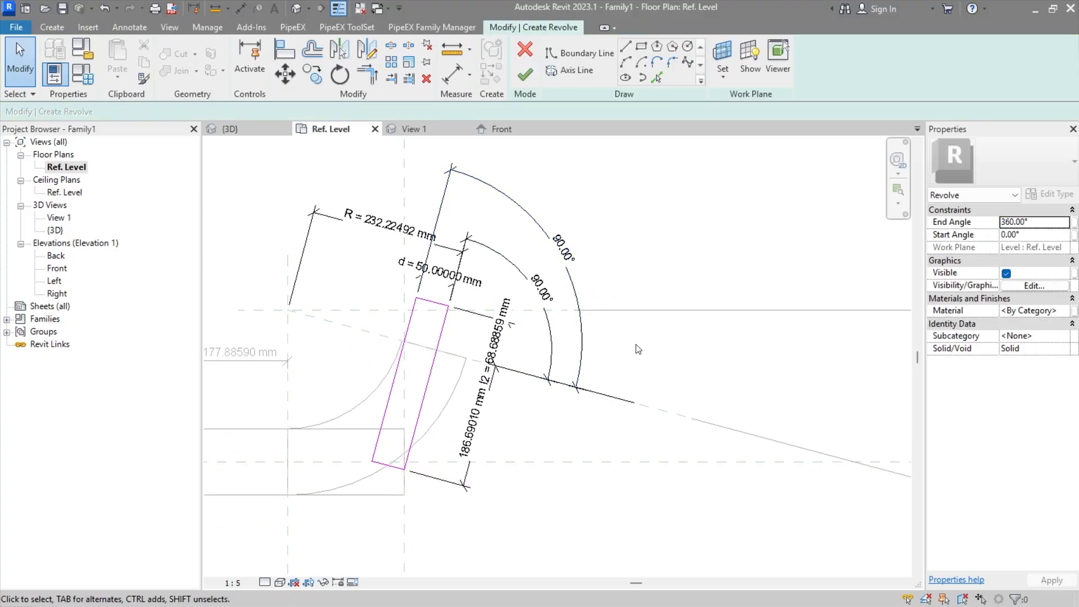
scroll(449, 478, up, 1)
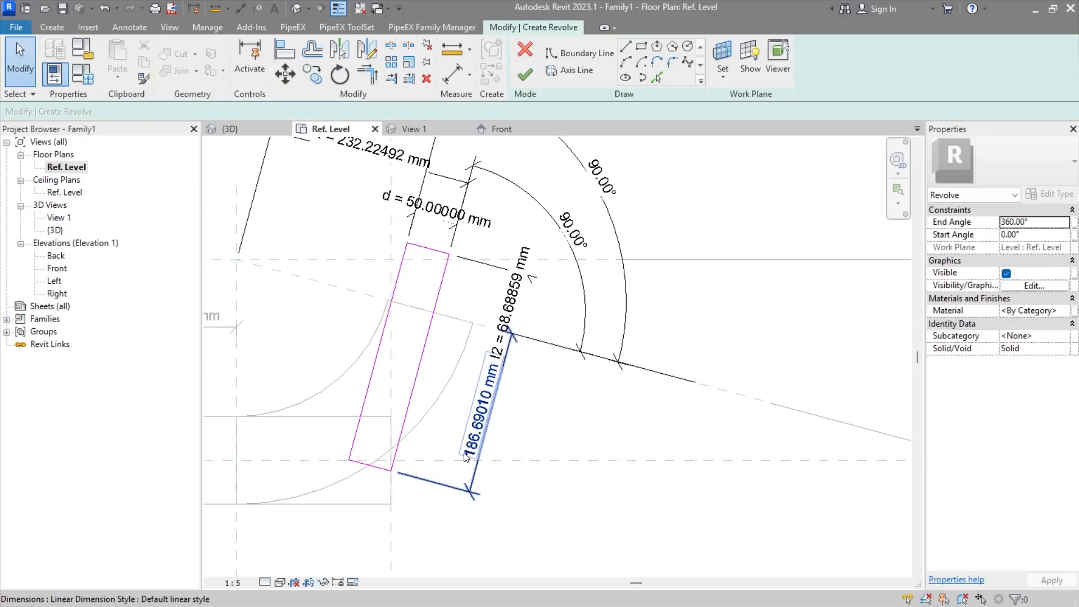
middle_drag(465, 457, 540, 481)
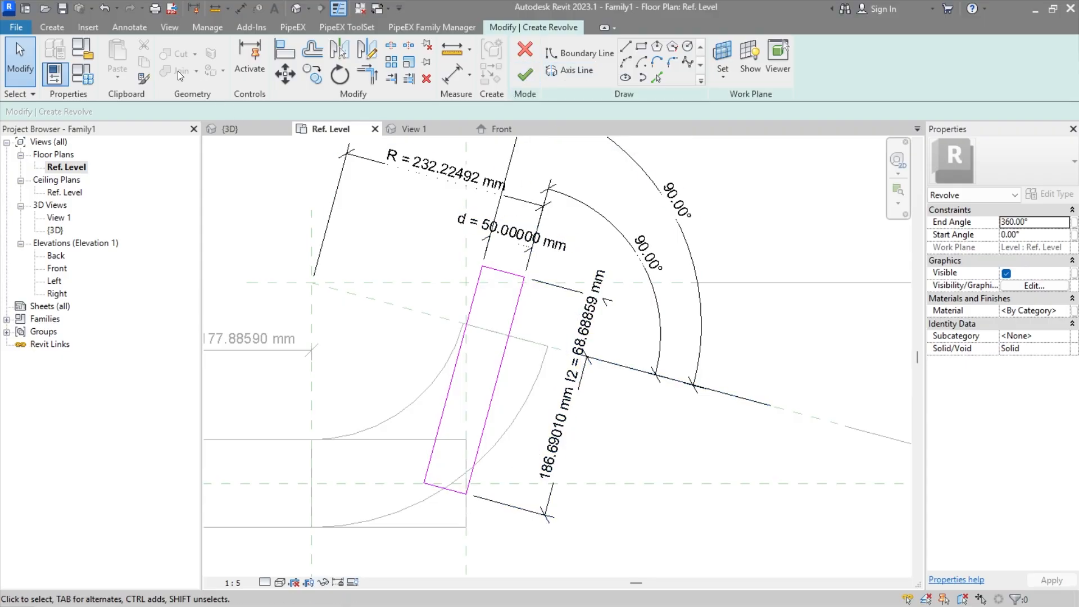
Step: Draw a revolve axis line about 45 mm long on the profile's outer slanted line and finish the revolve
click(574, 69)
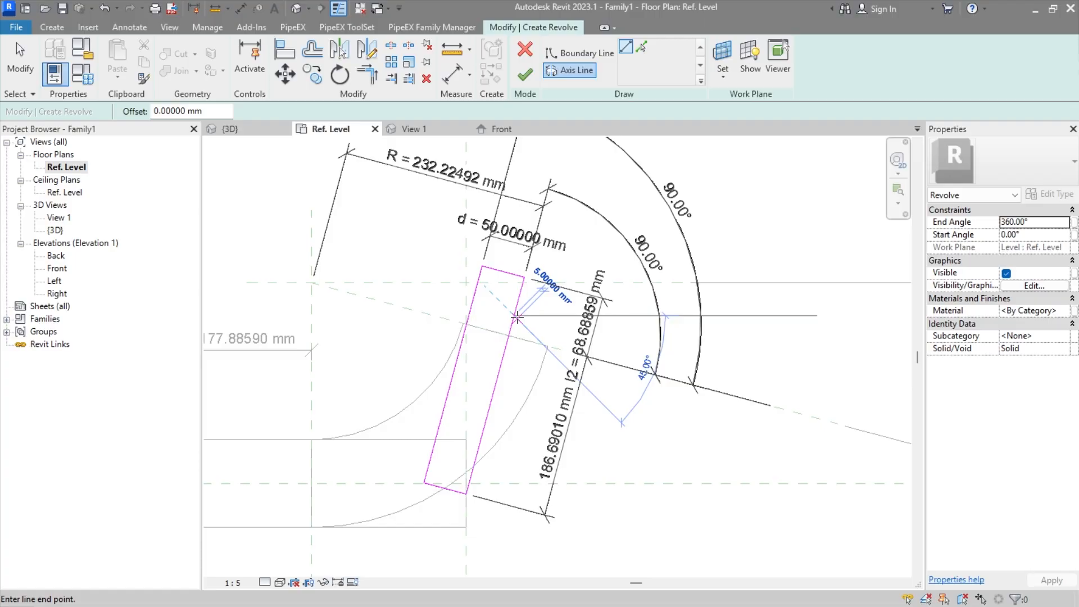
click(504, 349)
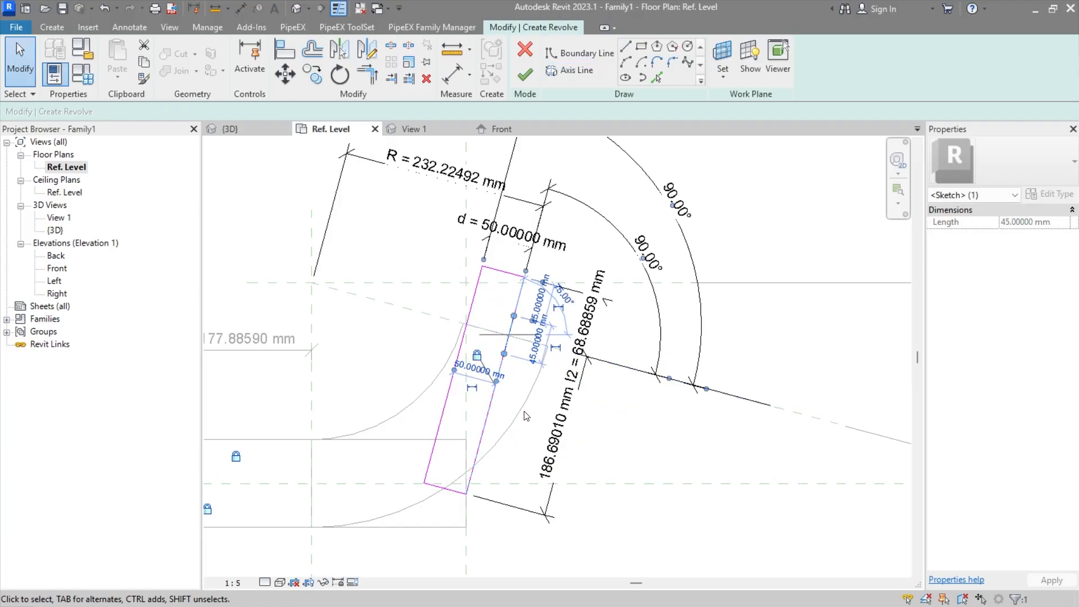
click(527, 426)
click(525, 75)
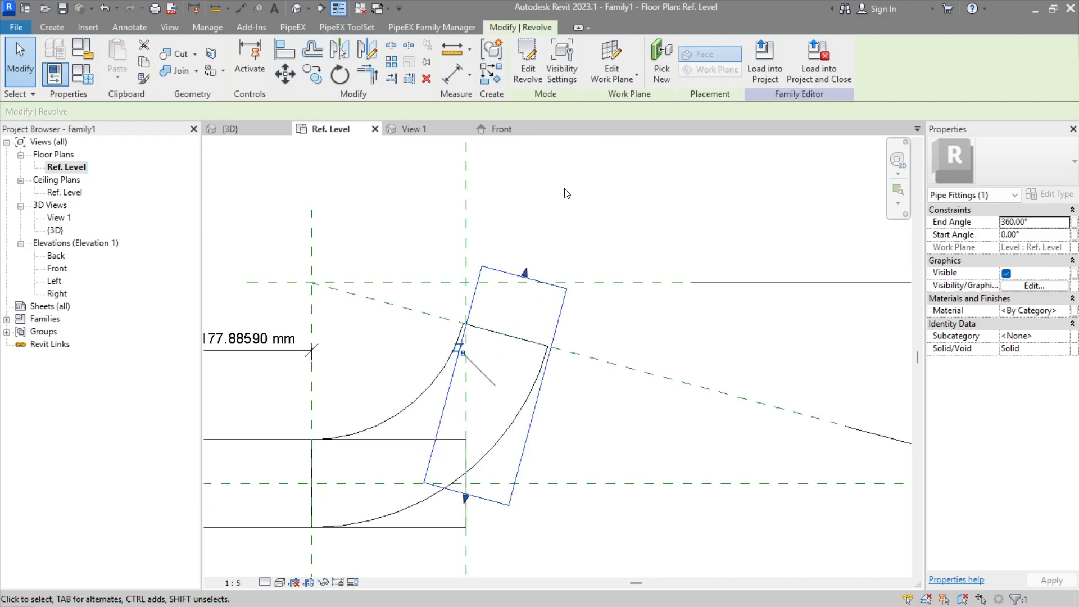
Step: Label the radial dimension of the elbow sweep's path with the existing R parameter and finish the sweep edit
click(599, 432)
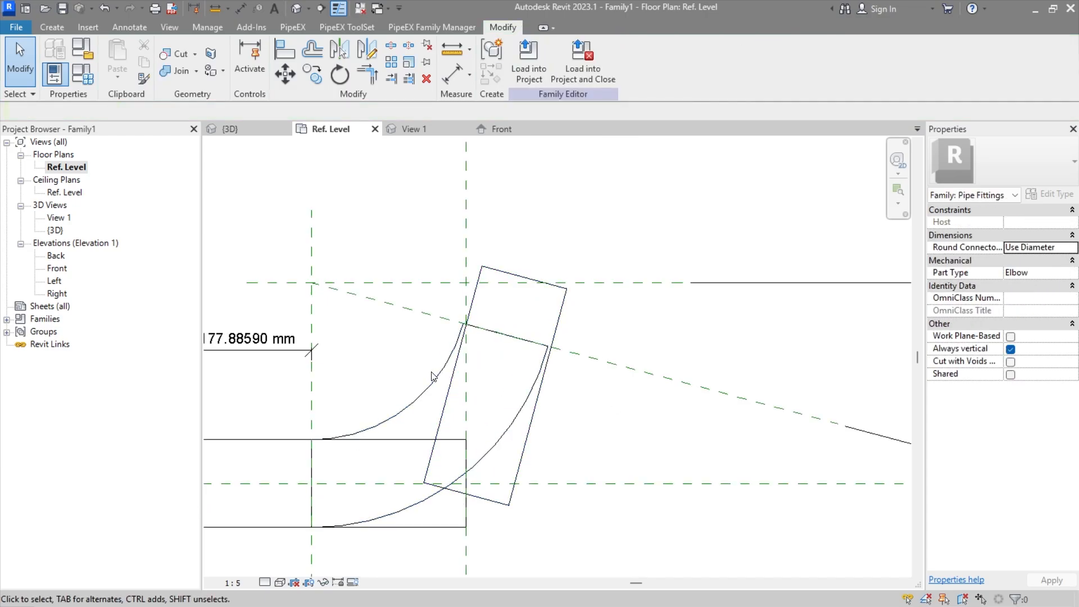
double_click(430, 391)
double_click(433, 438)
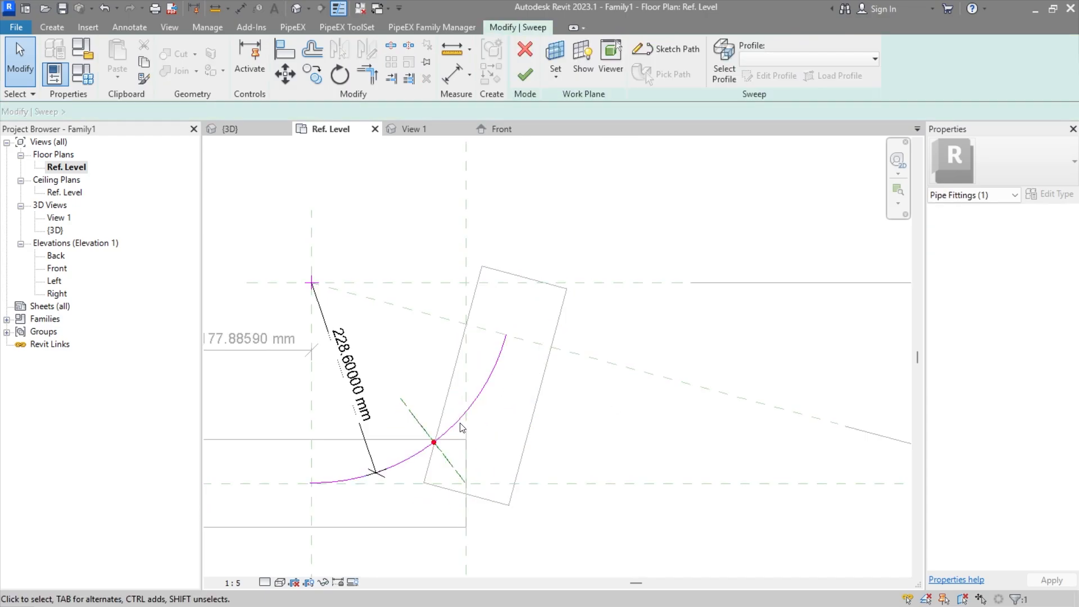
click(351, 374)
click(567, 59)
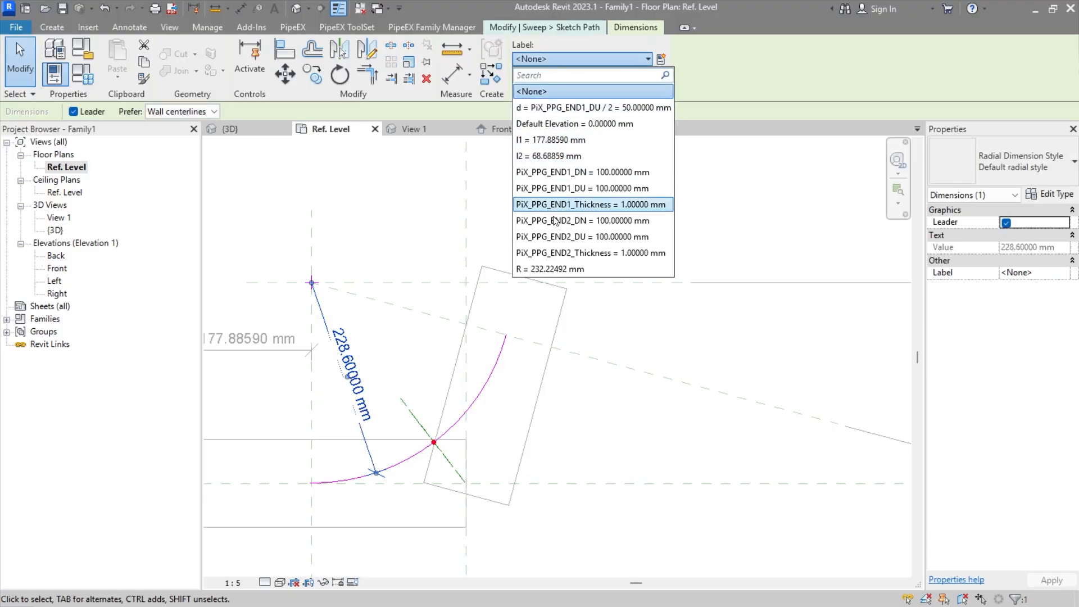
click(572, 269)
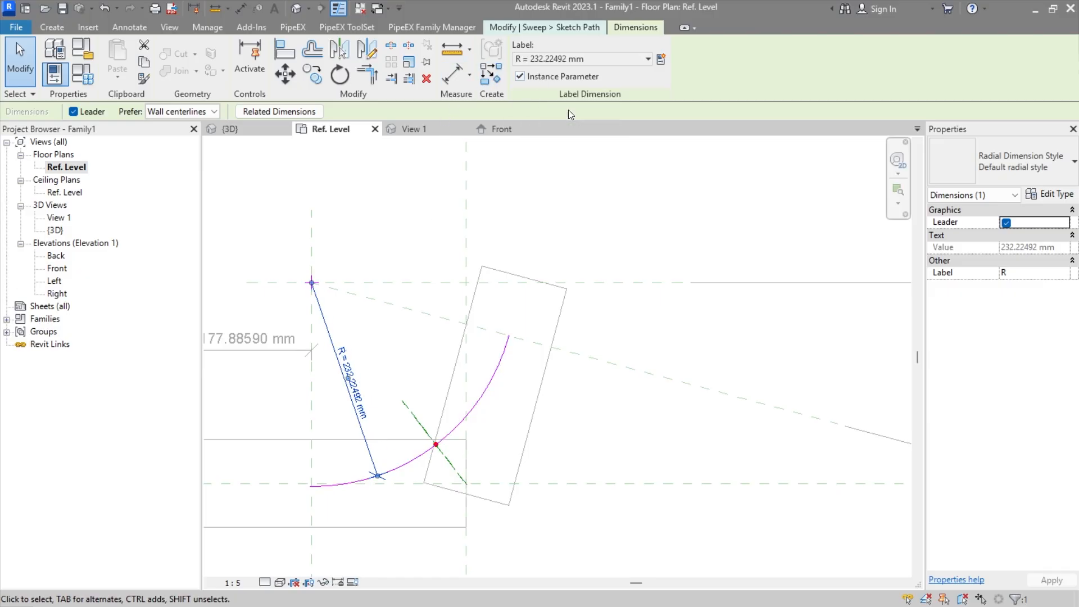
click(590, 220)
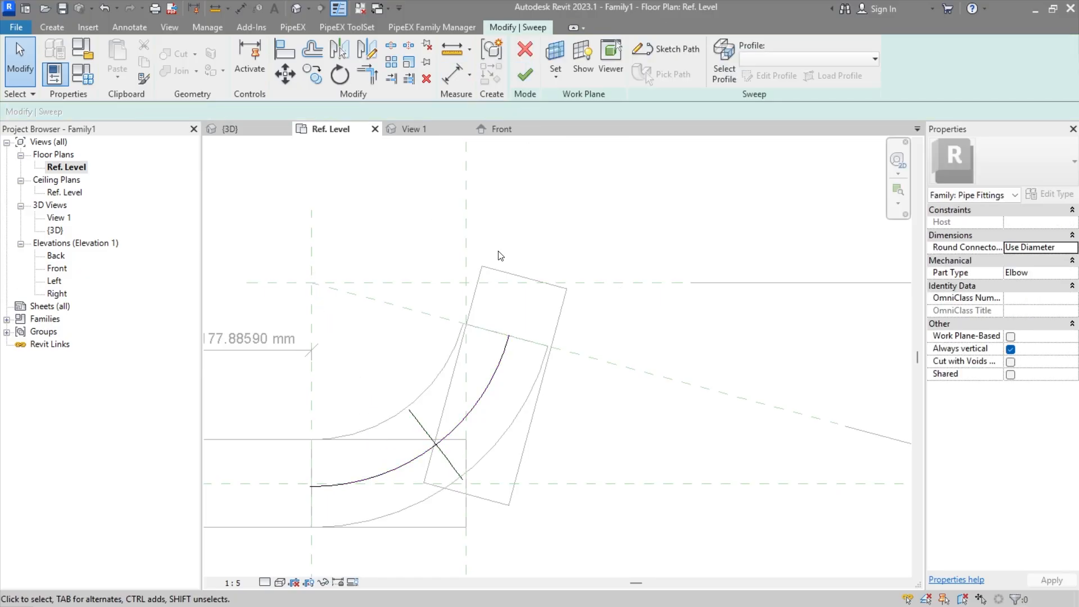
click(524, 77)
click(526, 75)
Step: Label the vertical aligned dimension between the two horizontal reference planes with the existing R parameter
scroll(288, 336, down, 1)
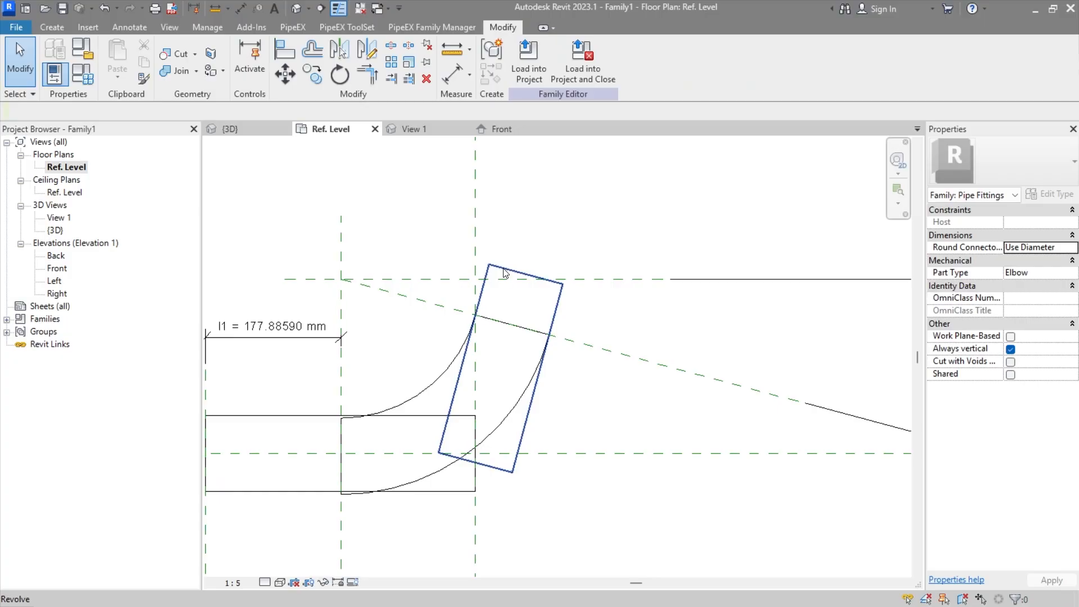
middle_drag(486, 342, 384, 293)
scroll(385, 292, down, 2)
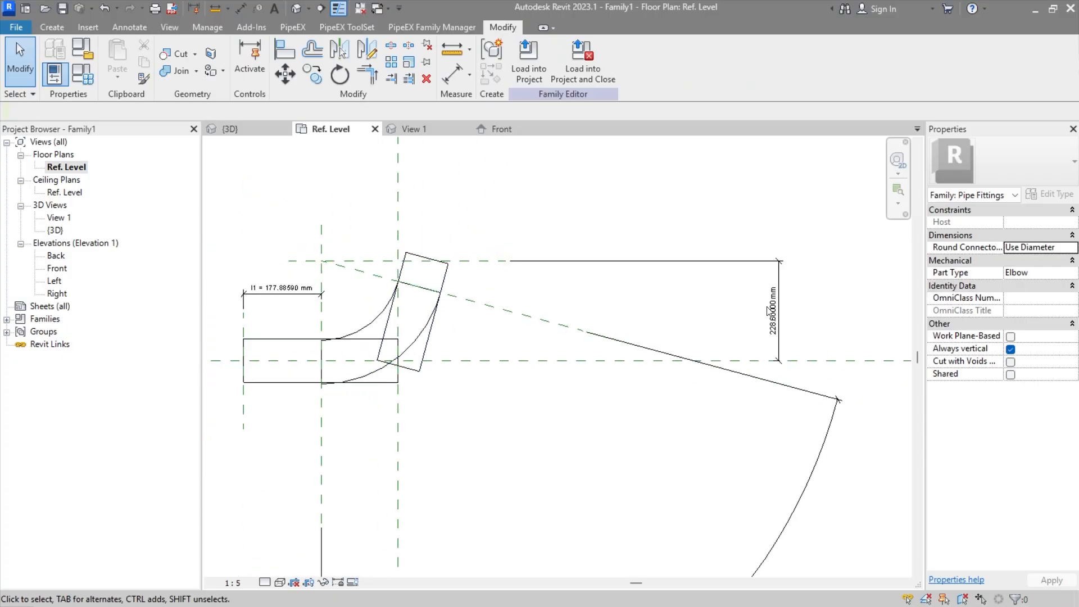
click(781, 320)
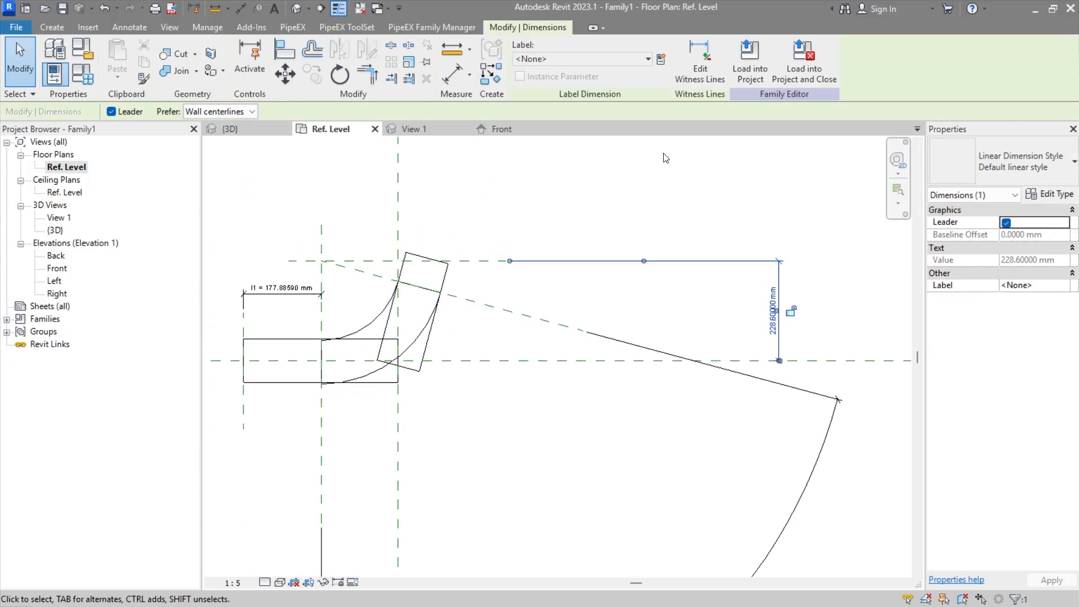
click(621, 60)
click(551, 269)
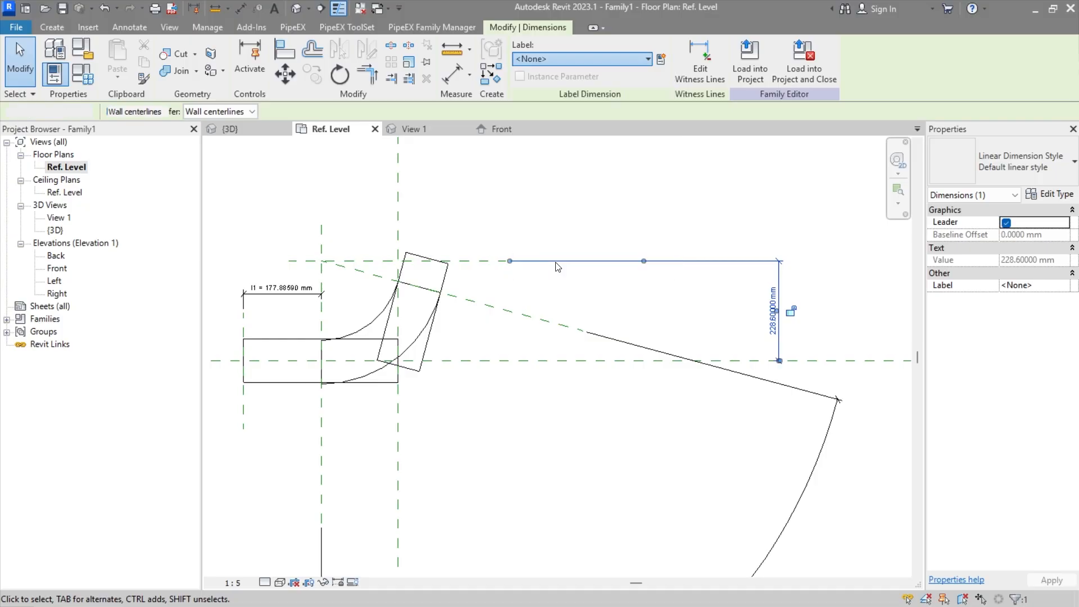
Step: Copy the elbow sweep and paste the duplicate aligned to the same place
scroll(315, 346, up, 5)
middle_drag(405, 366, 433, 433)
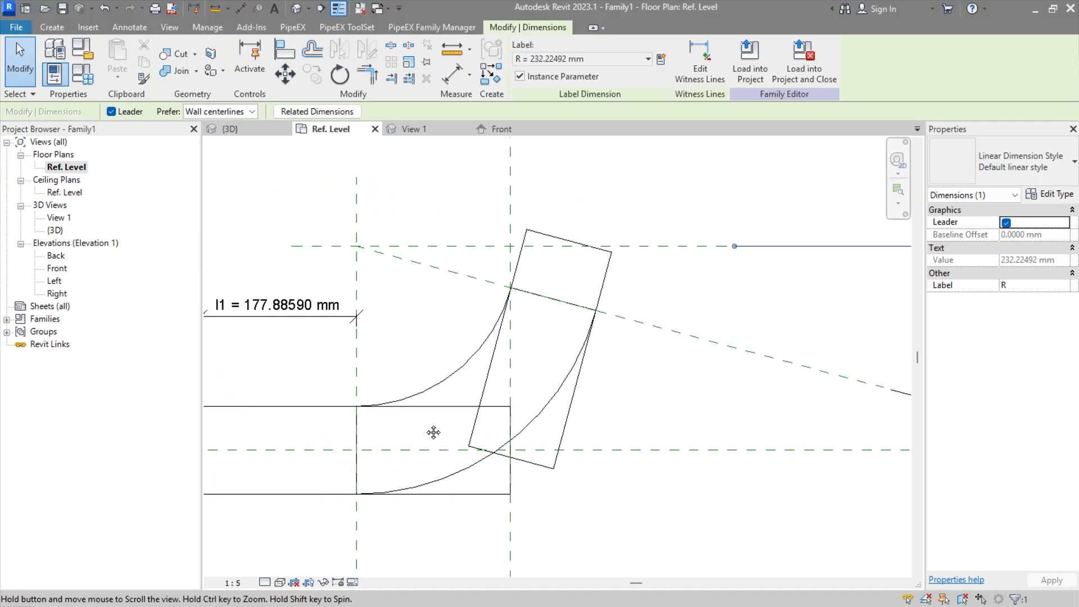
scroll(471, 329, up, 3)
middle_drag(551, 412, 555, 337)
scroll(555, 336, down, 3)
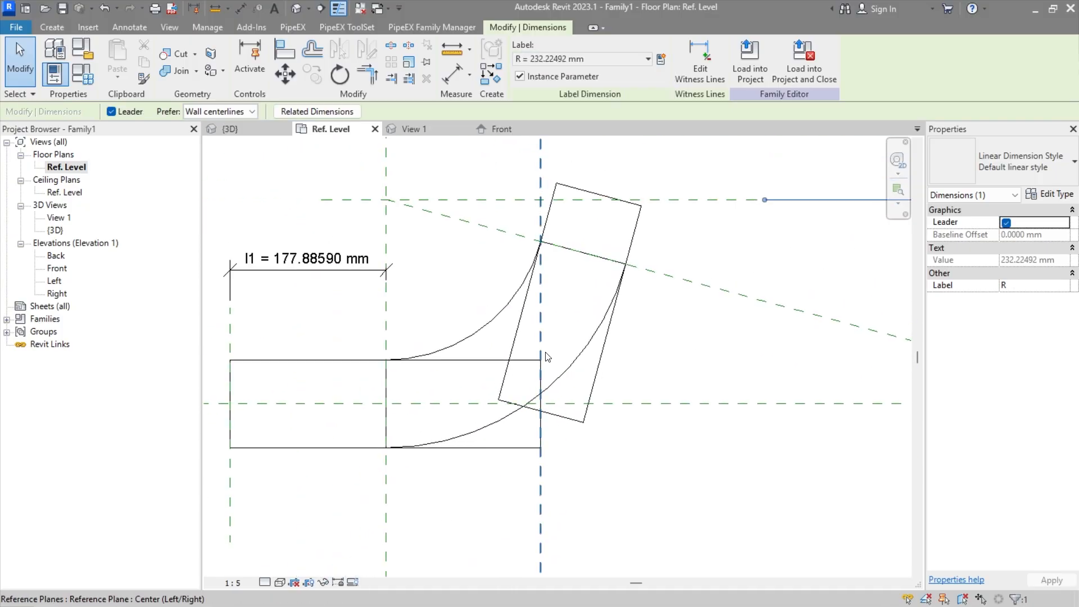
middle_drag(562, 395, 525, 442)
middle_drag(468, 348, 487, 396)
scroll(442, 353, down, 2)
scroll(470, 357, up, 2)
click(495, 404)
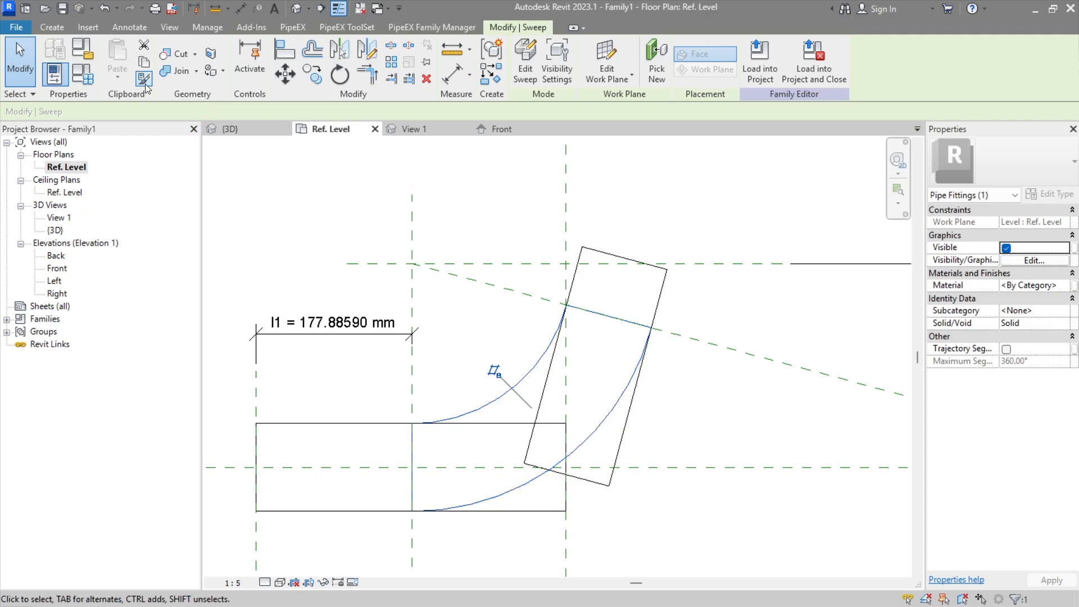
click(382, 248)
click(117, 77)
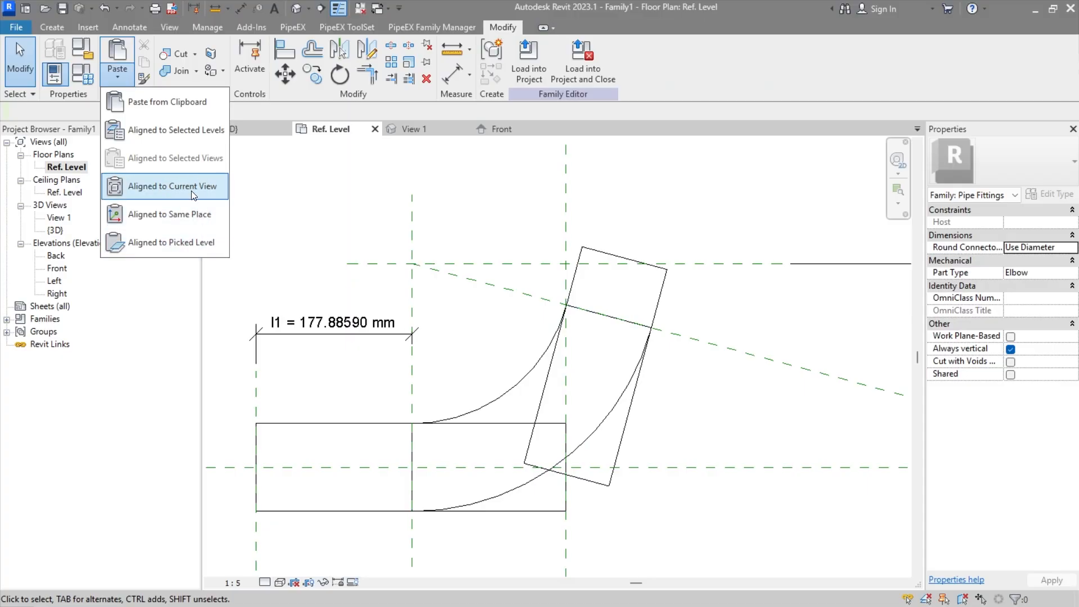
click(190, 217)
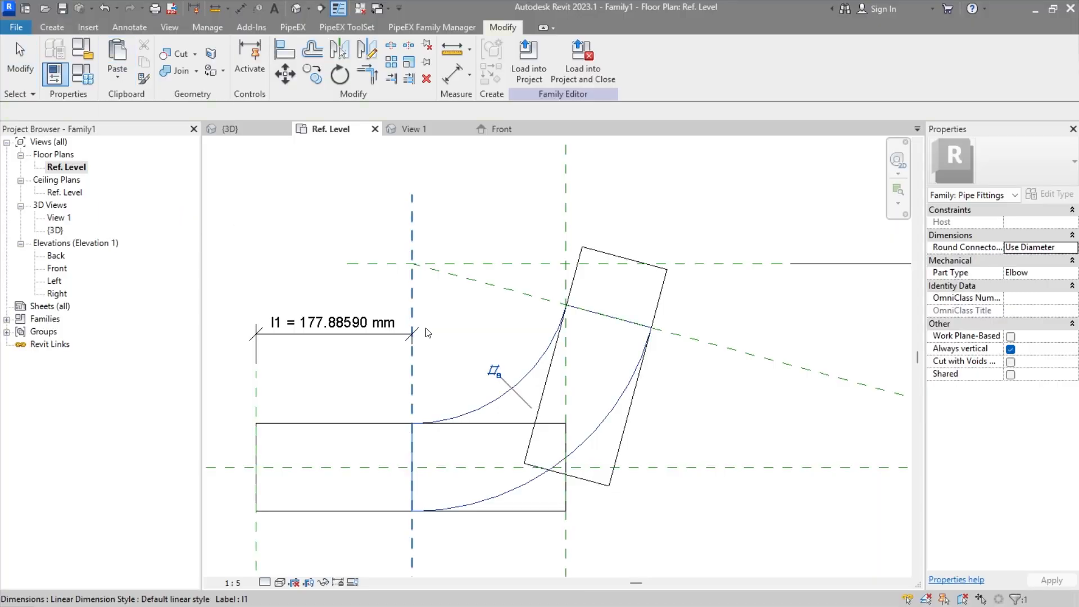
Step: Open the path sketch of the pasted elbow sweep for editing
double_click(482, 407)
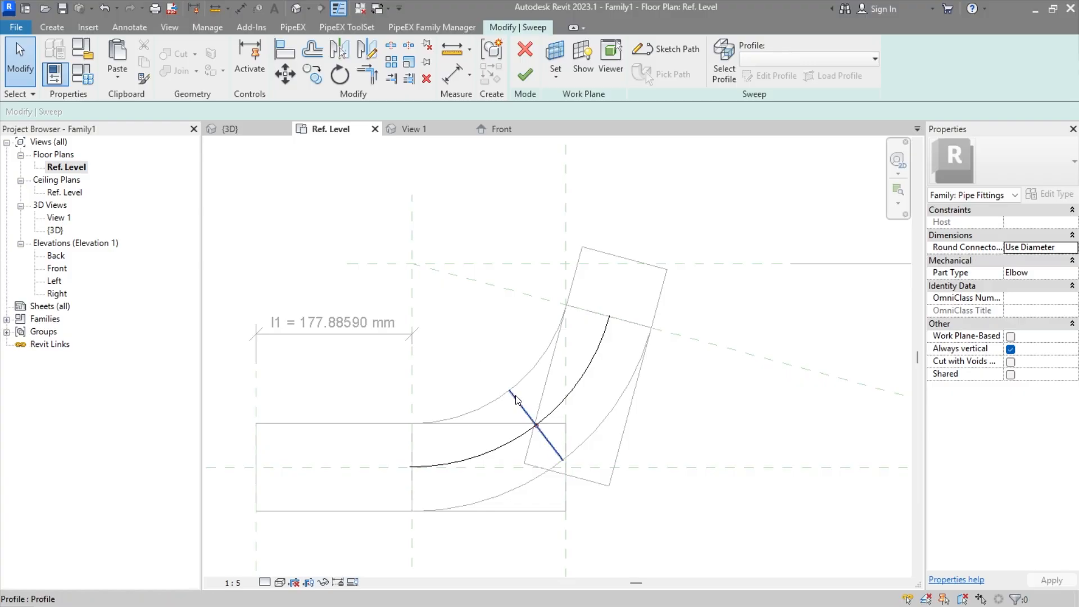
scroll(512, 387, up, 3)
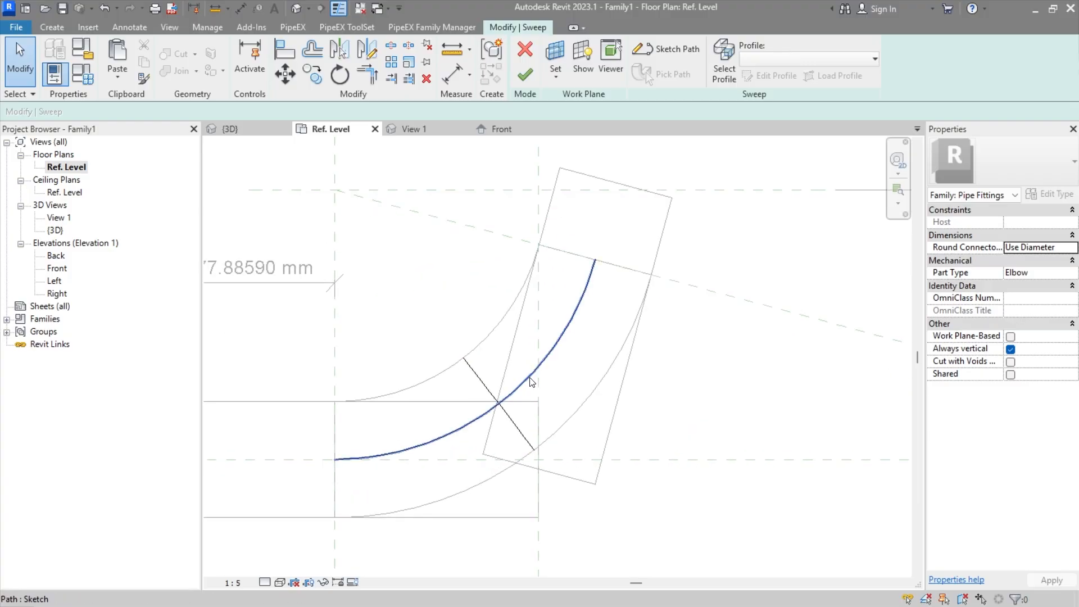
scroll(525, 370, down, 2)
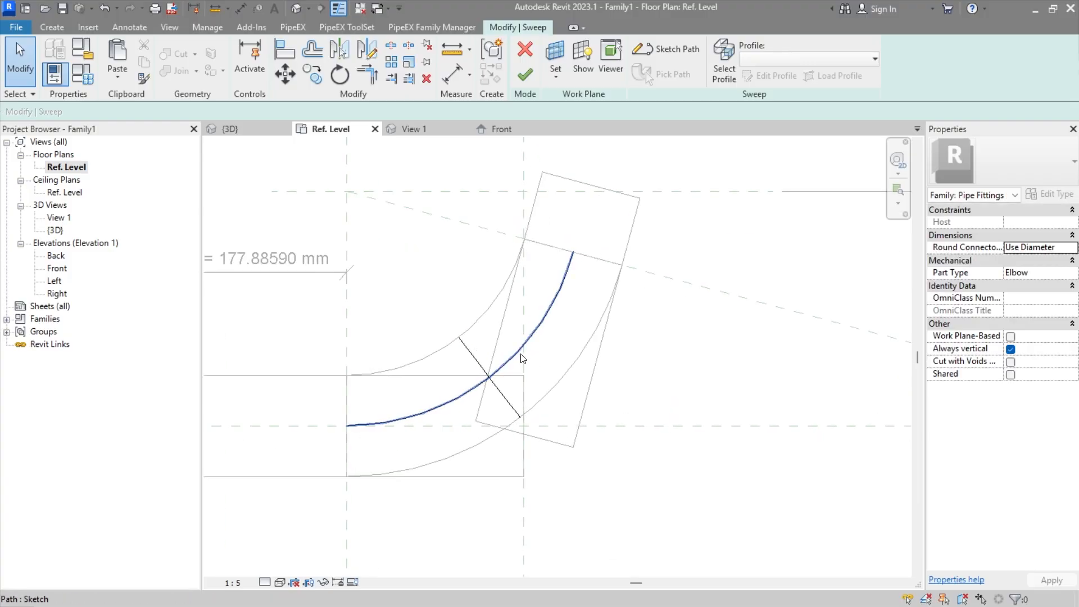
double_click(521, 355)
click(501, 368)
middle_drag(431, 293, 450, 342)
click(442, 316)
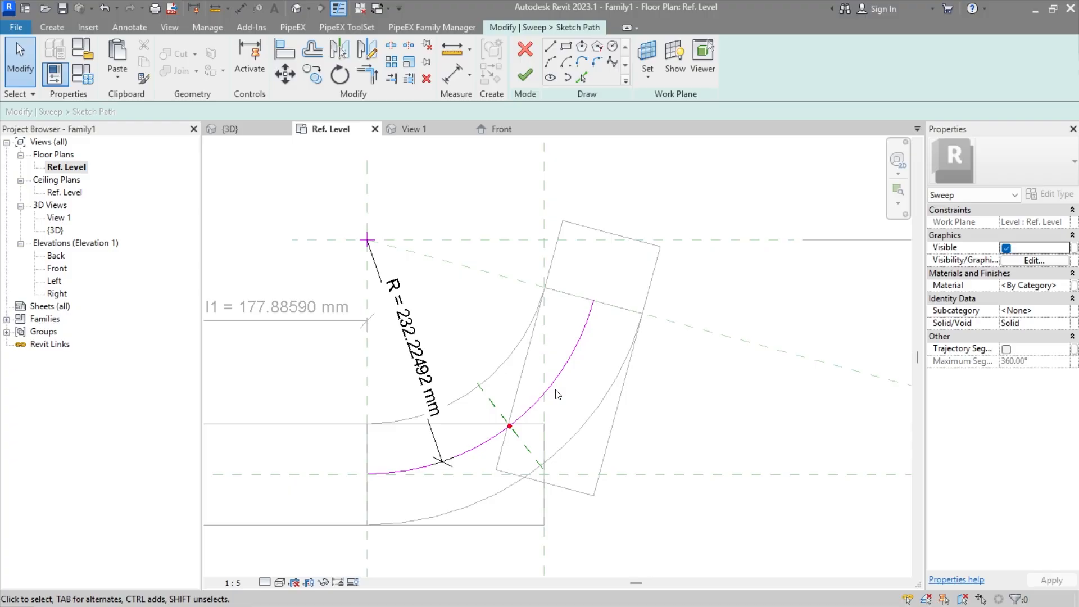
mouse_move(567, 386)
middle_down()
mouse_move(568, 414)
mouse_move(544, 402)
middle_up()
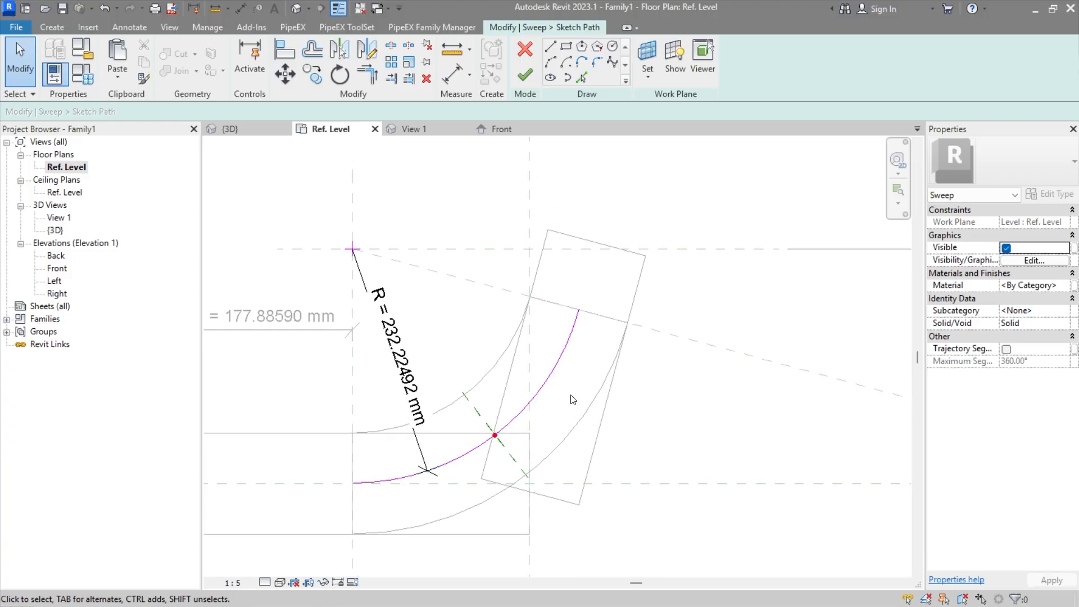
Step: Relabel the path's radial dimension with a new instance family parameter named r1
click(419, 368)
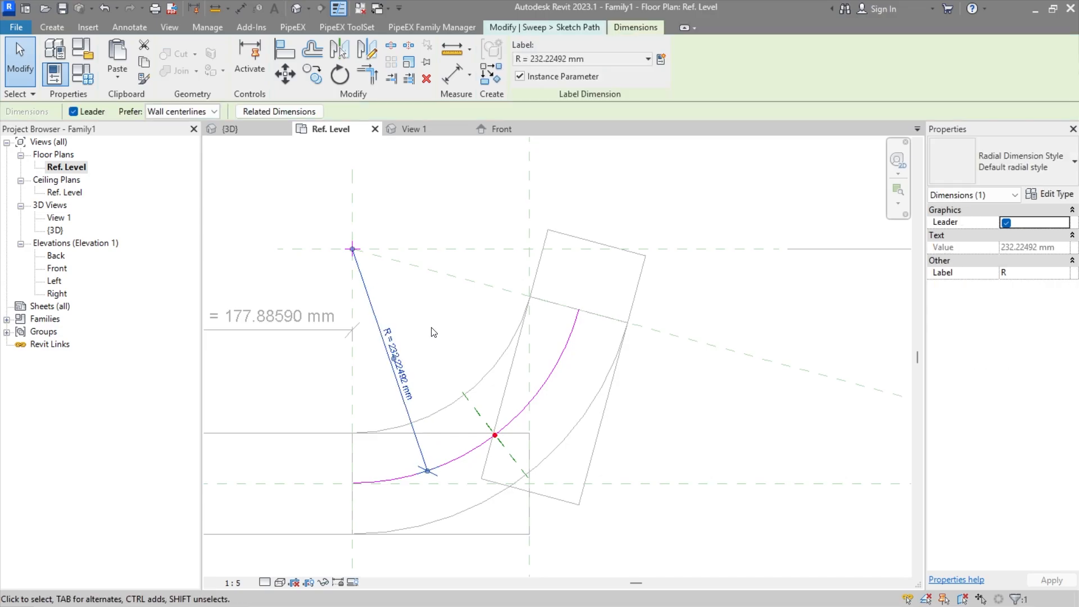
click(661, 59)
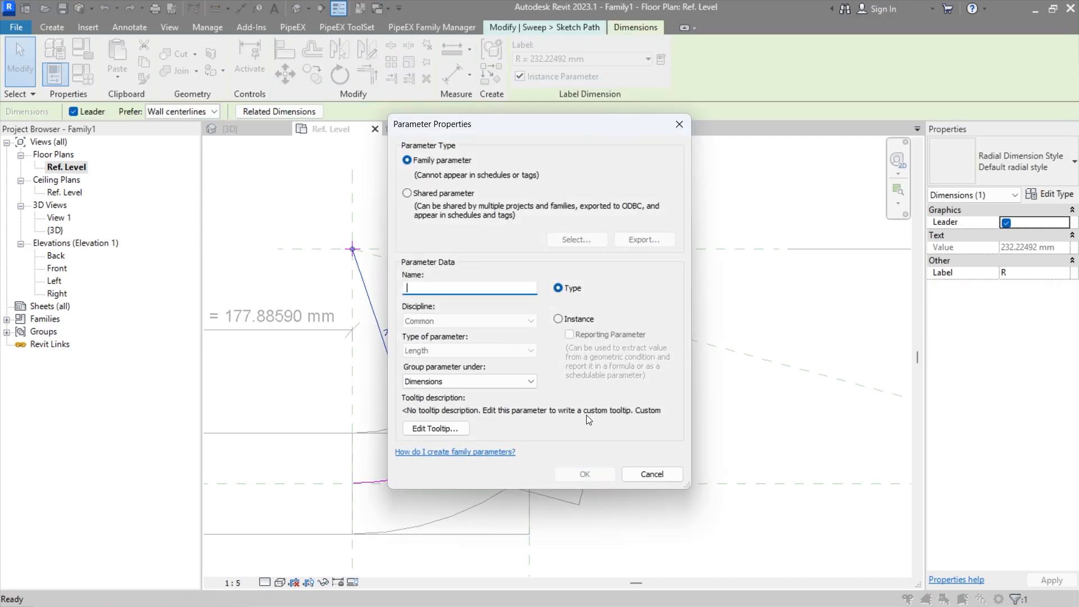
click(588, 320)
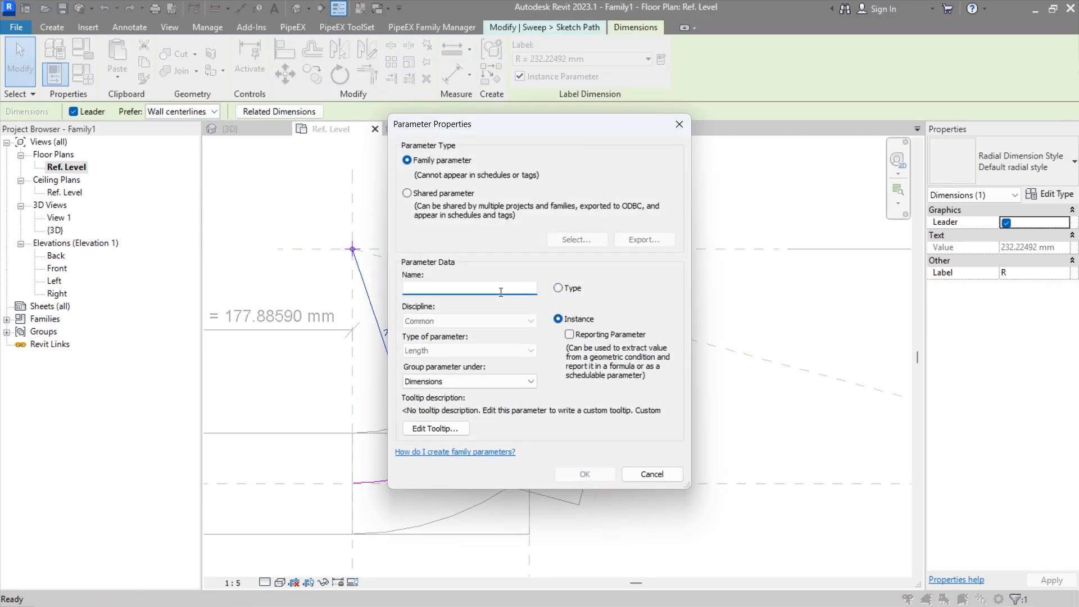
text(r1)
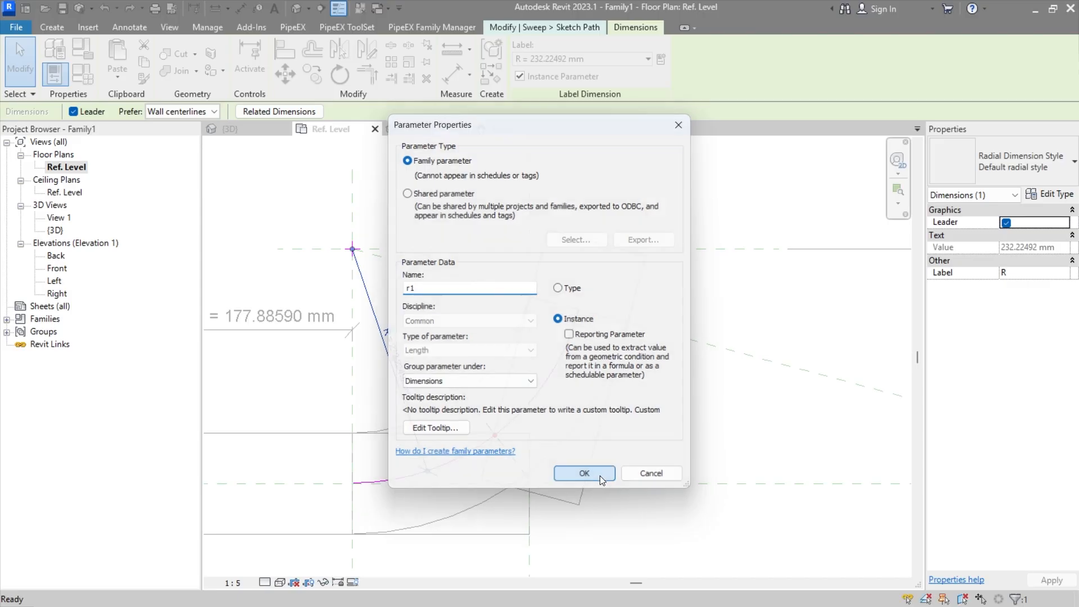
click(599, 475)
click(715, 443)
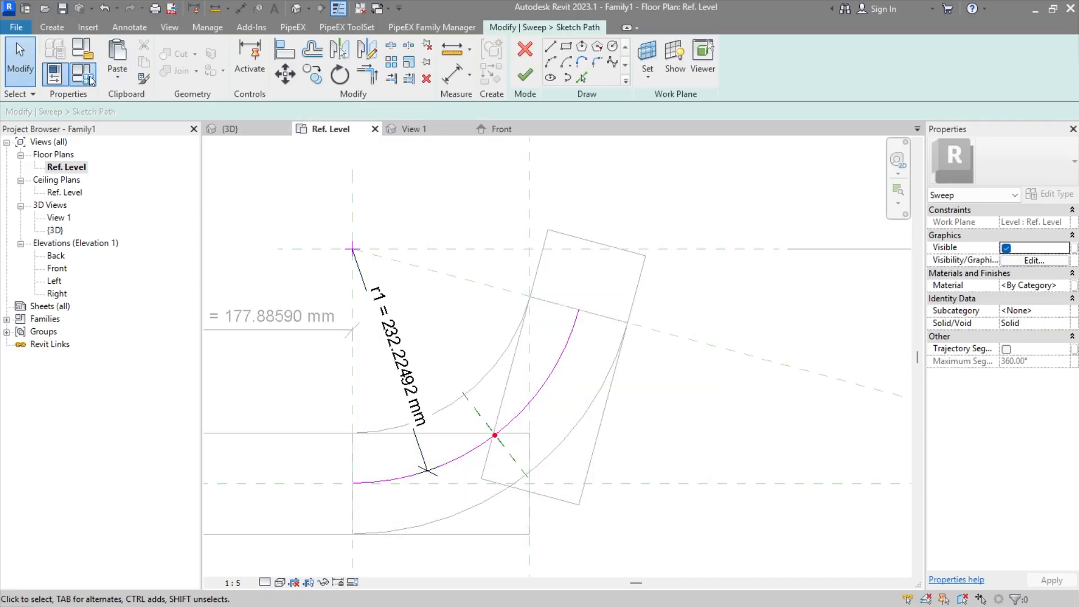
Step: Set the r1 parameter's formula to R + PiX_PPG_END1_DU in the family types and apply it
click(82, 73)
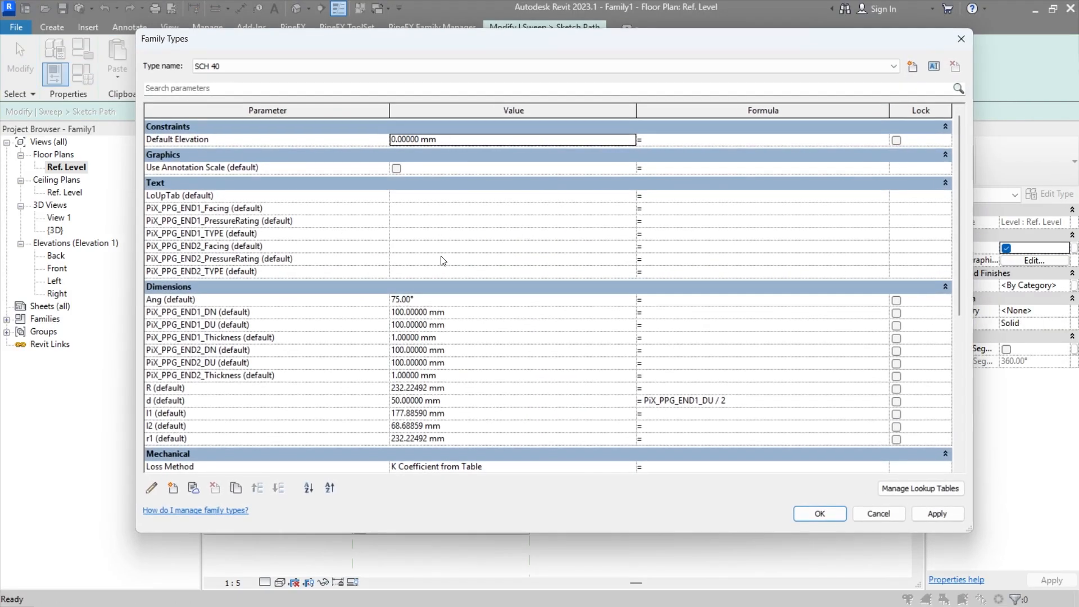
click(151, 388)
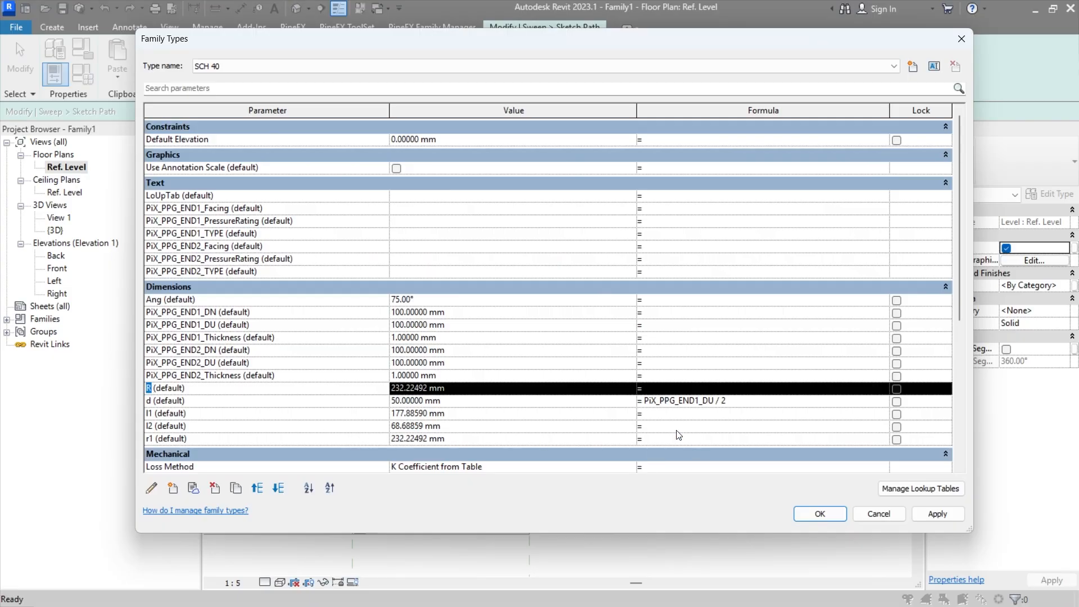
click(207, 324)
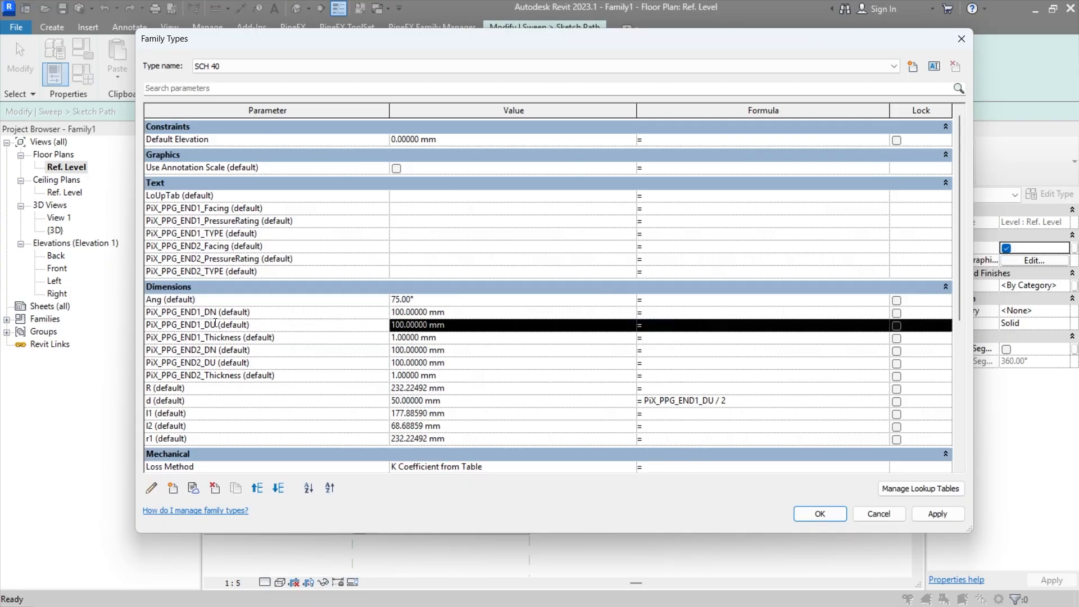
drag(215, 324, 135, 319)
key(ctrl+c)
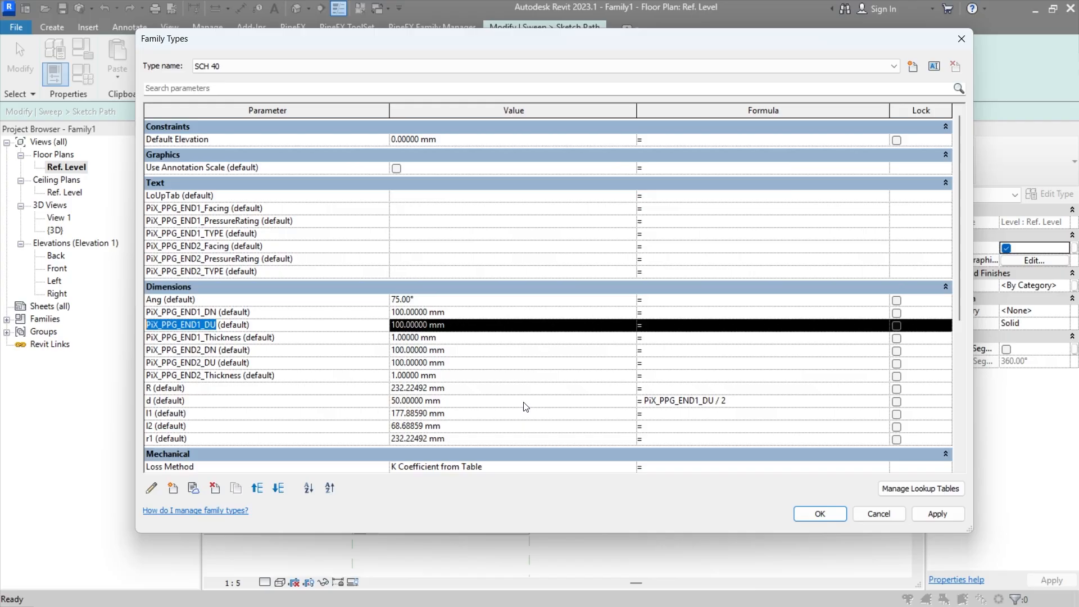
click(662, 438)
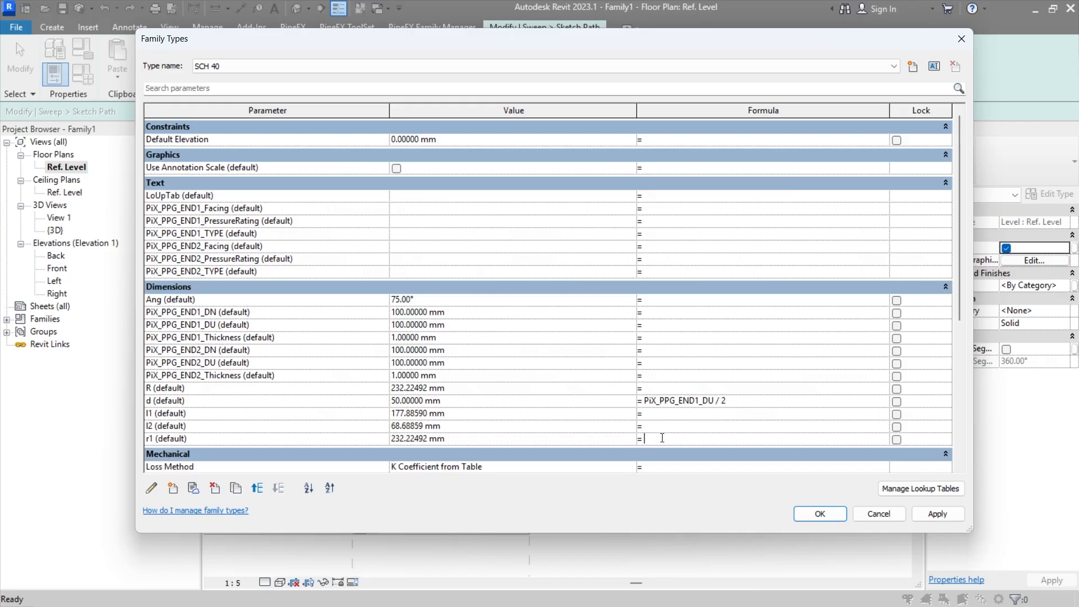
text(R+)
key(ctrl+v)
key(Return)
key(Return)
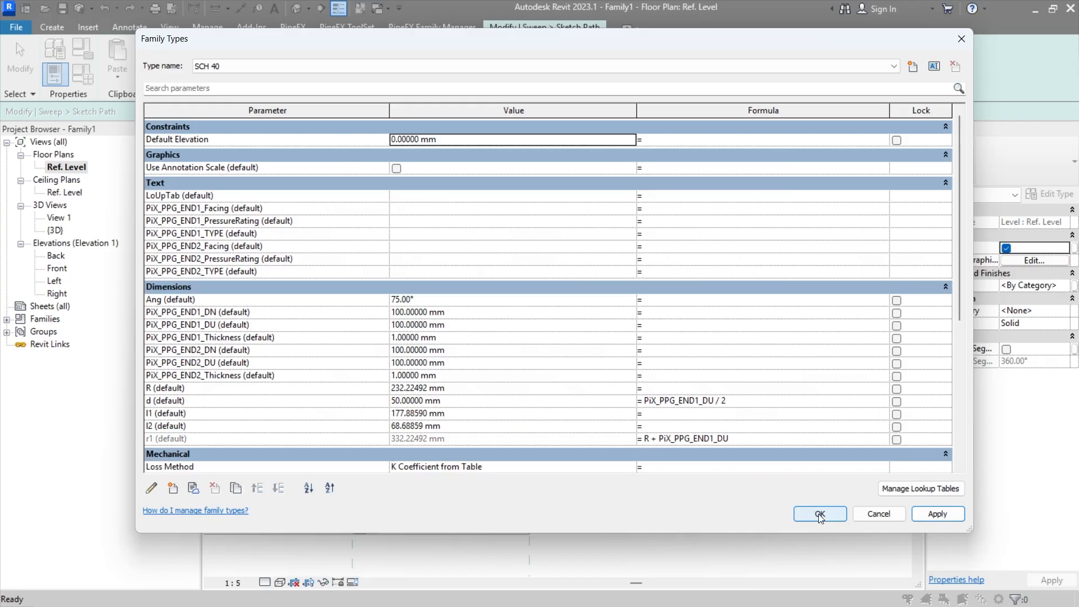
Step: Check the path arc's centre against the reference planes and undo the r1 formula change
click(566, 429)
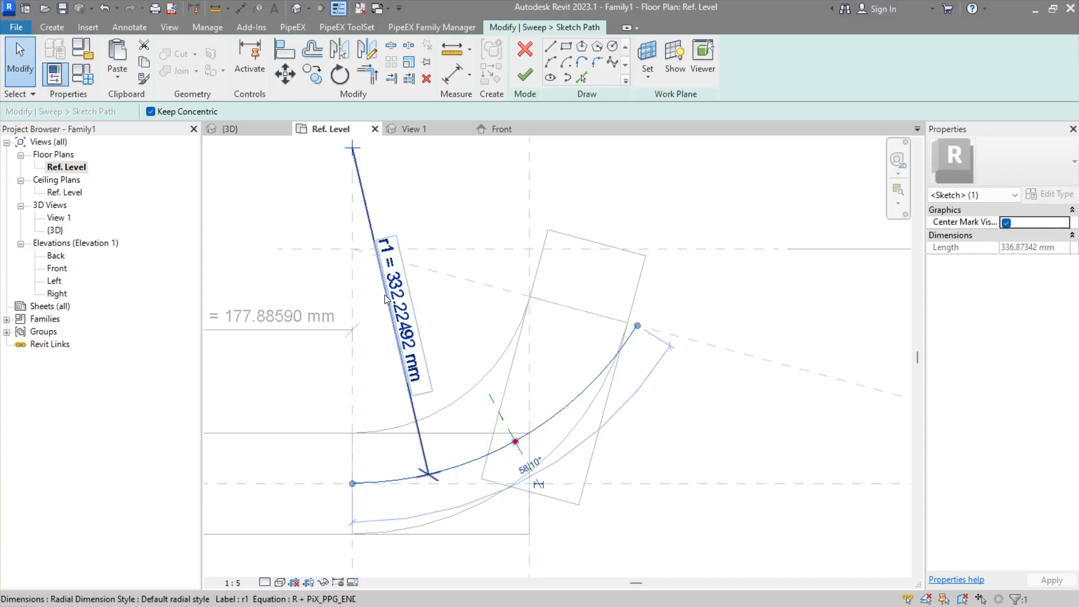
middle_drag(365, 196, 383, 259)
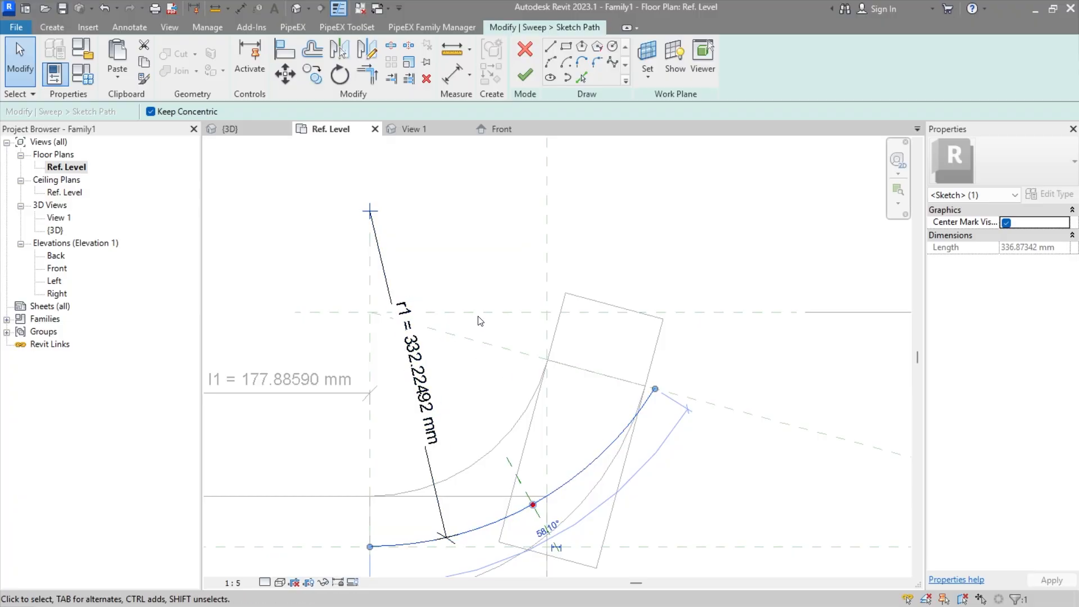
key(ctrl+z)
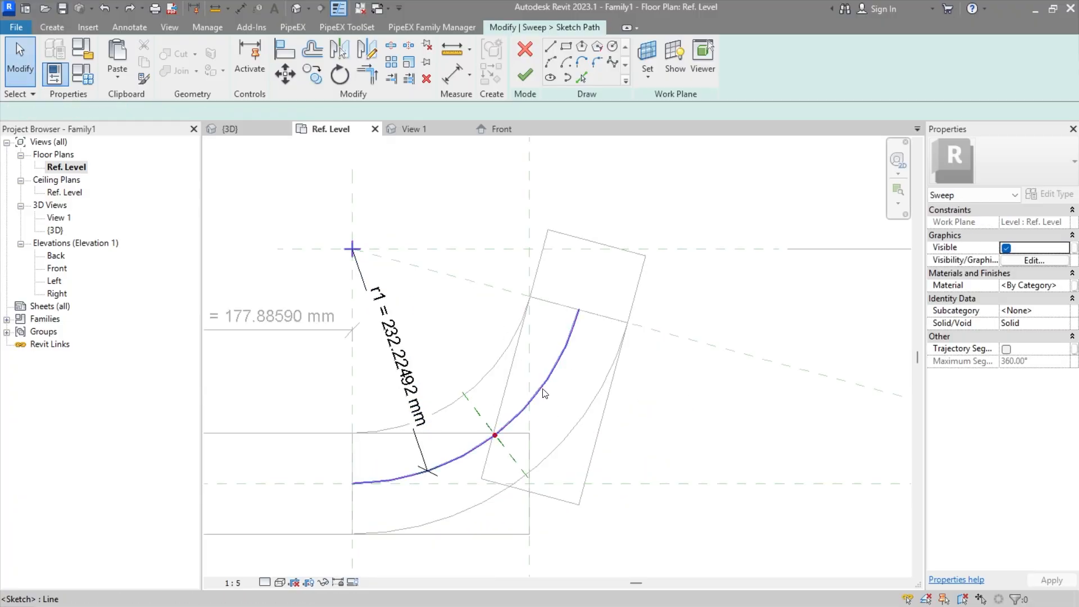
Step: Align and lock the path arc's centre and endpoints to the reference planes and the angled reference line
click(284, 50)
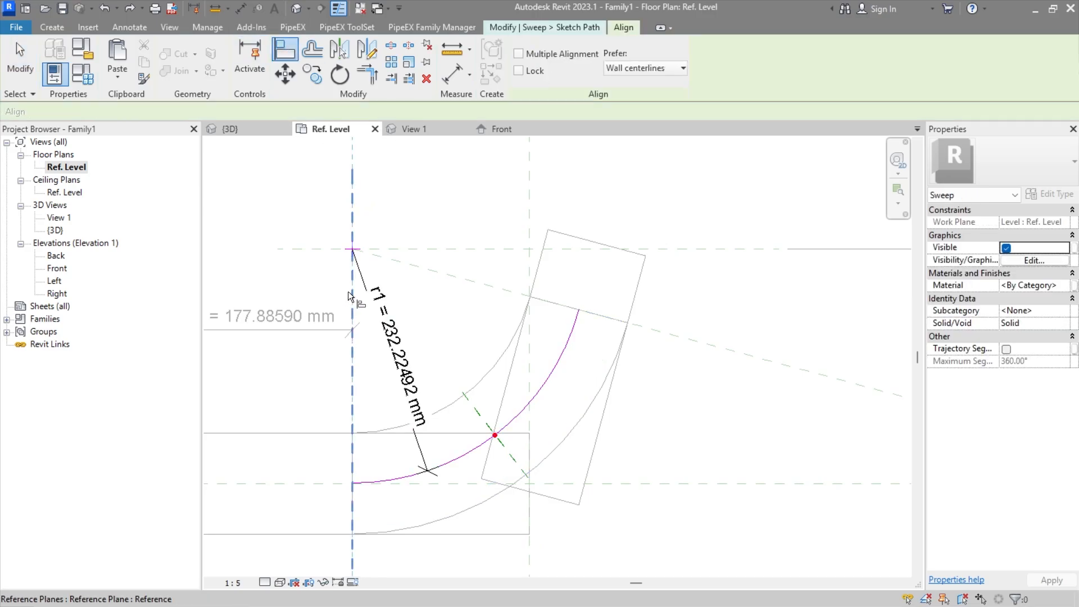
click(393, 249)
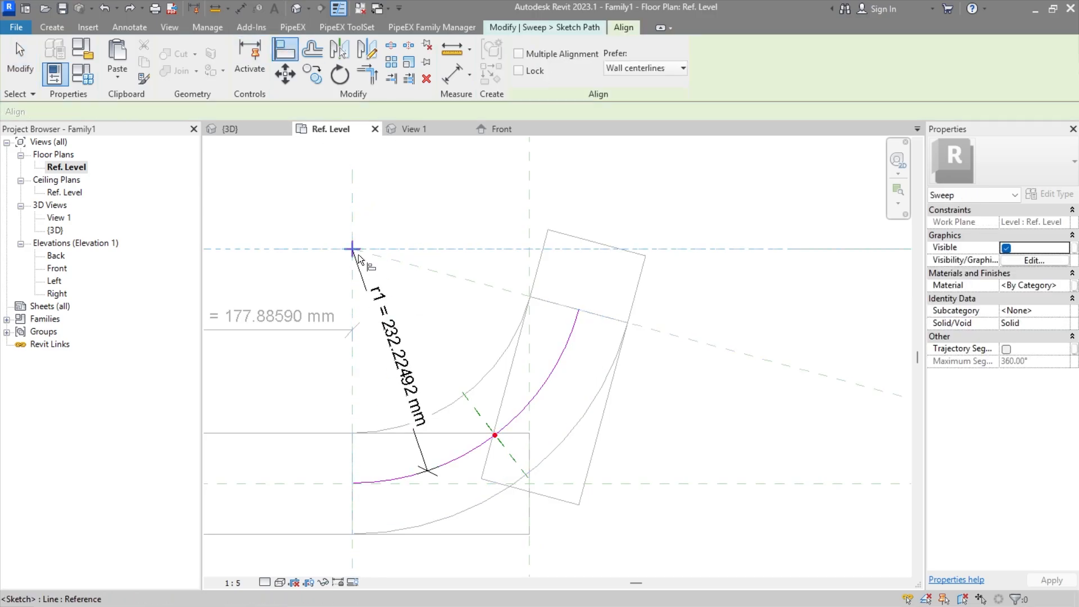
click(358, 254)
click(556, 224)
click(693, 339)
click(577, 312)
click(662, 308)
mouse_move(423, 471)
middle_down()
mouse_move(440, 348)
mouse_move(431, 466)
middle_up()
click(369, 453)
click(369, 362)
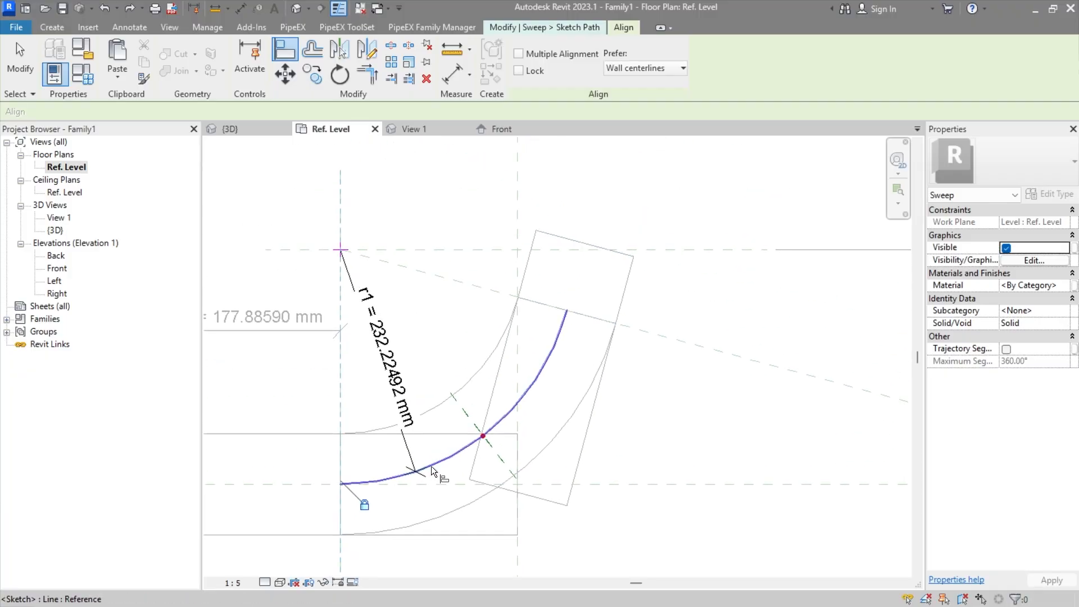
middle_drag(437, 332, 460, 379)
middle_drag(528, 272, 510, 238)
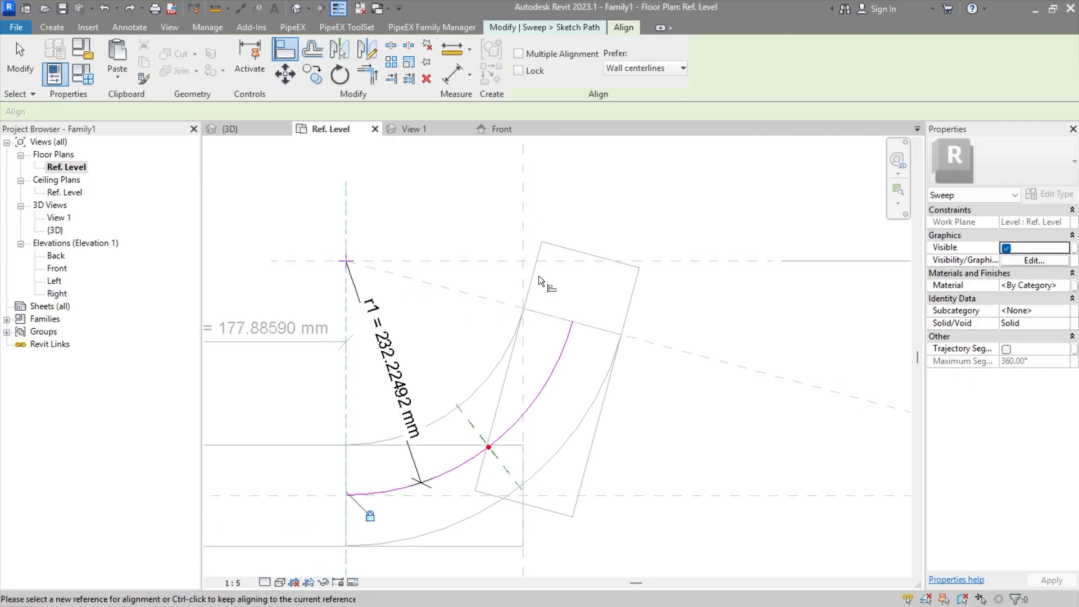
key(Escape)
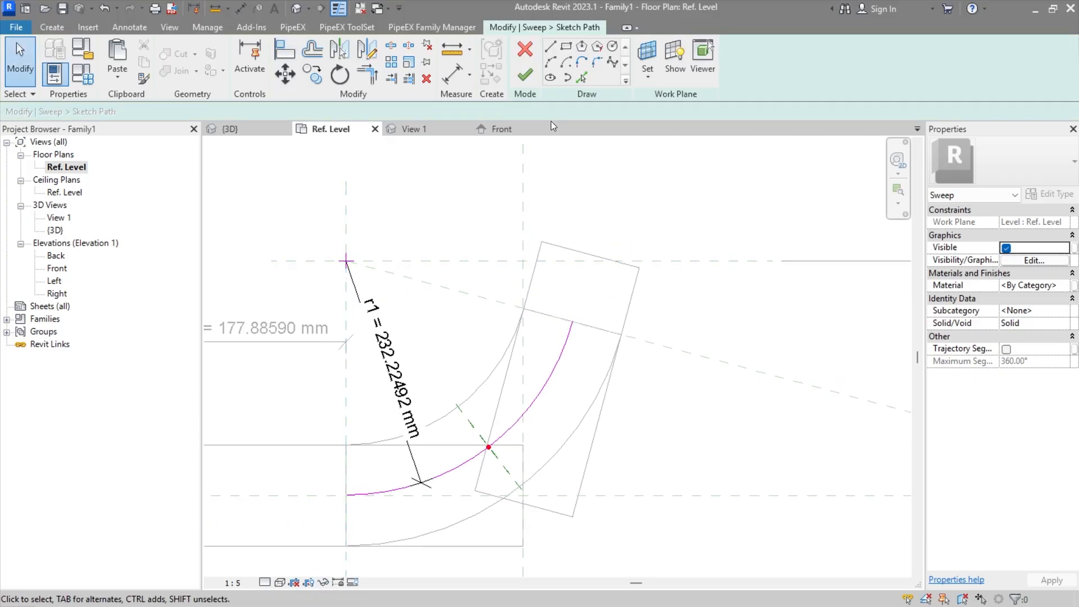
Step: Check the path arc's r1 radial dimension, and finish both the path sketch and the sweep edit
click(527, 79)
double_click(547, 393)
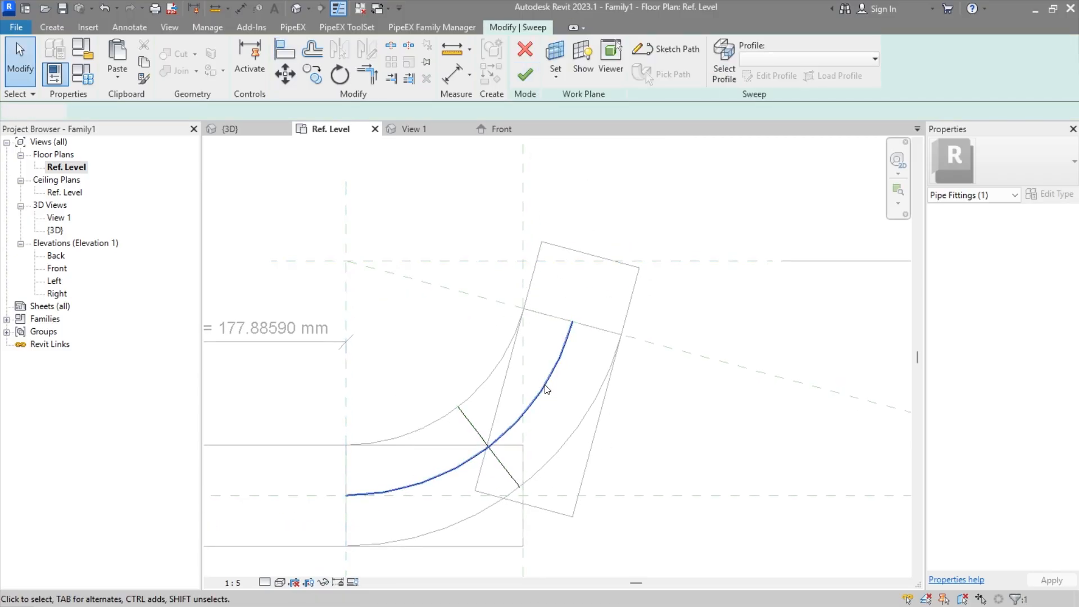
click(392, 380)
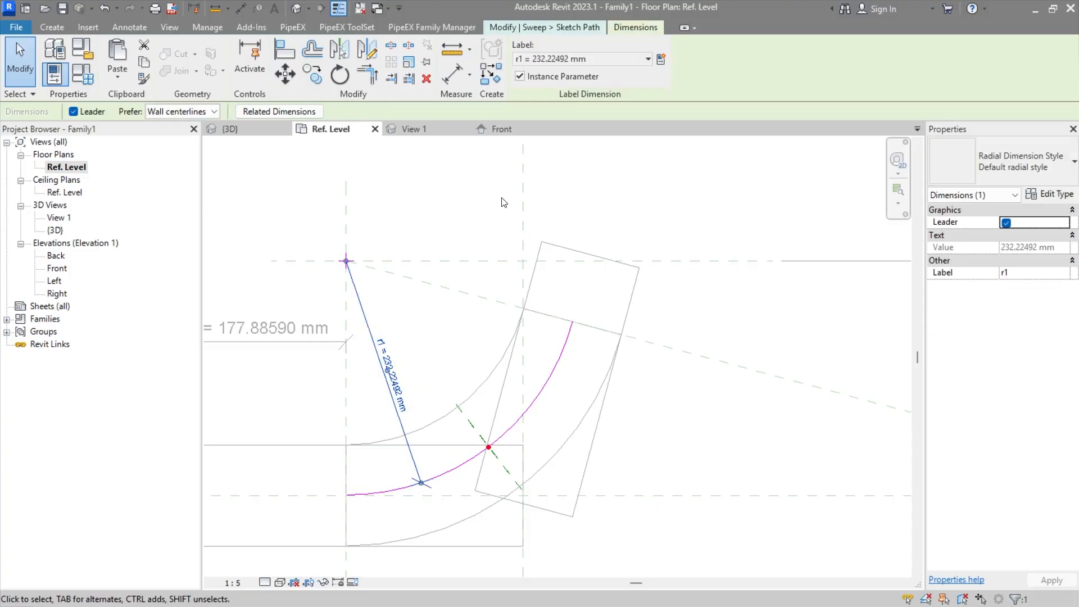
key(Escape)
click(528, 78)
click(528, 78)
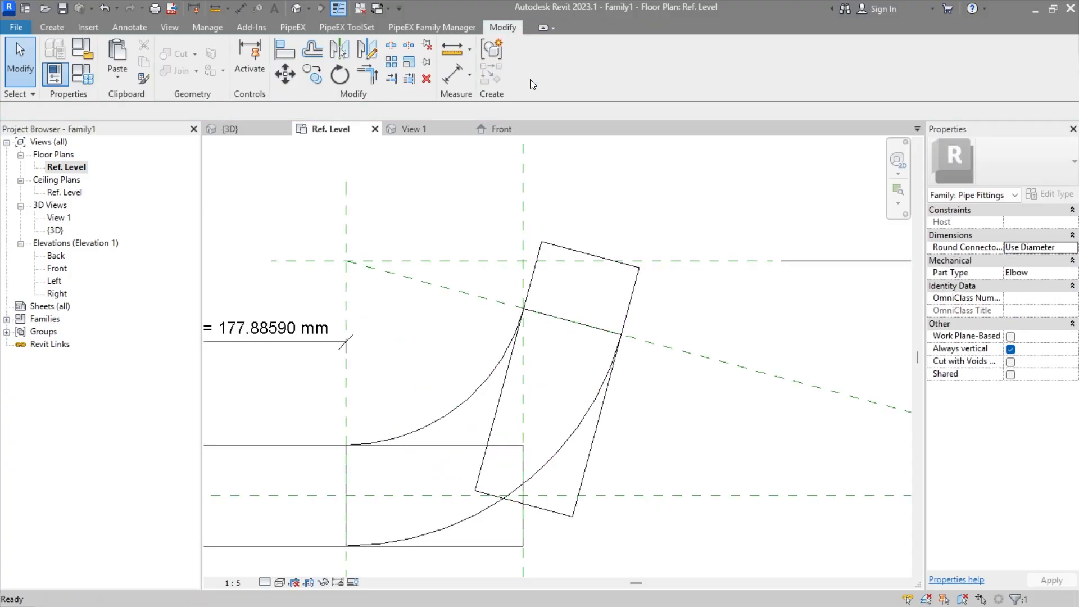
Step: Set the r1 parameter's formula to R + PiX_PPG_END1_DU / 2 in the family types and apply it
click(82, 73)
scroll(411, 285, down, 4)
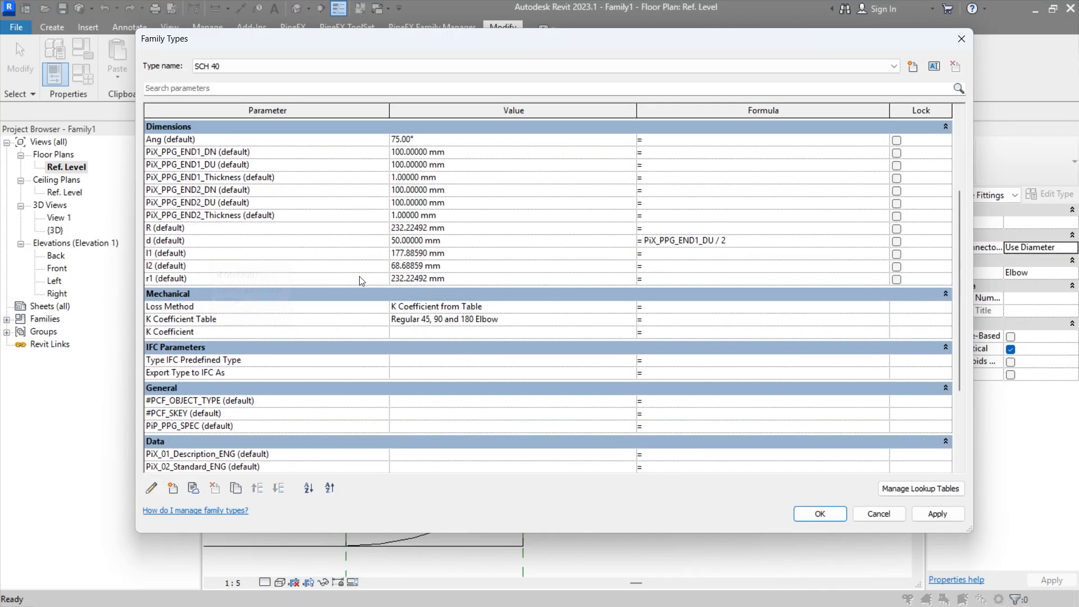
click(155, 229)
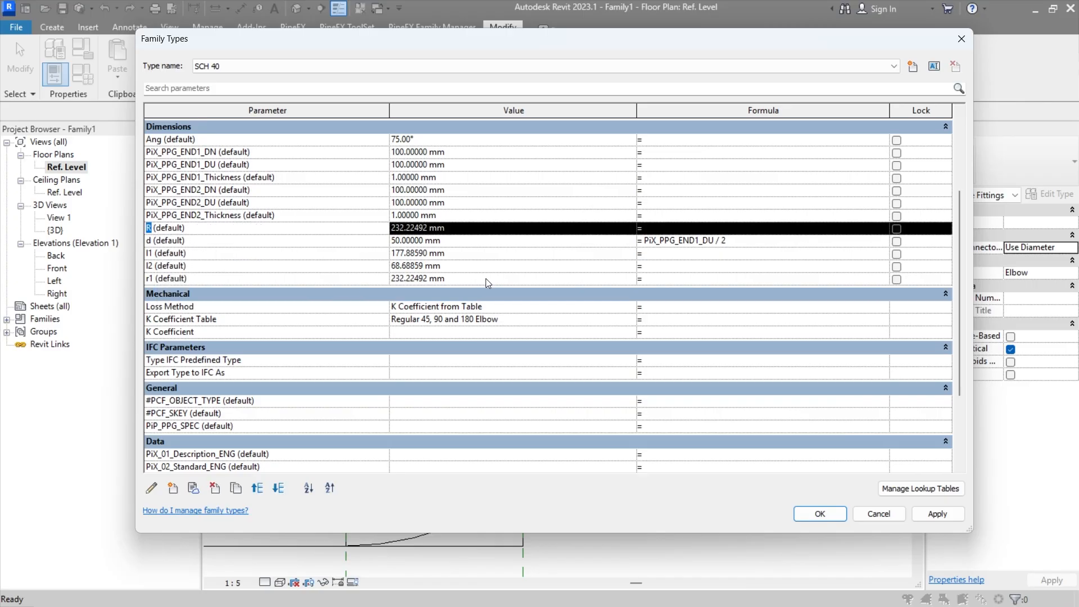
click(668, 278)
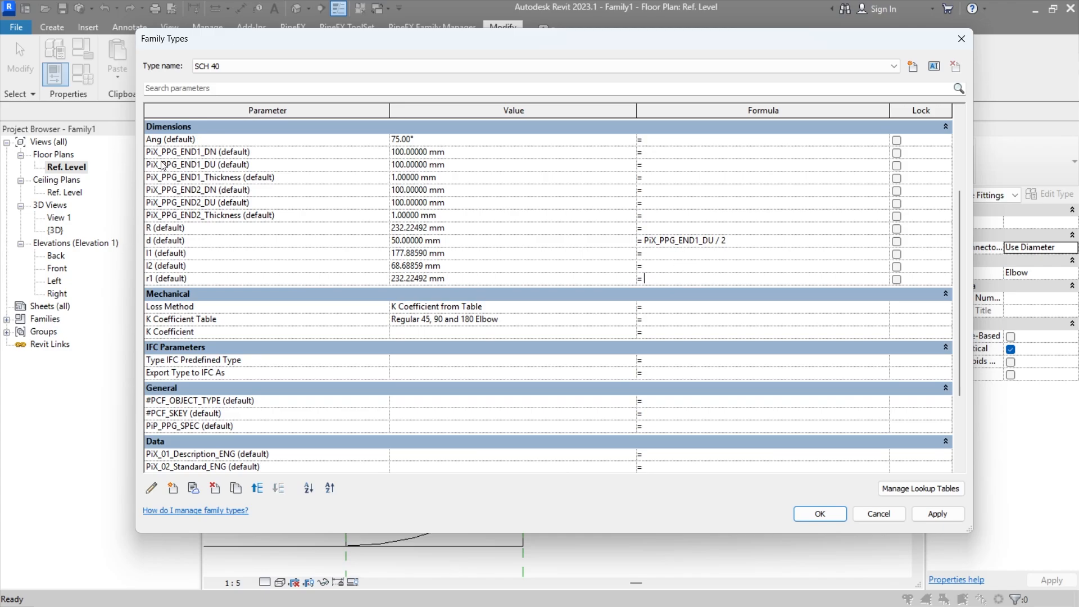
click(761, 243)
key(ctrl+c)
click(709, 281)
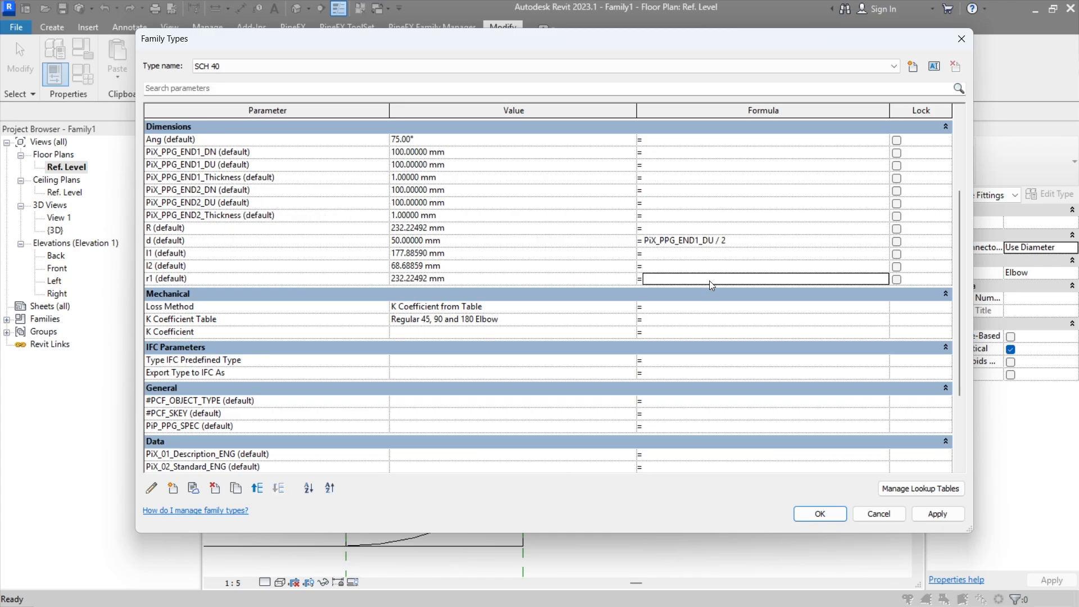
text(R+)
key(ctrl+v)
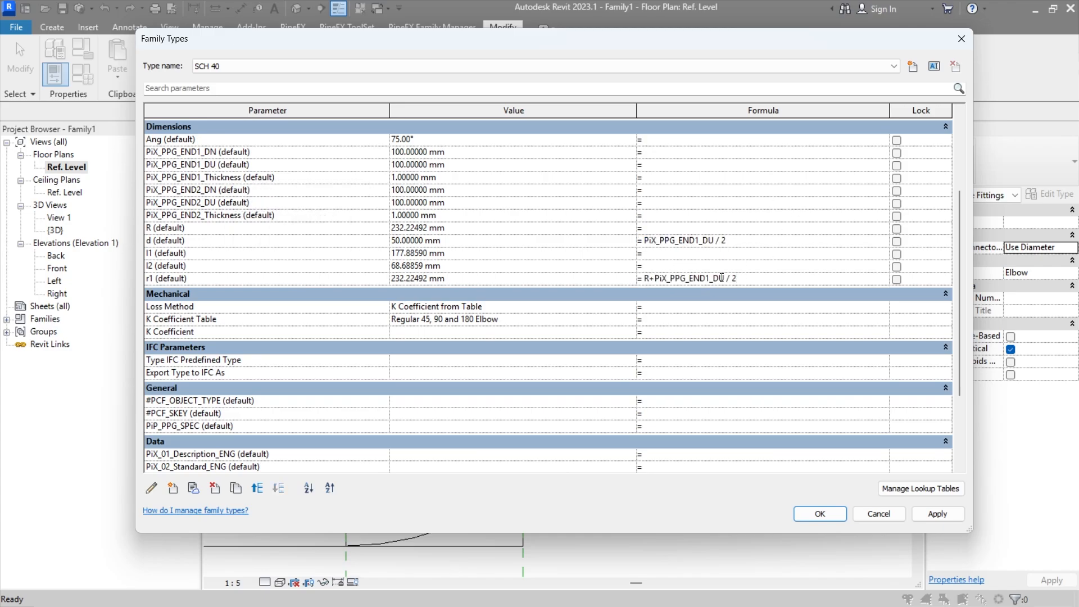
click(722, 267)
click(929, 515)
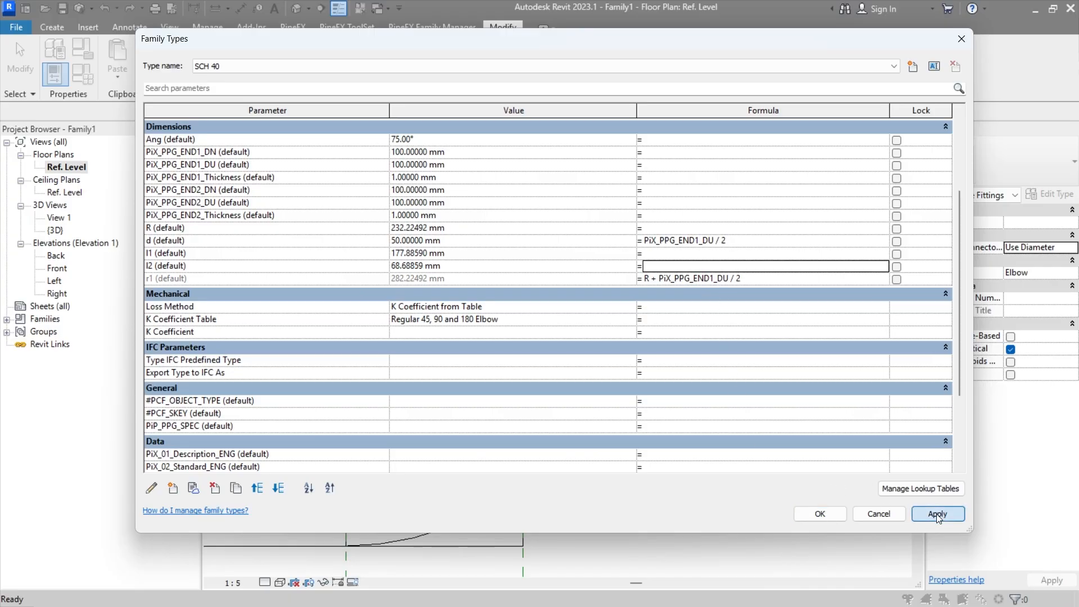
click(829, 516)
Step: Open the enlarged outer sweep's profile sketch for editing in 3D View: View 1
middle_drag(696, 459, 661, 405)
click(607, 369)
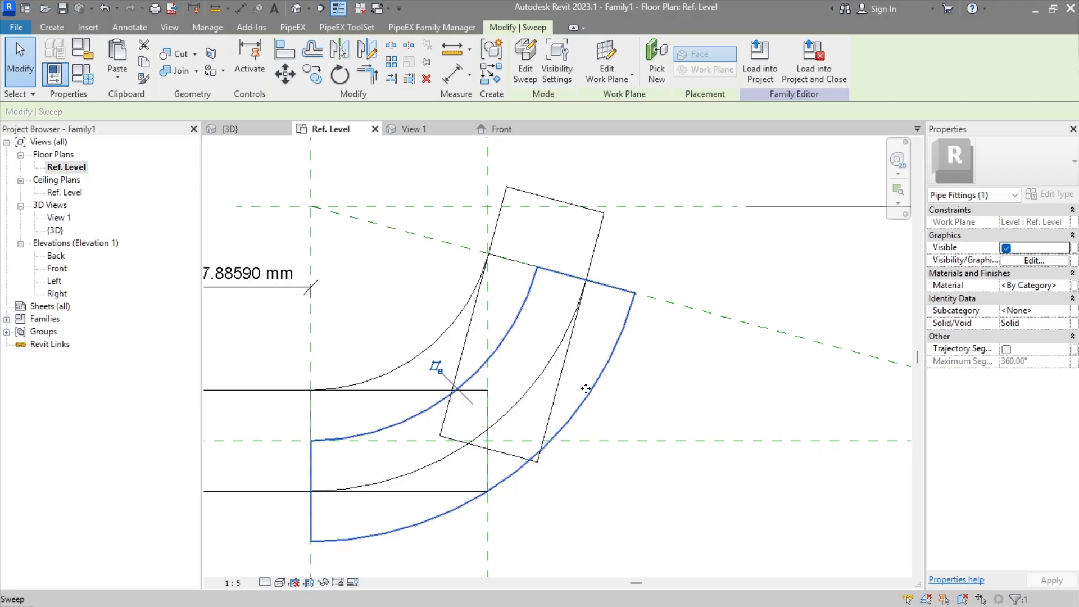
double_click(586, 388)
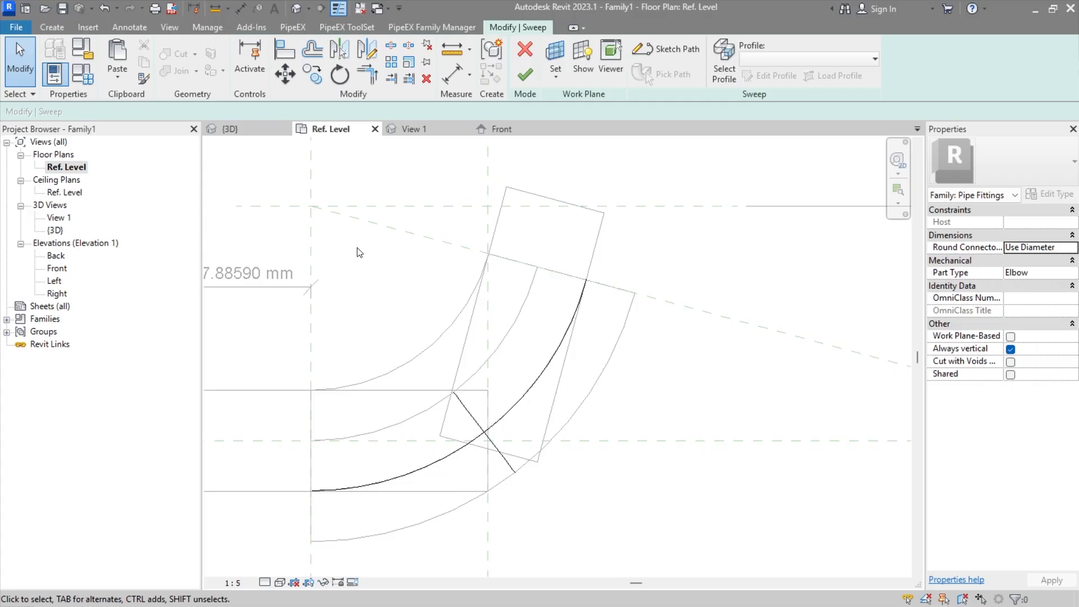
double_click(503, 456)
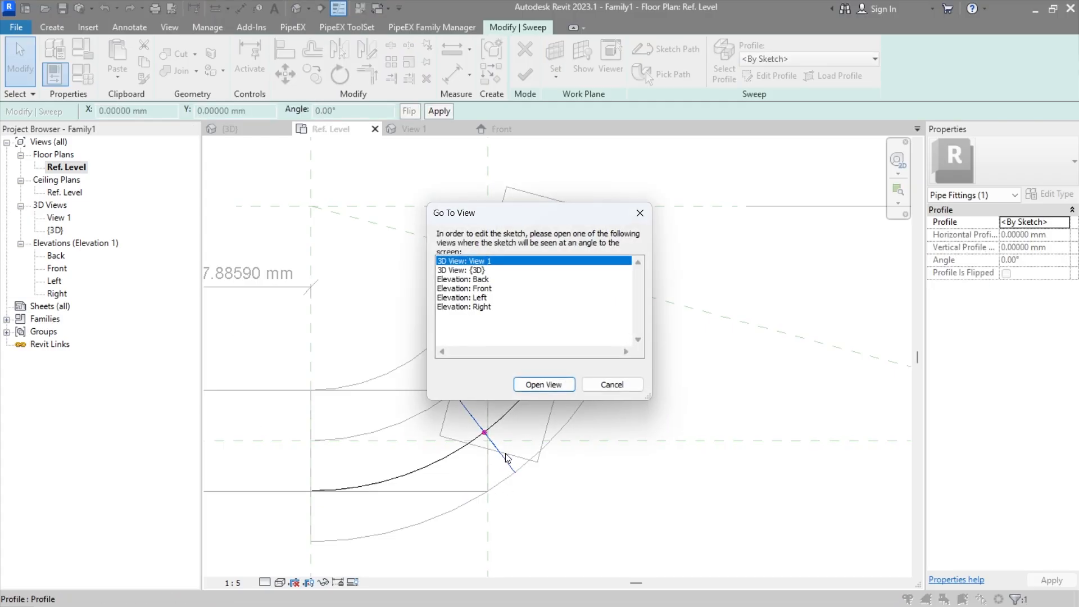
click(543, 386)
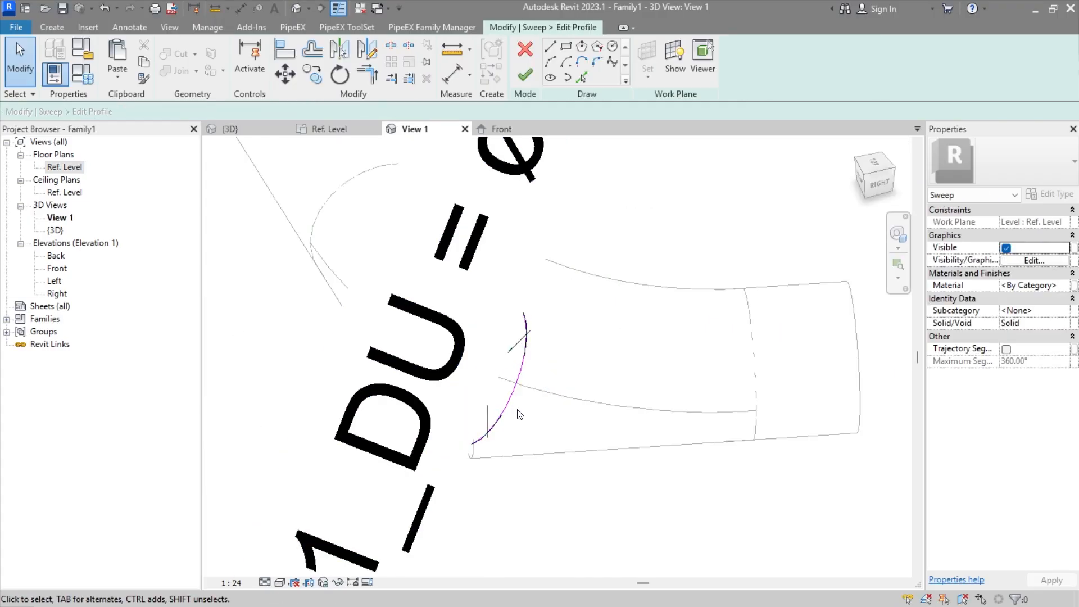
middle_drag(734, 417, 551, 326)
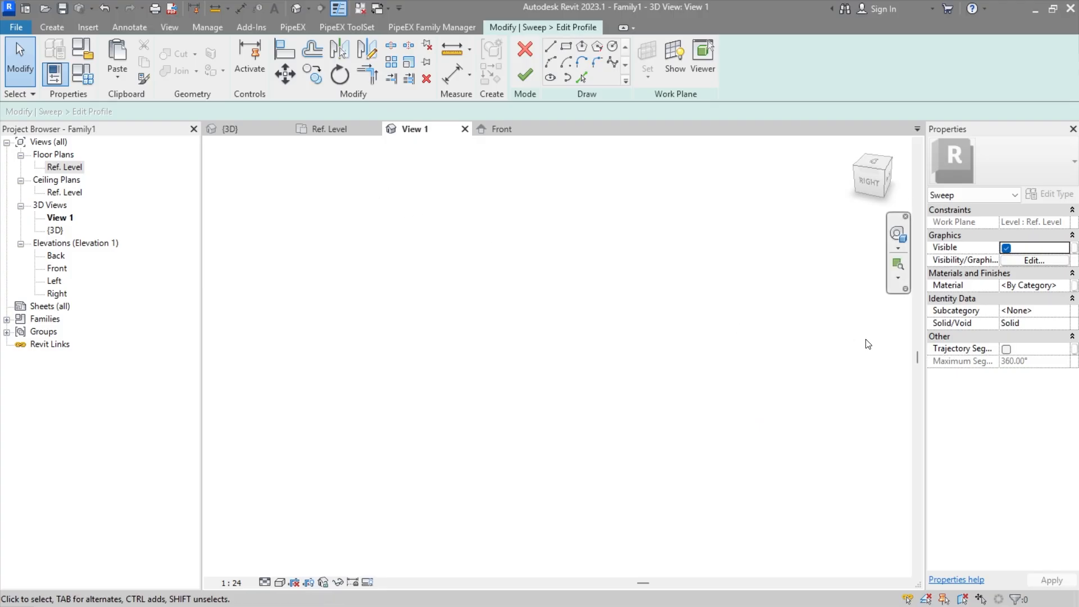
mouse_move(867, 342)
middle_down()
mouse_move(365, 365)
mouse_move(311, 531)
middle_up()
scroll(430, 354, up, 7)
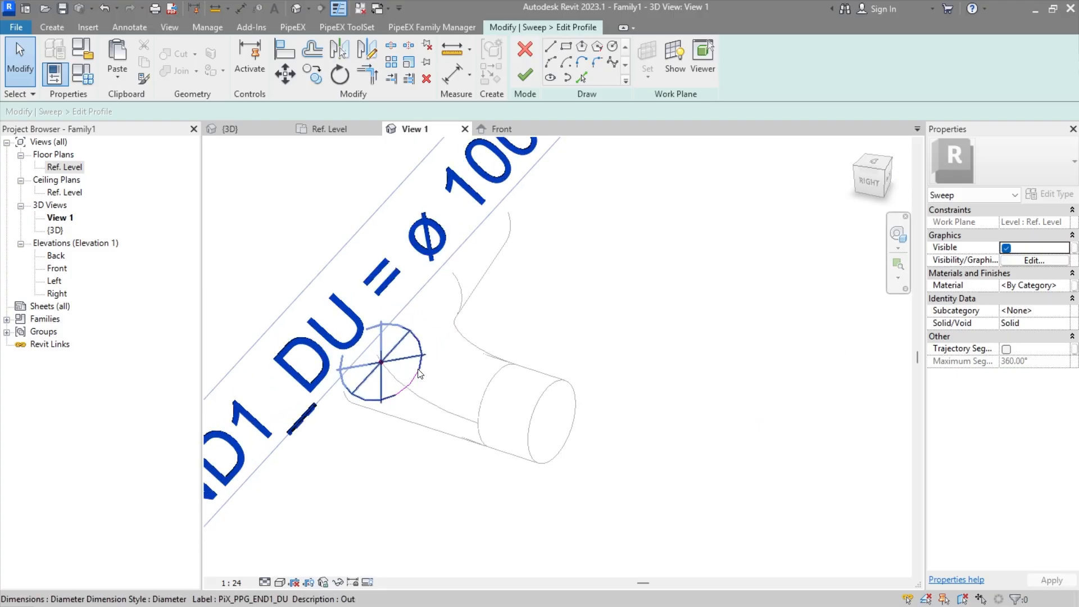
Step: Relabel the profile circle's diameter dimension with a new instance family parameter named d1
click(417, 379)
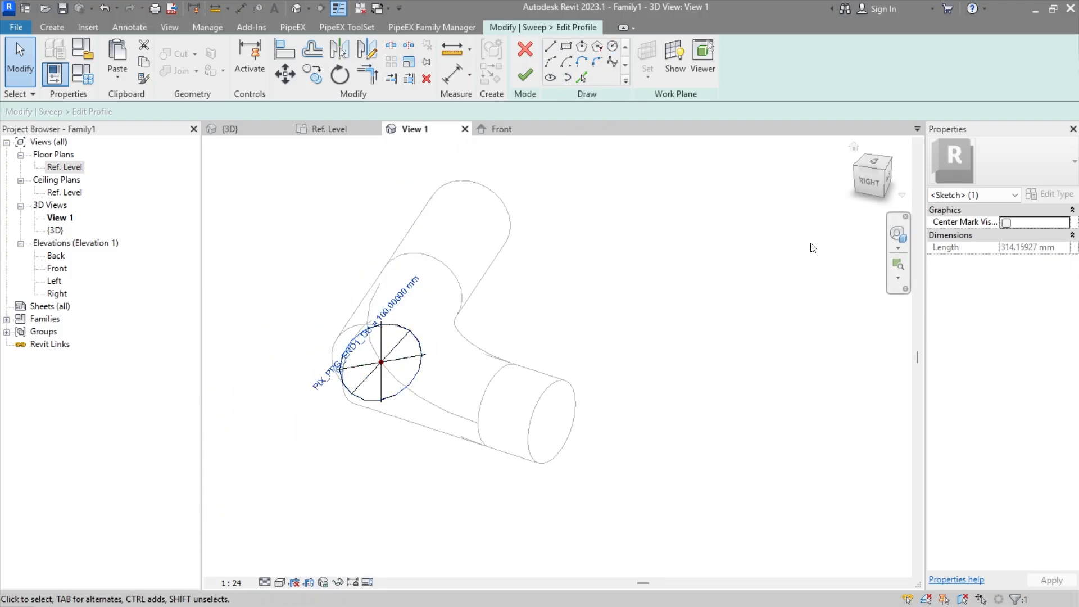
click(399, 360)
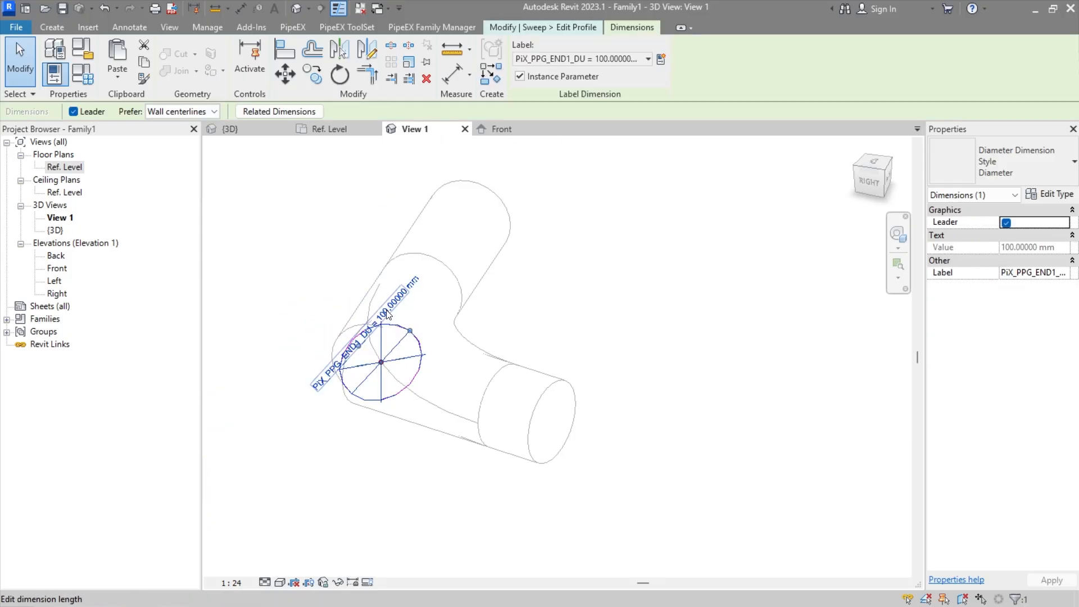
click(661, 59)
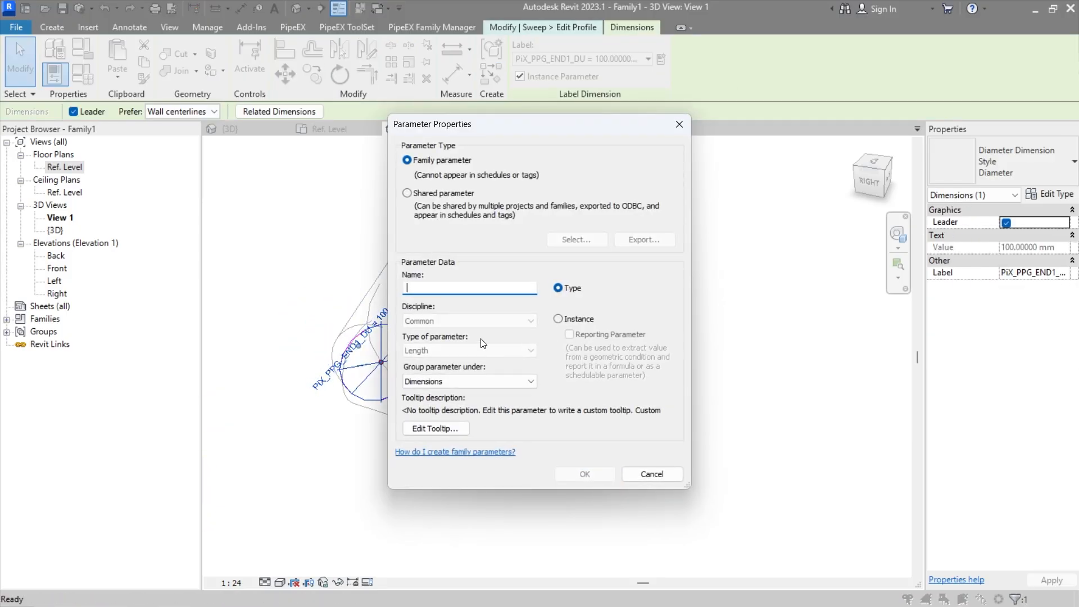
text(d1)
click(564, 320)
click(584, 473)
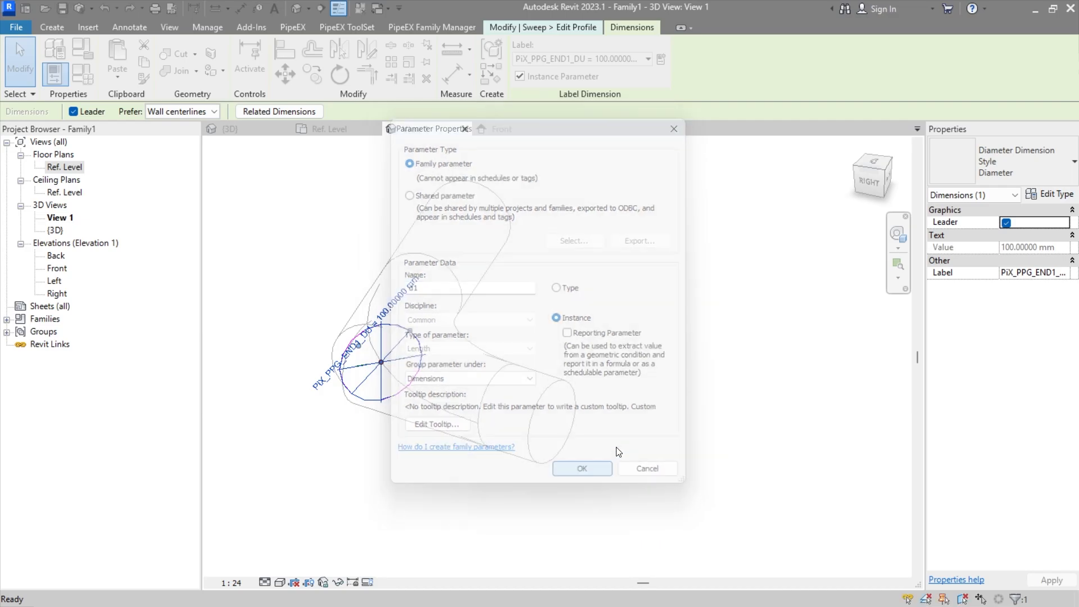
click(647, 311)
Step: Set the d1 parameter's formula to twice PiX_PPG_END1_DU, for a 200 mm profile diameter
click(89, 80)
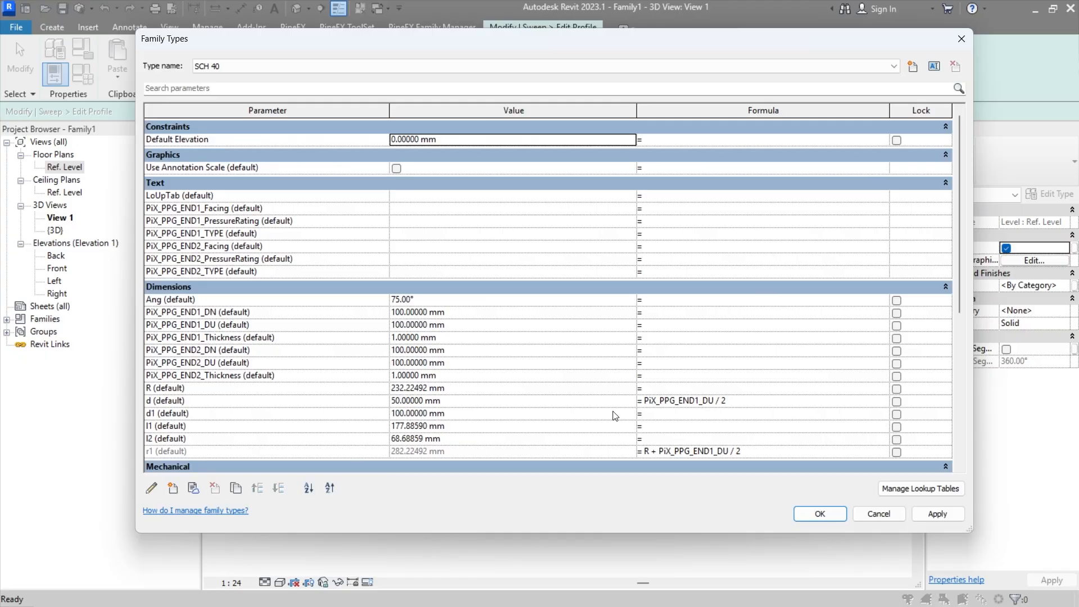
click(712, 400)
double_click(713, 400)
key(ctrl+c)
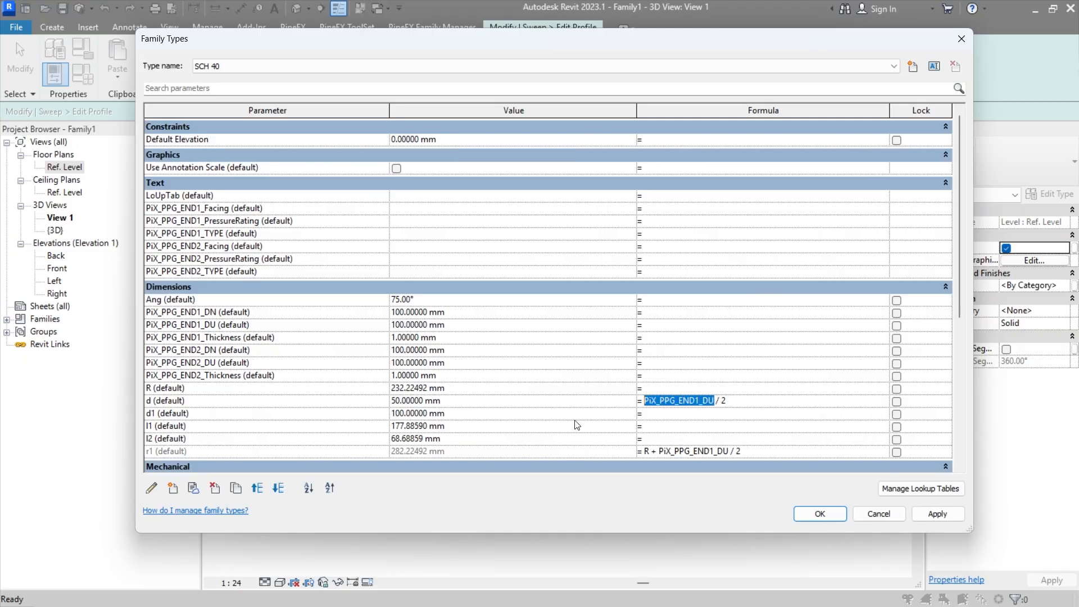
click(650, 416)
key(ctrl+v)
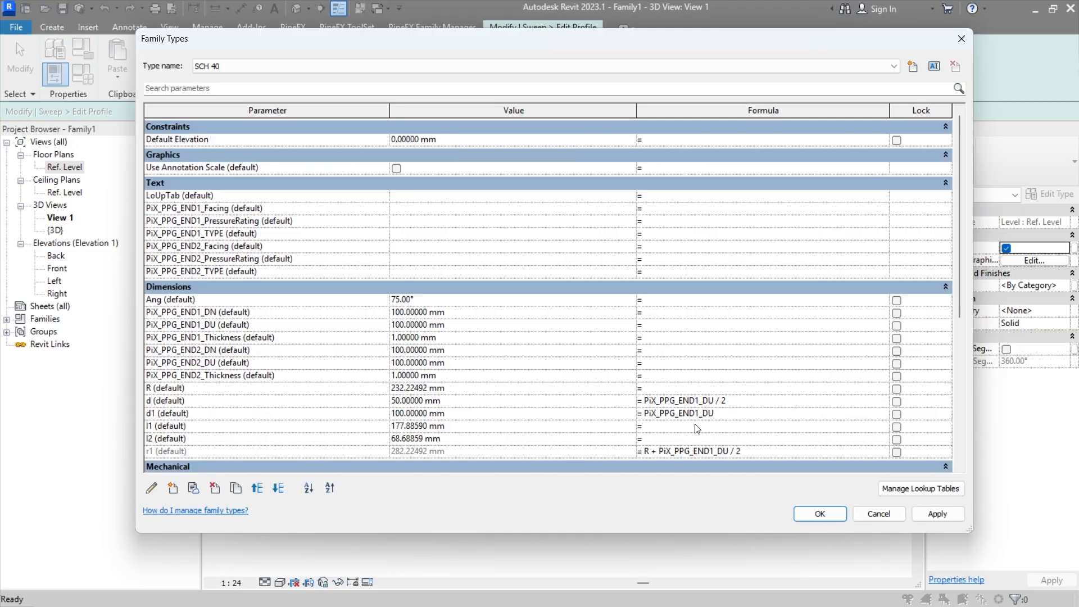
key(Tab)
click(821, 518)
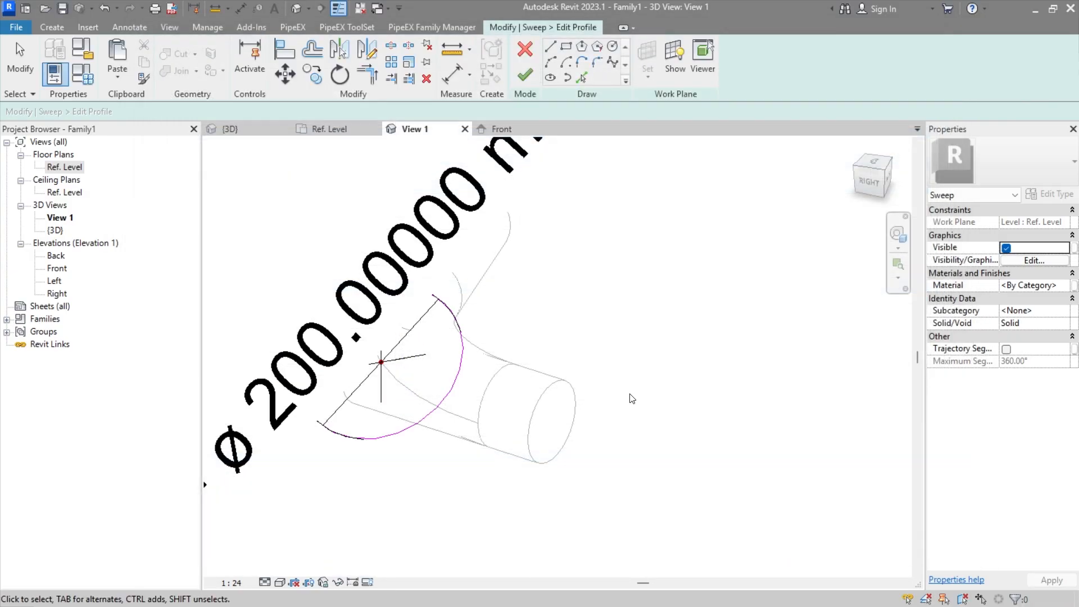
Step: Finish the profile sketch and the outer sweep, and return to the Ref. Level floor plan
click(525, 82)
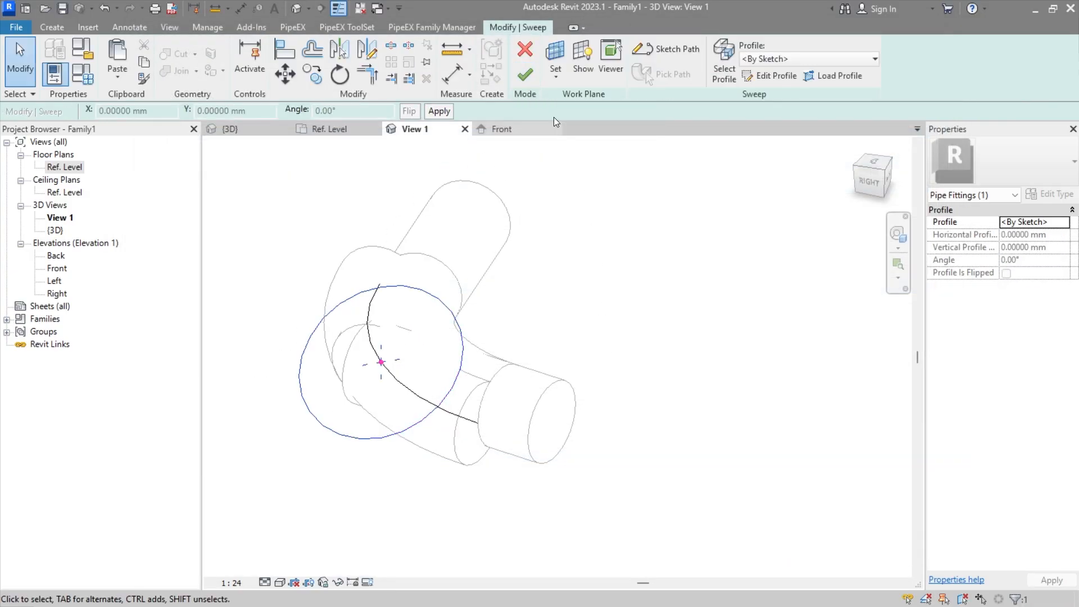
click(527, 79)
click(633, 246)
Step: Examine the outer sweep against the inner elbow sweep and reference planes, and check the dimensions in the angled end revolve's sketch
shift+middle_drag(565, 302, 511, 361)
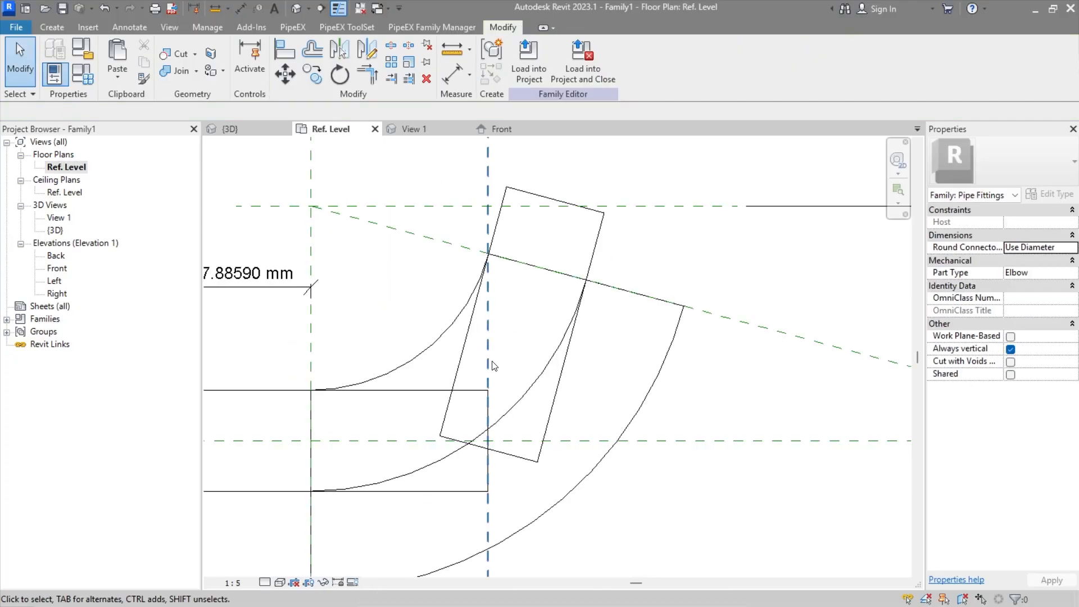
middle_drag(492, 365, 574, 358)
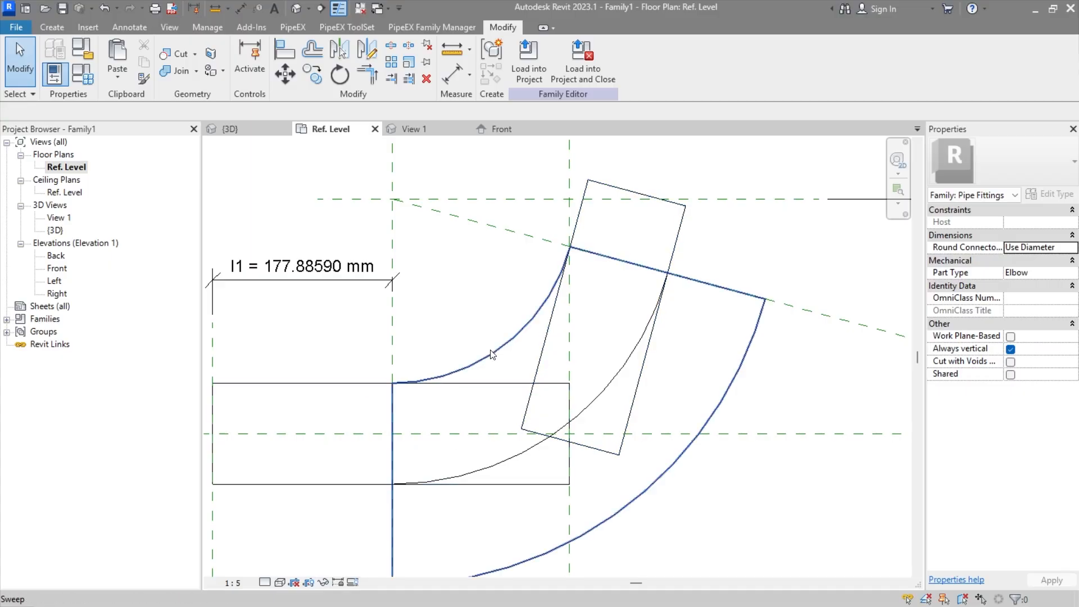
middle_drag(661, 427, 599, 413)
scroll(588, 357, down, 1)
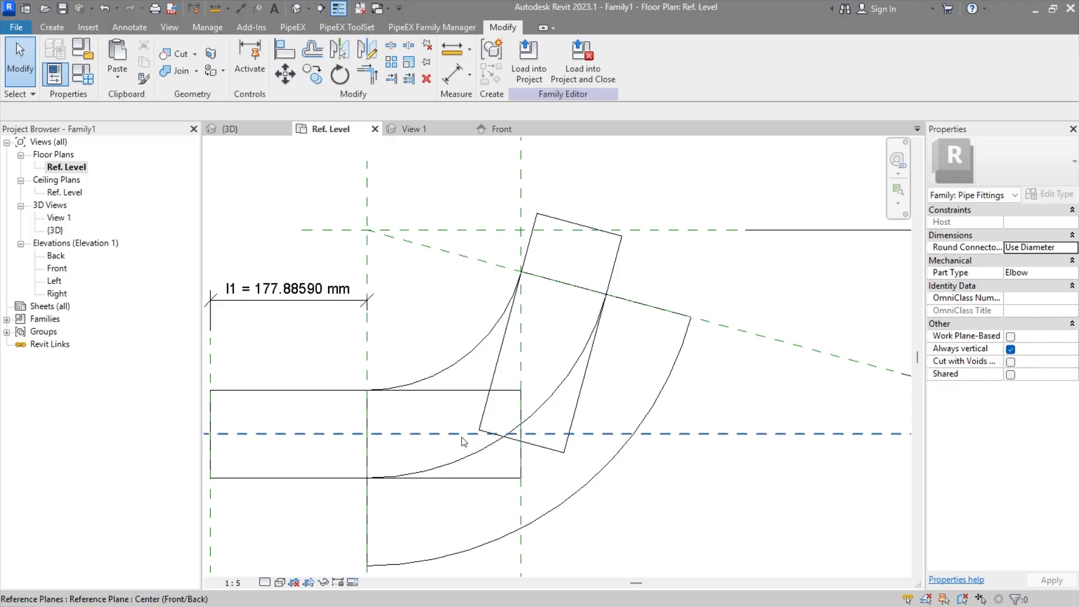
middle_drag(439, 421, 453, 438)
middle_drag(526, 351, 531, 372)
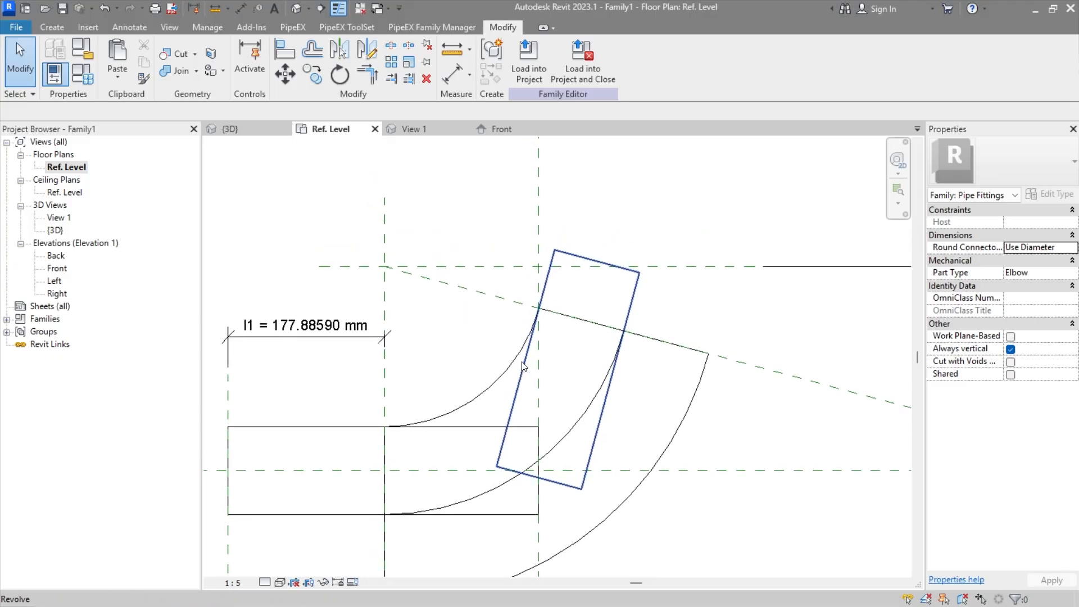
middle_drag(430, 385, 475, 410)
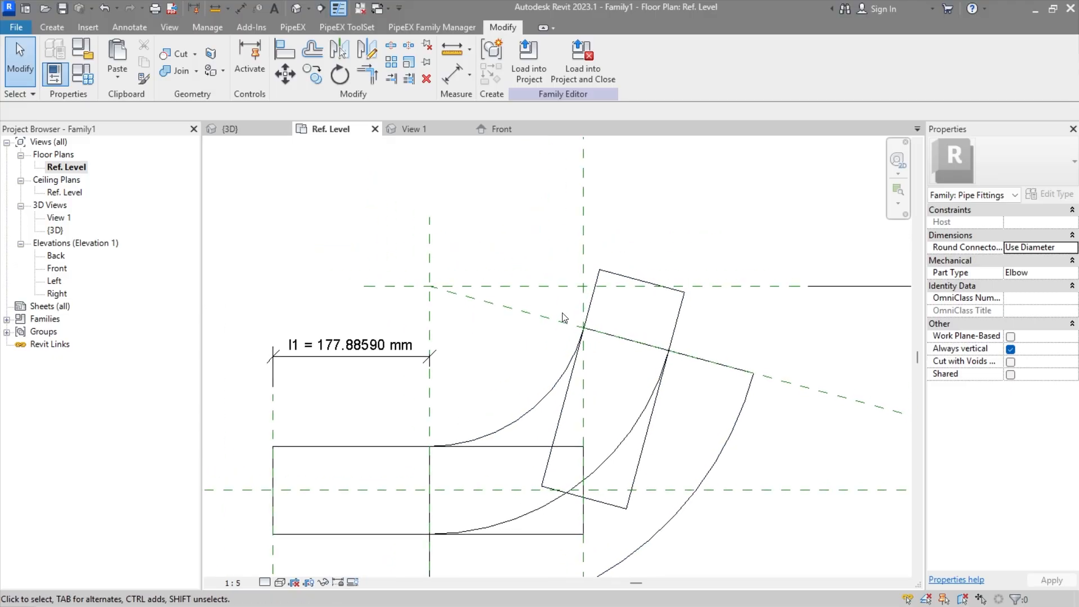
double_click(597, 314)
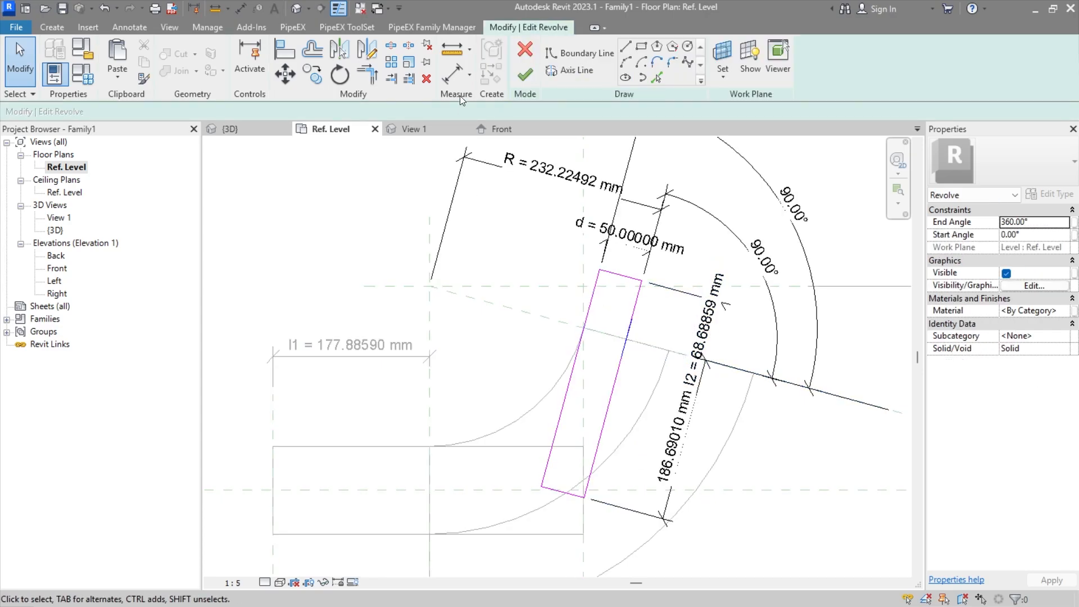
click(535, 83)
click(493, 348)
middle_drag(492, 422, 498, 366)
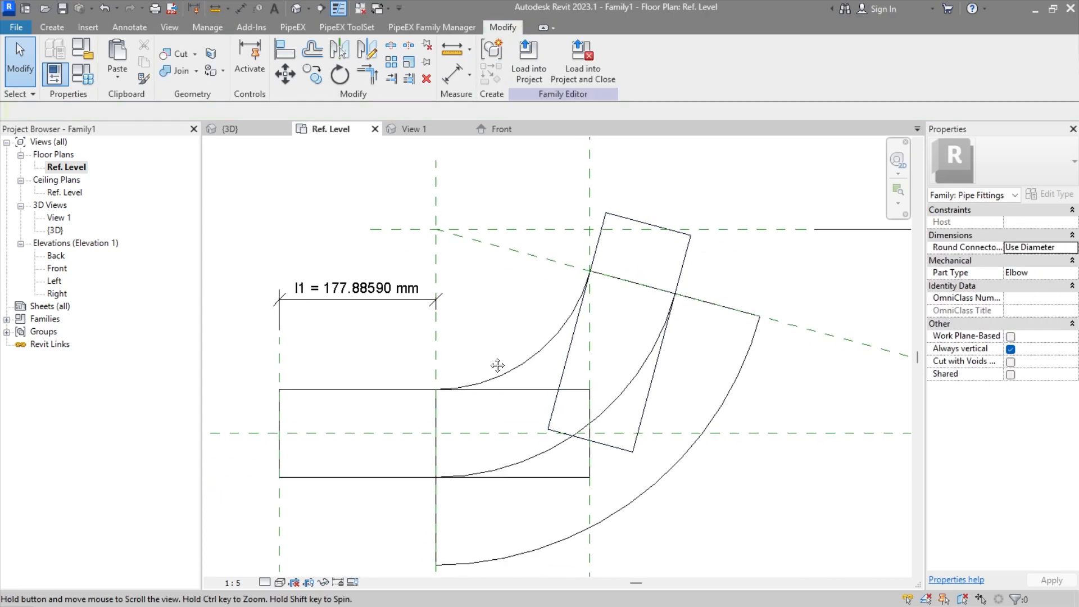
Step: Select the larger outer sweep in the floor plan
middle_drag(654, 449, 593, 414)
click(612, 440)
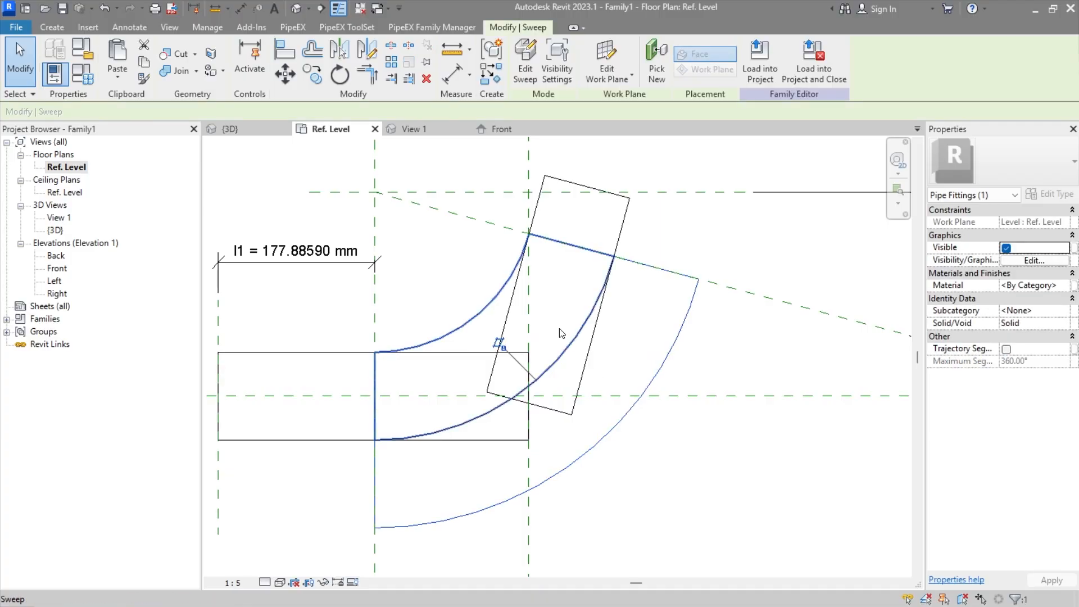
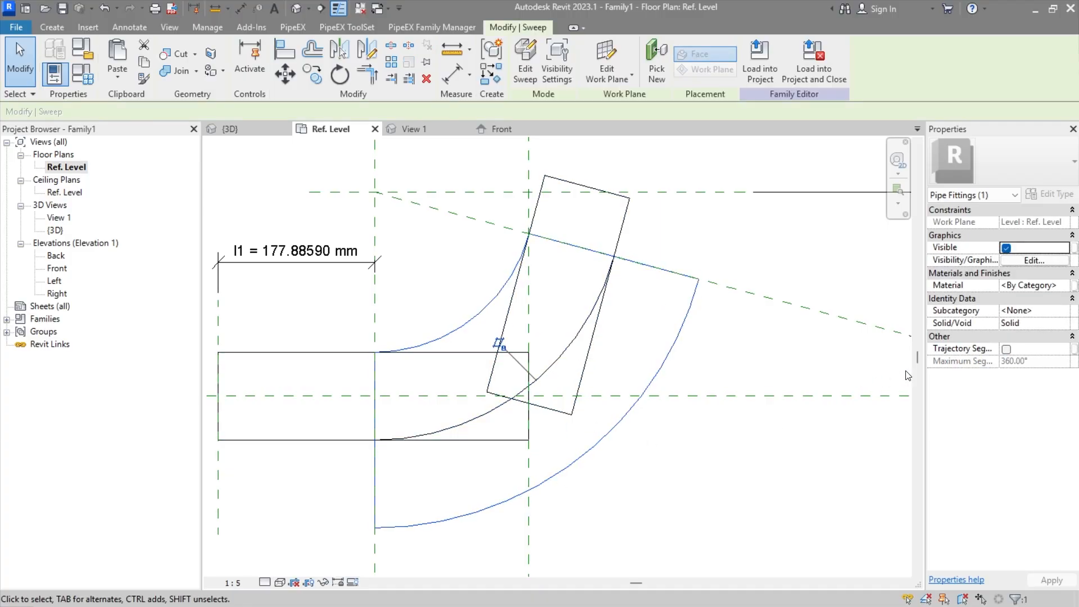
Step: Change the larger outer sweep from solid to void
click(1064, 328)
click(1008, 346)
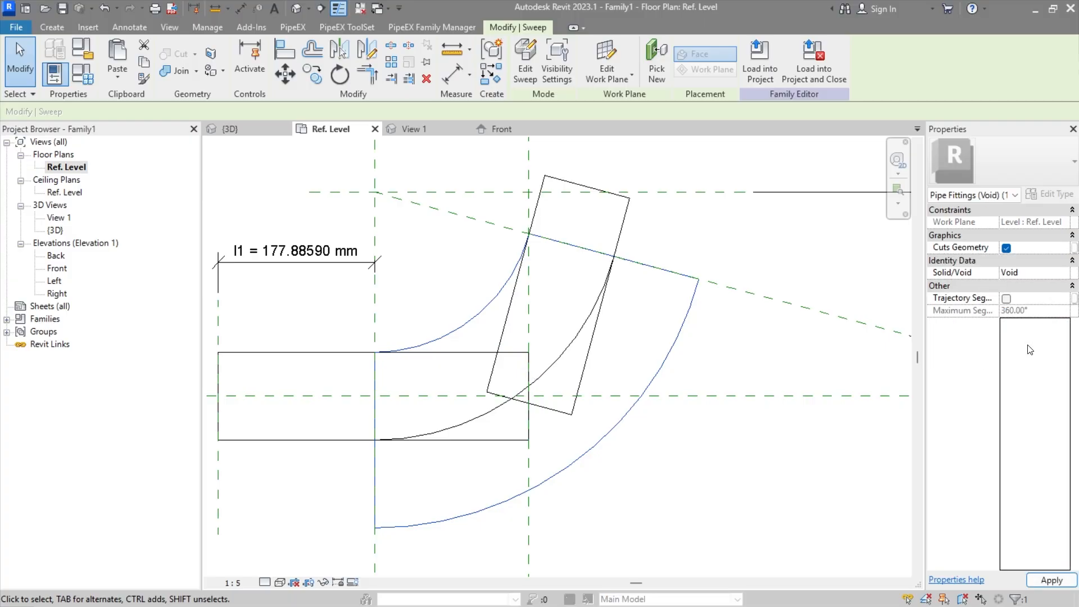
key(Escape)
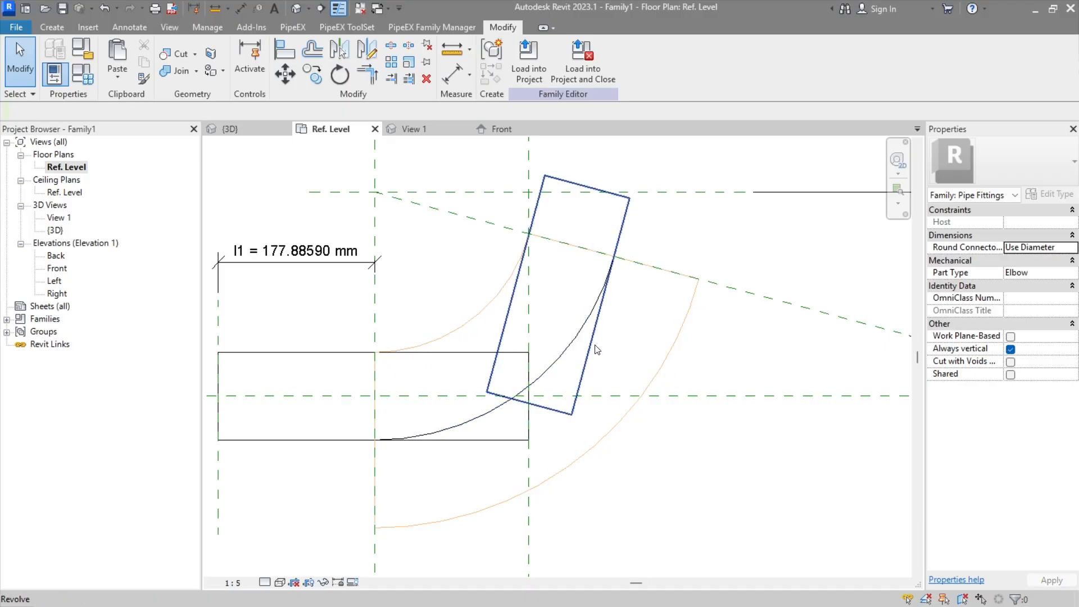
click(680, 356)
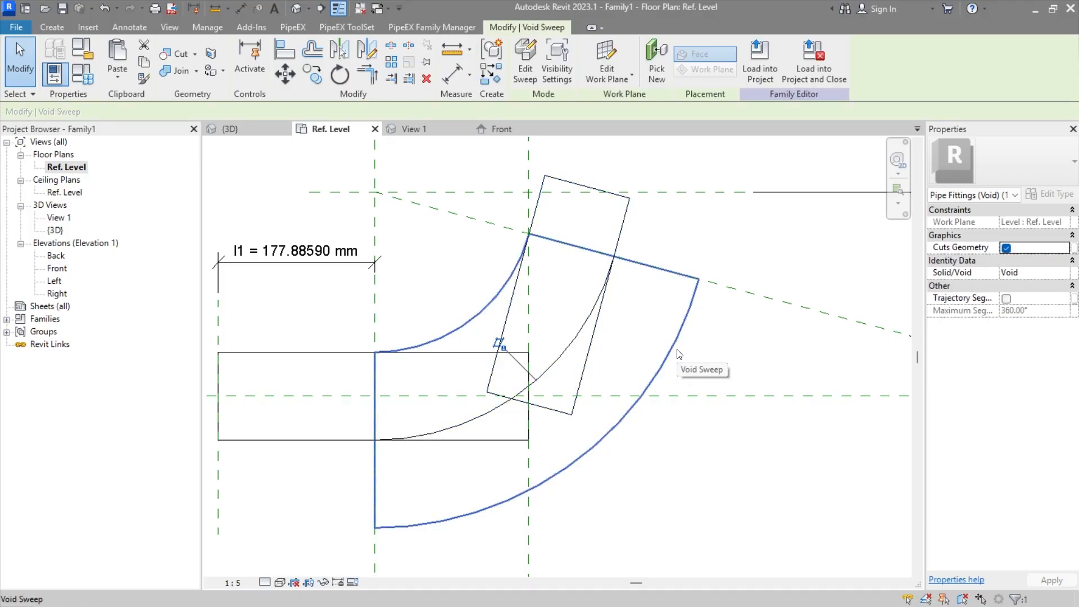
key(Escape)
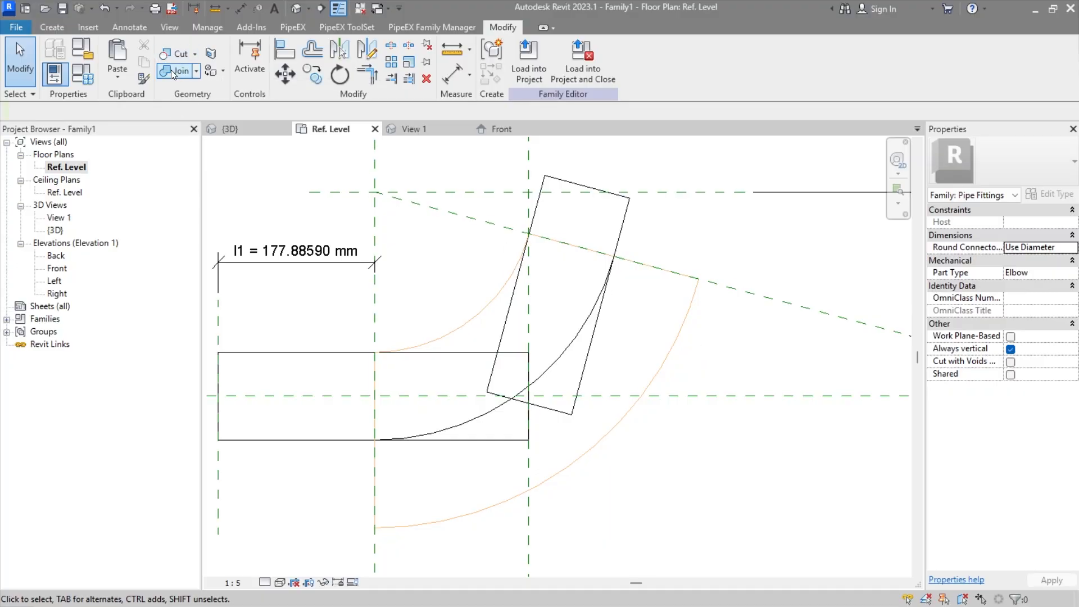
Step: Cut the angled end revolve and the straight end revolve with the outer void sweep
click(177, 55)
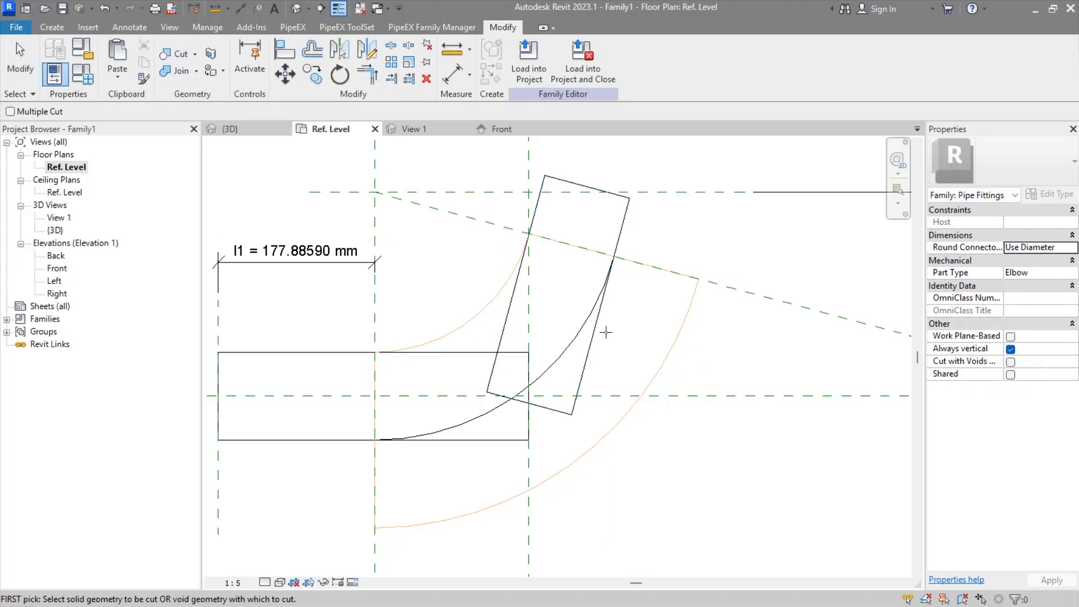
click(582, 353)
click(669, 349)
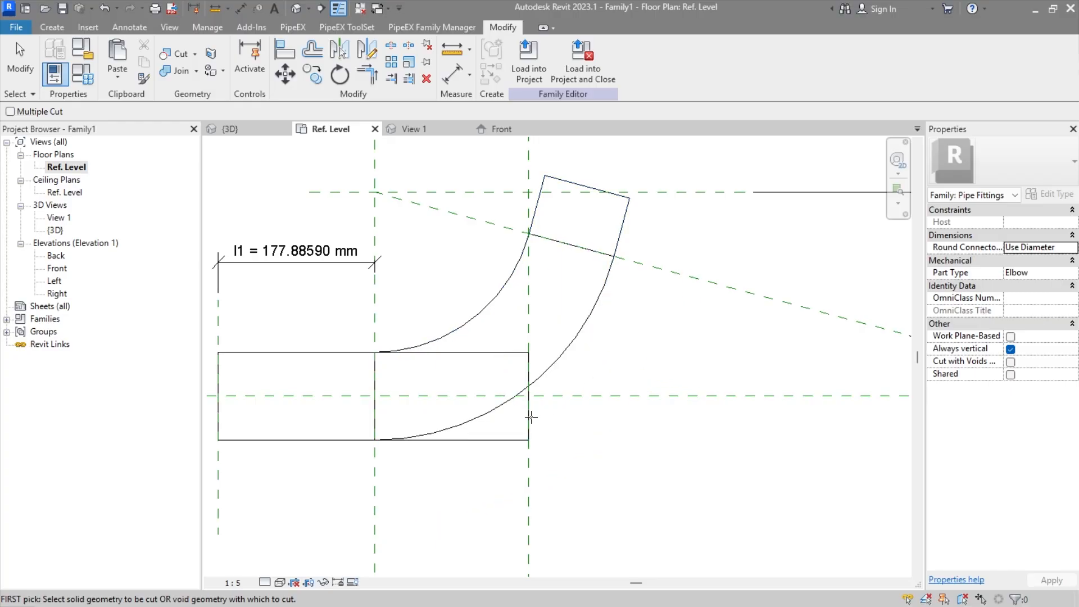
click(441, 440)
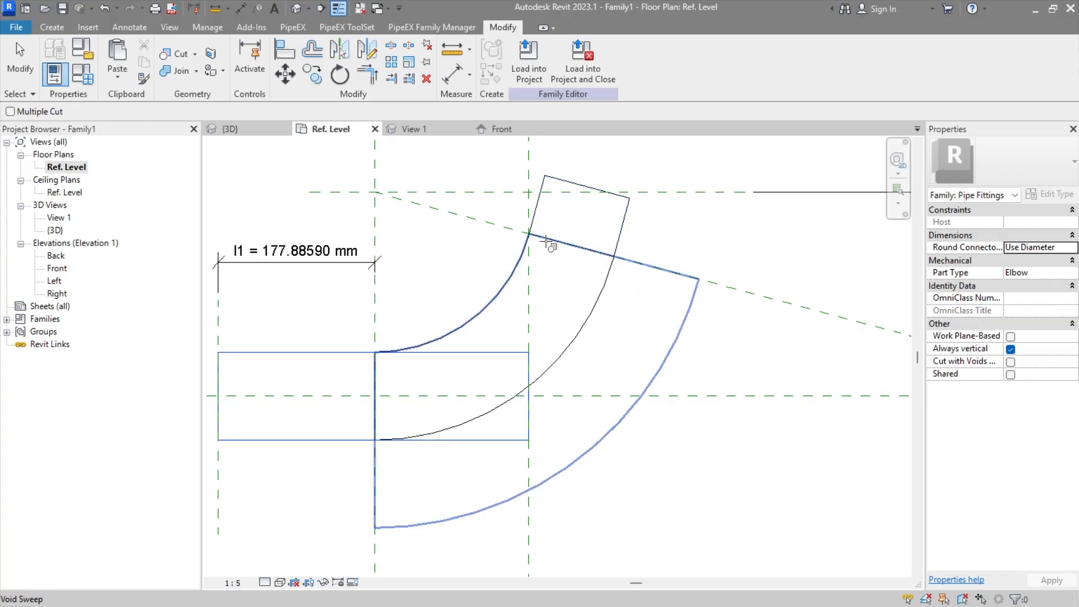
click(552, 259)
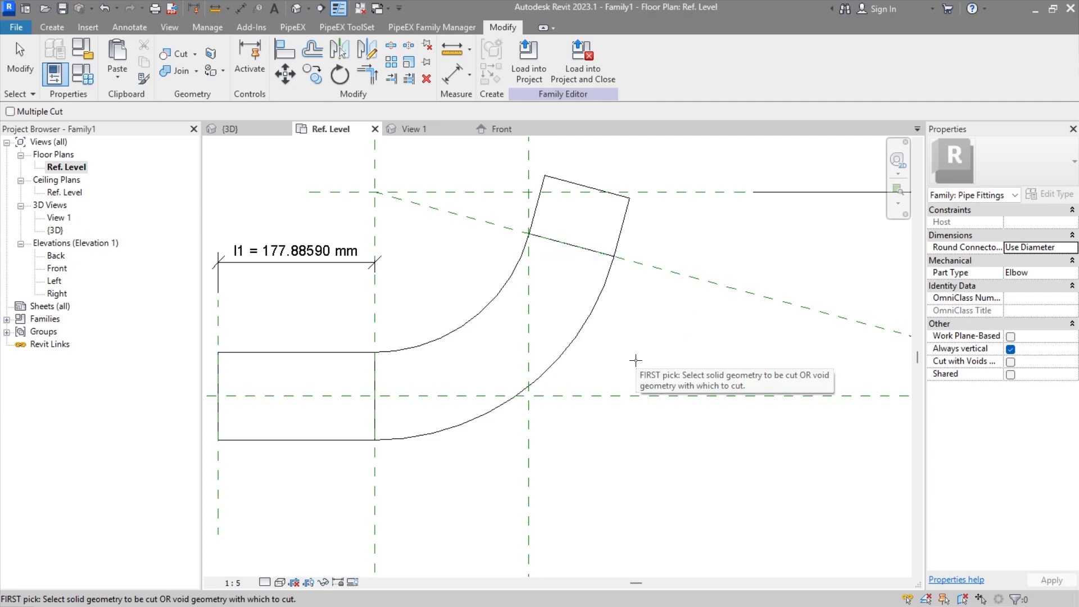
key(Escape)
Step: Inspect the cut elbow in the floor plan and close all views except Ref. Level
scroll(628, 343, down, 2)
middle_drag(628, 343, 535, 396)
scroll(657, 387, down, 1)
middle_drag(551, 433, 575, 403)
scroll(367, 363, up, 1)
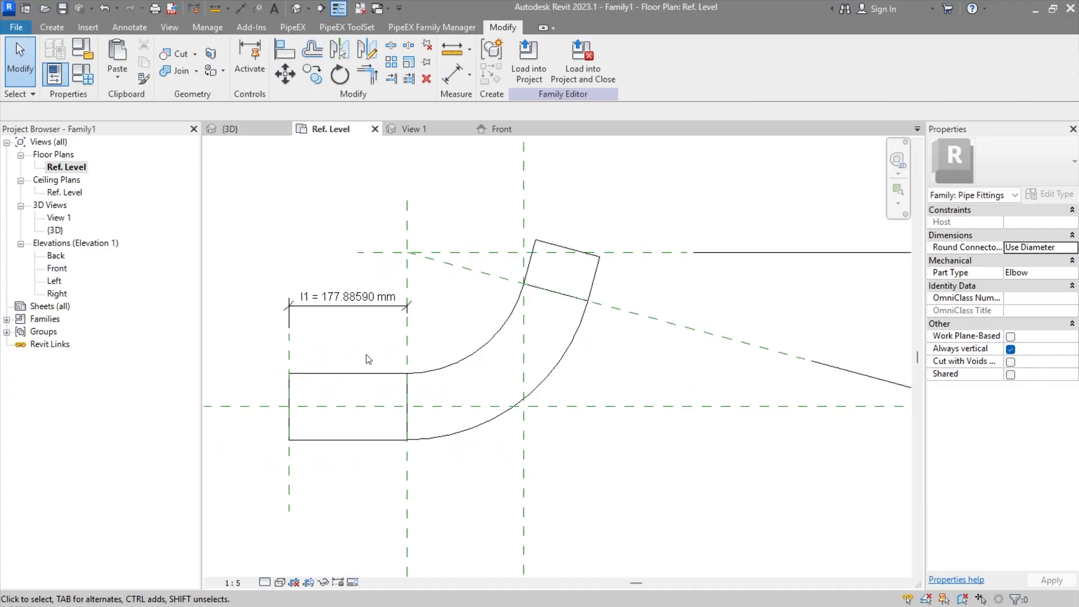
scroll(365, 355, up, 1)
middle_drag(459, 366, 449, 397)
middle_drag(443, 364, 497, 375)
scroll(629, 295, up, 1)
middle_drag(453, 329, 437, 283)
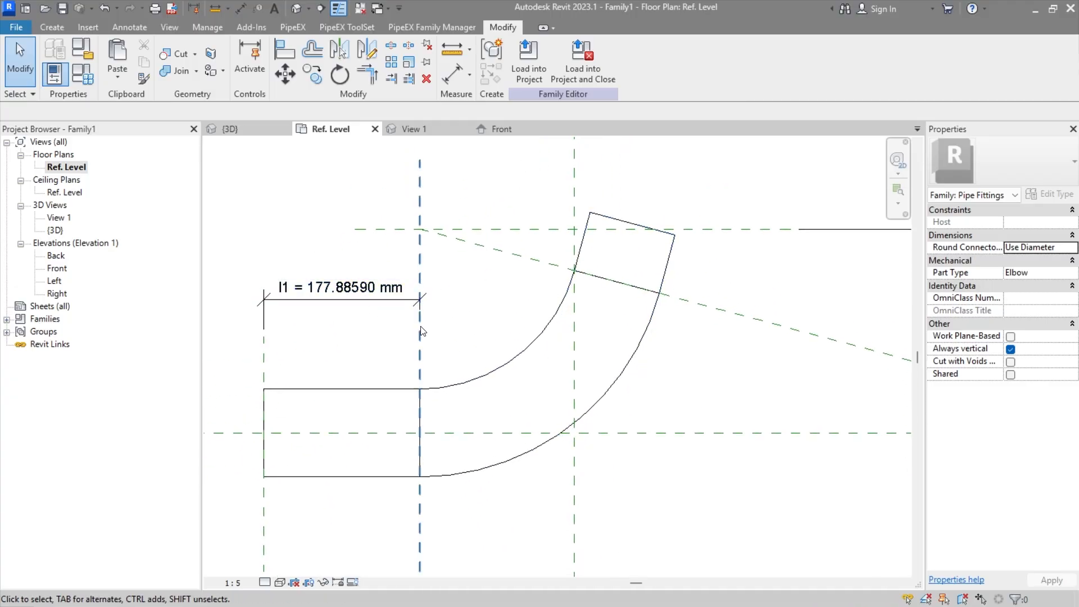
middle_drag(432, 339, 483, 344)
click(360, 8)
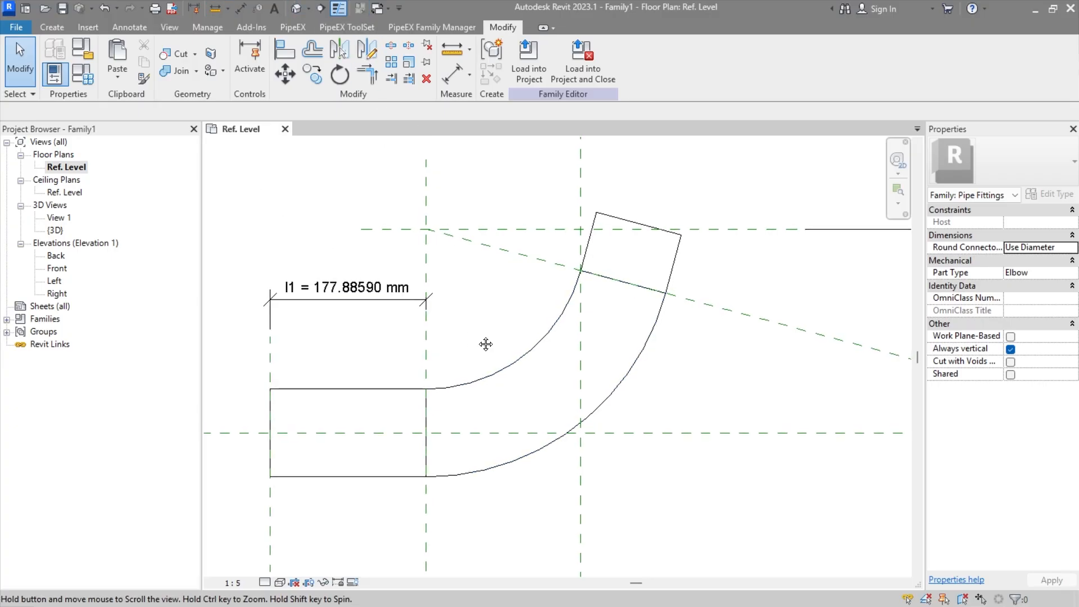
Step: Try setting the Ang parameter to 45°, removing the conflicting constraints and dimension references
click(83, 73)
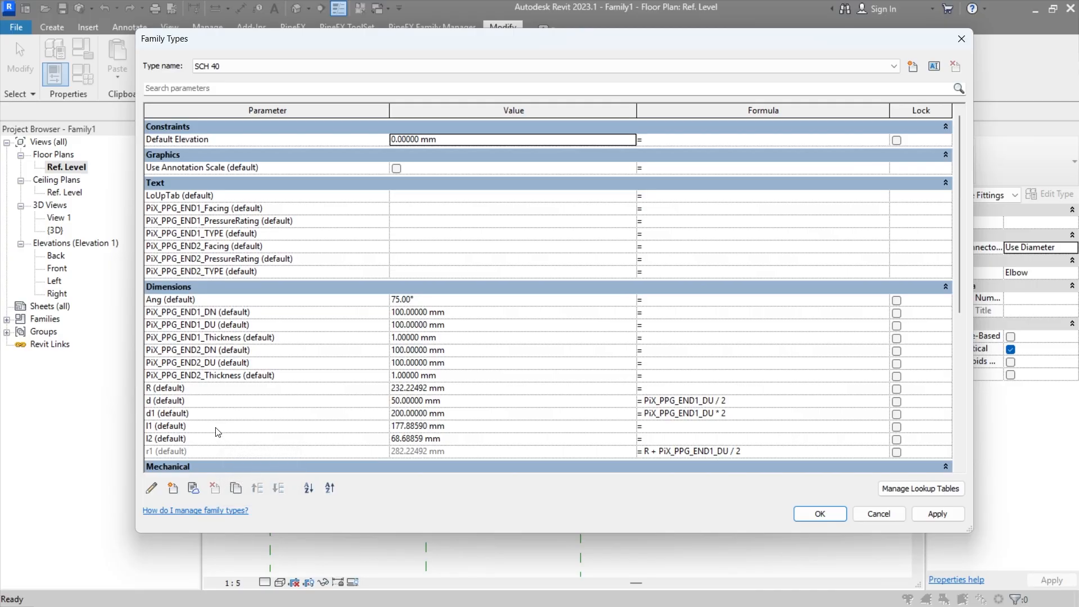
click(462, 304)
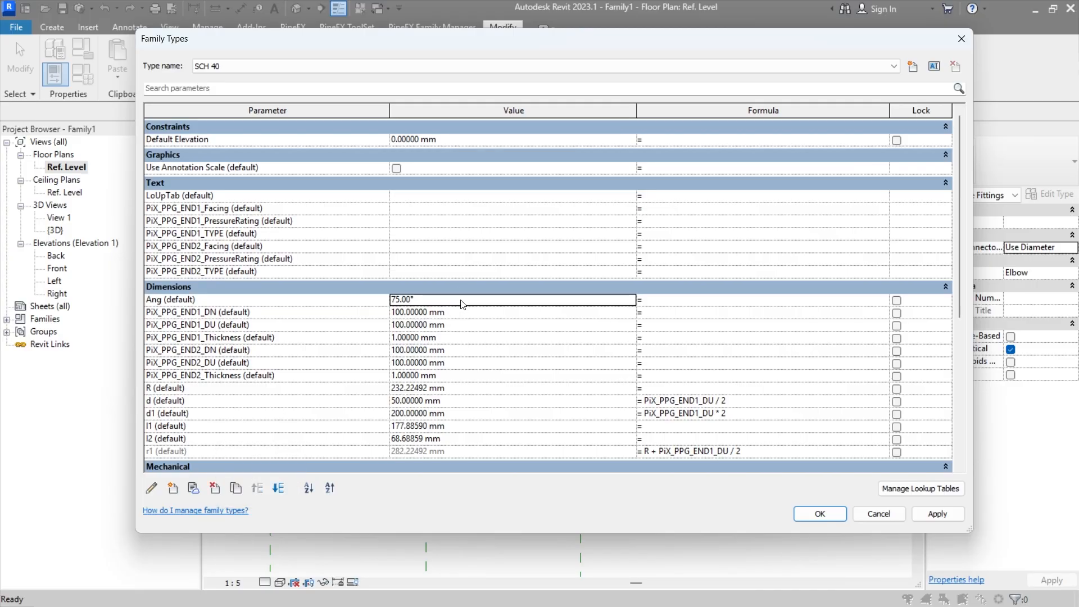
click(461, 300)
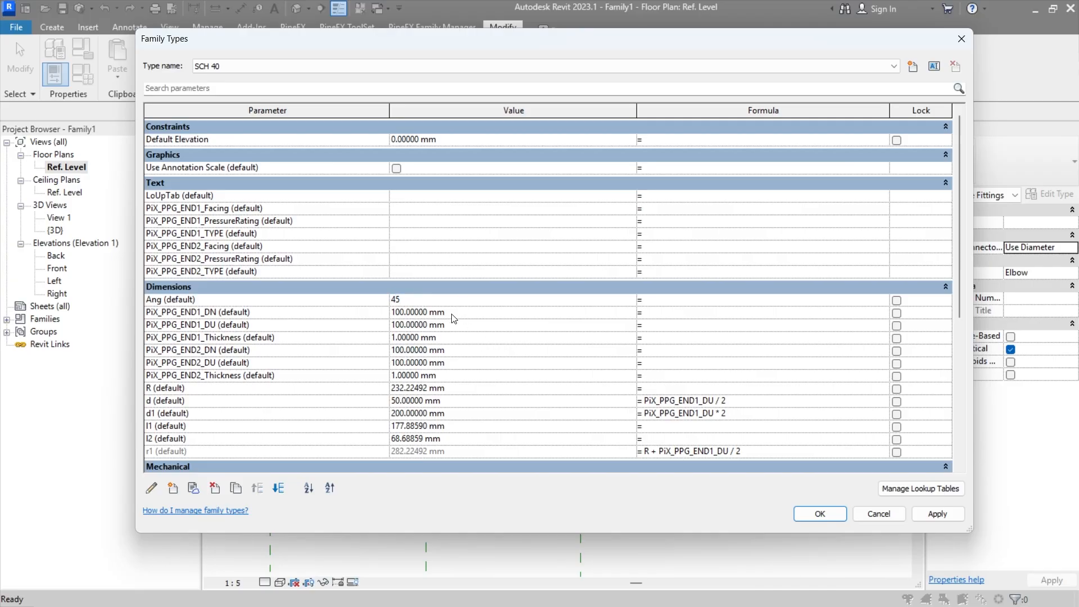
click(819, 515)
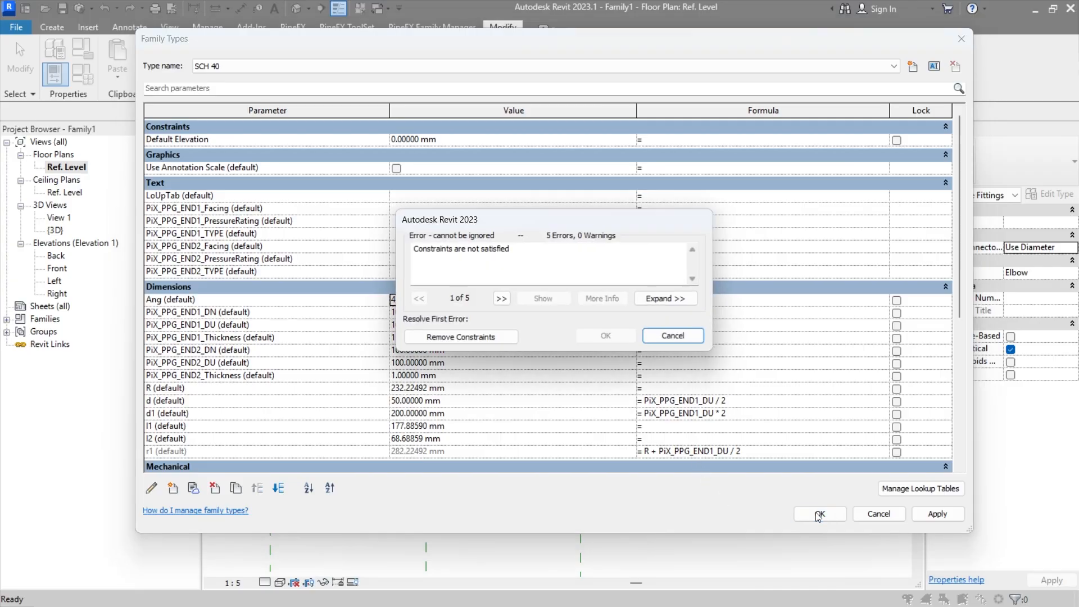
click(458, 338)
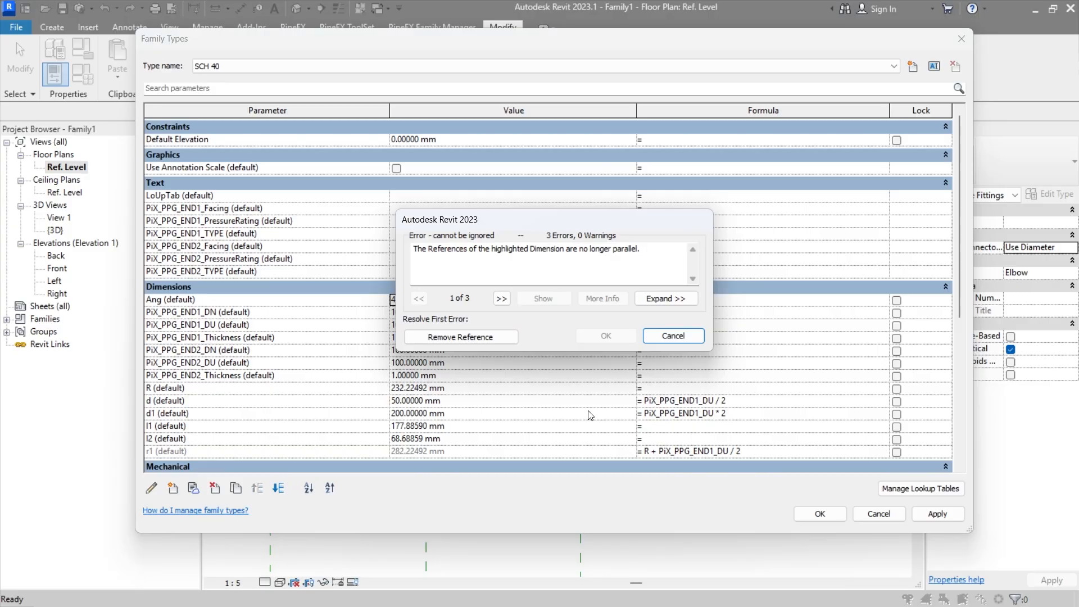
click(454, 337)
click(819, 513)
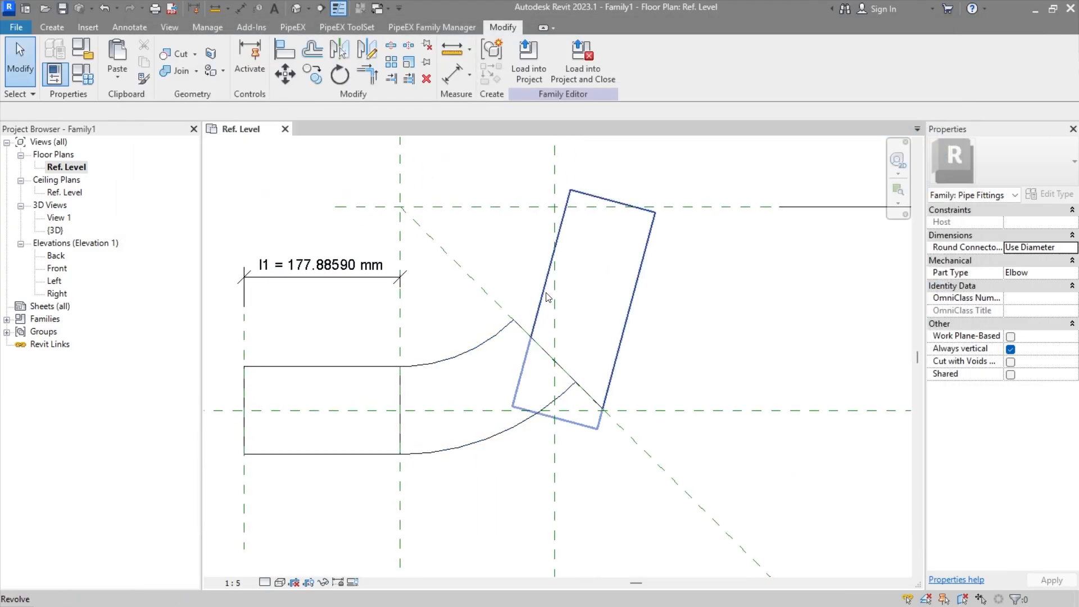
Step: Check the dimensions in the angled end revolve's sketch, and undo the change of Ang to 45°
double_click(549, 272)
mouse_move(583, 329)
middle_down()
mouse_move(531, 411)
mouse_move(532, 382)
mouse_move(498, 451)
middle_up()
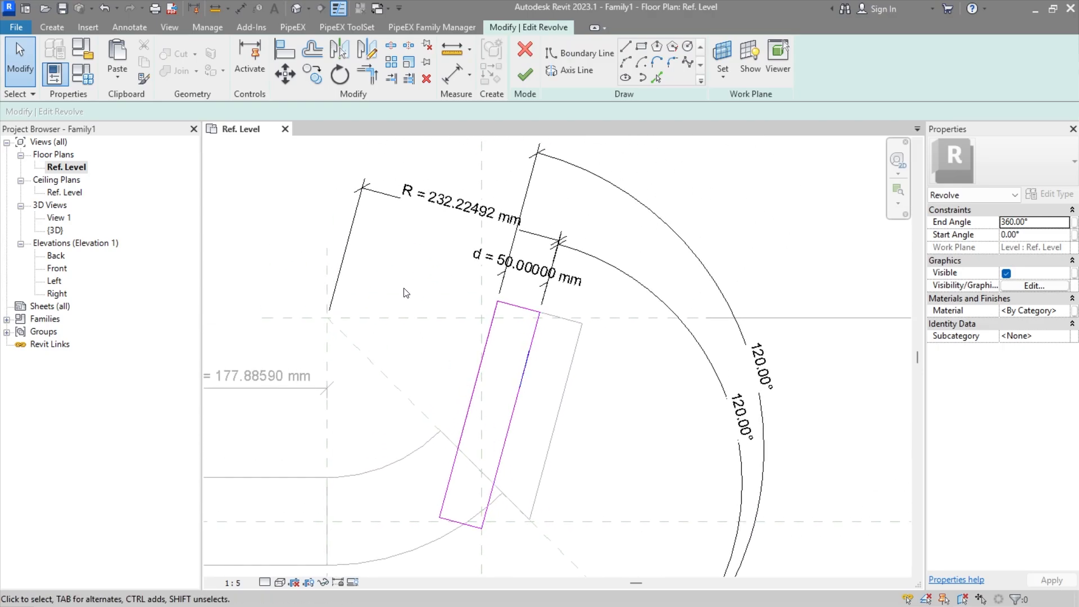
middle_drag(426, 337, 440, 249)
scroll(476, 335, down, 2)
mouse_move(474, 288)
middle_down()
mouse_move(477, 353)
mouse_move(497, 323)
mouse_move(477, 346)
mouse_move(470, 310)
mouse_move(520, 337)
mouse_move(503, 333)
middle_up()
scroll(493, 321, up, 1)
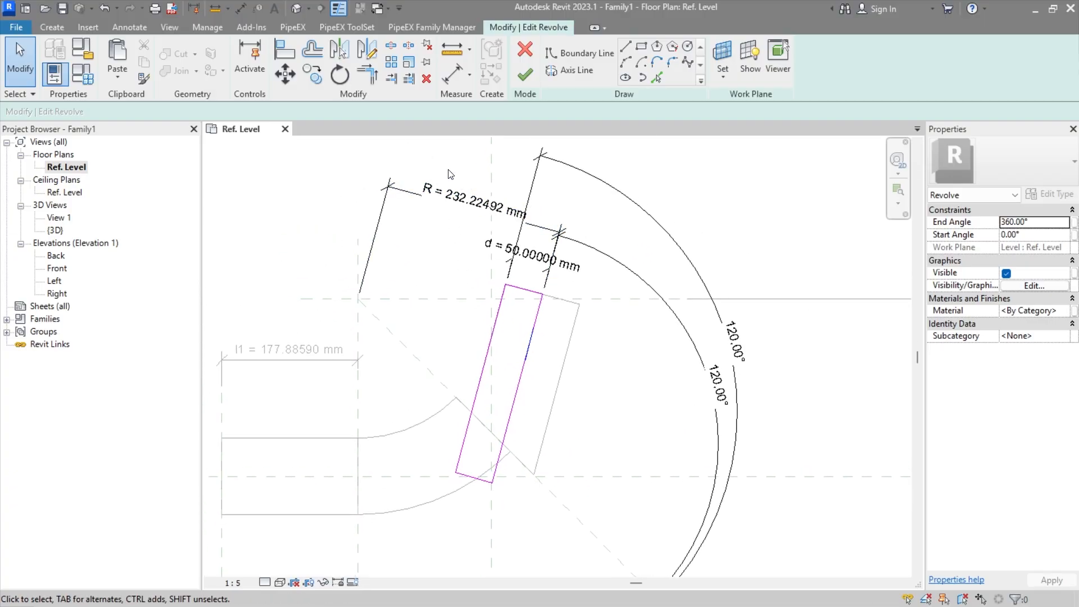
middle_drag(456, 188, 456, 213)
drag(432, 154, 793, 556)
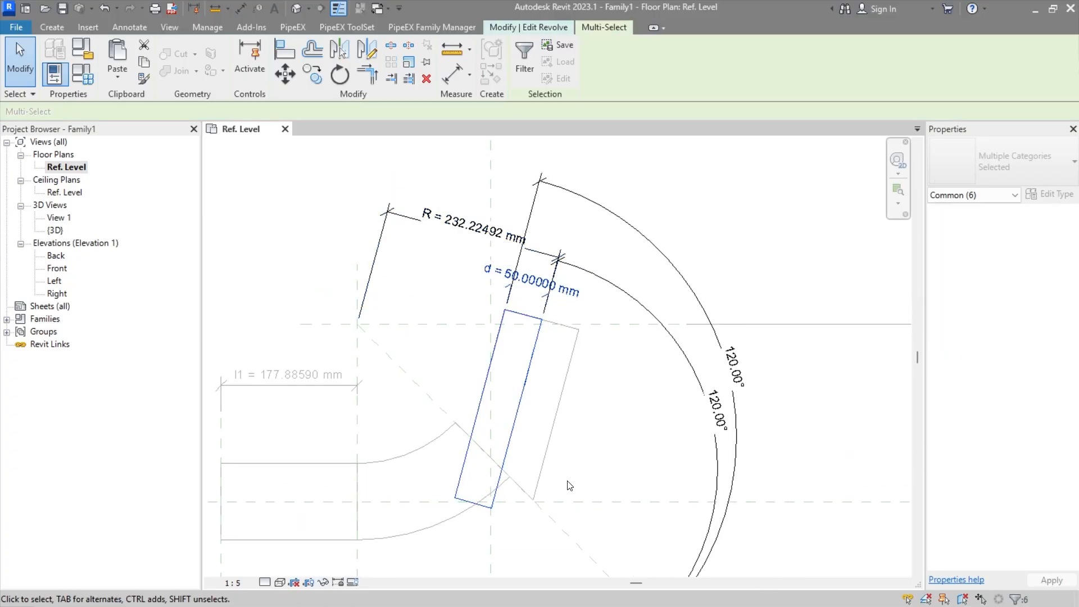
click(593, 478)
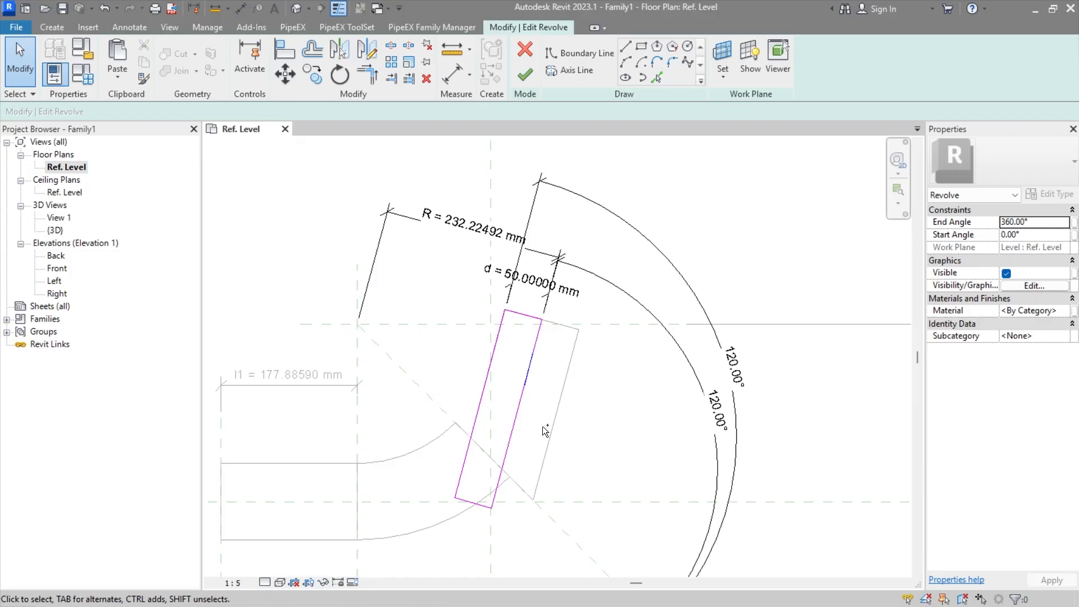
key(ctrl+z)
key(ctrl+z)
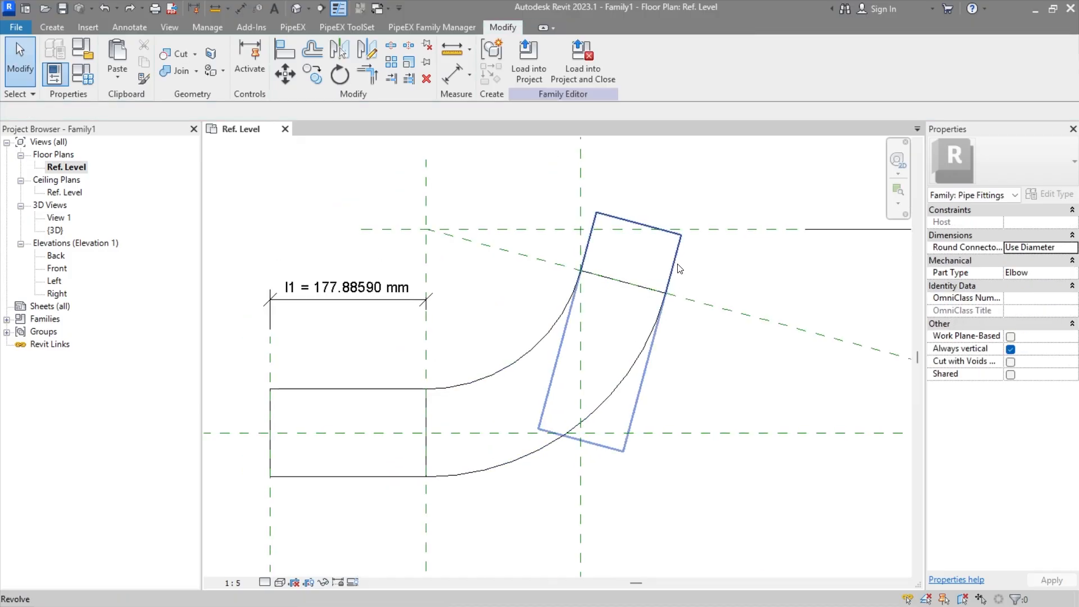
Step: In the angled end revolve's sketch, add an angular dimension between the axis of rotation and the angled reference line
double_click(681, 268)
click(626, 277)
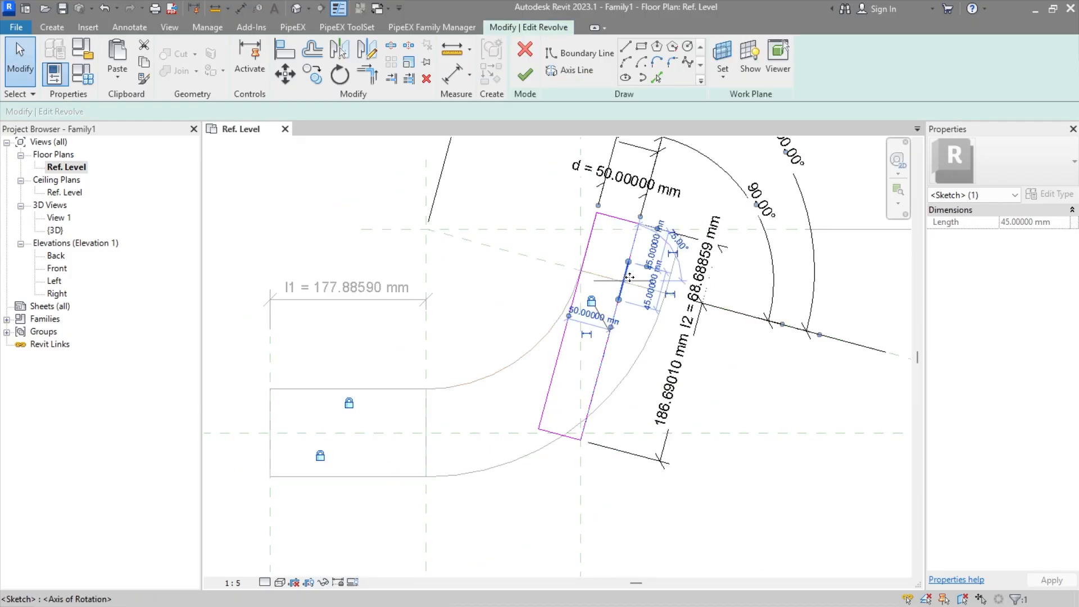
mouse_move(630, 278)
middle_down()
mouse_move(566, 313)
mouse_move(461, 417)
middle_up()
click(529, 336)
scroll(568, 317, up, 2)
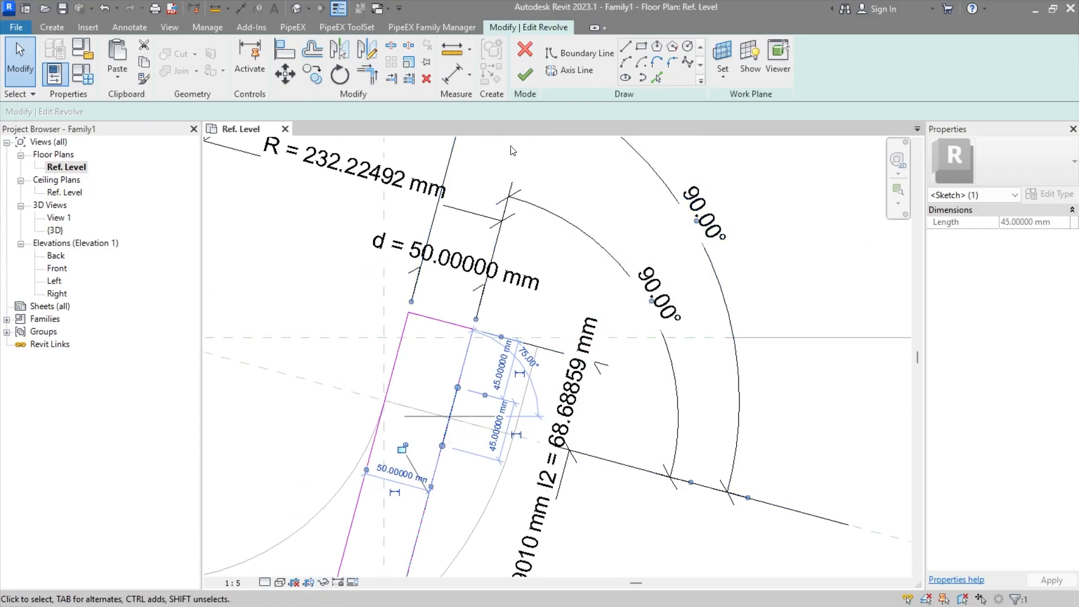
click(580, 207)
click(130, 27)
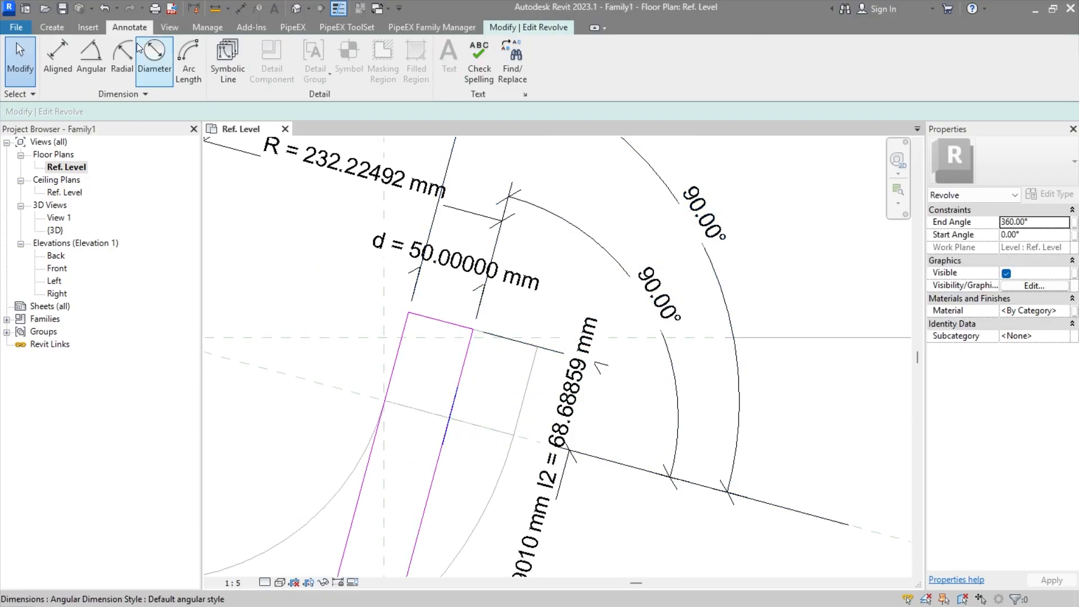
click(92, 75)
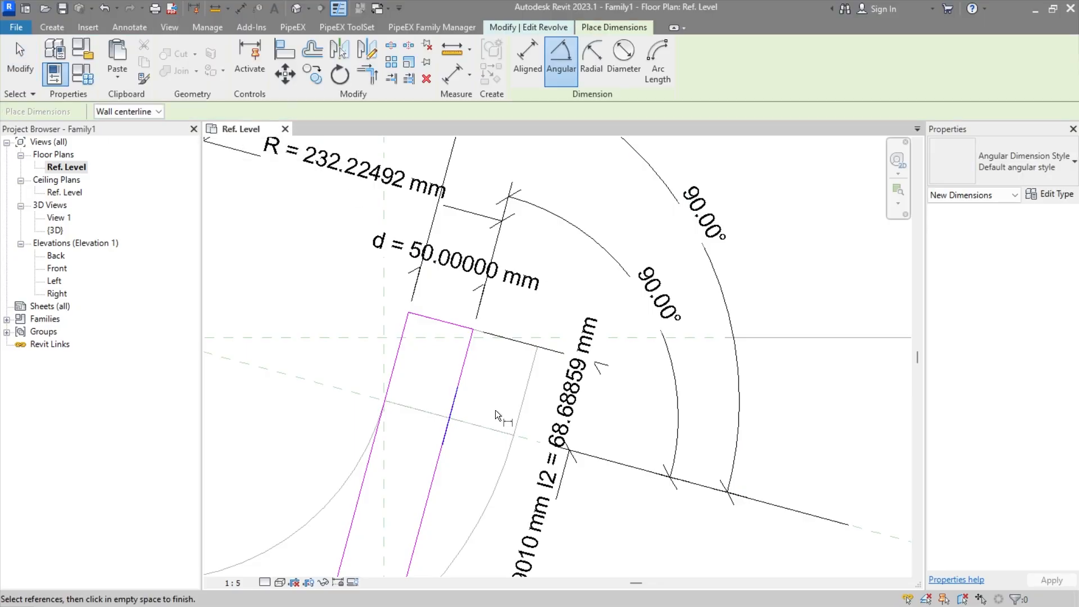
click(460, 409)
click(595, 456)
click(632, 407)
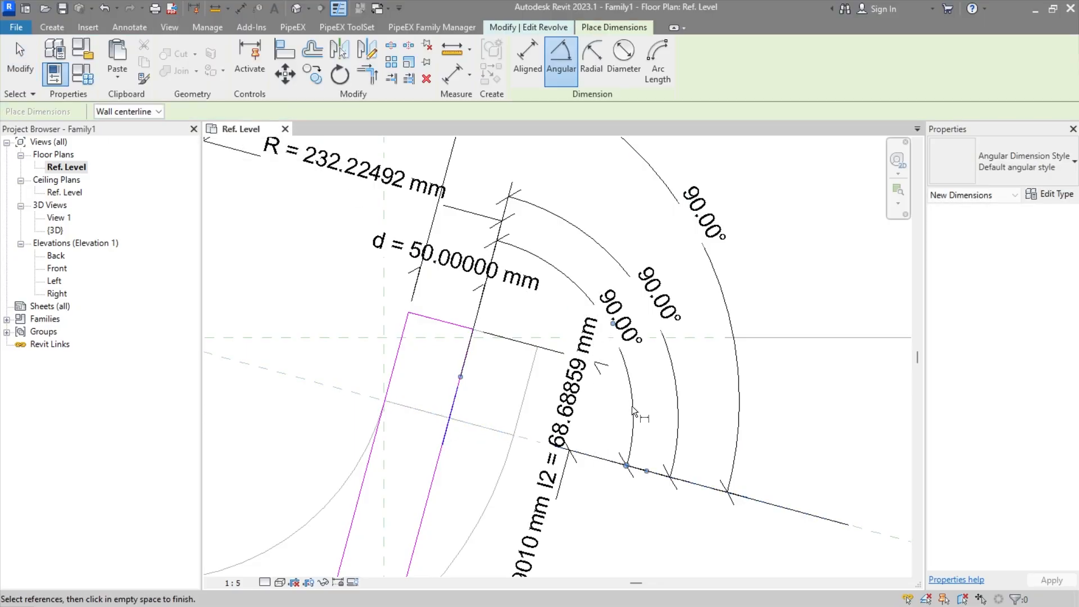
key(Escape)
Step: Check the layout of the angled end revolve's dimensions and finish editing its sketch
scroll(580, 368, down, 2)
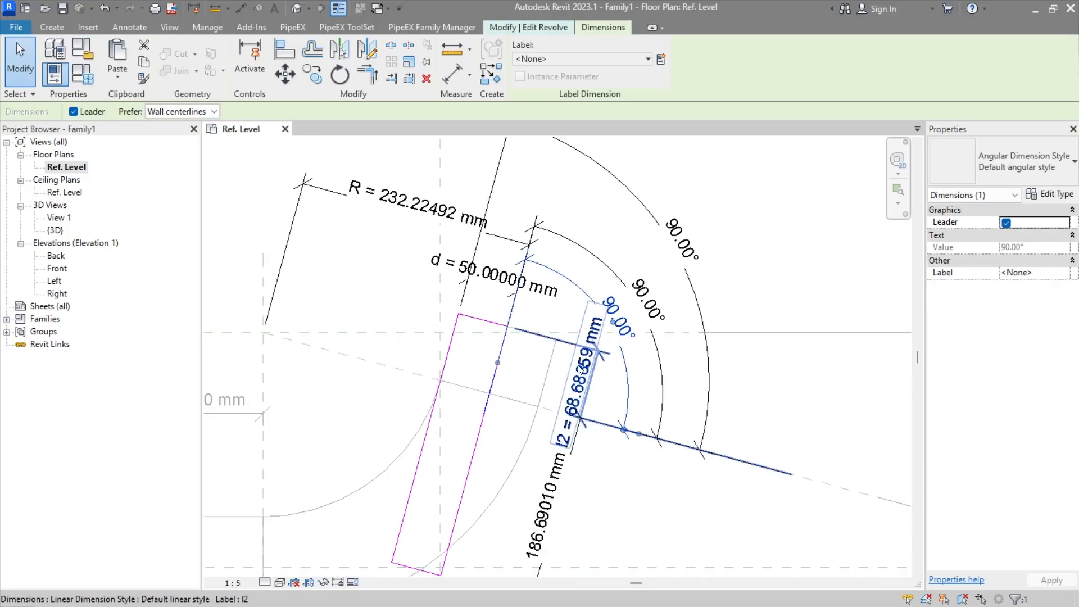
middle_drag(506, 448, 470, 313)
scroll(470, 313, down, 3)
click(211, 421)
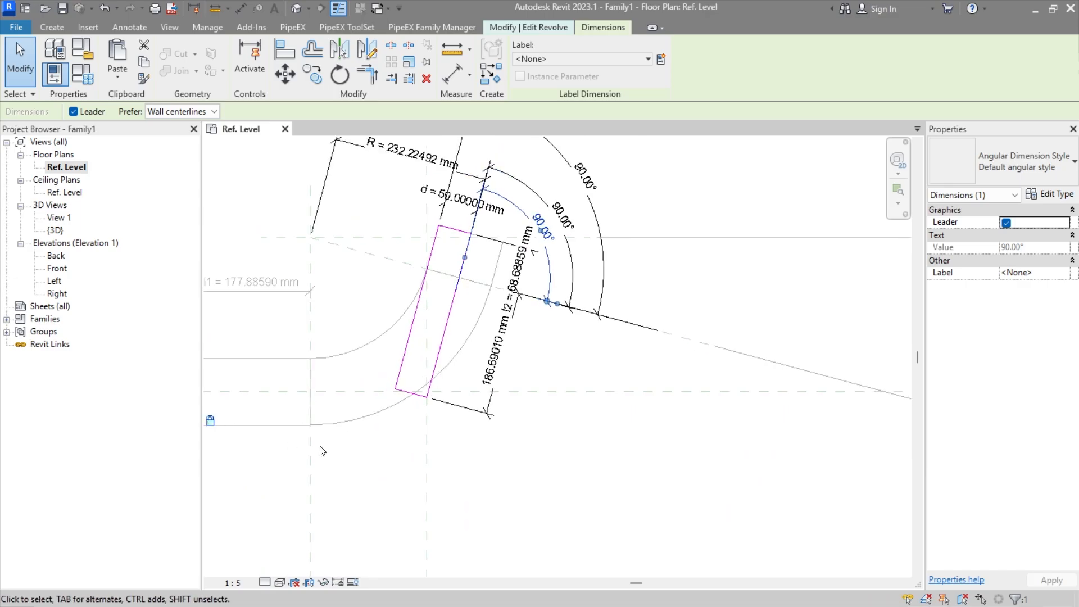
click(568, 446)
middle_drag(586, 380, 615, 460)
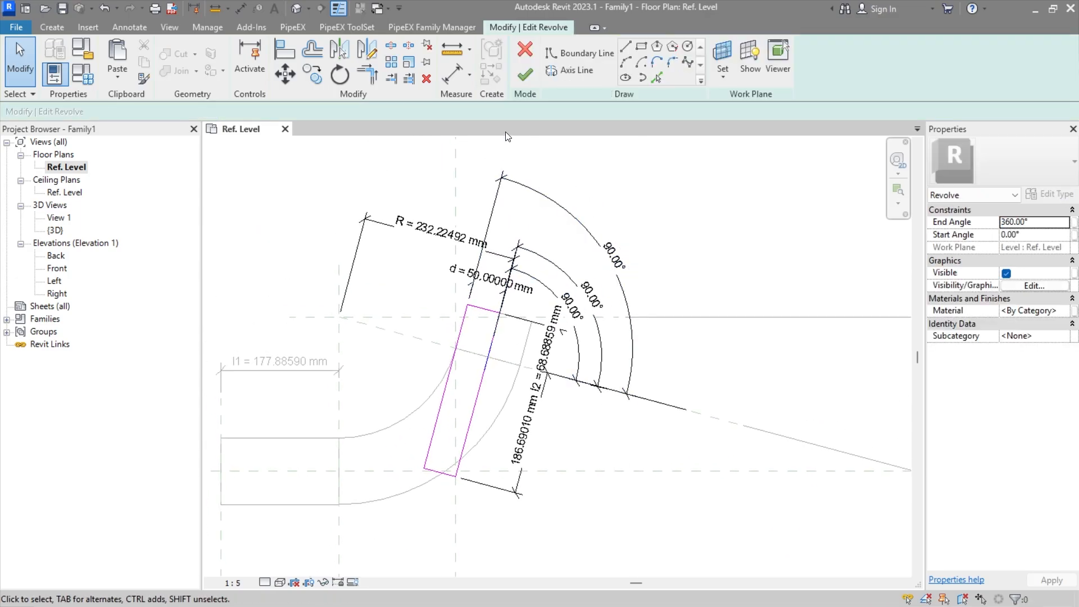
click(522, 79)
click(688, 386)
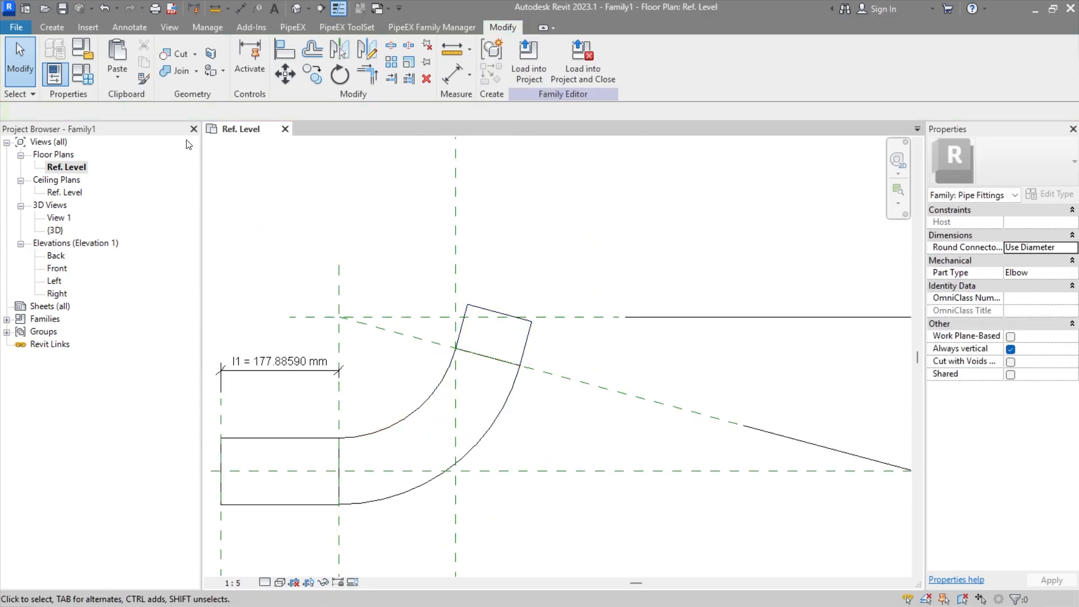
Step: Set the Ang parameter to 45°, deleting the element whose profile conflicts with the axis of revolution
click(78, 79)
click(458, 301)
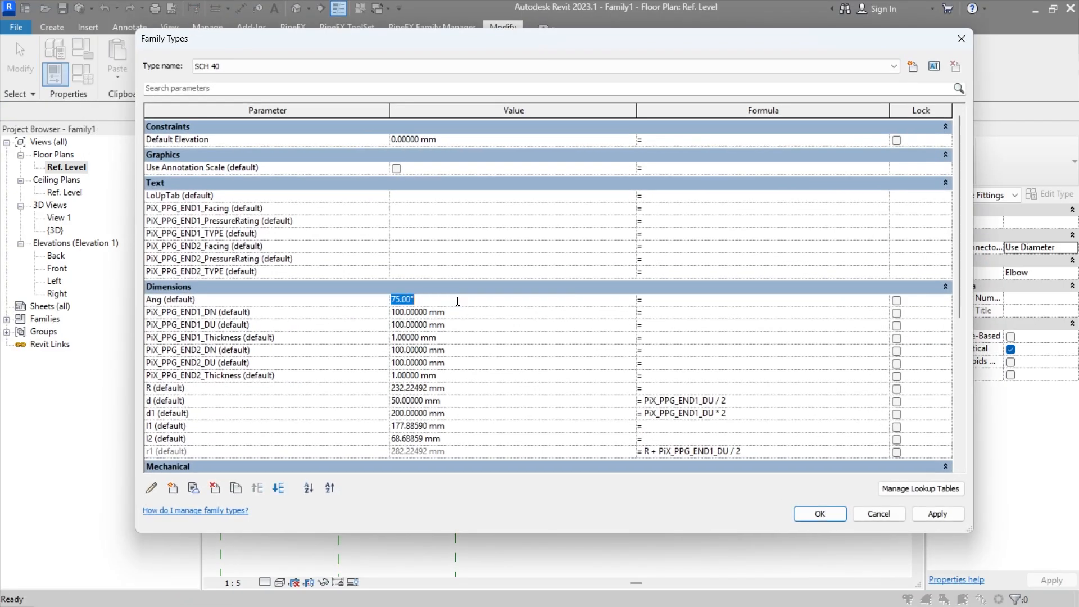
click(809, 518)
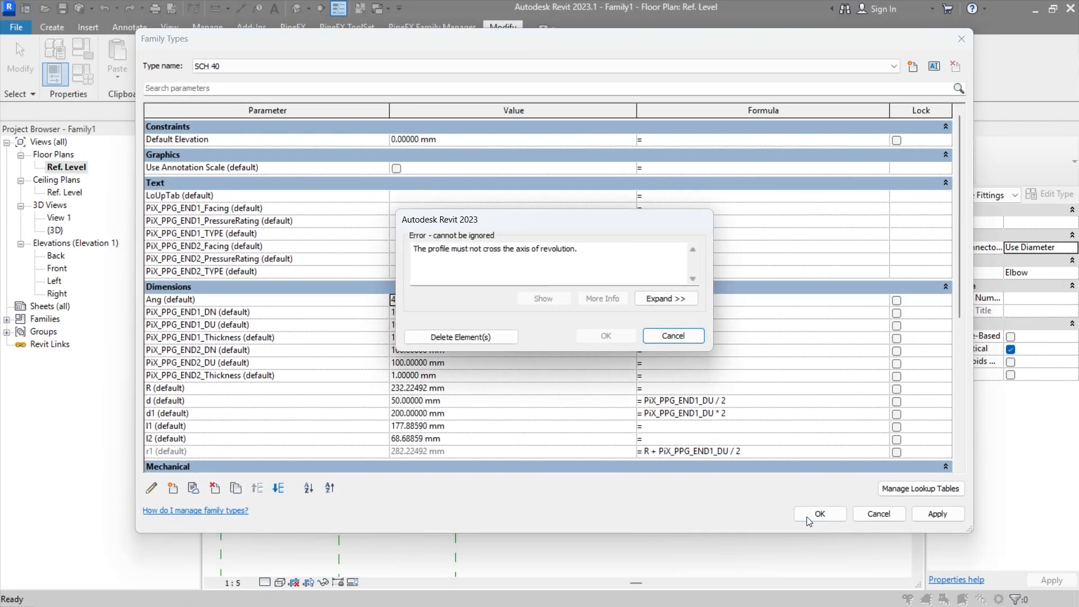
click(489, 340)
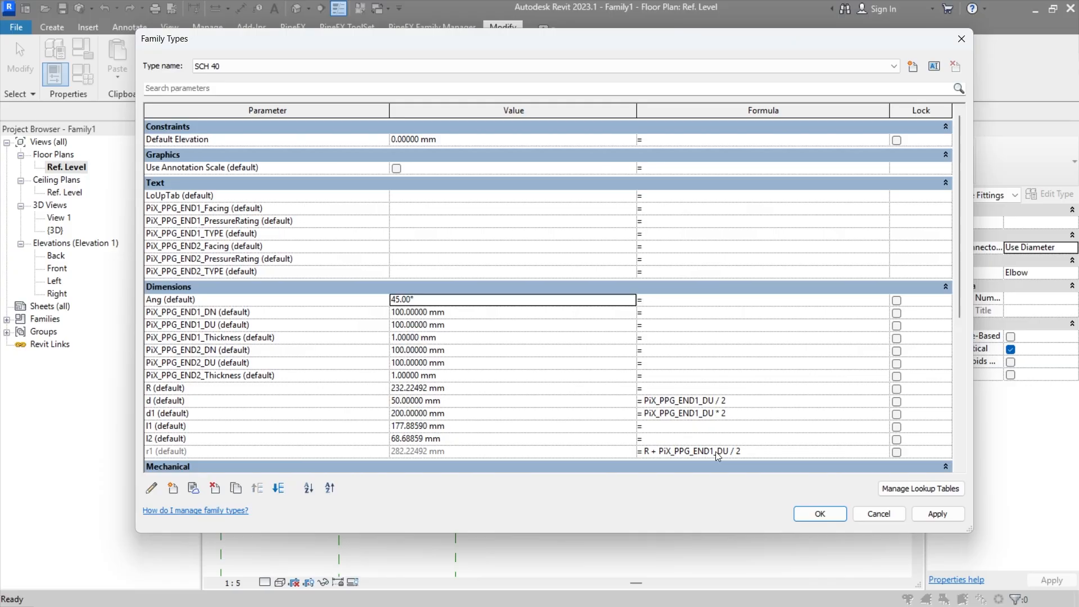
click(834, 518)
middle_drag(468, 427, 564, 335)
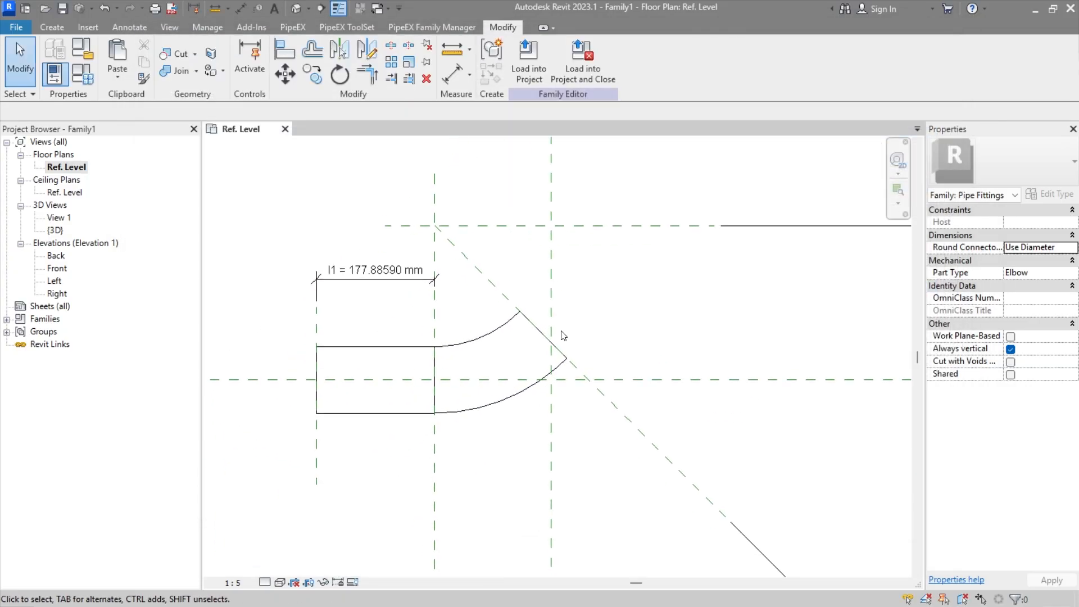
Step: Examine the elbow sweep's sketch and the straight end revolve, and undo the change of Ang to 45°
double_click(508, 341)
scroll(506, 341, up, 1)
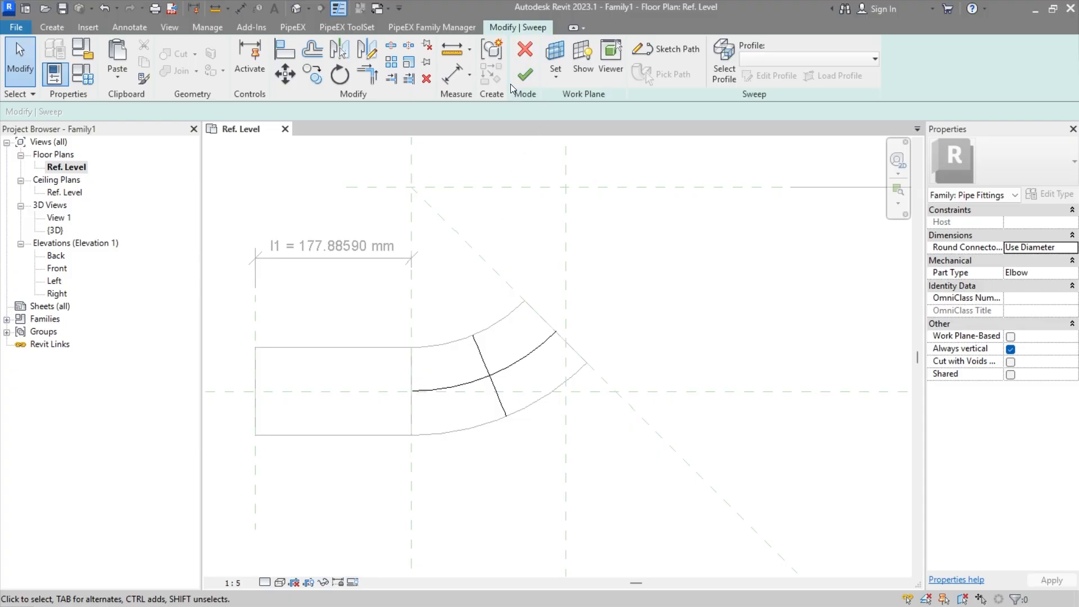
click(526, 75)
click(687, 308)
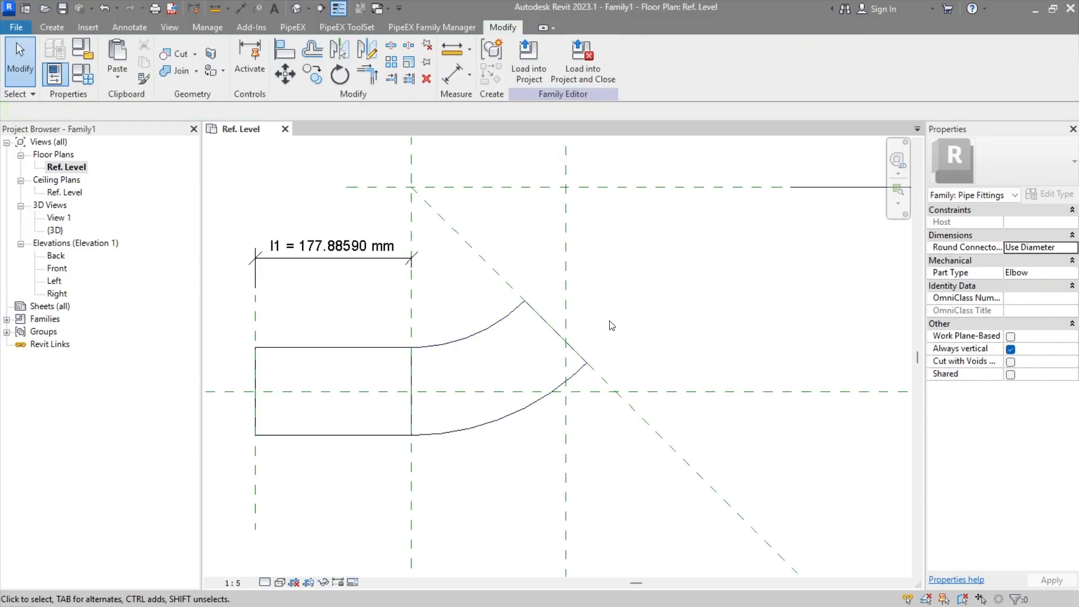
click(381, 347)
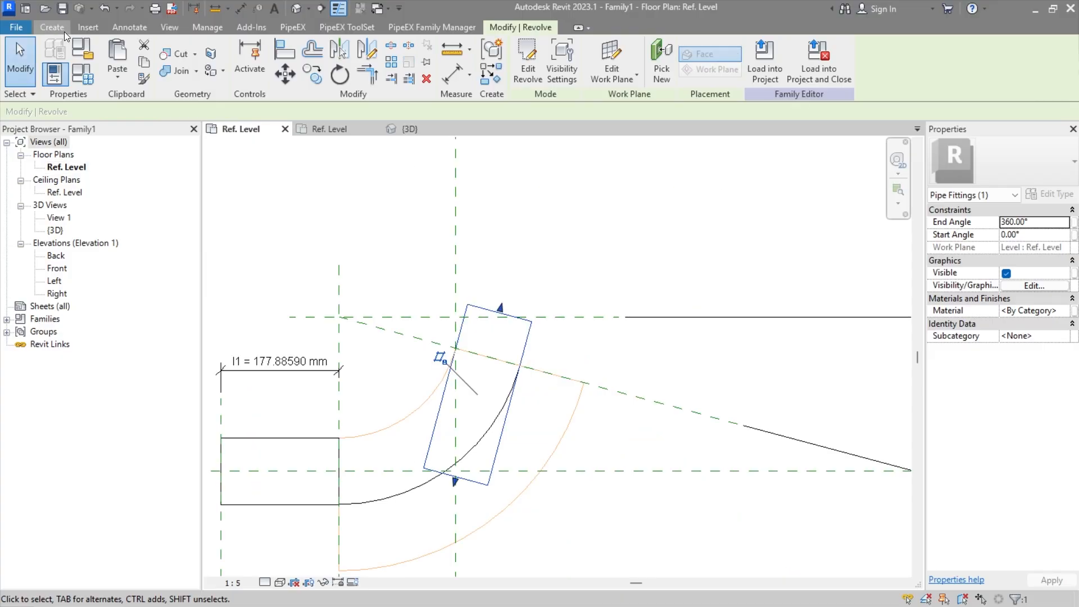
key(Escape)
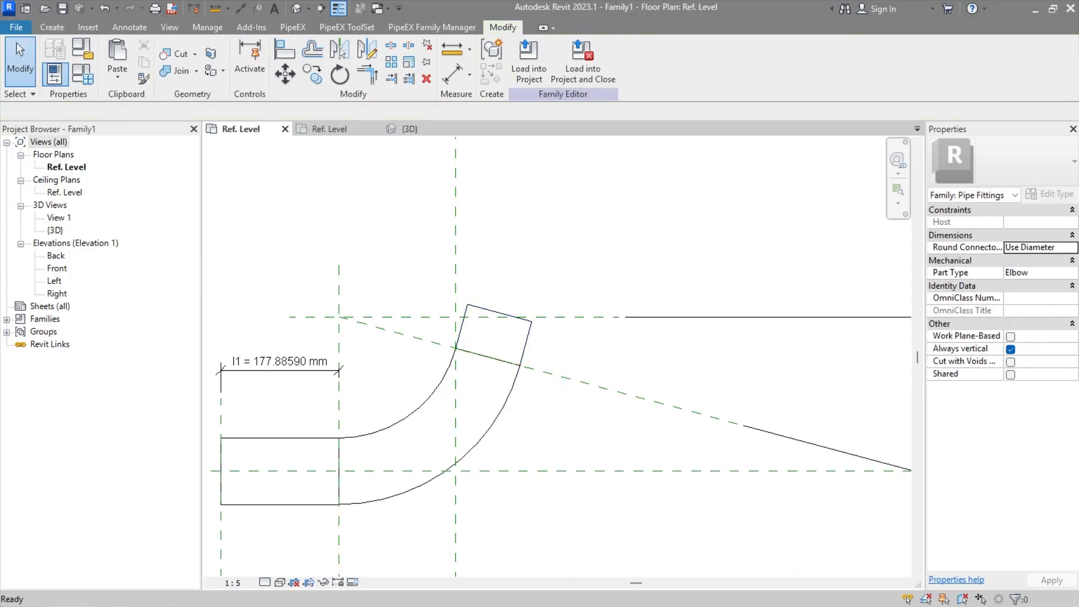
Step: Draw a reference line from the middle of the elbow's angled end face outward along the angled end revolve's centreline
click(63, 29)
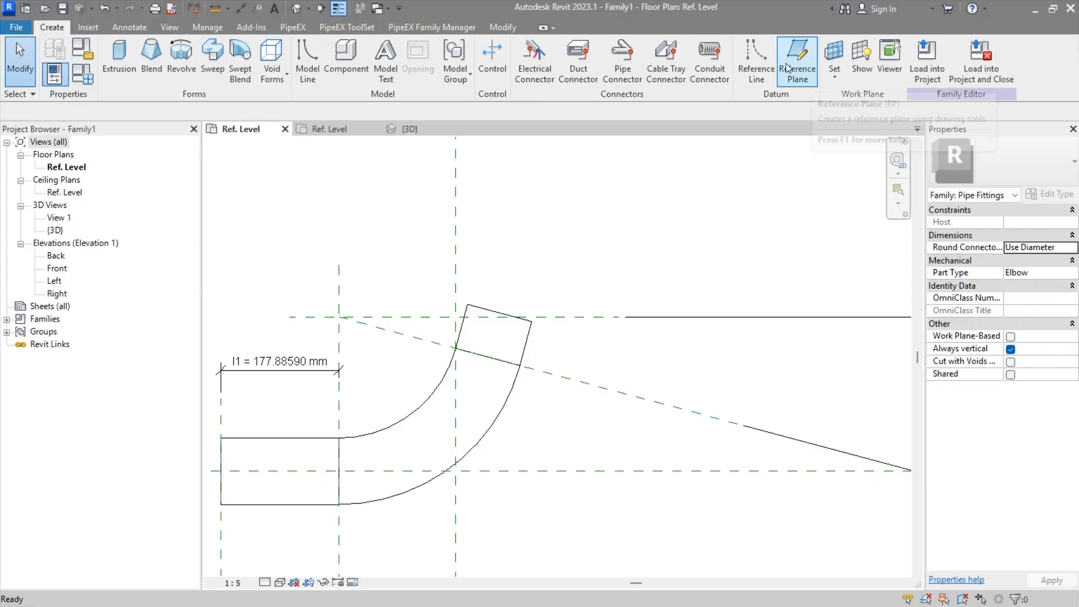
click(756, 62)
click(488, 355)
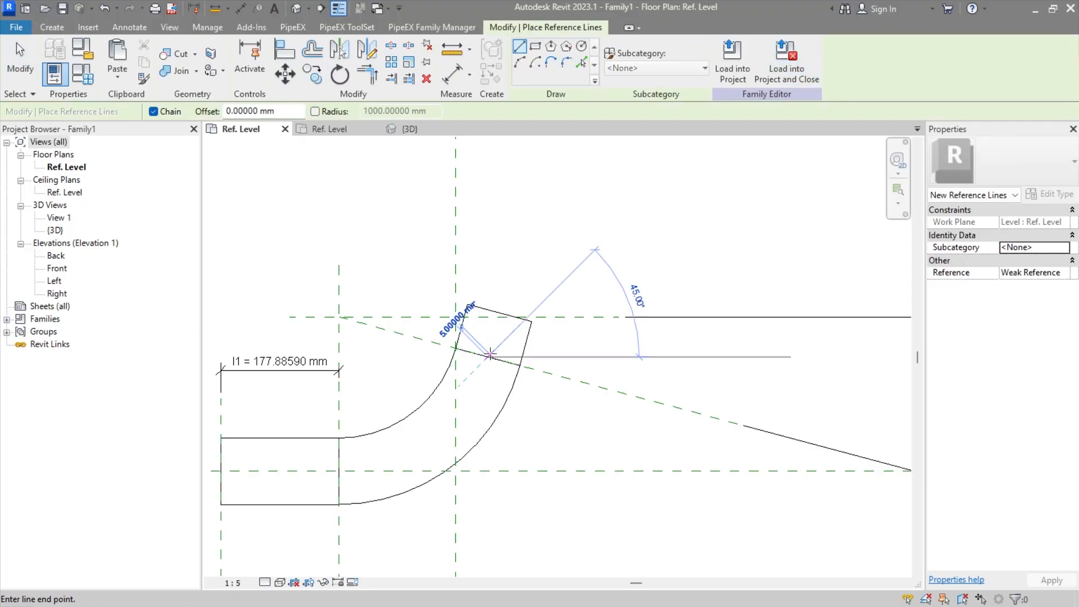
click(508, 279)
key(Escape)
key(Escape)
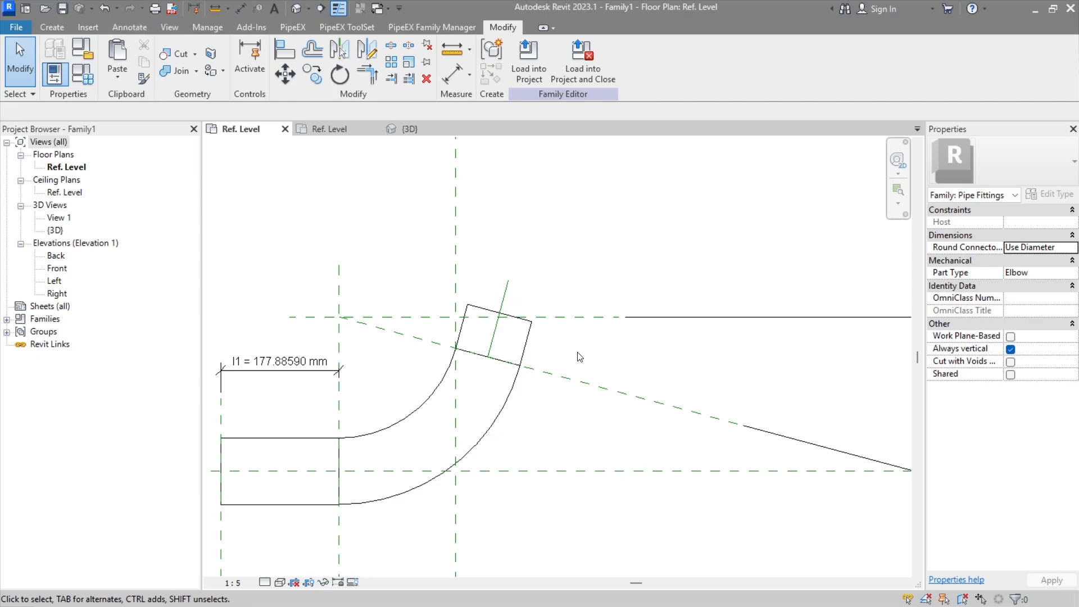
Step: Add an aligned dimension between the new reference line and the reference planes' intersection at the bend centre
scroll(489, 313, up, 2)
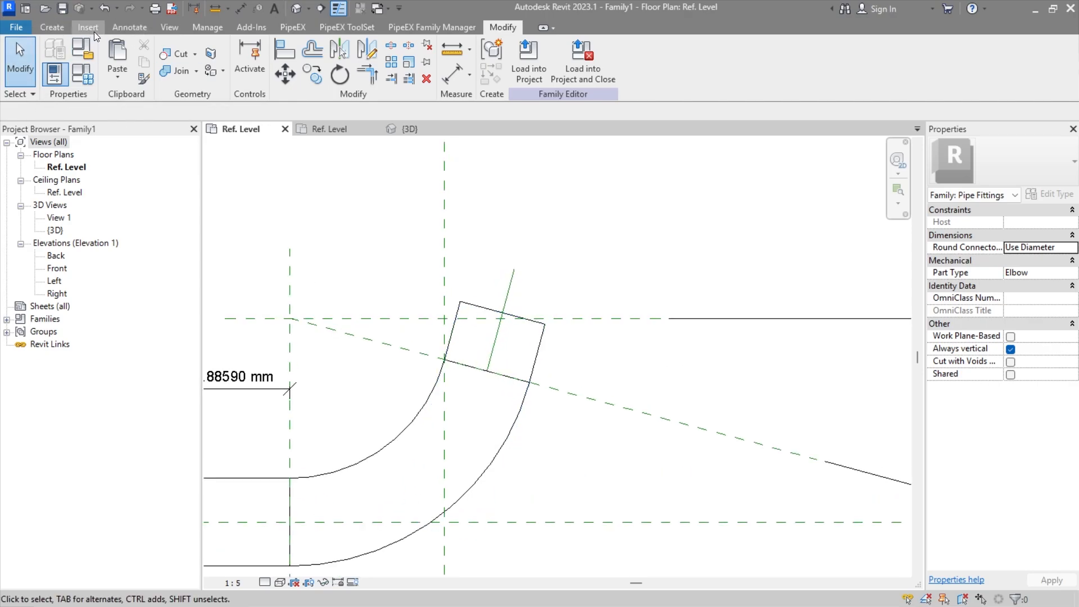
click(90, 29)
click(130, 28)
click(56, 62)
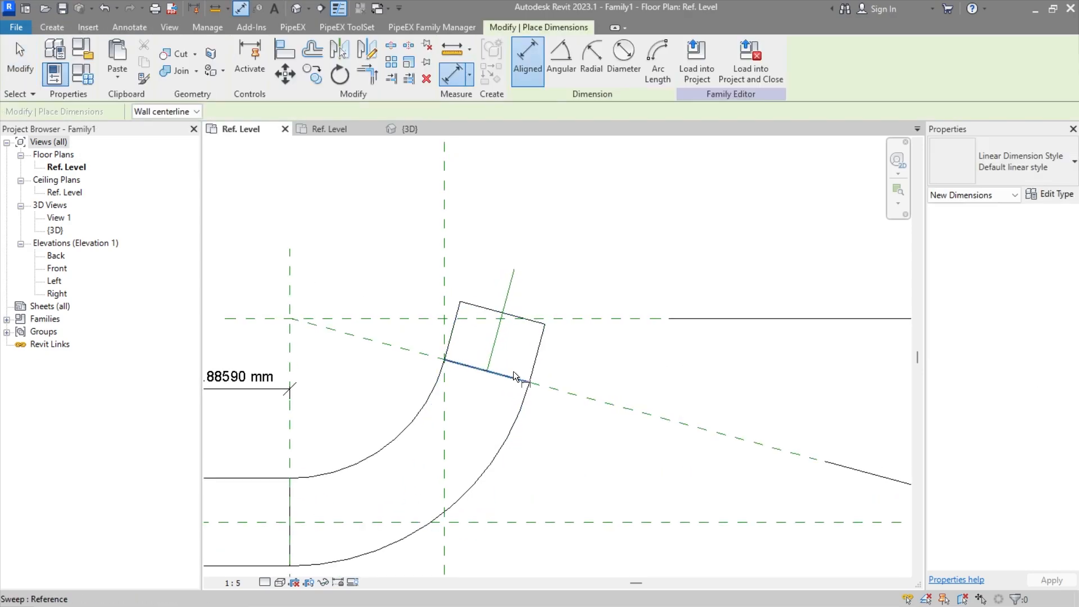
click(497, 347)
click(290, 318)
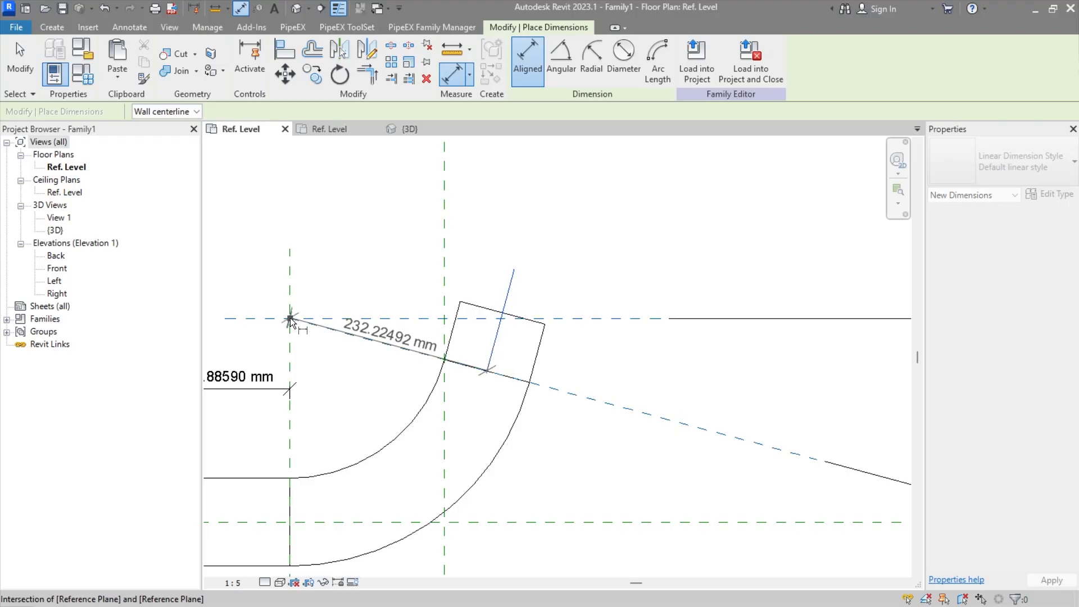
middle_drag(405, 213, 400, 297)
click(498, 219)
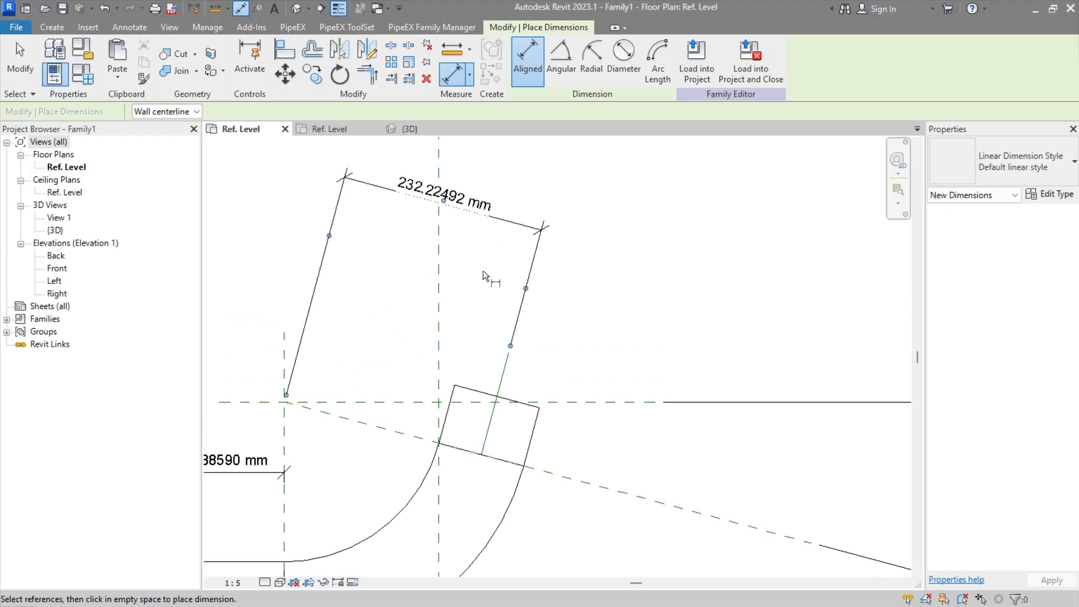
key(Escape)
key(Escape)
Step: Label the new reference line's distance from the bend centre with the R parameter
click(455, 196)
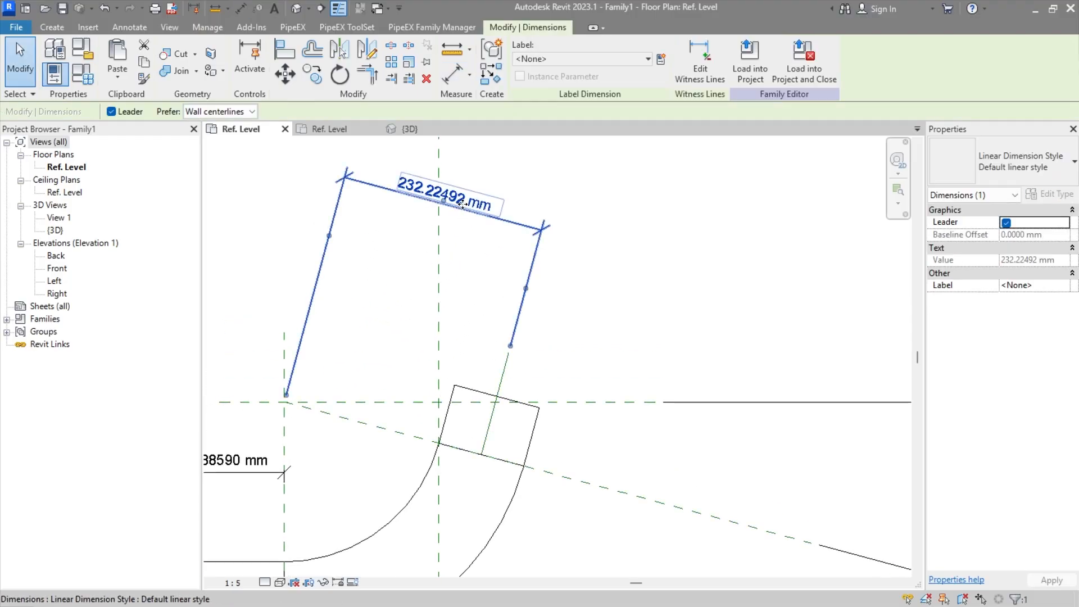
click(562, 56)
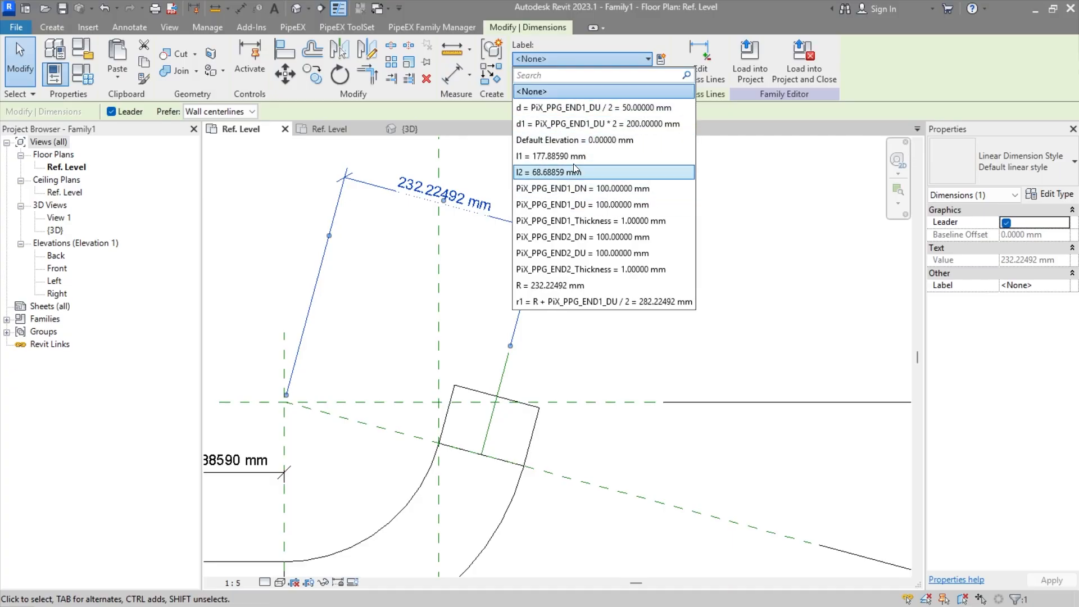
click(561, 285)
click(560, 325)
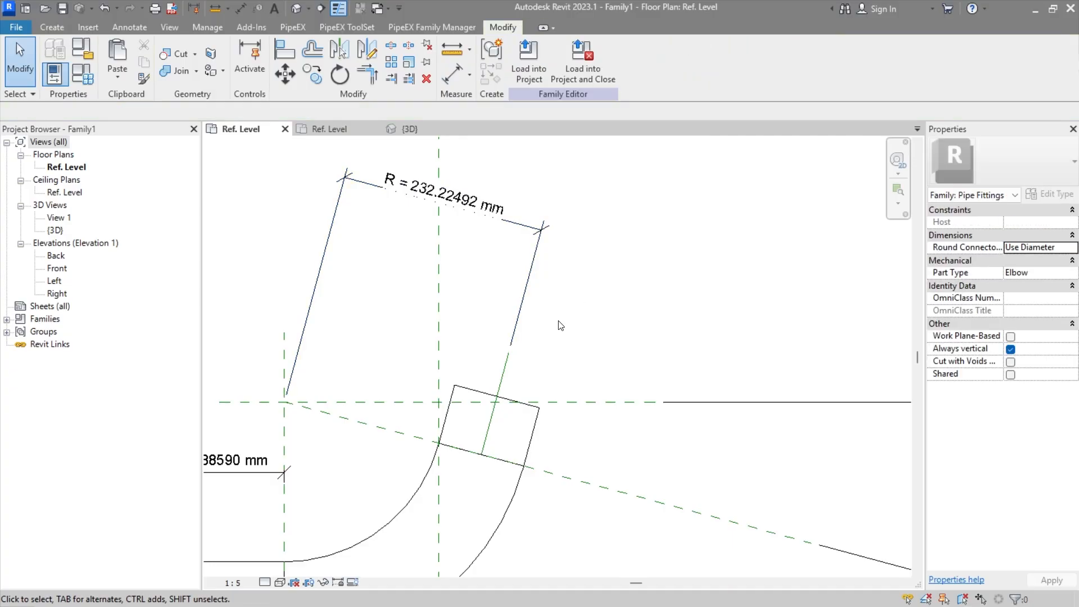
Step: Add an angular dimension between the new reference line and the angled reference line through the bend centre
click(132, 27)
click(58, 59)
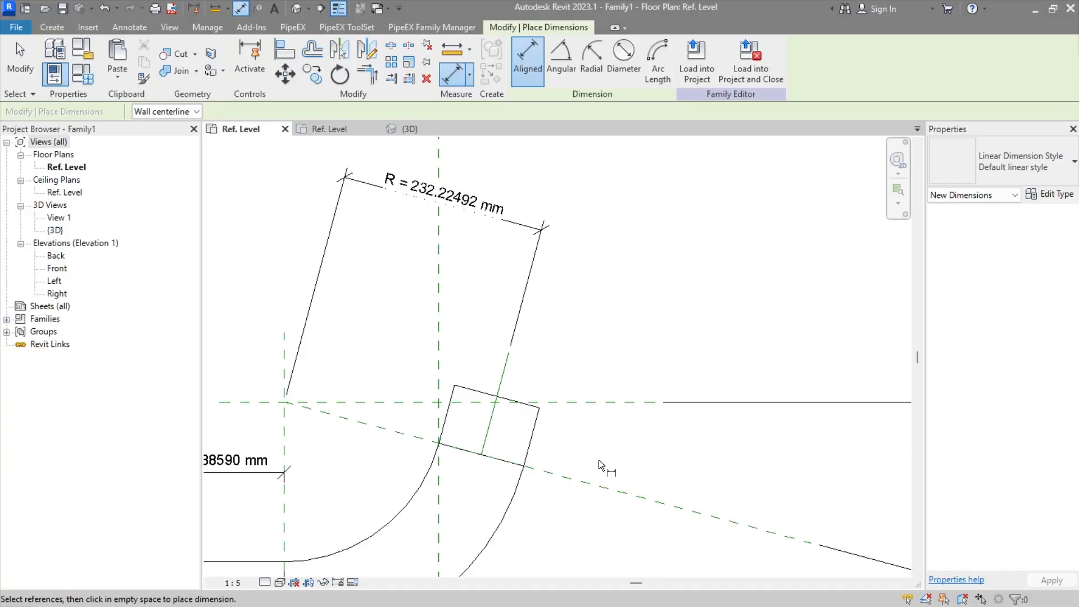
key(Escape)
click(130, 27)
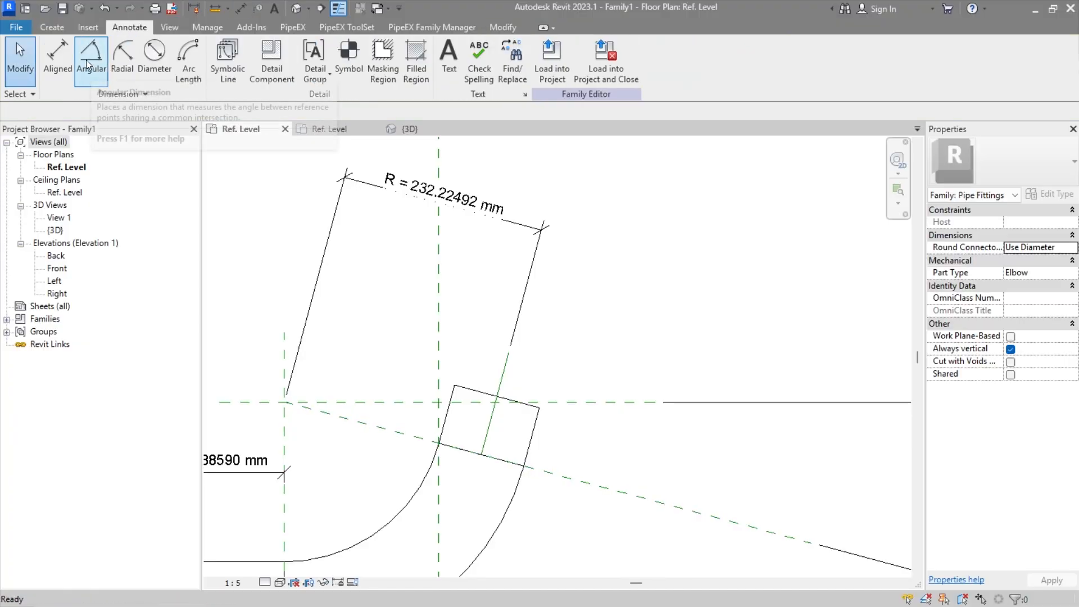
click(86, 60)
click(545, 472)
click(489, 416)
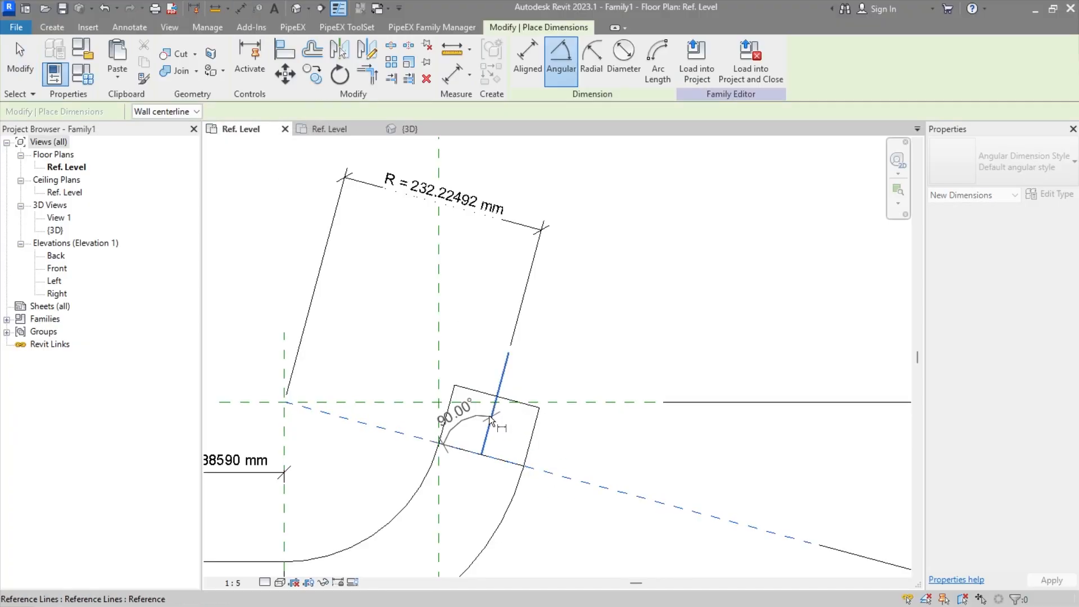
click(582, 447)
key(Escape)
click(585, 438)
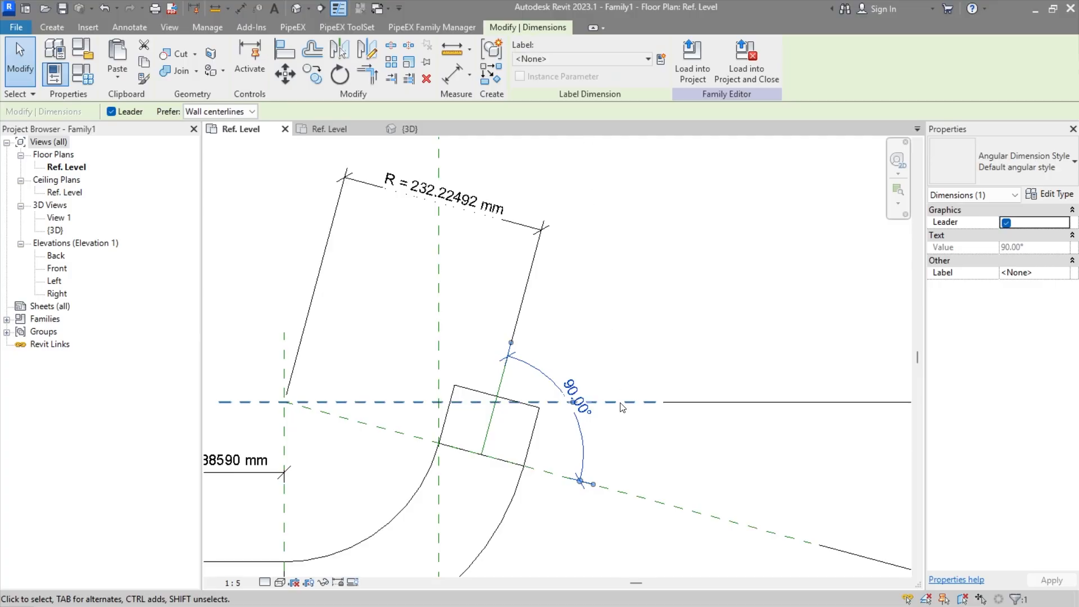
scroll(622, 408, down, 2)
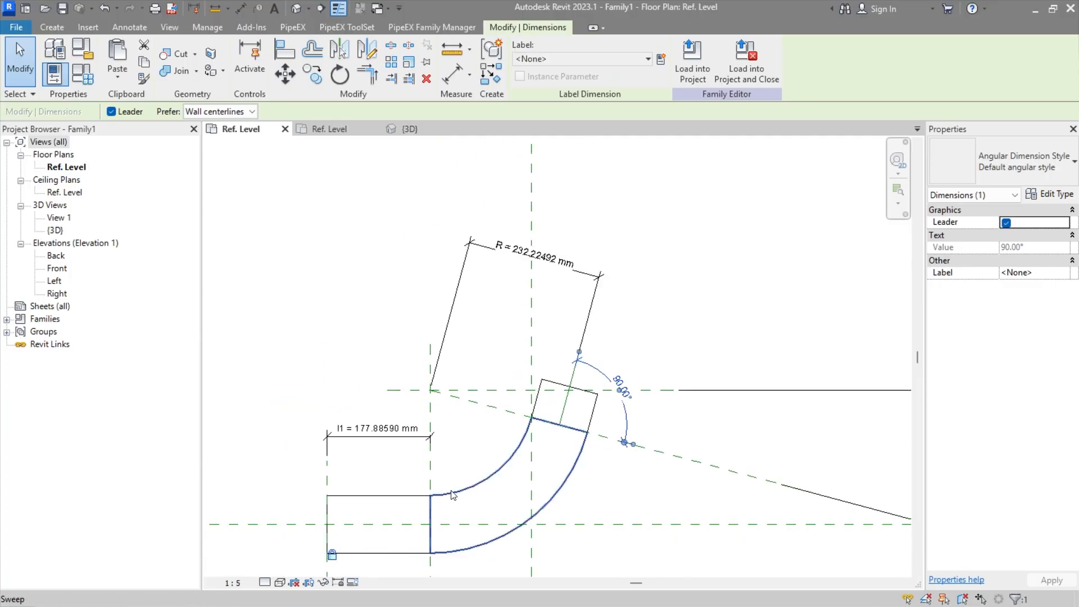
scroll(505, 472, up, 3)
click(617, 460)
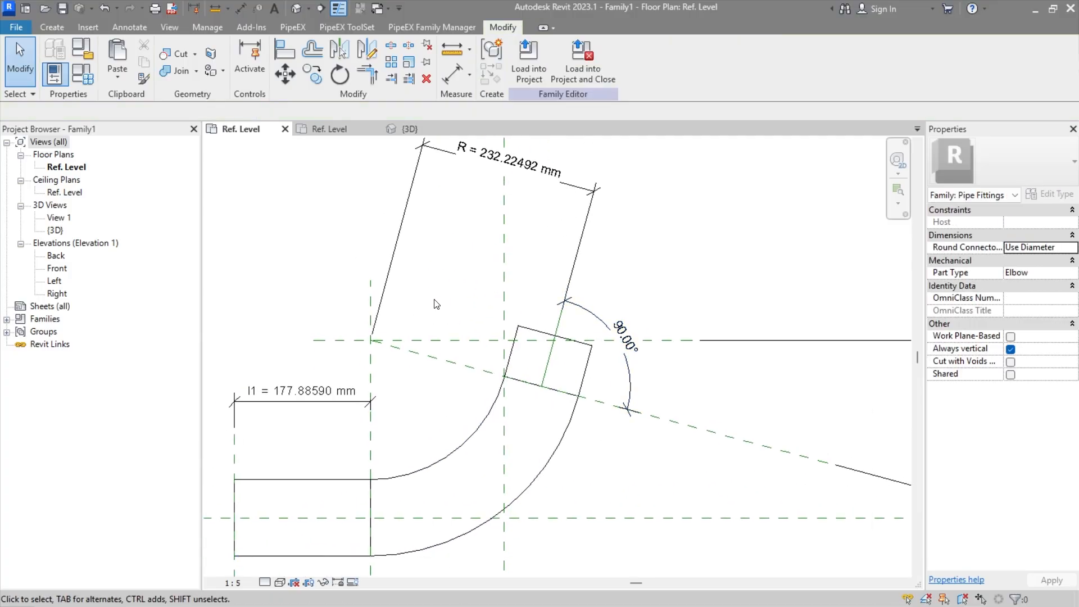
Step: Try to flex the elbow by setting the Ang parameter to 45° in the family types
click(82, 73)
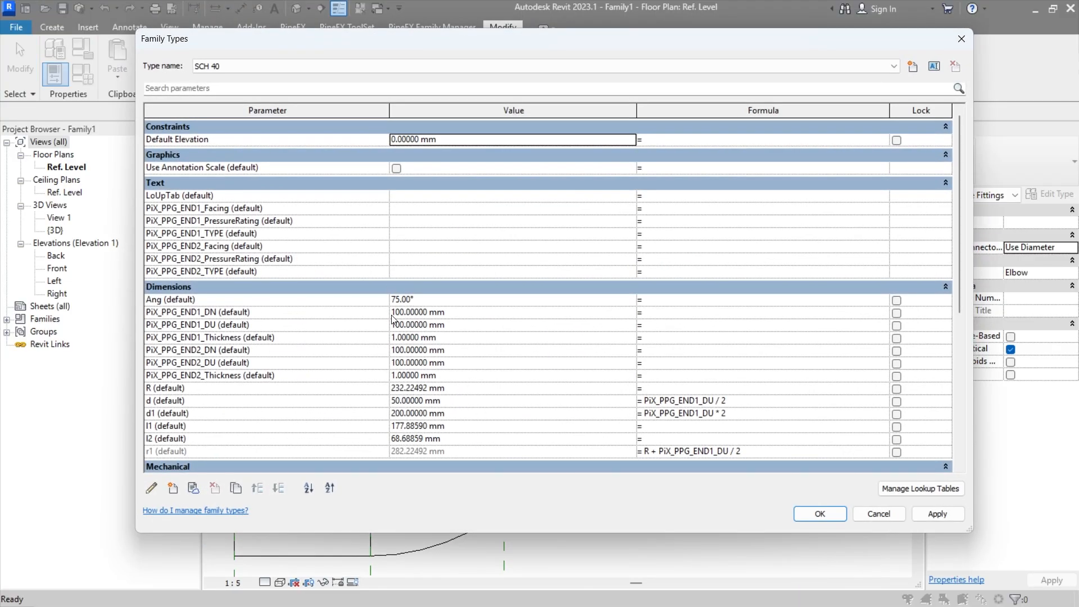
click(426, 303)
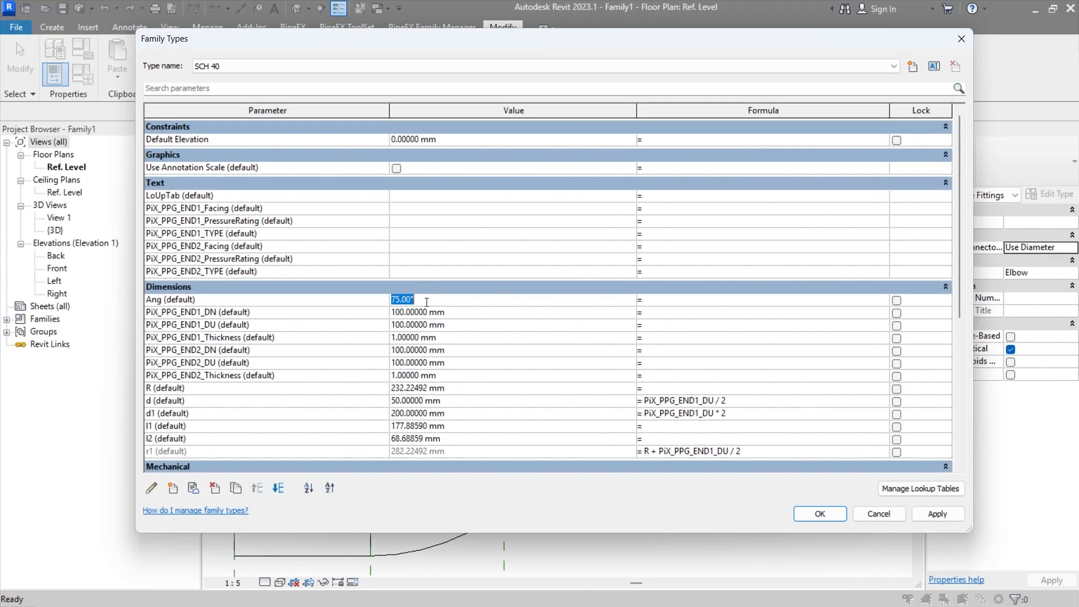
text(45)
key(Tab)
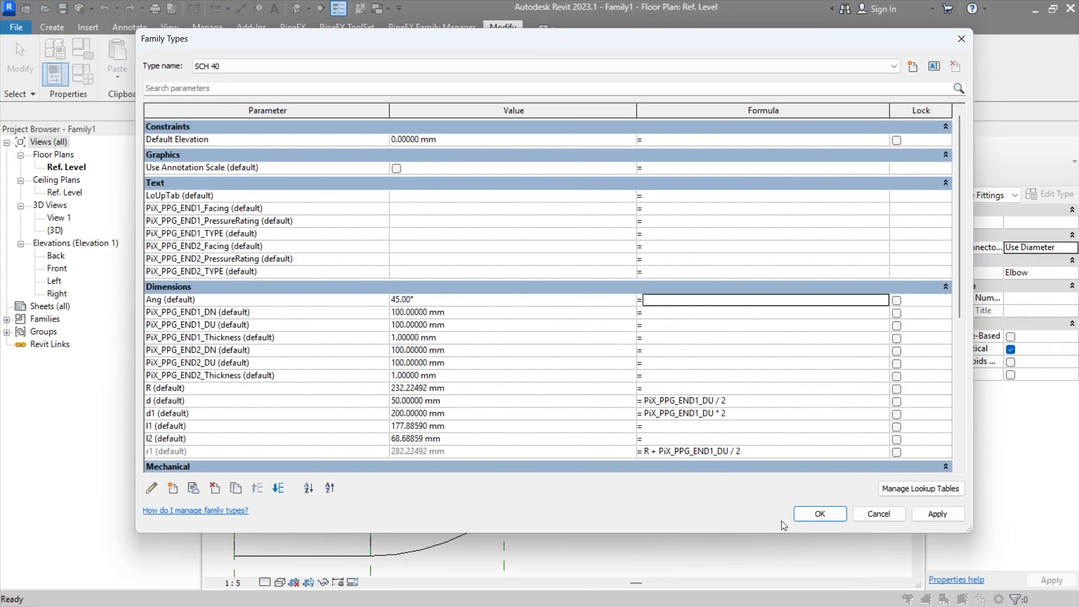
click(813, 516)
click(460, 337)
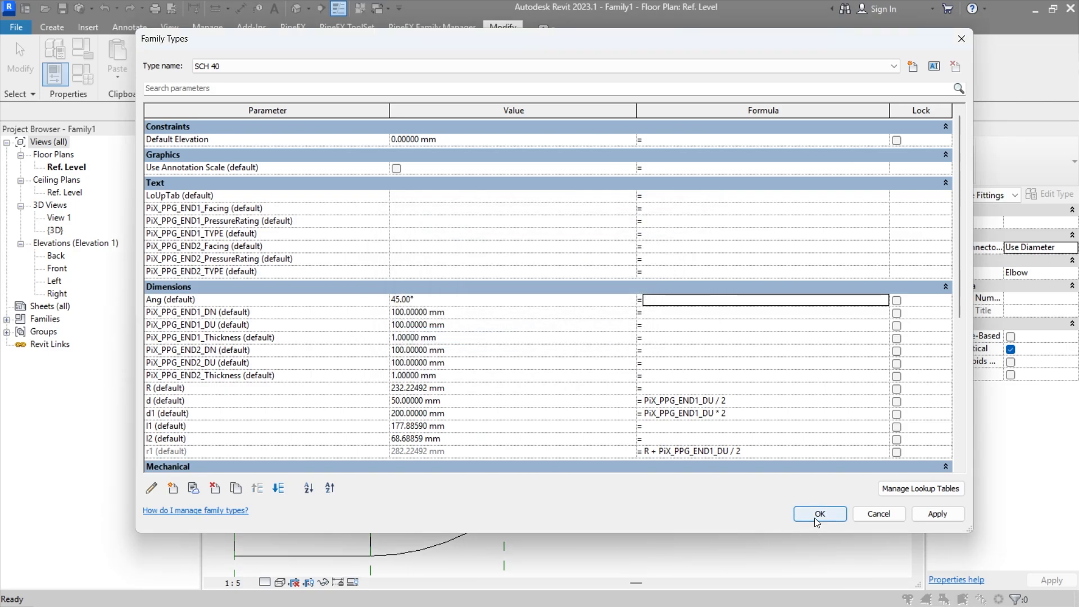
click(819, 514)
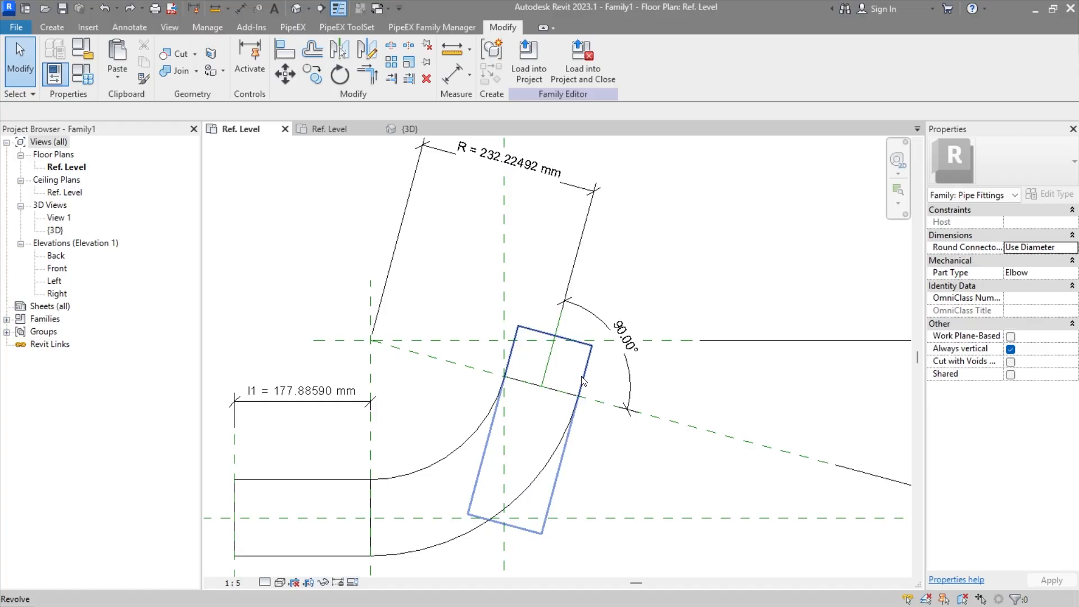
Step: Edit the angled end revolve's sketch and delete its three angular dimensions to the angled reference line
double_click(569, 384)
scroll(570, 384, up, 1)
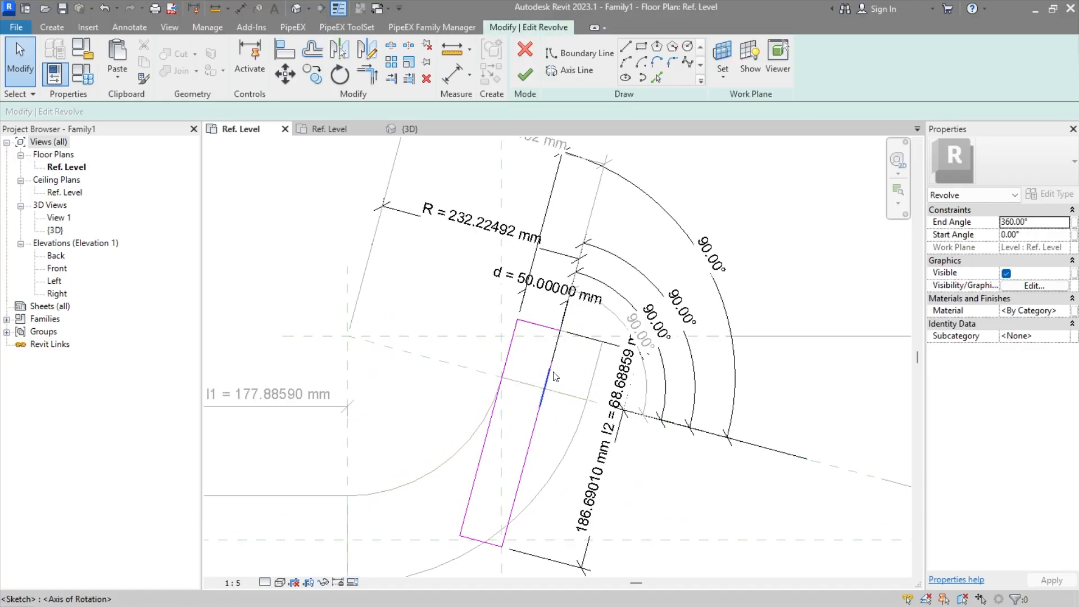
click(667, 375)
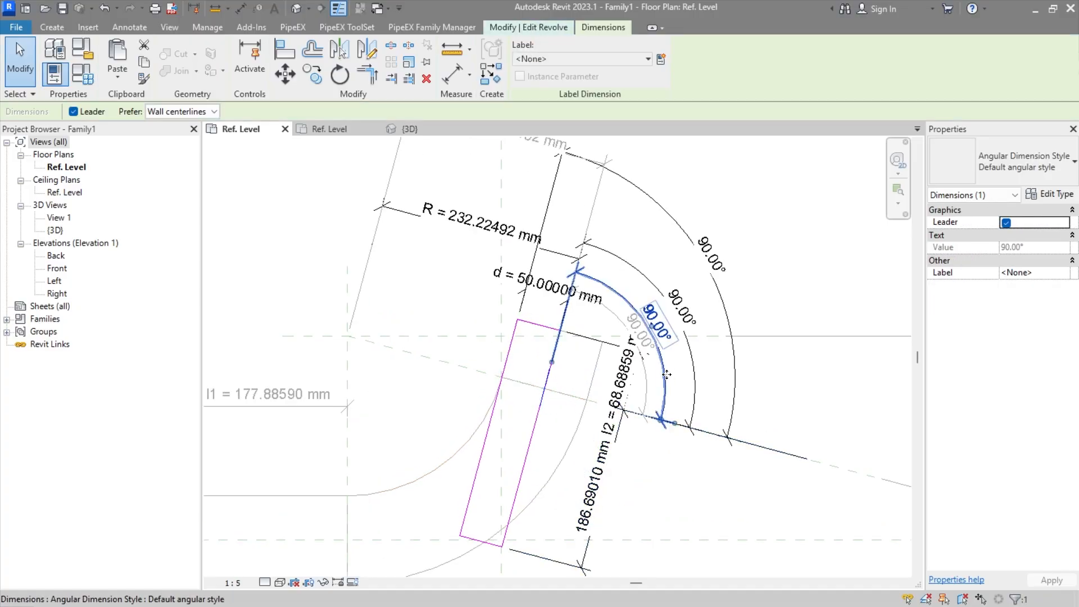
key(Delete)
click(694, 364)
key(Delete)
click(735, 364)
key(Delete)
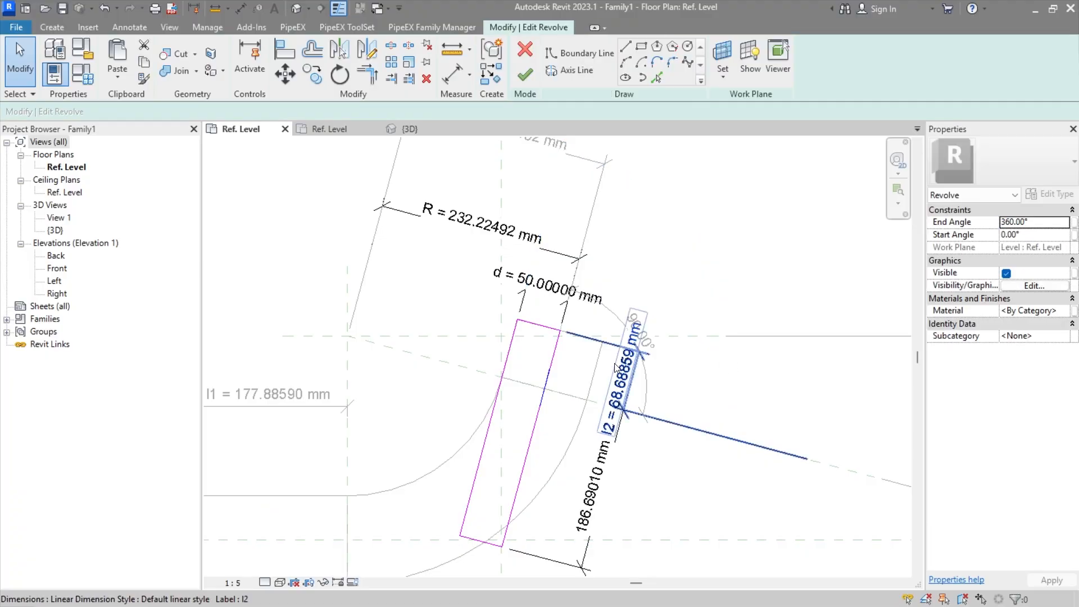
Step: Delete the R and d dimensions from the angled end revolve's sketch
middle_drag(586, 386, 557, 420)
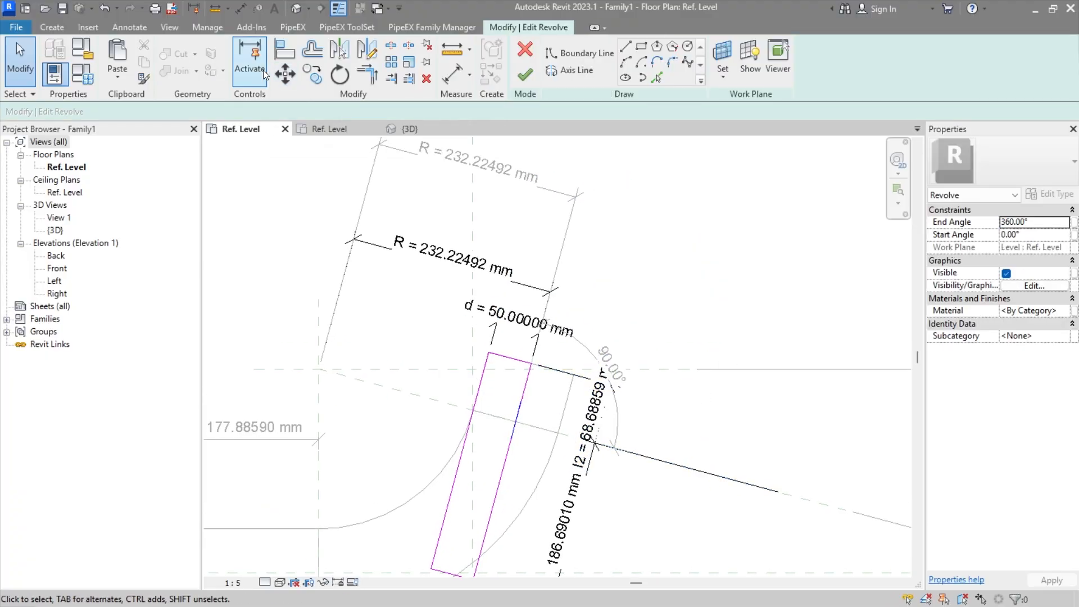
click(284, 52)
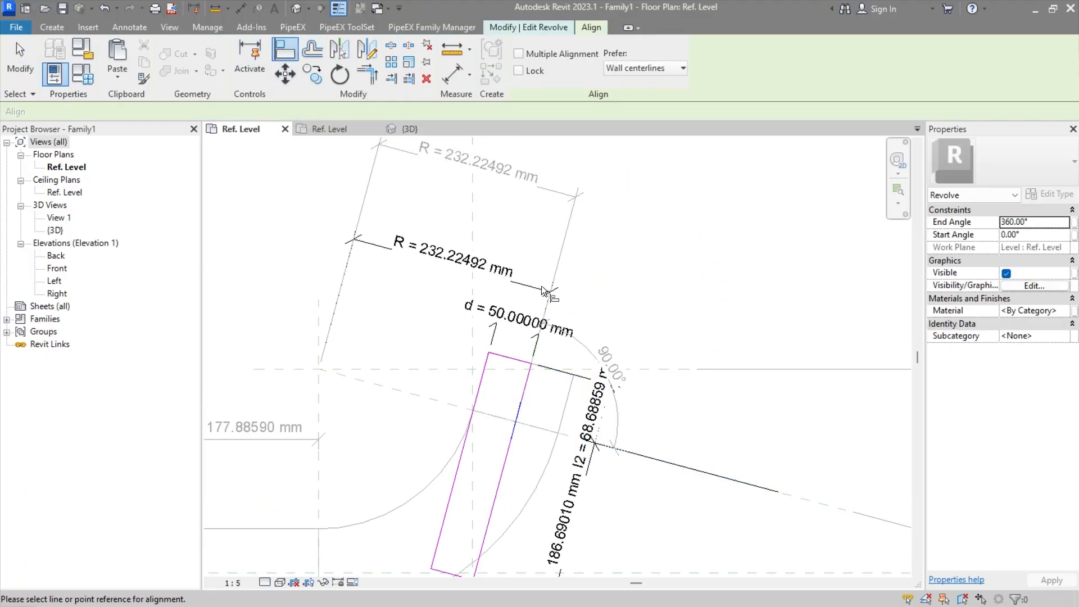
key(Escape)
click(479, 274)
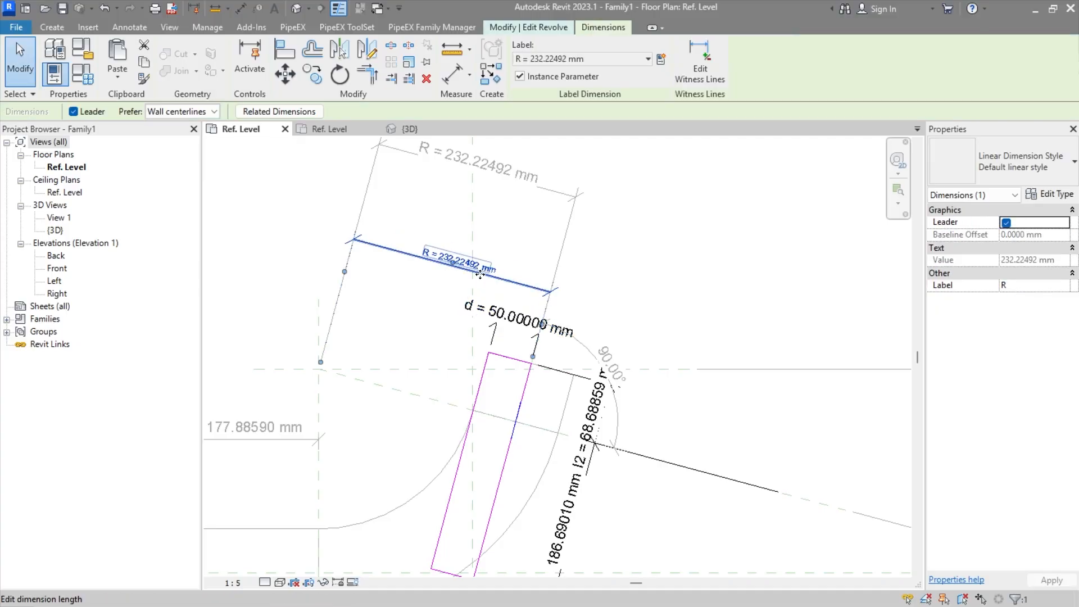
key(Escape)
click(513, 326)
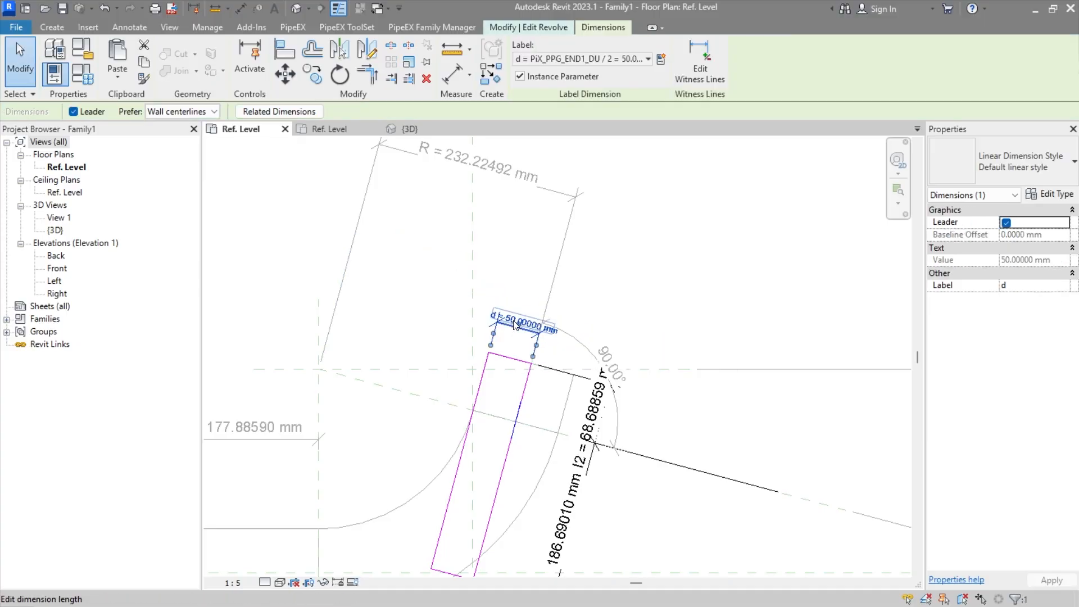
key(Delete)
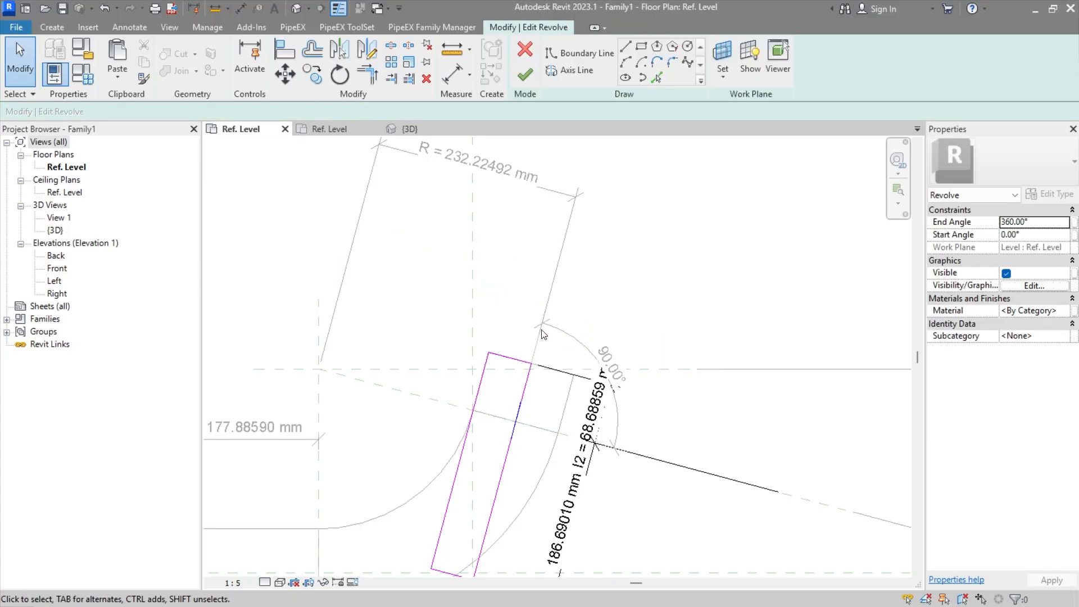
Step: Add an aligned dimension between the new reference line and the revolve profile's long edge nearer the bend centre
click(130, 29)
click(59, 53)
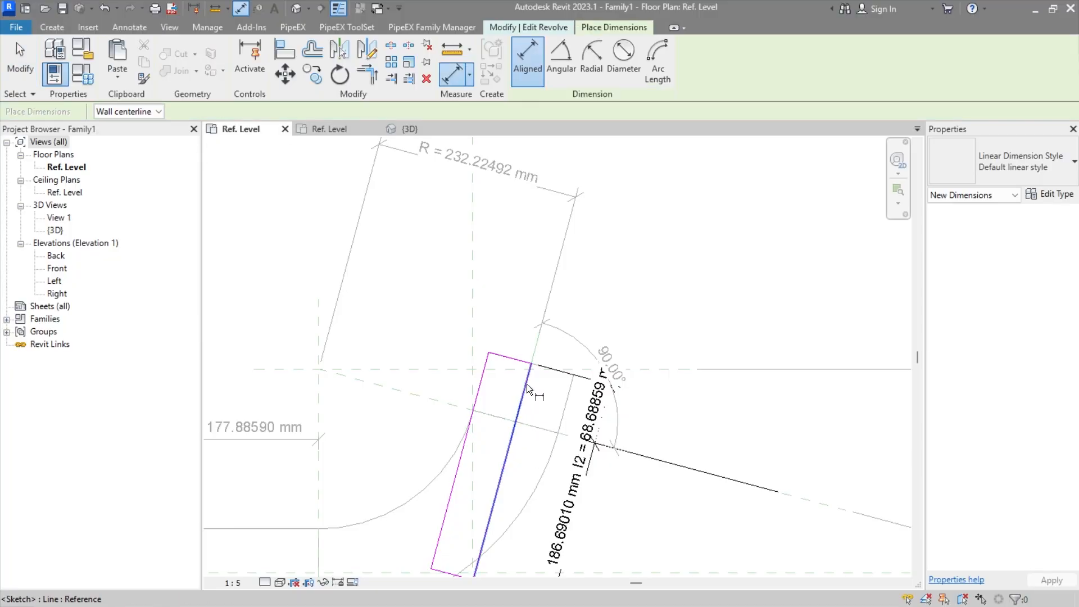
click(532, 338)
click(483, 373)
click(505, 303)
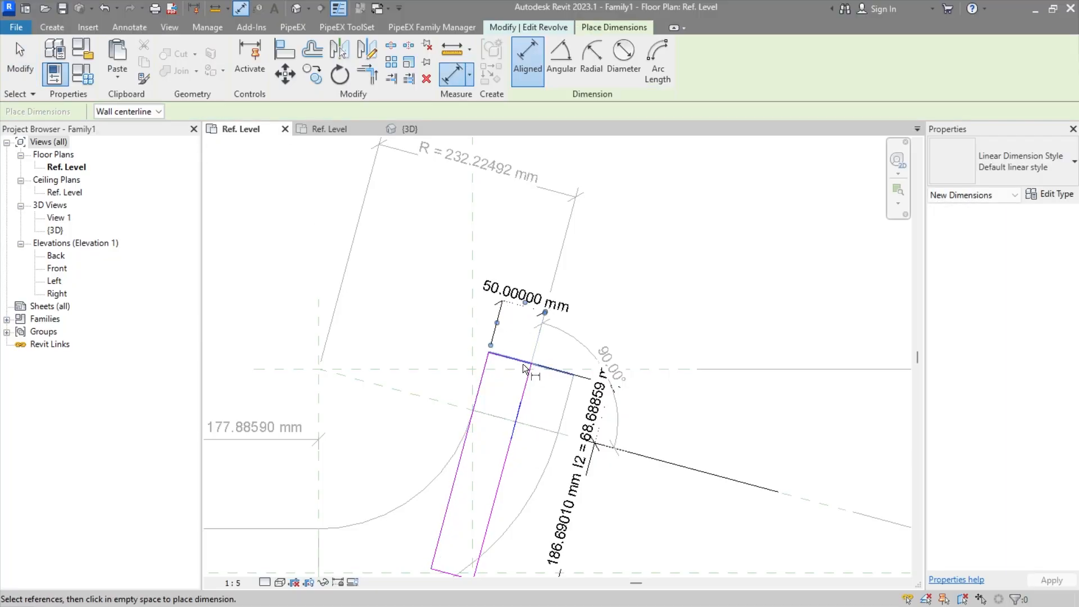
Step: Label the new aligned dimension across the revolve profile with the existing parameter d
key(Escape)
click(504, 291)
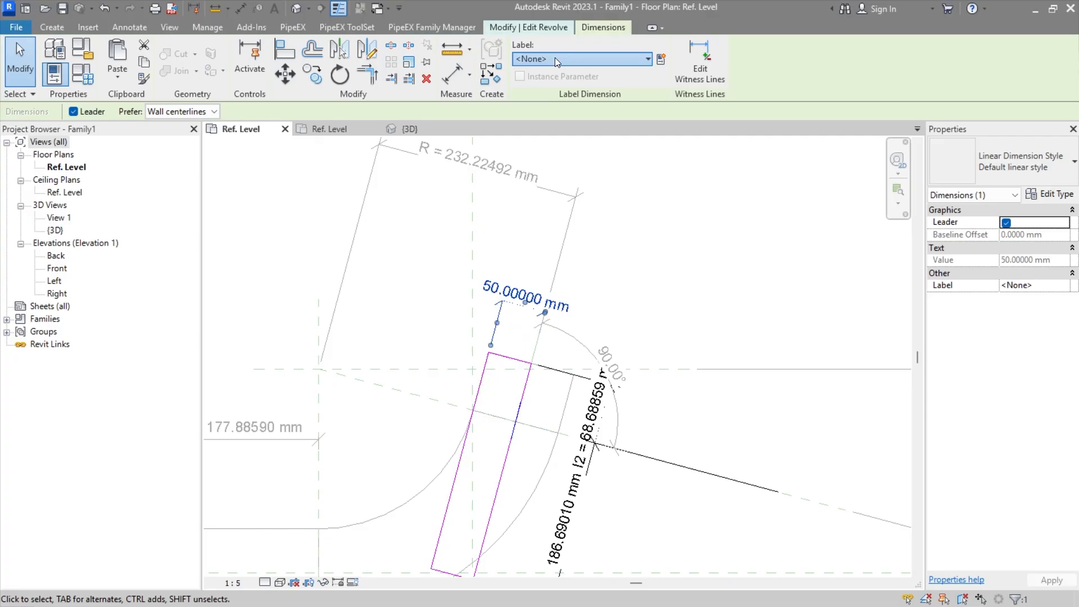
click(554, 59)
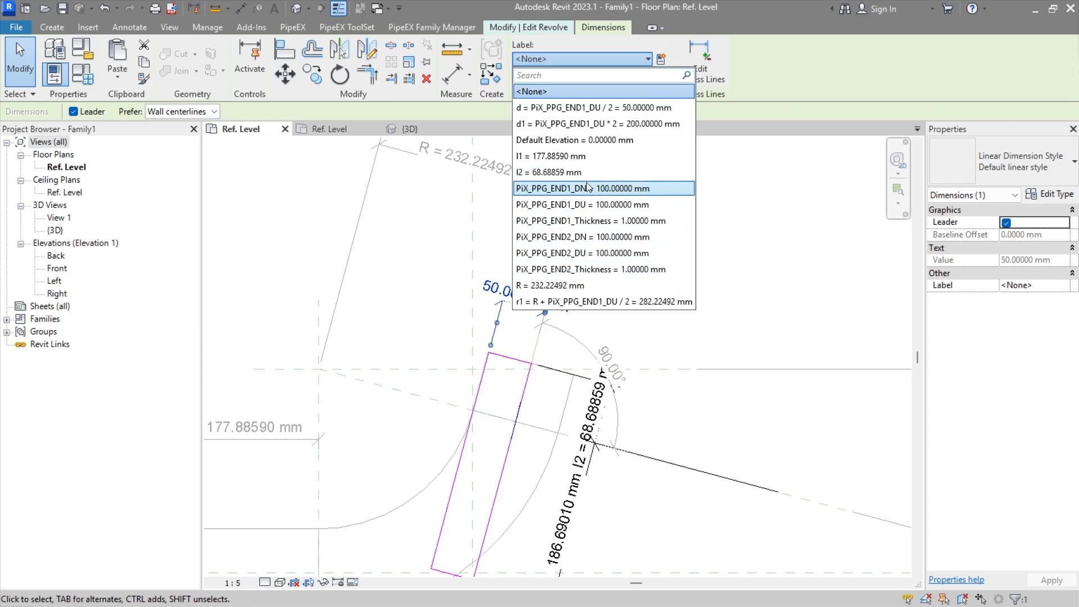
click(604, 108)
click(621, 272)
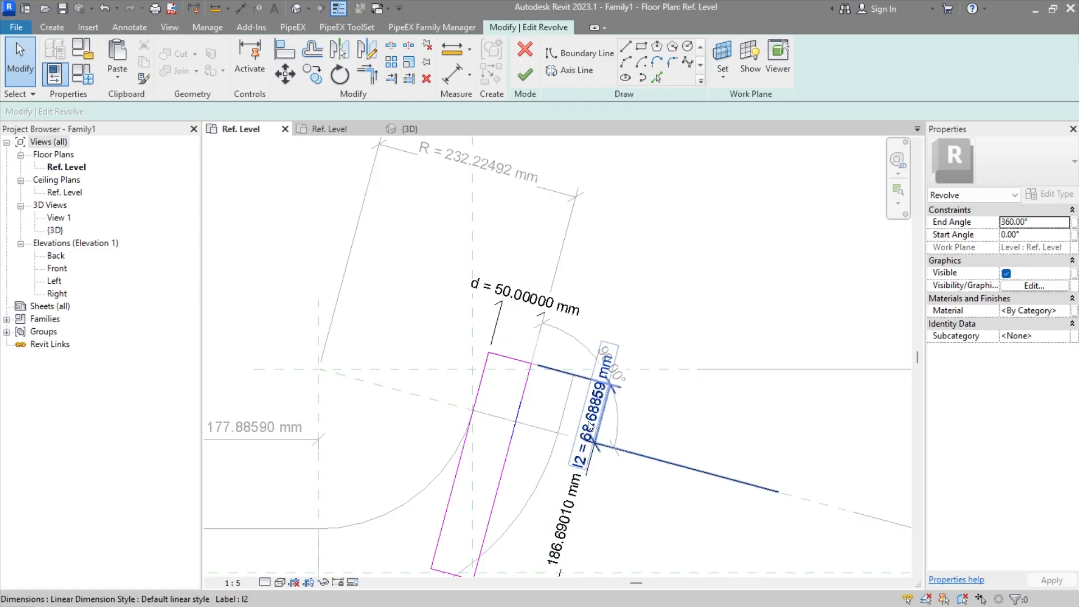
Step: Align the rotation axis and the profile's adjacent long edge to the new reference line, lock the edge's alignment, and finish the revolve sketch
click(285, 50)
click(531, 343)
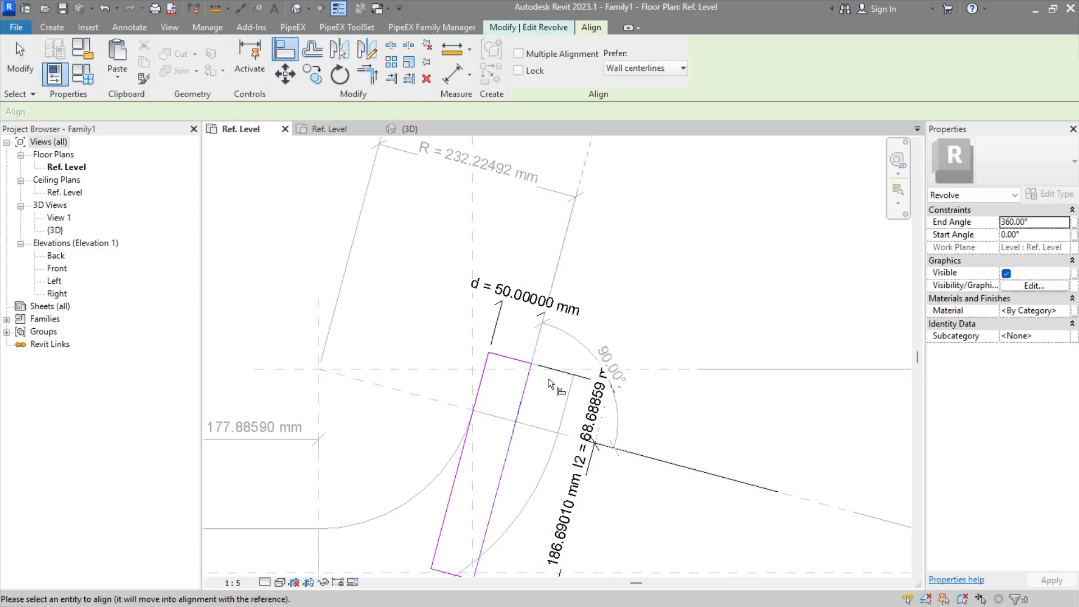
click(518, 413)
click(540, 337)
click(507, 456)
click(525, 481)
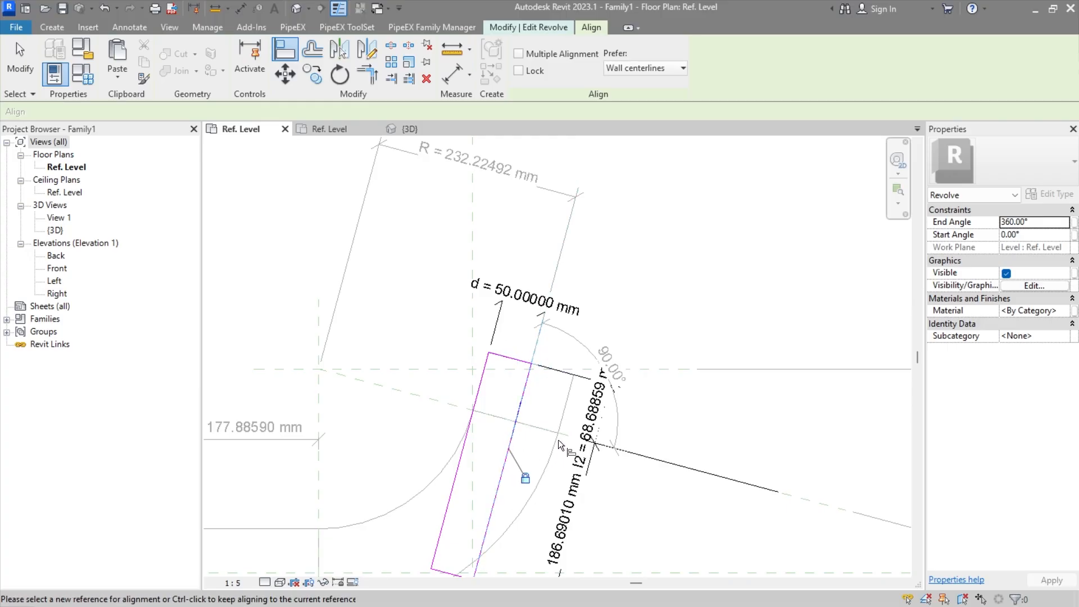
scroll(547, 416, down, 1)
key(Escape)
key(Escape)
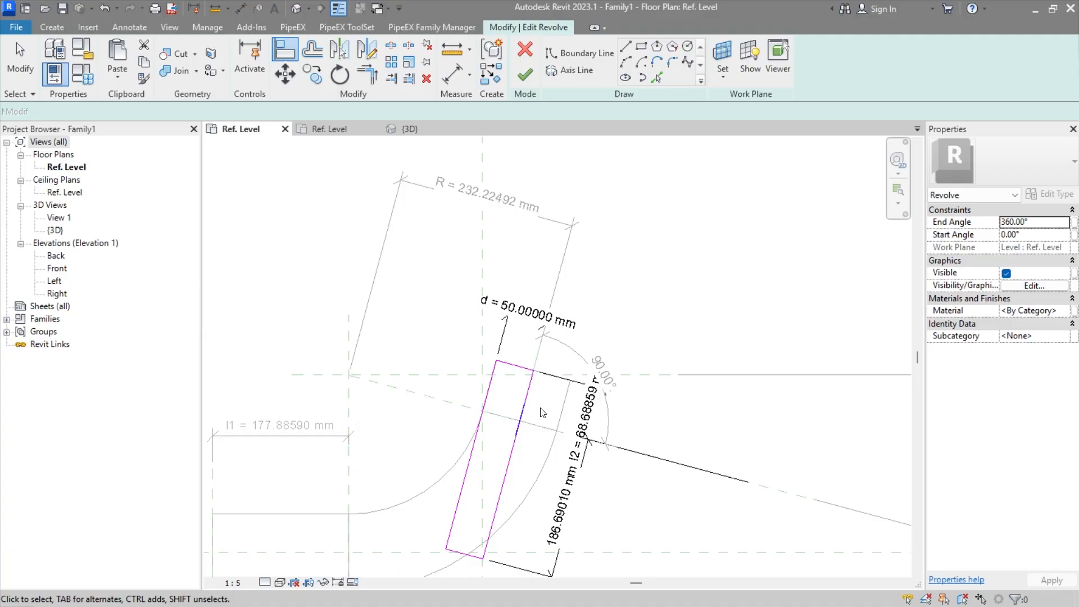
click(524, 76)
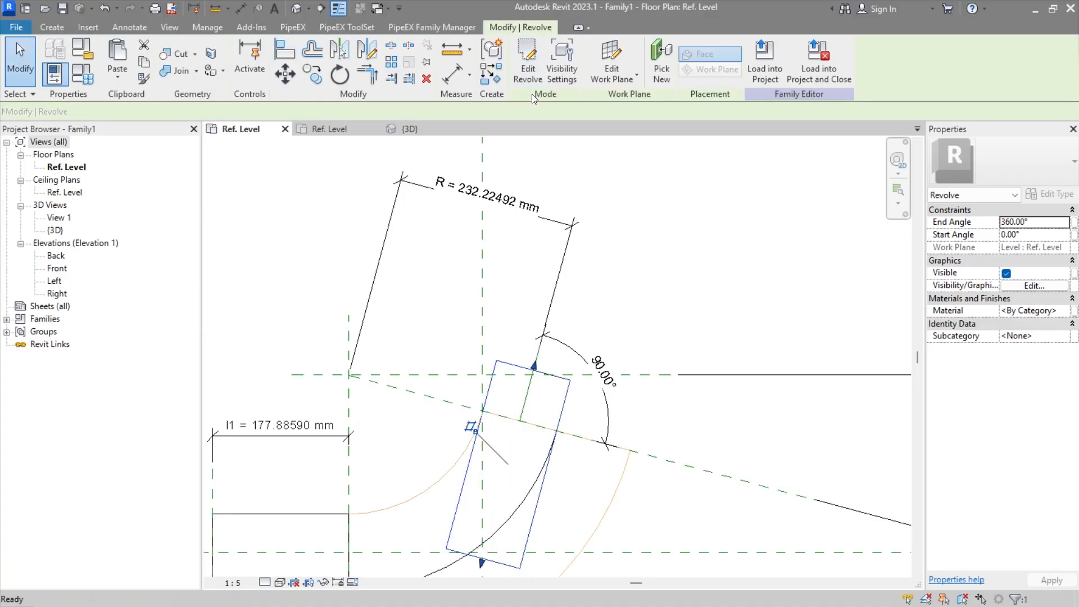
click(633, 182)
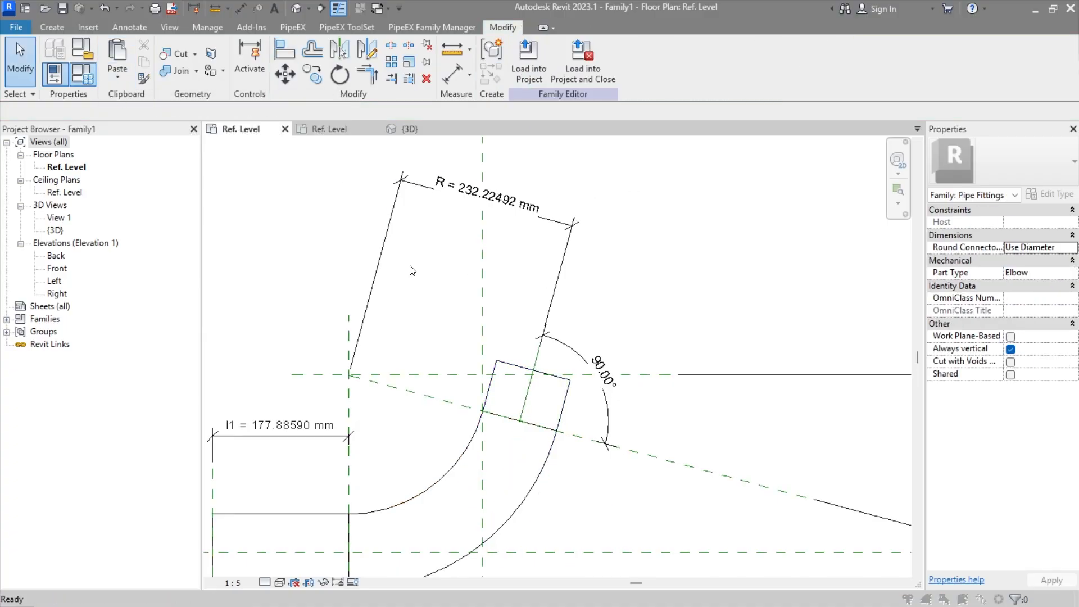
Step: Flex the elbow by setting the Ang parameter to 45° in the family types
click(54, 73)
click(456, 303)
text(45)
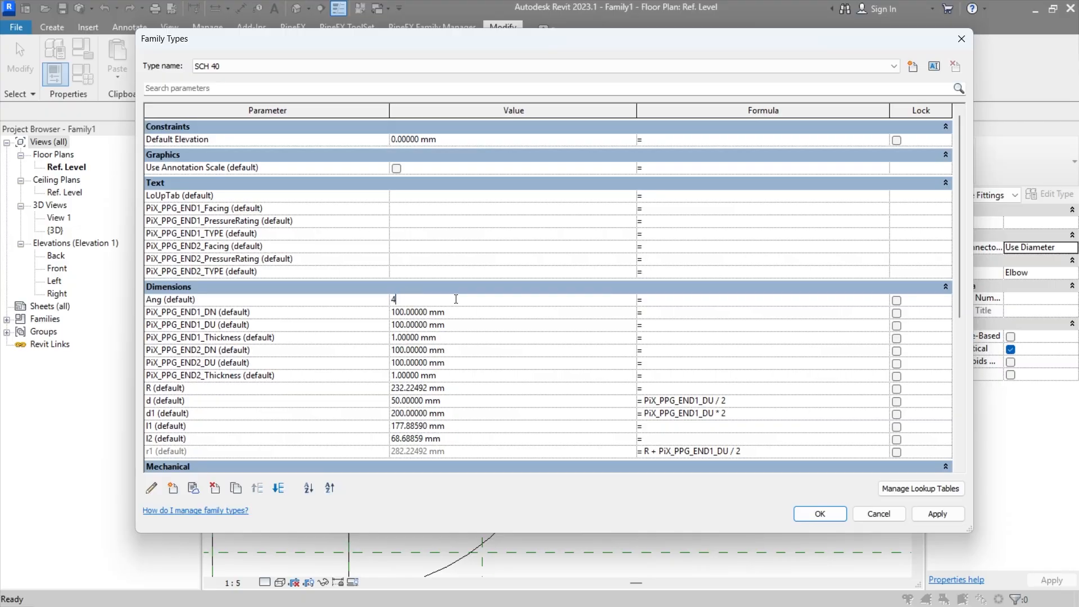
key(Tab)
click(819, 514)
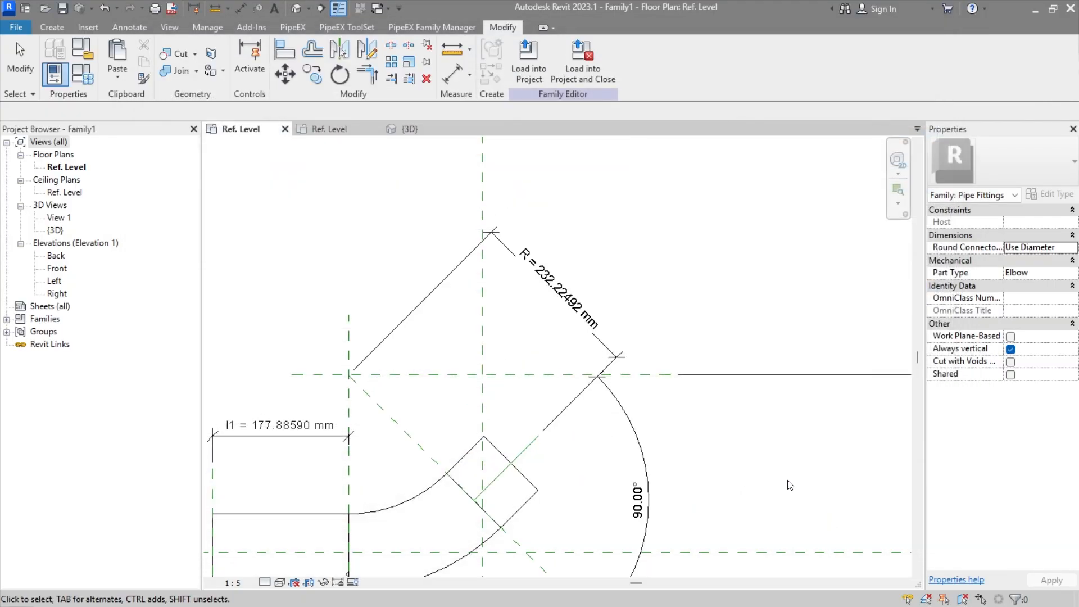
middle_drag(548, 486, 541, 318)
scroll(497, 316, up, 1)
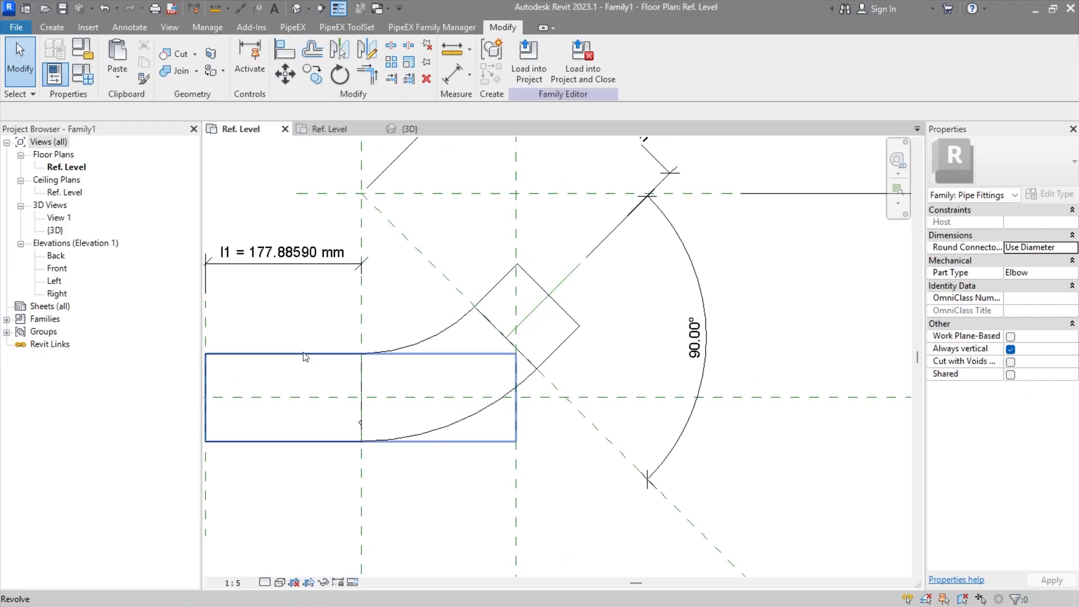
Step: Shorten the angled end revolve from its inner end and label the unlabelled length dimension in its sketch with a new instance parameter r2
click(499, 296)
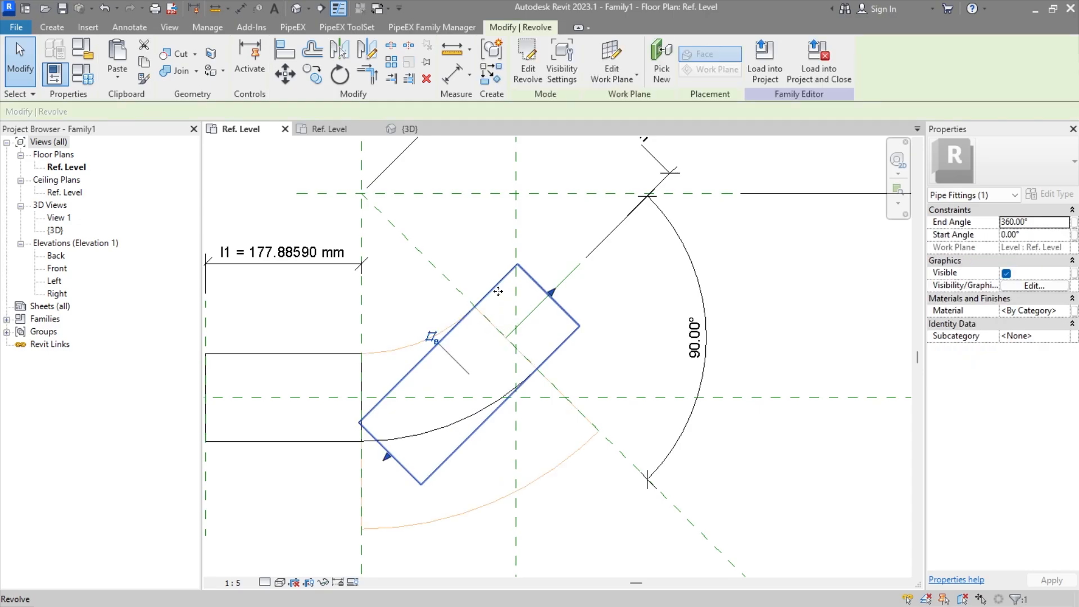
drag(387, 458, 459, 408)
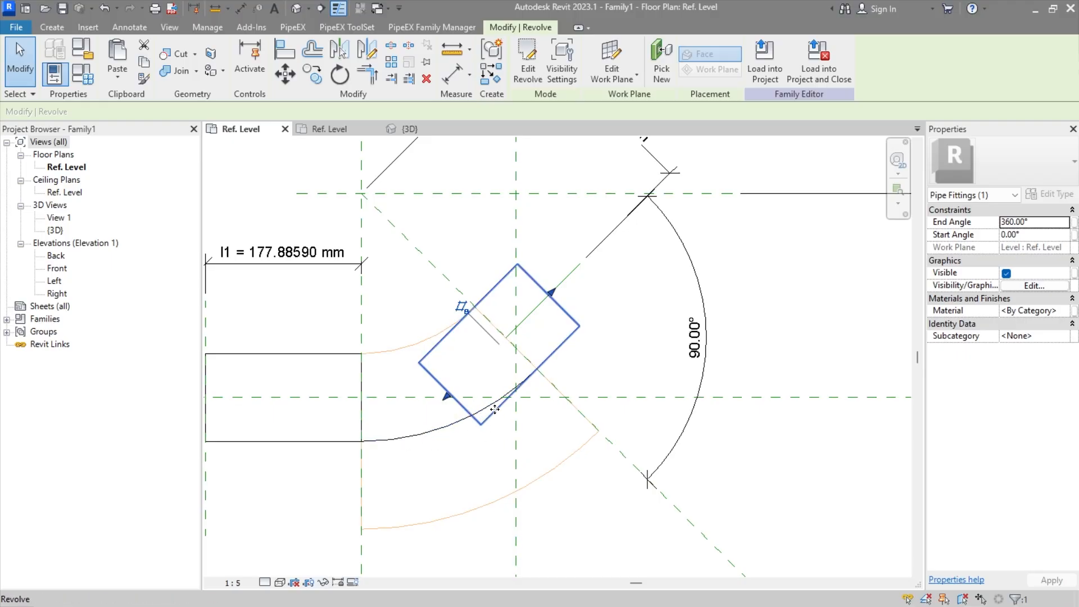
double_click(434, 380)
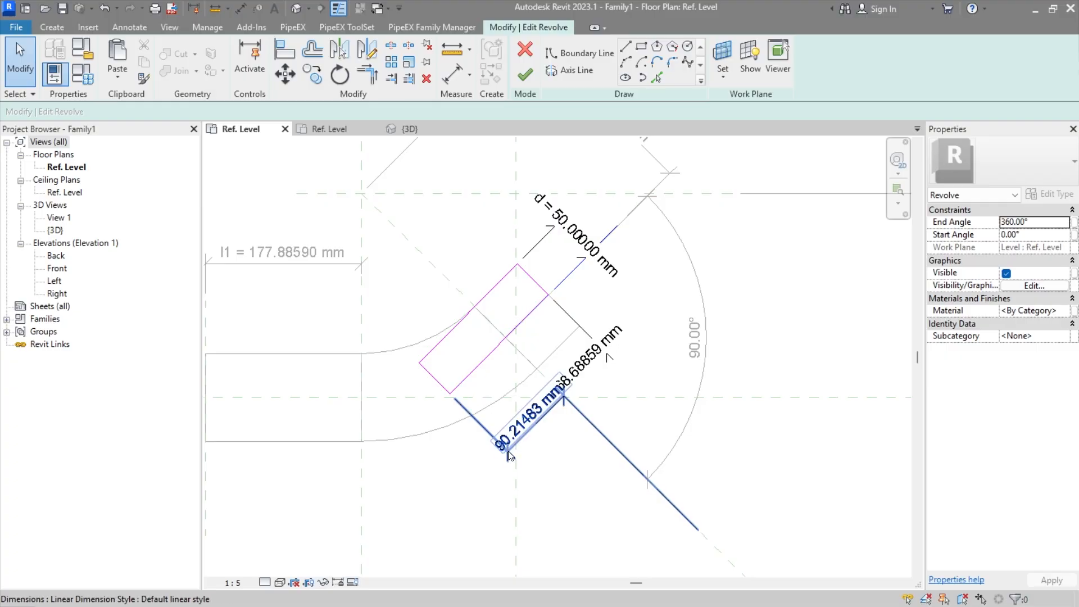
click(490, 440)
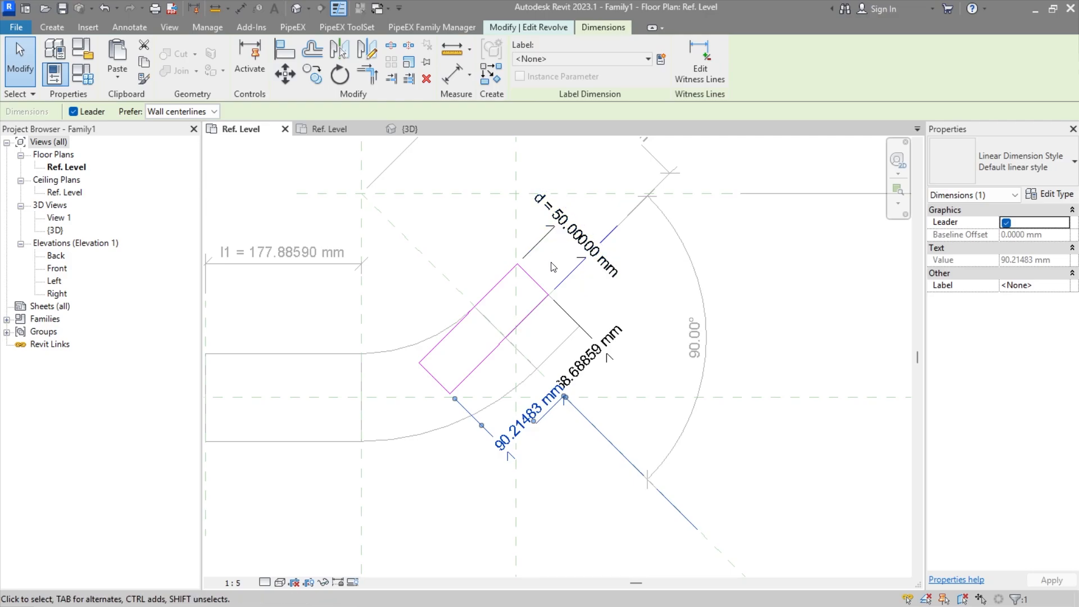
click(662, 60)
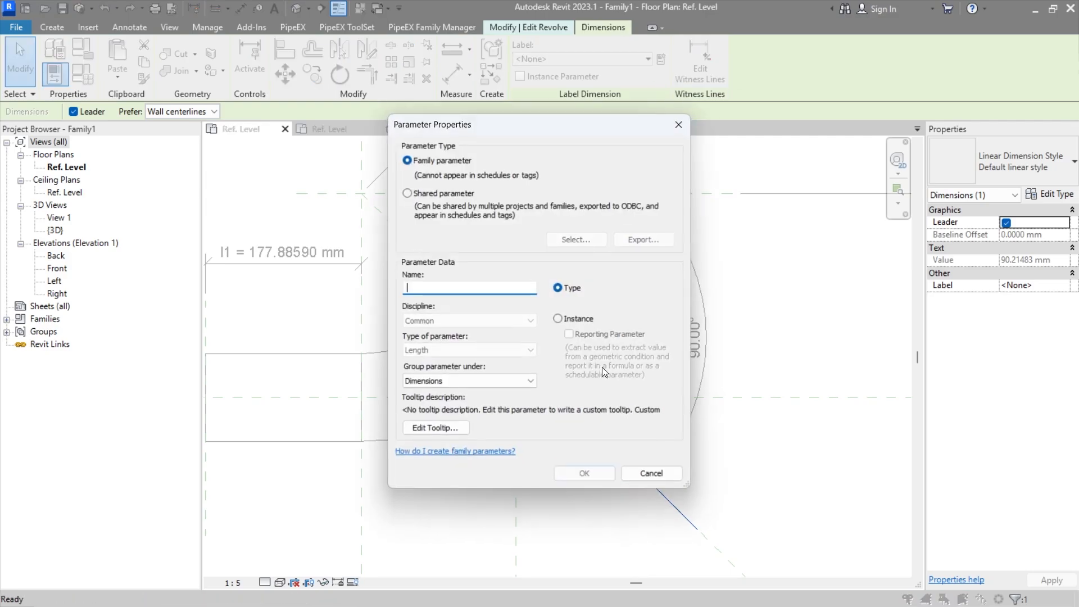
click(577, 319)
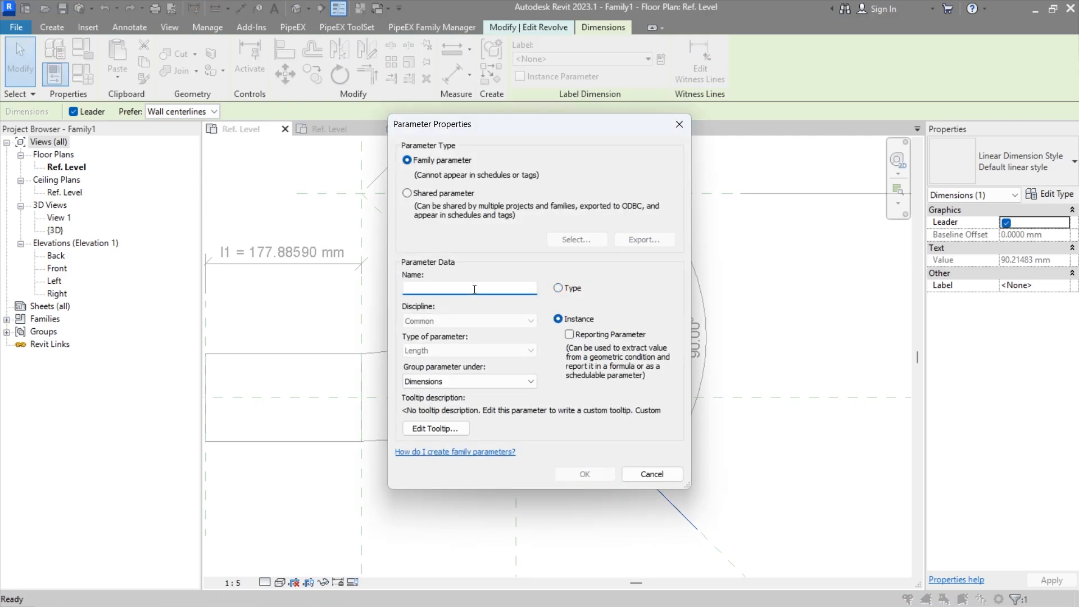
text(r2)
click(569, 475)
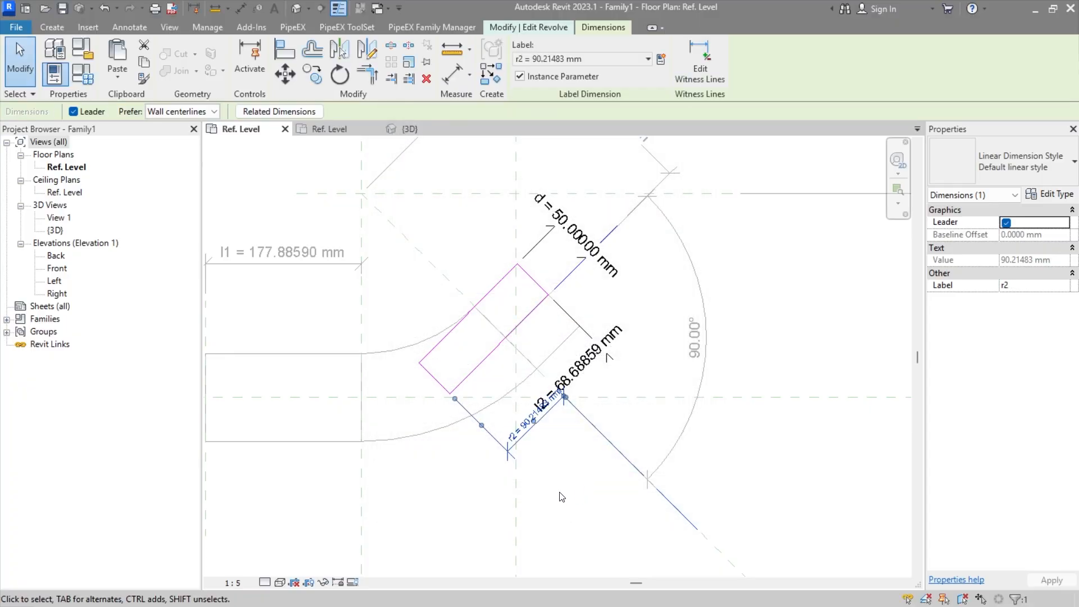
click(563, 496)
Step: Give the r2 parameter the formula R / 2 in the family types and finish the revolve sketch
click(84, 75)
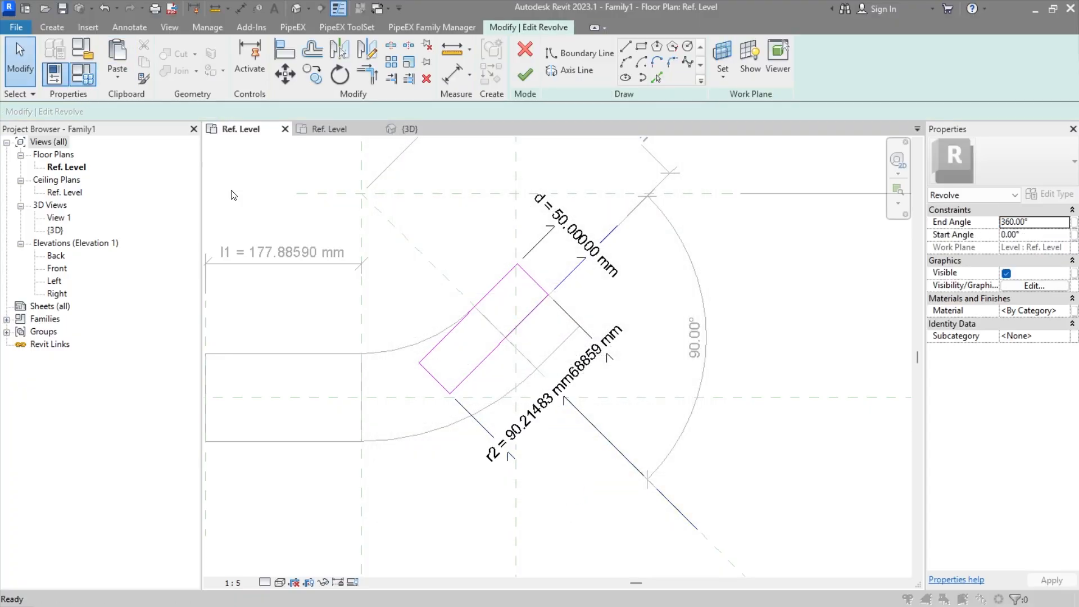
scroll(293, 326, down, 2)
scroll(275, 320, down, 4)
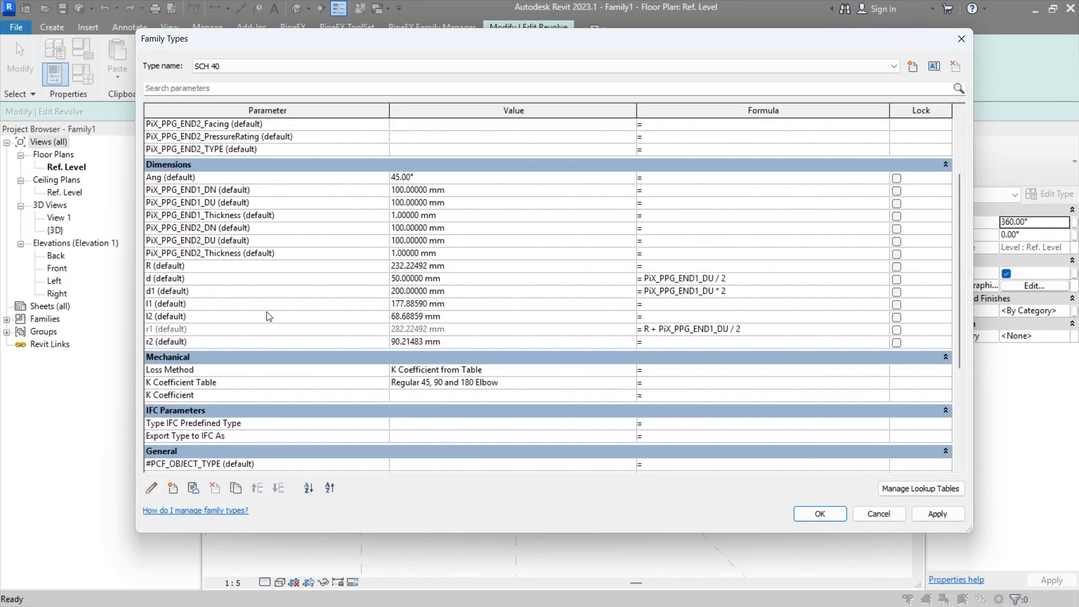
scroll(234, 313, up, 3)
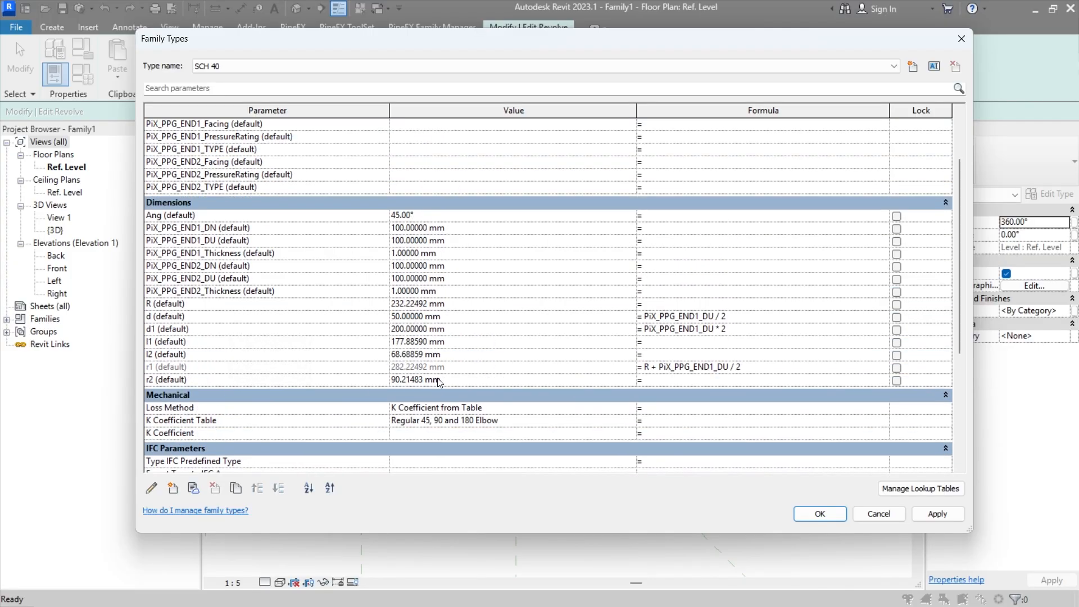
click(648, 379)
click(809, 512)
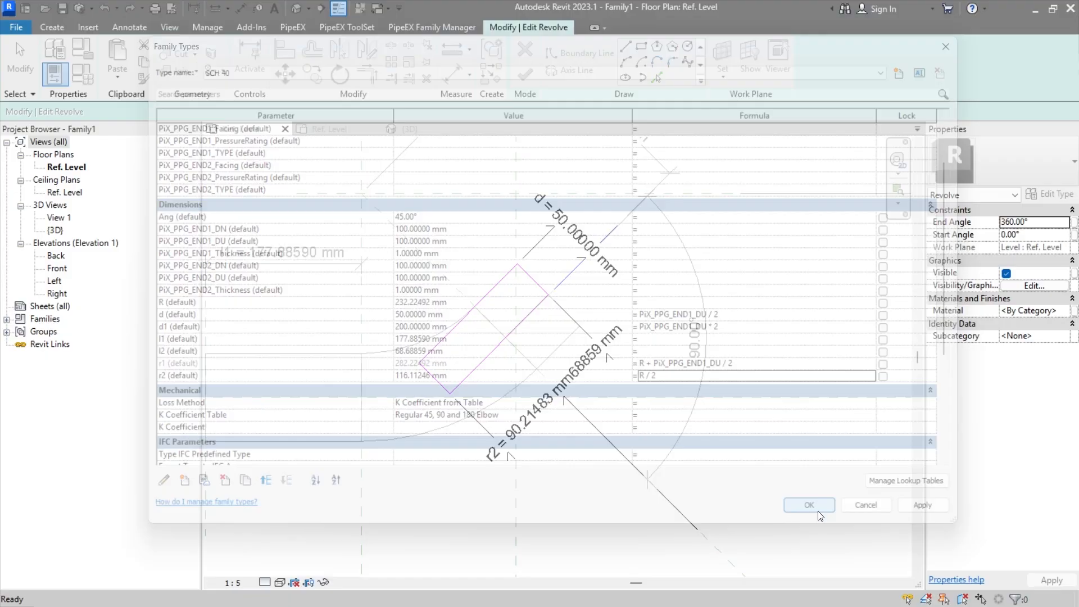
click(524, 76)
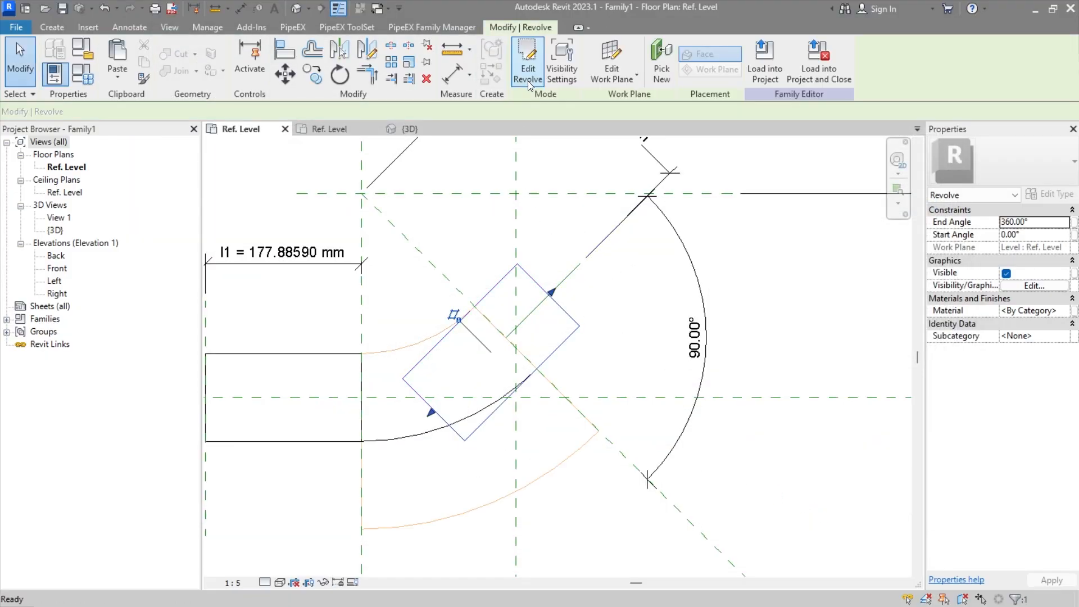
click(619, 337)
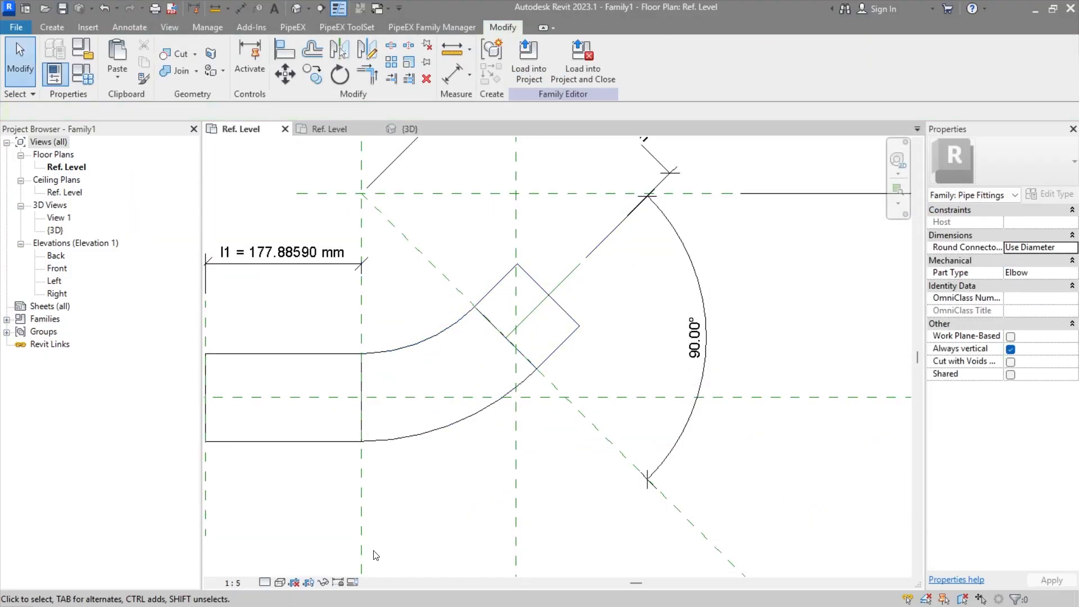
Step: Reopen the angled end revolve's sketch, move the l2 dimension clear of the r2 dimension, and finish the sketch
scroll(542, 343, down, 3)
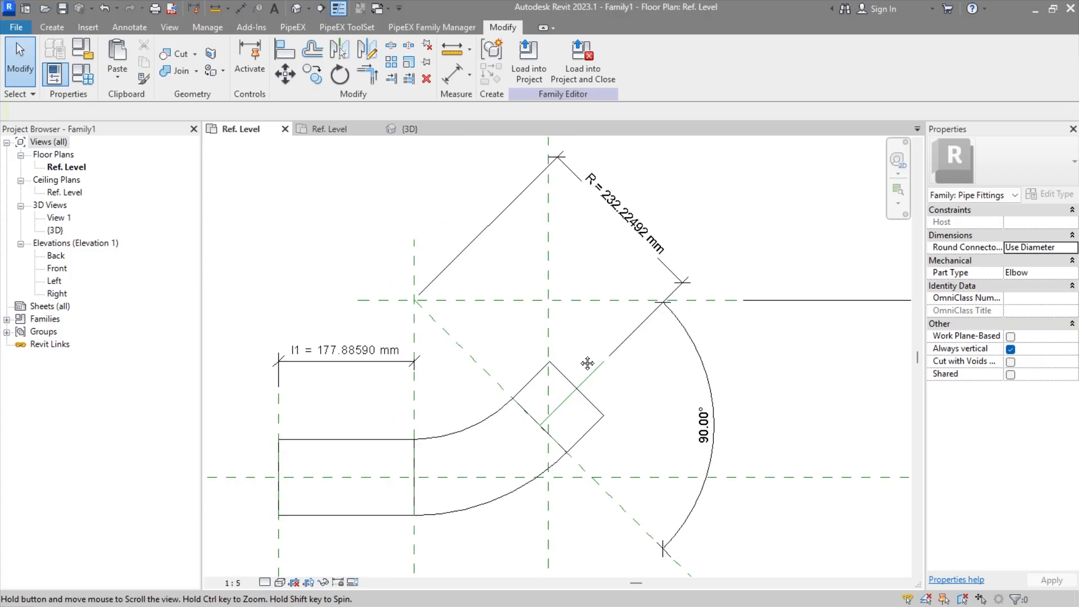
scroll(522, 354, up, 2)
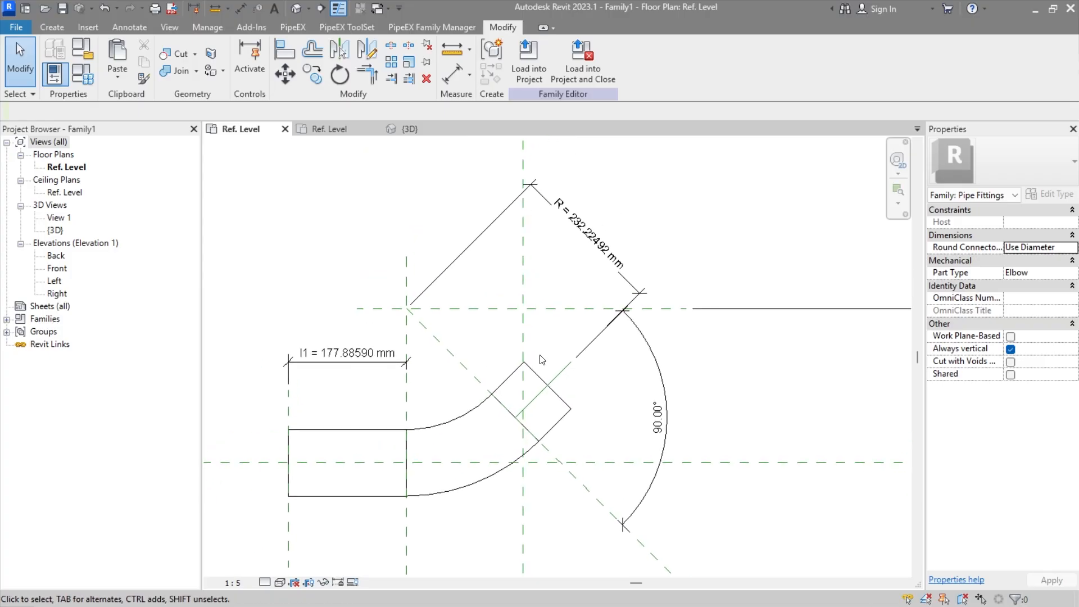
click(559, 427)
double_click(559, 428)
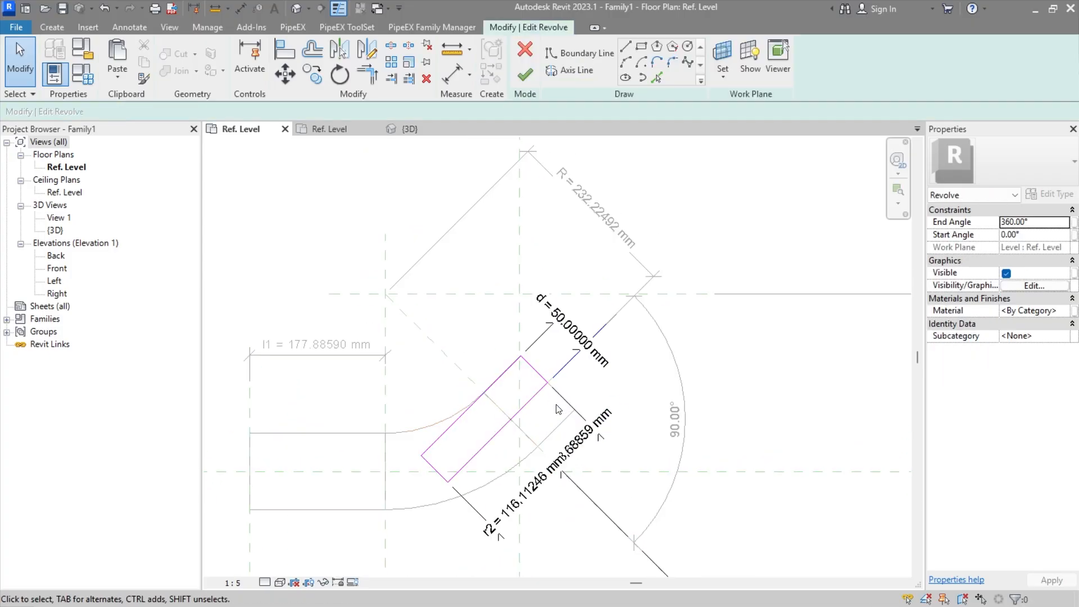
click(585, 450)
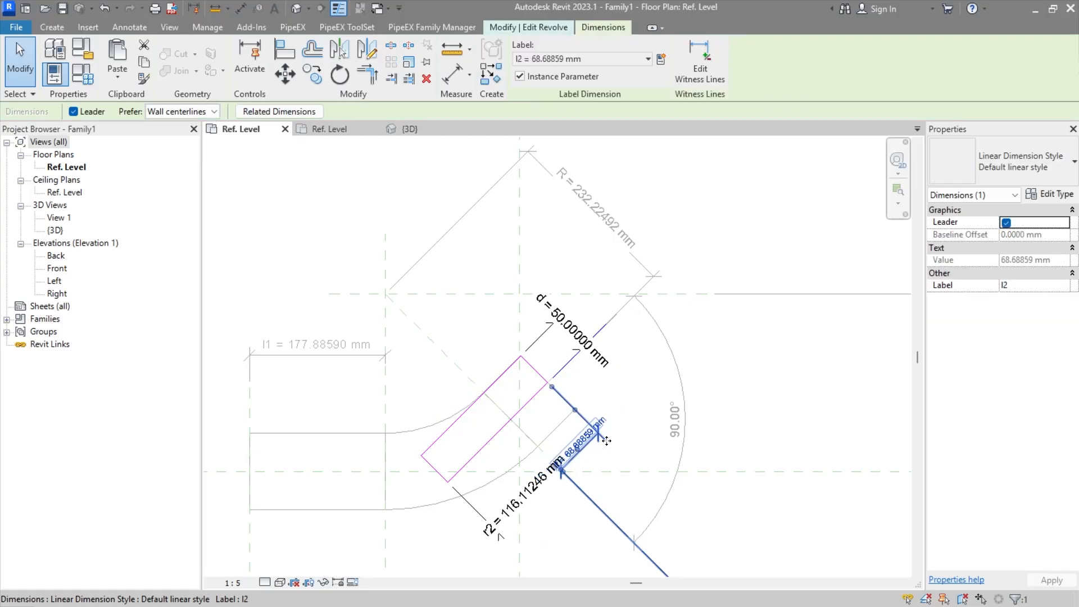
drag(584, 450, 649, 477)
key(Escape)
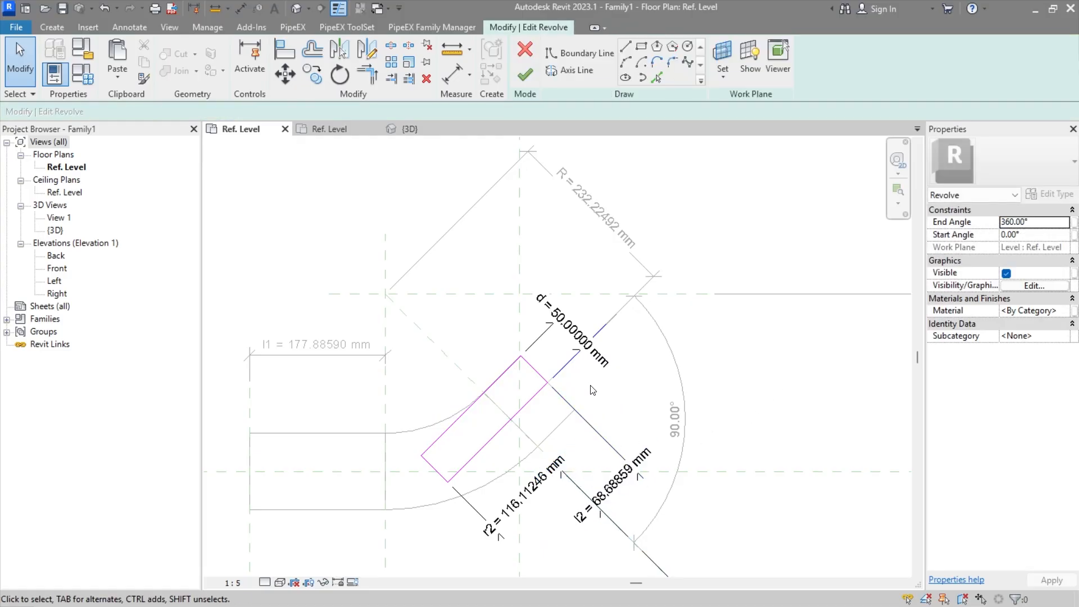
middle_drag(590, 385, 584, 354)
click(527, 83)
click(732, 423)
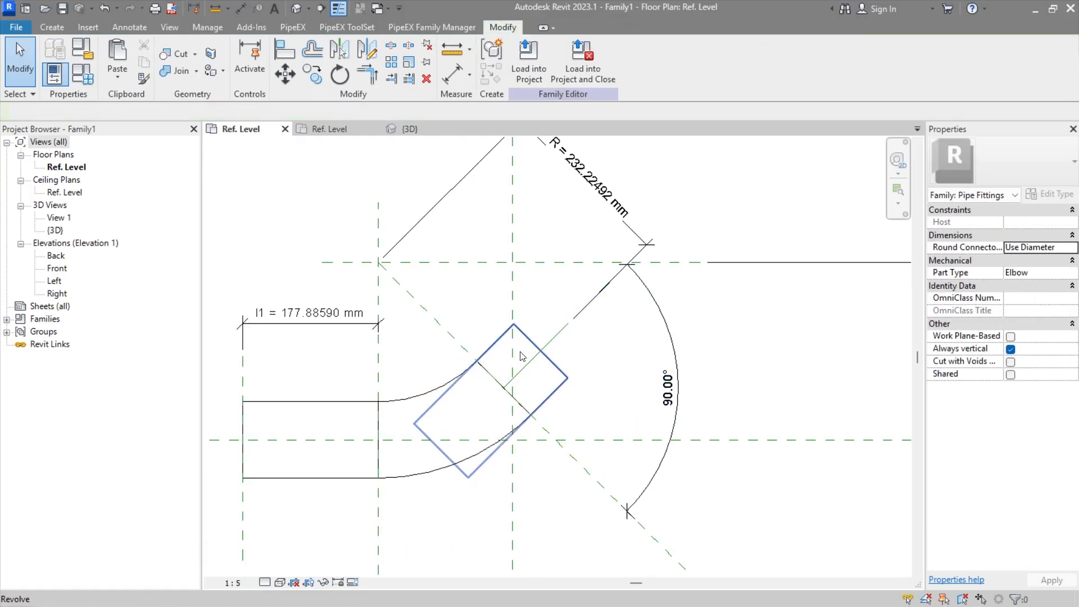
Step: Switch to File Explorer and open the Fitting_Template.xlsx workbook in Excel
scroll(496, 392, down, 1)
mouse_move(496, 392)
middle_down()
mouse_move(557, 347)
mouse_move(486, 358)
mouse_move(475, 385)
middle_up()
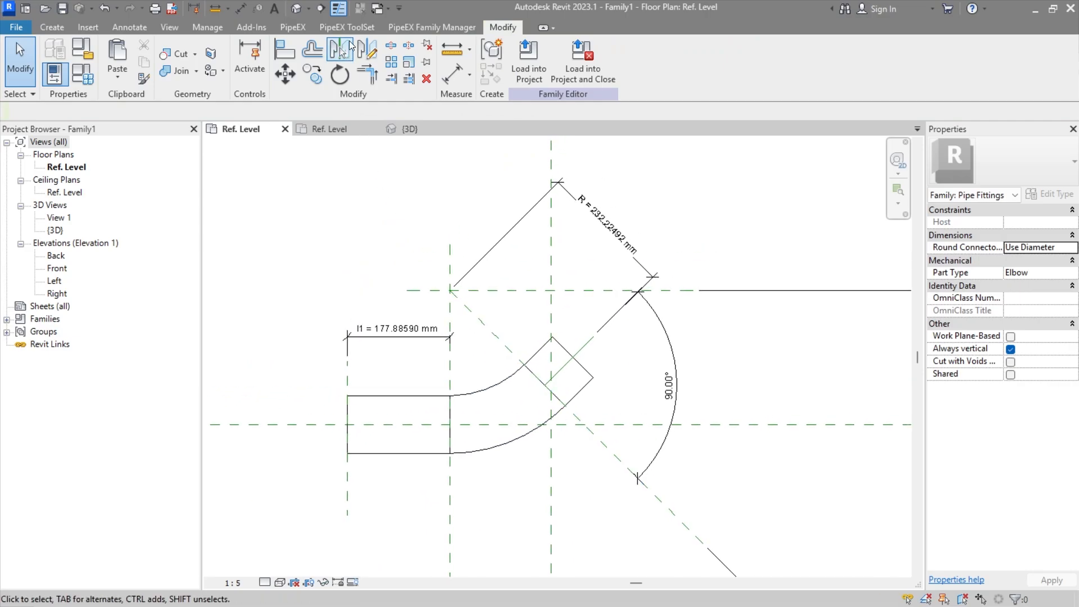
key(alt+Tab)
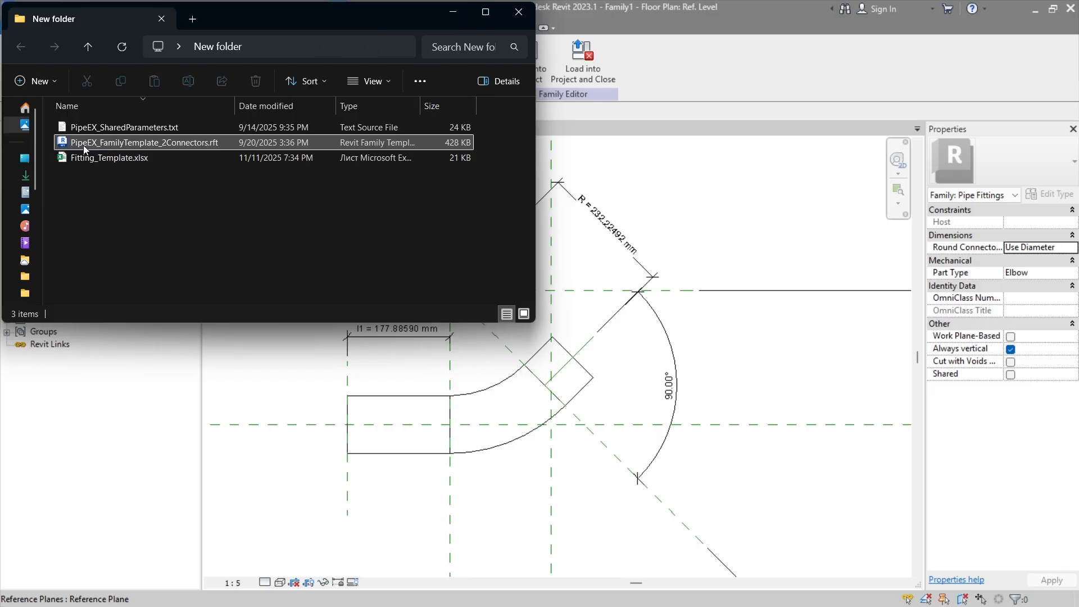
click(140, 160)
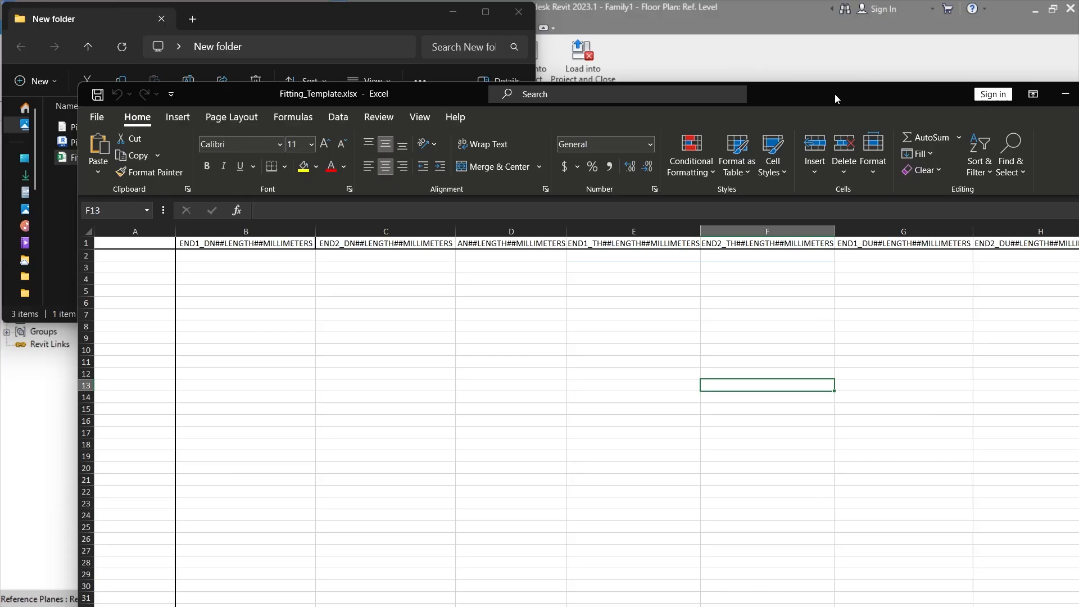
double_click(835, 94)
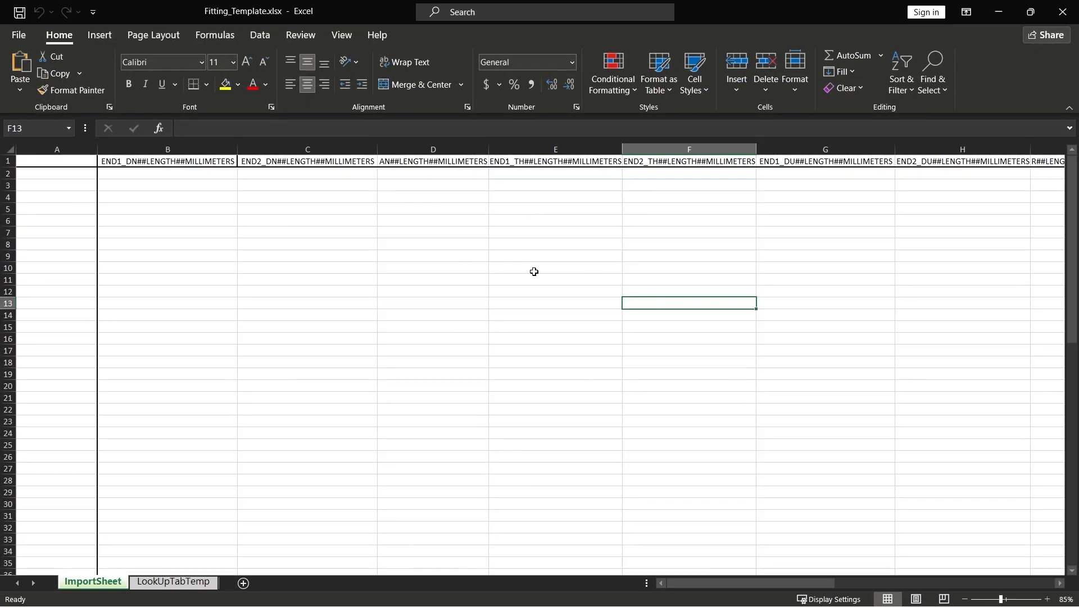
Step: Examine the column headers and prefilled row values across the ImportSheet
click(242, 253)
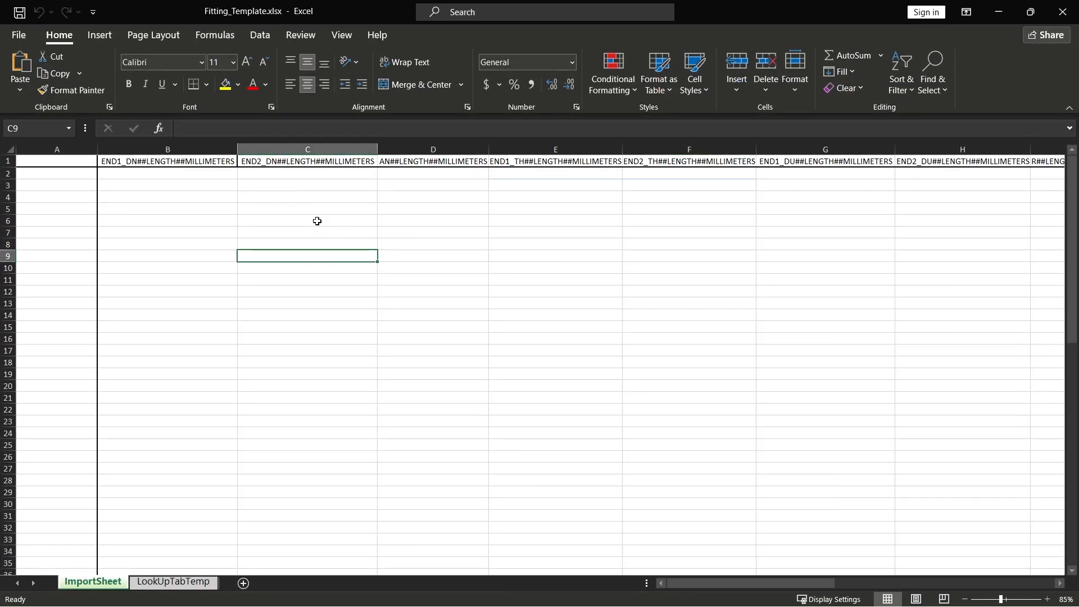
scroll(306, 200, right, 3)
scroll(333, 202, right, 6)
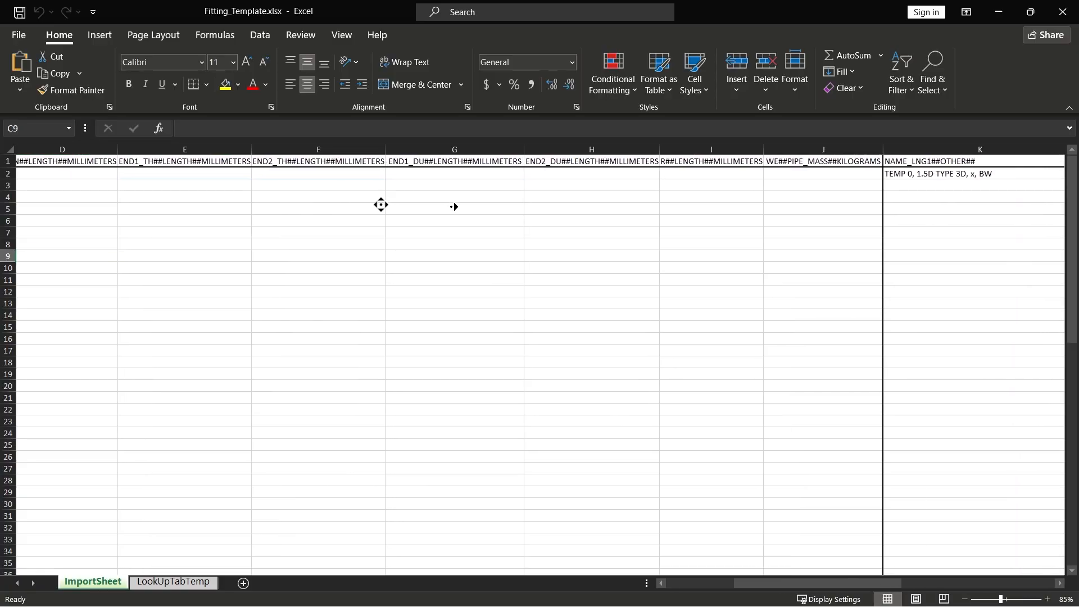
scroll(571, 227, right, 4)
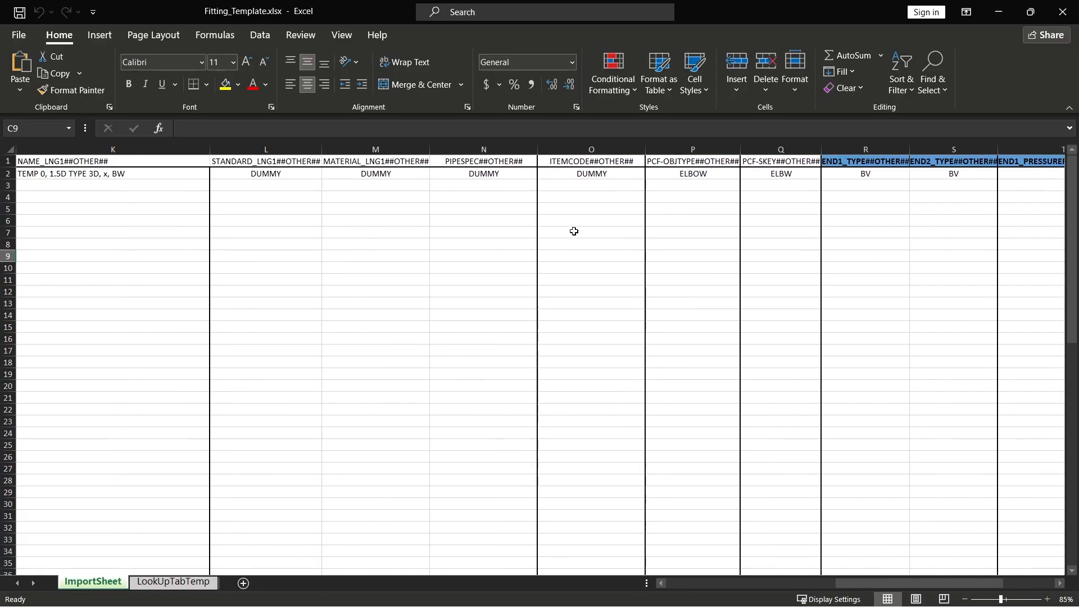
middle_drag(729, 229, 783, 228)
middle_drag(782, 228, 395, 222)
middle_drag(395, 222, 454, 221)
middle_drag(454, 221, 393, 214)
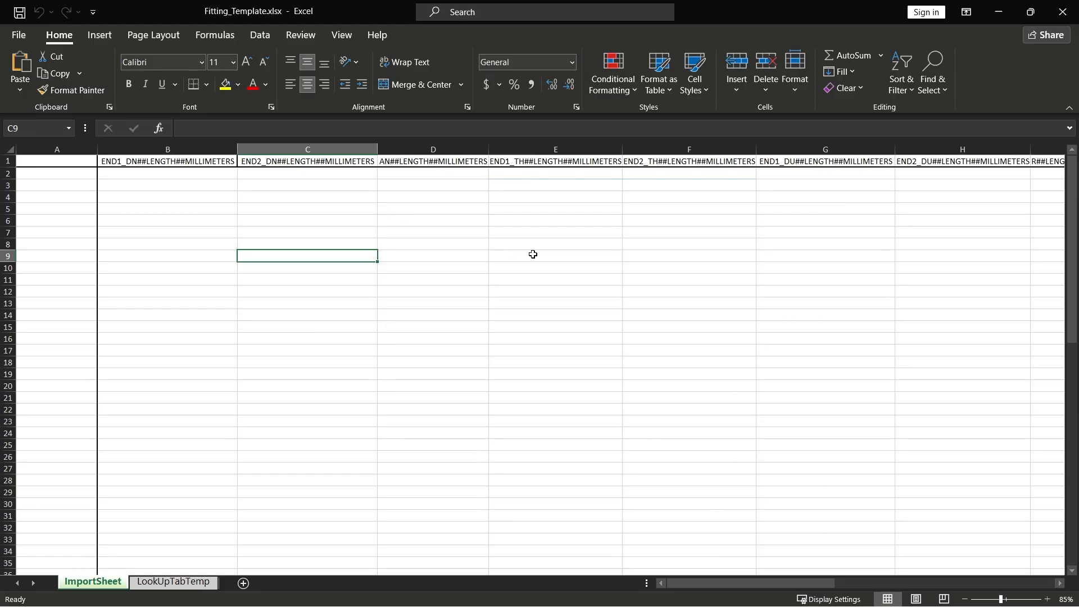
middle_drag(537, 253, 564, 255)
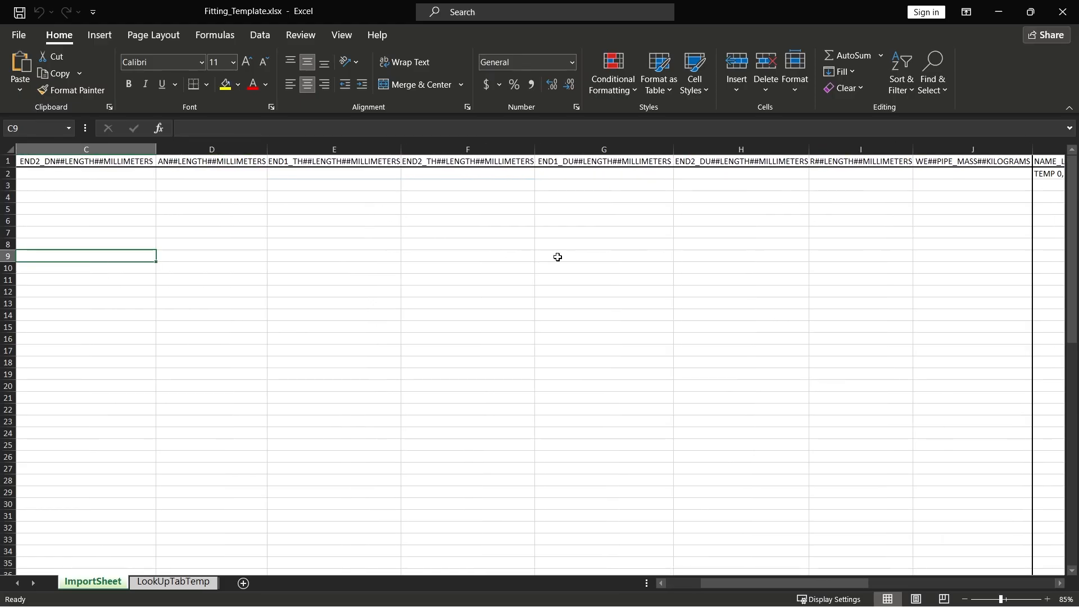
middle_drag(731, 206, 580, 217)
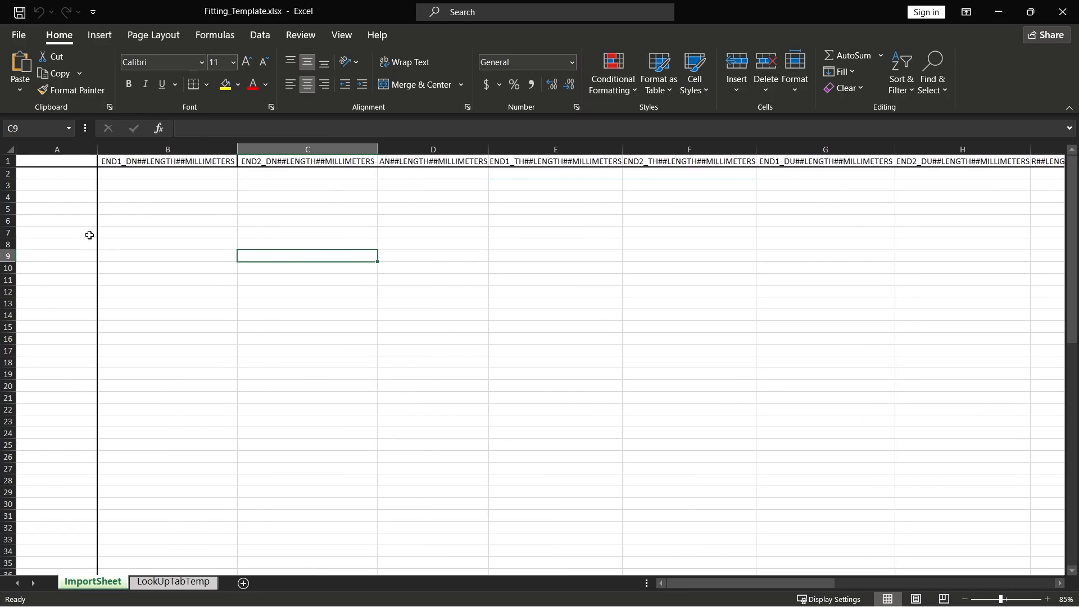
Step: Start row 2 with the name Bend, 15 for both END1_DN and END2_DN, and 90 for AN
click(73, 174)
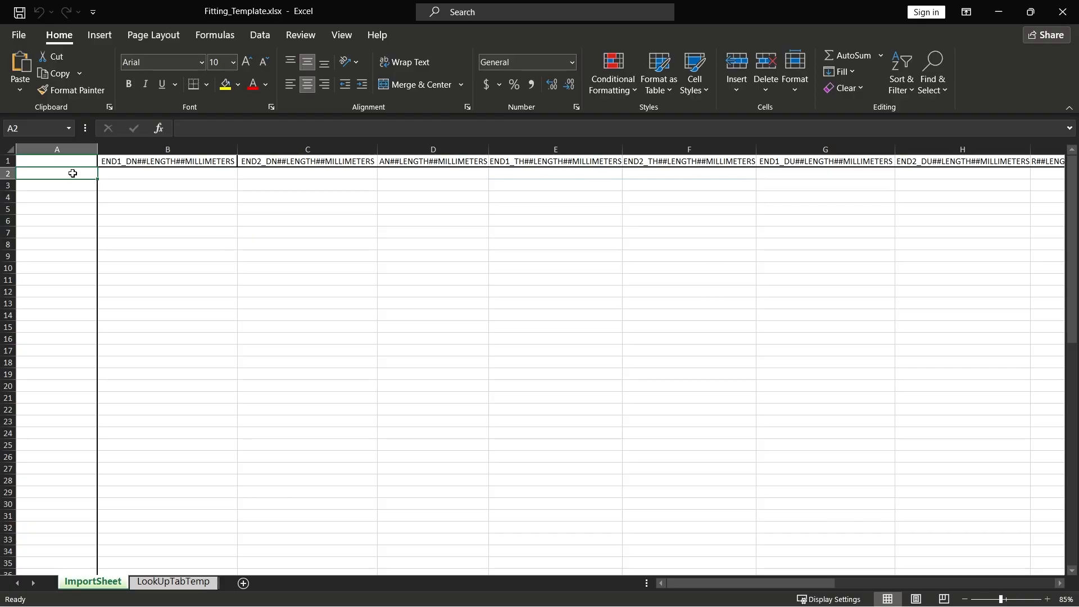
text(Bend)
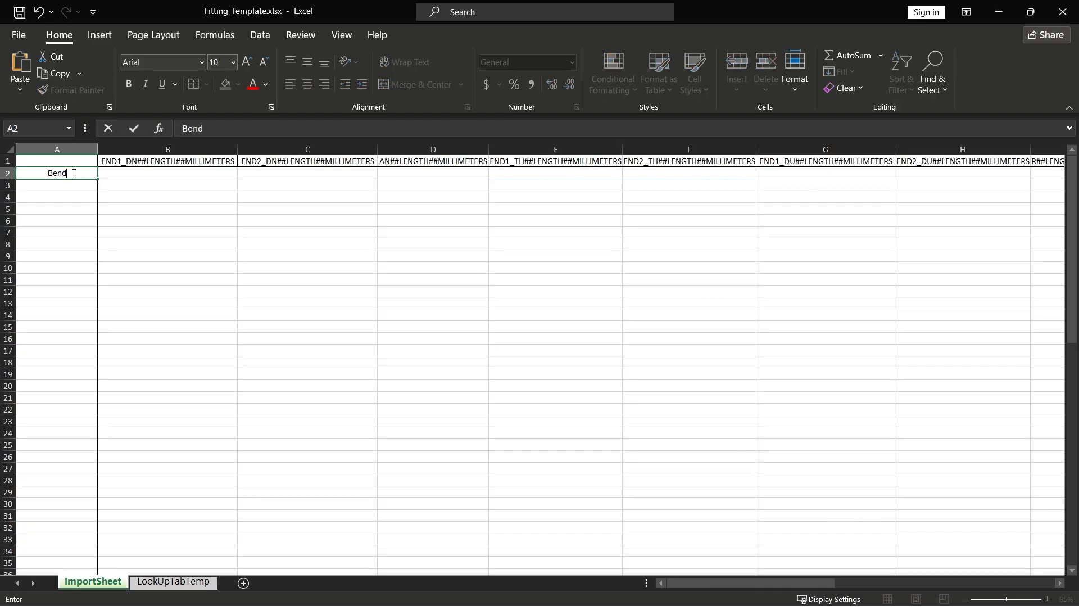
key(Tab)
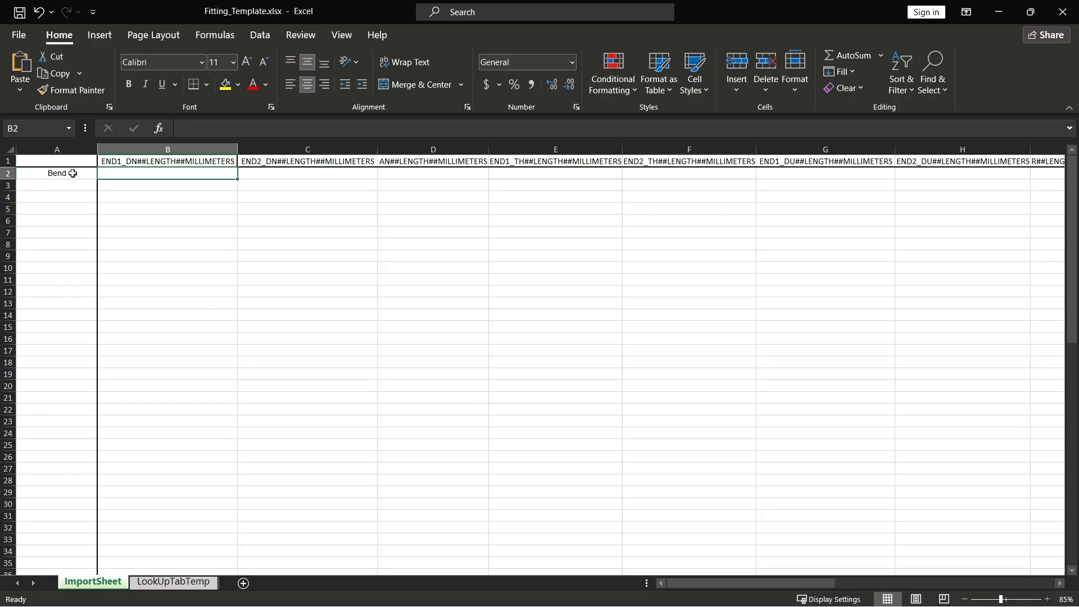
text(15)
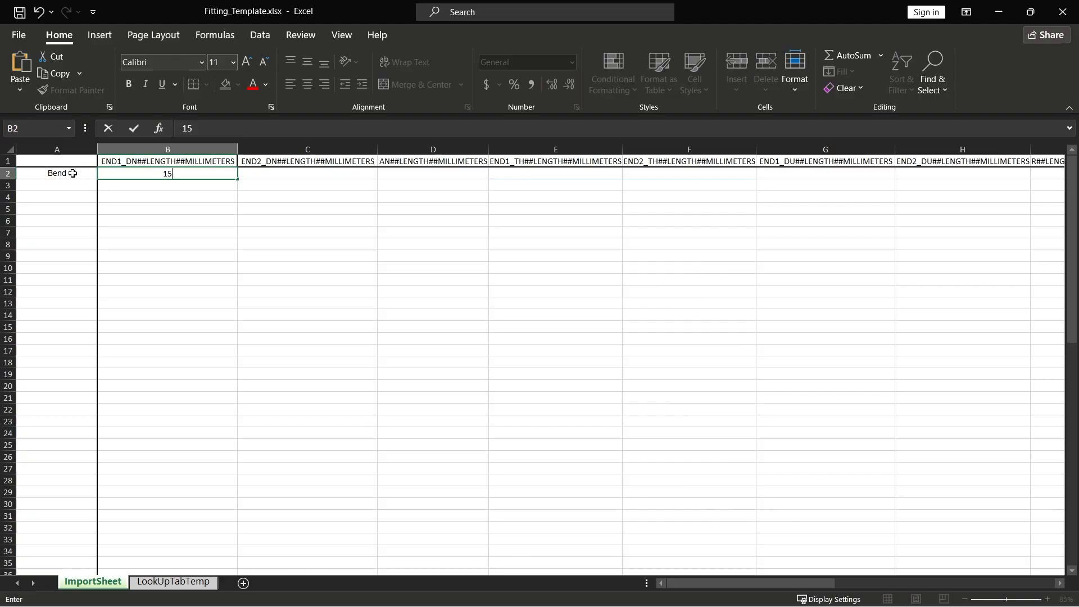
key(Tab)
text(15)
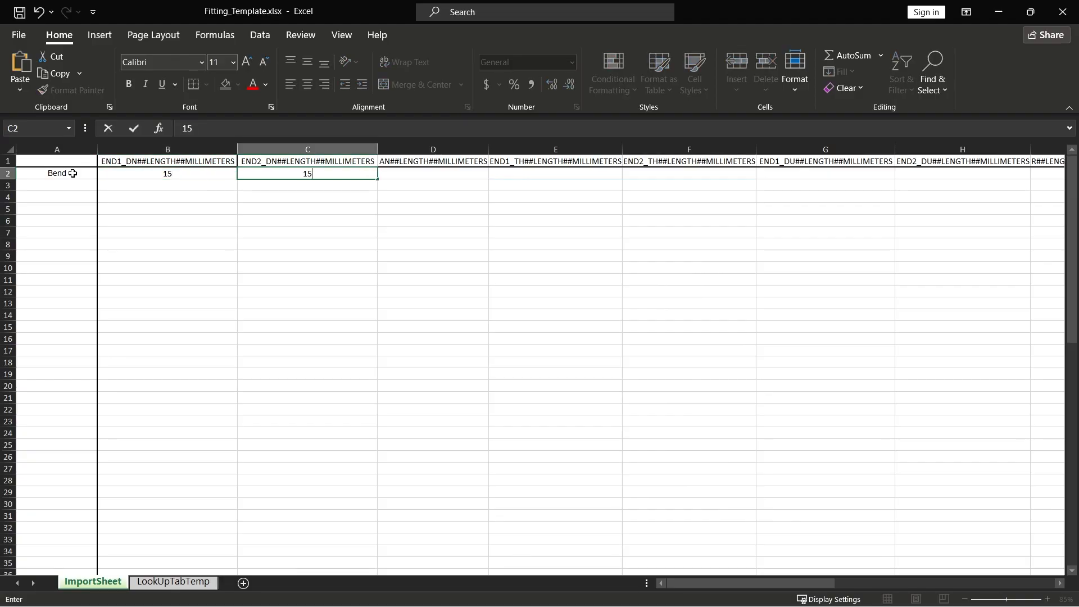
key(Tab)
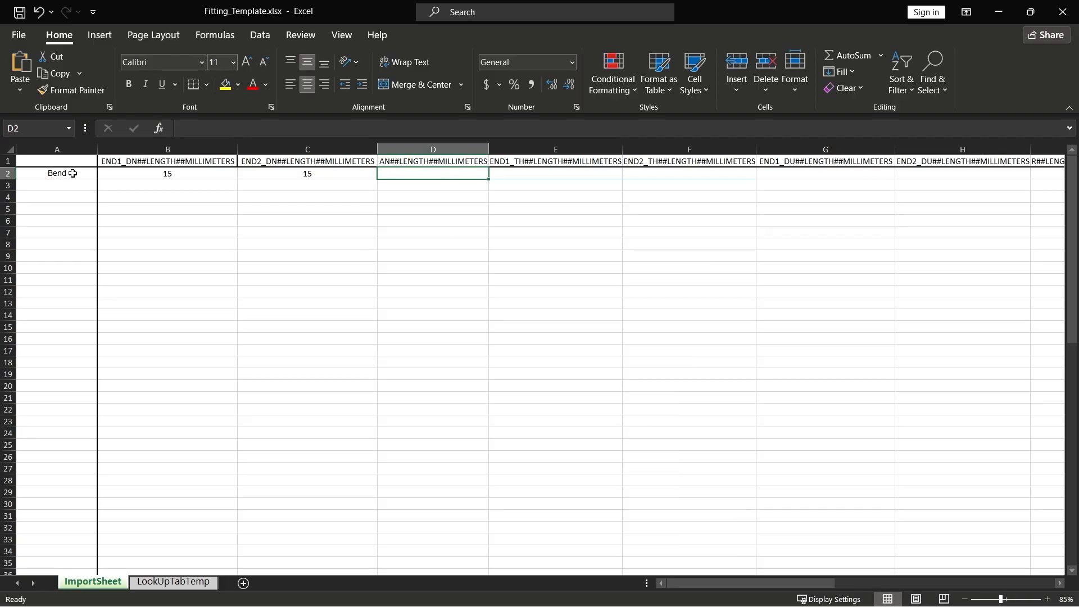
text(90)
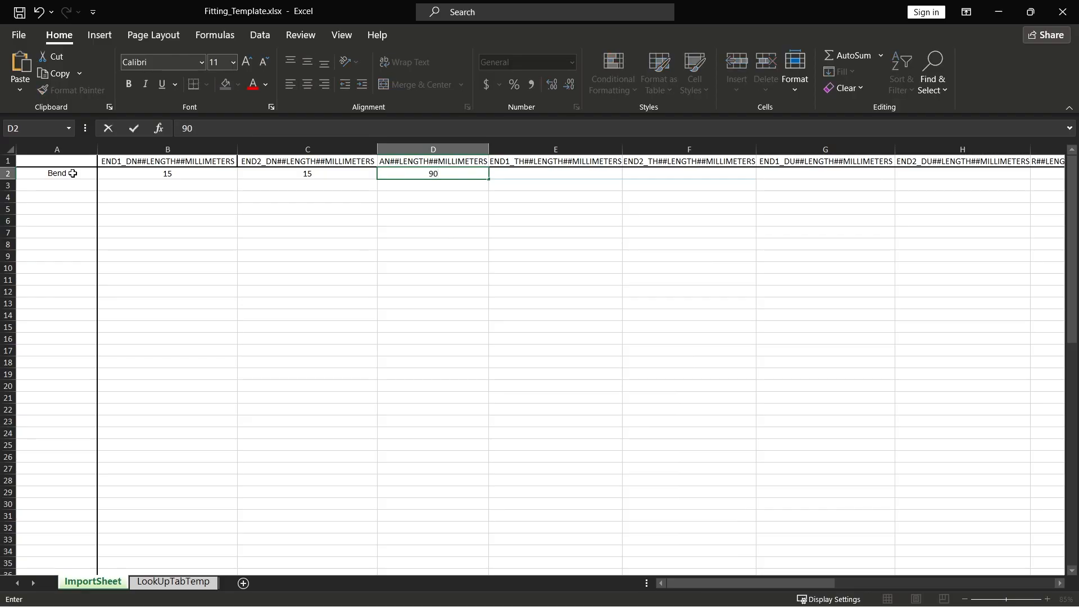
key(Tab)
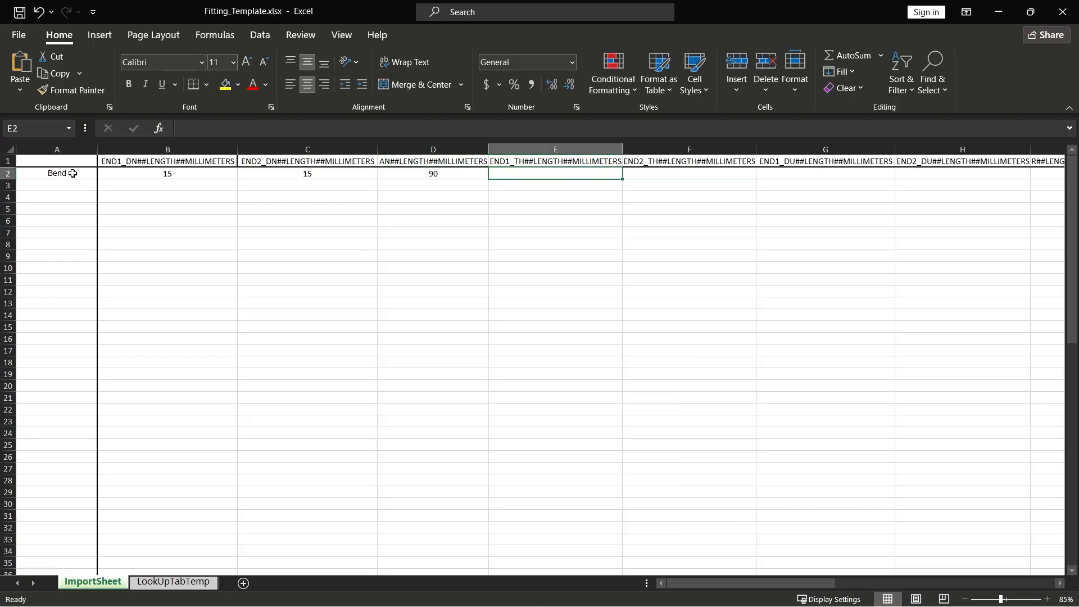
Step: Continue row 2 with 1 for both TH thicknesses, 20 for both DU diameters, and 200 for R
text(1)
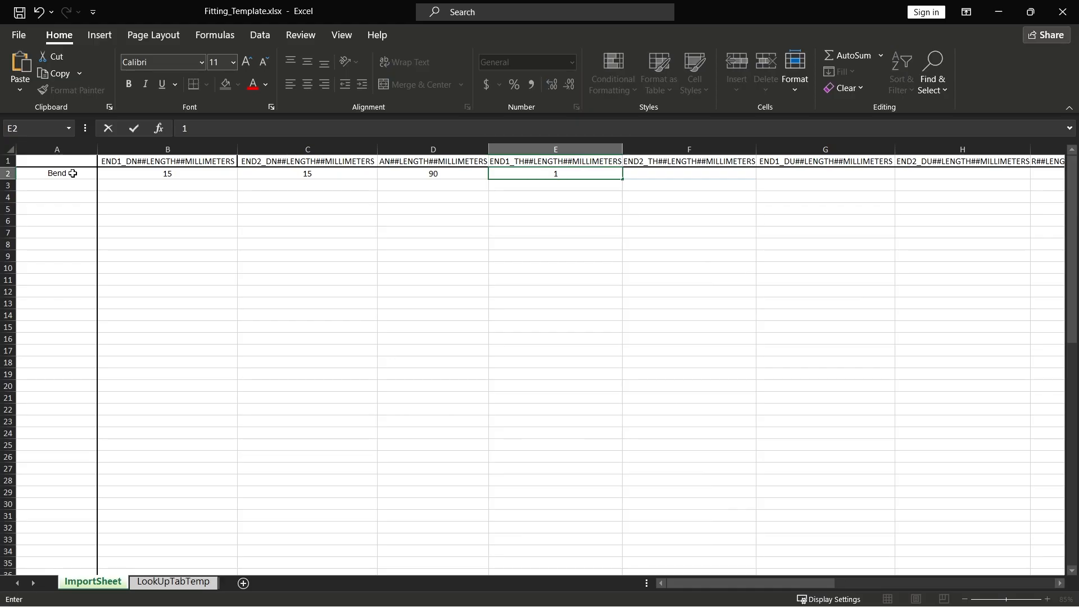
key(Tab)
text(1)
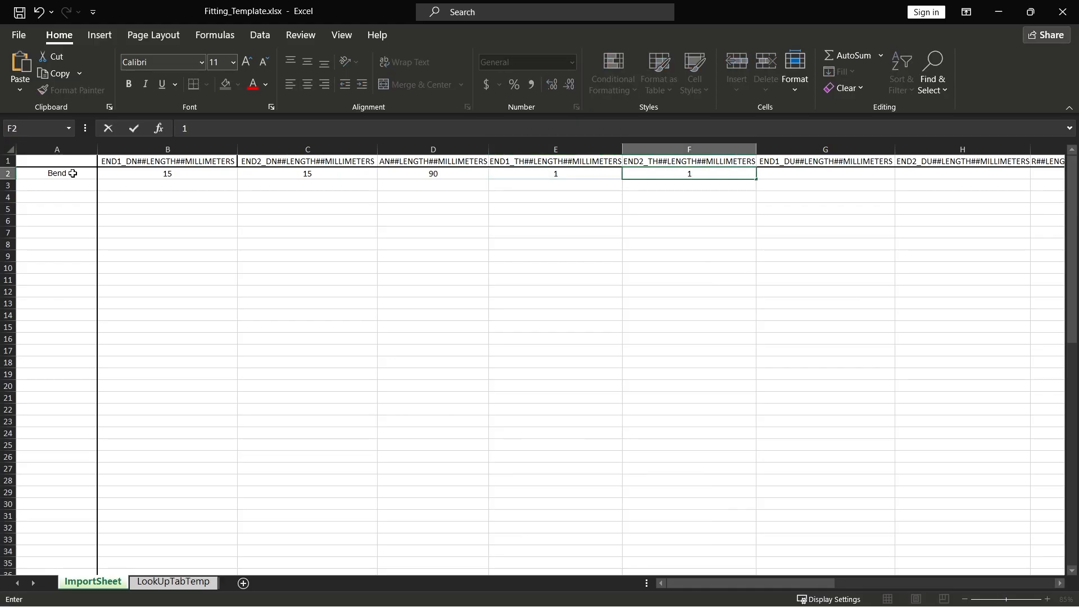
key(Tab)
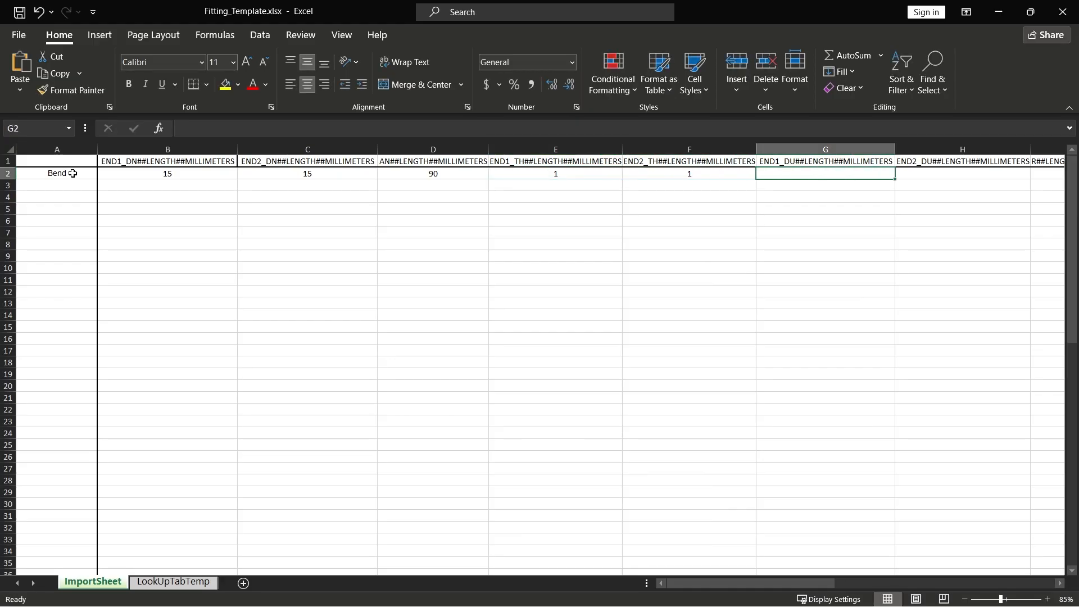
text(20)
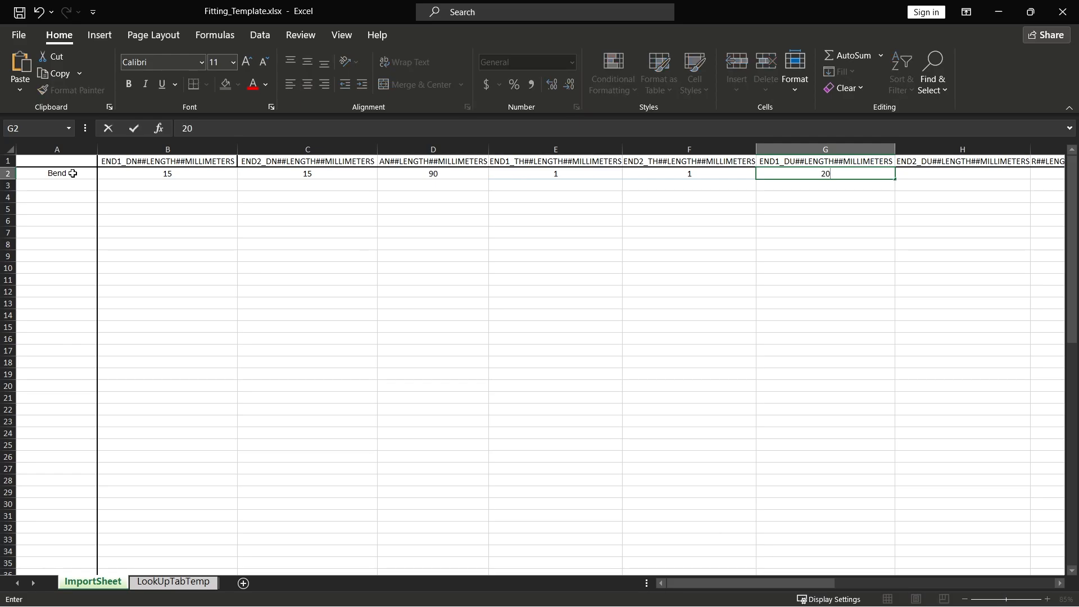
key(Tab)
text(20)
key(Tab)
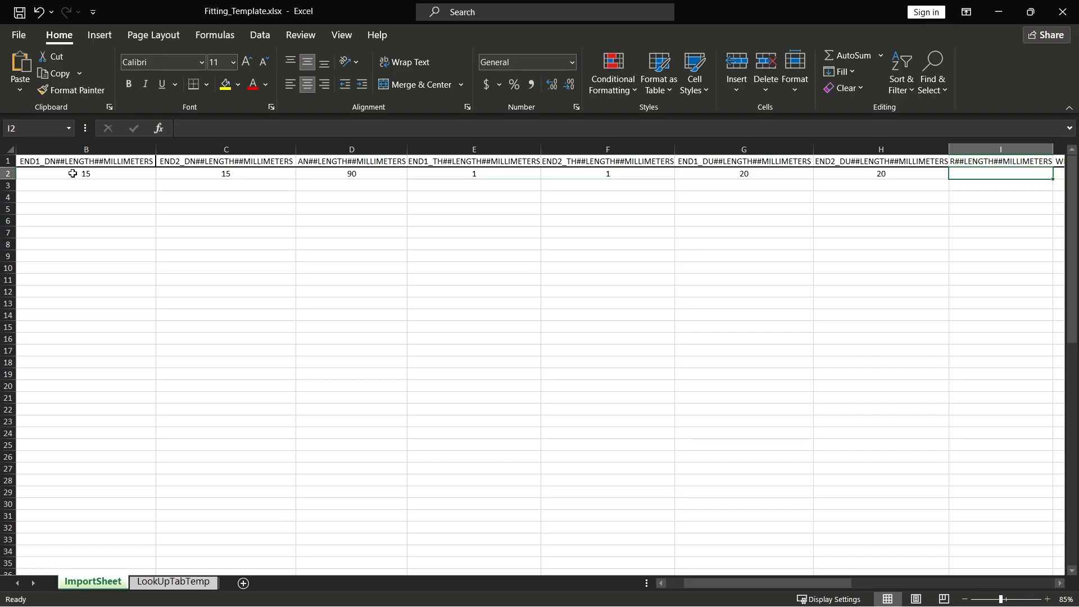
text(200)
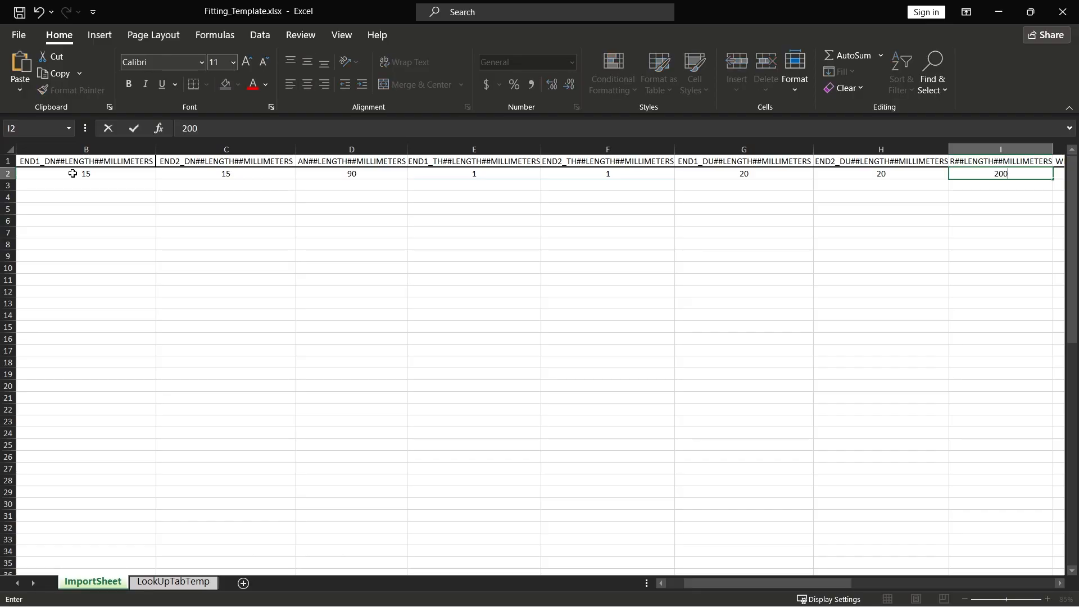
key(Tab)
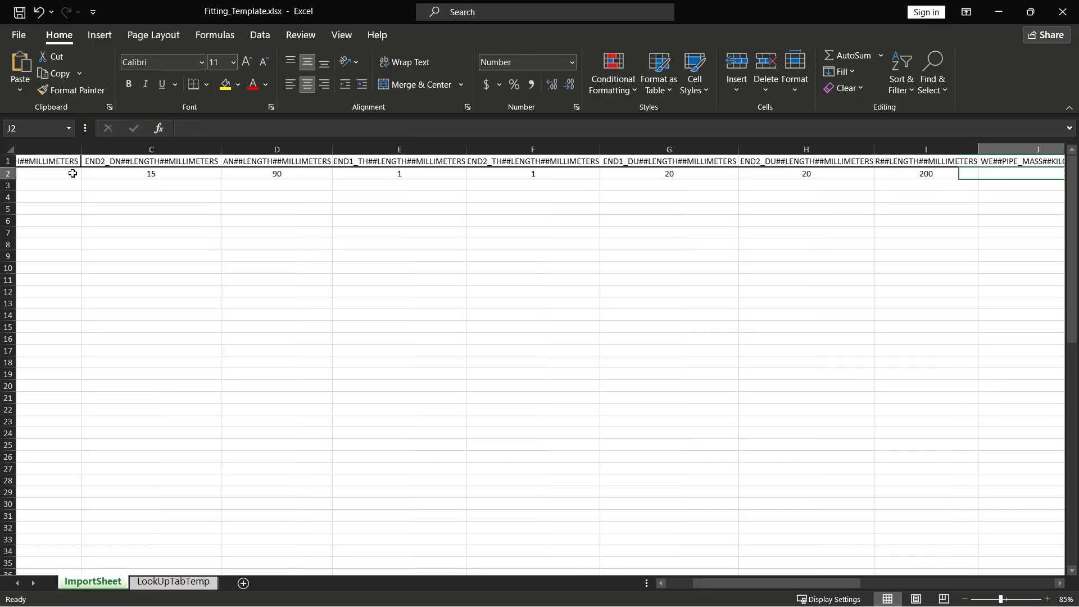
Step: Insert two blank columns between the R column and the WE##PIPE_MASS##KILOGRAMS column
scroll(946, 231, up, 1)
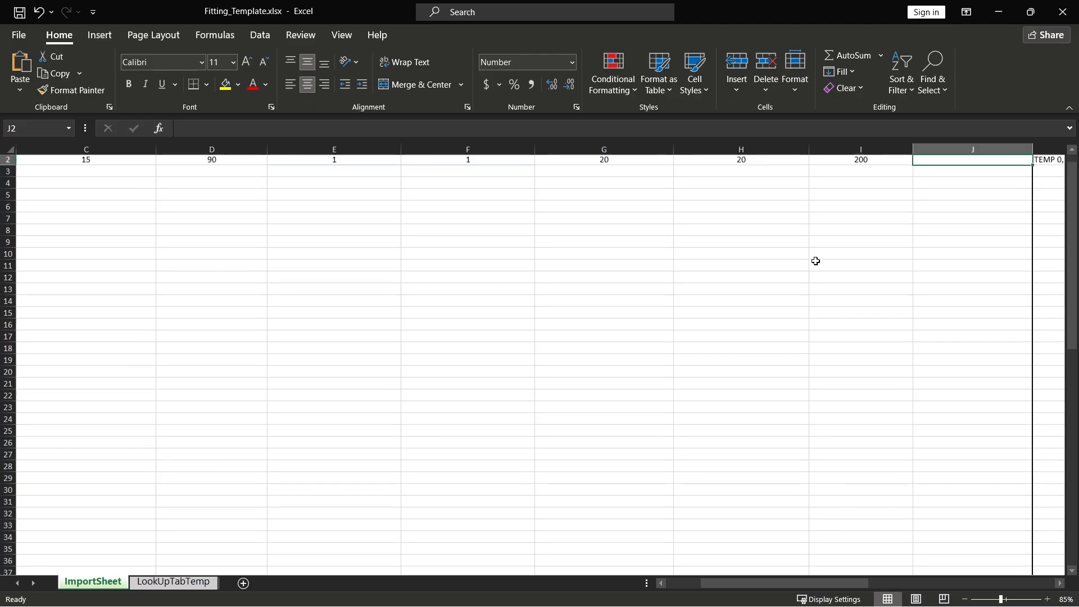
scroll(888, 276, right, 2)
click(722, 149)
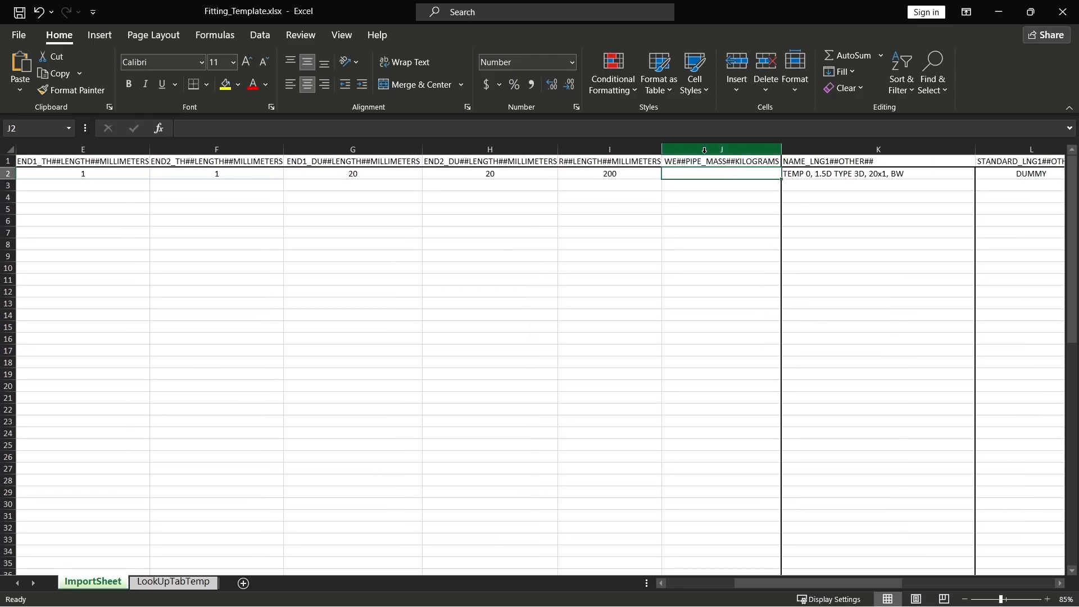
right_click(705, 151)
click(753, 273)
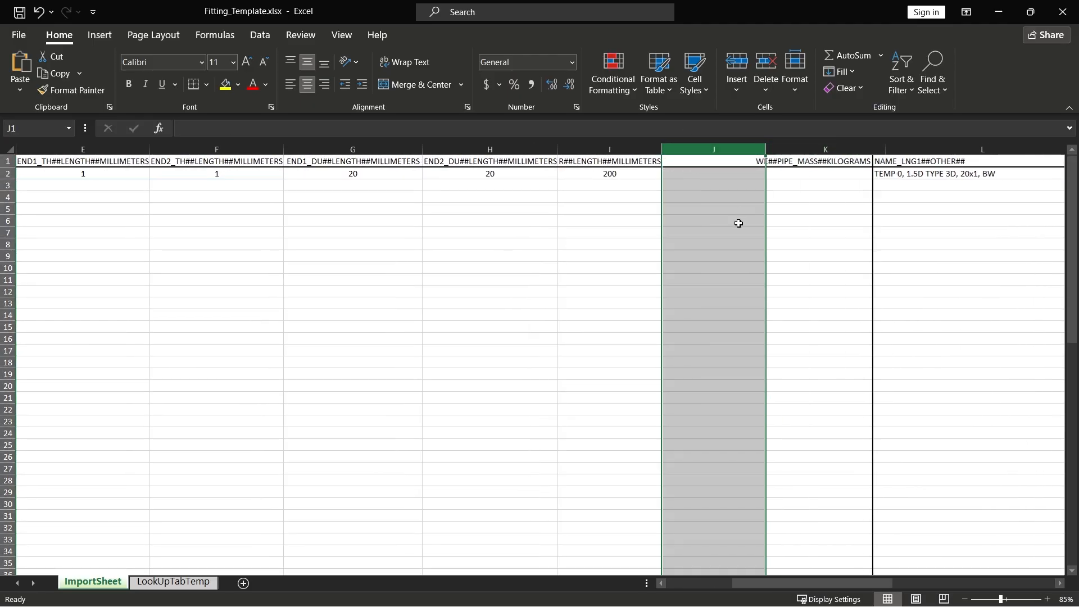
right_click(722, 149)
click(760, 270)
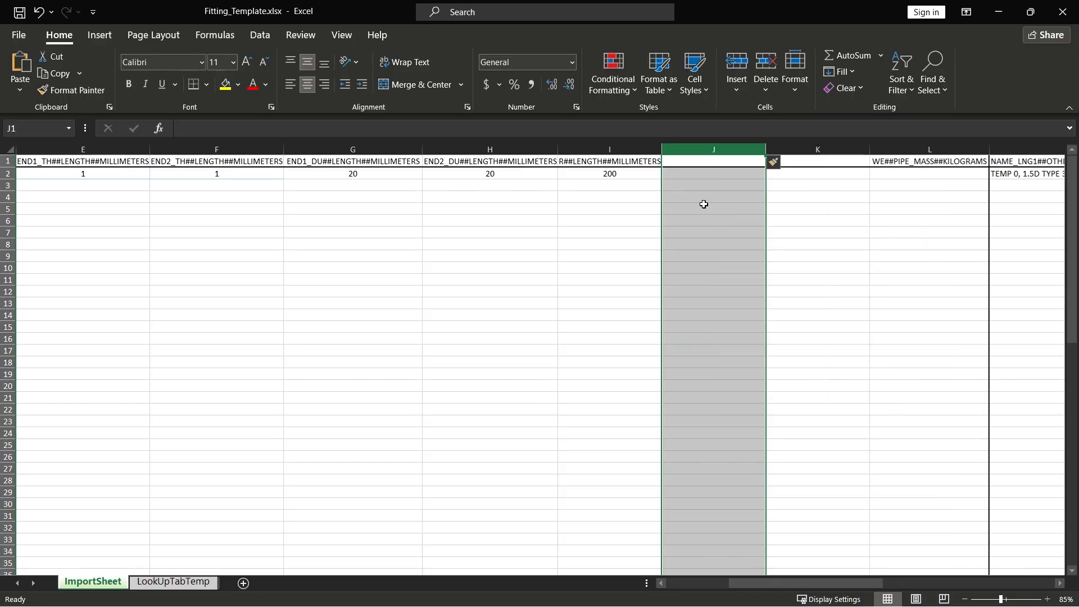
Step: Copy the R header into J1 and change it to l1##LENGTH##MILLIMETERS
click(645, 161)
key(ctrl+c)
click(702, 163)
key(ctrl+v)
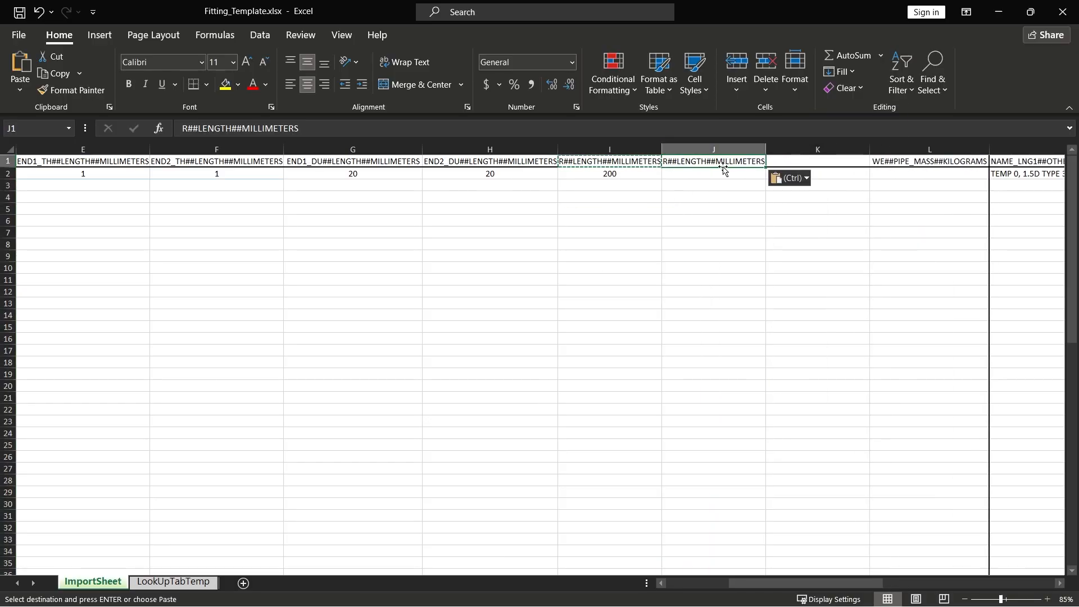
double_click(671, 162)
text(l1)
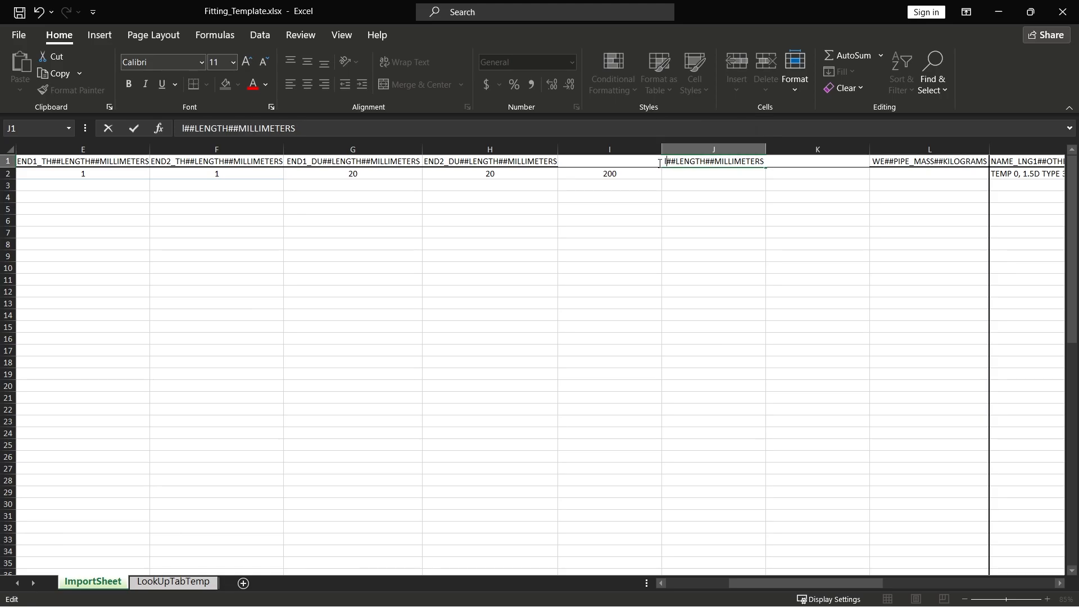
click(770, 194)
Step: Copy the l1 header into K1 and change it to l2##LENGTH##MILLIMETERS
double_click(790, 163)
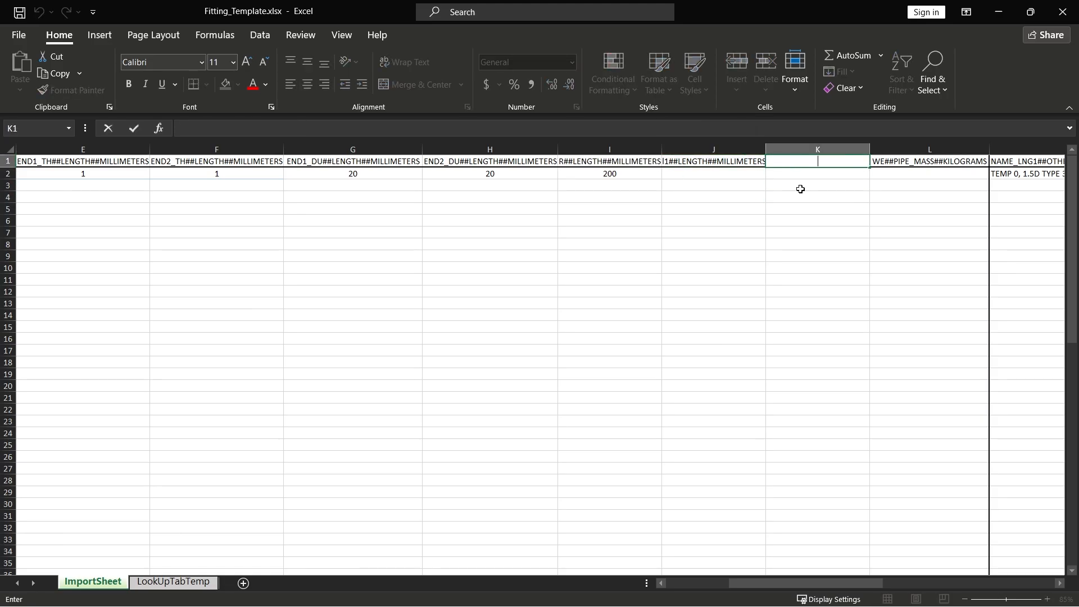
click(729, 162)
key(ctrl+c)
click(801, 163)
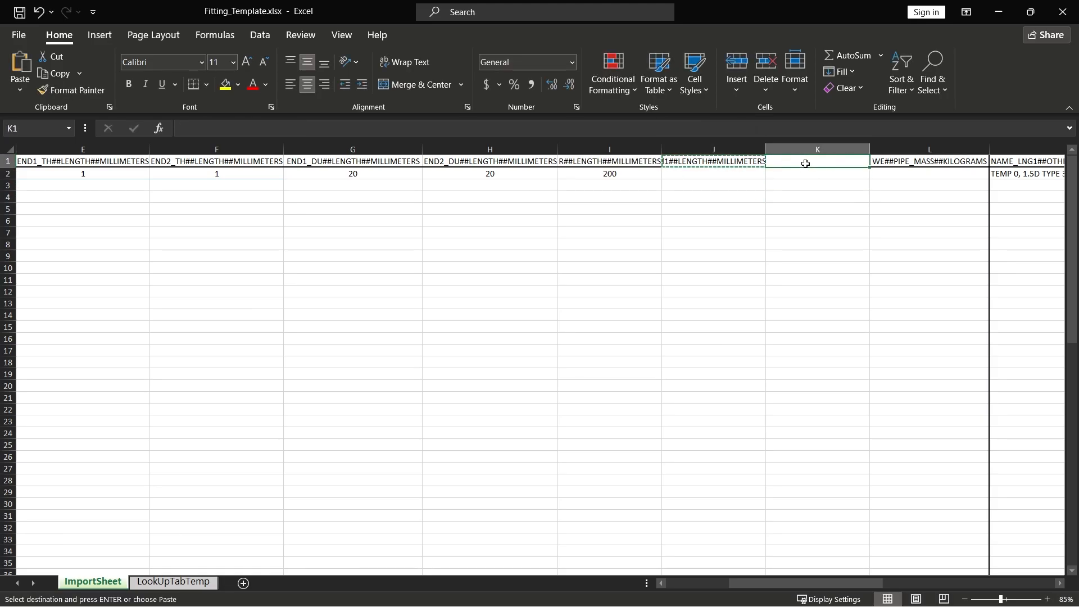
key(ctrl+v)
double_click(775, 162)
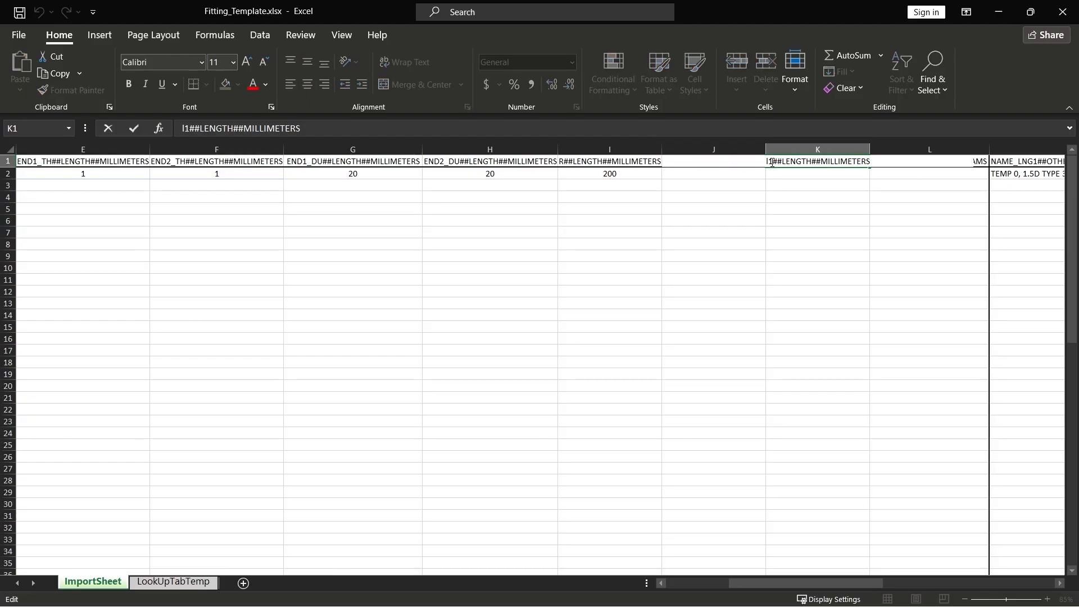
key(BackSpace)
text(2)
key(Return)
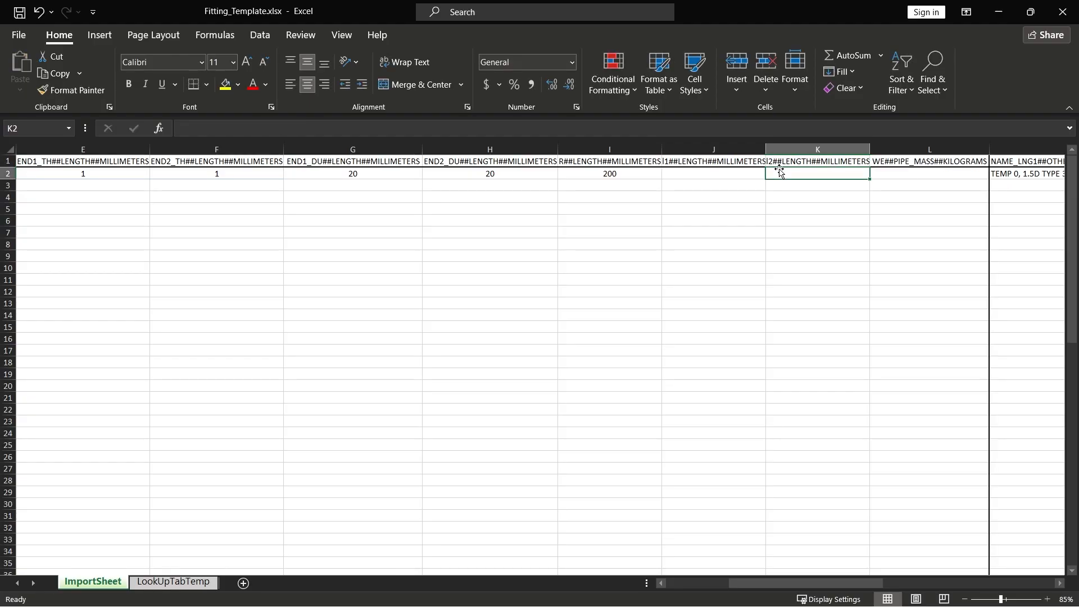
Step: Widen columns J and K to fit their headers and enter 50 for both l1 and l2 in row 2
double_click(765, 149)
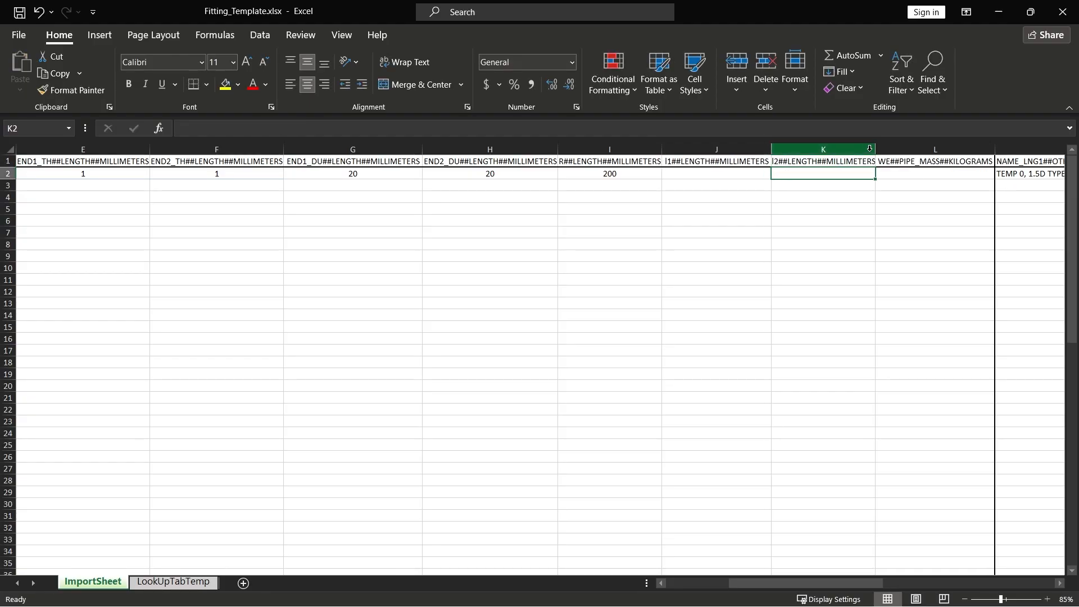
drag(875, 148, 881, 149)
click(740, 174)
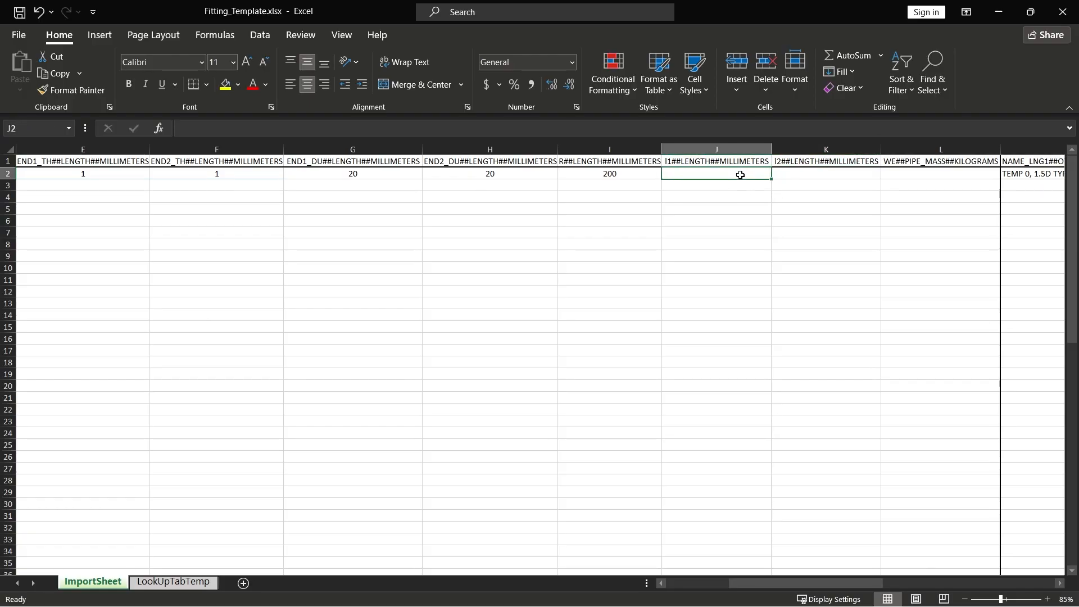
text(50)
key(Tab)
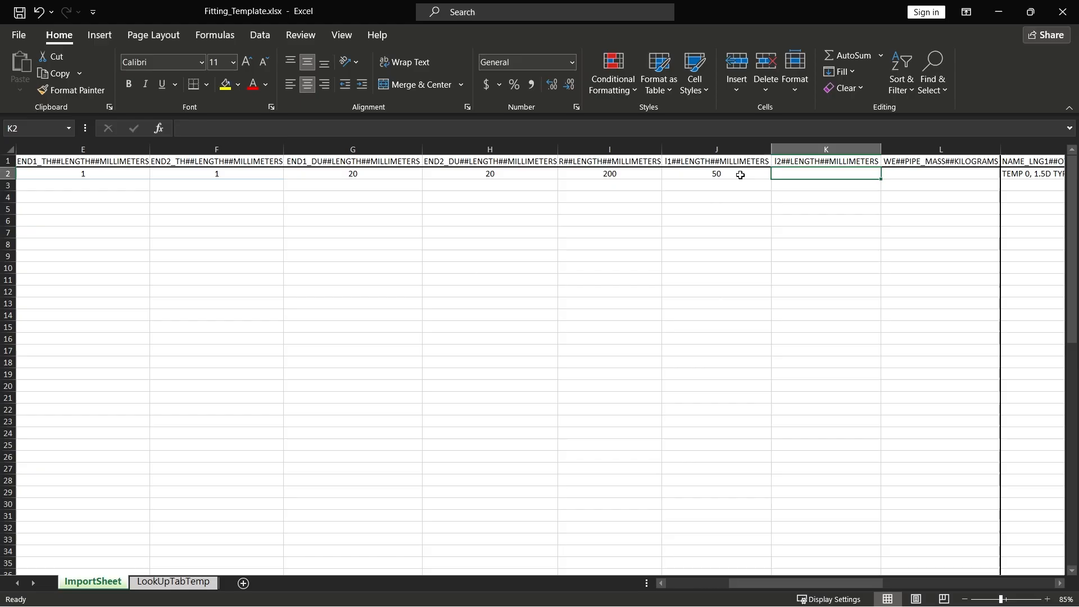
text(50)
key(Tab)
click(650, 431)
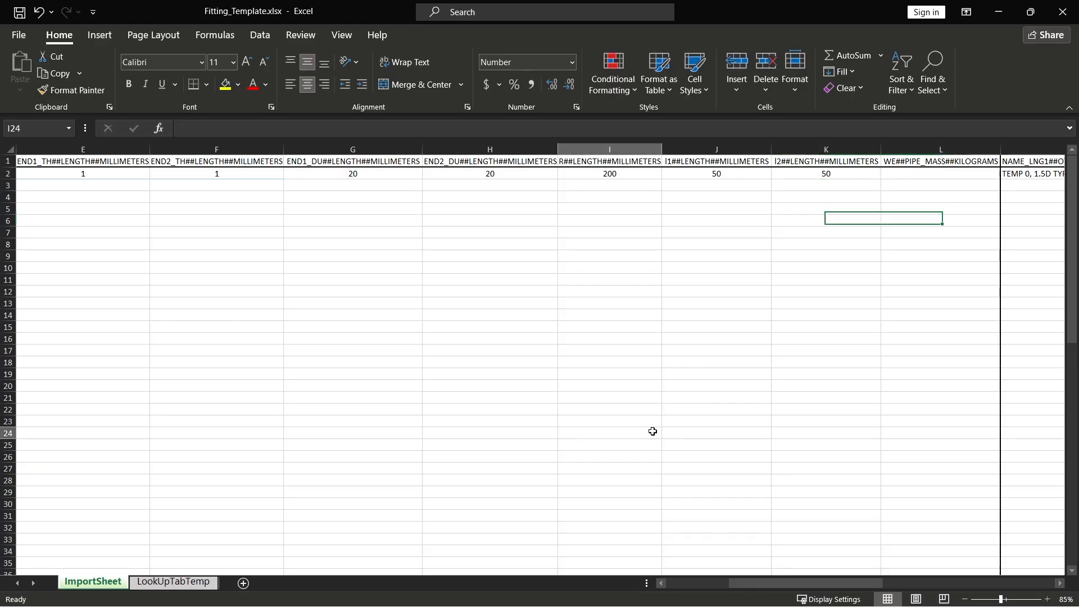
Step: Replace the TEMP prefix in the NAME_LNG1 formula in M2 with "Bend 10D"
drag(754, 580, 795, 583)
click(763, 176)
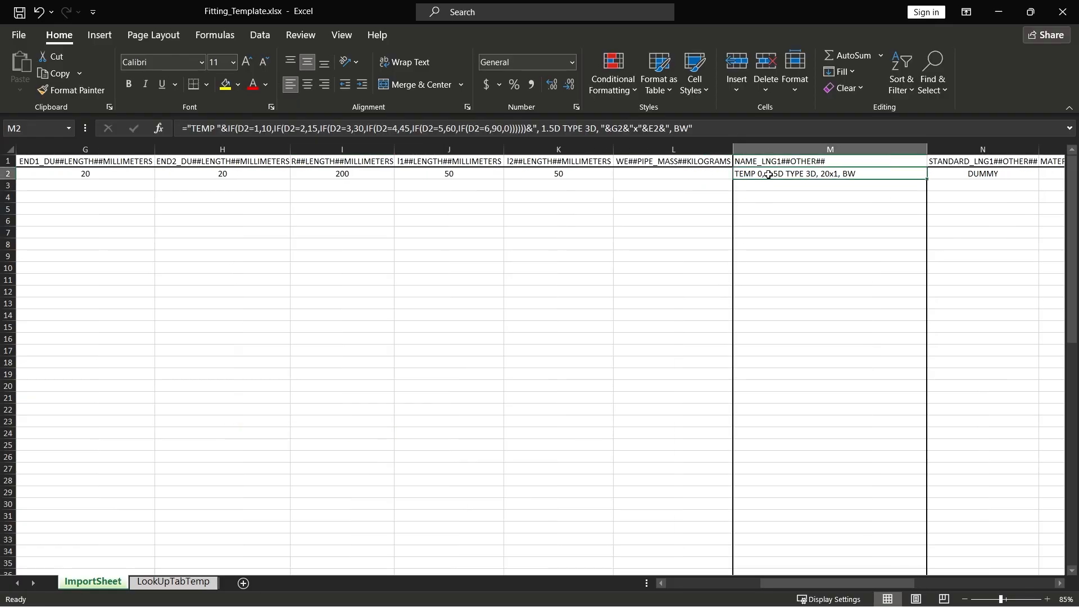
scroll(778, 231, left, 5)
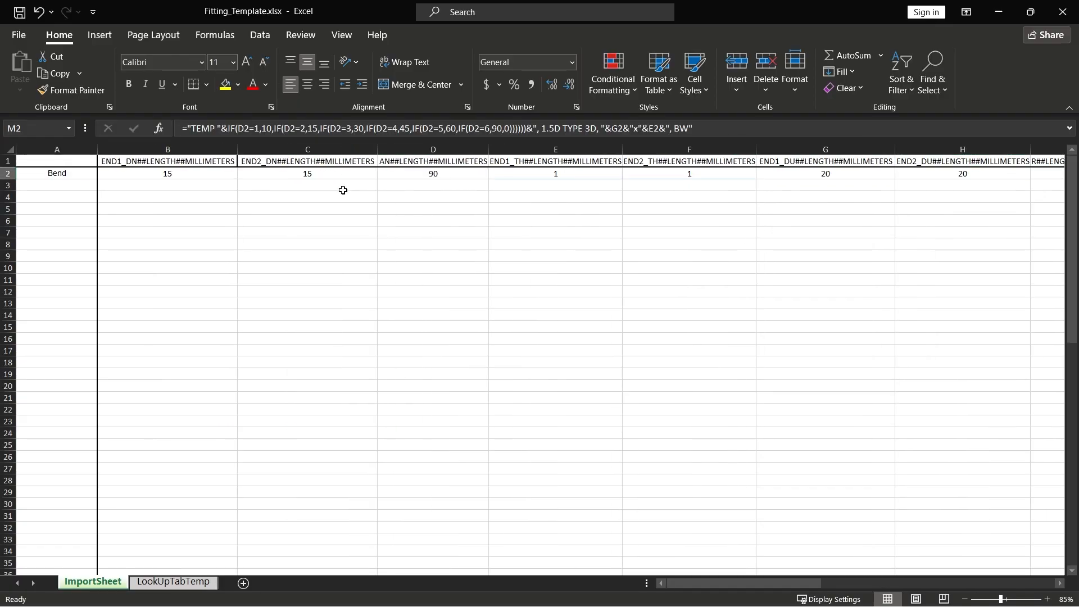
drag(761, 580, 869, 578)
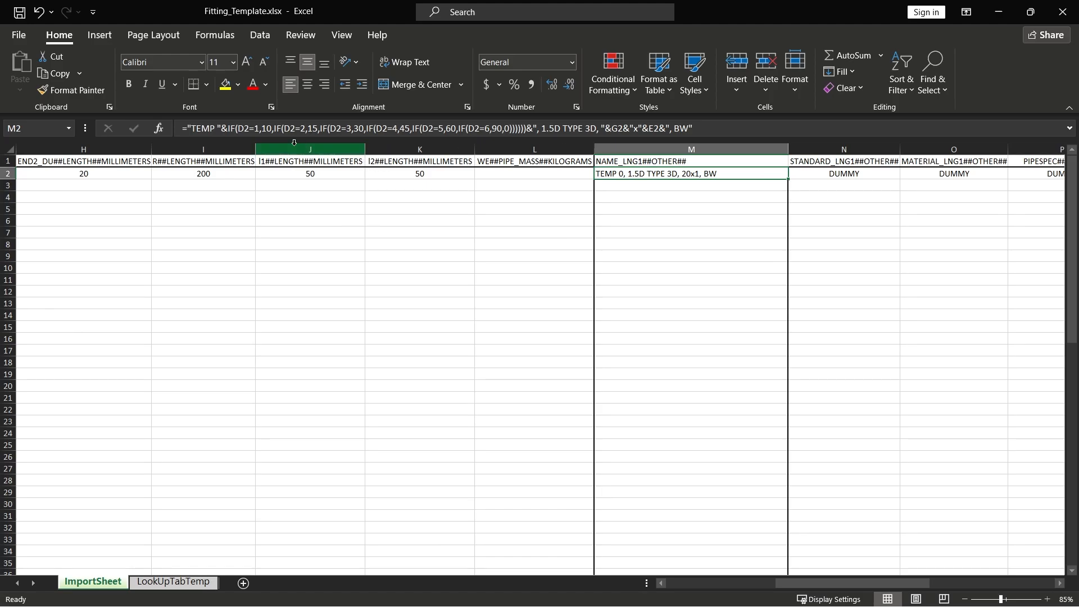
click(202, 128)
click(198, 134)
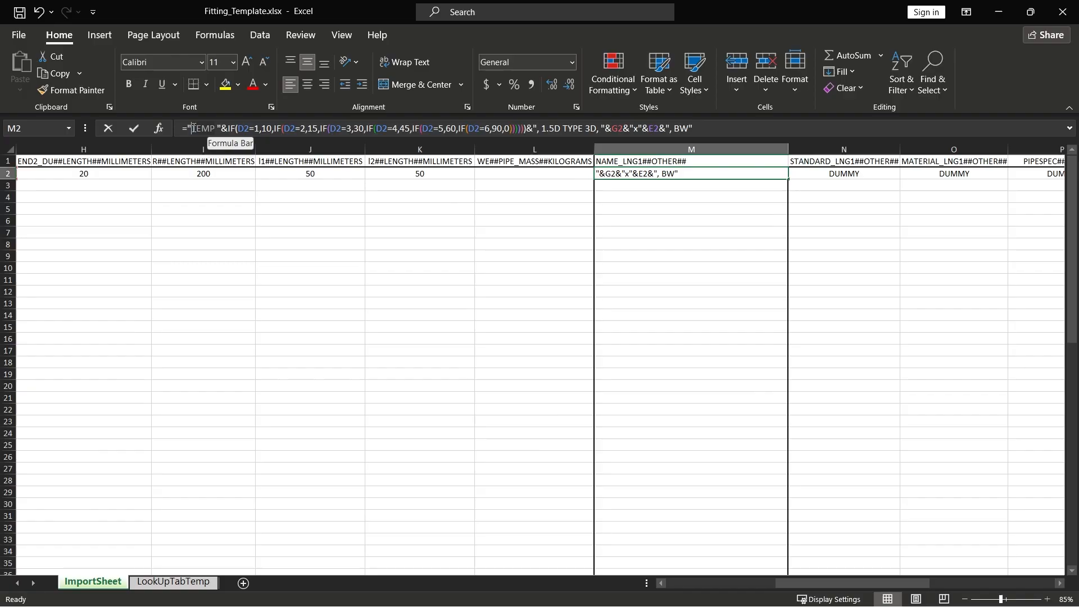
key(Delete)
key(Delete)
key(Delete)
text(B)
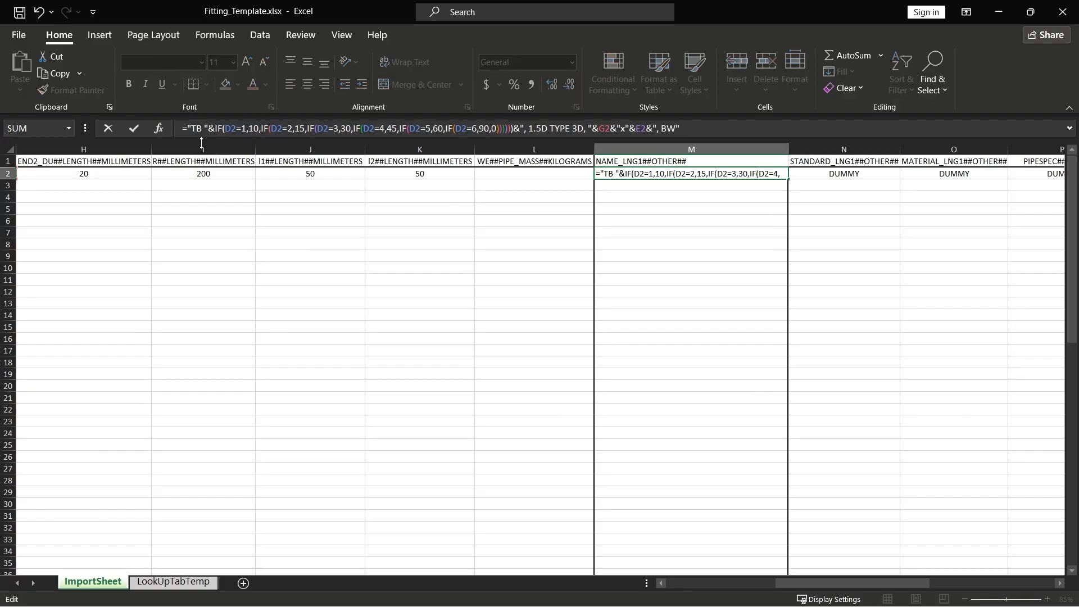
key(BackSpace)
key(BackSpace)
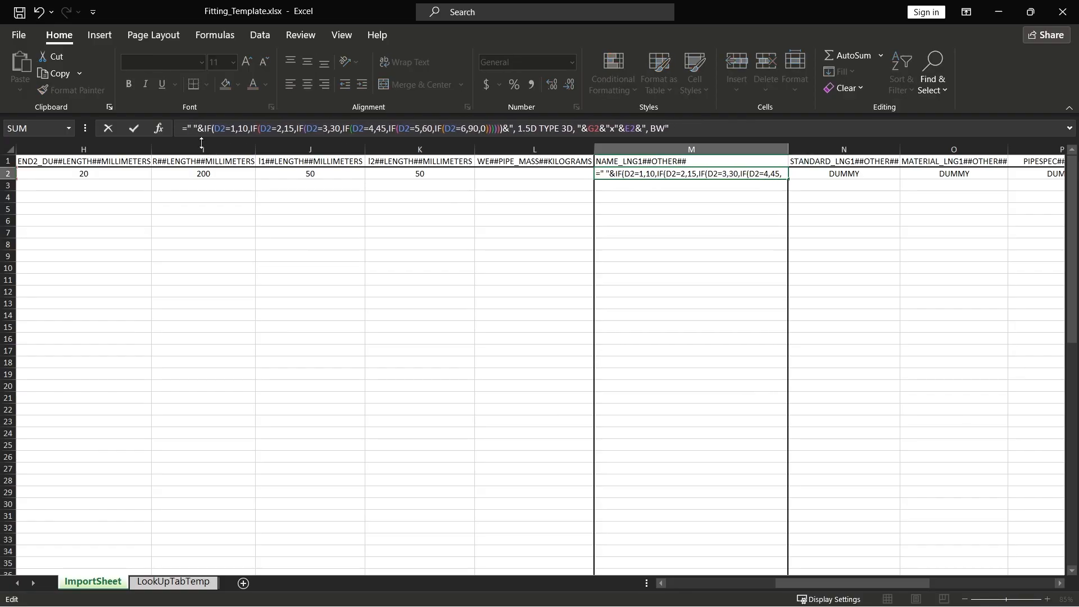
text(Bend)
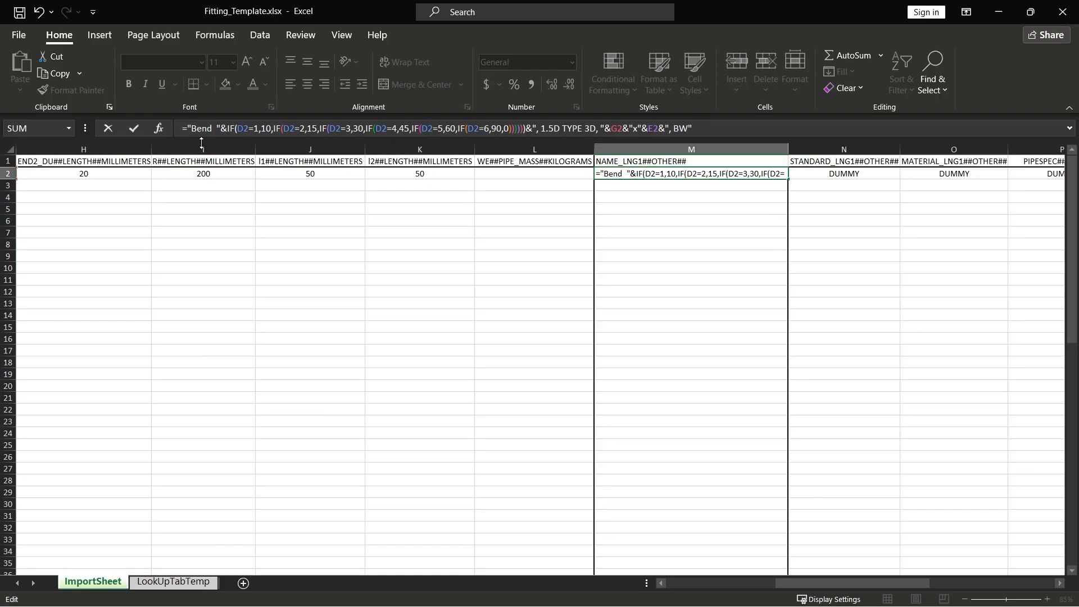
text( 10D)
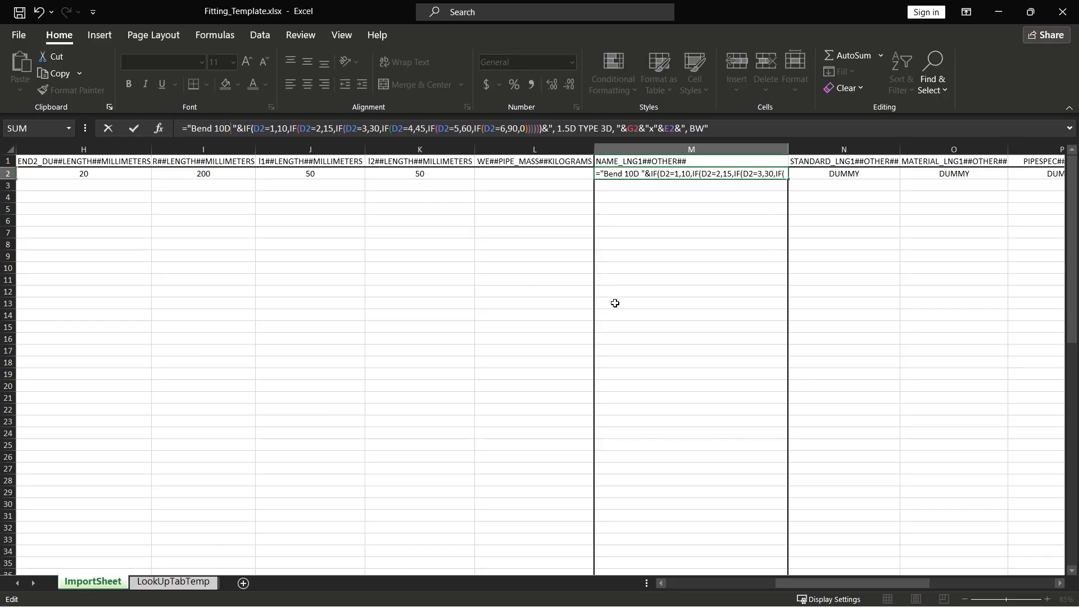
key(Return)
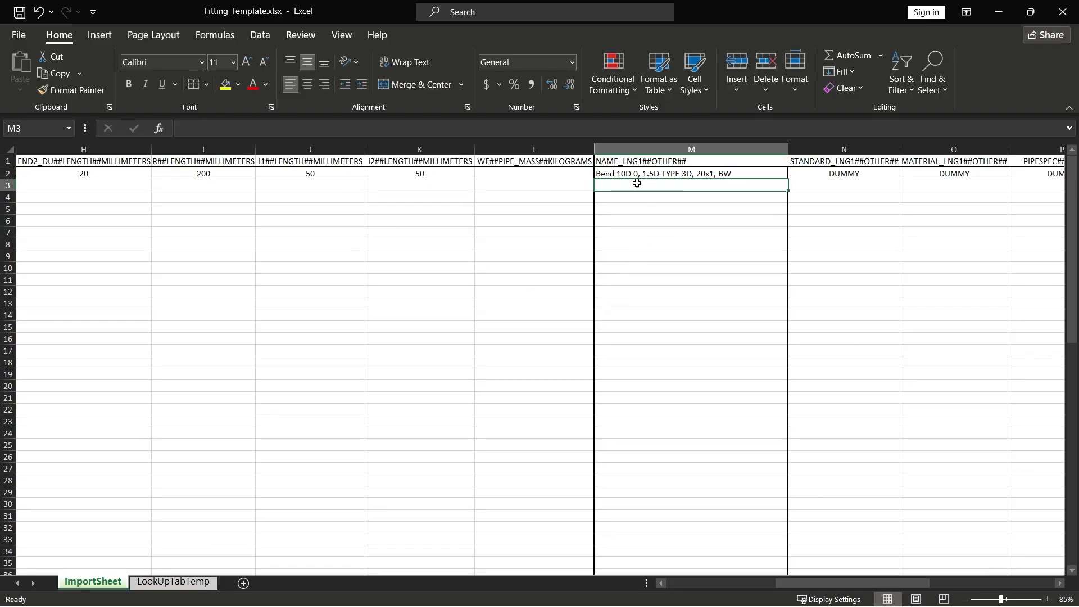
Step: Remove the nested angle IFs and the "1.5D TYPE 3D" text from M2, leaving ="Bend 10D "&G2&"x"&E2&", BW"
click(618, 173)
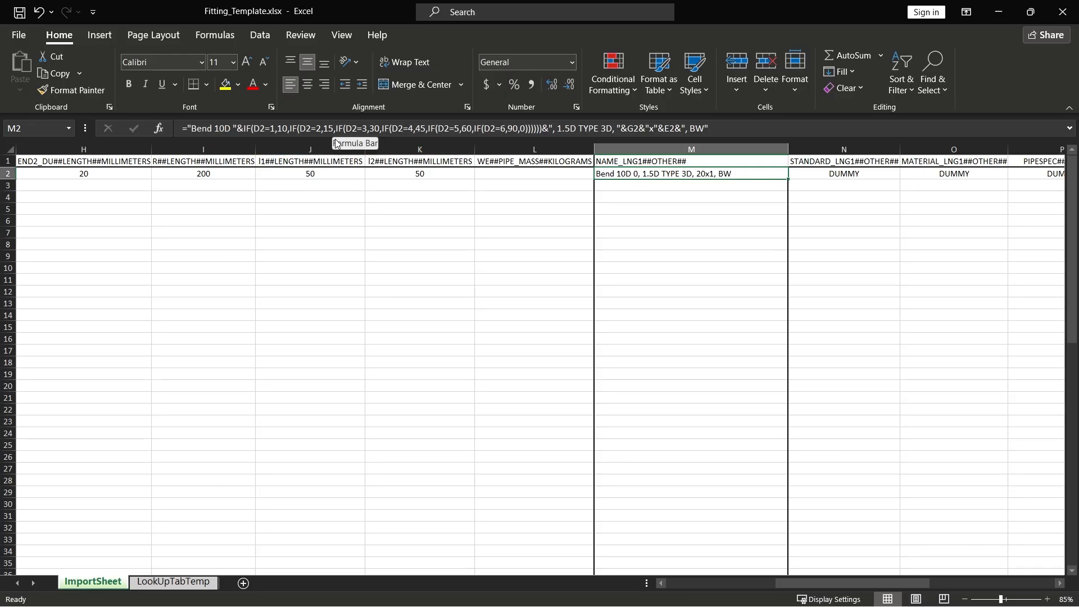
click(612, 129)
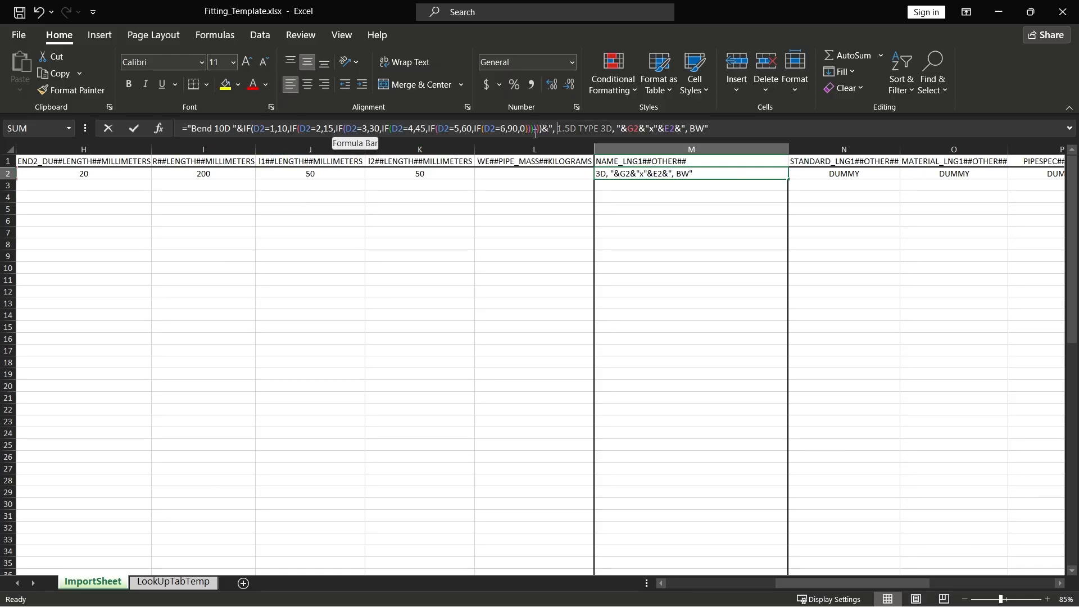
click(245, 134)
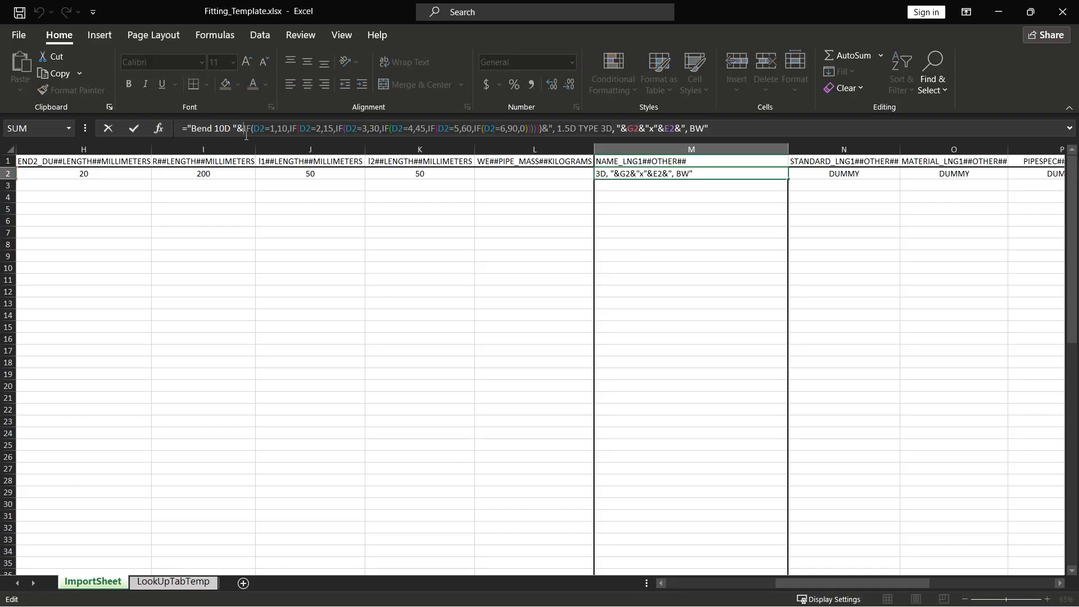
key(BackSpace)
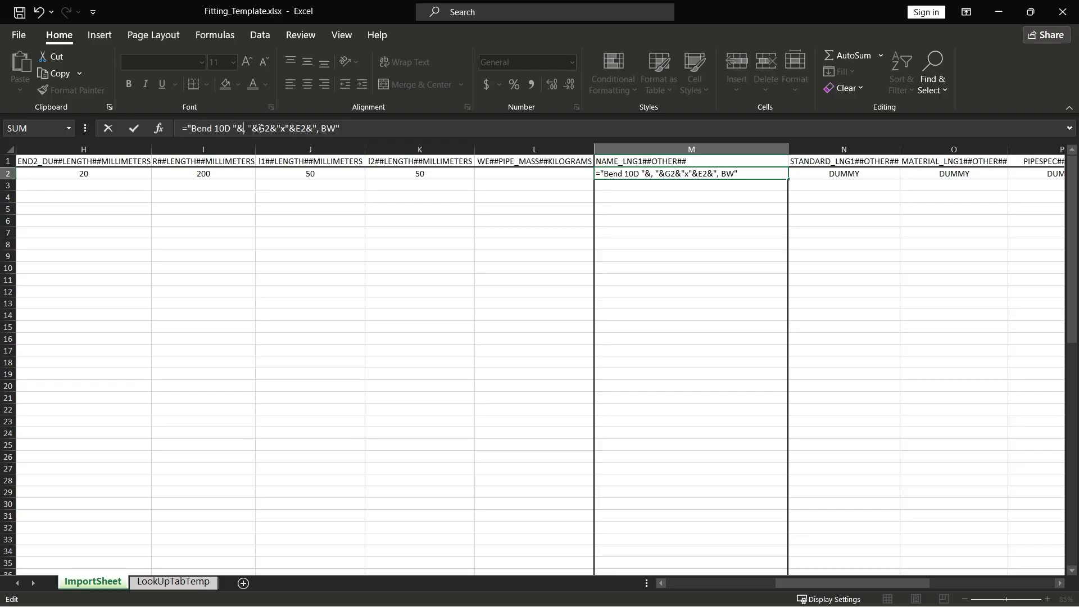
click(248, 130)
key(BackSpace)
key(Return)
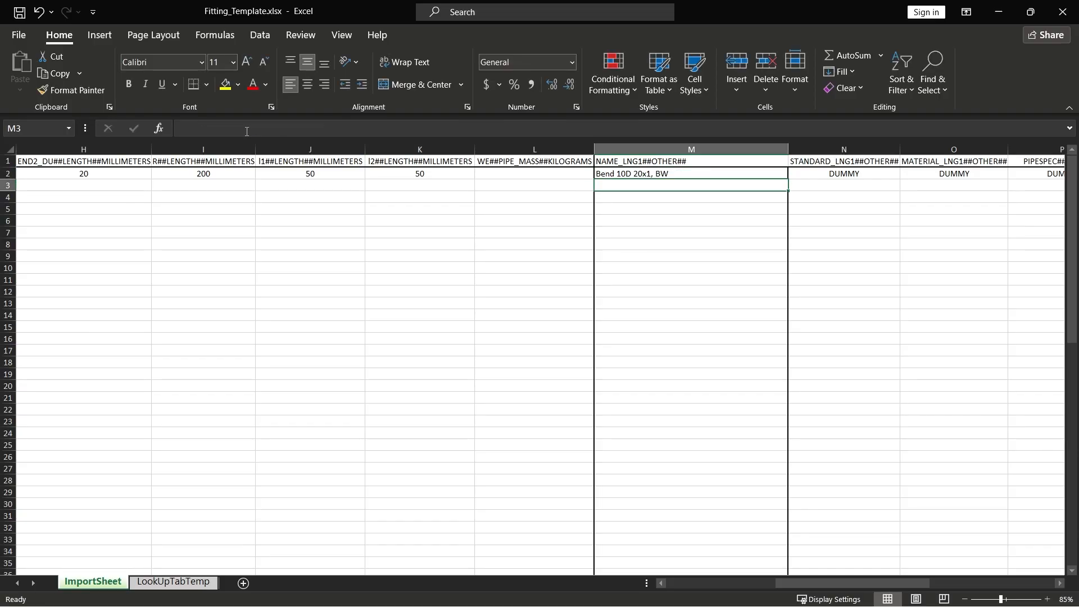
click(611, 174)
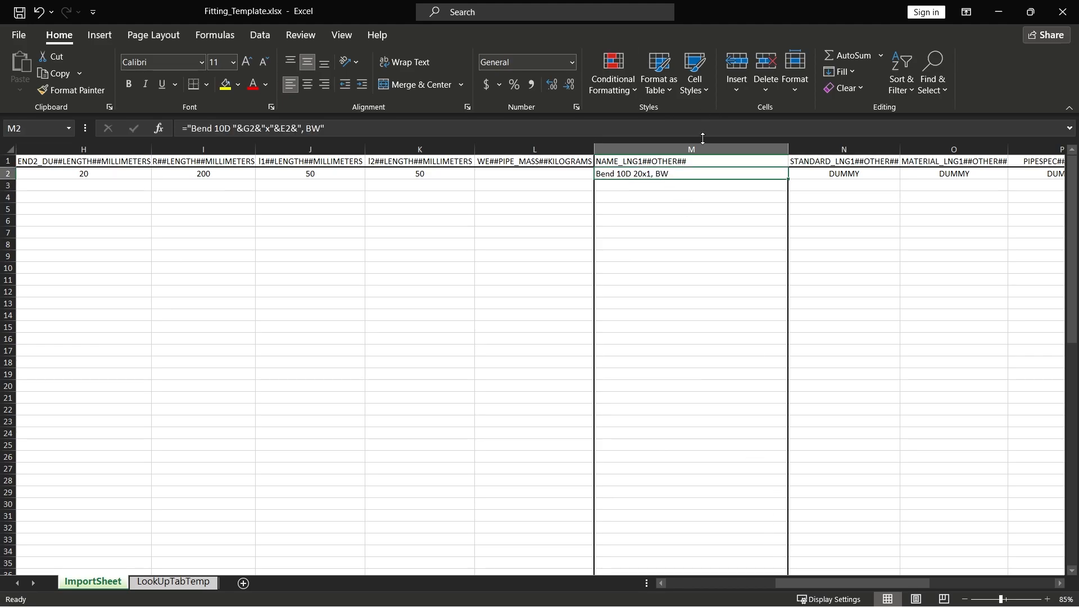
Step: Set the PCF-OBJTYPE value in R2 to BEND
drag(785, 582, 850, 584)
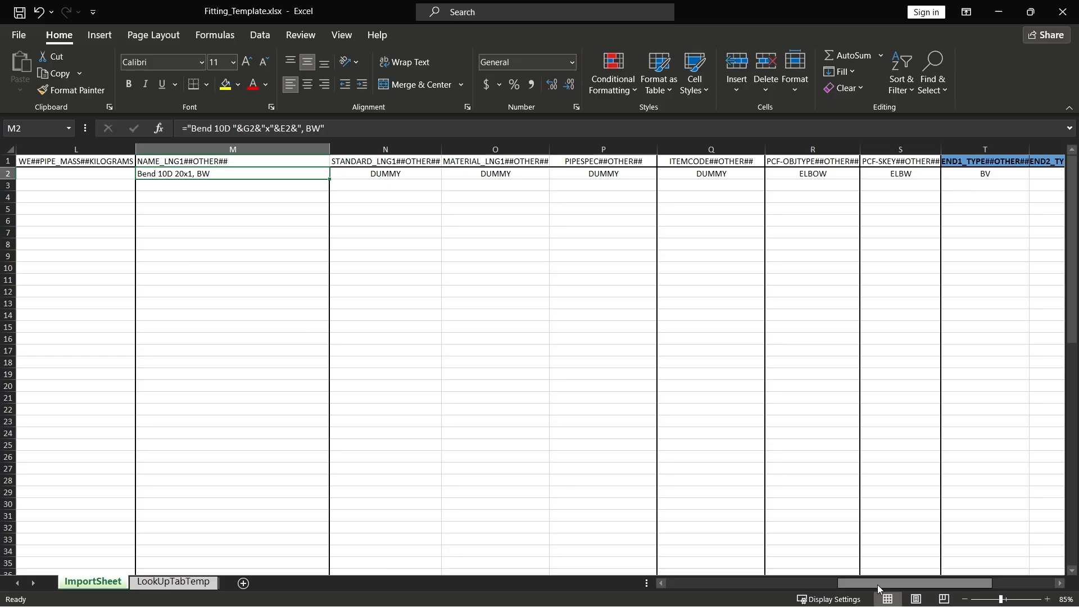
drag(878, 584, 908, 585)
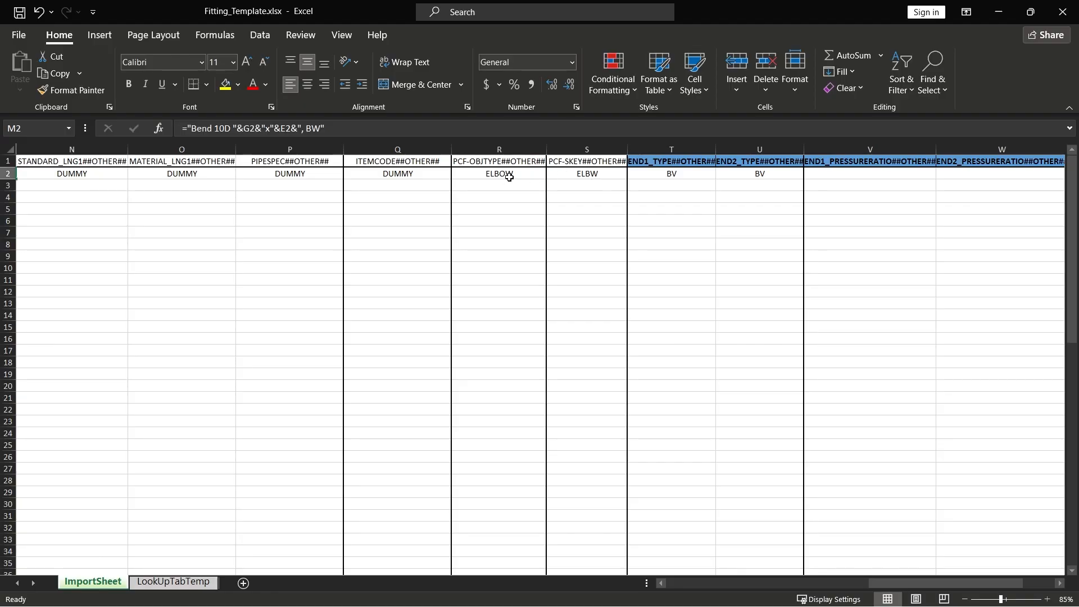
drag(509, 174, 563, 174)
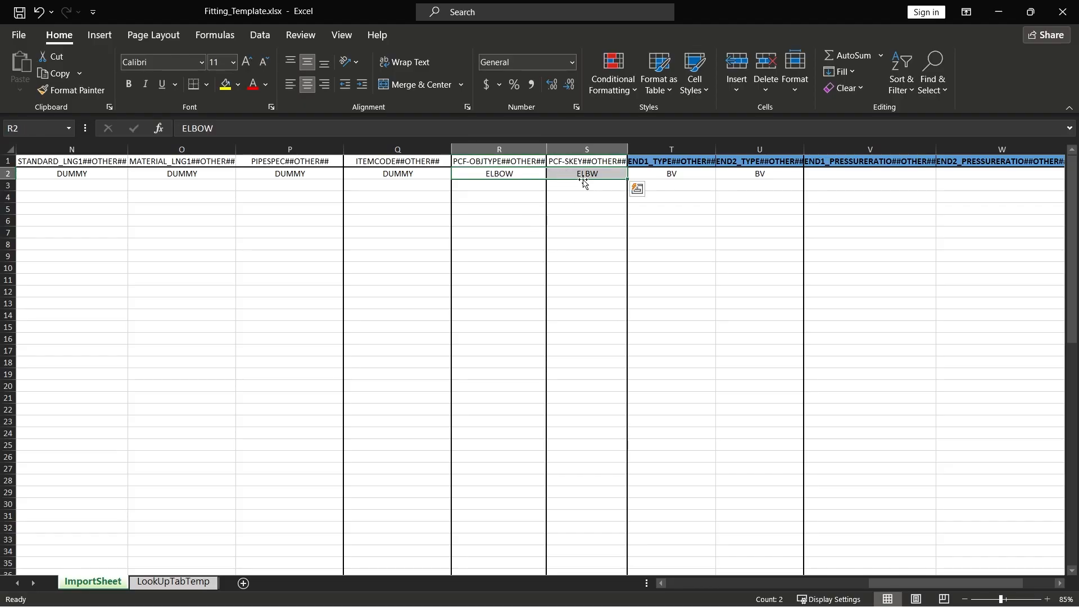
click(494, 174)
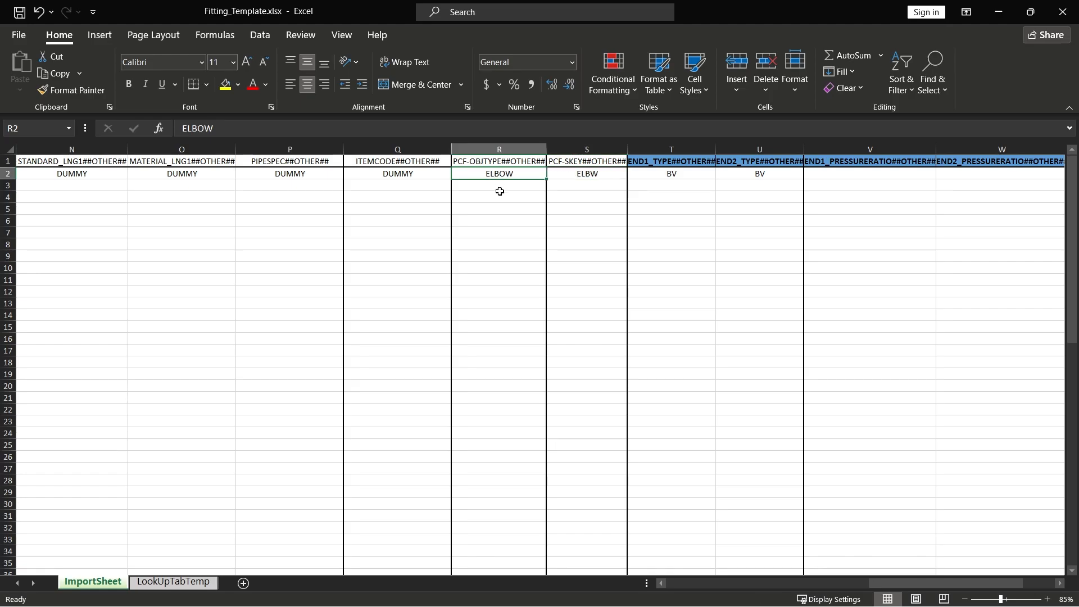
text(BEND)
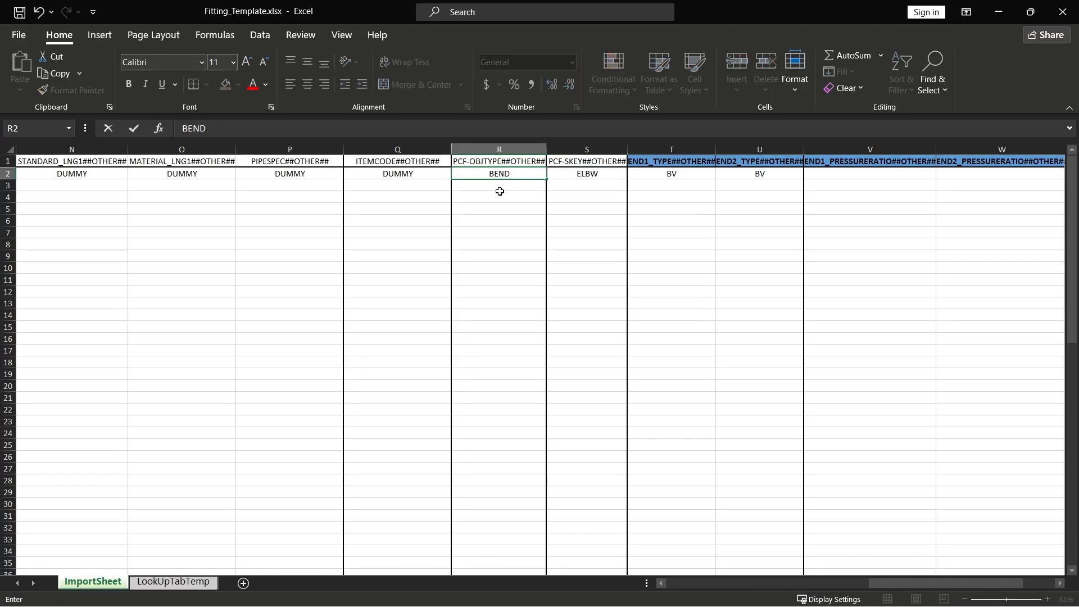
key(Return)
Step: Change the PCF-SKEY value in S2 to BEBW
key(Up)
key(Right)
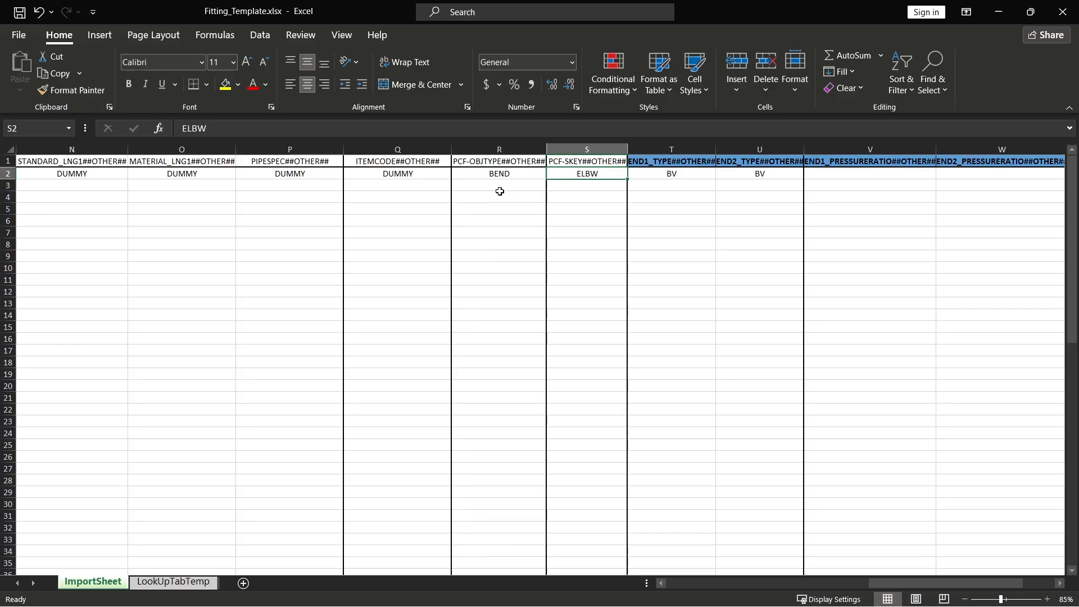
double_click(584, 174)
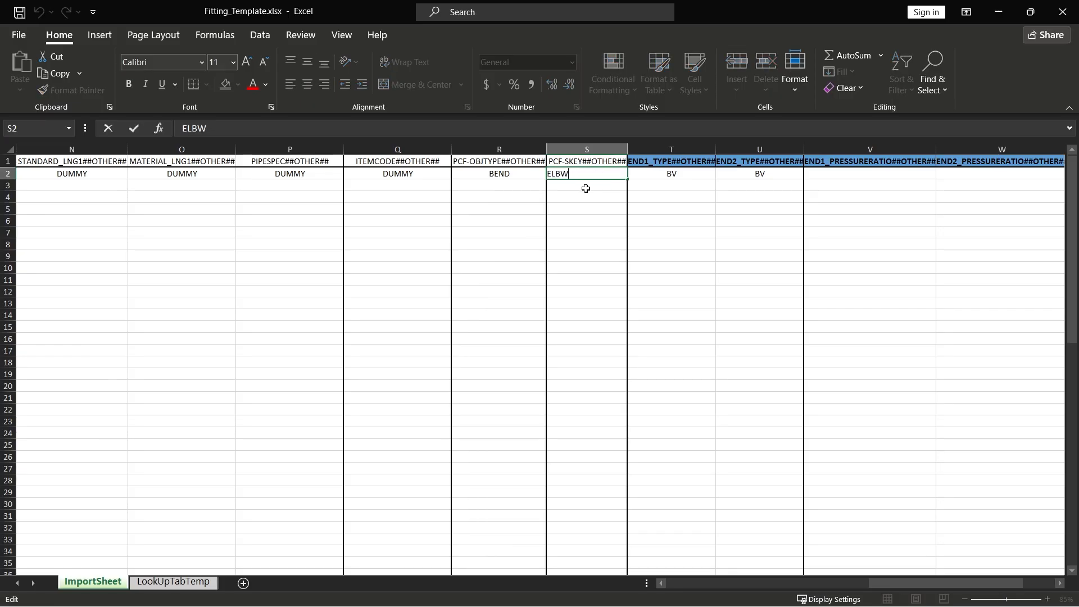
key(BackSpace)
key(BackSpace)
text(BE)
key(Return)
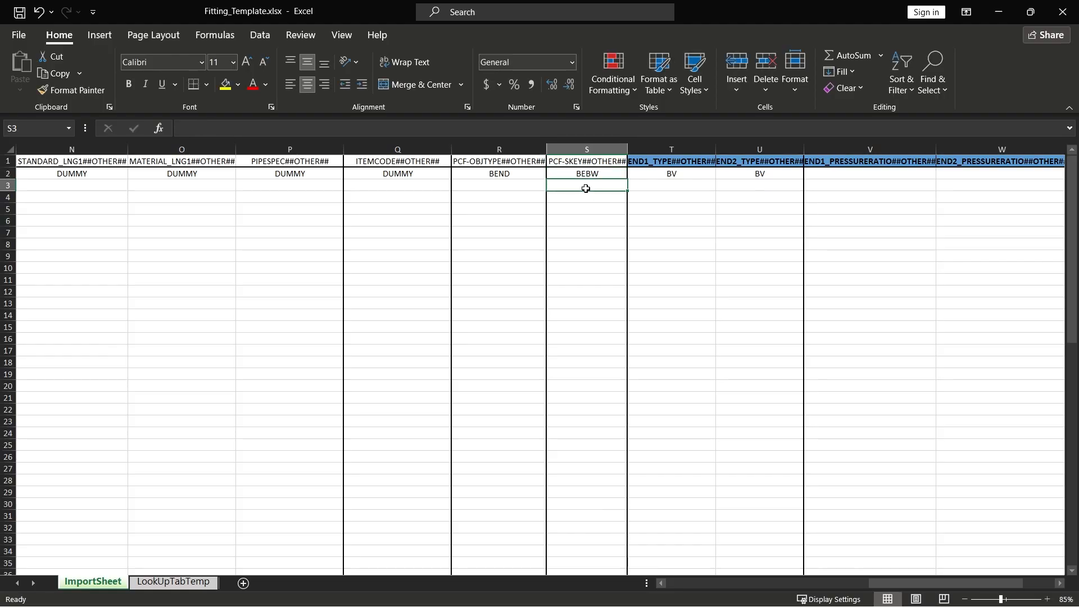
Step: Review the end type, pressure ratio and facing columns of row 2 through to the last header
key(Up)
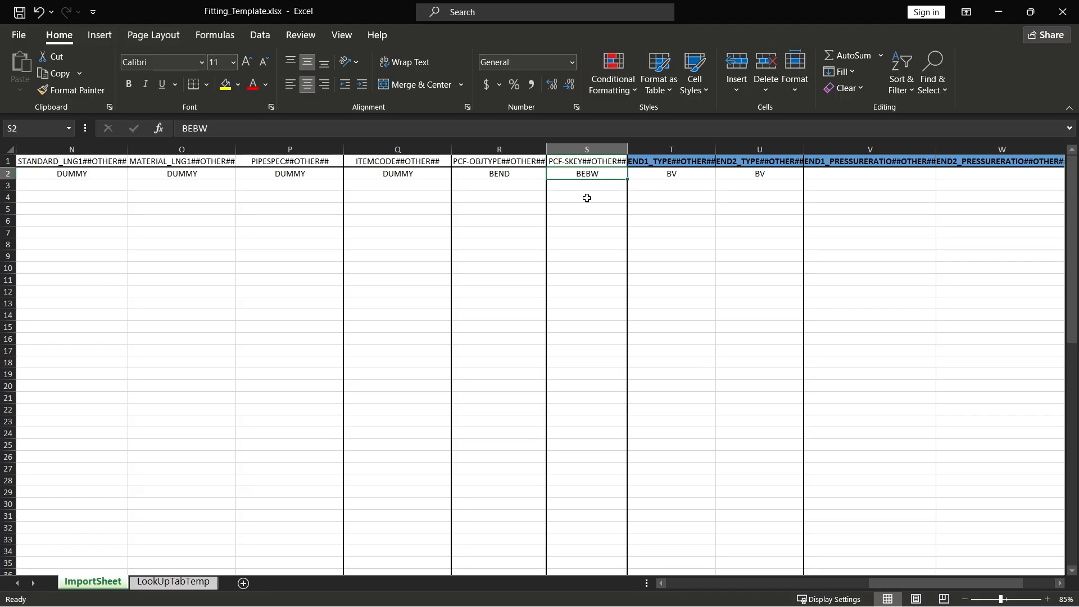
key(Right)
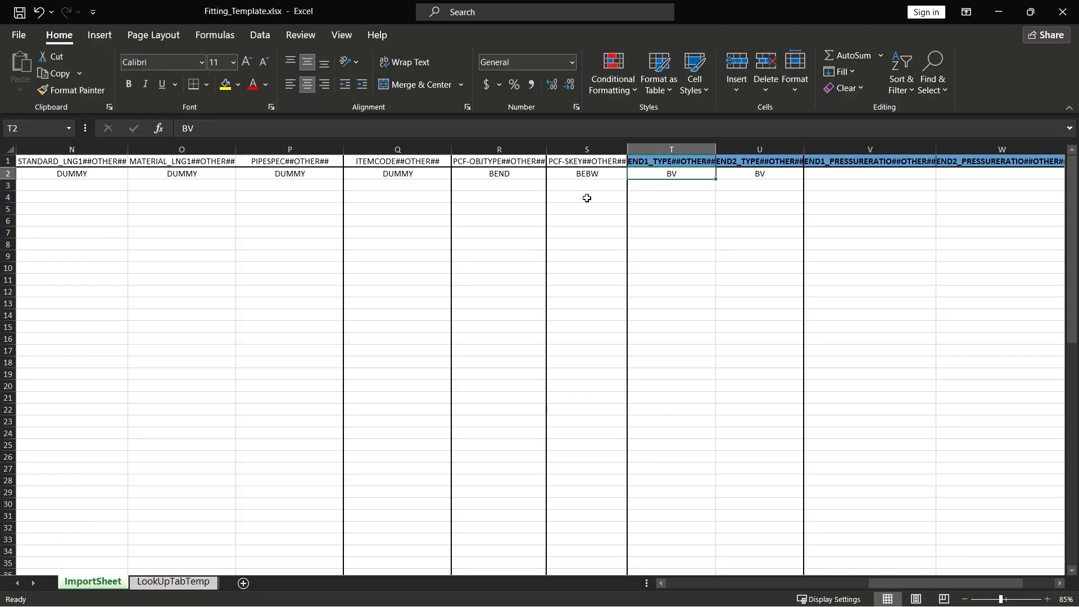
key(Right)
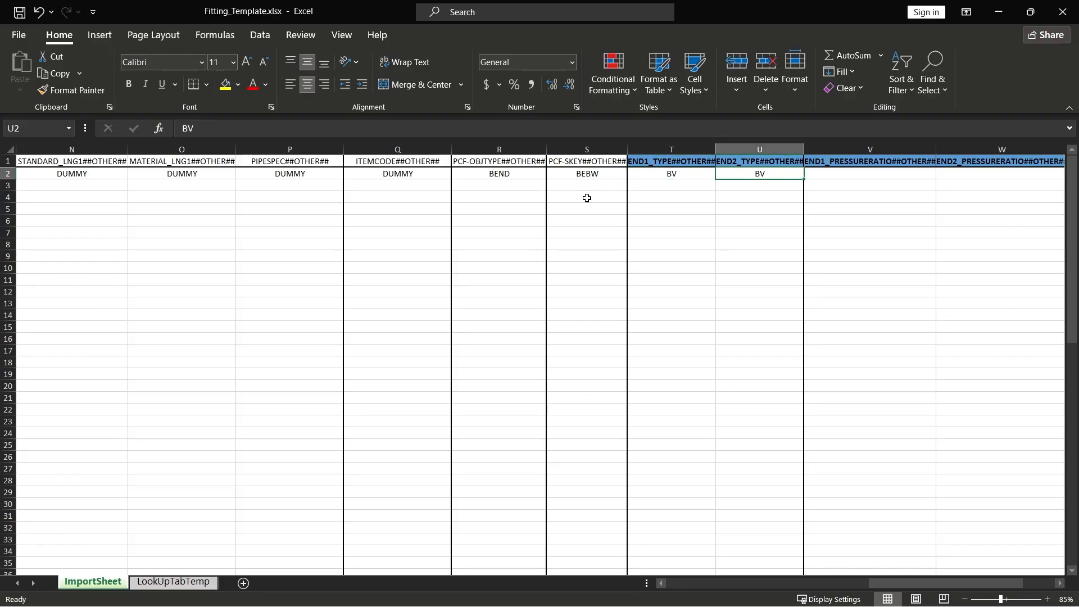
key(Right)
key(Right)
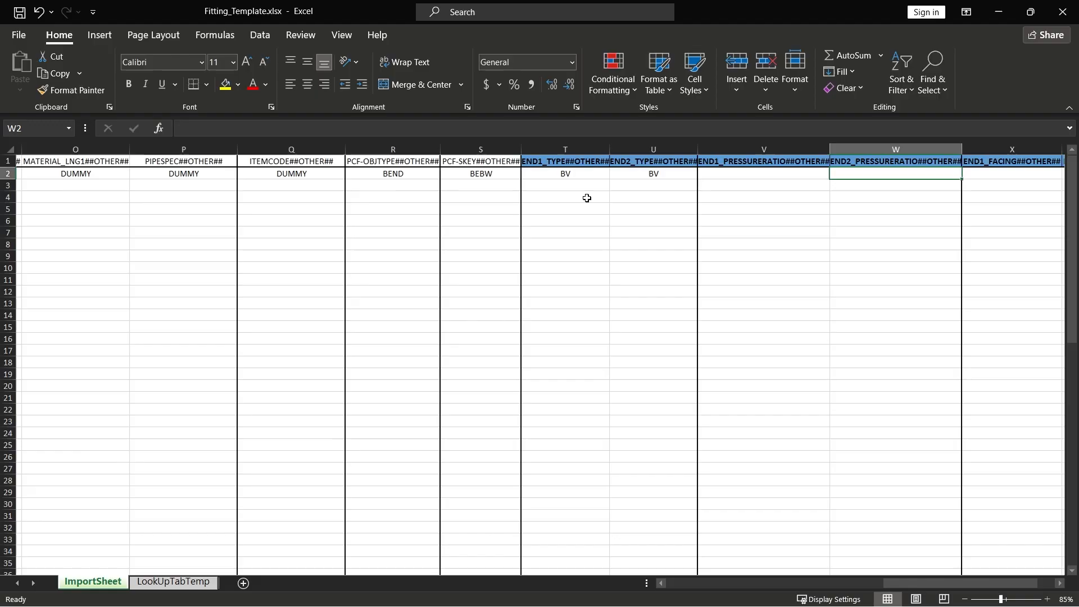
key(Right)
key(Right)
key(Right)
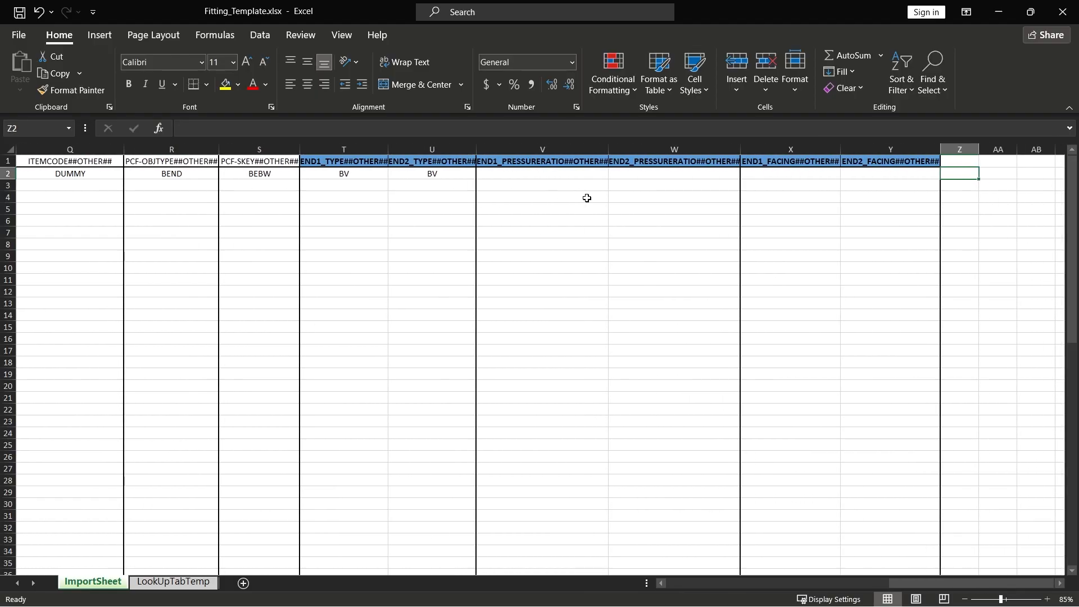
click(692, 279)
click(681, 254)
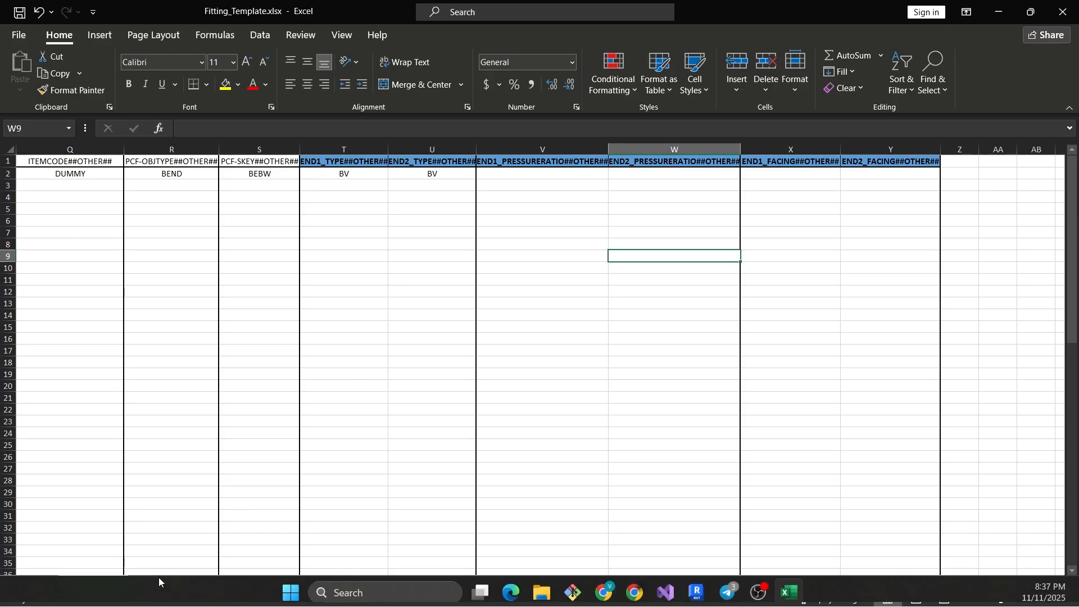
Step: Examine the size_lookup formulas in the LookUpFunctionImport column of the LookUpTabTemp sheet and the columns they are built from
click(174, 581)
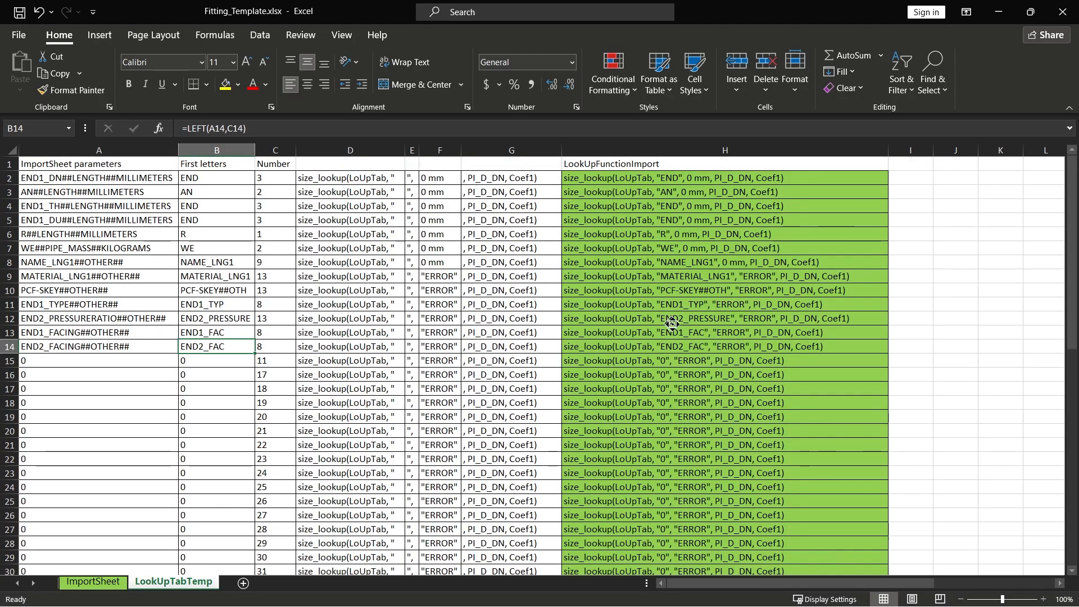
scroll(169, 244, down, 2)
scroll(146, 231, up, 2)
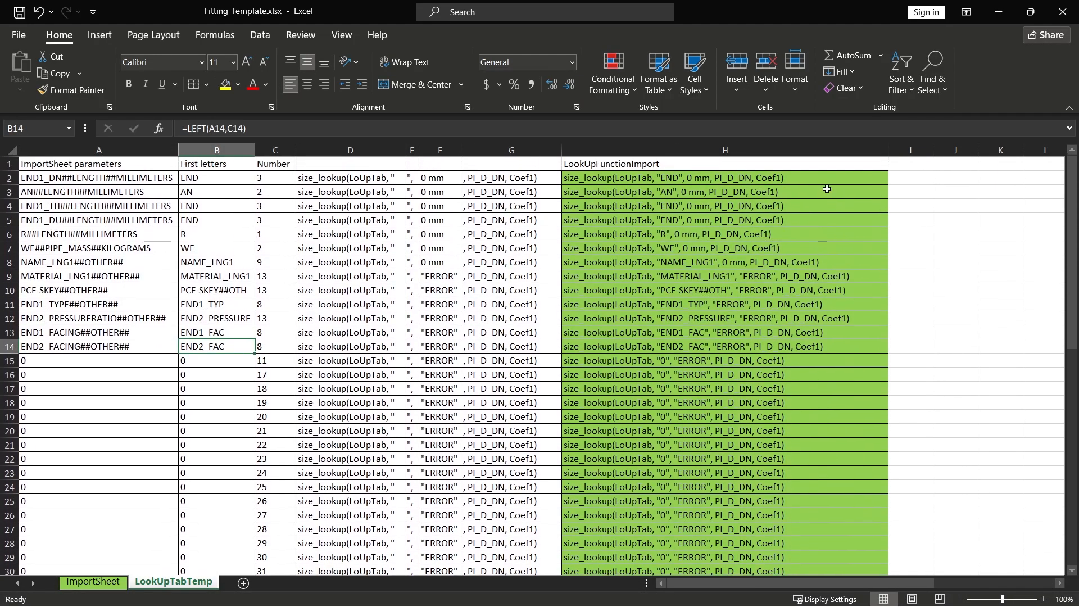
click(652, 177)
click(629, 193)
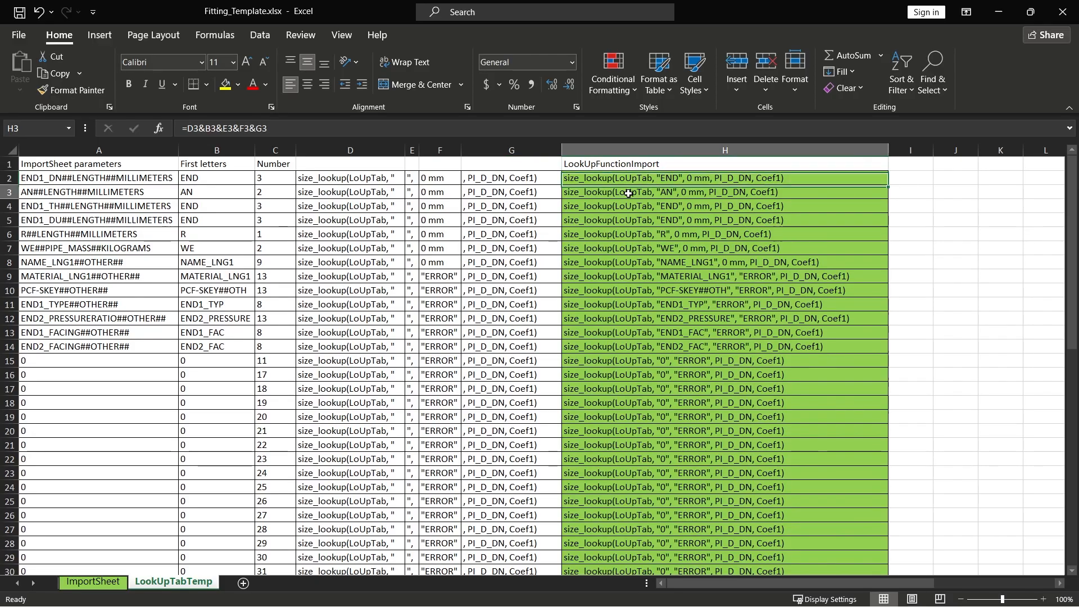
click(637, 217)
click(645, 245)
click(648, 259)
click(645, 292)
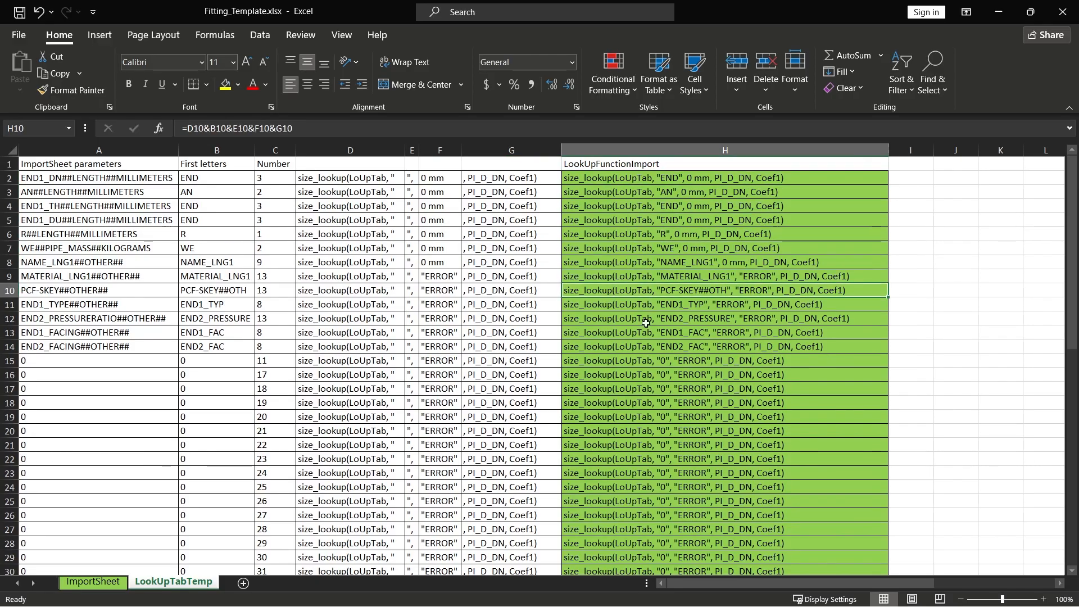
click(646, 333)
click(651, 304)
click(657, 275)
click(661, 220)
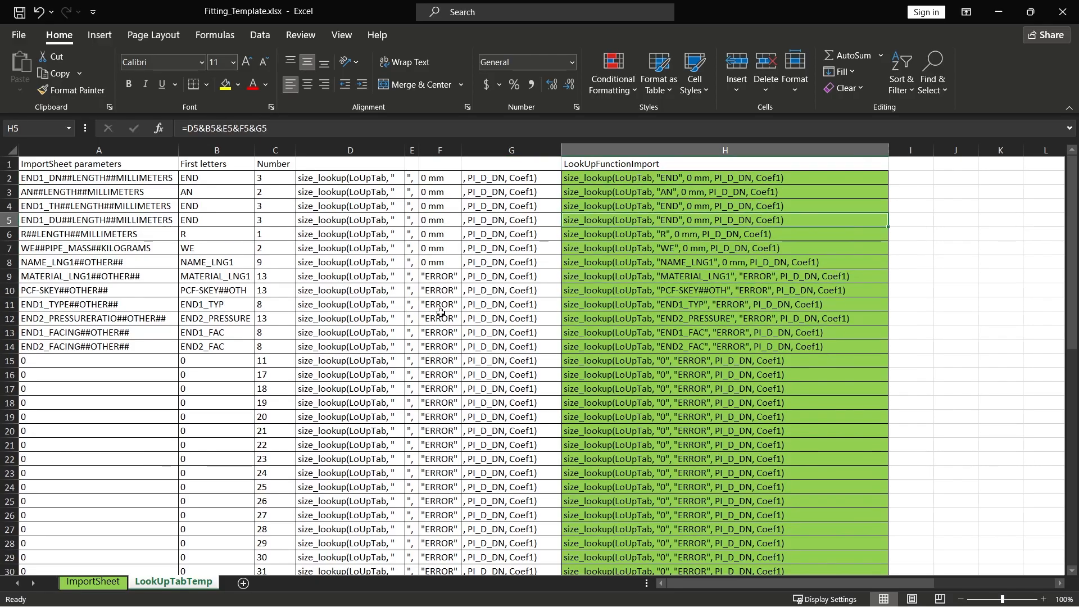
click(383, 257)
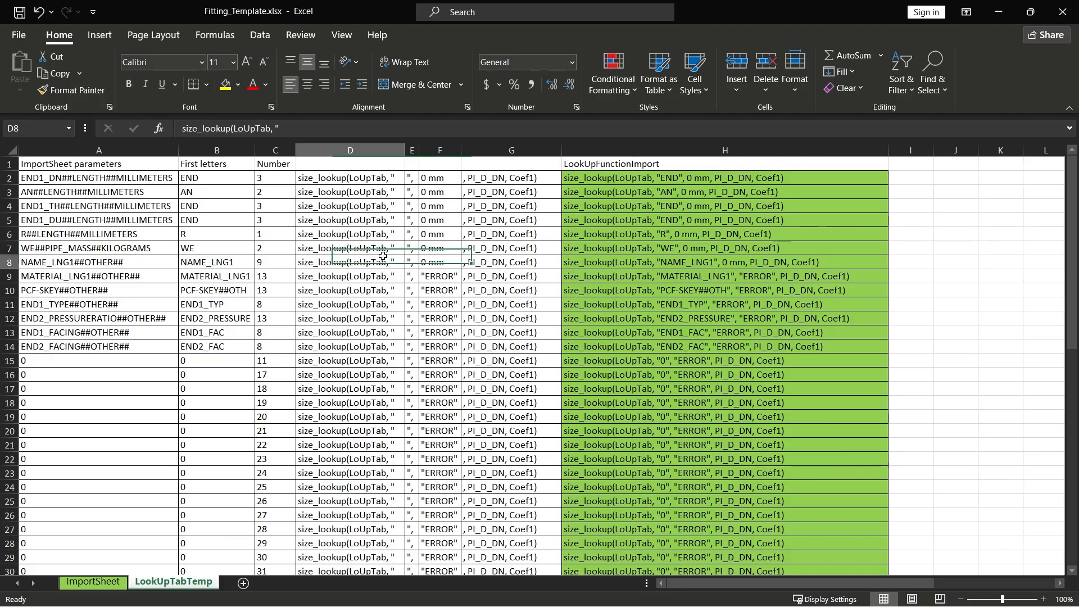
Step: Save the ImportSheet sheet alone as Fitting_Template in CSV (Comma delimited) format in New folder
click(236, 248)
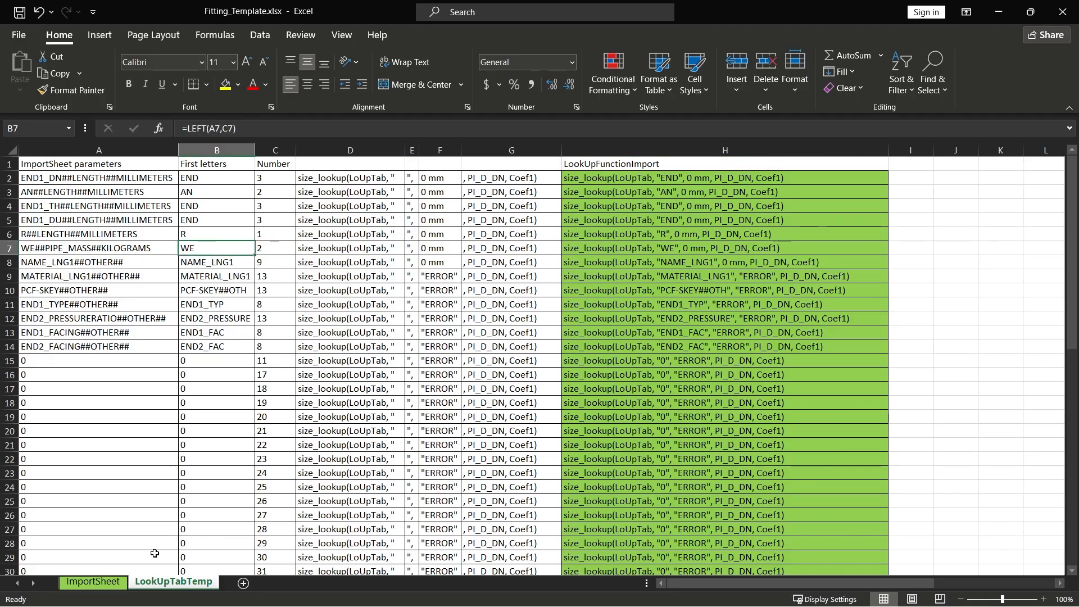
click(93, 582)
scroll(660, 277, left, 5)
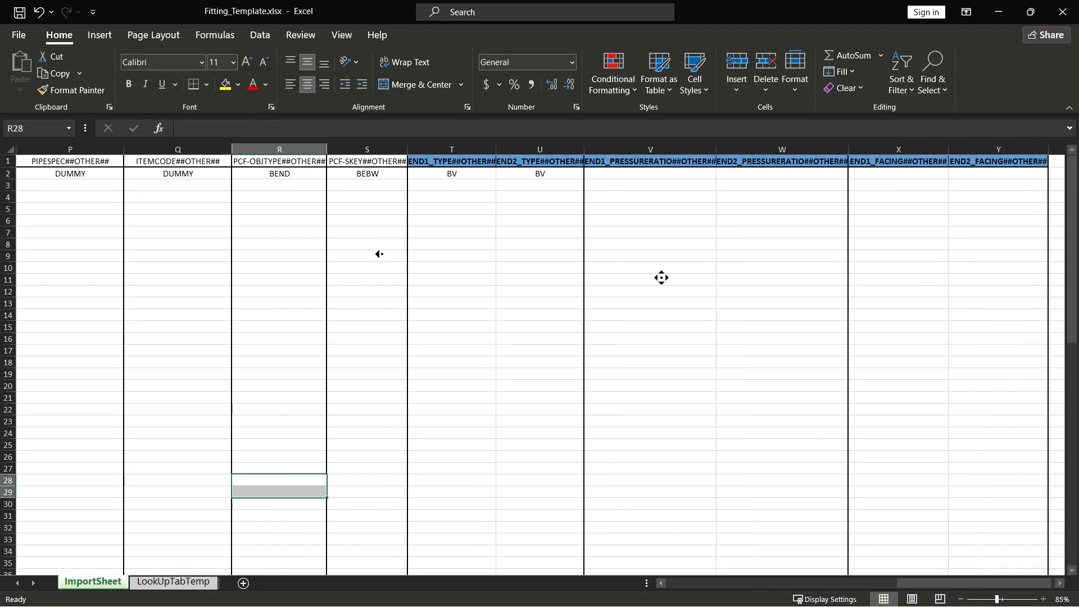
click(281, 245)
click(22, 35)
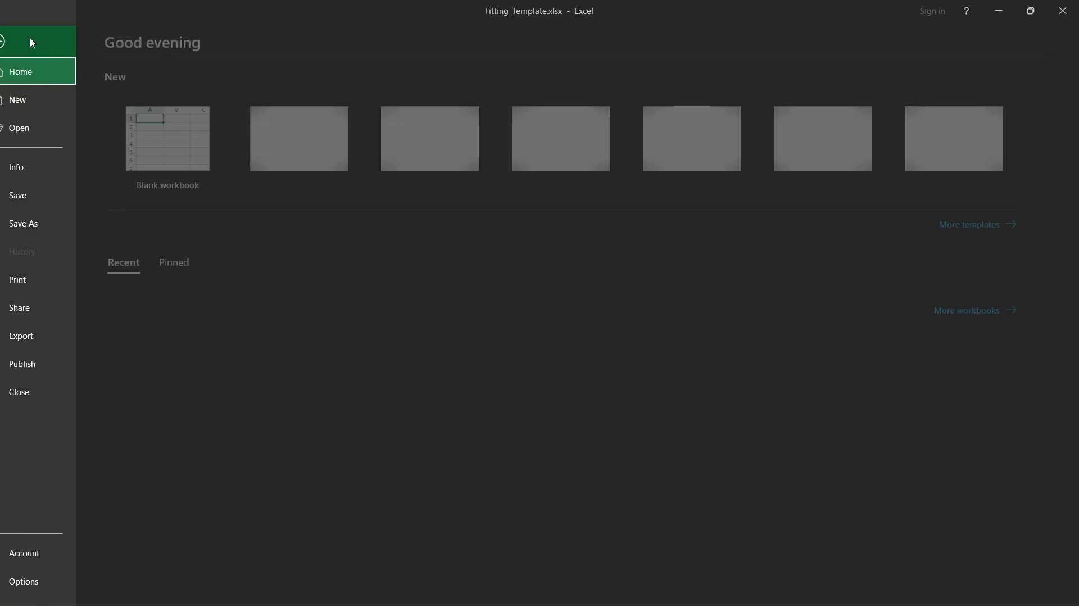
click(67, 216)
click(191, 205)
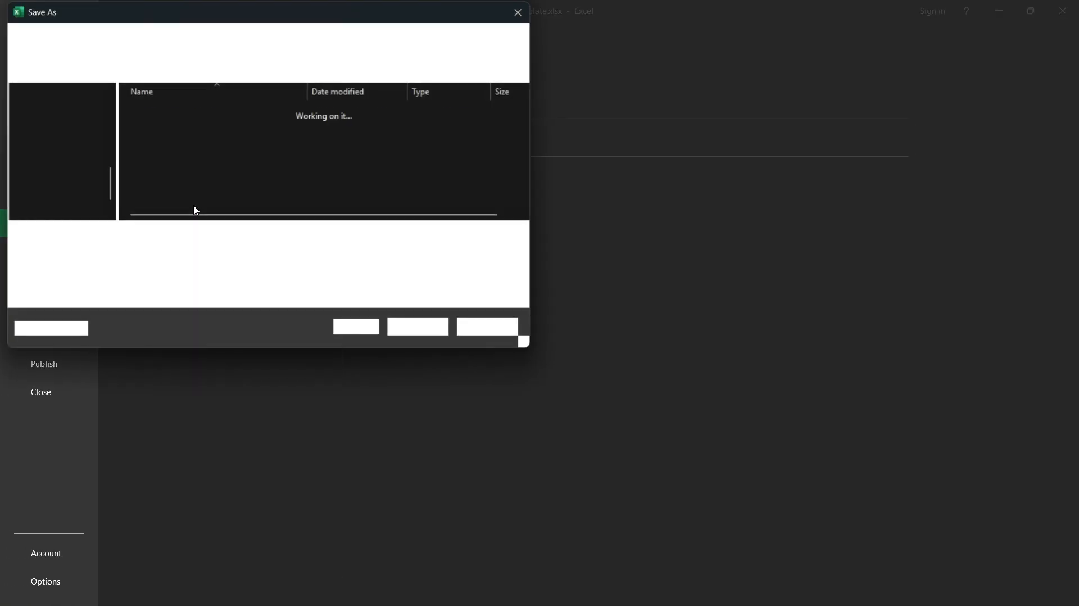
click(186, 256)
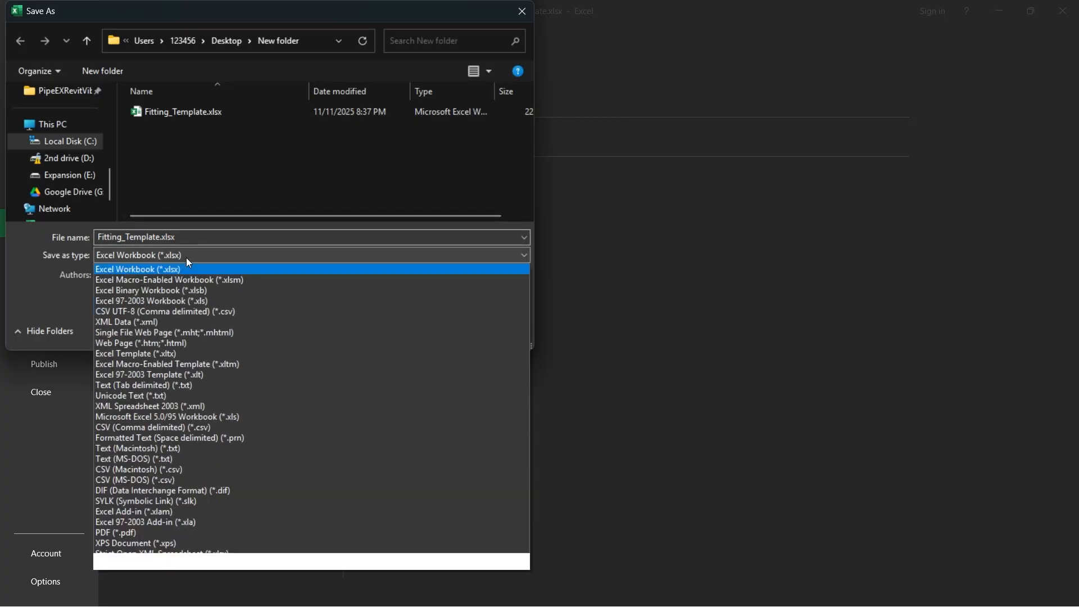
click(226, 428)
click(426, 312)
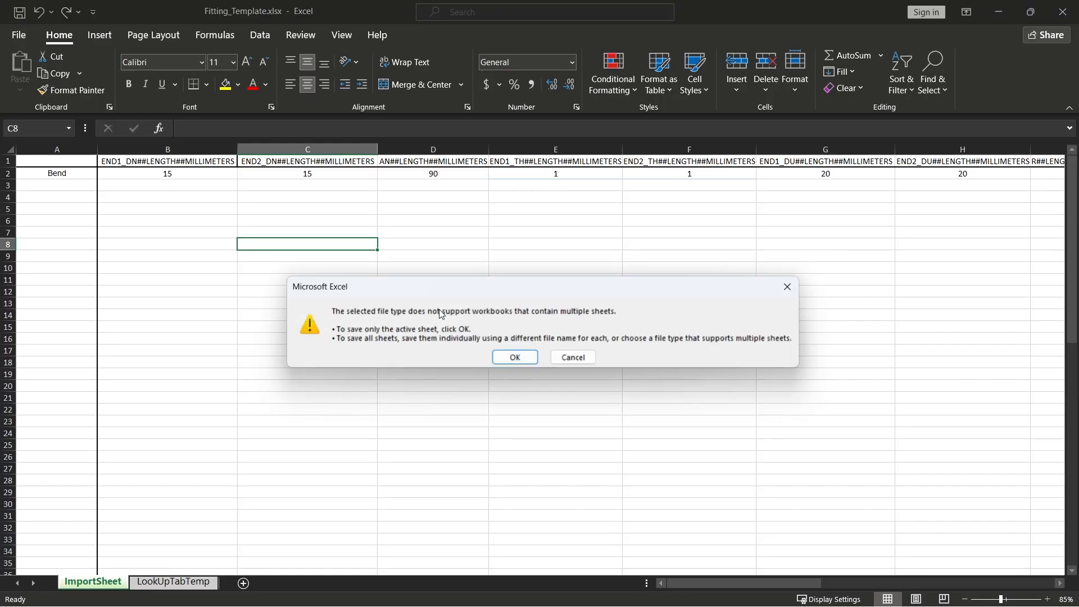
click(506, 364)
click(424, 246)
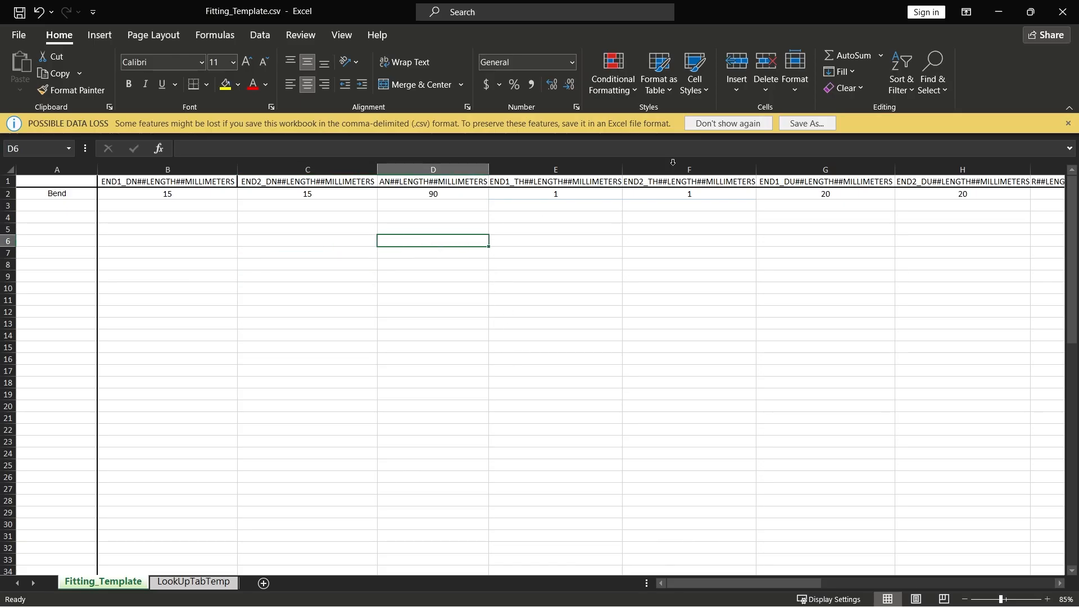
Step: Try to close Fitting_Template.csv, dismiss the save prompt and switch to the elbow family in Revit
click(1069, 12)
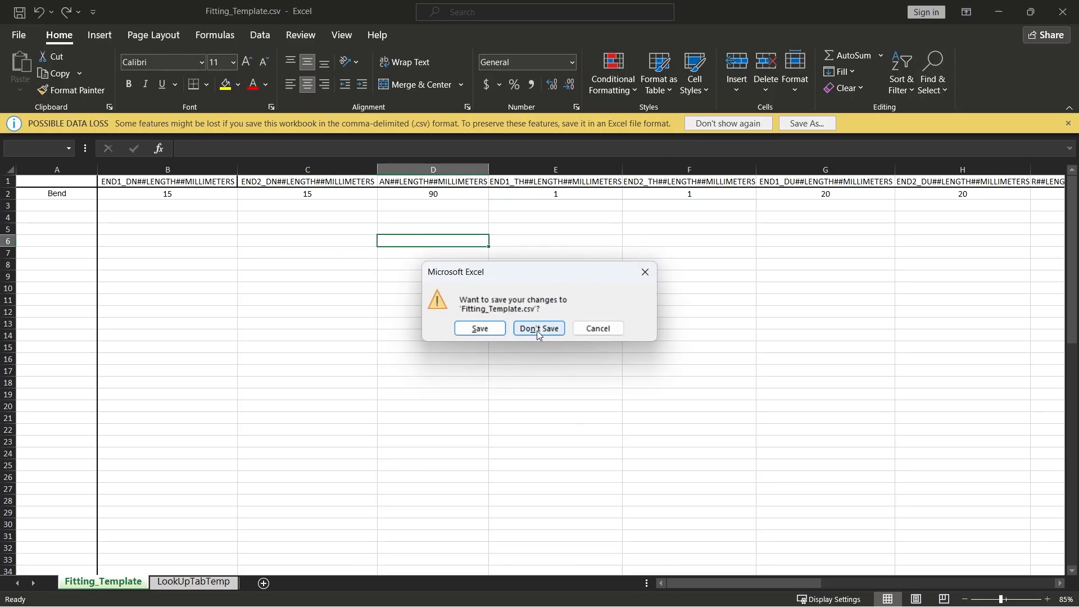
click(638, 279)
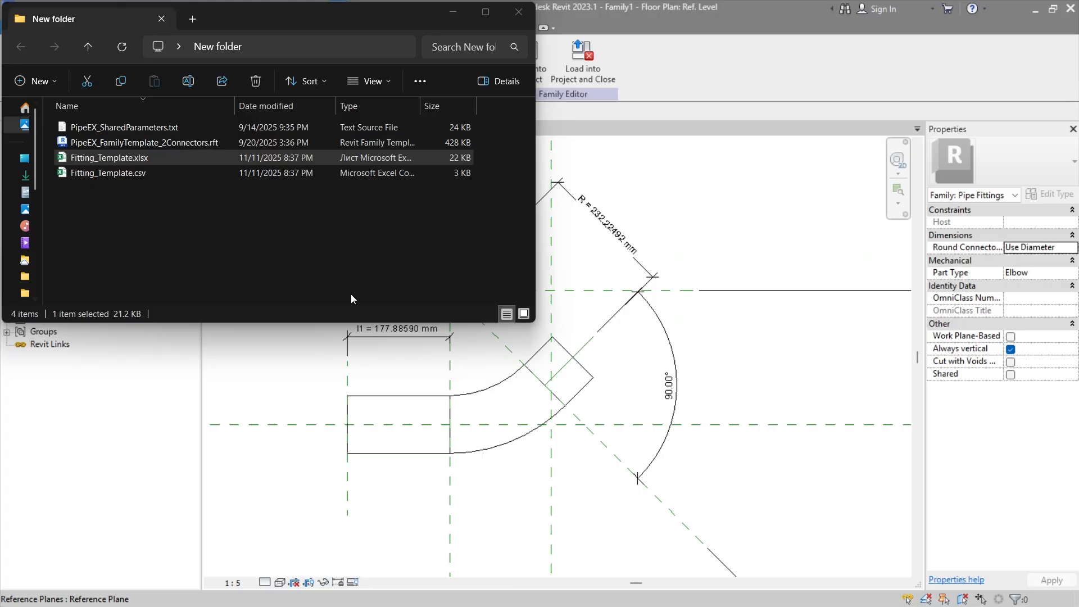
click(693, 214)
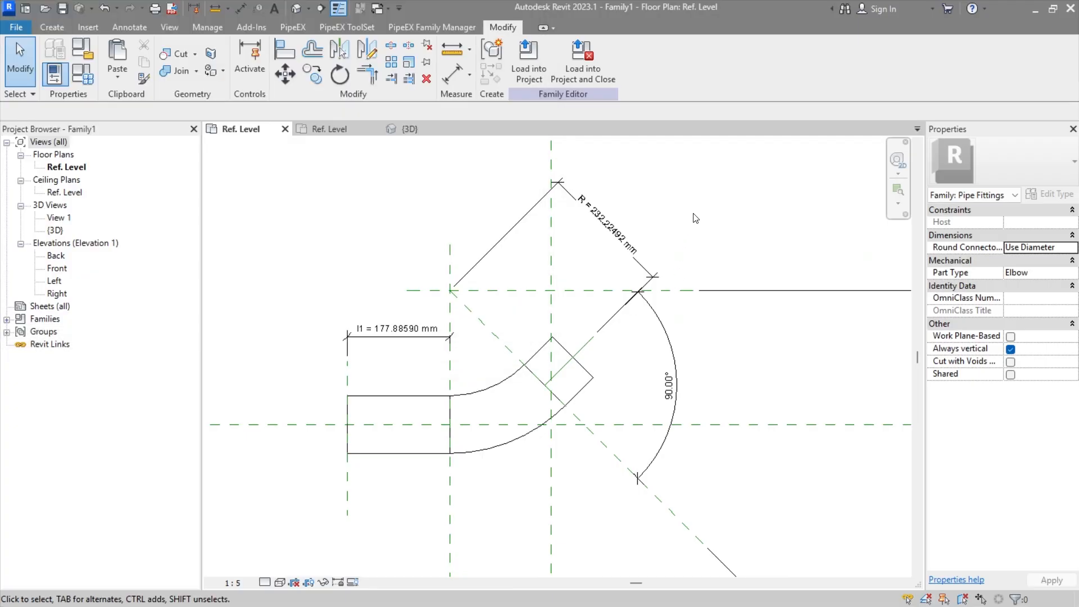
Step: Set the family's PiX_PPG_END1_DN parameter to 15 mm and accept the family types change
click(88, 78)
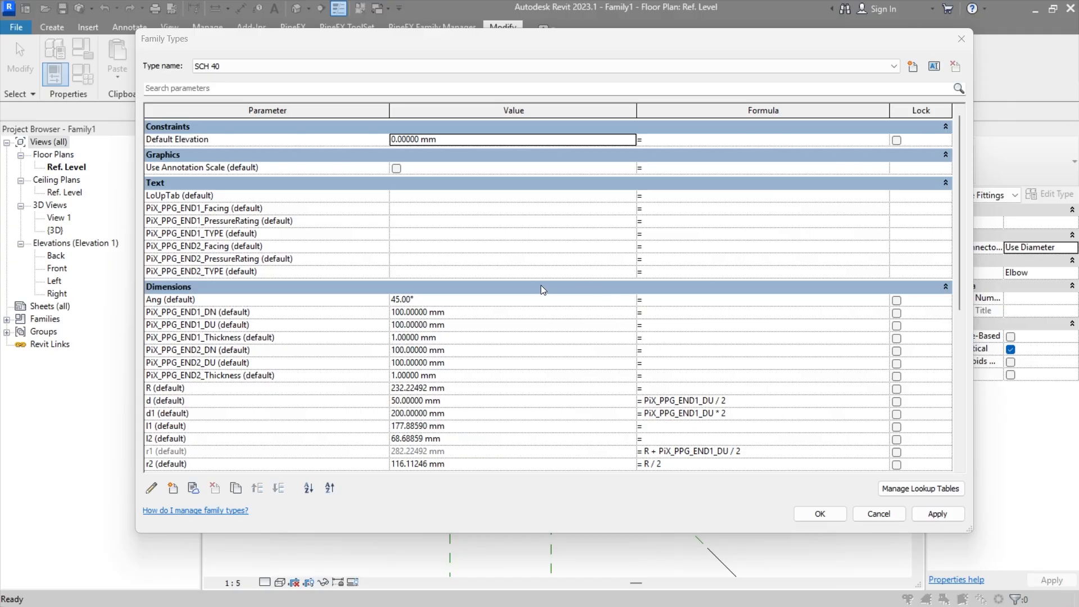
click(494, 327)
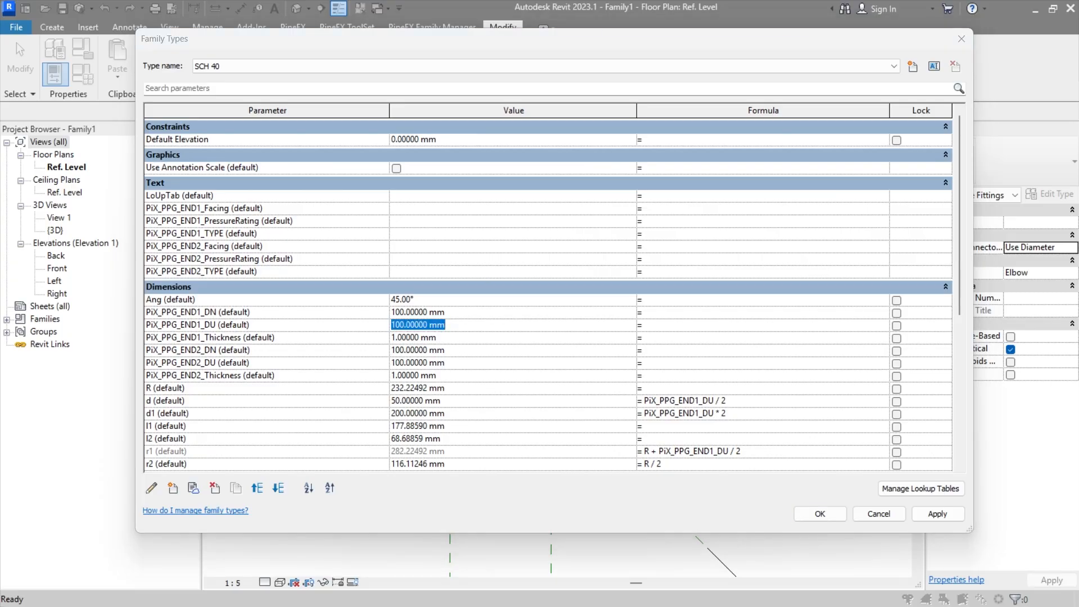
click(439, 316)
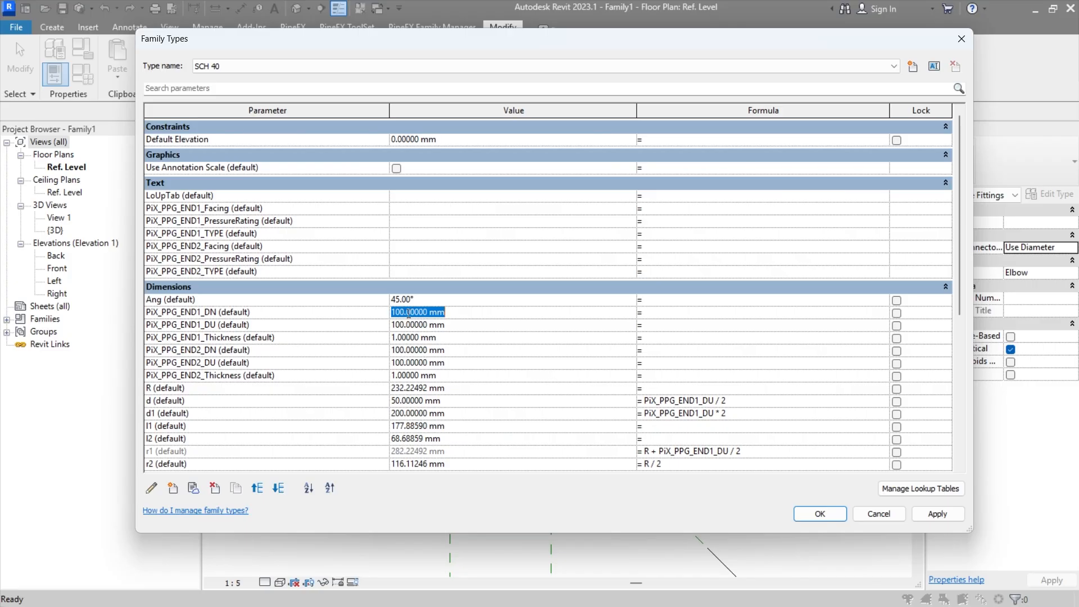
text(15)
key(Tab)
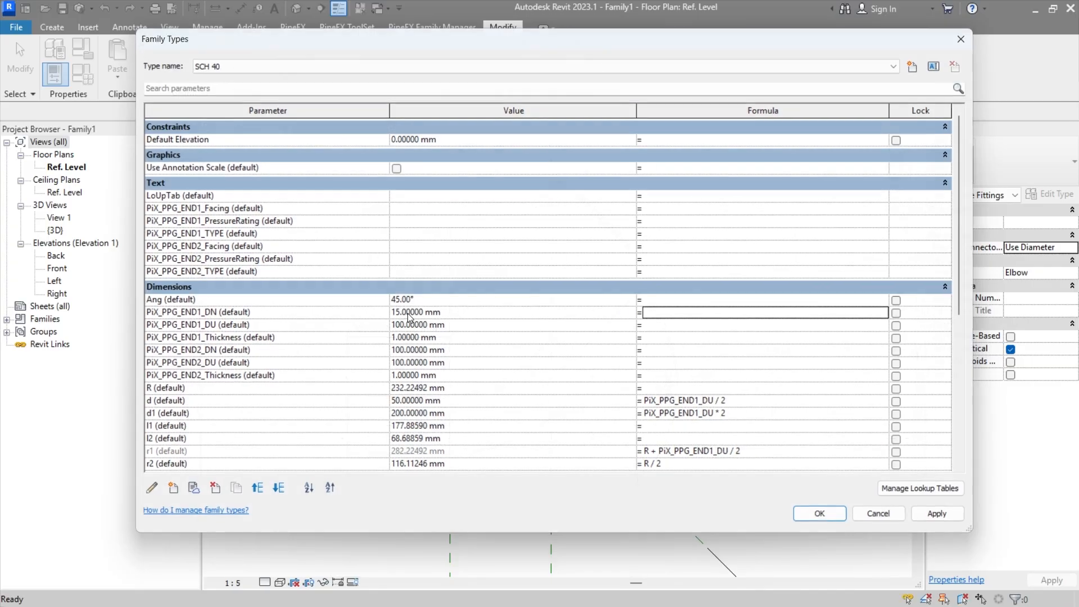
key(Return)
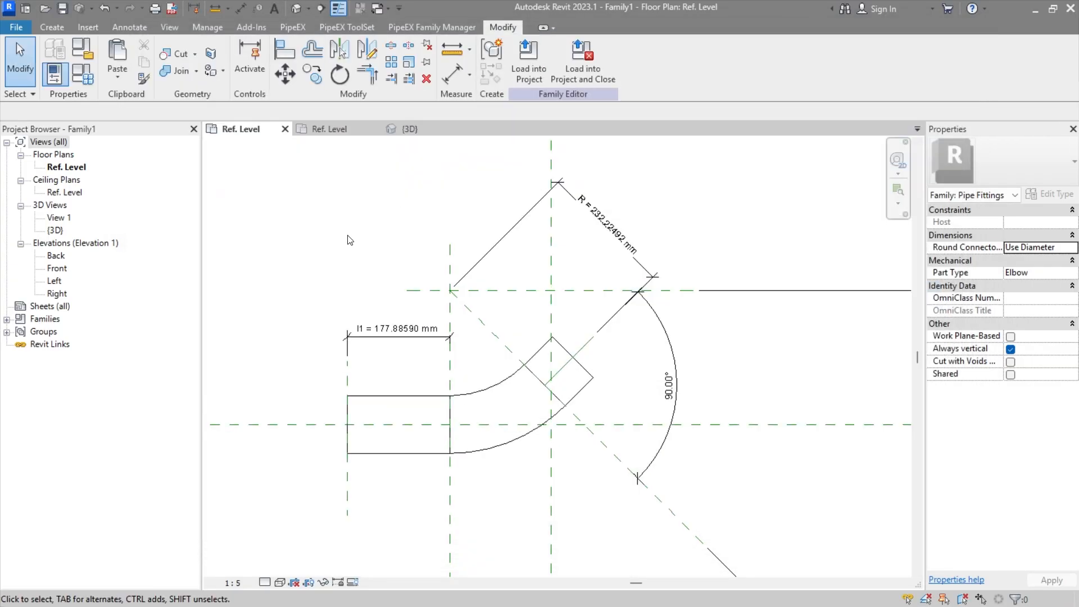
Step: Set the PiX_PPG_END2_DN parameter of the SCH 40 family type to 15 mm
click(55, 73)
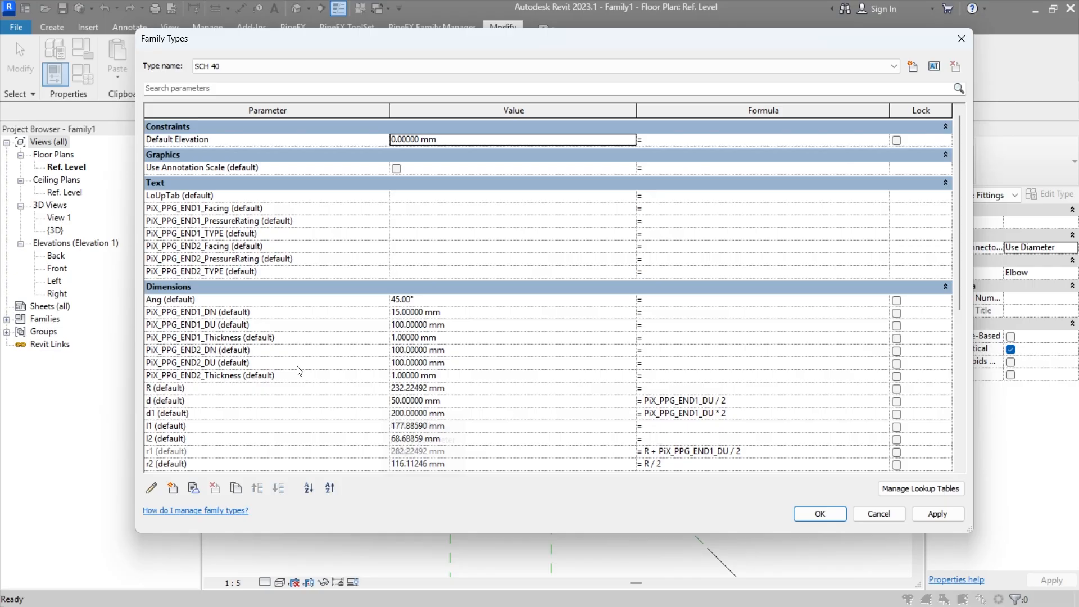
click(475, 339)
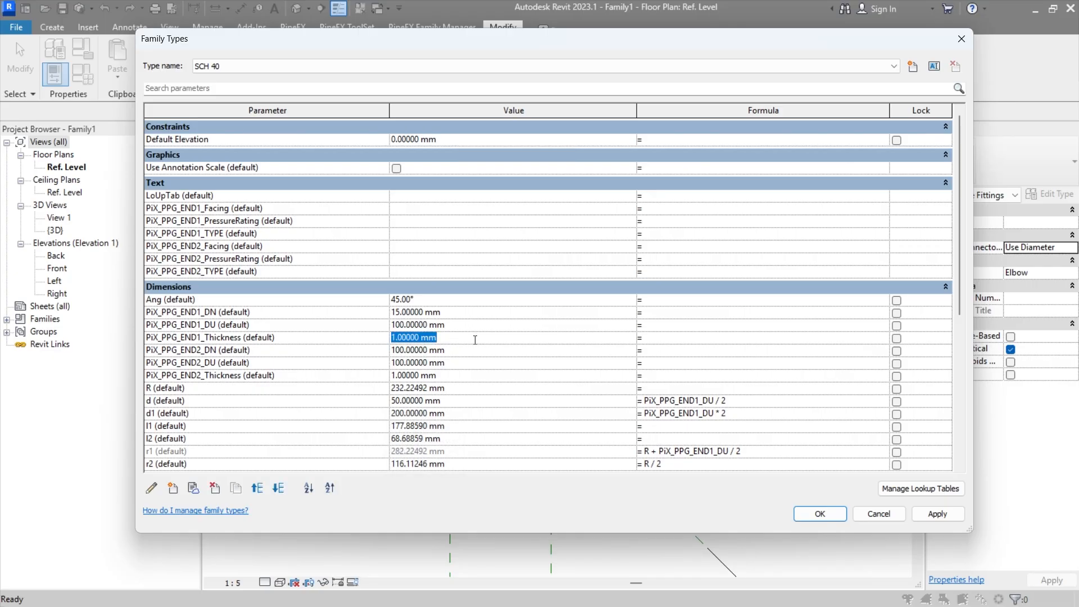
click(473, 353)
double_click(473, 354)
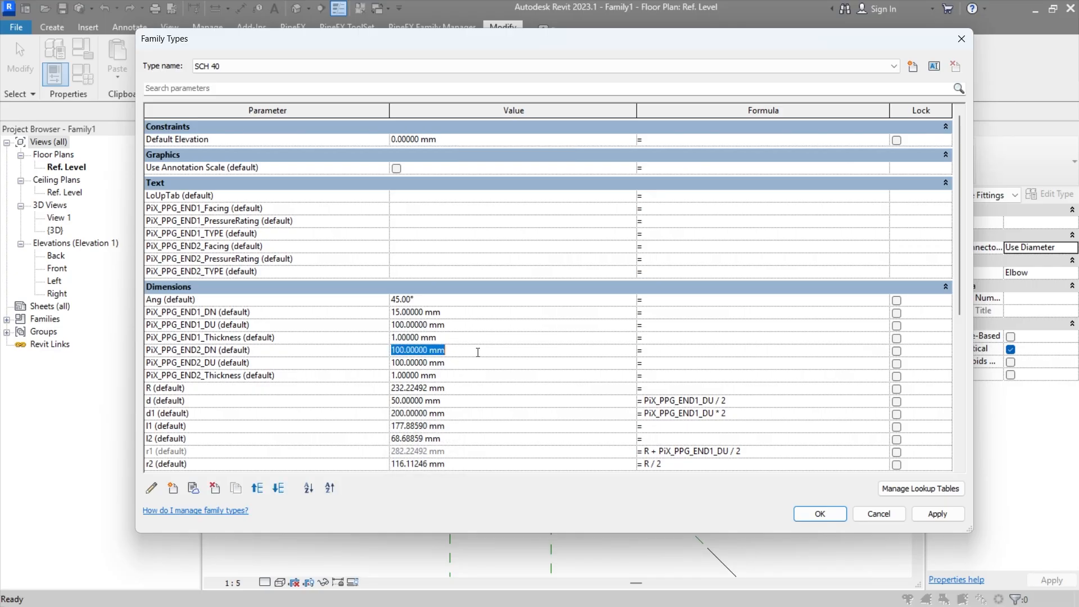
text(15)
key(Tab)
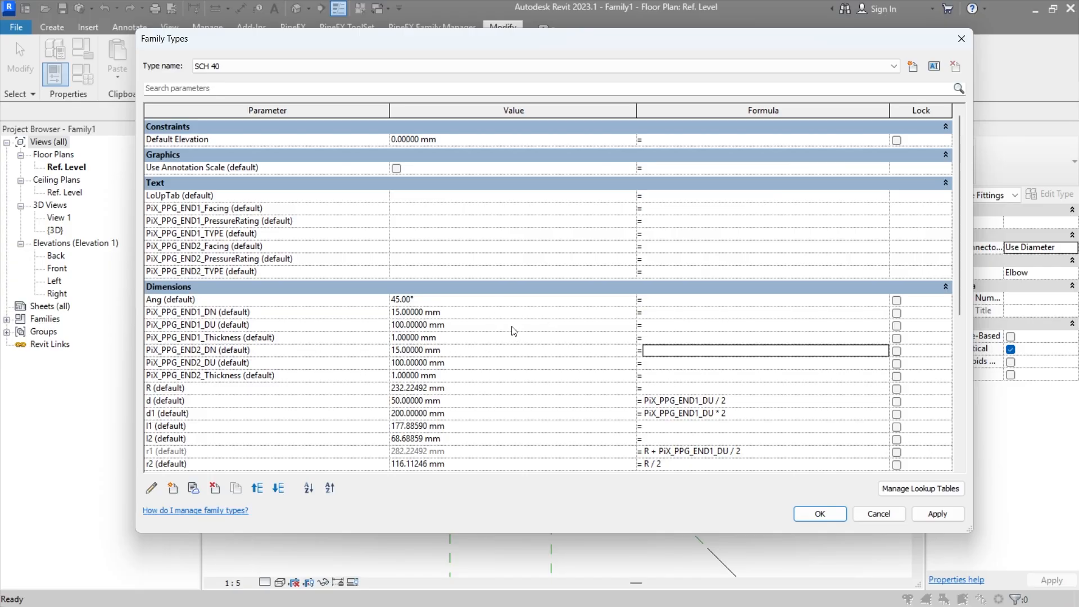
Step: Import Fitting_Template.csv from New folder as a size lookup table of the family
scroll(556, 320, down, 2)
click(928, 489)
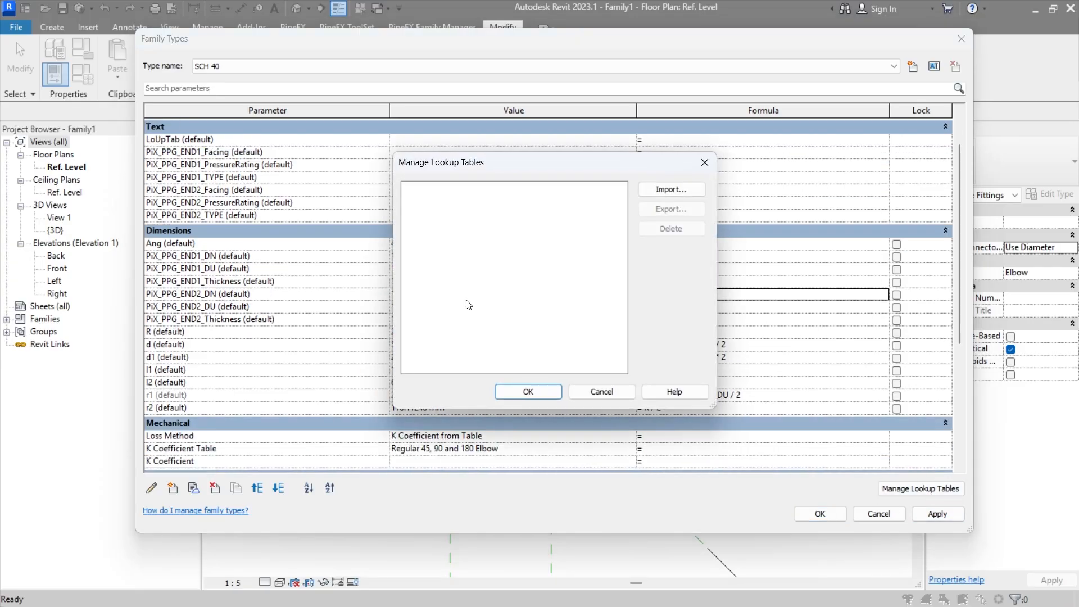
click(663, 189)
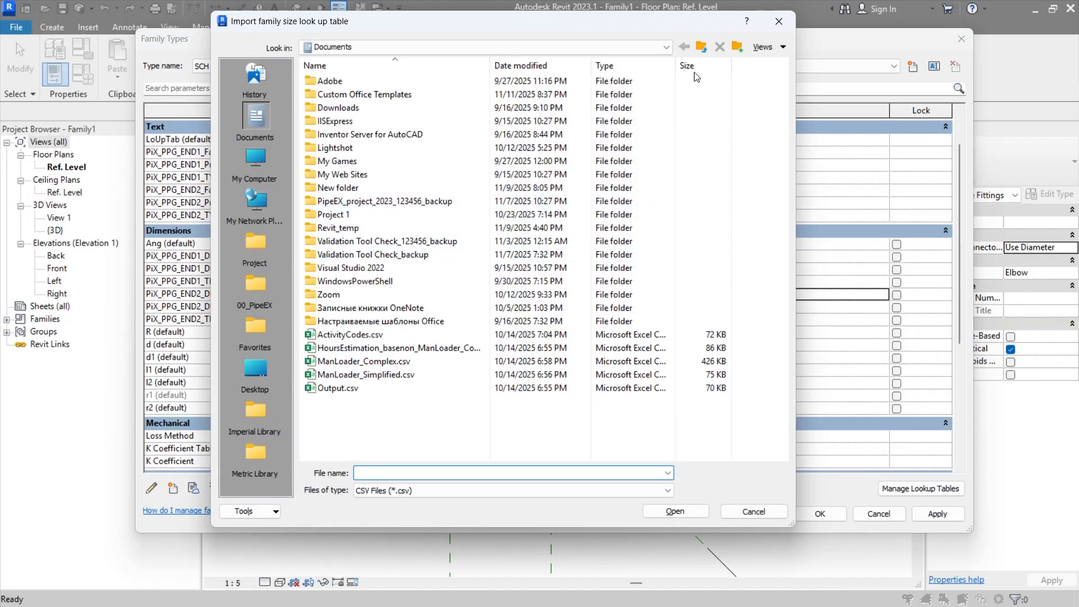
key(Escape)
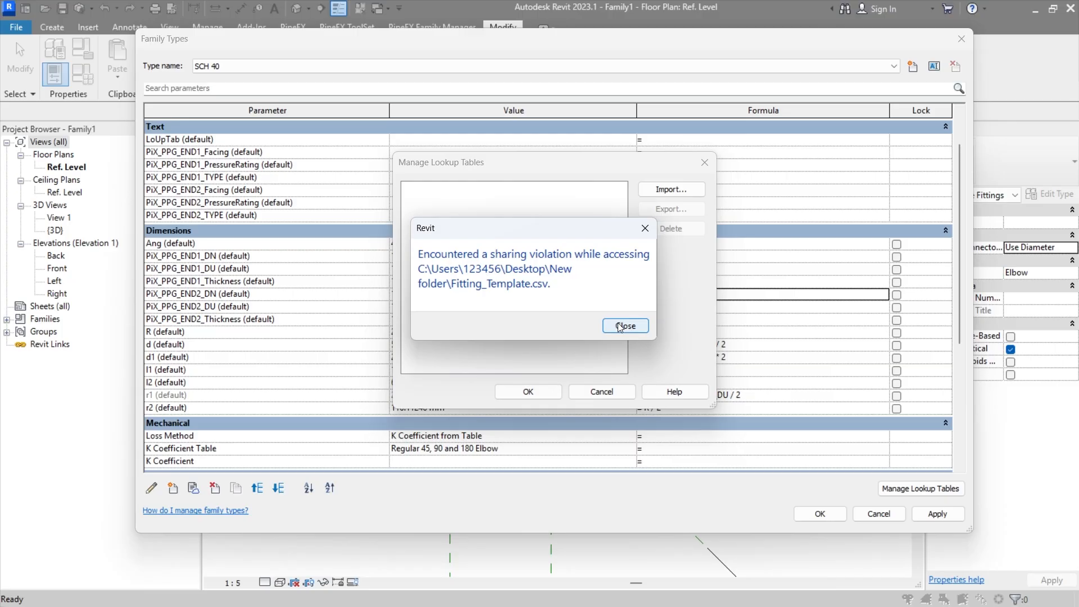
click(624, 326)
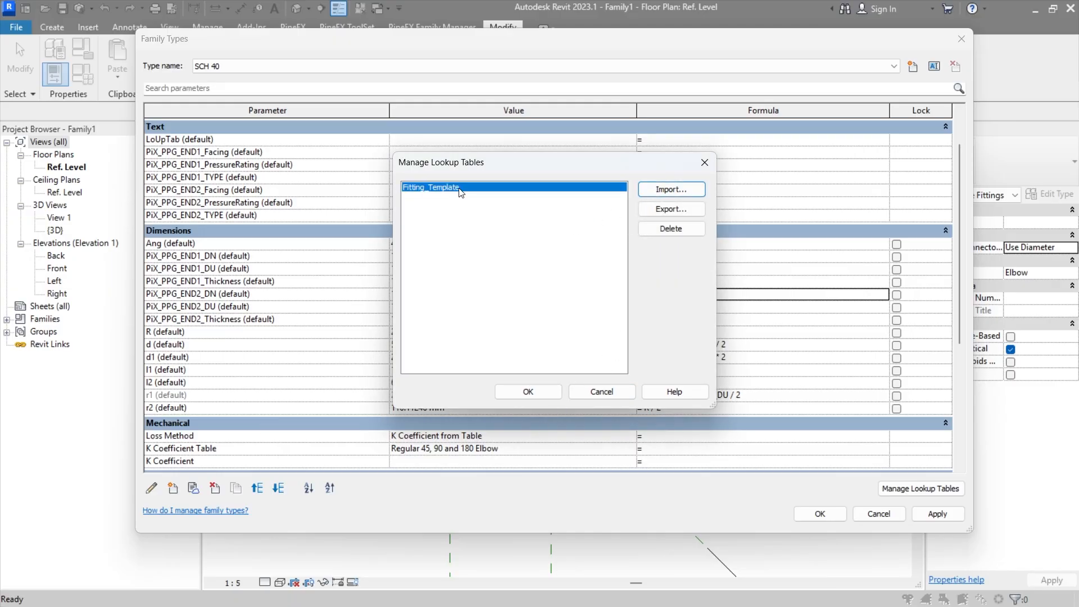
click(528, 392)
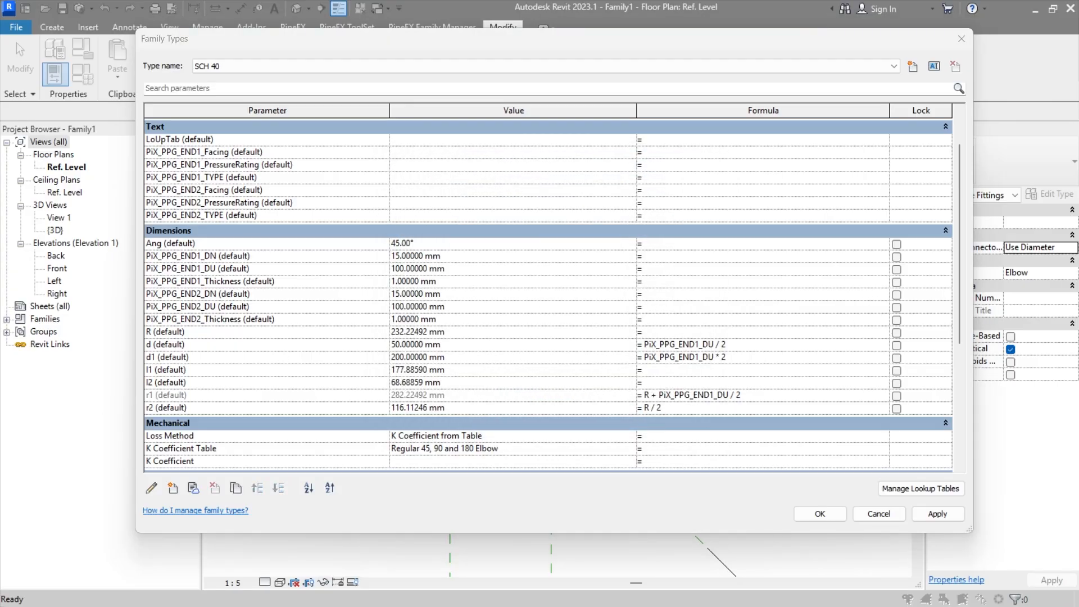
Step: Open Fitting_Template.xlsx from New folder and return to the family types in Revit
key(alt+Tab)
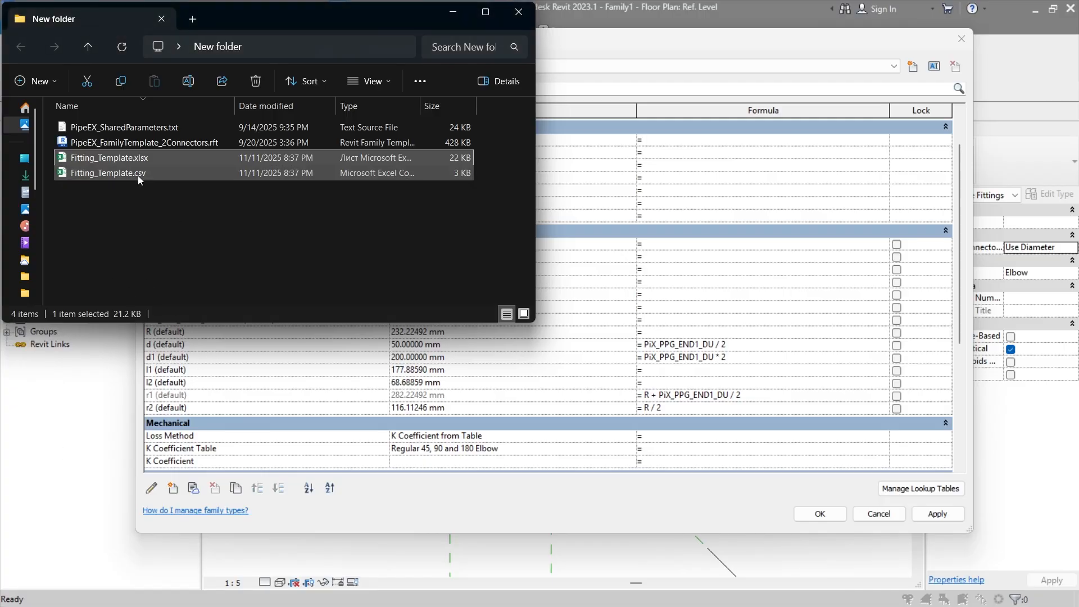
double_click(138, 160)
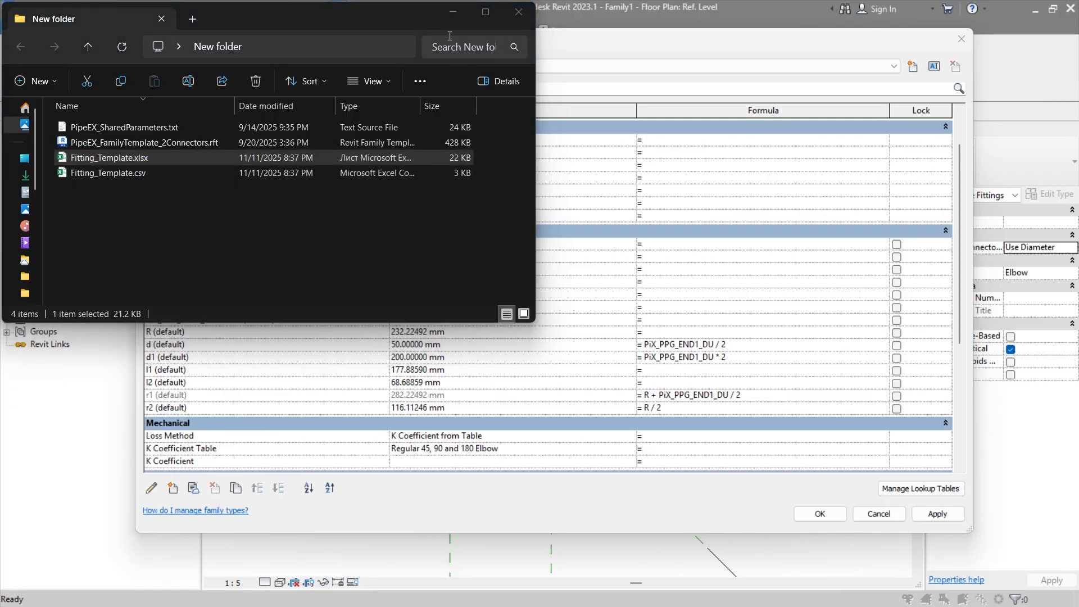
click(458, 16)
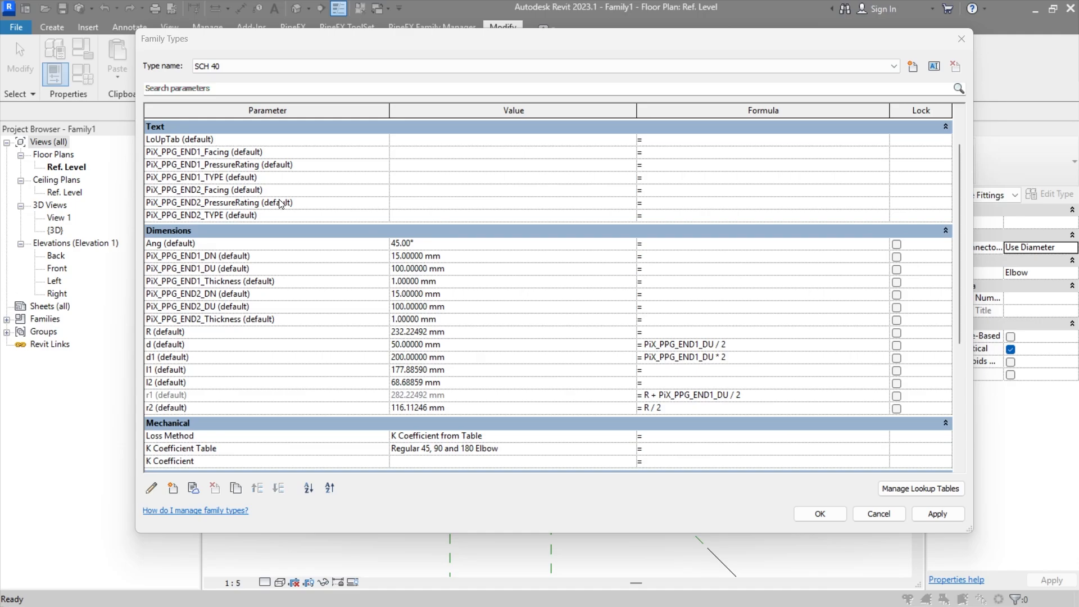
Step: Replace the lookup arguments in G2 of the LookUpTabTemp sheet with PiX_PPG_END1_DN, PiX_PPG_END2_DN, taking the parameter name from the Revit family
click(220, 257)
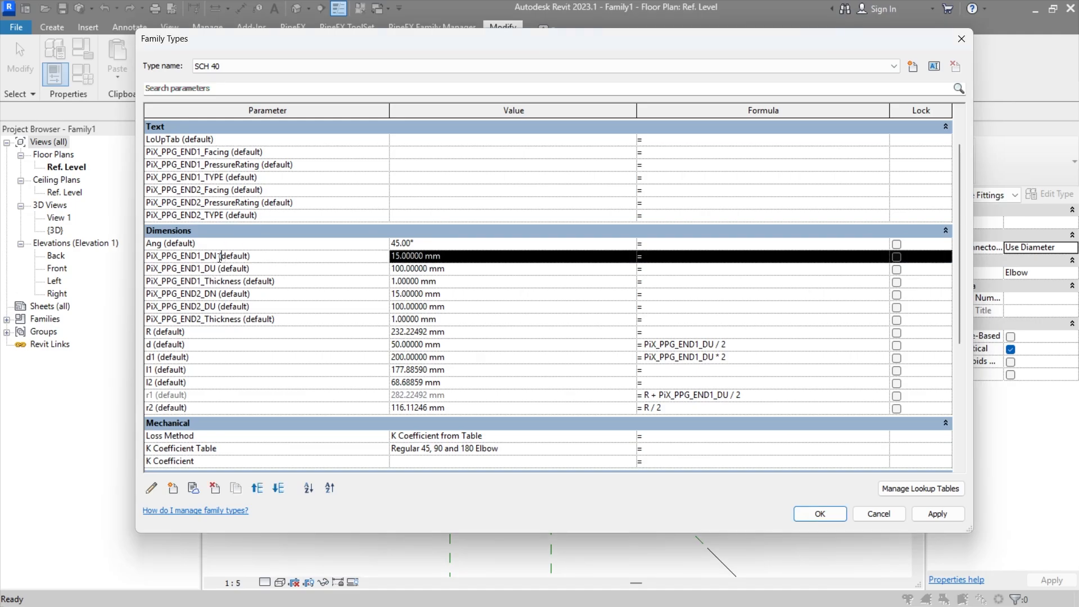
double_click(218, 257)
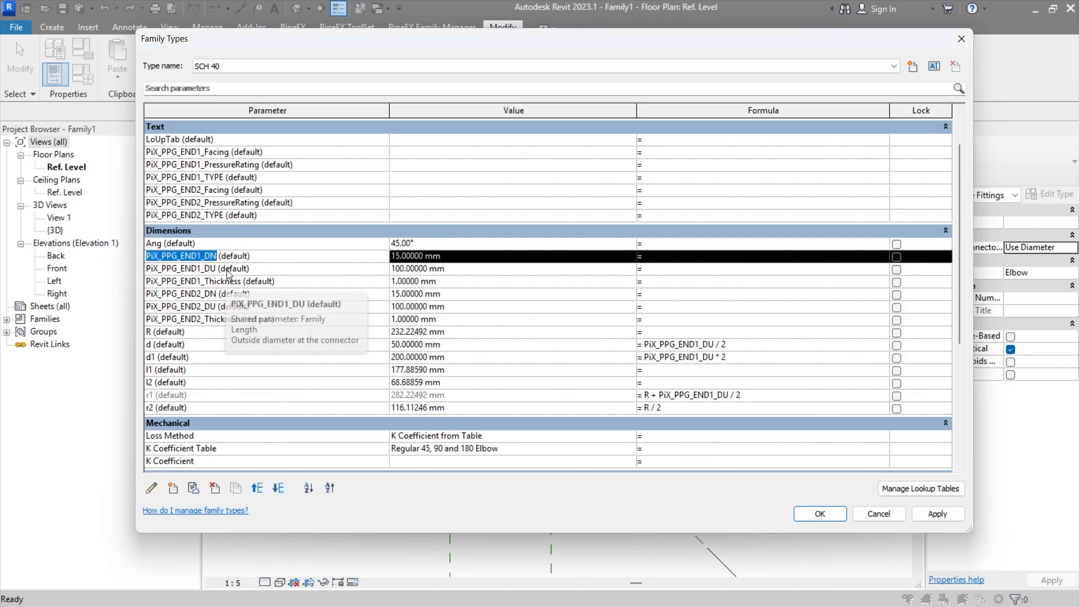
key(alt+Tab)
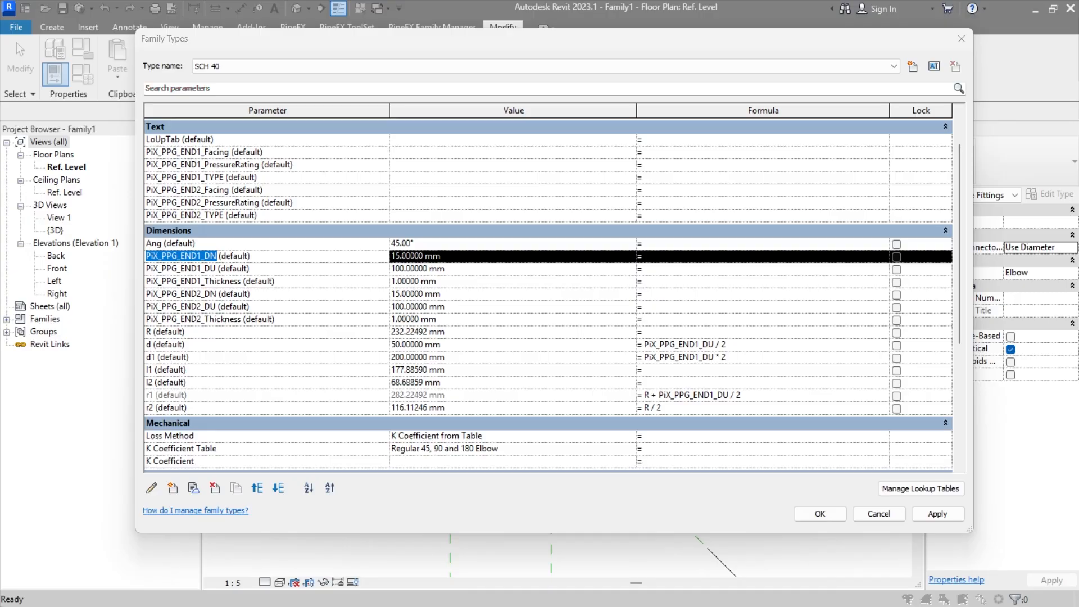
key(alt+Tab)
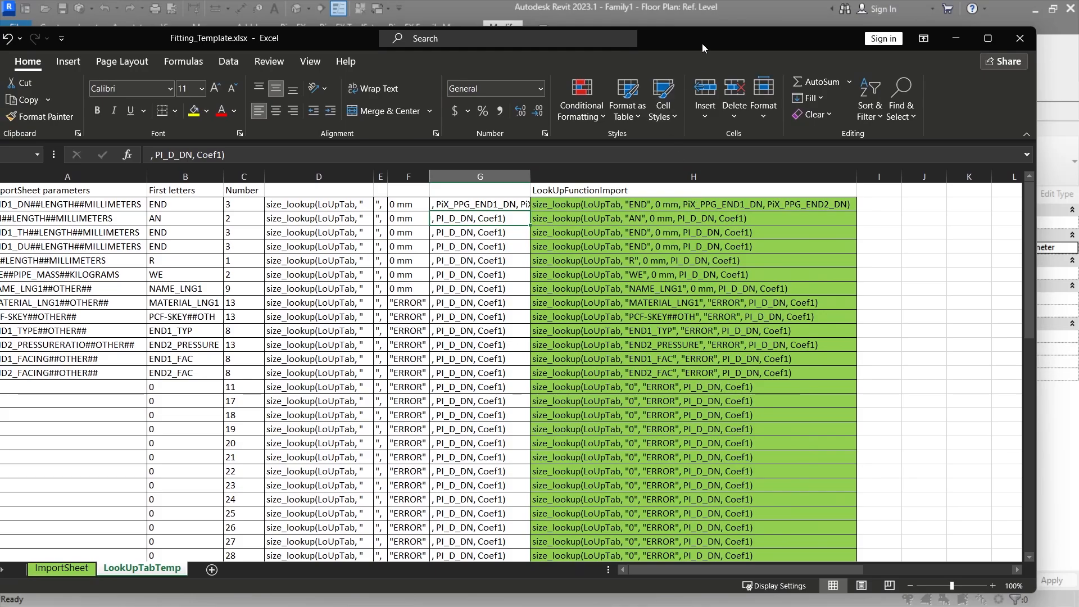
key(alt+Tab)
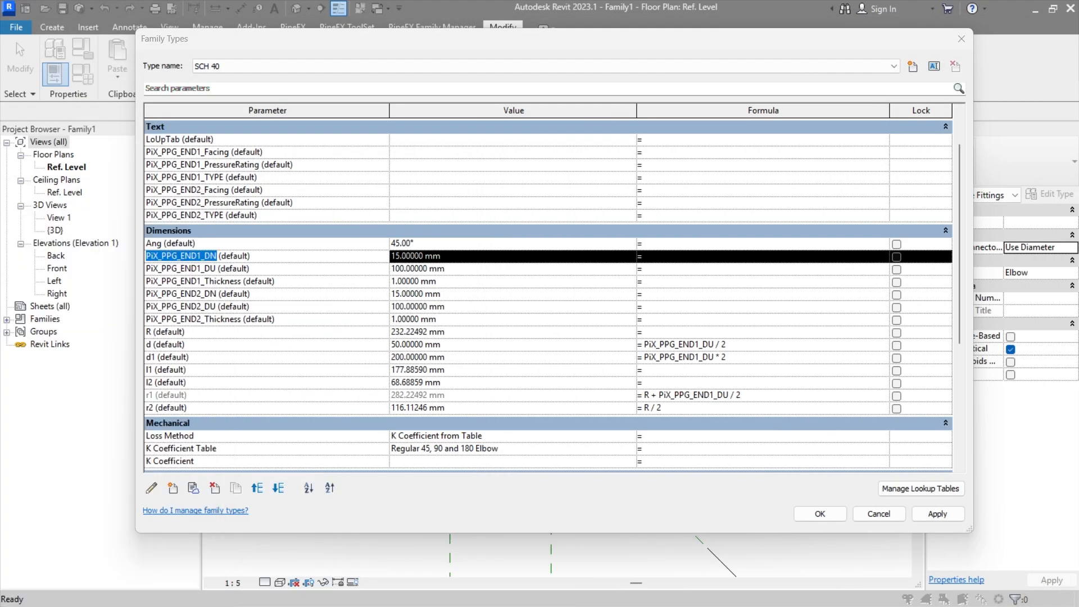
Step: Set the LoUpTab text parameter to Fitting_Template, taking the name from the family's imported lookup table
click(439, 115)
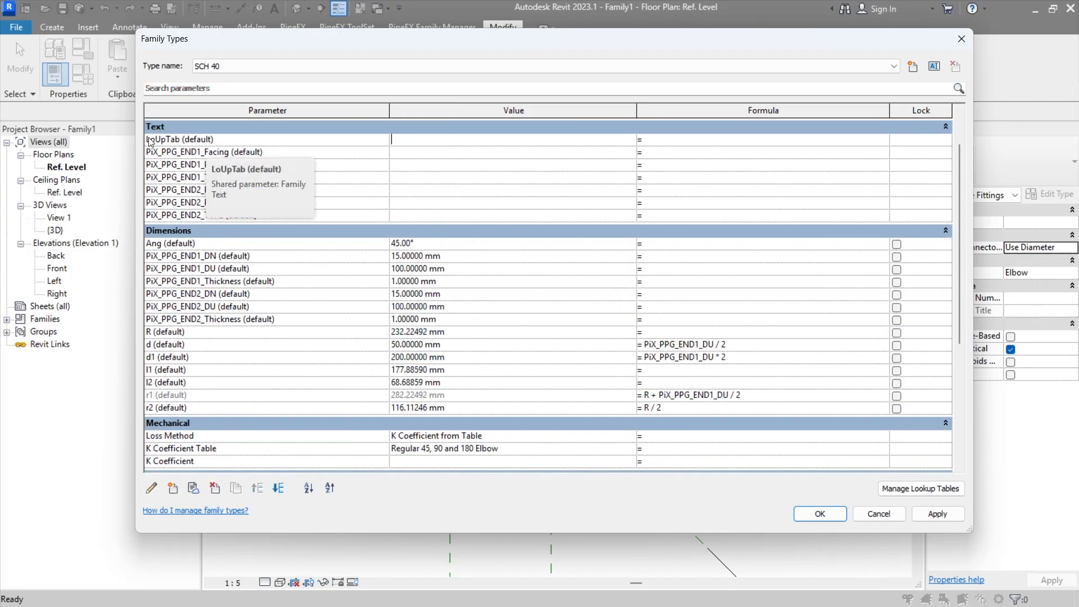
click(417, 139)
click(920, 488)
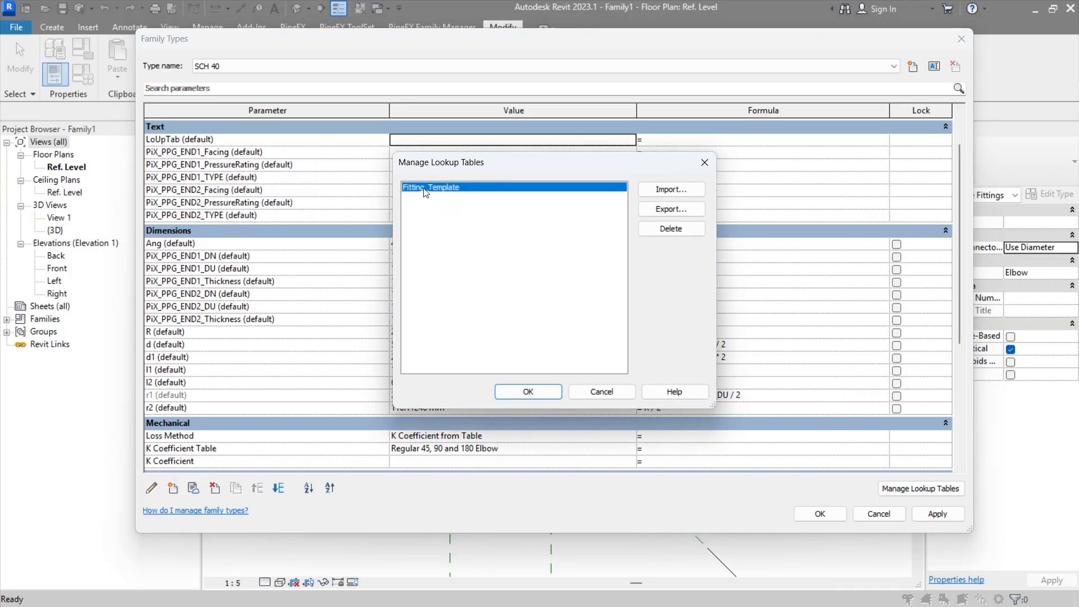
click(669, 191)
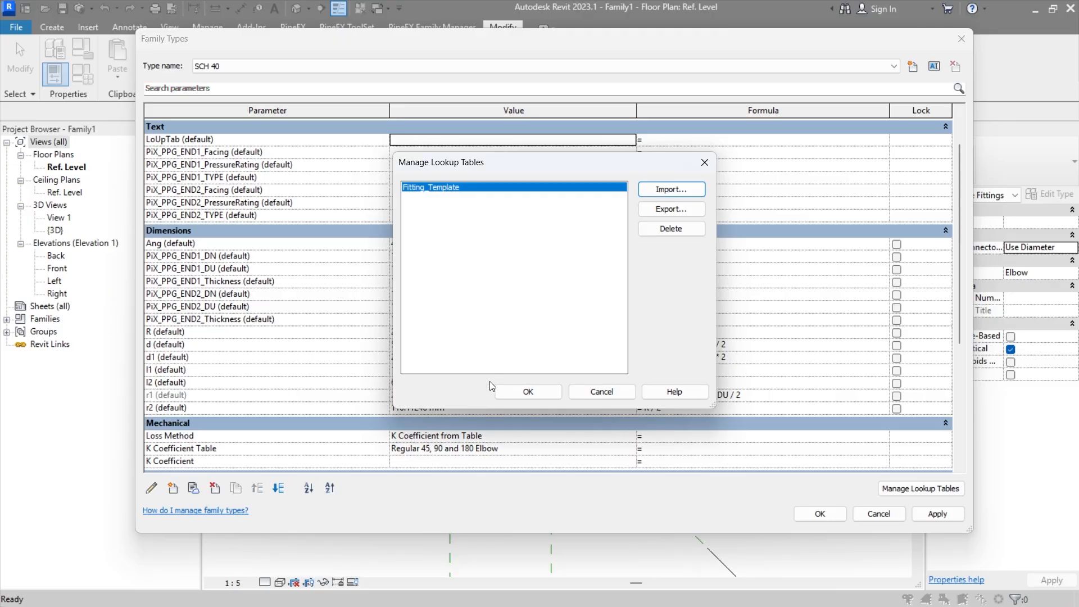
click(516, 395)
click(421, 141)
text(Fitting_Template)
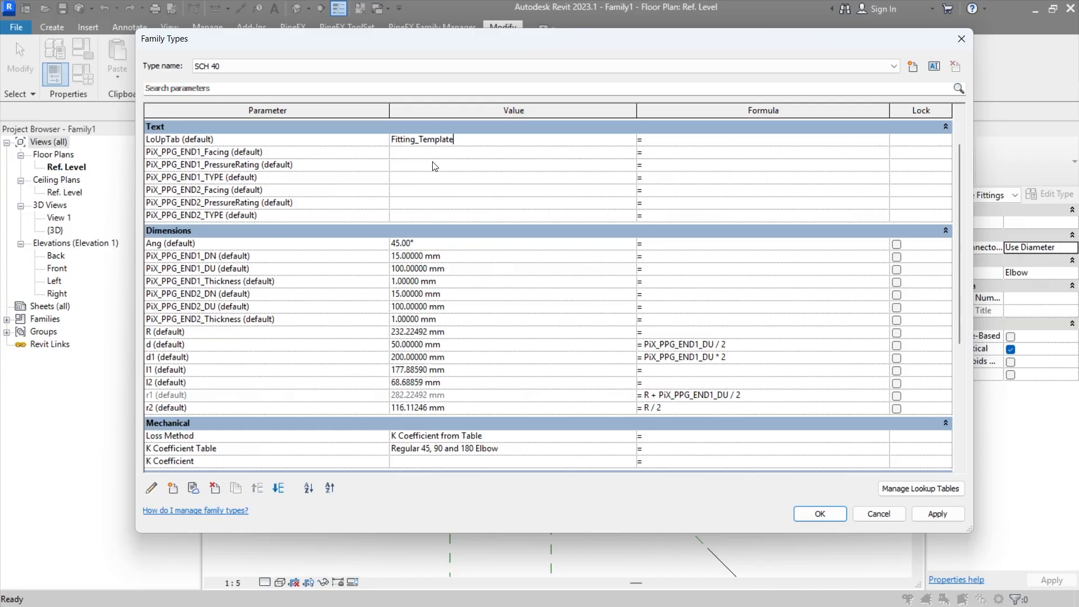
Step: Try to apply size_lookup(LoUpTab, "END", 0 mm, PiX_PPG_END1_DN, PiX_PPG_END2_DN) as the formula of PiX_PPG_END1_DU
click(676, 283)
click(674, 271)
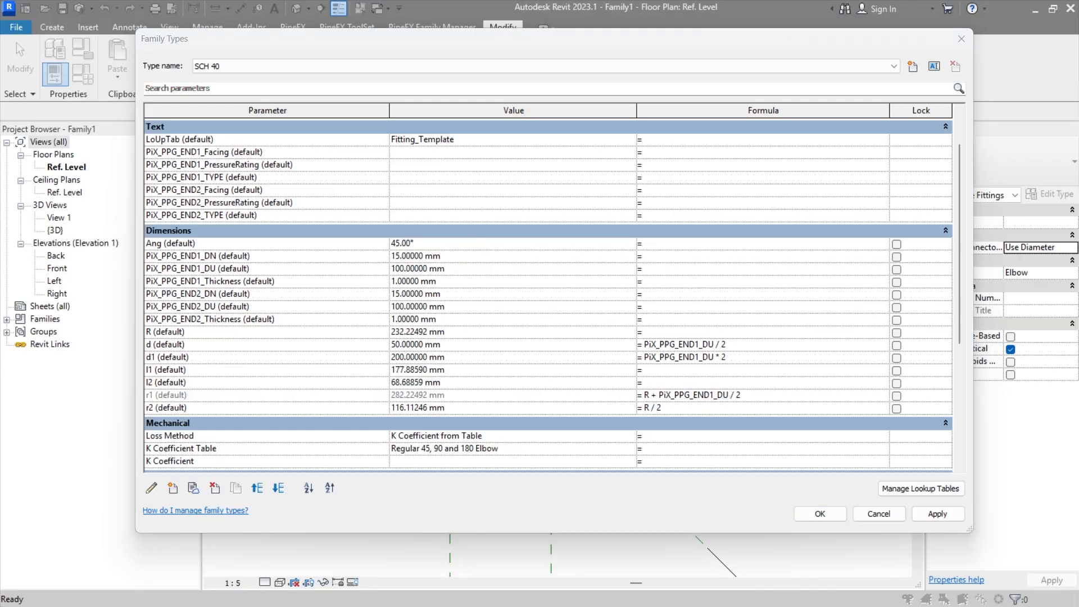
click(673, 282)
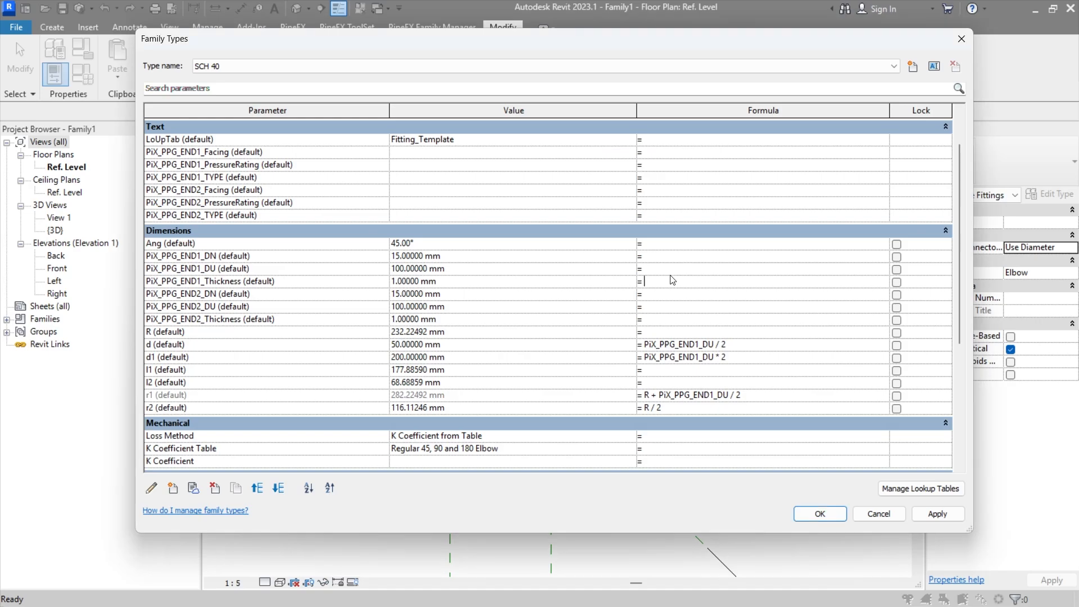
click(674, 258)
click(674, 271)
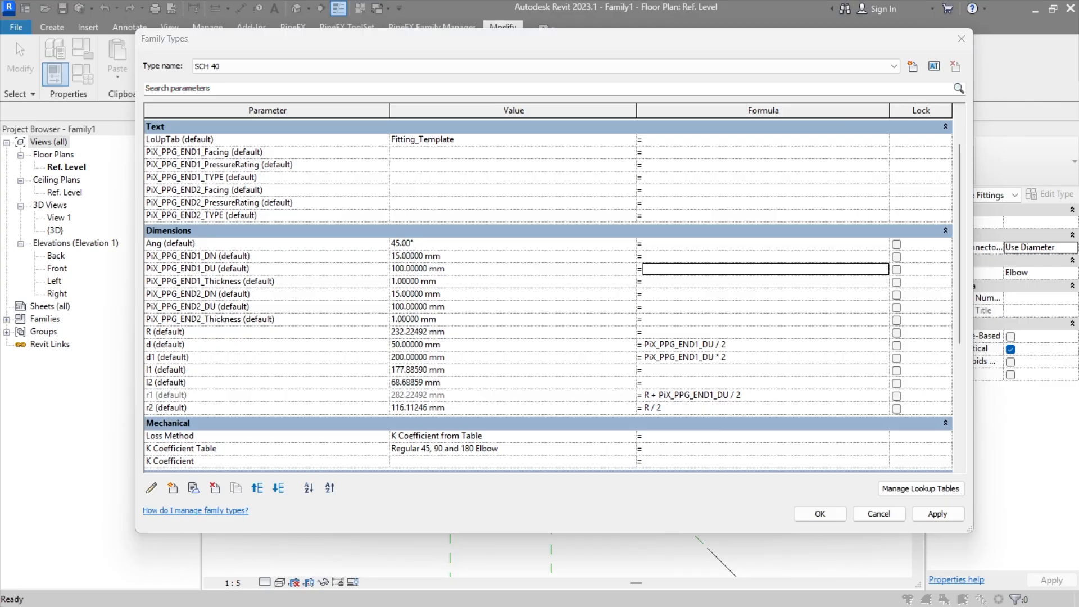
click(668, 268)
click(684, 272)
text(size_lookup(LoUpTab, "END", 0 mm, PiX_PPG_END1_DN, PiX_PPG_END2_DN))
key(Return)
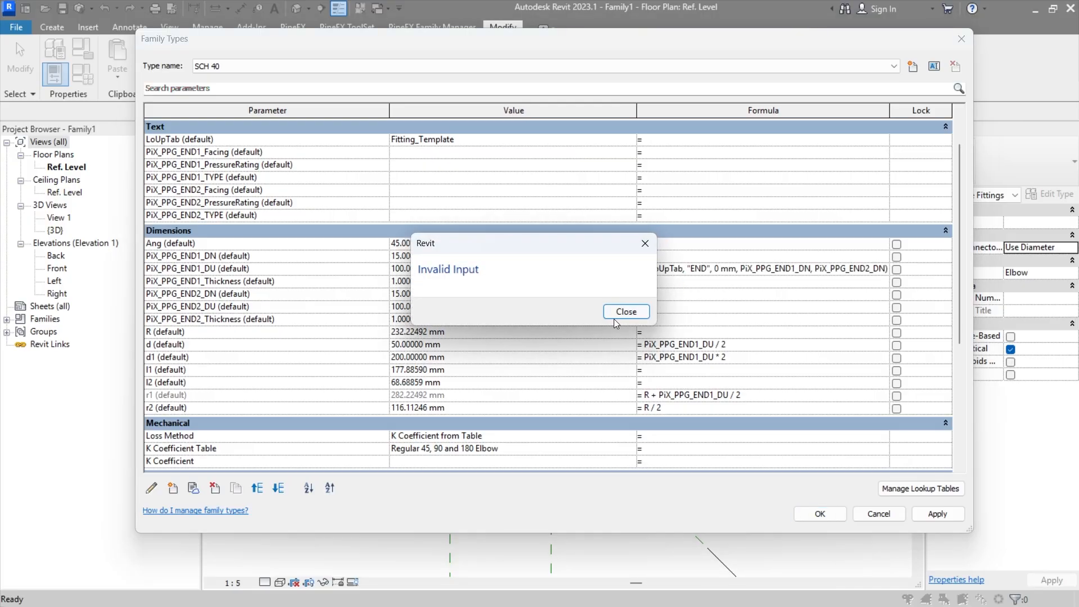
click(624, 312)
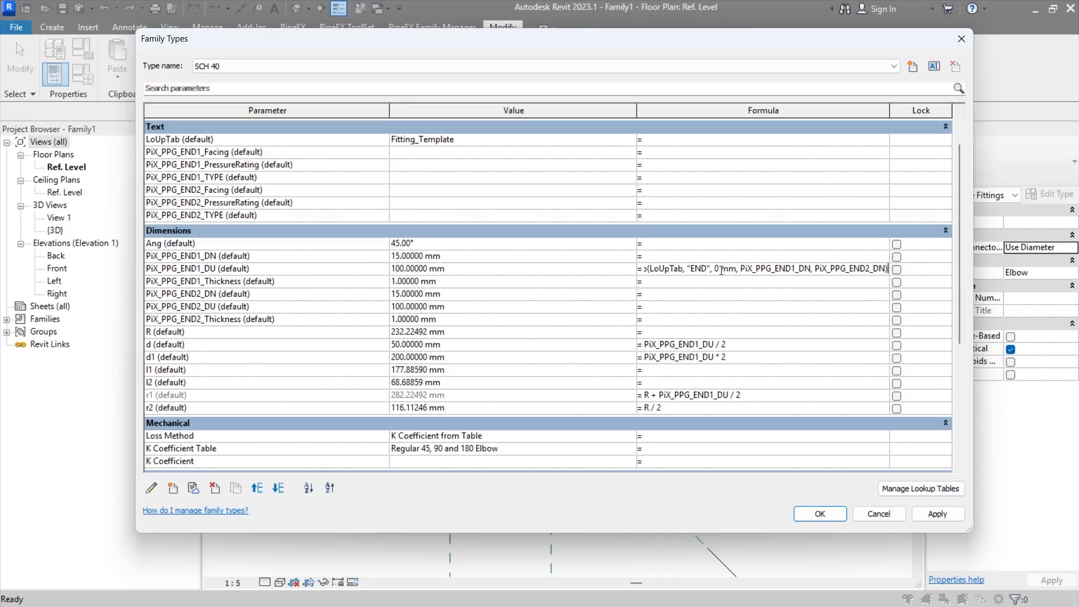
Step: Change the lookup column in the PiX_PPG_END1_DU formula to "END1_DU", checking the column header on the ImportSheet of Fitting_Template.xlsx
drag(722, 270, 645, 271)
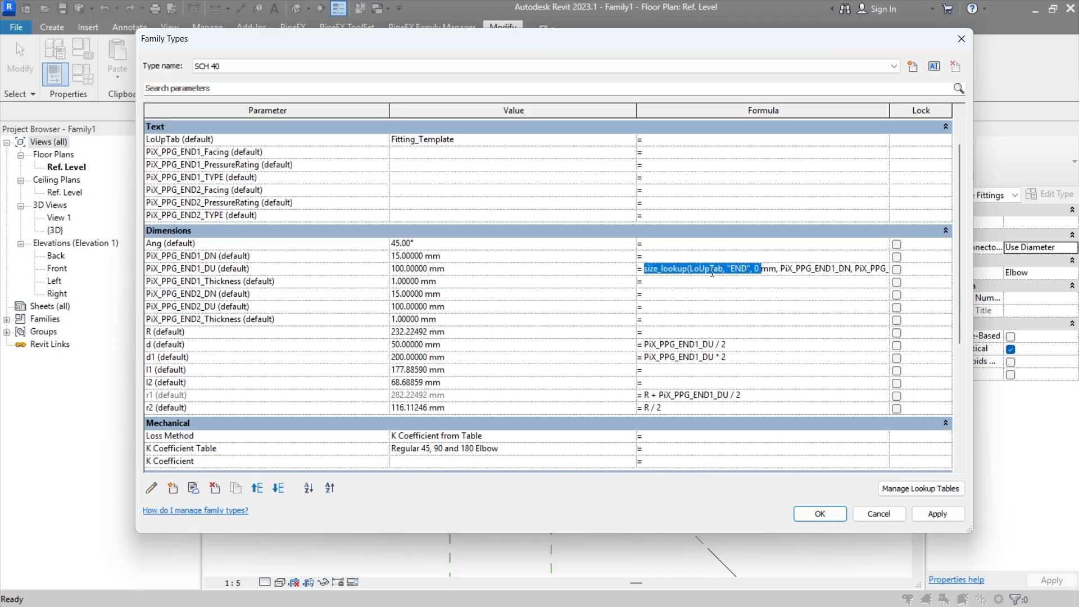
click(681, 271)
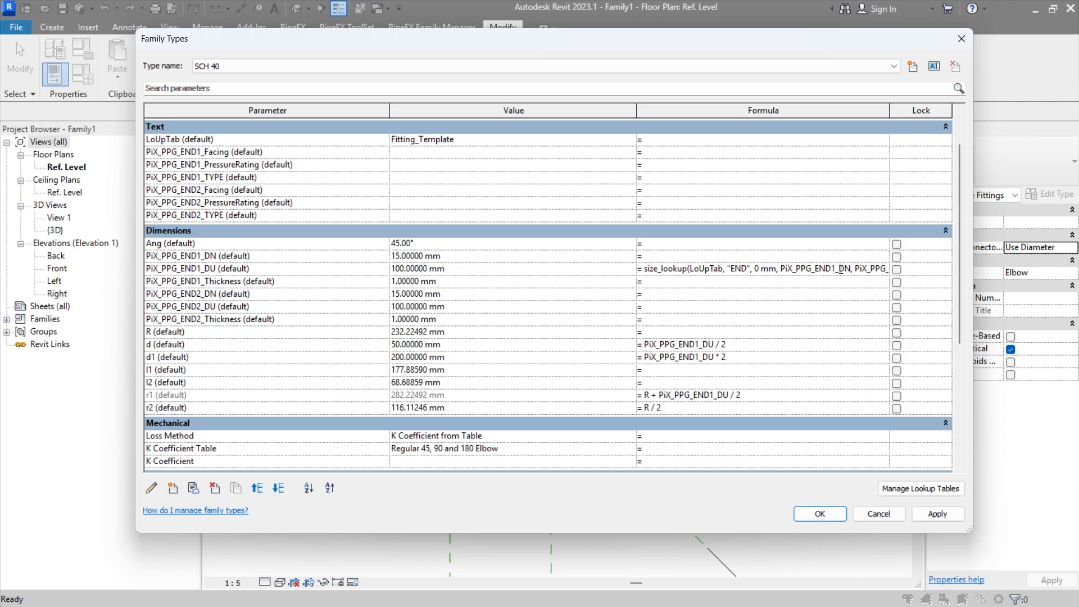
drag(843, 269, 886, 269)
drag(734, 269, 745, 269)
key(BackSpace)
key(BackSpace)
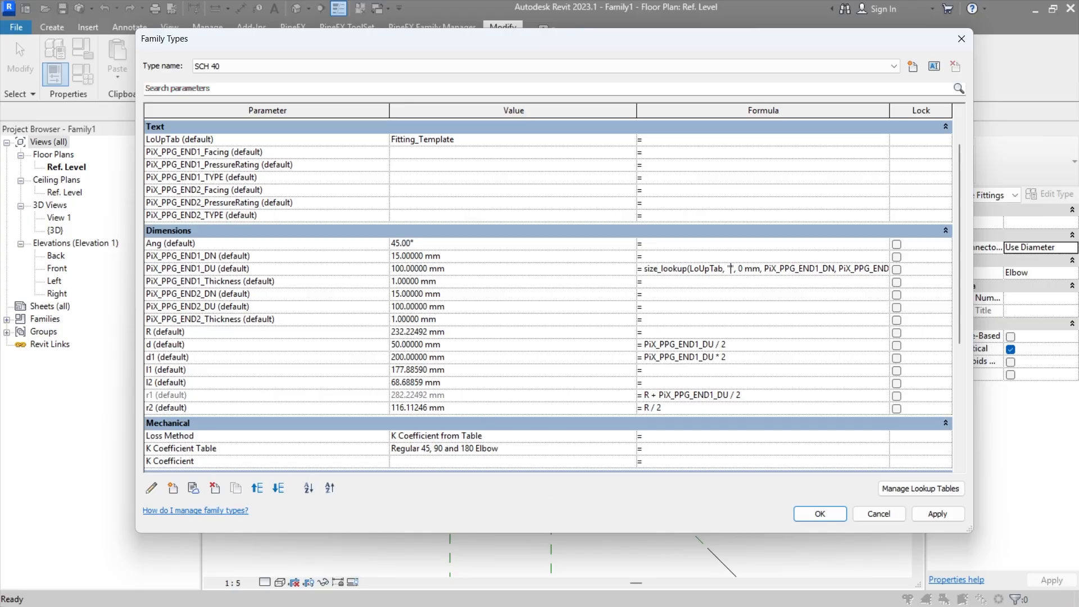
key(alt+Tab)
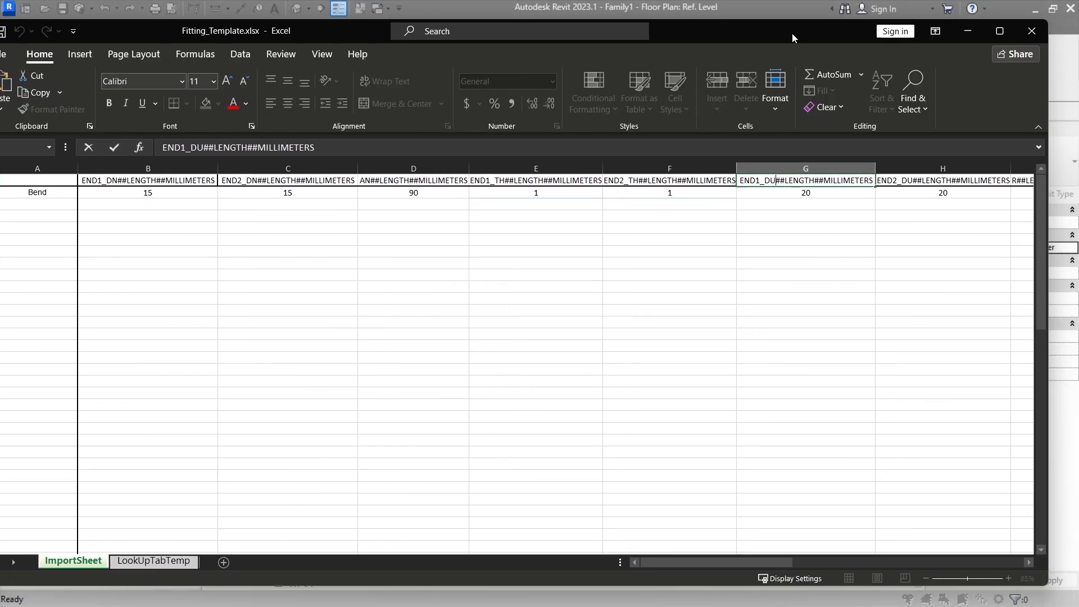
click(747, 196)
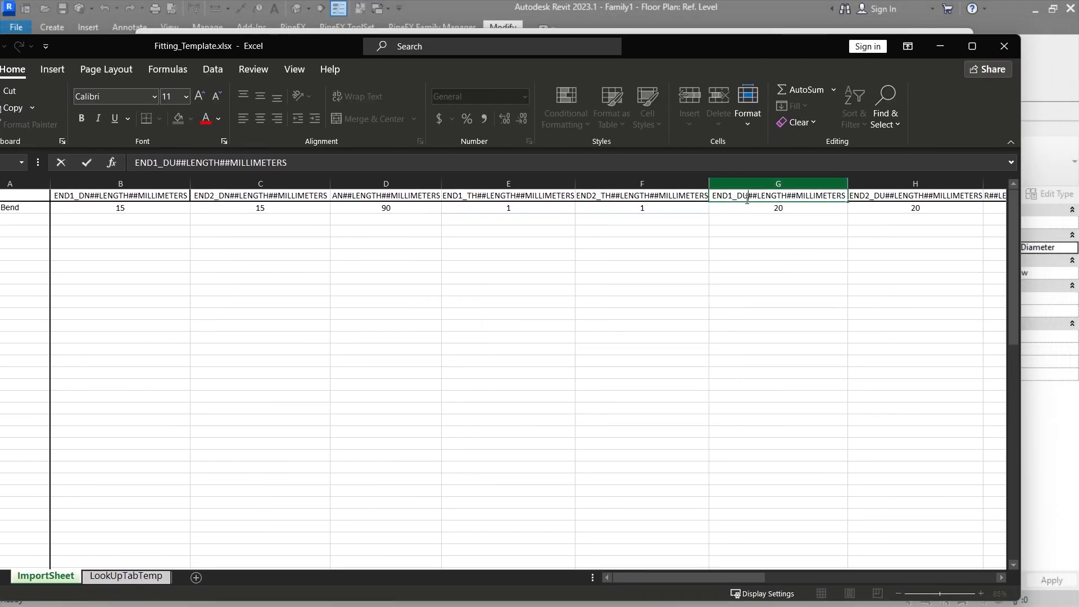
click(774, 265)
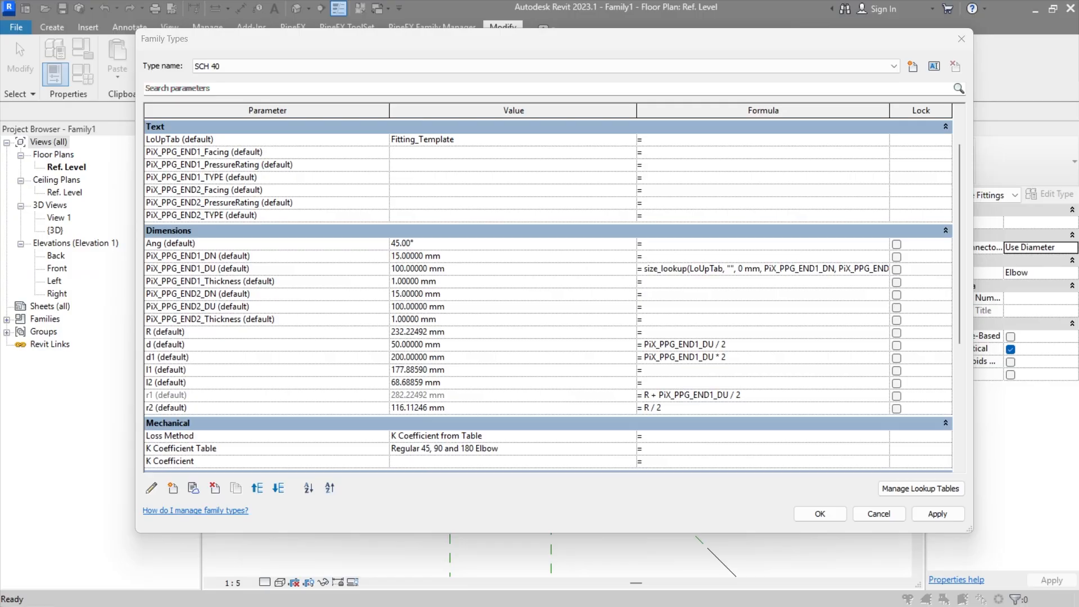
click(801, 268)
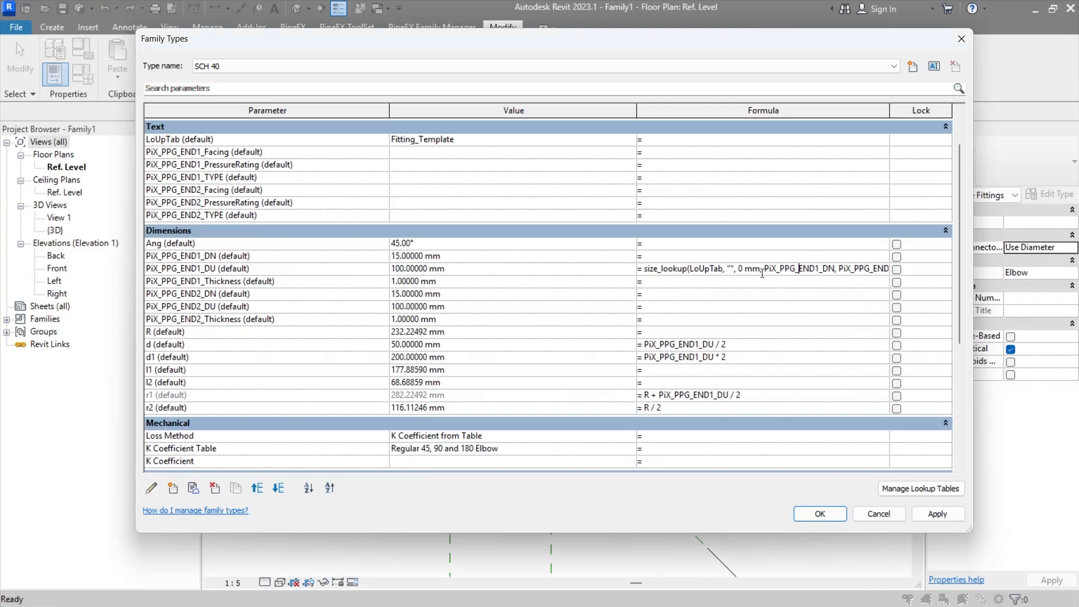
text(END1_DU)
click(733, 282)
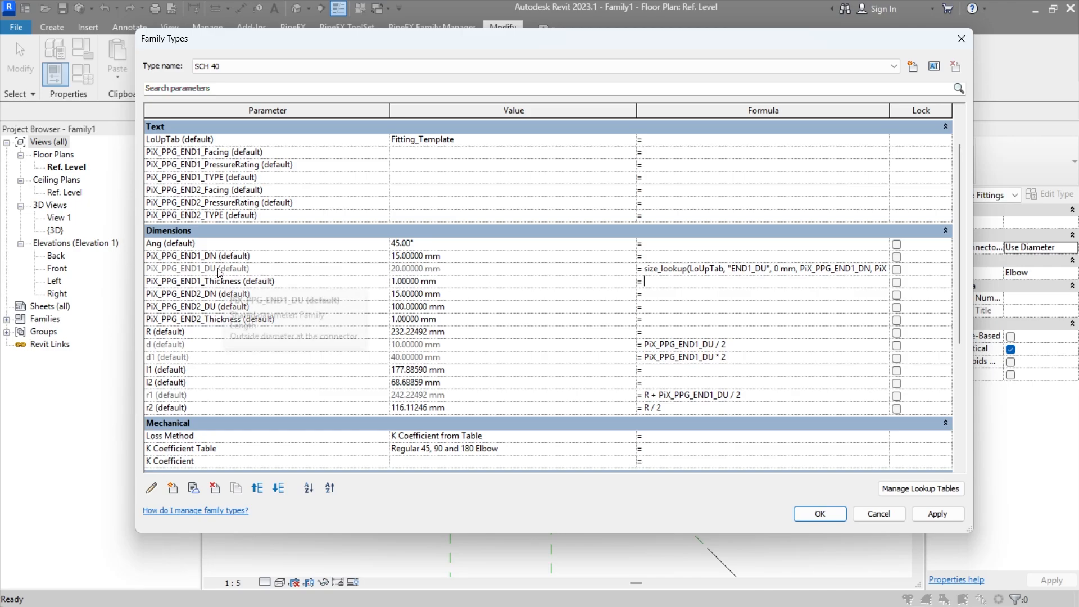
Step: Set the formula of PiX_PPG_END2_DU equal to PiX_PPG_END1_DU
click(255, 270)
key(ctrl+c)
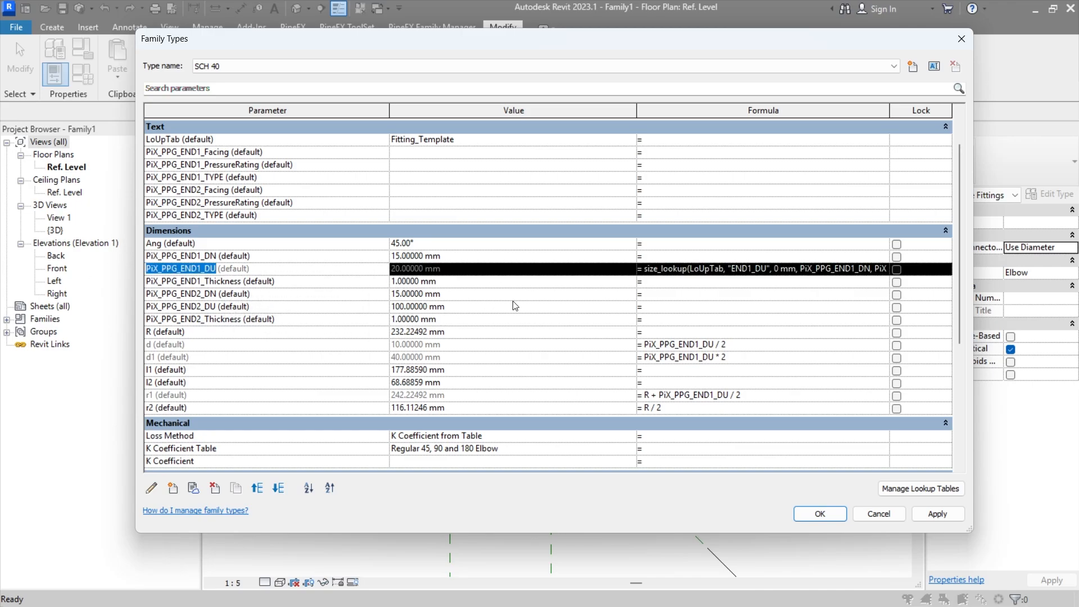
click(676, 308)
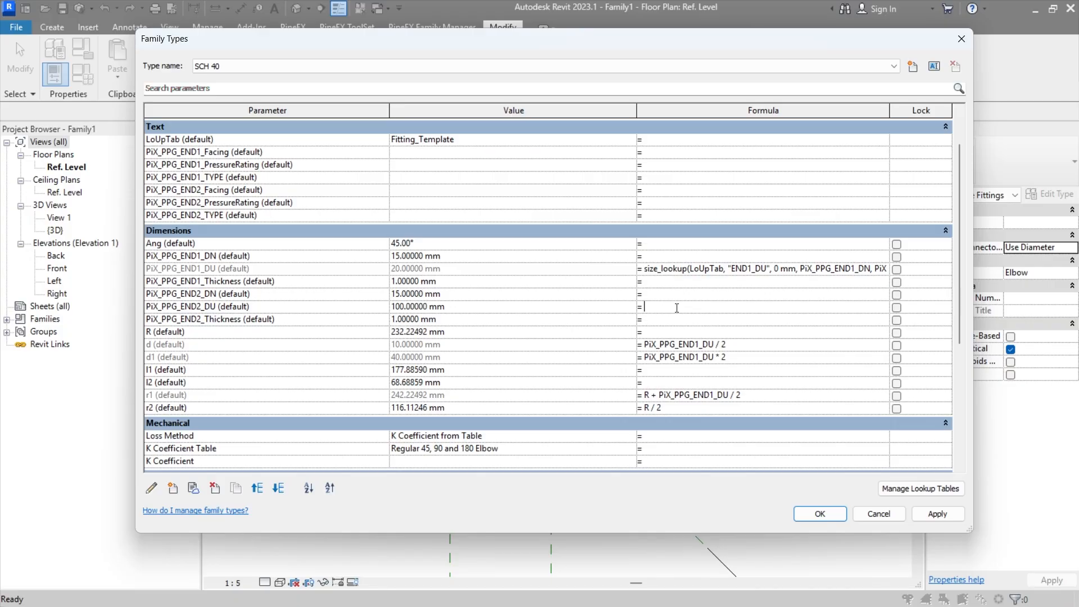
key(ctrl+v)
key(Tab)
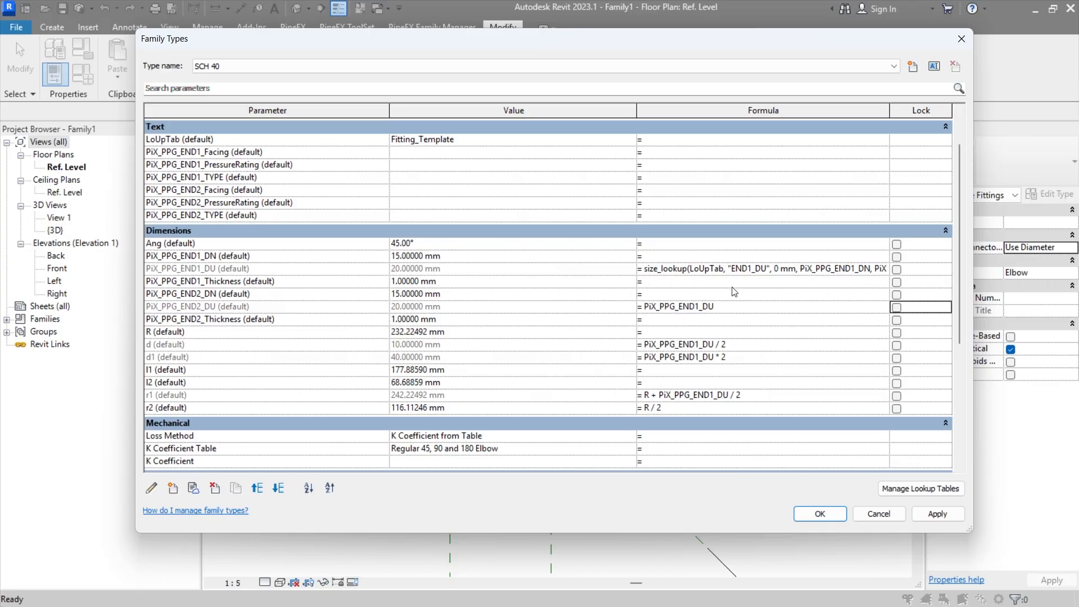
Step: Copy the PiX_PPG_END1_DU size_lookup formula to parameter R and change its lookup column to "R"
click(848, 269)
key(ctrl+c)
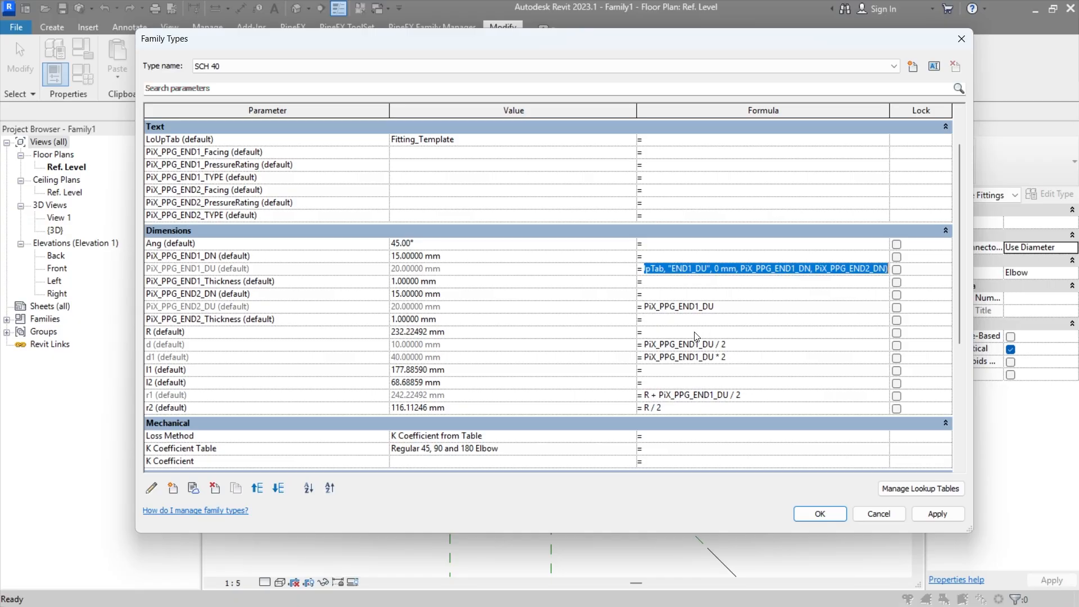
click(695, 332)
key(ctrl+v)
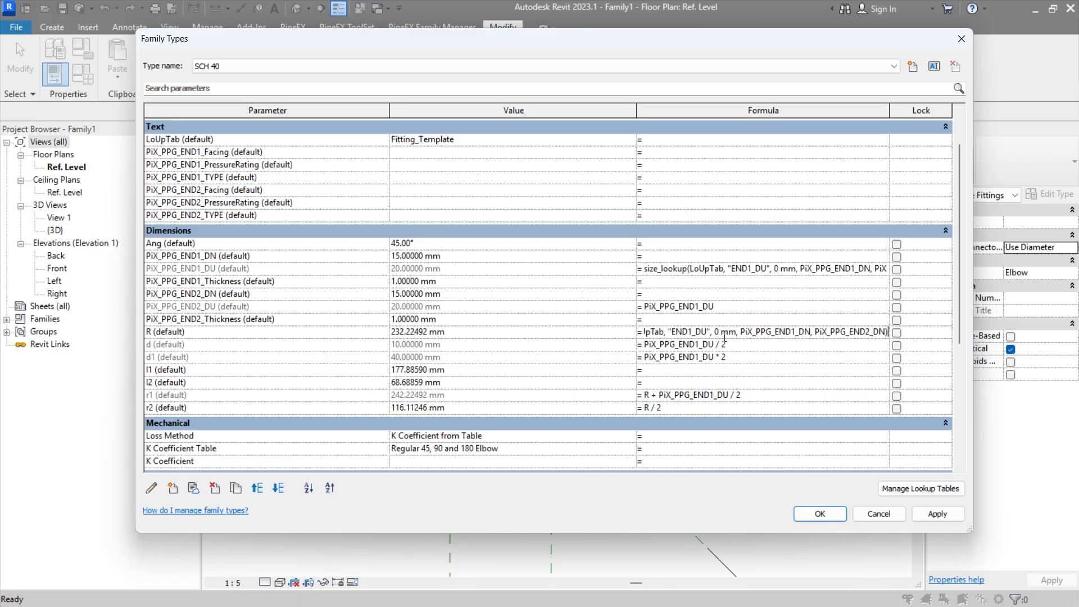
drag(677, 332, 702, 332)
text(R)
key(Tab)
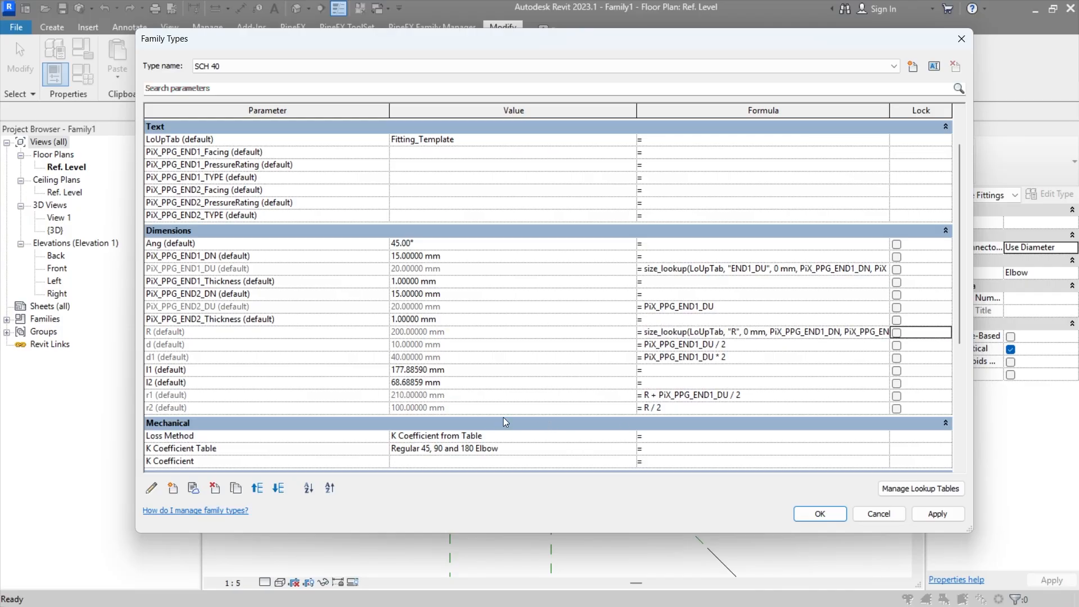
Step: Give parameter l1 the same size_lookup formula with "l1" as the lookup column
click(661, 371)
key(ctrl+v)
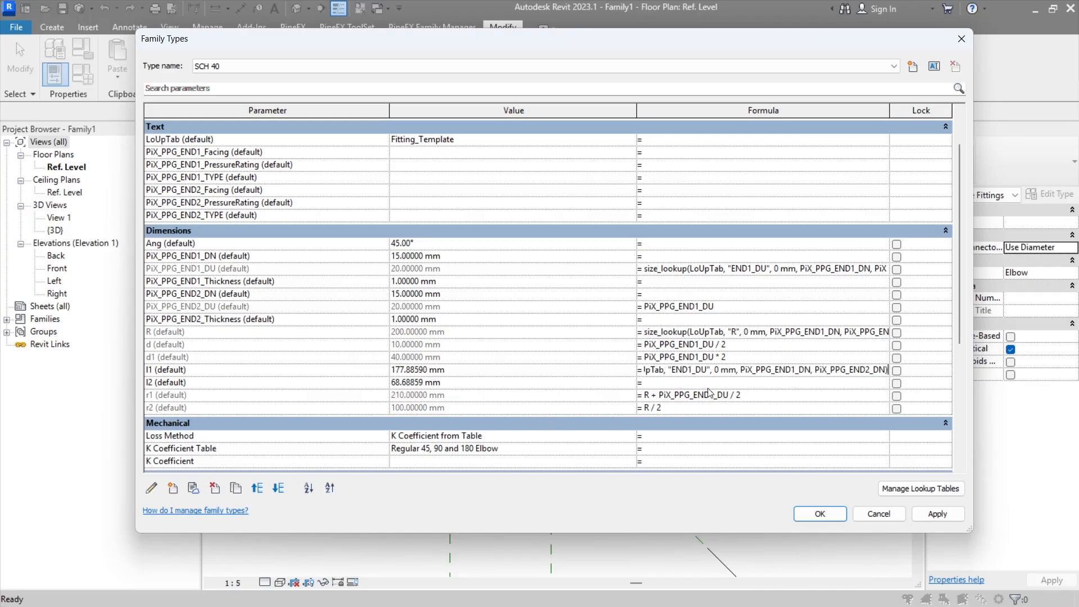
drag(675, 371, 703, 371)
text(l1)
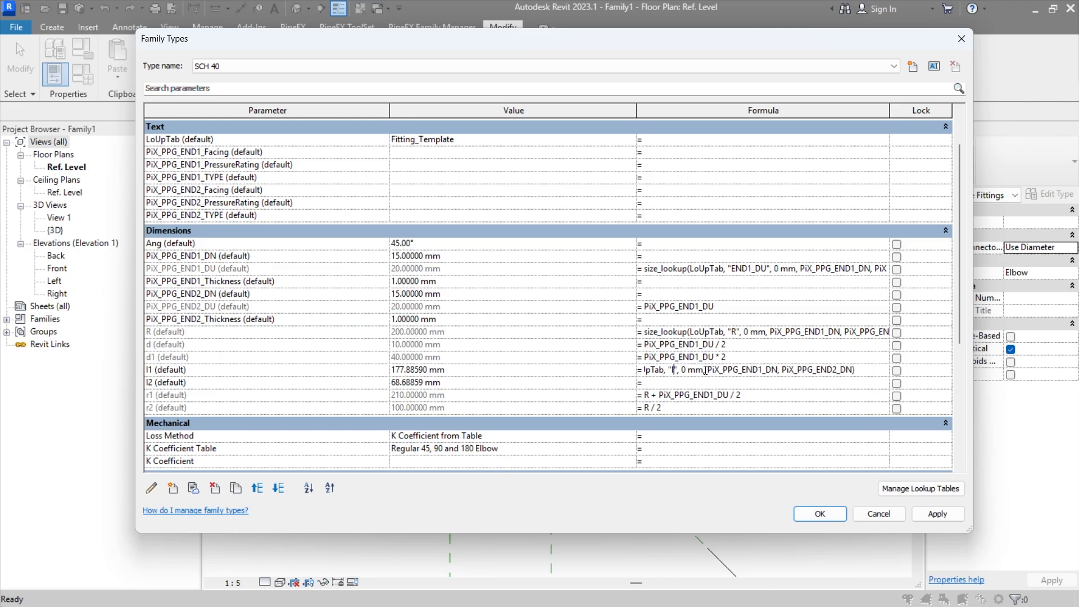
Step: Give parameter l2 the same size_lookup formula with "l2" as the lookup column
click(701, 383)
key(ctrl+v)
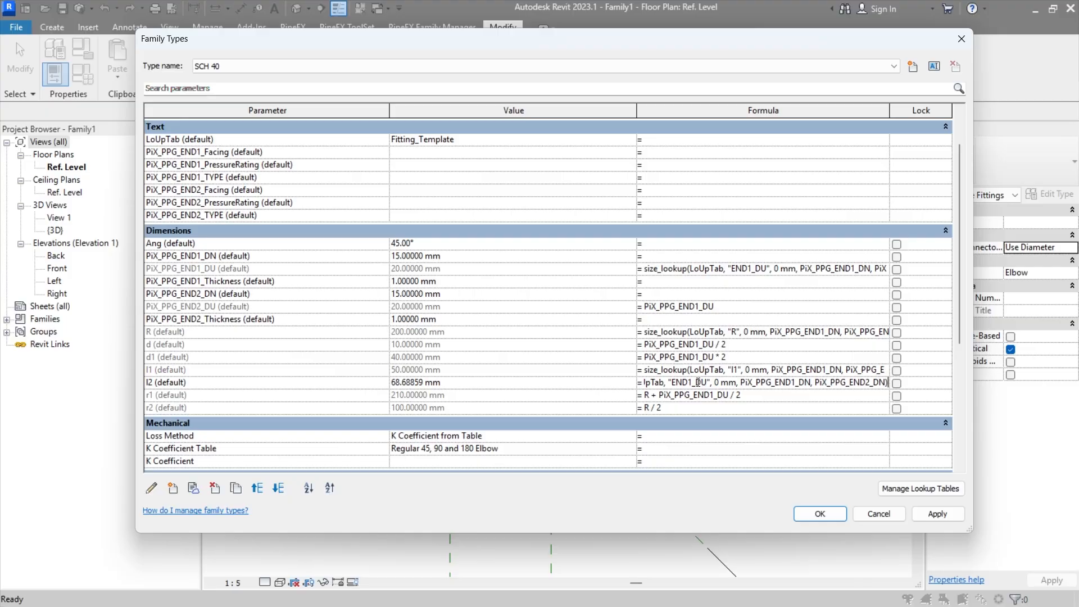
drag(672, 381, 703, 382)
text(l2)
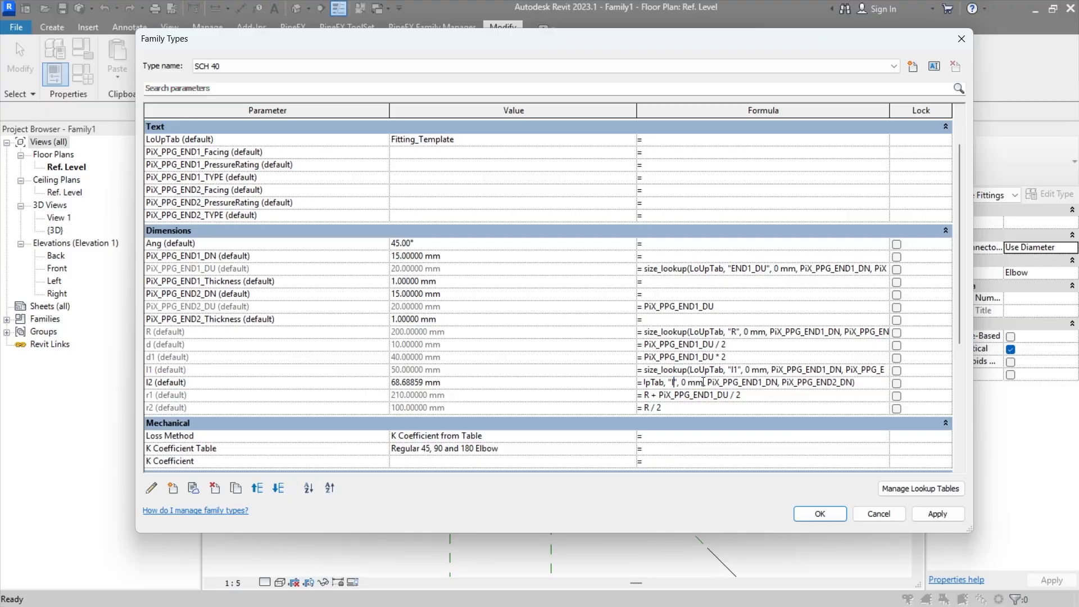
key(Tab)
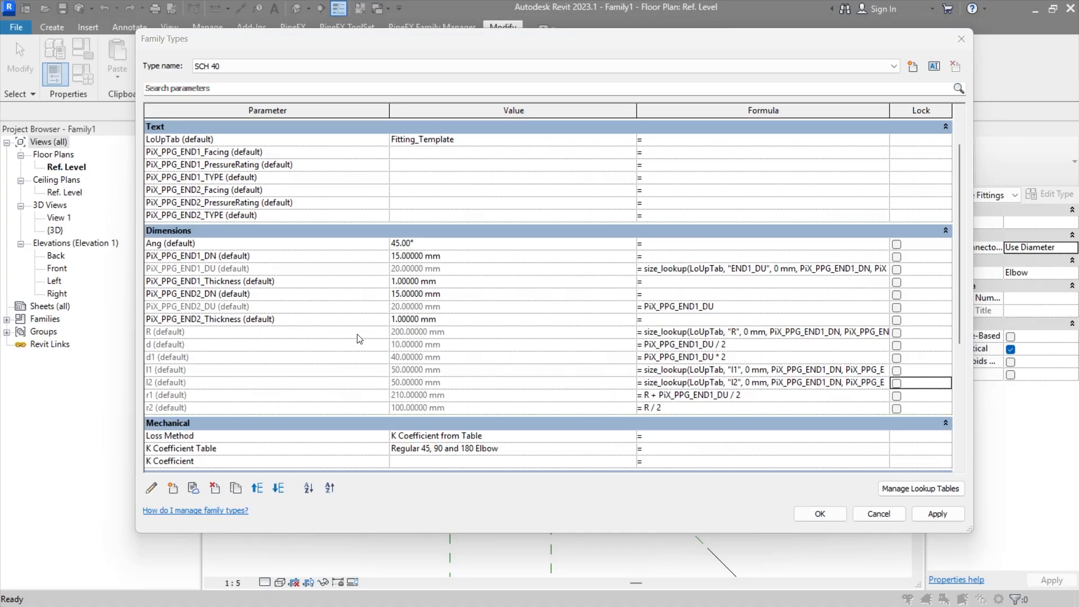
Step: Accept the family type changes and dismiss the save reminder without saving
click(822, 513)
click(821, 514)
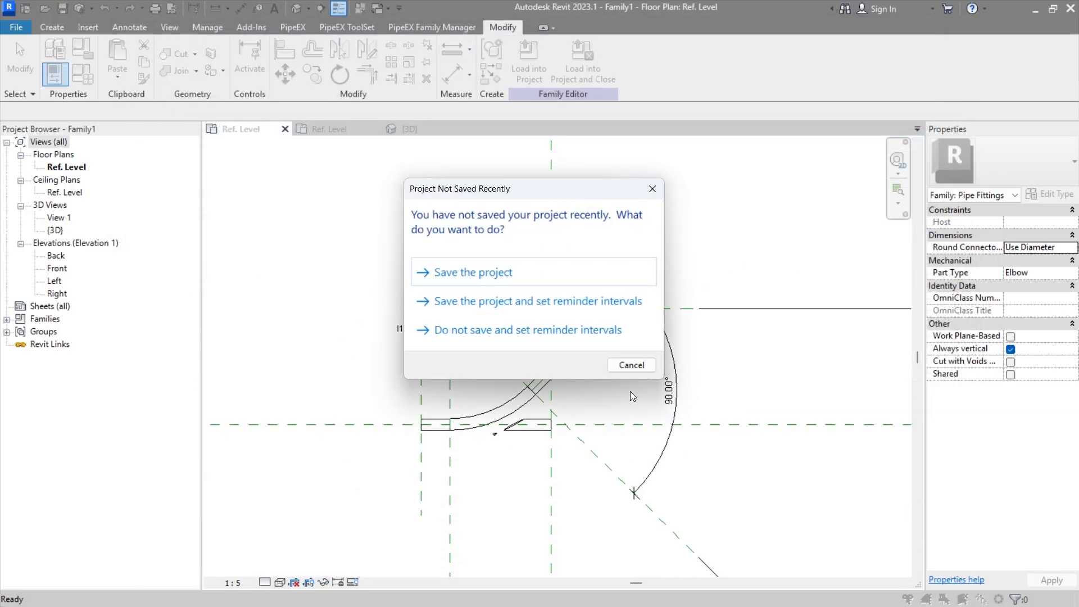
click(633, 368)
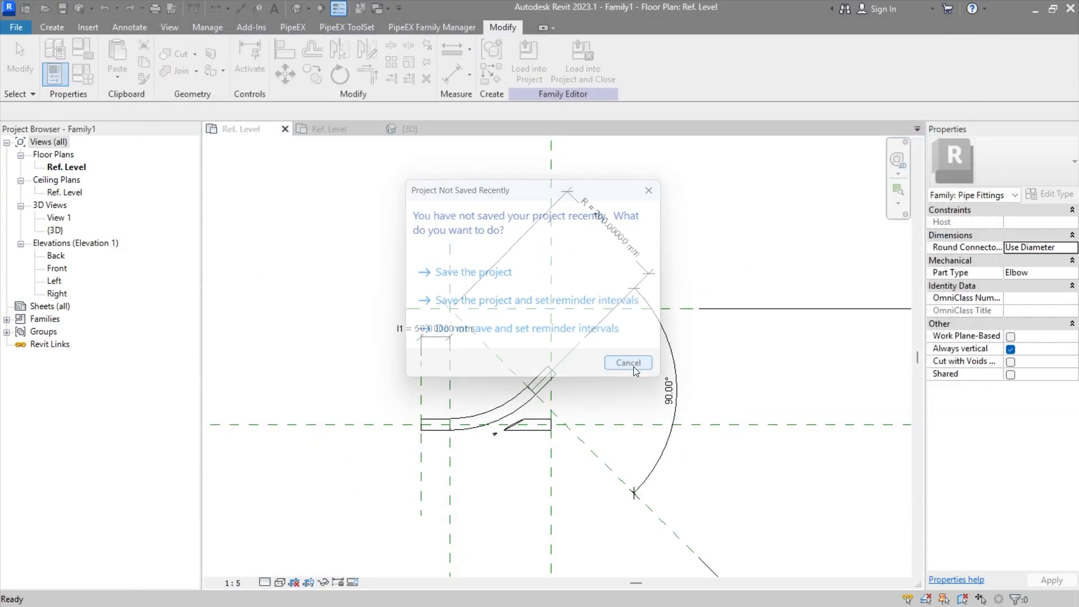
Step: Examine the elbow's bend, straight ends and the R, l1 and angle dimensions in the Ref. Level plan
scroll(534, 436, up, 2)
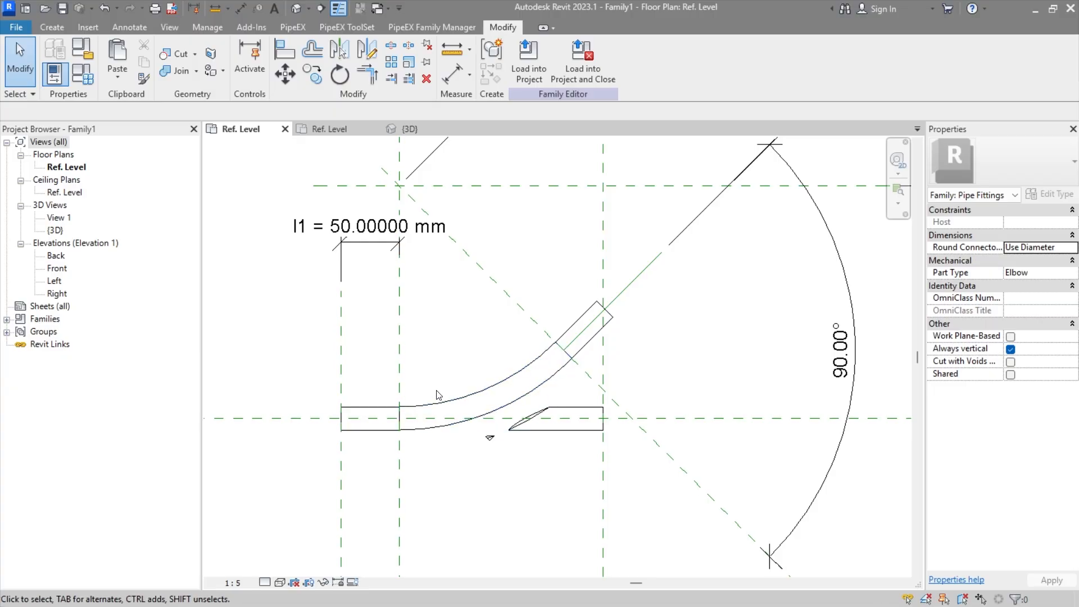
scroll(441, 373, down, 2)
middle_drag(489, 376, 475, 483)
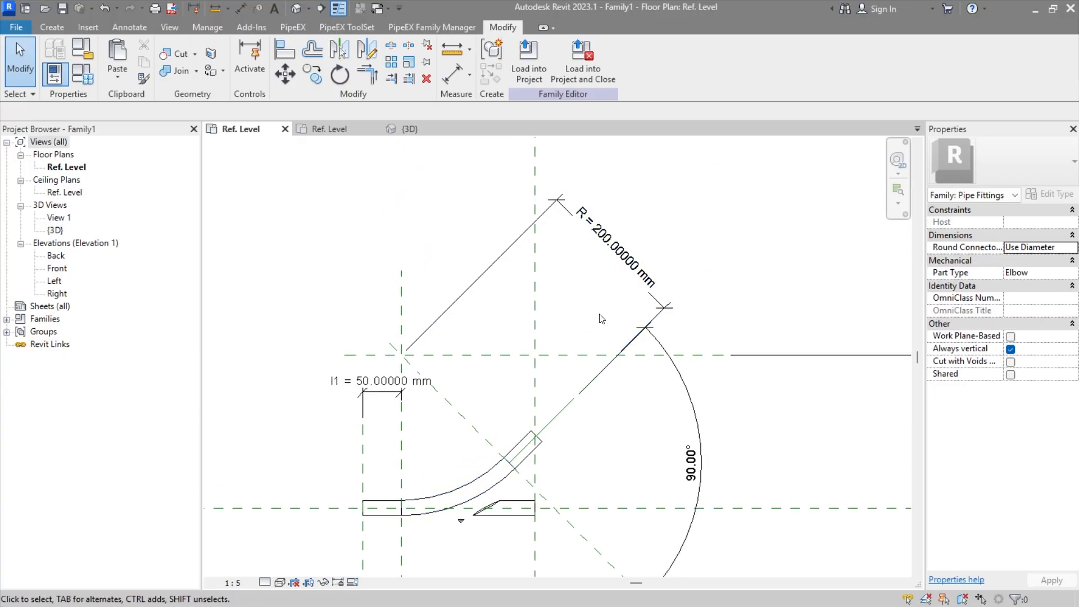
middle_drag(463, 522, 512, 414)
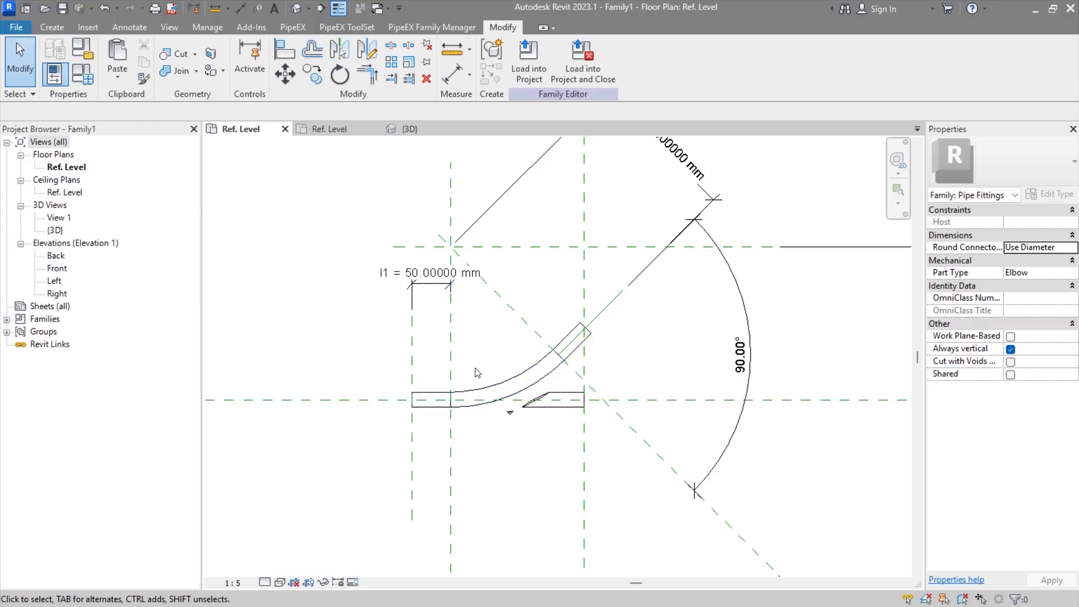
middle_drag(489, 379, 462, 441)
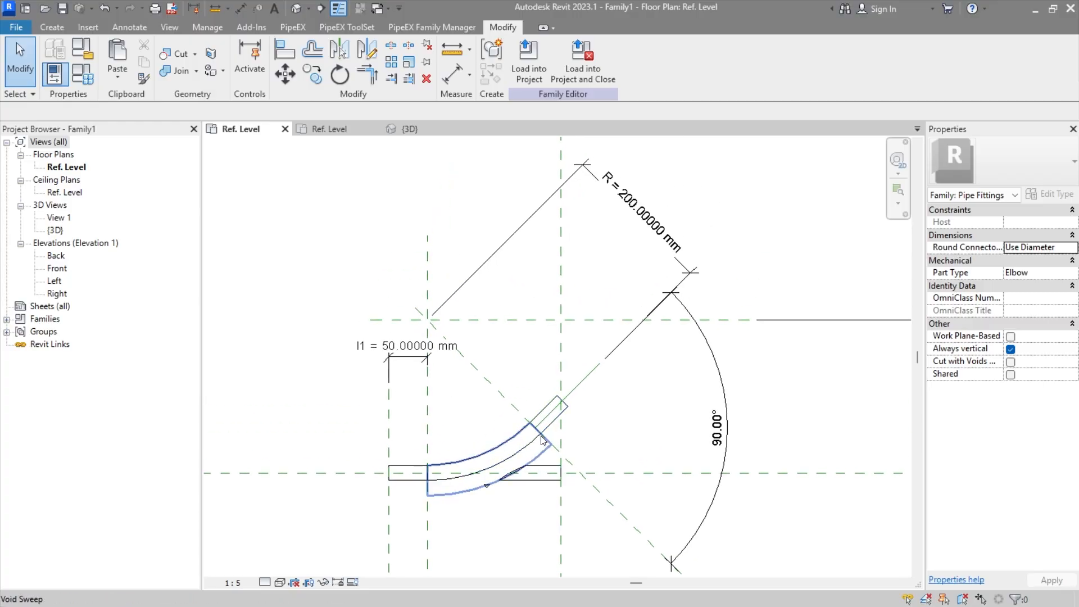
scroll(508, 488, up, 2)
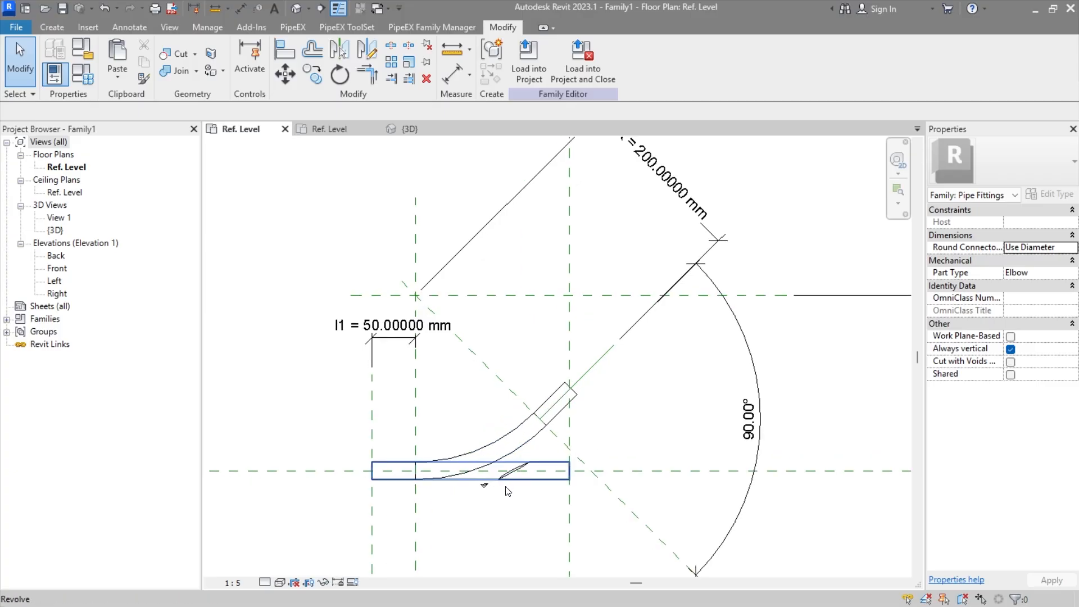
Step: Try to shorten the elbow's horizontal revolve by pulling its far end inward along the pipe axis
click(549, 488)
middle_drag(549, 489, 592, 437)
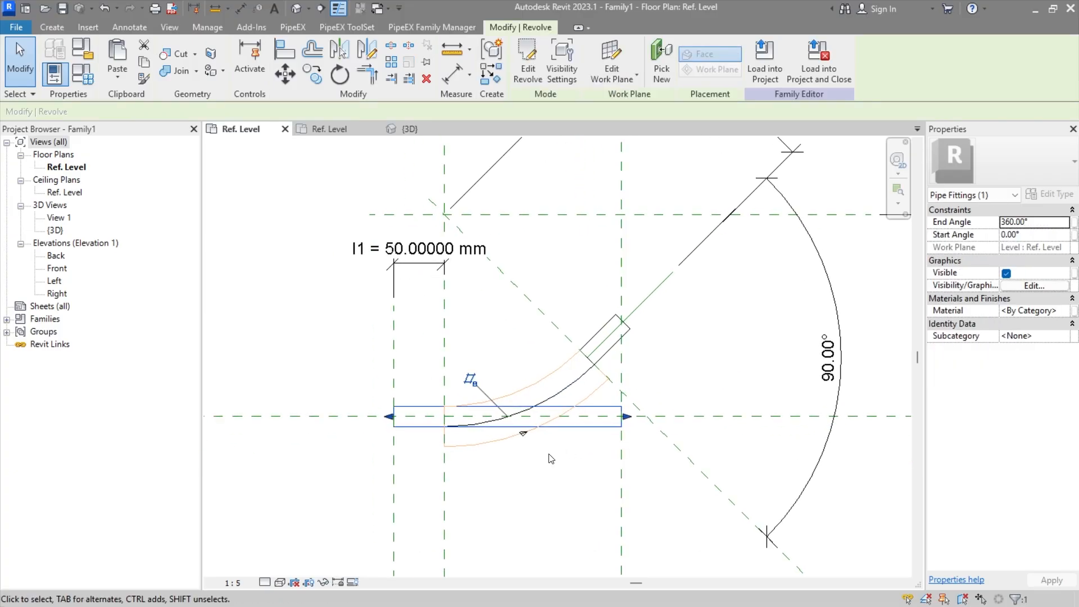
scroll(528, 458, up, 2)
key(Escape)
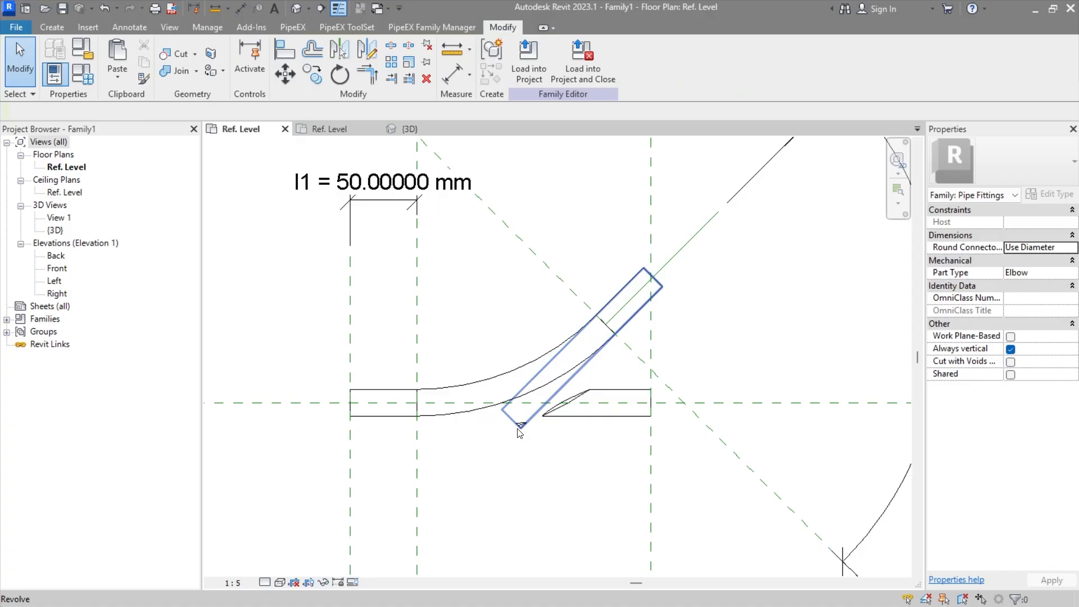
click(518, 429)
click(591, 470)
click(594, 418)
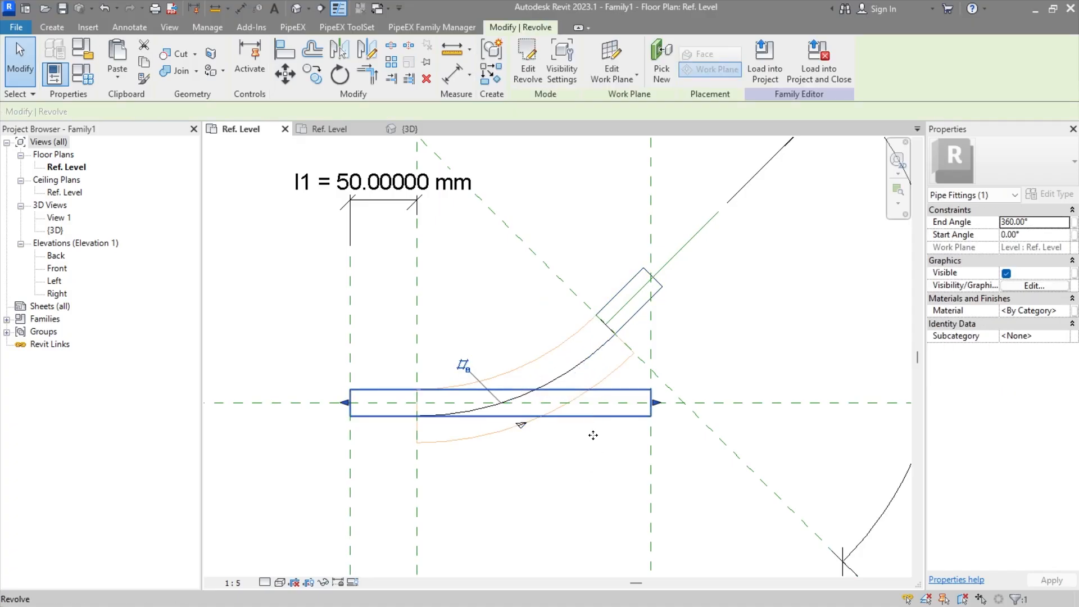
drag(656, 403, 516, 410)
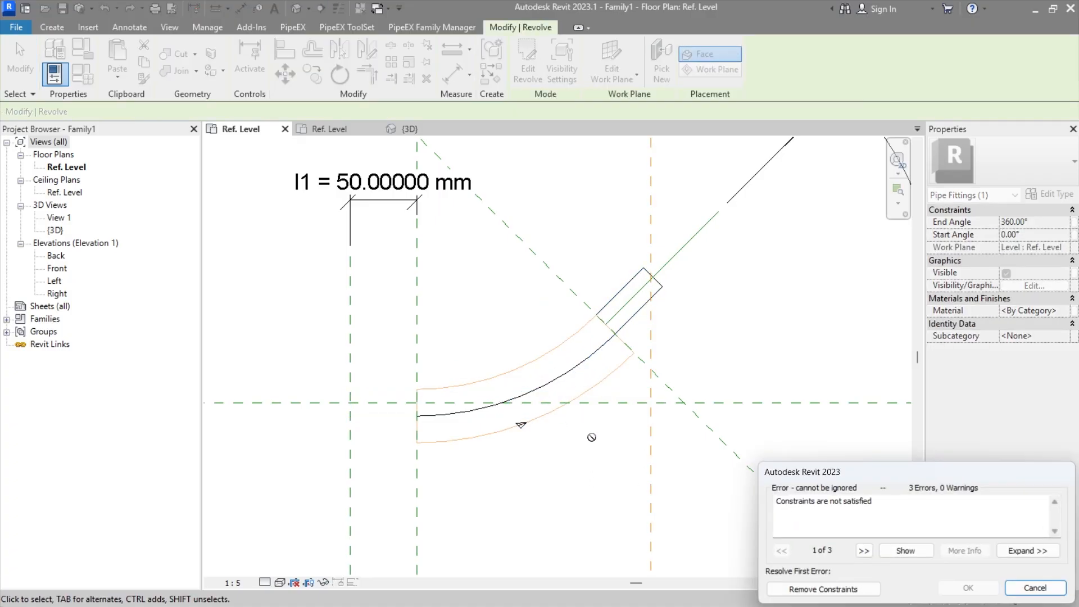
key(Escape)
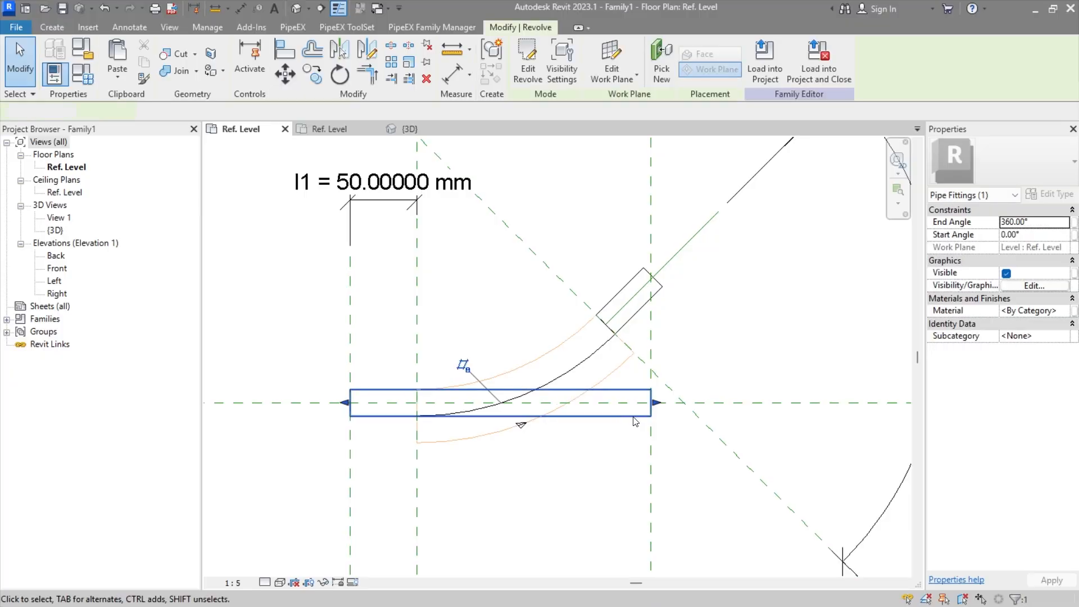
Step: In the horizontal revolve's sketch, unlock the far end line from its vertical reference plane and move it inward along the axis
double_click(633, 421)
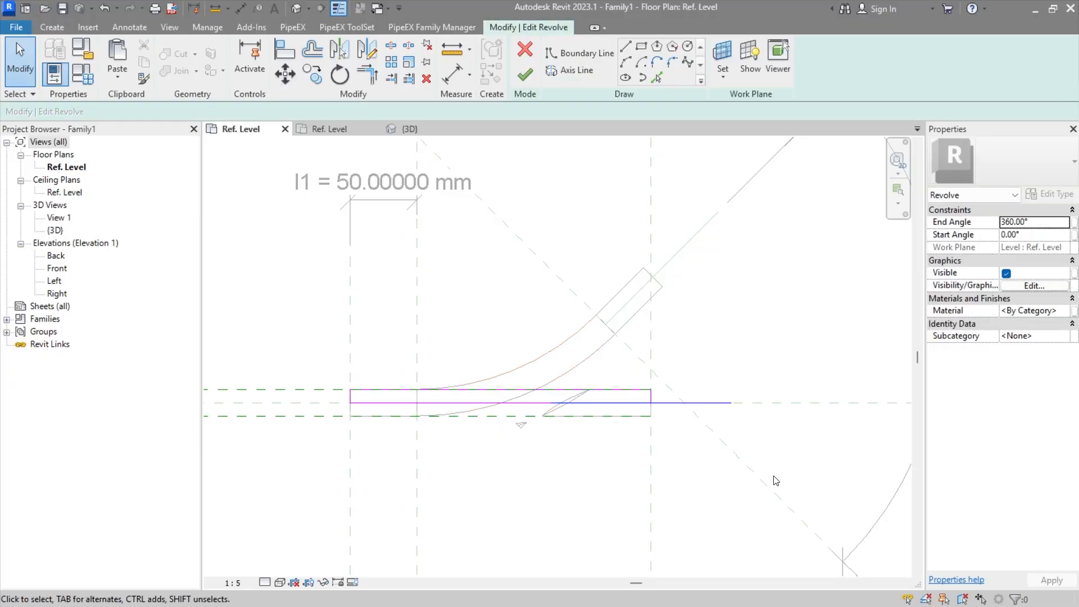
scroll(651, 399, up, 2)
click(651, 394)
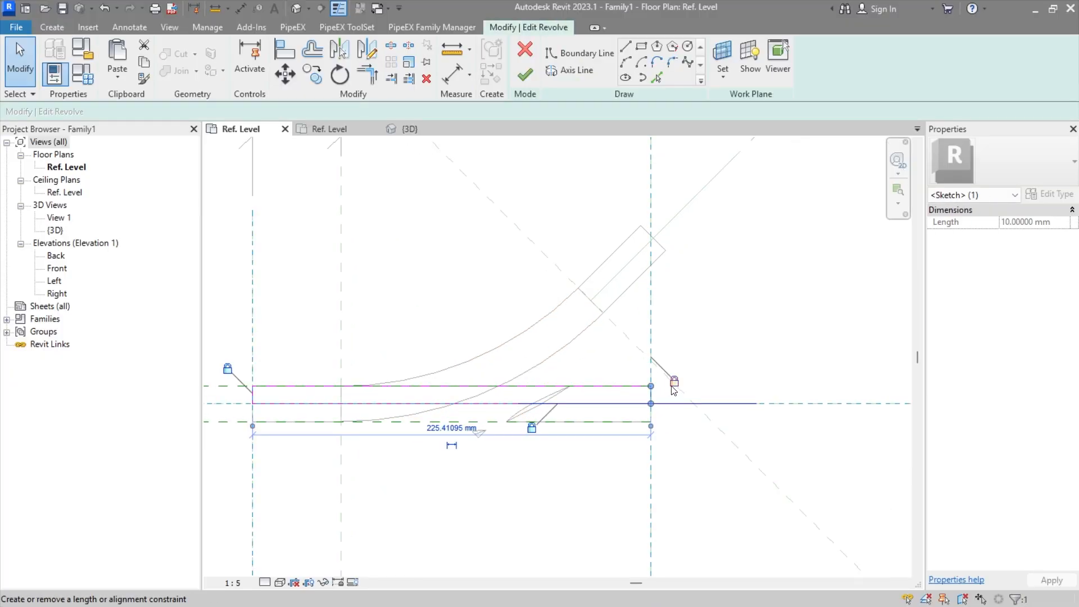
scroll(651, 397, up, 2)
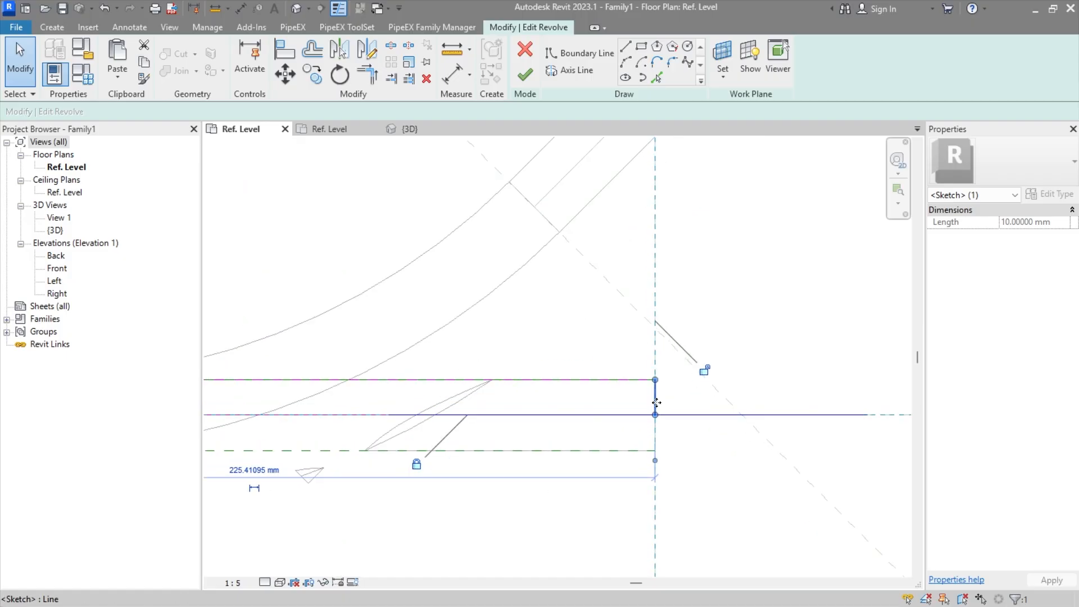
drag(657, 402, 392, 396)
scroll(392, 396, down, 3)
middle_drag(393, 397, 521, 400)
click(507, 464)
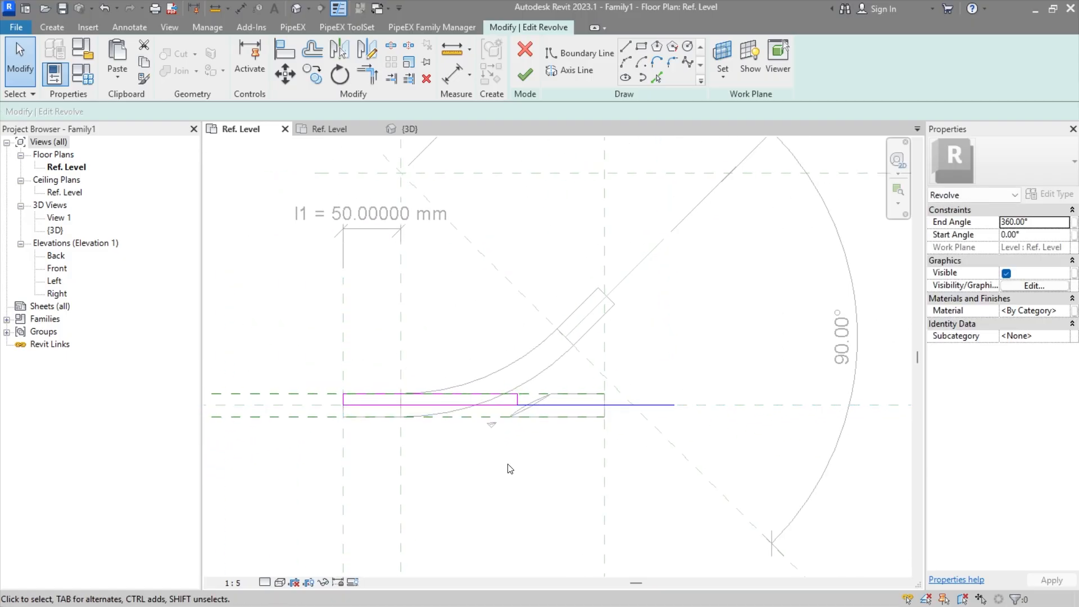
Step: Add an aligned dimension from the reference plane at the bend's start to the moved end line, and open its label choices
click(127, 27)
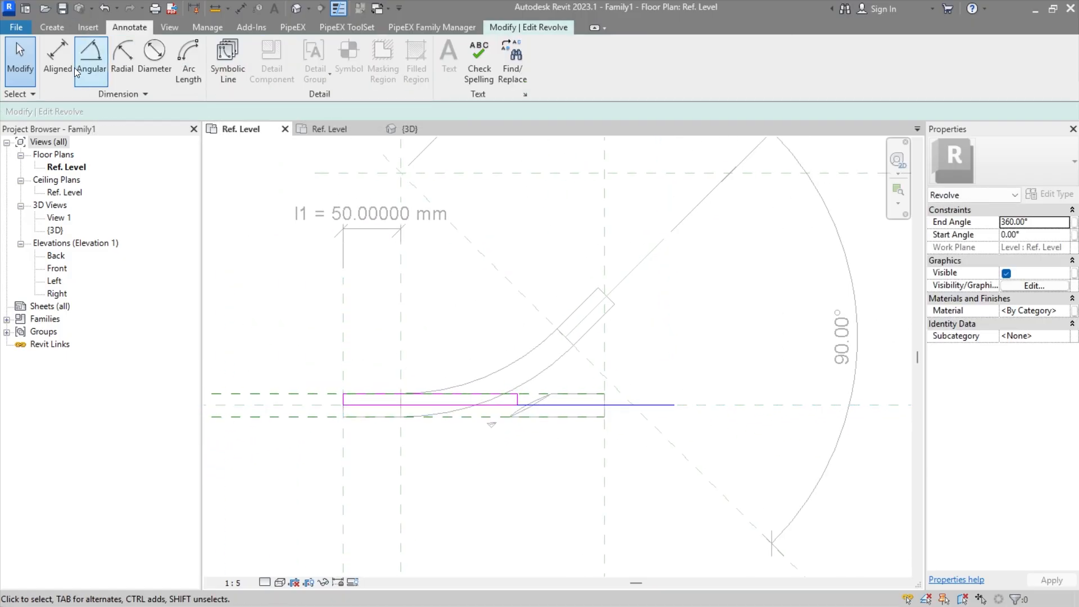
click(66, 63)
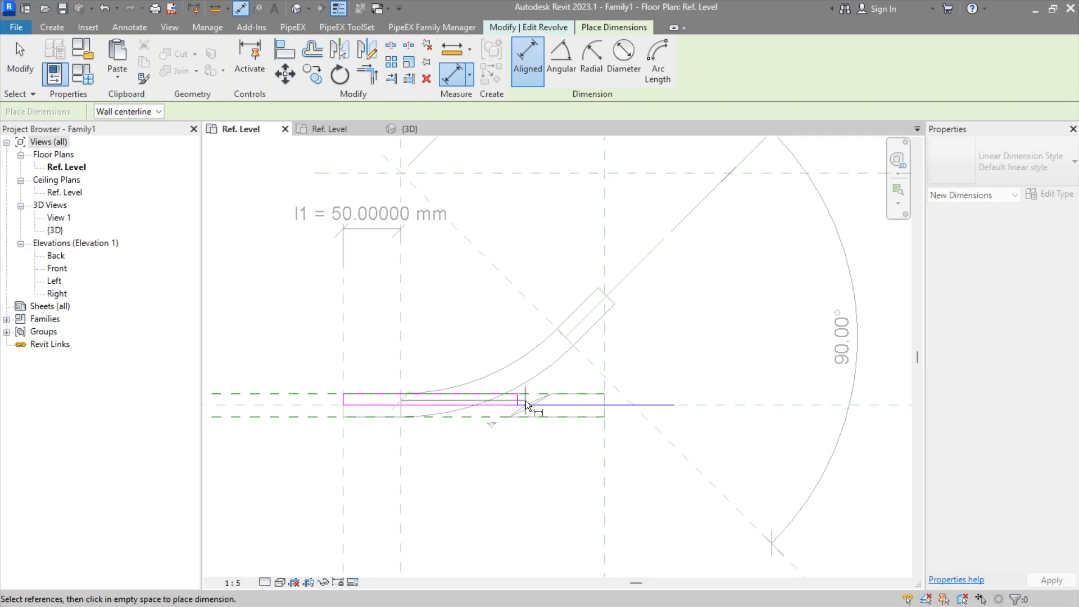
click(527, 404)
click(508, 485)
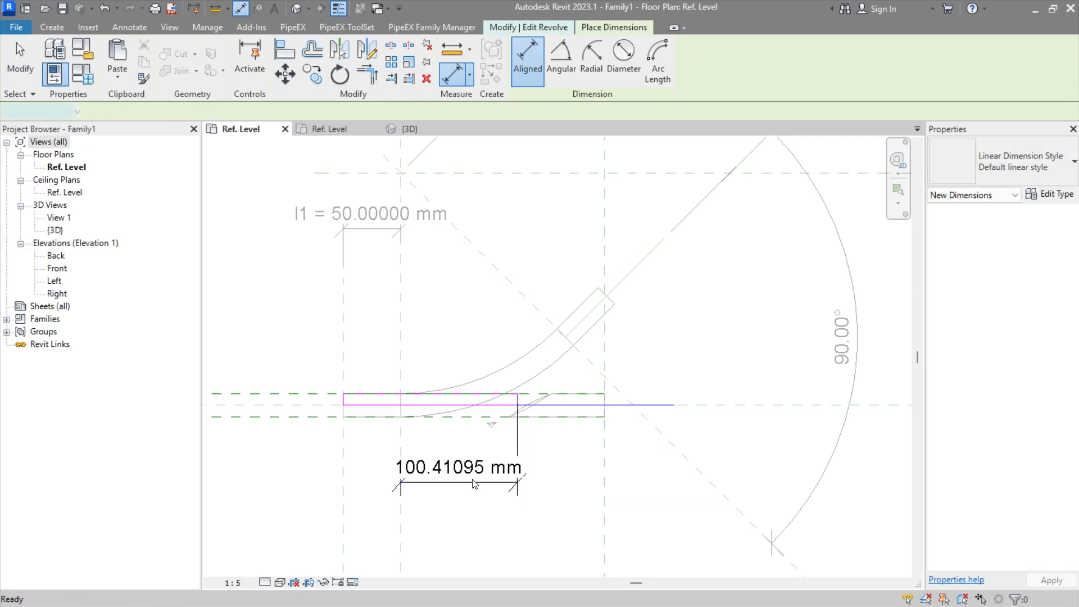
key(Escape)
key(Escape)
click(582, 59)
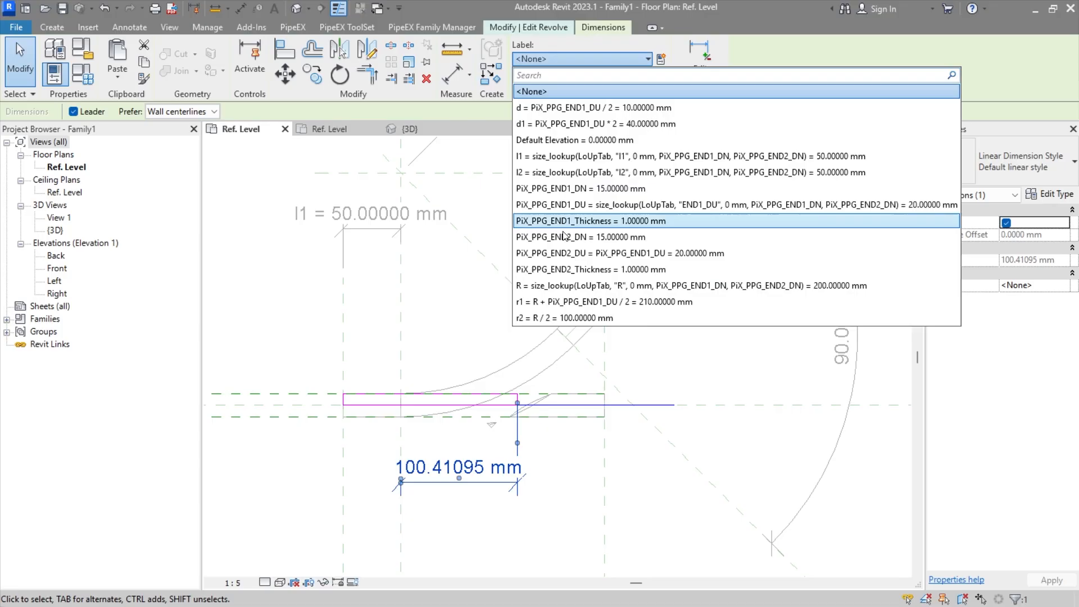
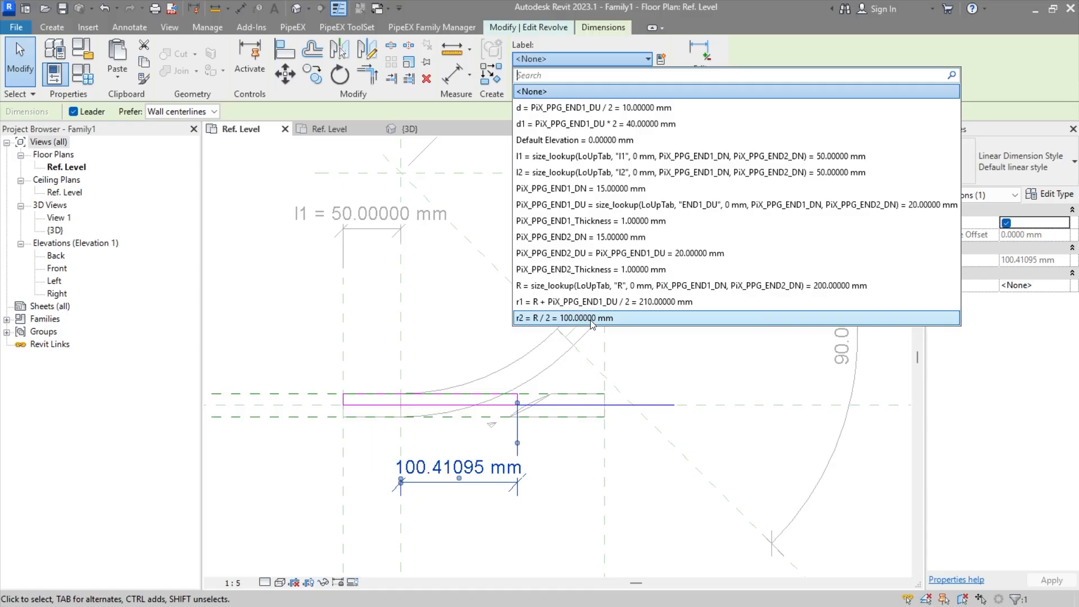
Step: Label the horizontal revolve's new sketch dimension with the r2 parameter and finish the sketch
click(591, 318)
click(576, 481)
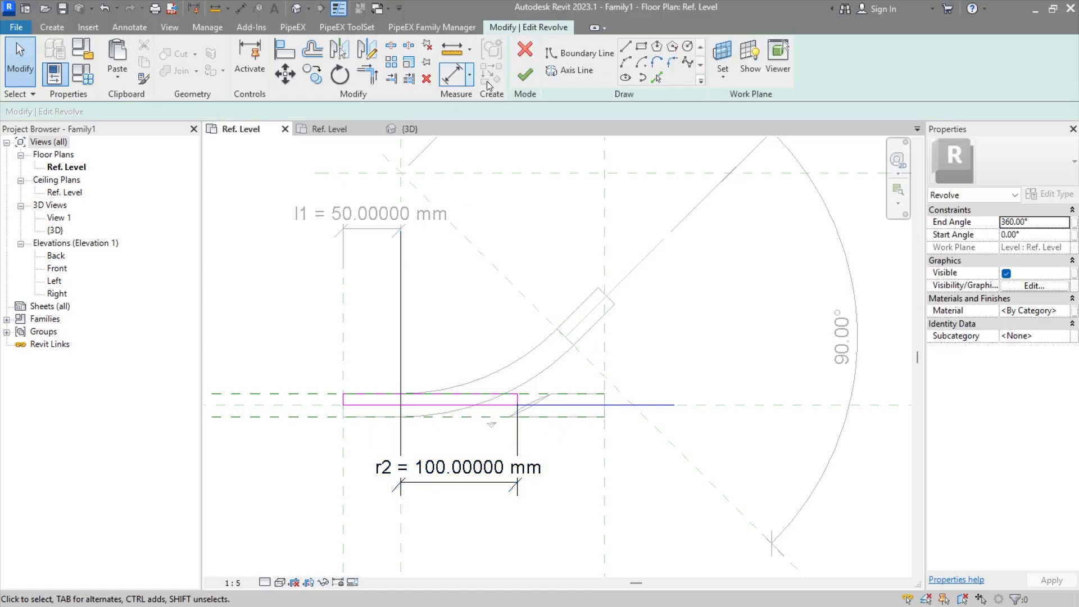
click(518, 79)
click(647, 325)
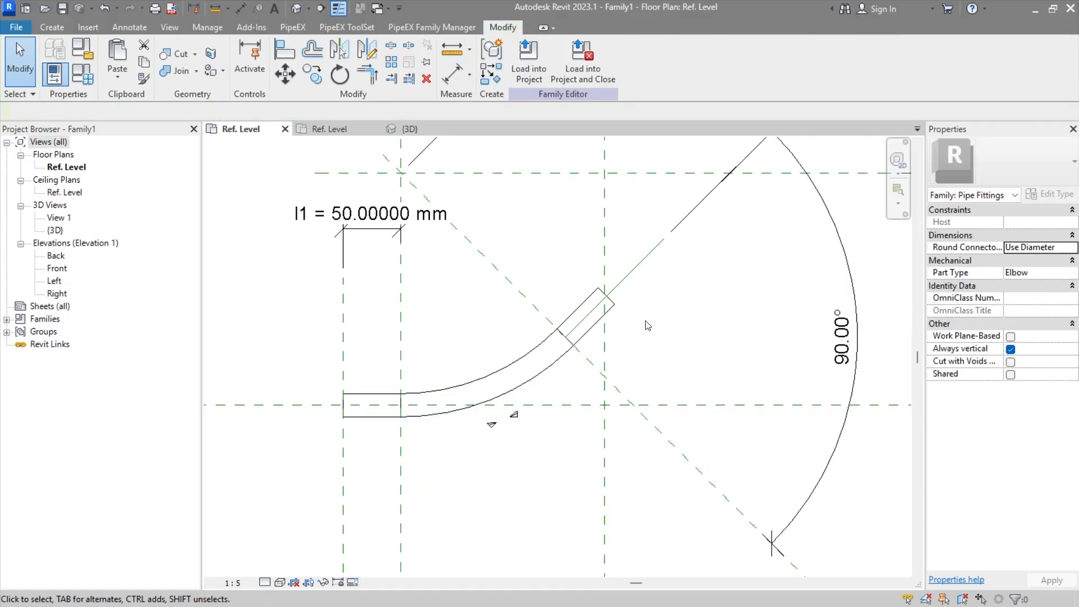
Step: Check the r2, l2 and d dimensions in the inclined revolve's sketch and finish the sketch
double_click(601, 323)
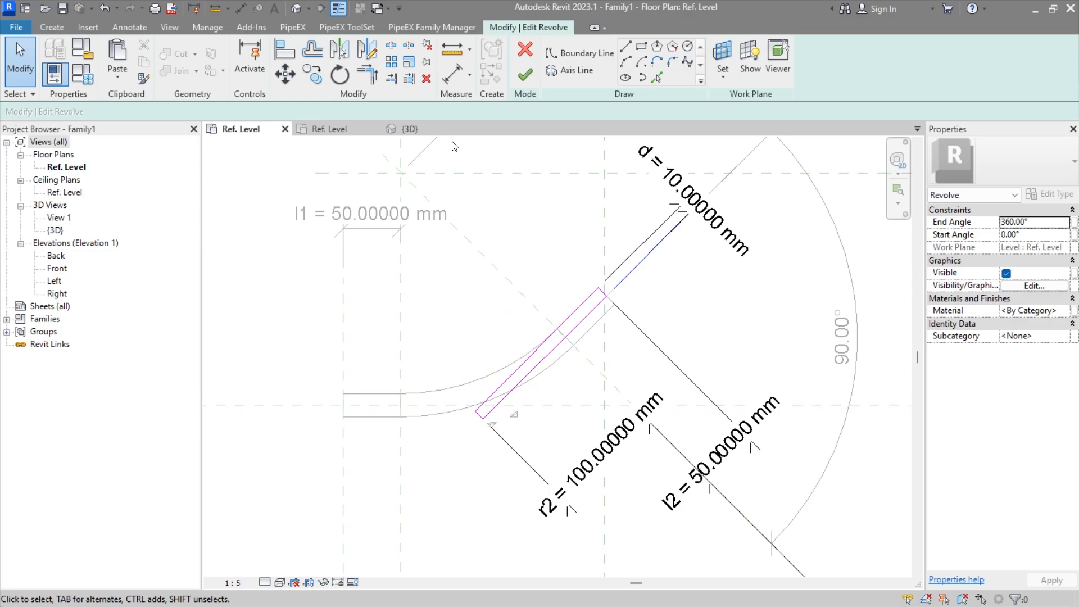
click(525, 79)
click(283, 290)
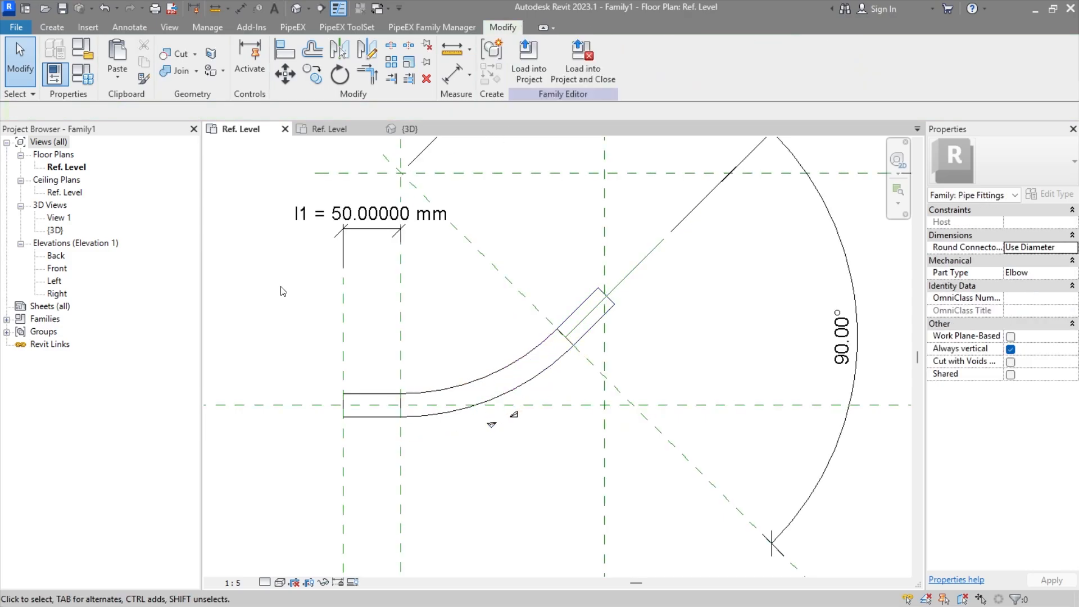
Step: Set the r2 parameter's formula to R / 1.5 and accept the family types
click(82, 74)
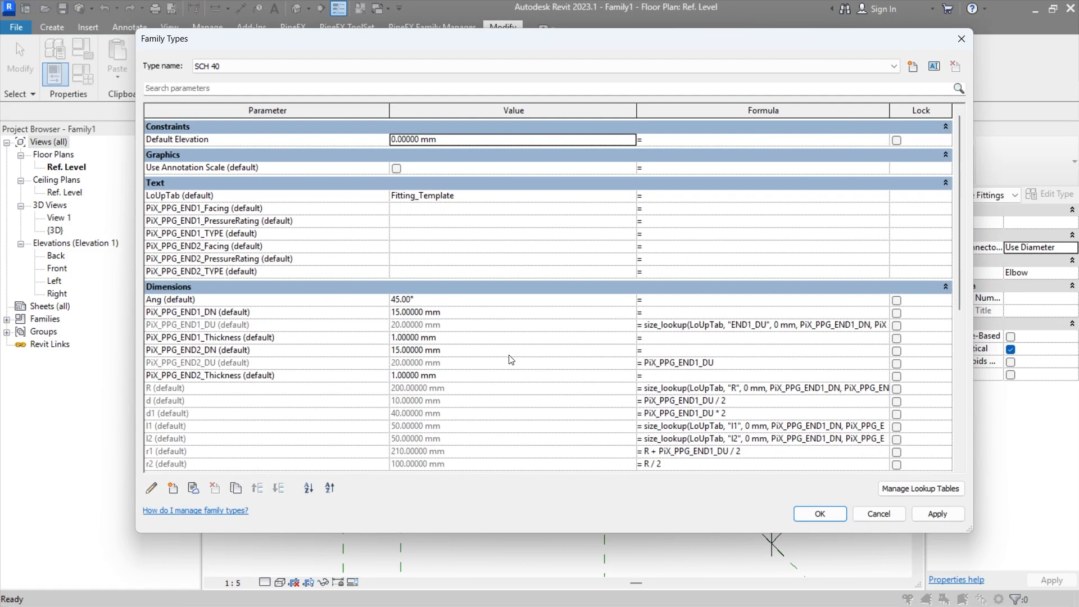
scroll(453, 335, down, 5)
scroll(453, 335, down, 3)
scroll(440, 326, up, 3)
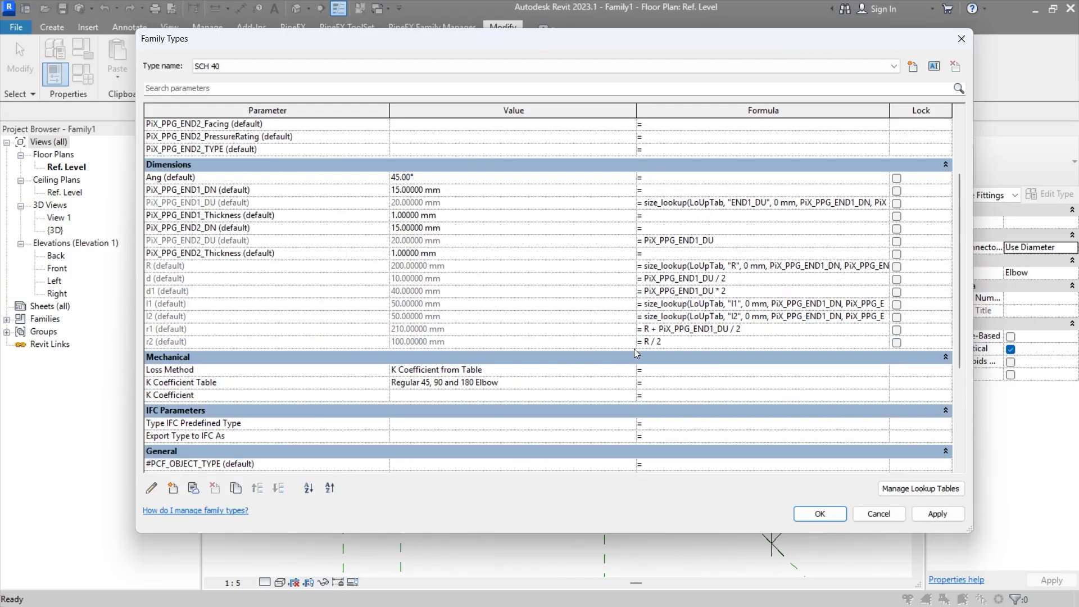
click(676, 342)
text(1.5)
key(Tab)
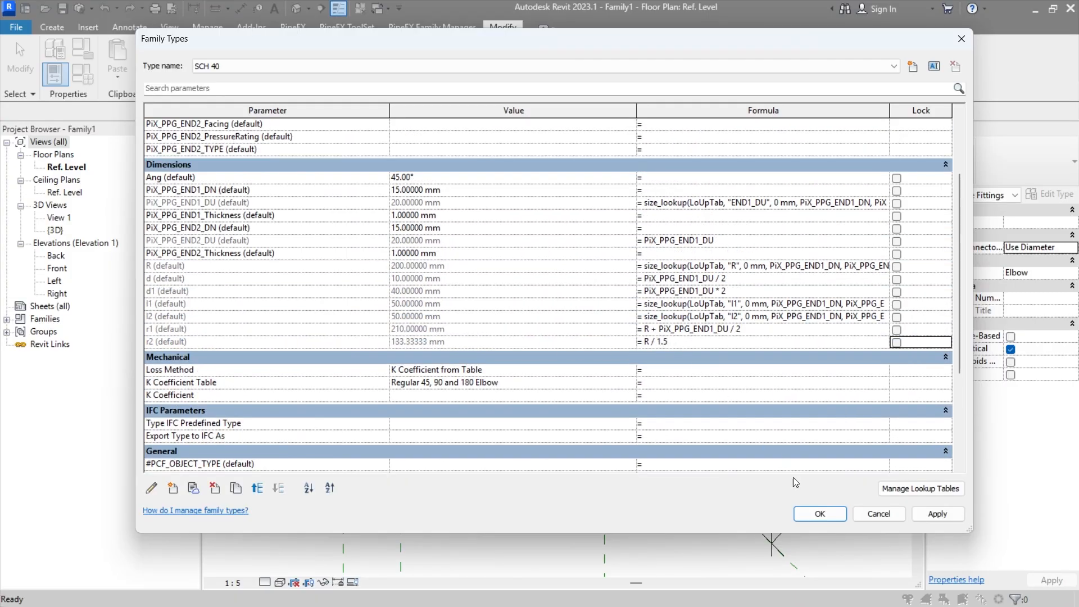
click(816, 514)
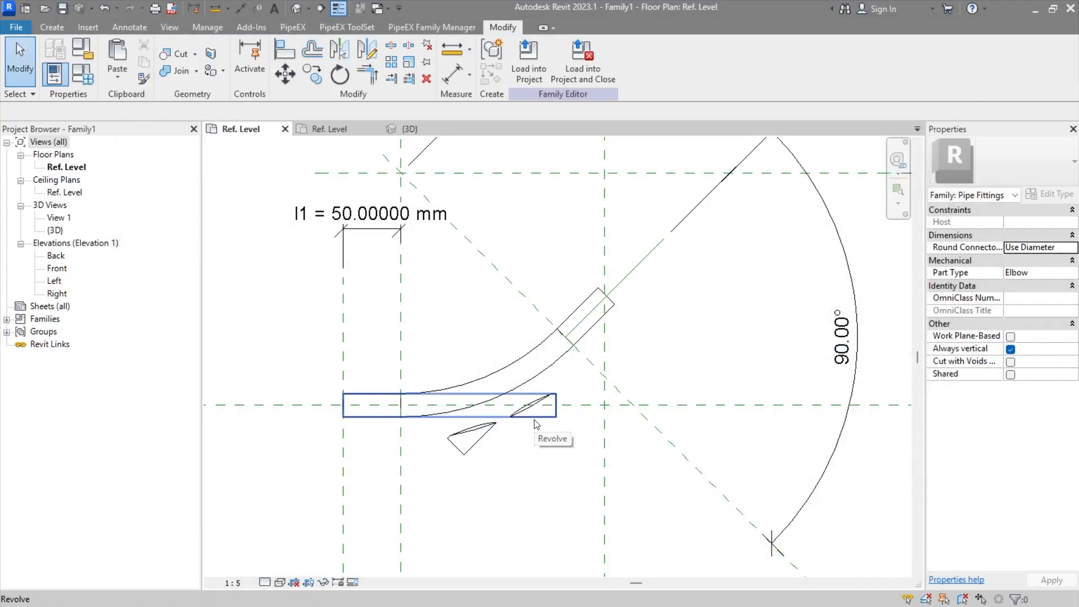
Step: Set the r2 parameter's formula to R / 2.5 and accept the family types
click(85, 80)
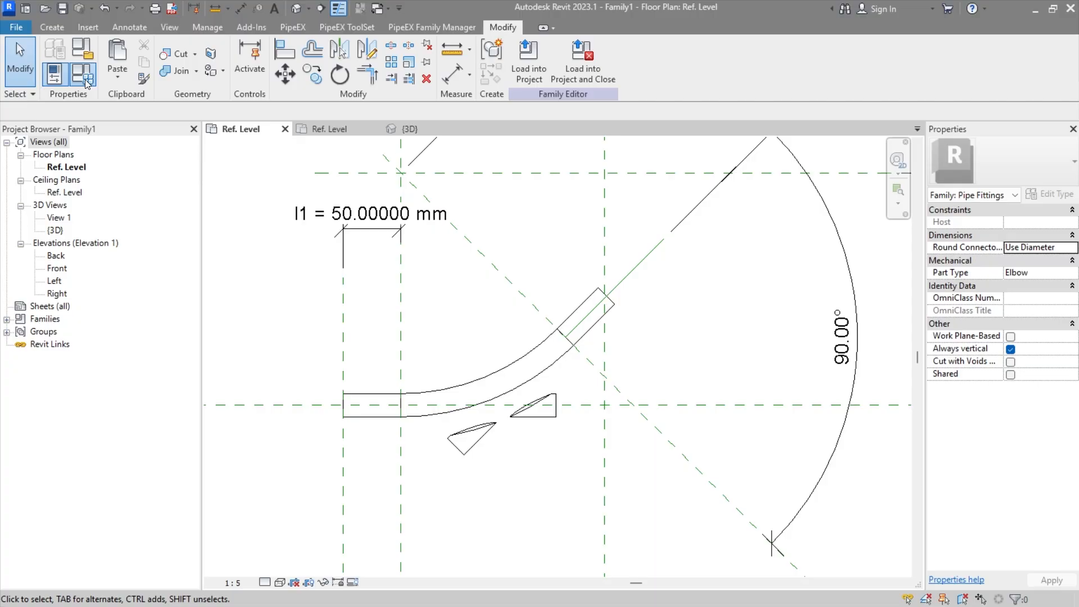
scroll(579, 315, down, 10)
scroll(648, 322, up, 3)
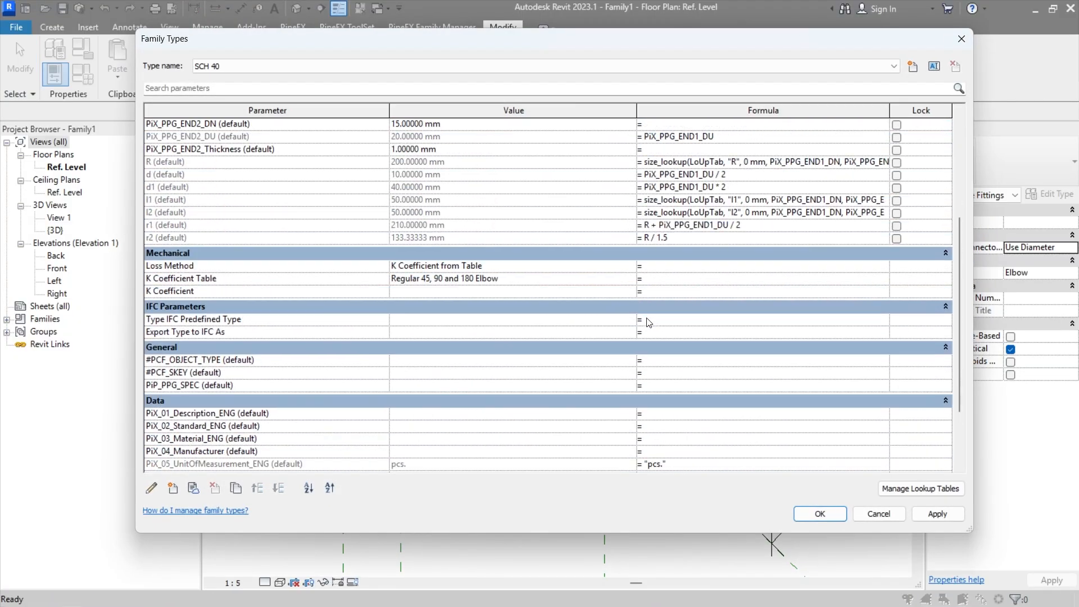
scroll(647, 322, up, 1)
click(662, 276)
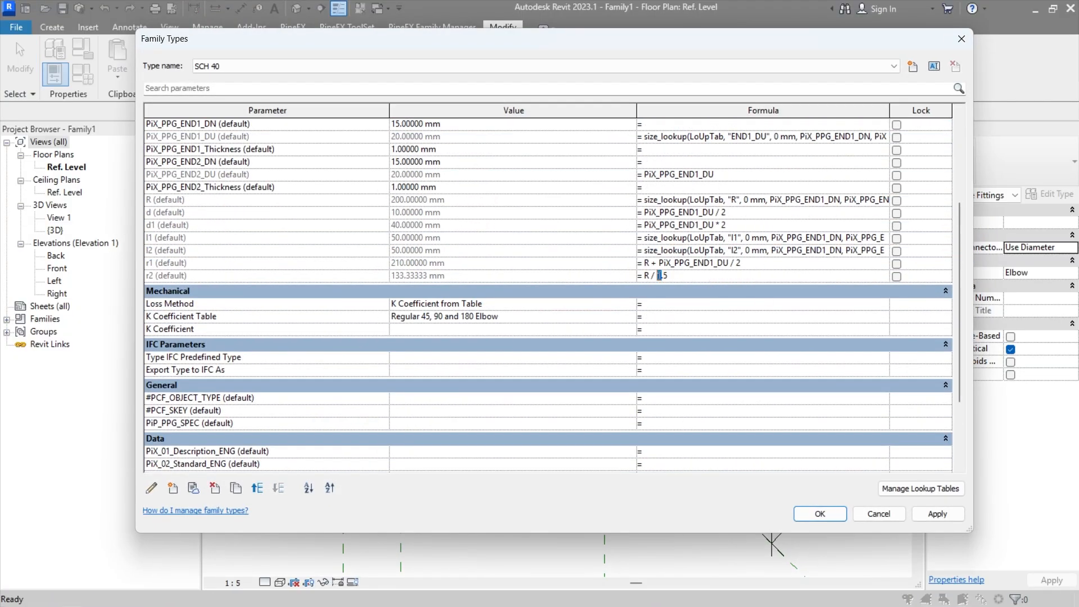
key(Return)
click(820, 513)
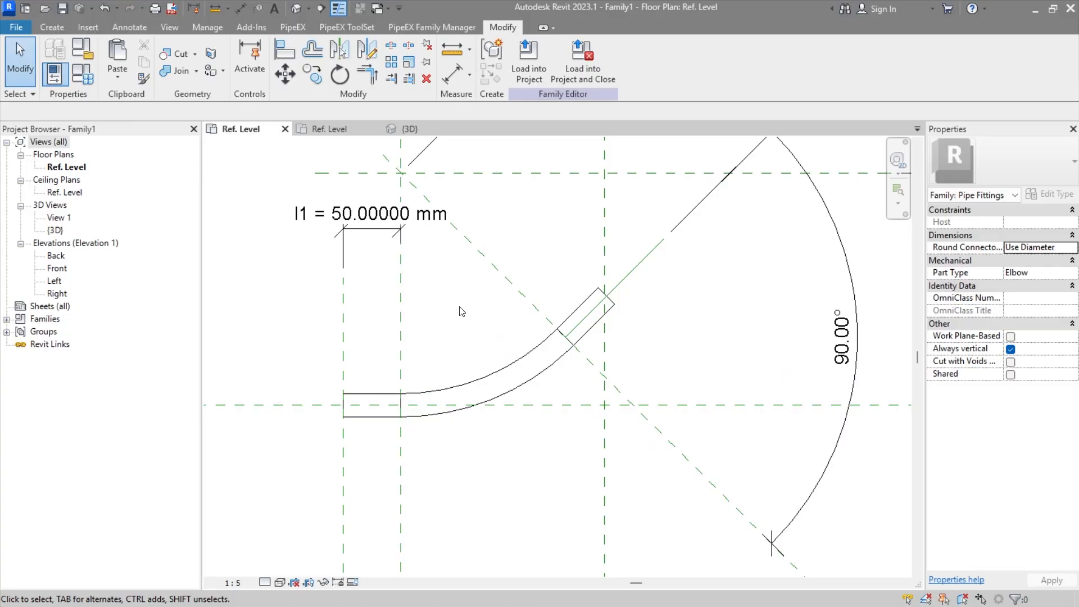
Step: Examine how the straight ends meet the bend and review the family's dimension formulas
middle_drag(462, 312, 494, 311)
scroll(489, 308, down, 1)
scroll(509, 389, up, 1)
scroll(488, 383, up, 1)
scroll(466, 389, up, 1)
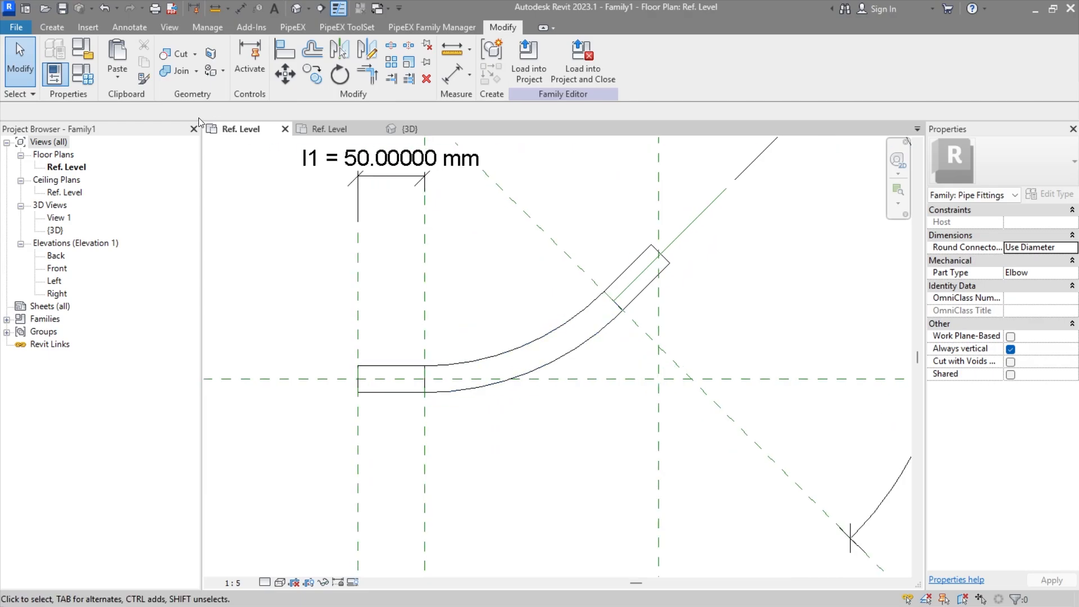
click(82, 74)
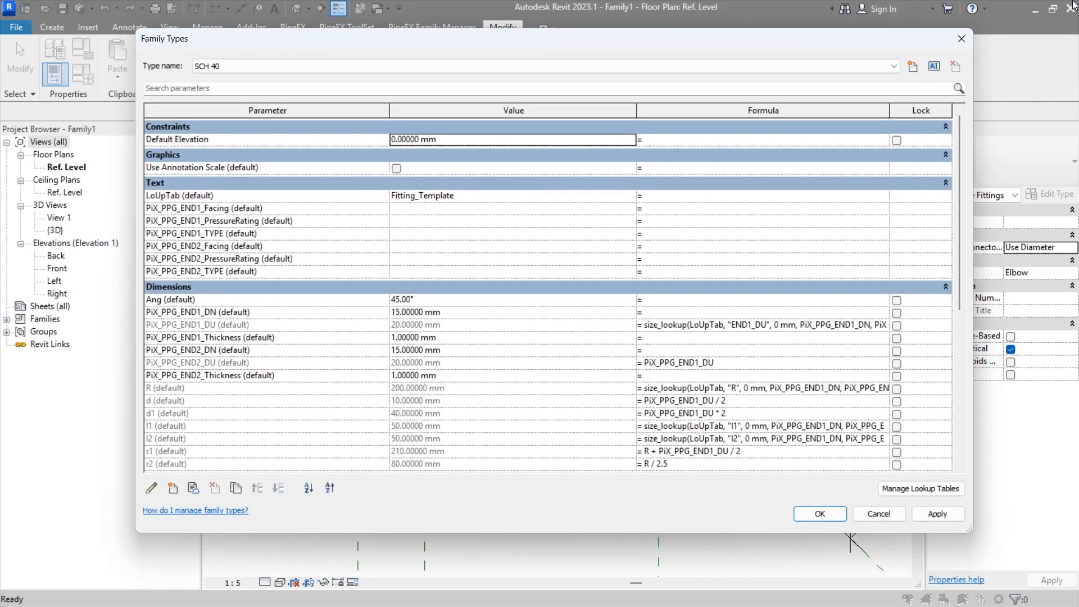
click(961, 39)
Step: Label the unlabelled dimension between the two vertical reference planes below the elbow with a new instance length parameter named b
scroll(542, 451, down, 2)
middle_drag(543, 451, 448, 197)
scroll(502, 374, down, 1)
middle_drag(437, 511, 434, 315)
click(469, 366)
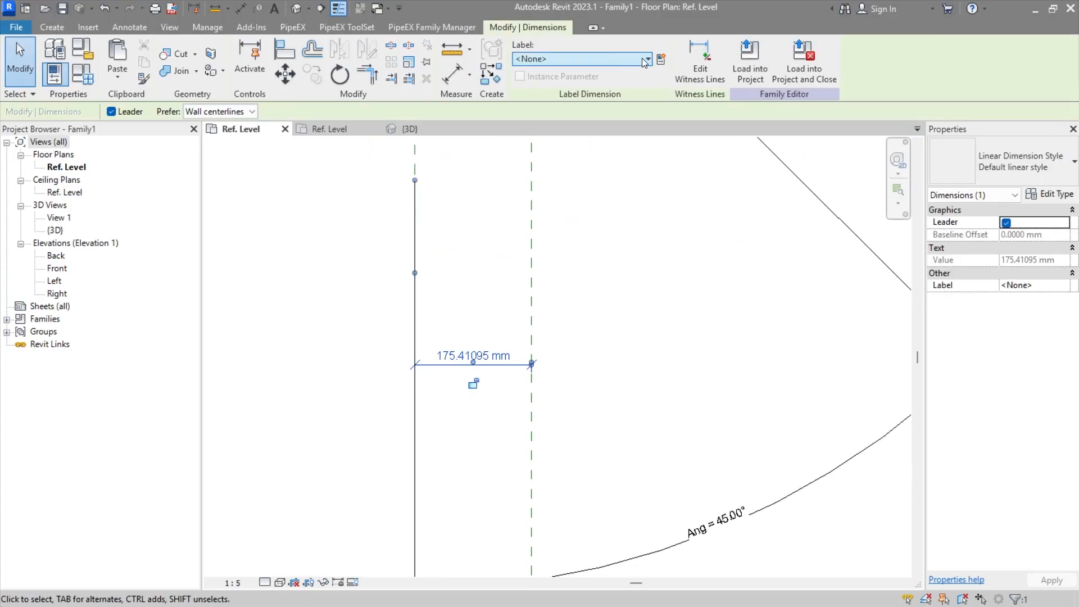
click(662, 59)
click(572, 317)
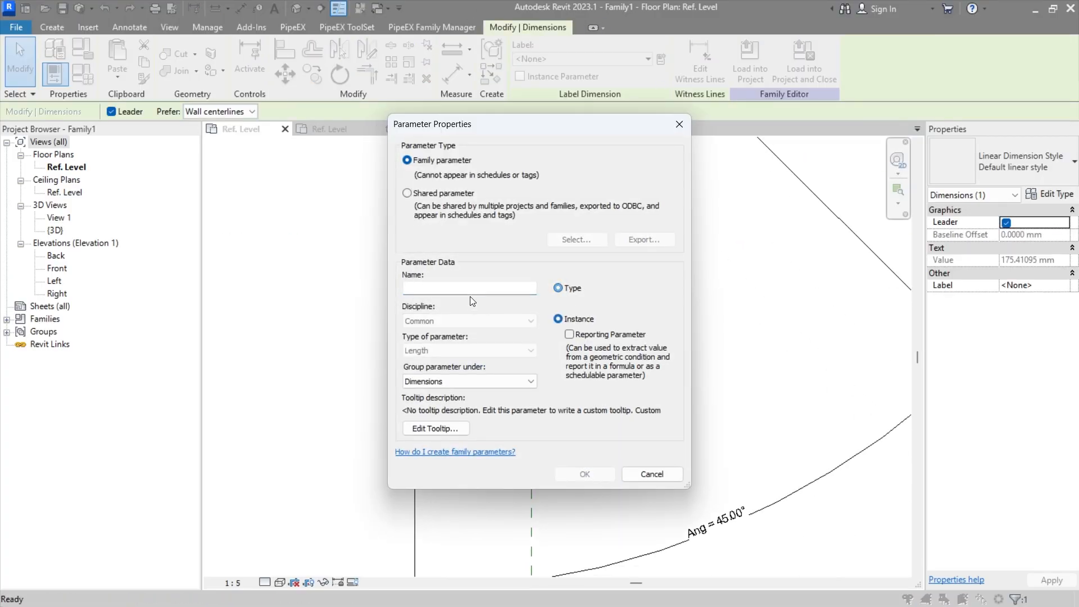
click(468, 290)
text(b)
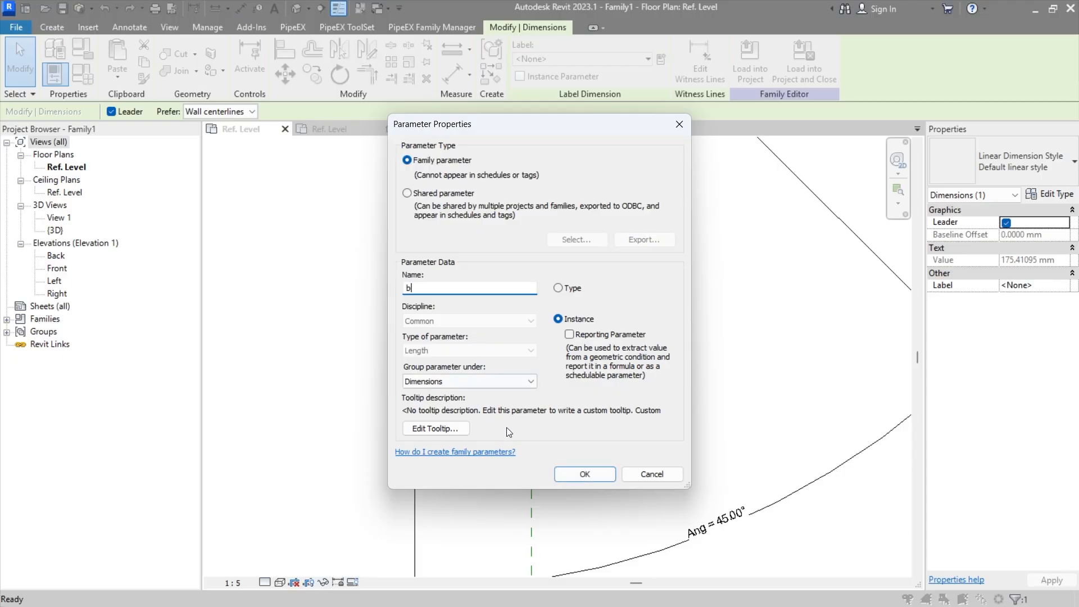
click(584, 474)
click(603, 367)
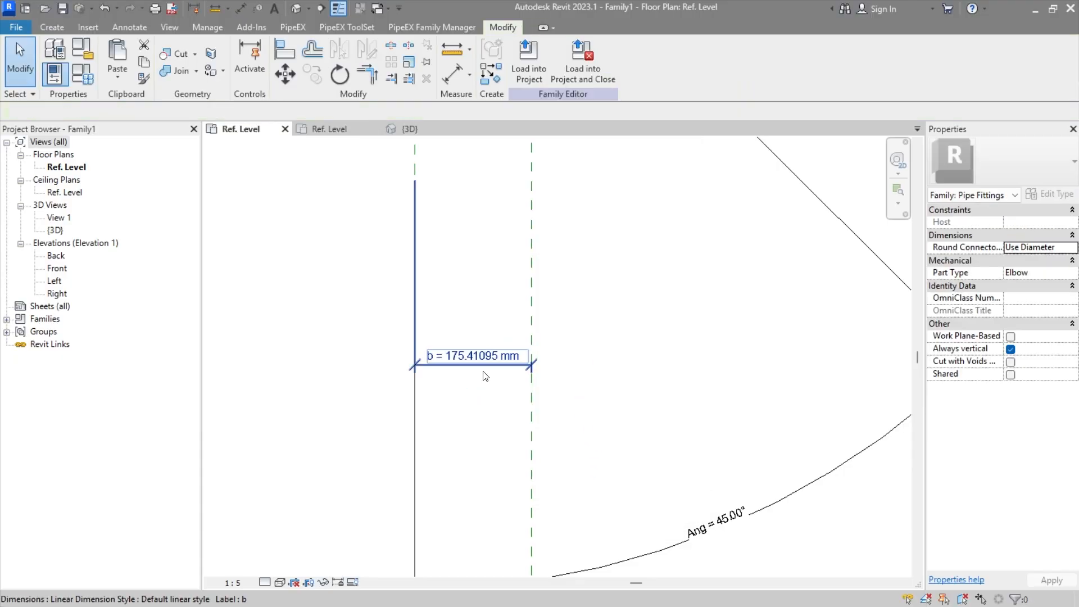
Step: Set the b parameter's formula to R * tan(Ang / 2) and apply it to the family
scroll(466, 359, down, 2)
middle_drag(459, 325, 461, 390)
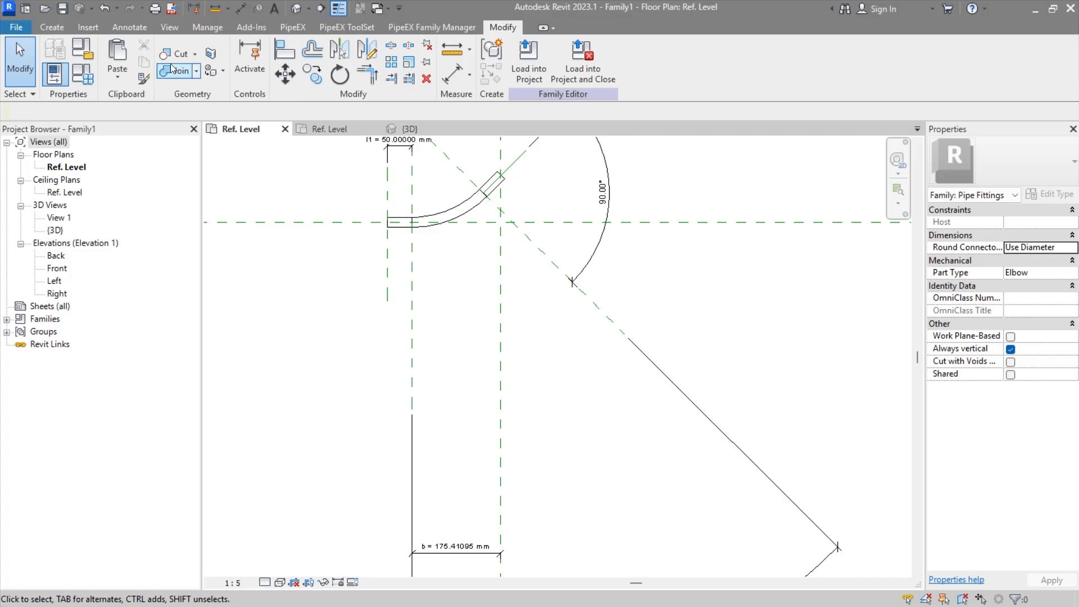
click(83, 73)
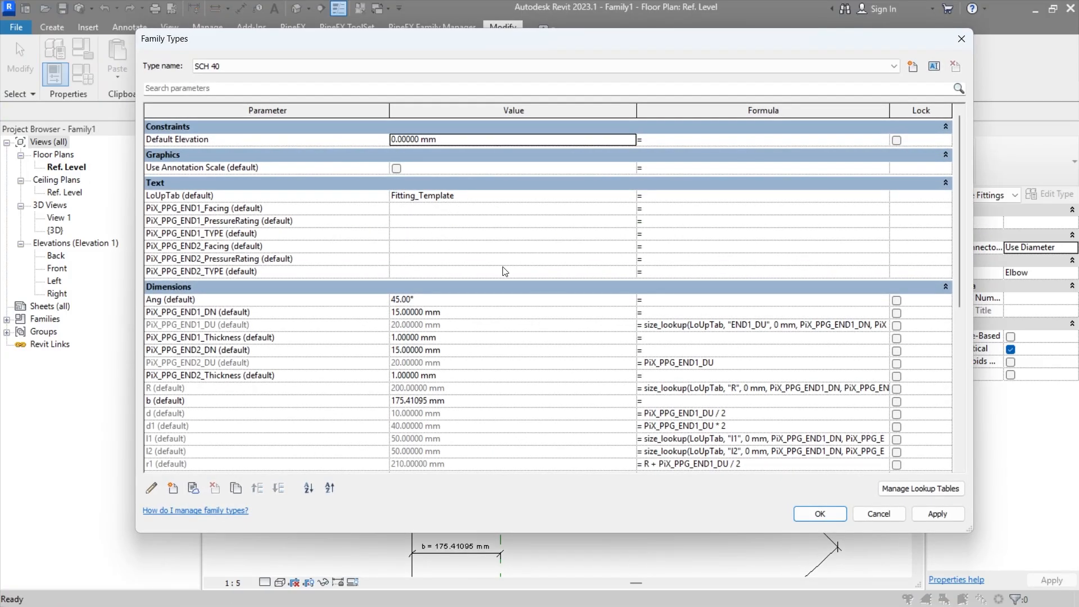
scroll(492, 270, down, 5)
scroll(492, 271, up, 2)
scroll(492, 270, up, 1)
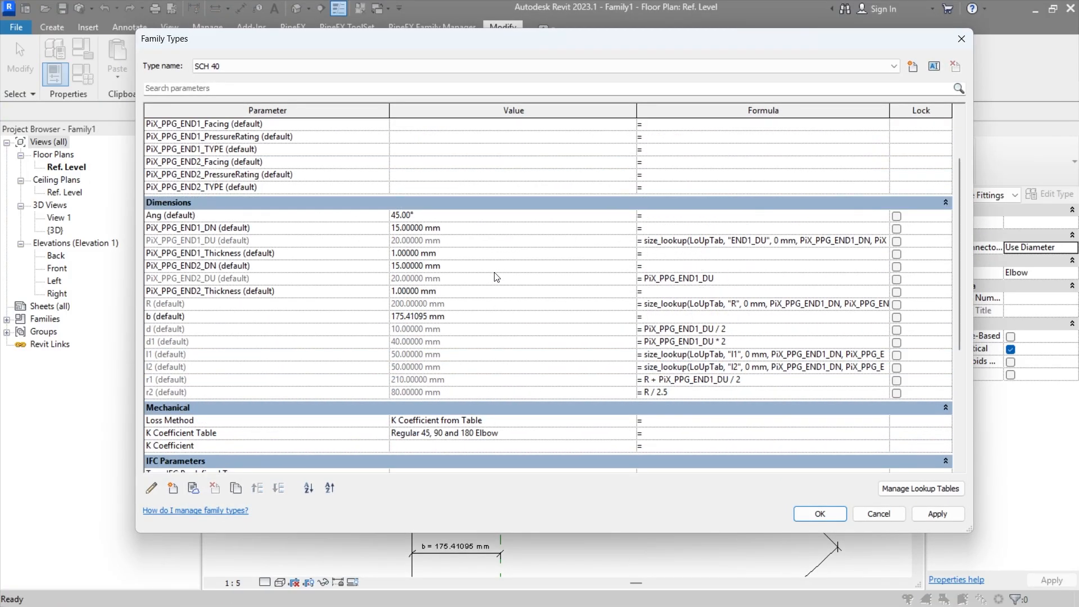
click(682, 318)
scroll(530, 354, down, 4)
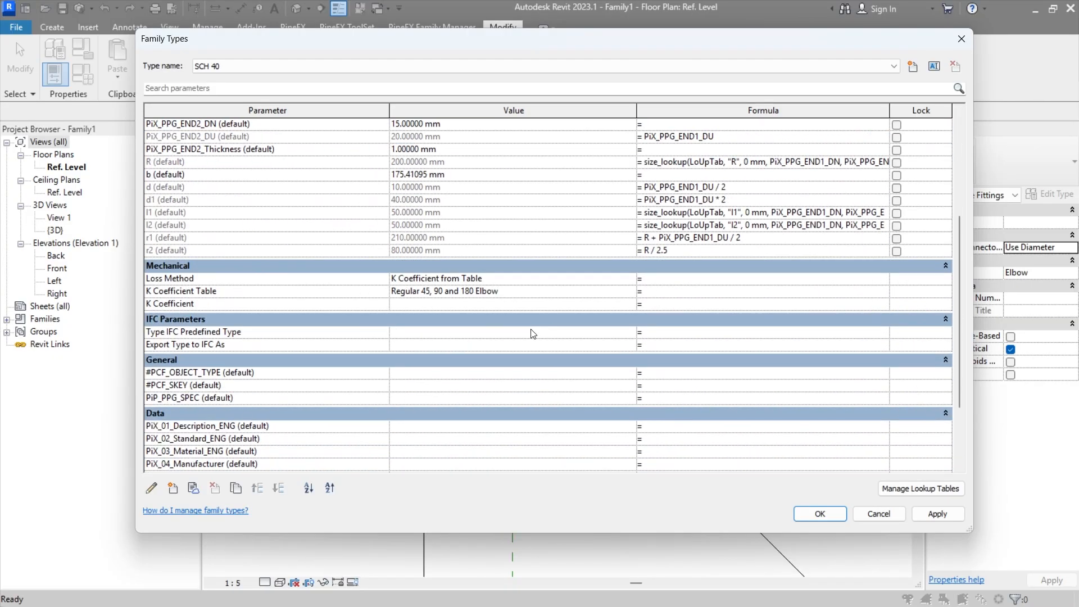
scroll(530, 329, up, 1)
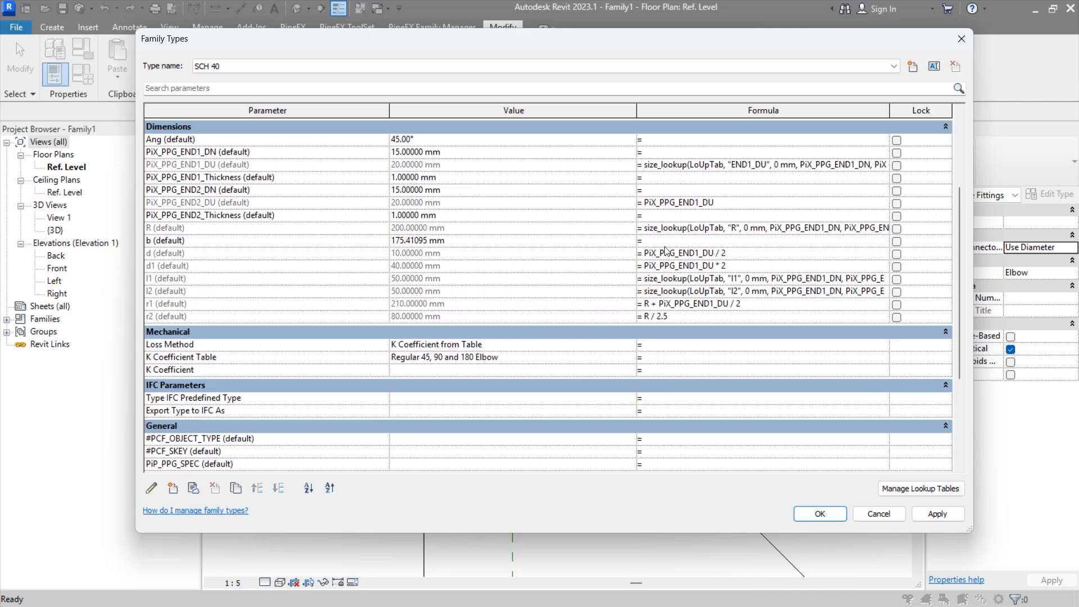
click(681, 241)
text(R * tan(A / 2))
text(ng)
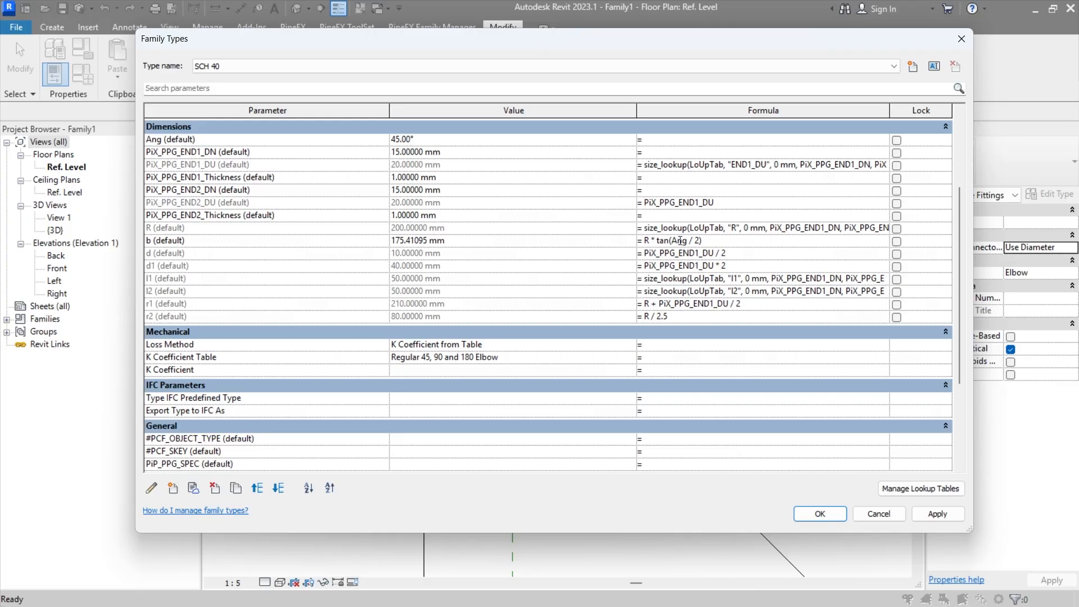
key(Tab)
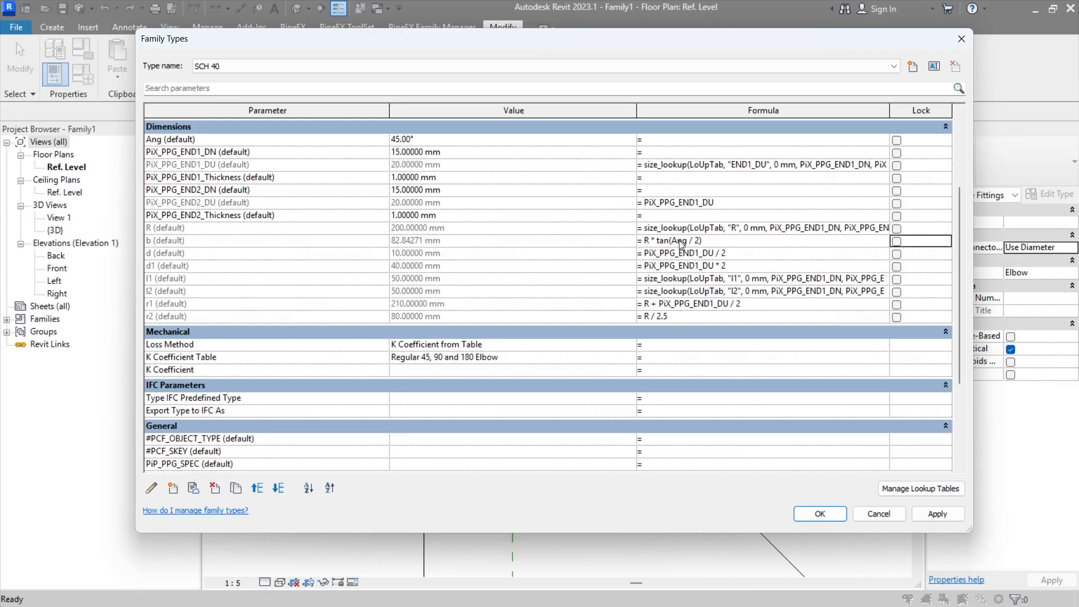
click(937, 511)
click(821, 513)
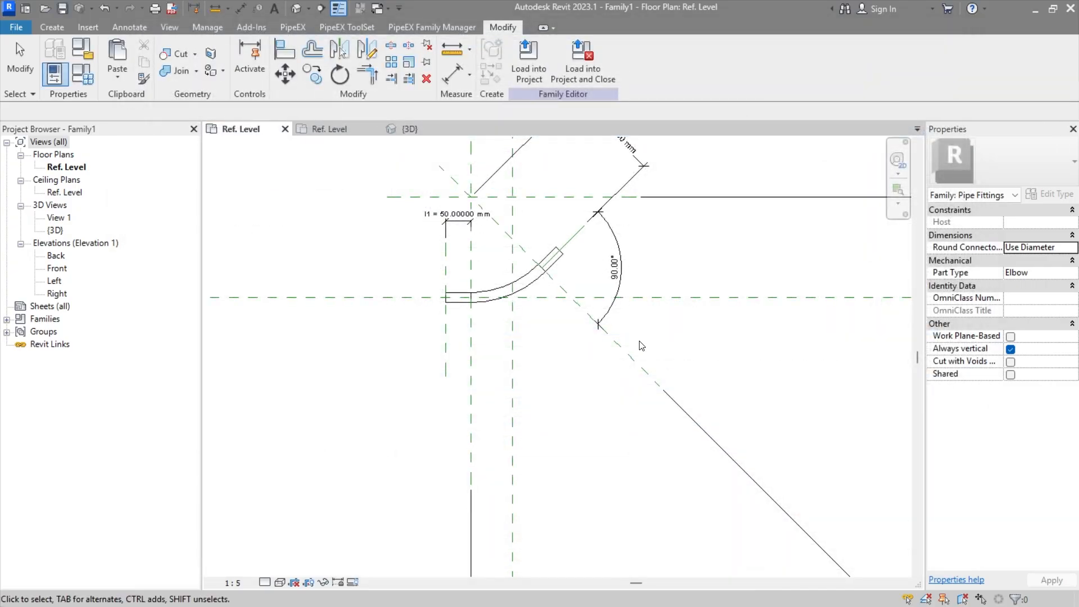
Step: Inspect the extents of the inclined and horizontal end revolves relative to the bend and the vertical reference planes
scroll(518, 246, up, 1)
middle_drag(519, 245, 508, 288)
scroll(471, 285, up, 1)
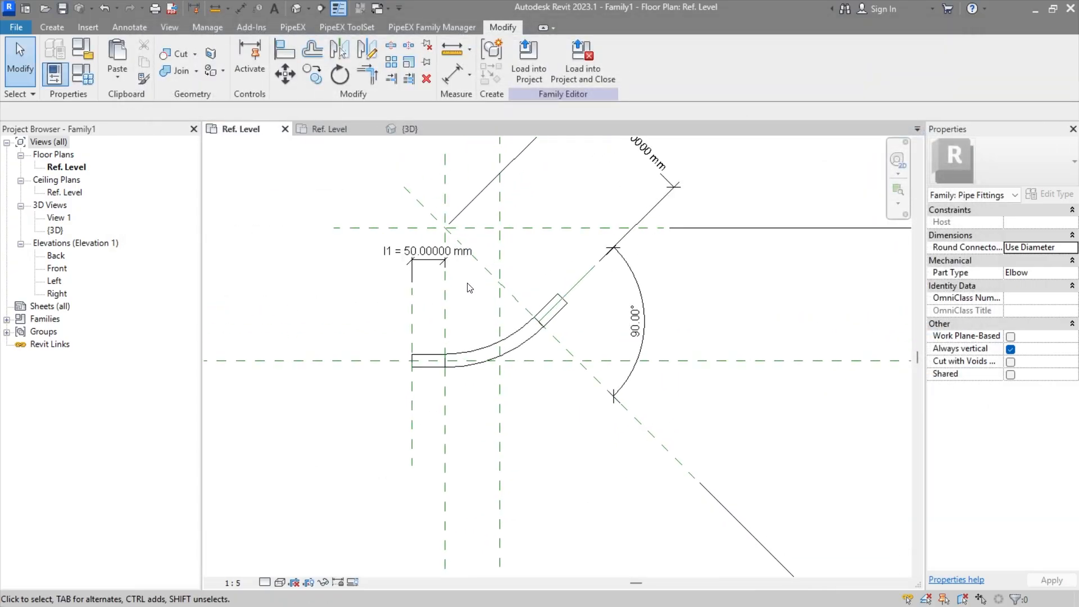
middle_drag(526, 497, 521, 185)
middle_drag(511, 225, 509, 435)
middle_drag(495, 290, 475, 347)
scroll(482, 274, up, 2)
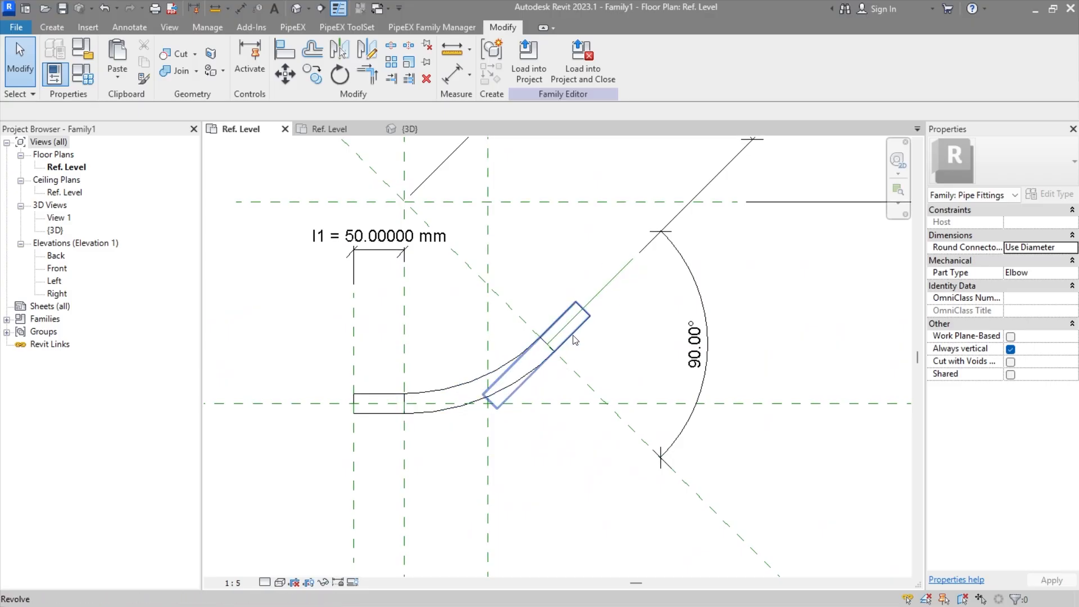
click(575, 340)
click(533, 468)
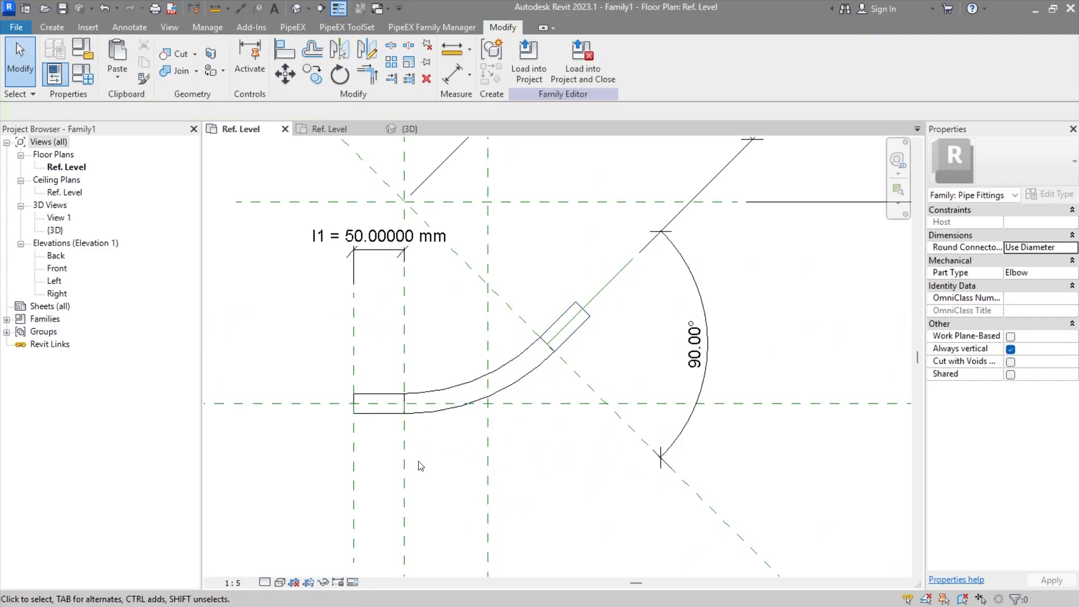
click(381, 413)
scroll(482, 385, up, 2)
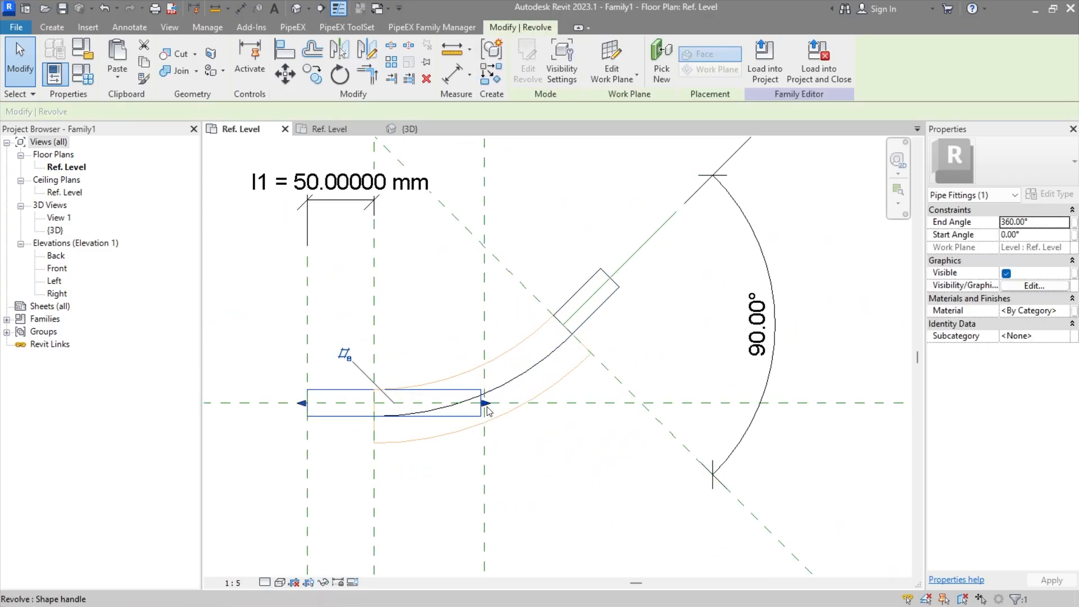
middle_drag(481, 386, 473, 426)
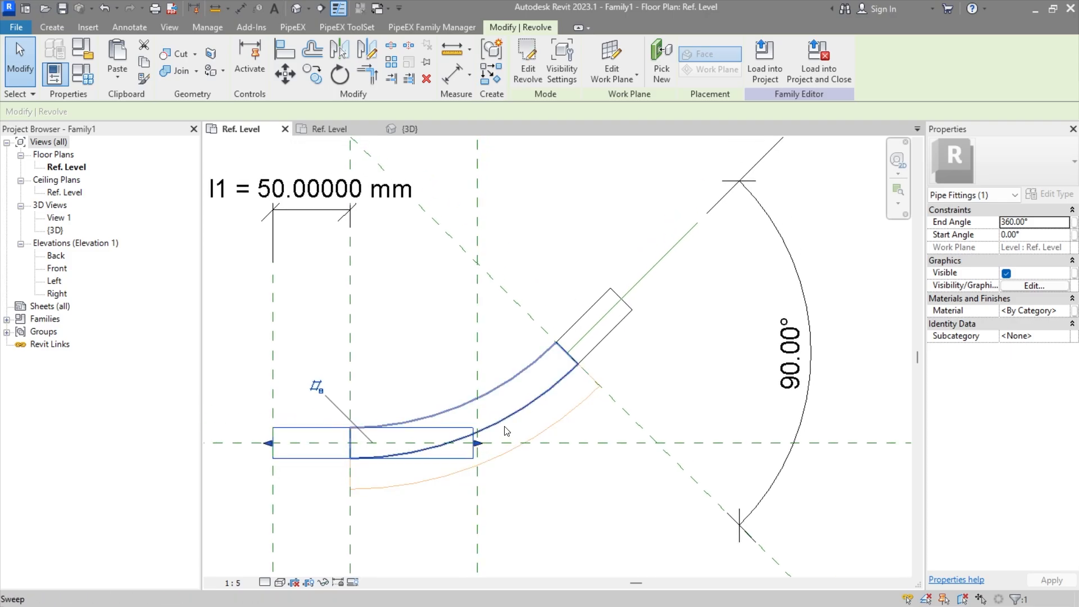
click(647, 335)
Step: Examine the reference planes and dimensions around the elbow in the Ref. Level plan
middle_drag(495, 234, 520, 405)
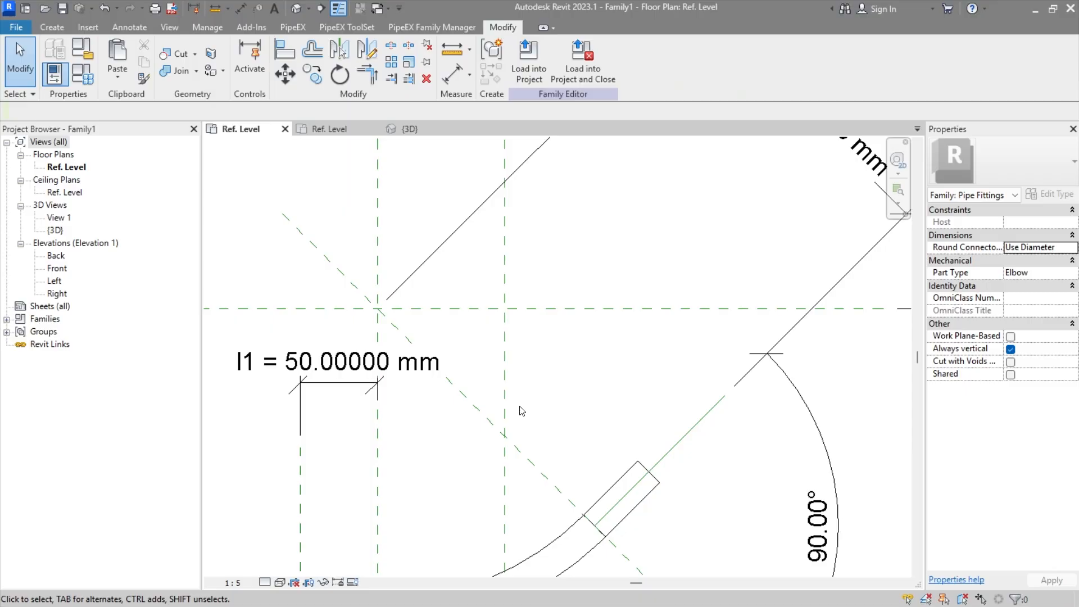
middle_drag(586, 400, 596, 200)
middle_drag(642, 374, 566, 114)
scroll(522, 224, down, 4)
middle_drag(531, 232, 540, 397)
scroll(509, 523, down, 1)
middle_drag(518, 537, 539, 468)
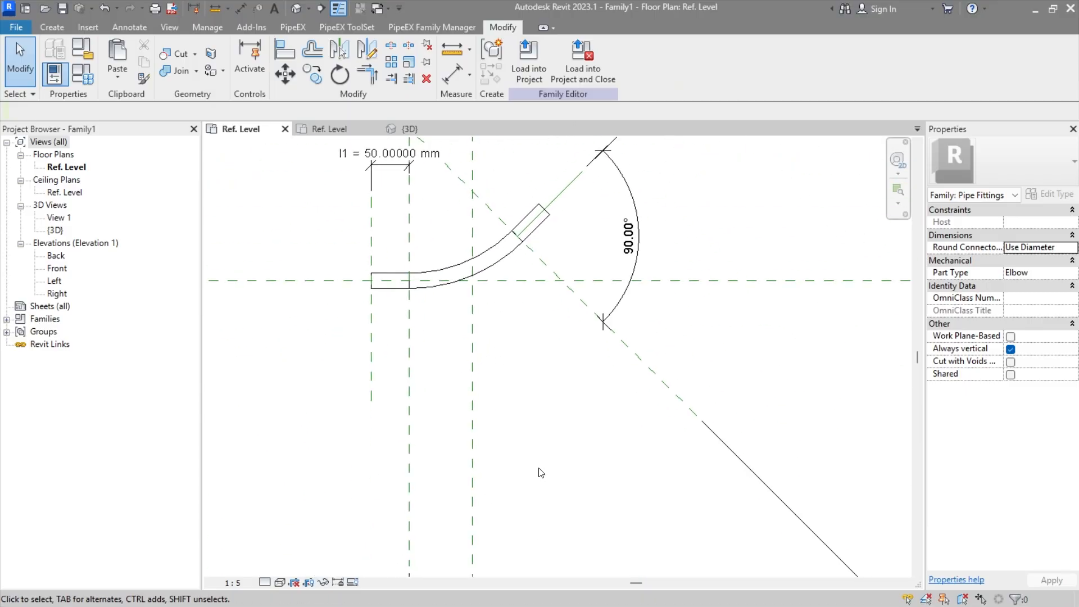
middle_drag(490, 244, 501, 373)
scroll(483, 388, up, 2)
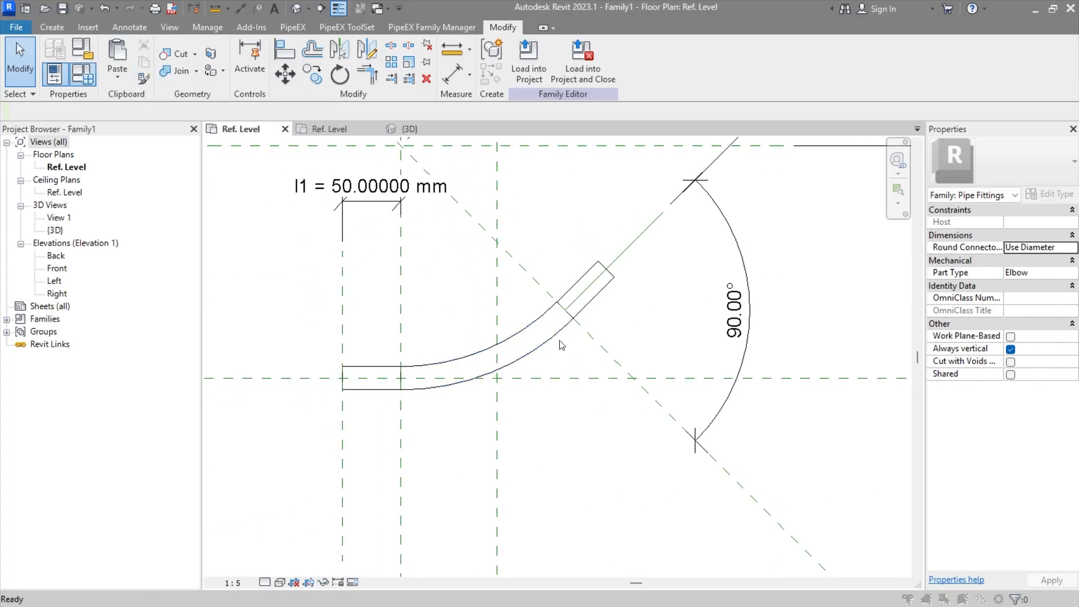
Step: Open the family types and copy the PiX_PPG_END1_DU lookup formula into the formula of PiX_PPG_END1_Thickness
click(83, 74)
scroll(491, 340, down, 9)
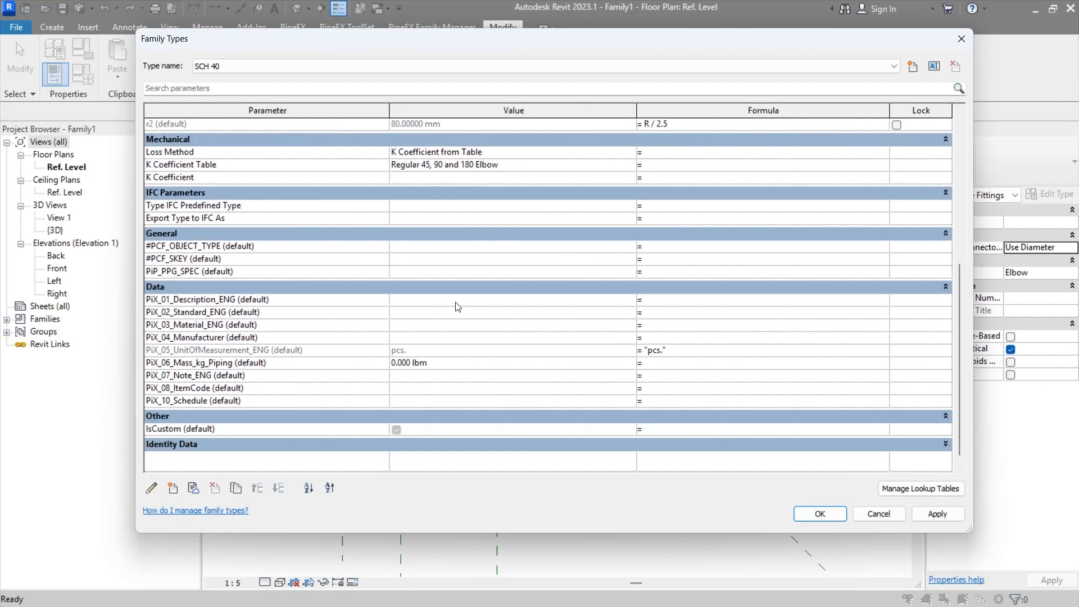
scroll(449, 311, up, 6)
scroll(448, 310, up, 2)
scroll(448, 311, down, 8)
scroll(365, 308, up, 1)
scroll(452, 313, up, 4)
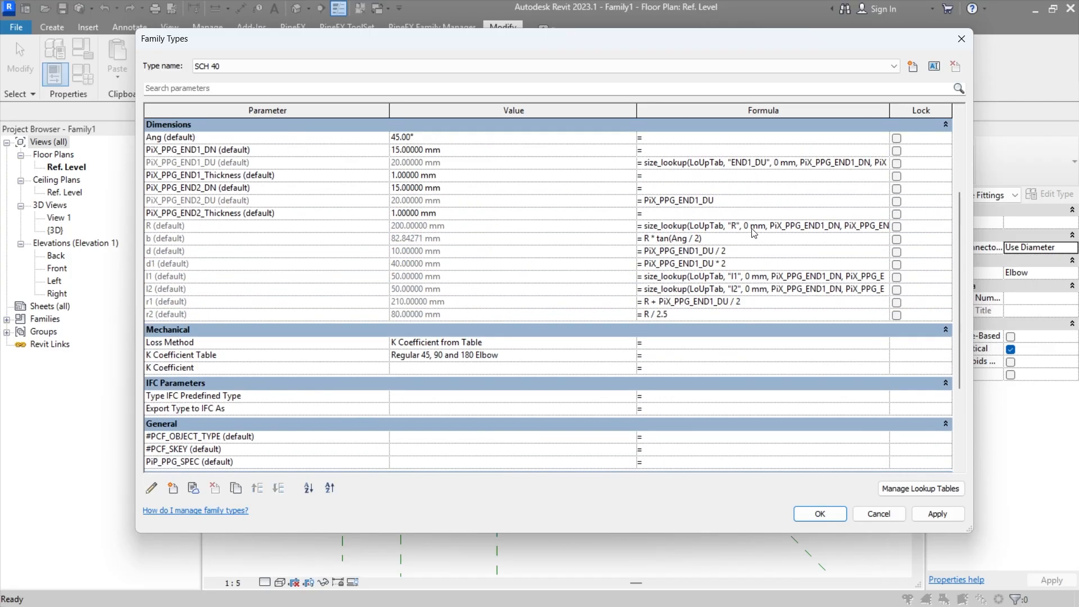
click(751, 163)
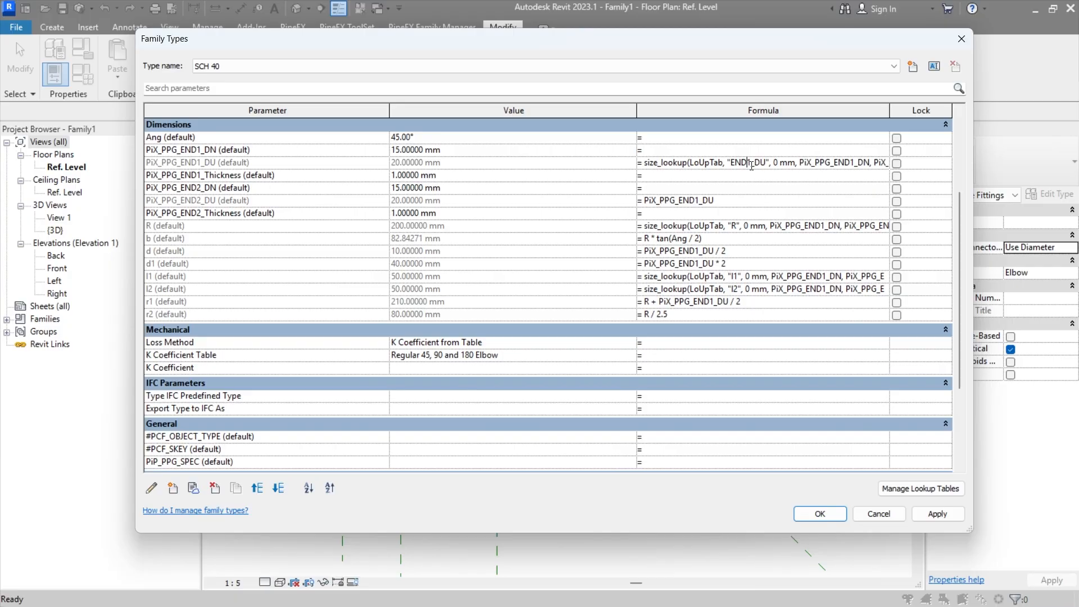
click(751, 166)
key(Escape)
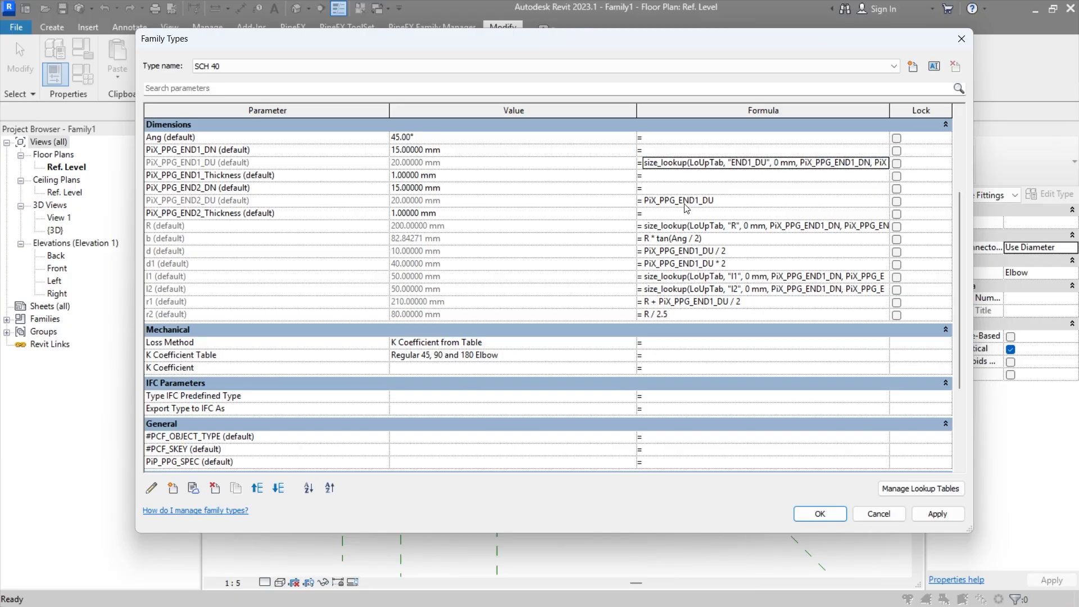
click(668, 176)
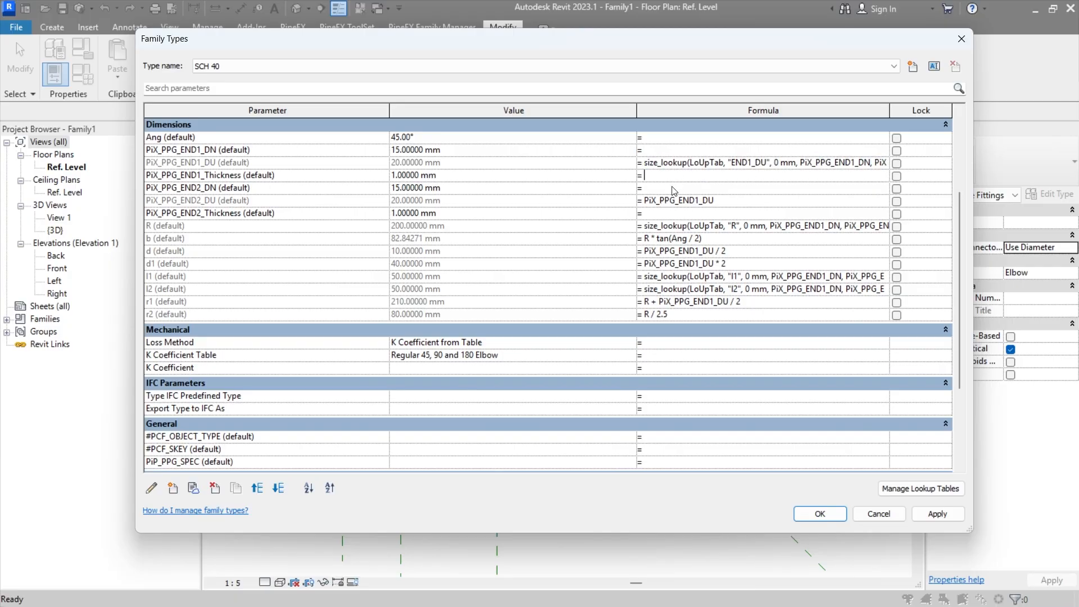
text(size_lookup(LoUpTab, "END1_DU", 0 mm, PiX_PPG_END1_DN, PiX_PPG_END2_DN))
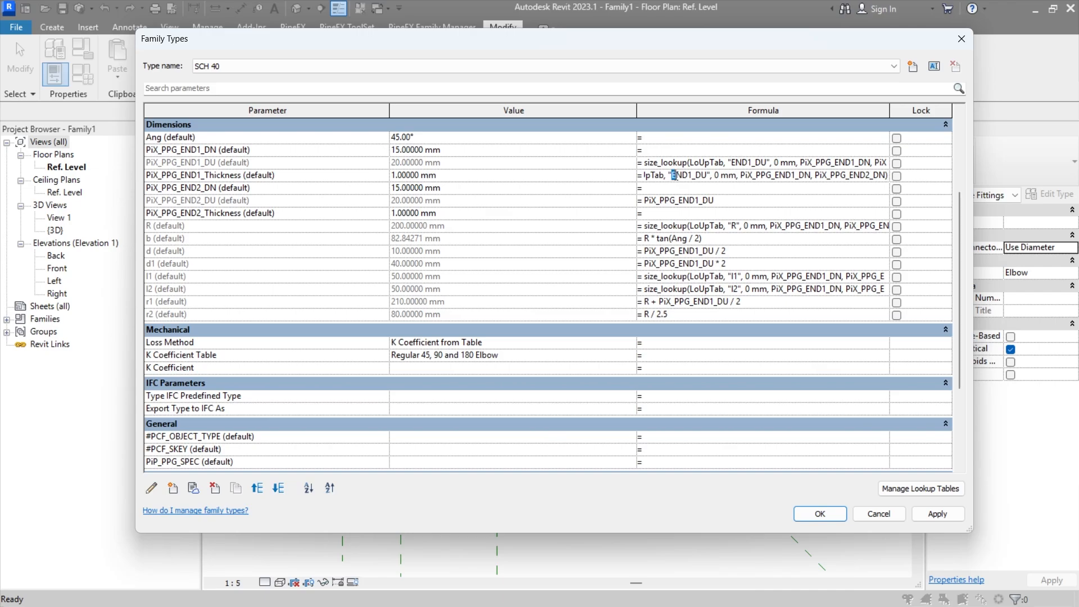
Step: Try th1 as the lookup column name in the PiX_PPG_END1_Thickness formula
drag(674, 175, 707, 175)
text(Th1)
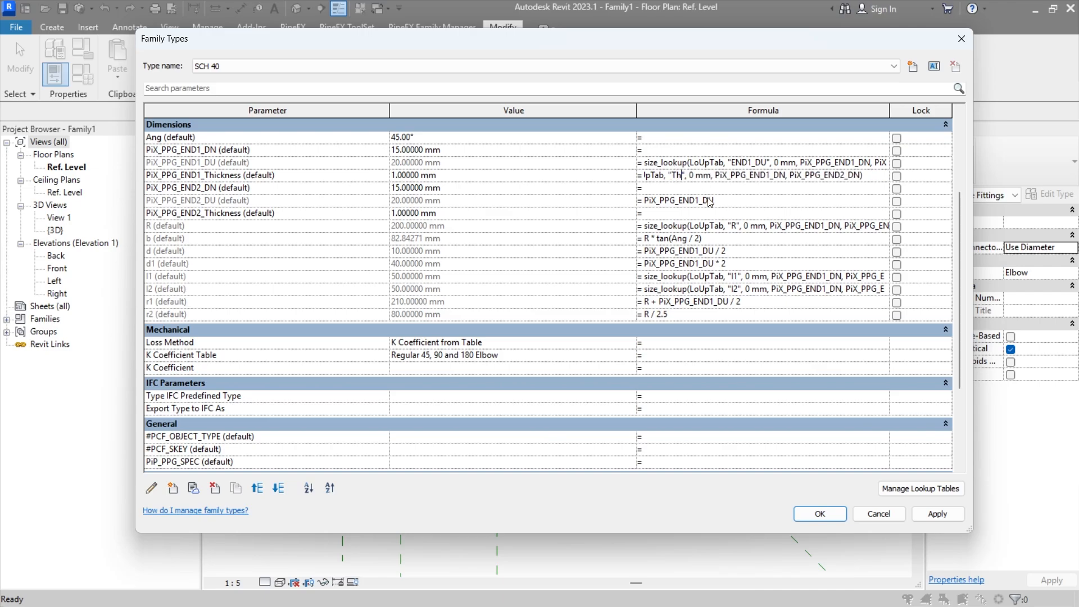
click(703, 201)
click(626, 310)
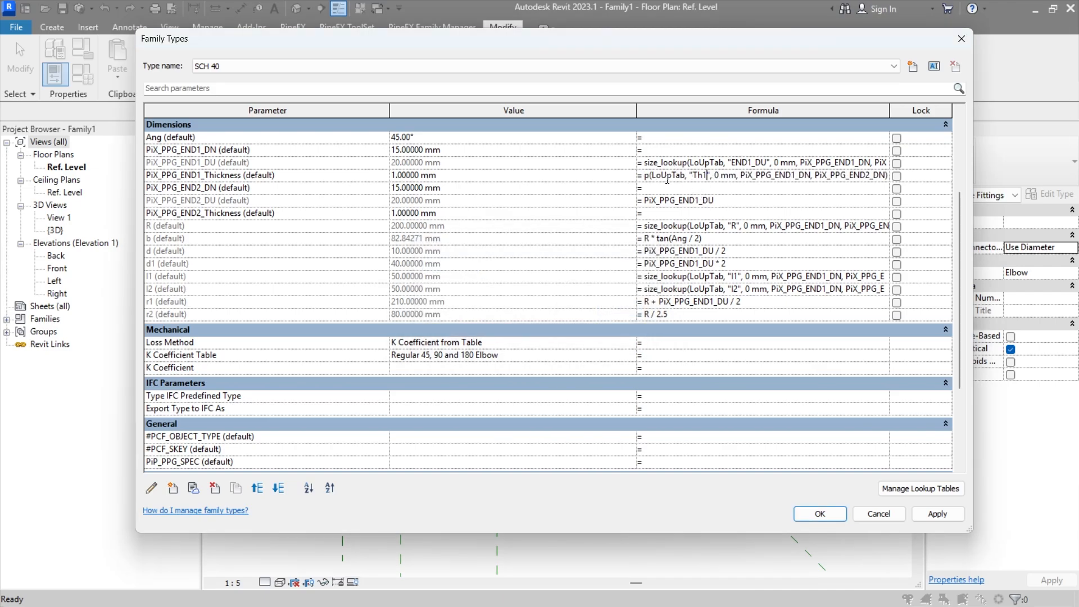
drag(698, 176, 694, 176)
text(t)
click(700, 190)
key(Return)
key(alt+Tab)
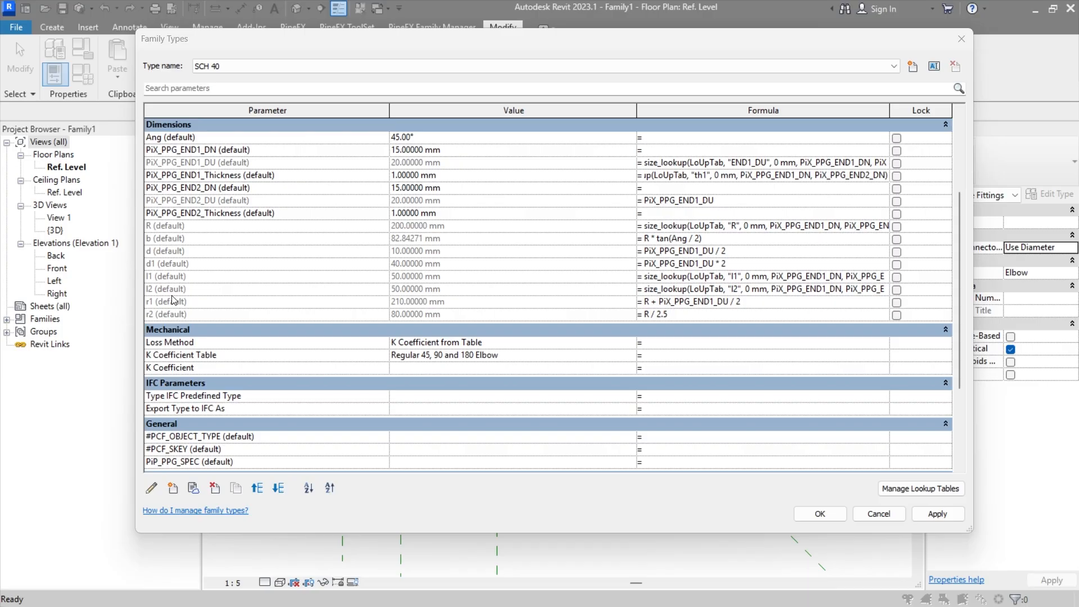
Step: Set the lookup column in the PiX_PPG_END1_Thickness formula to END1_TH and accept the formula
click(702, 176)
double_click(702, 176)
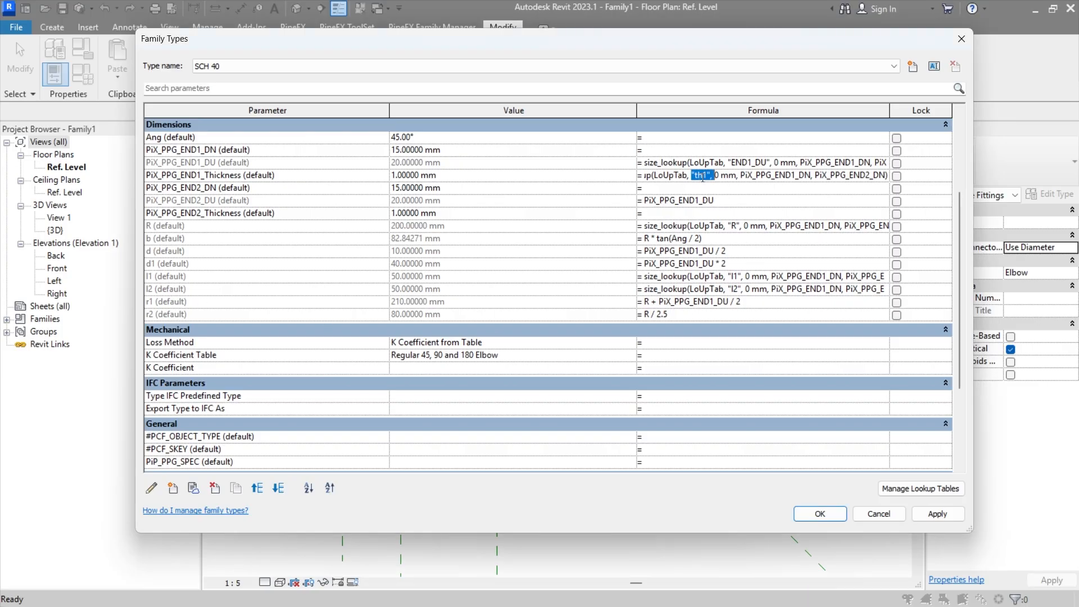
click(702, 176)
drag(708, 176, 716, 176)
text(END2_TH)
text(1)
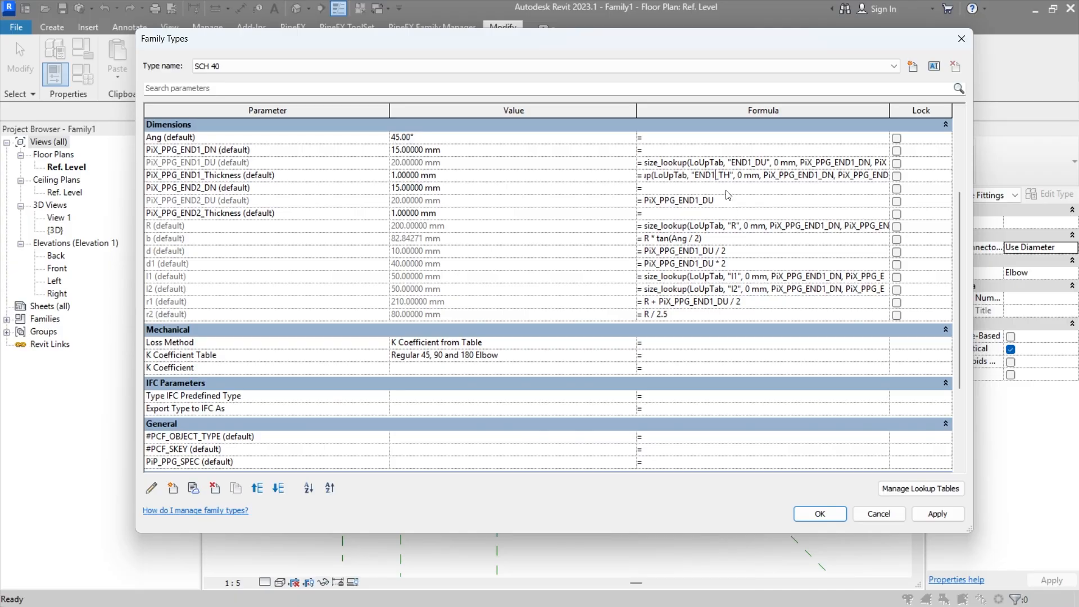
key(Return)
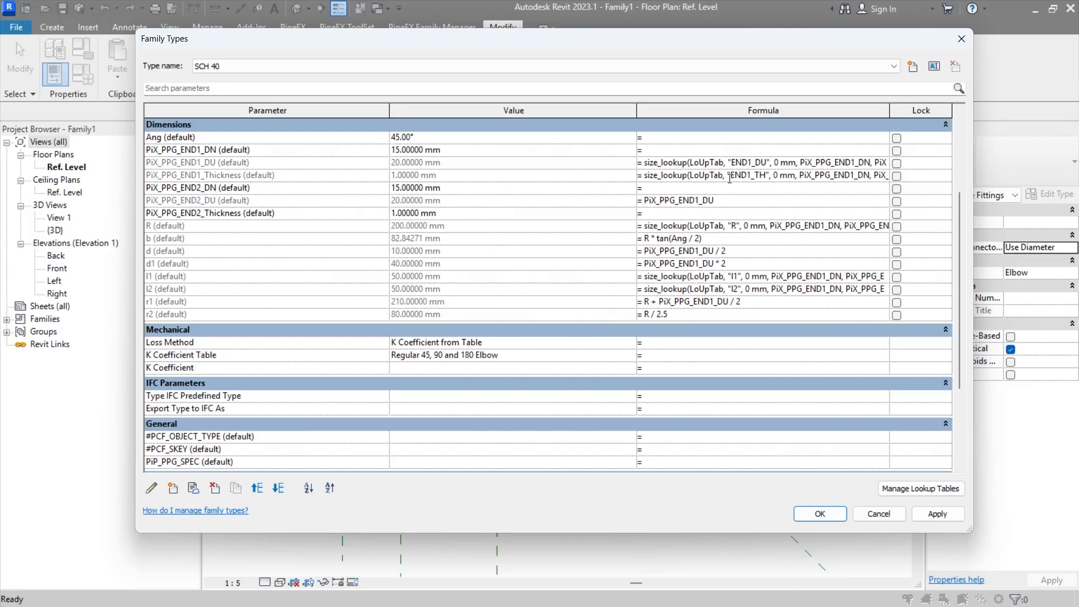
Step: Copy the END1 thickness formula to PiX_PPG_END2_Thickness with END2_TH as its lookup column, and apply the changes to the family
click(729, 178)
key(ctrl+a)
key(ctrl+c)
click(703, 212)
key(ctrl+v)
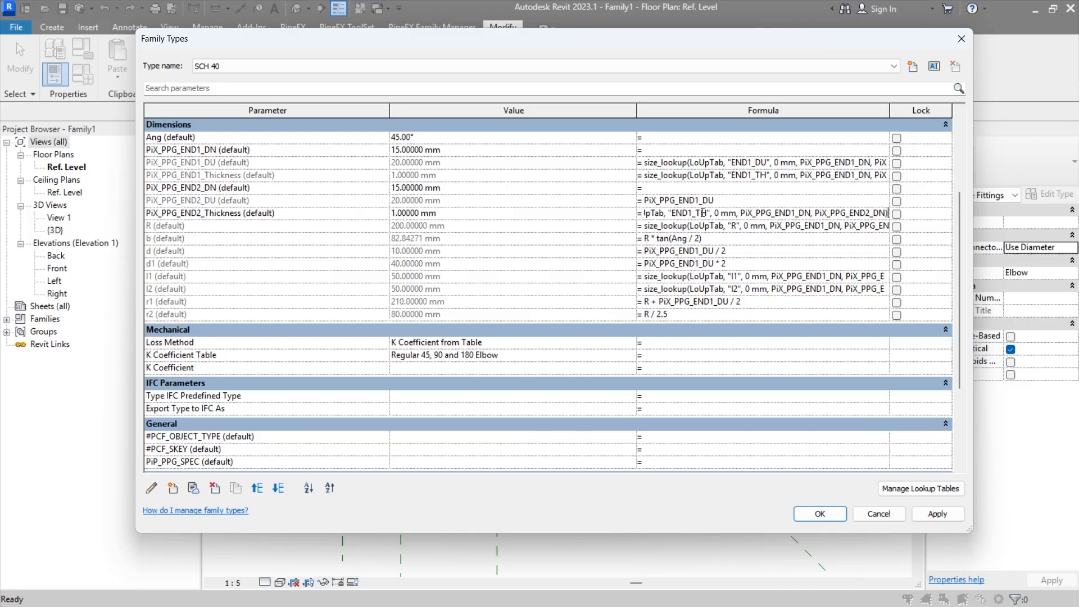
drag(690, 213, 693, 213)
text(2)
click(695, 200)
click(697, 189)
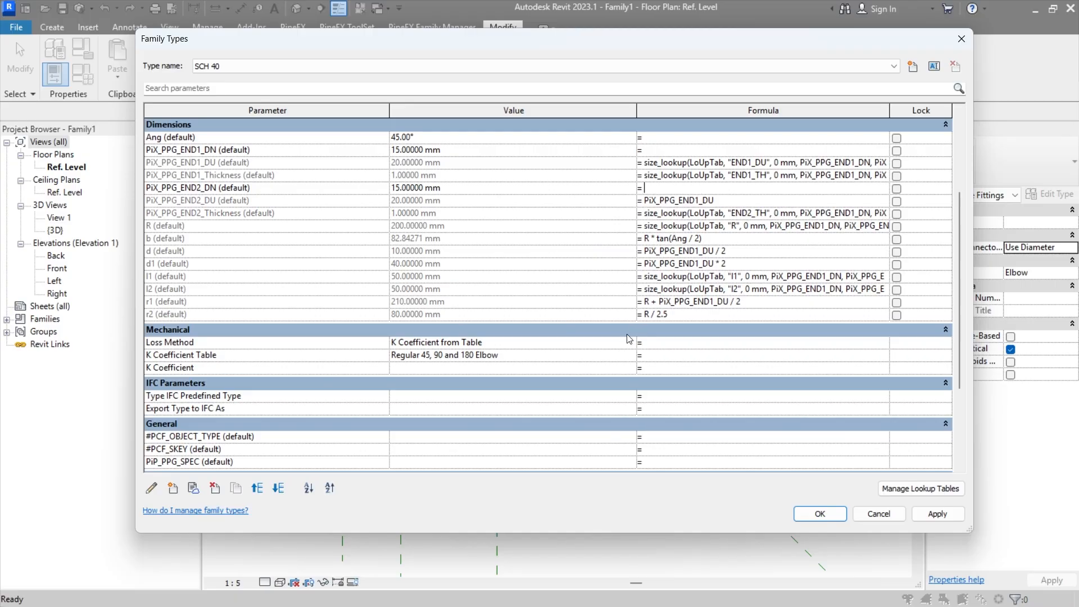
click(926, 513)
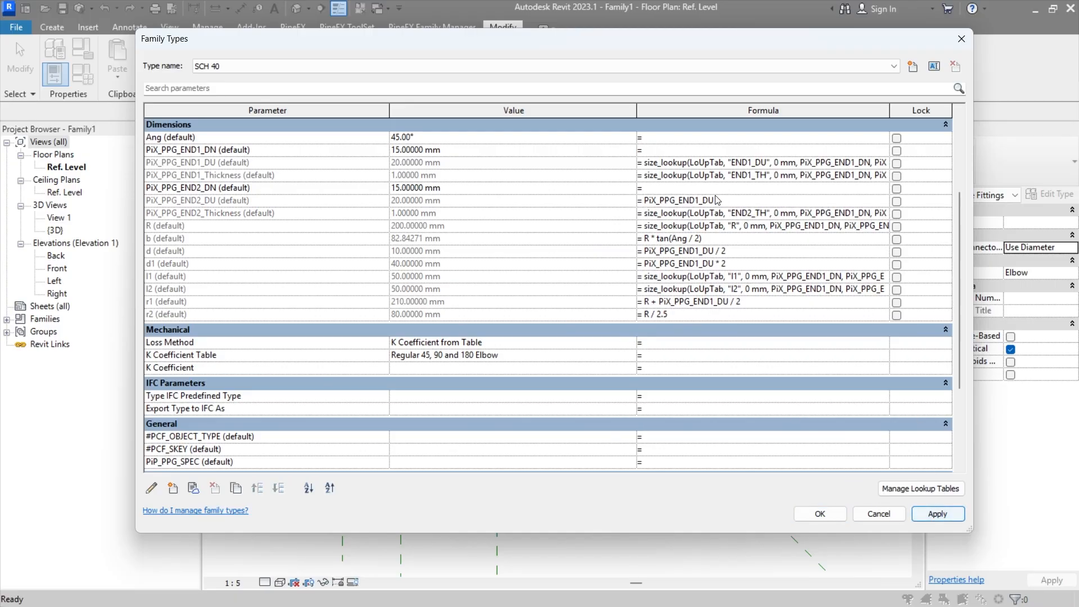
Step: Review the family's text, dimension and data parameters and their formulas
scroll(749, 264, down, 5)
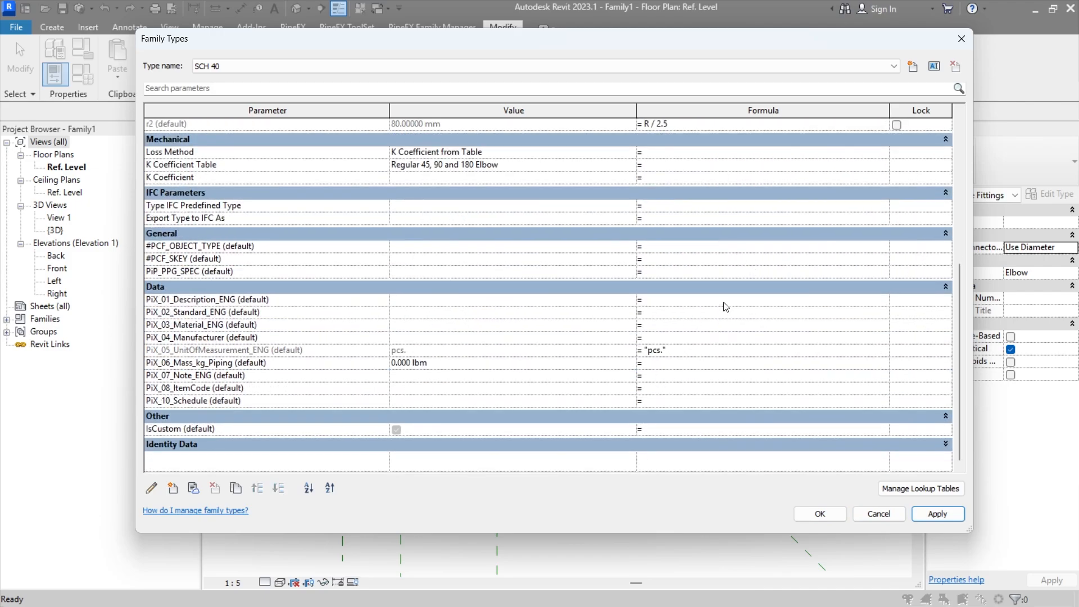
scroll(721, 306, up, 4)
scroll(721, 306, up, 2)
scroll(721, 307, up, 4)
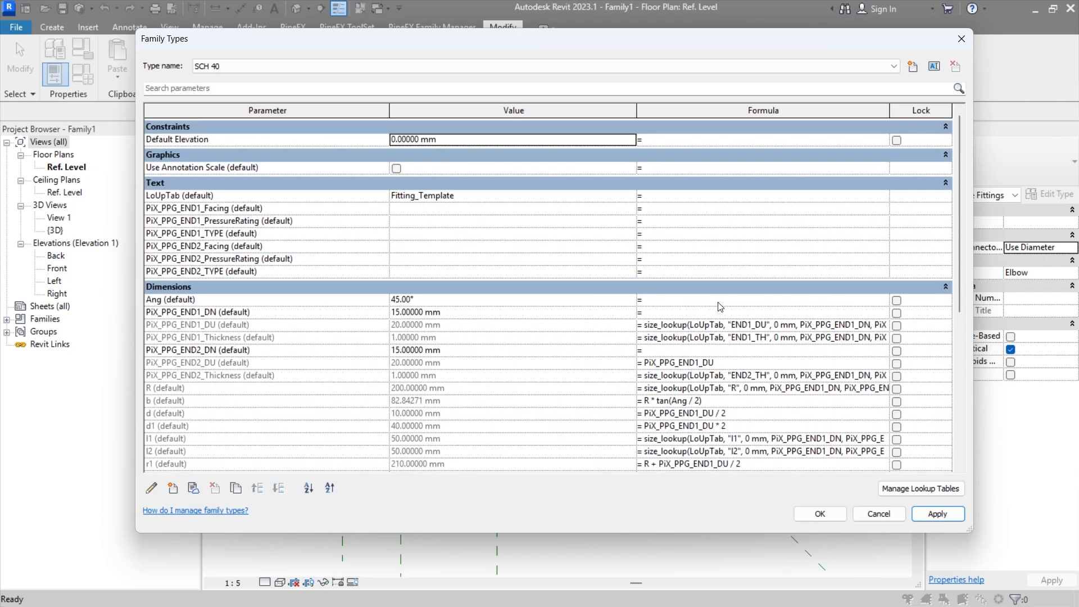
scroll(706, 250, down, 7)
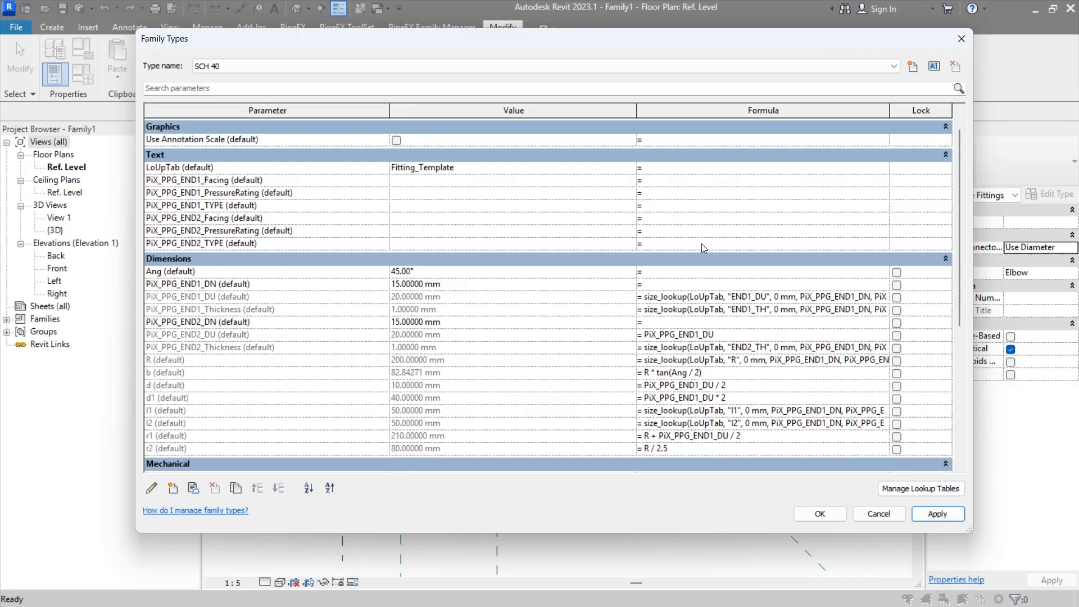
scroll(710, 258, up, 4)
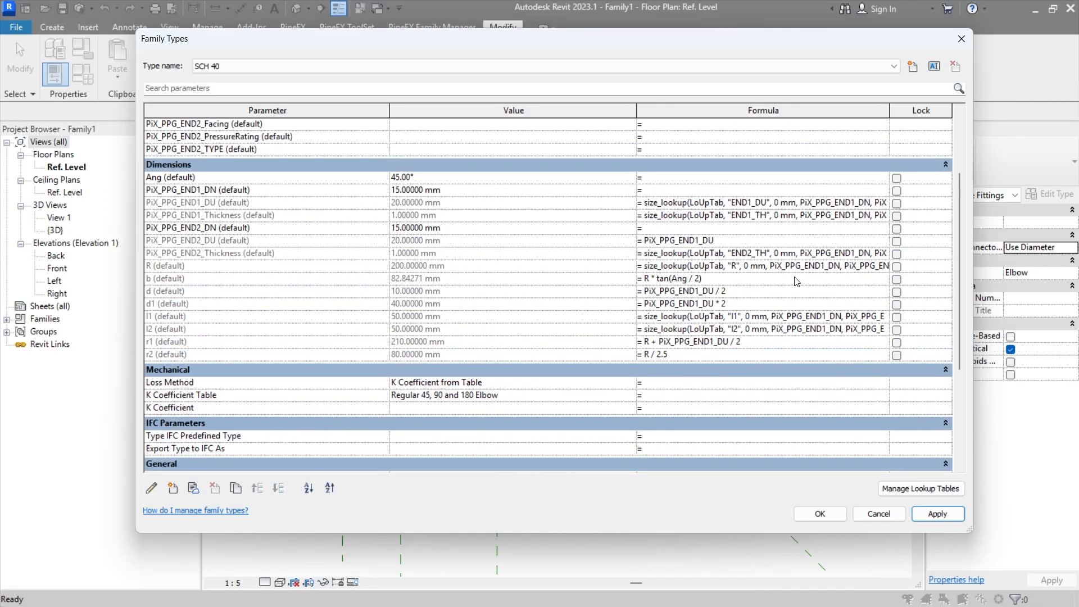
scroll(702, 260, down, 6)
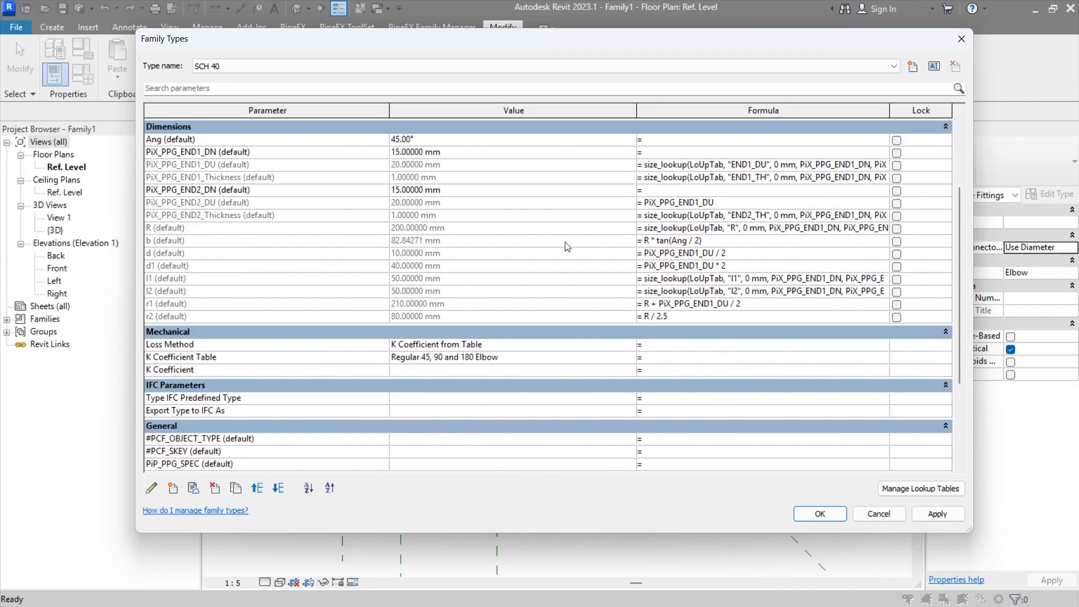
scroll(554, 251, up, 2)
scroll(567, 256, up, 4)
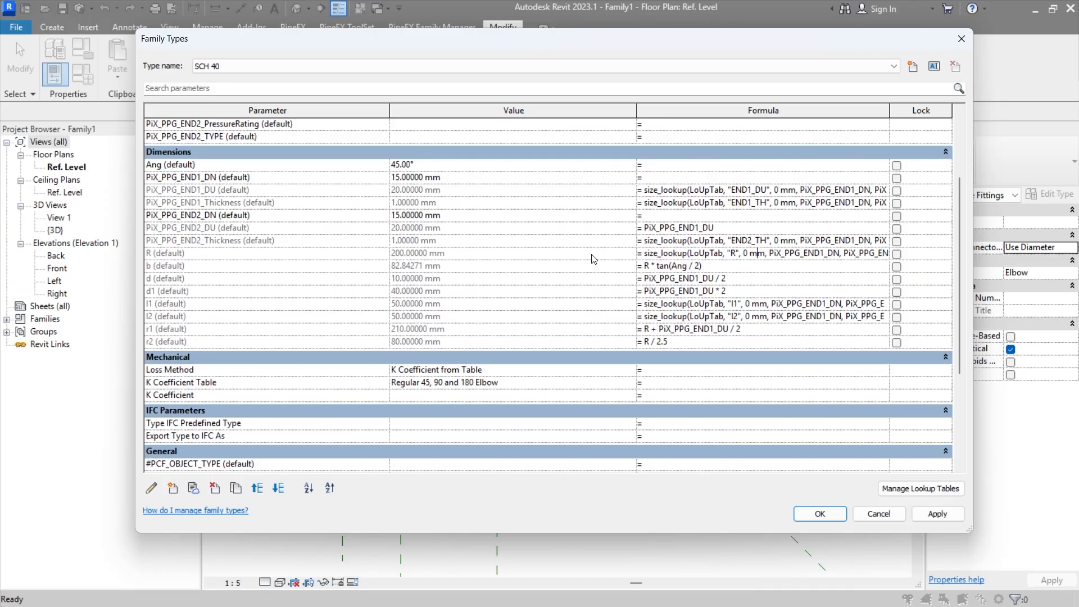
Step: Copy the PiX_PPG_END1_DU lookup formula to PiX_01_Description_ENG and change its lookup column to NAME_LNG1
click(748, 193)
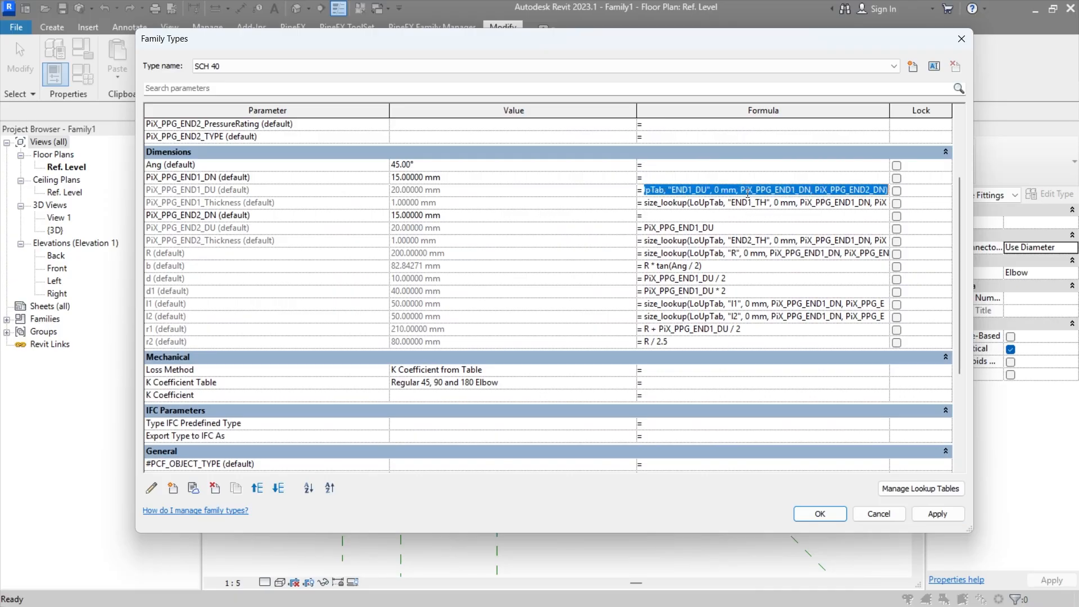
click(719, 216)
scroll(708, 253, down, 6)
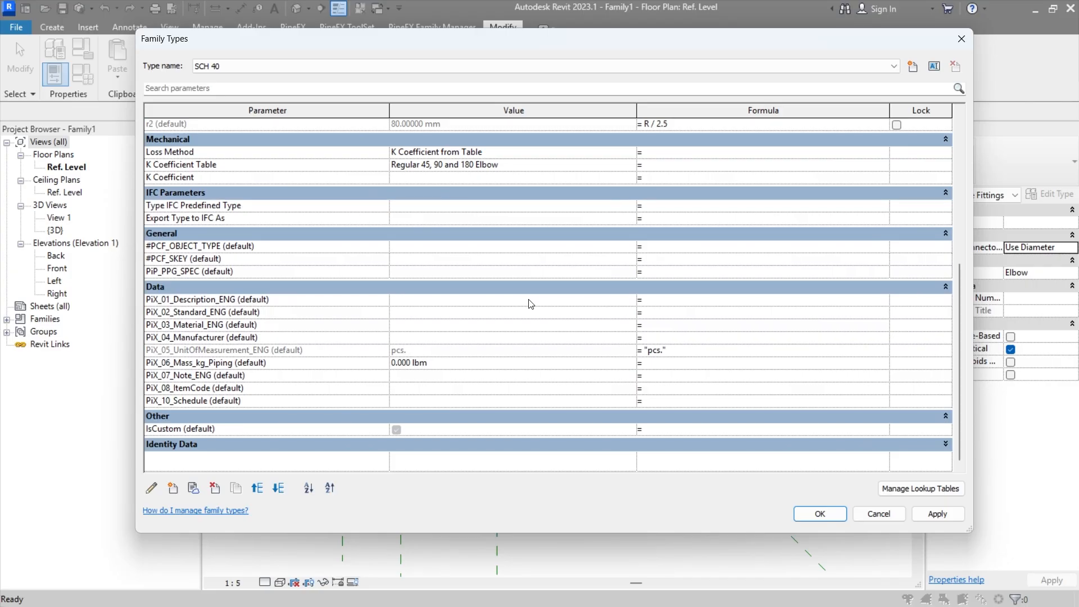
click(690, 300)
key(ctrl+v)
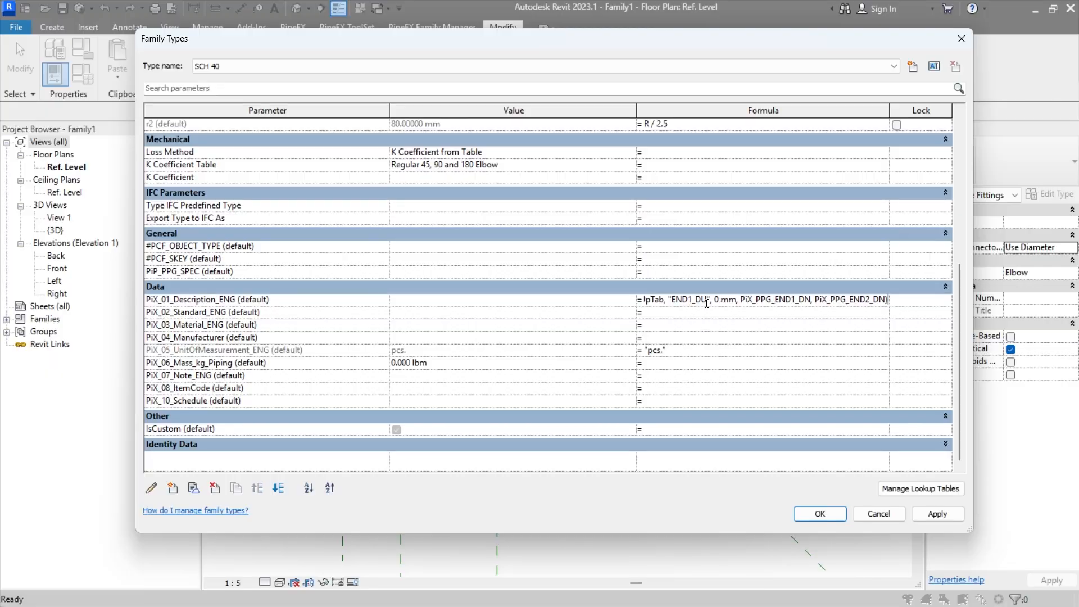
key(Return)
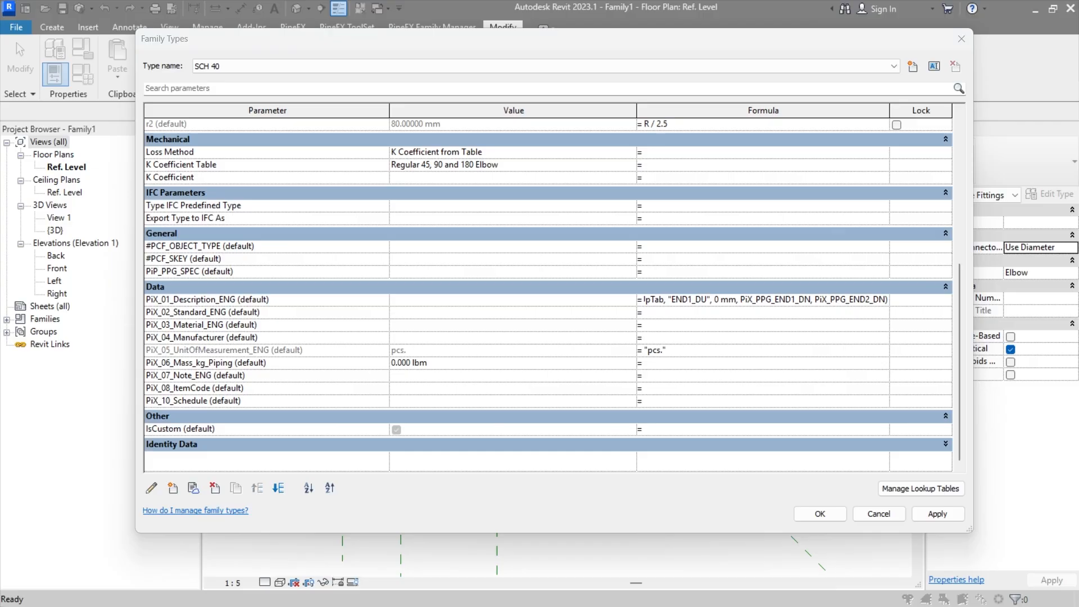
click(697, 299)
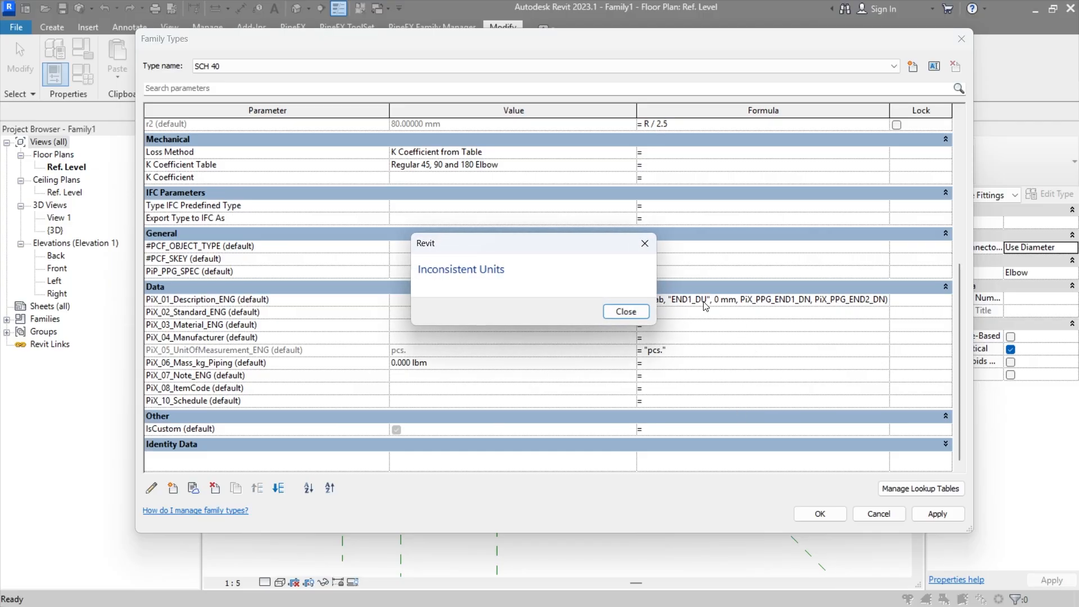
key(Return)
drag(709, 300, 732, 303)
key(ctrl+v)
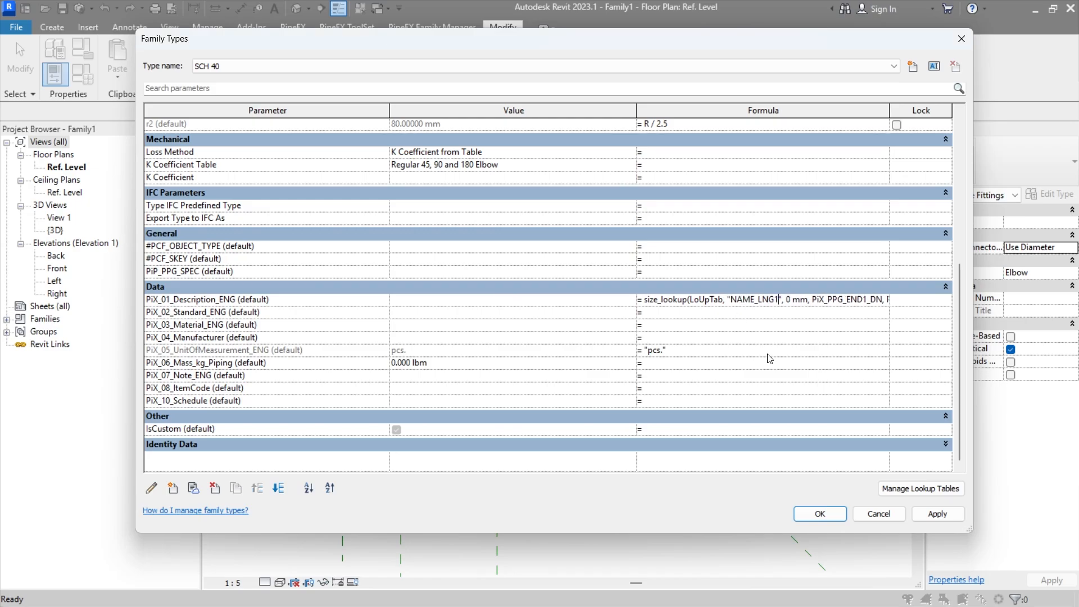
Step: Replace the 0 mm default in the PiX_01_Description_ENG lookup formula with the text "error" and accept the formula
click(776, 315)
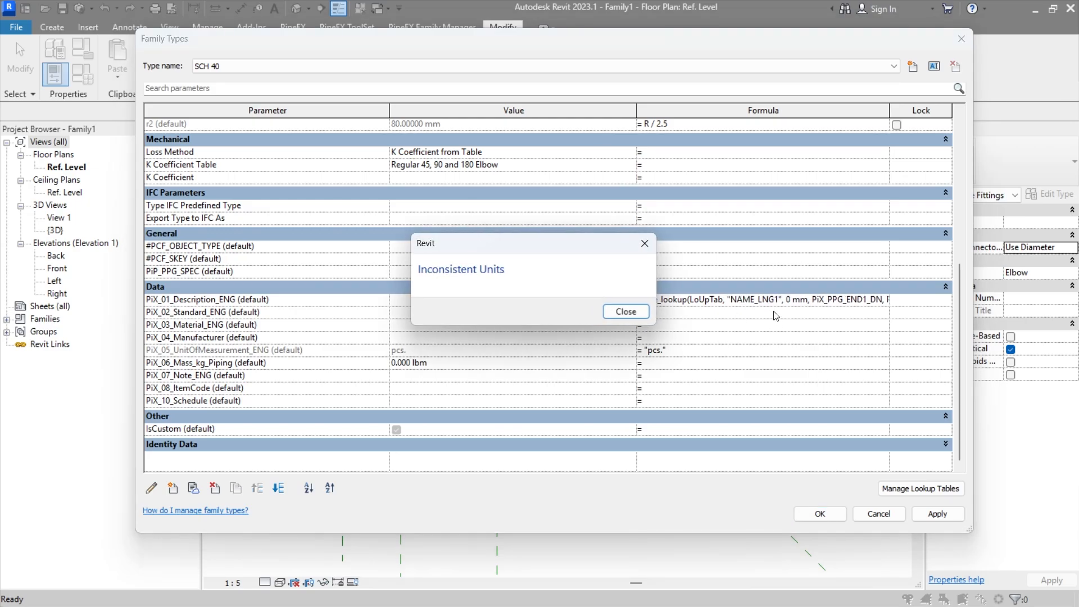
click(635, 315)
drag(786, 299, 807, 299)
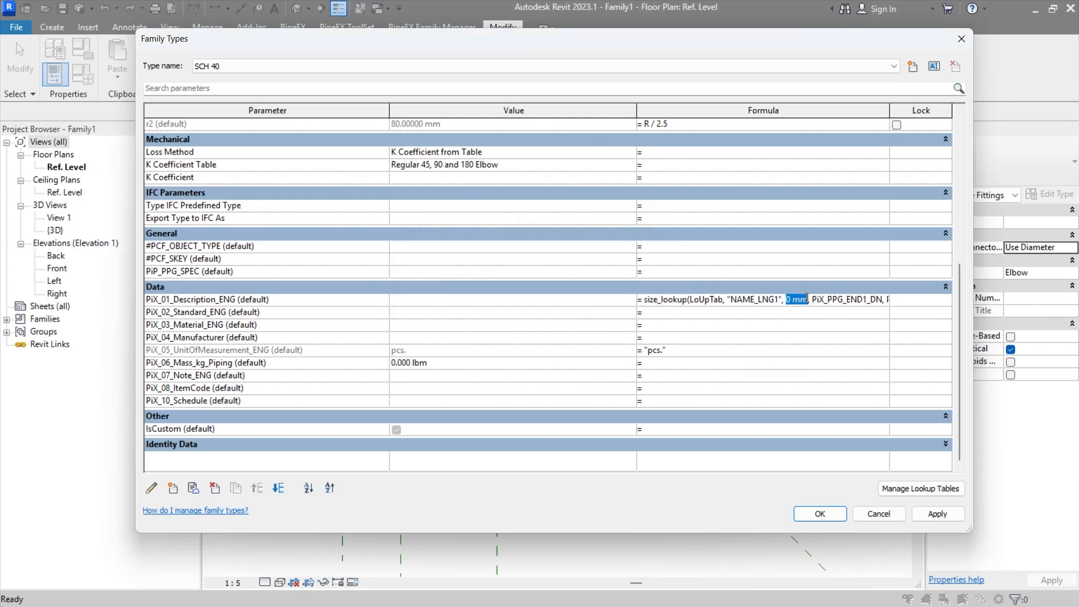
text("")
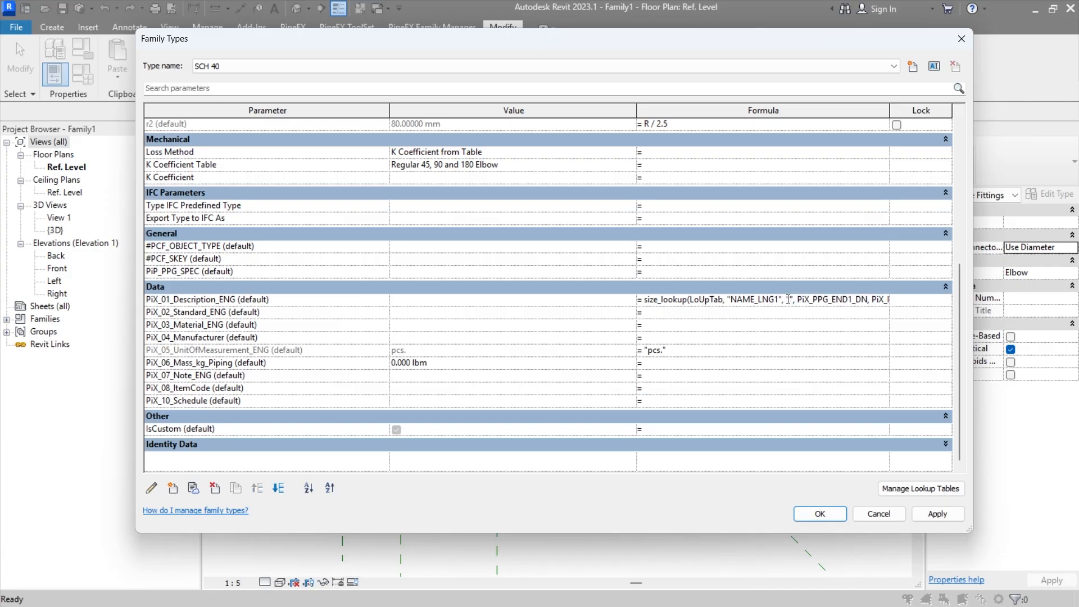
click(790, 298)
text(error)
key(Return)
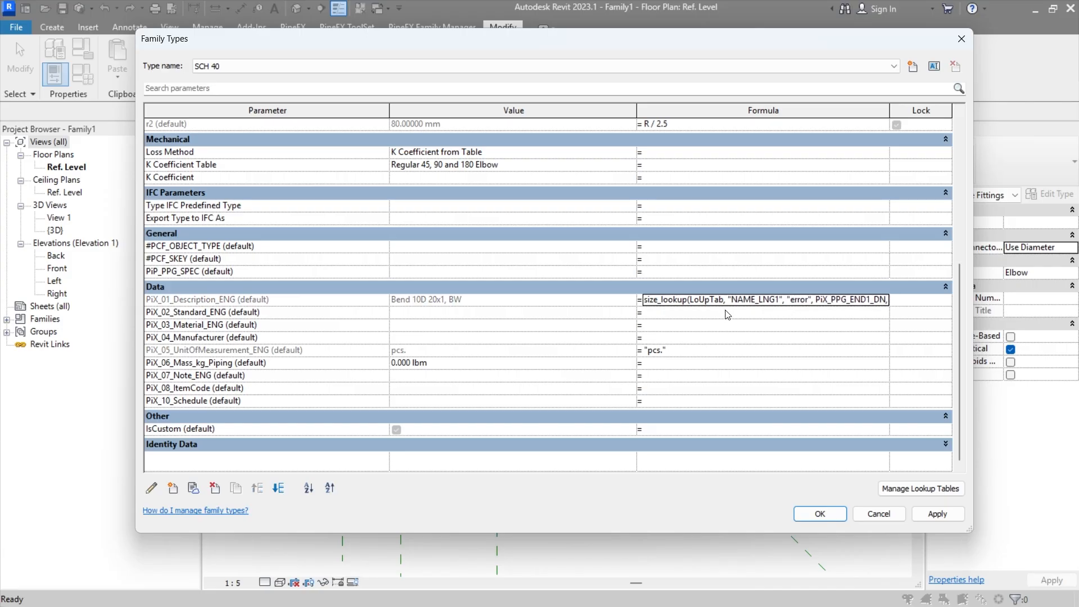
Step: Copy the PiX_01_Description_ENG lookup formula to PiX_02_Standard_ENG and change its lookup column to STANDARD_LNG1
click(736, 304)
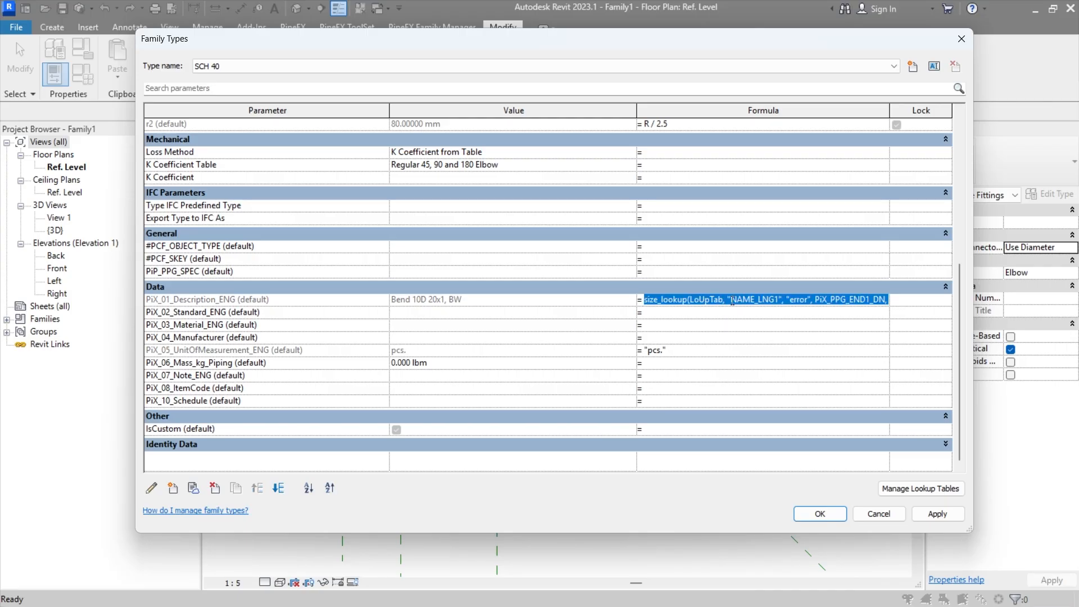
key(ctrl+c)
click(667, 313)
key(ctrl+v)
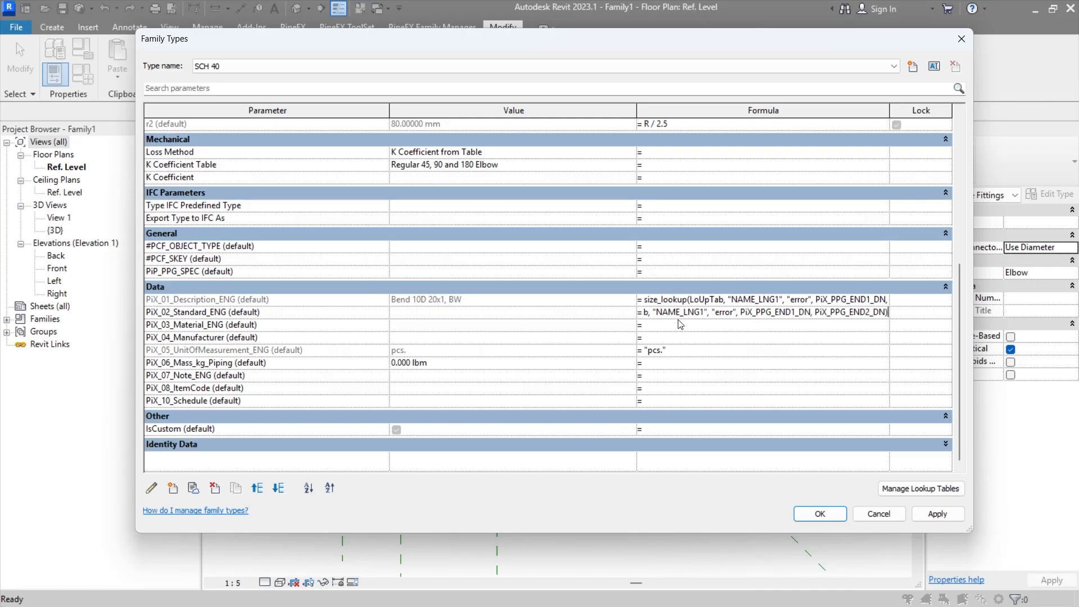
key(alt+Tab)
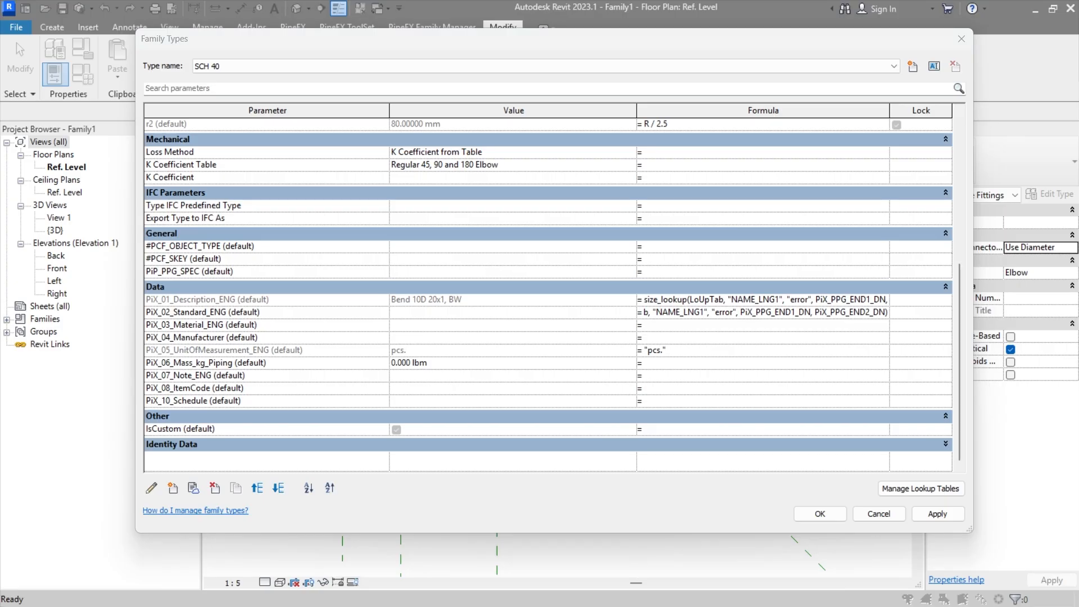
click(730, 314)
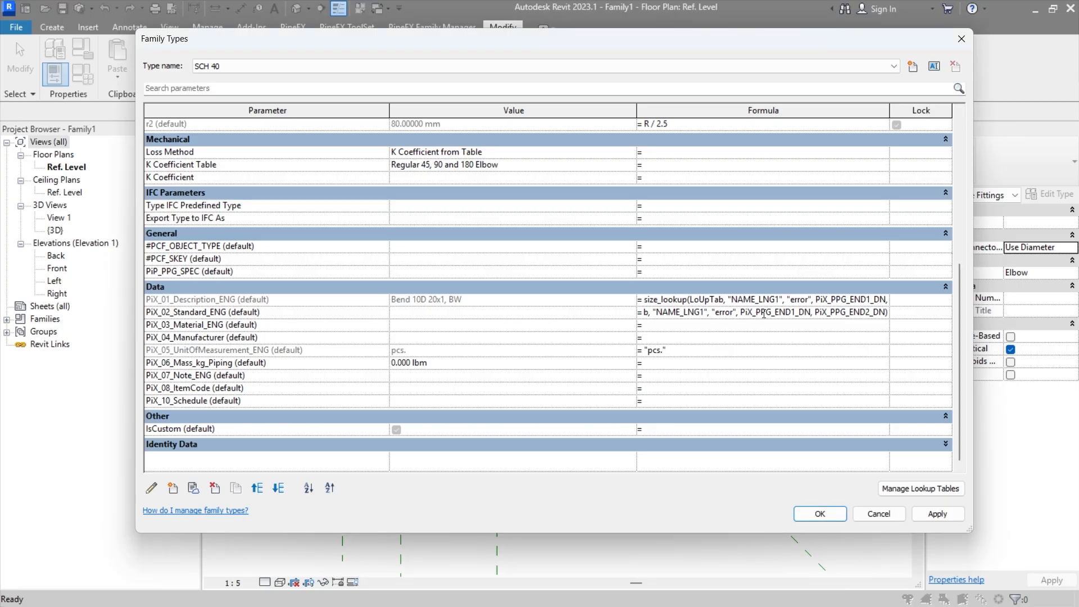
drag(762, 314, 618, 313)
click(739, 313)
drag(731, 312, 775, 313)
key(ctrl+v)
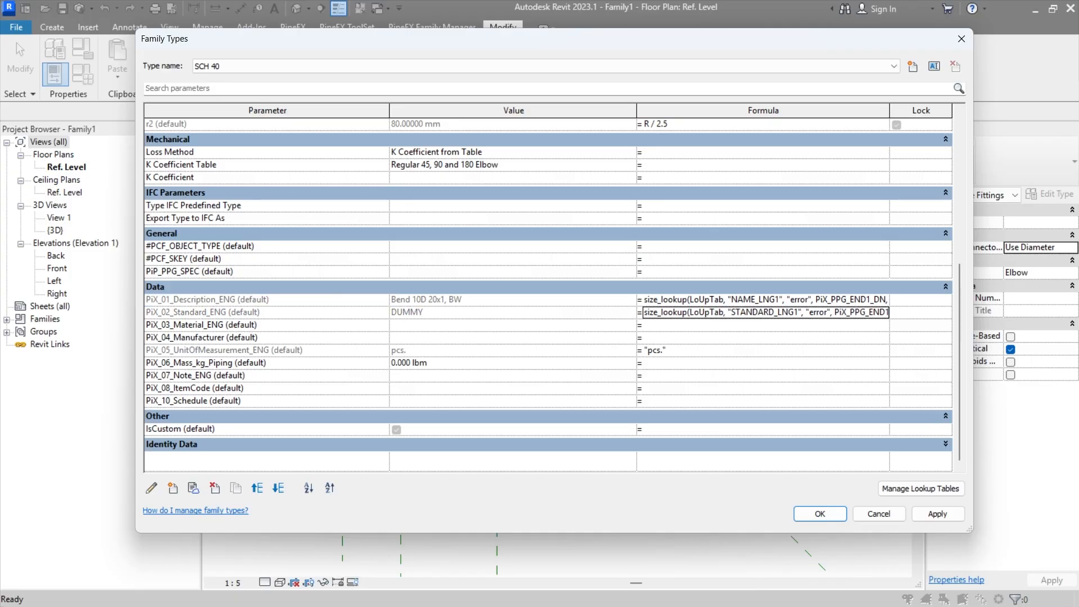
Step: Copy the PiX_02_Standard_ENG lookup formula to PiX_03_Material_ENG and change its lookup column to MATERIAL_LNG1
click(696, 312)
key(ctrl+a)
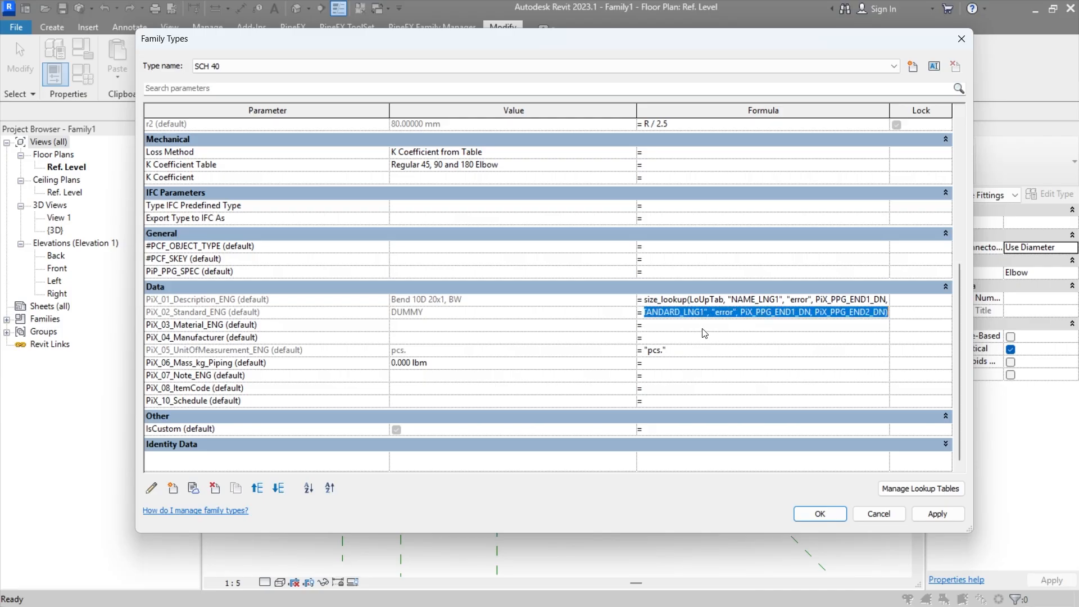
click(697, 323)
key(ctrl+v)
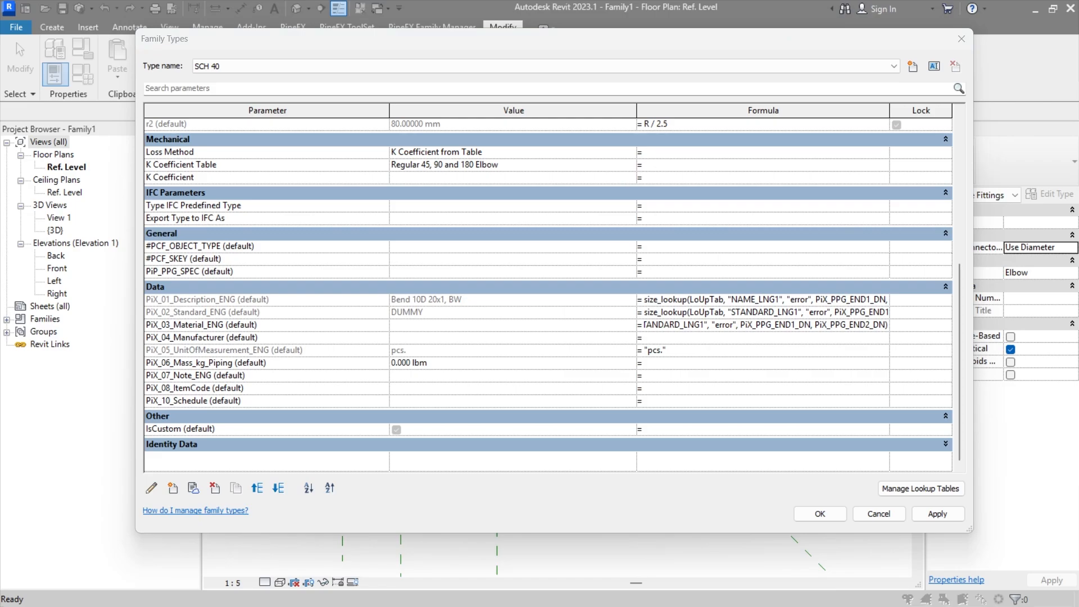
click(718, 325)
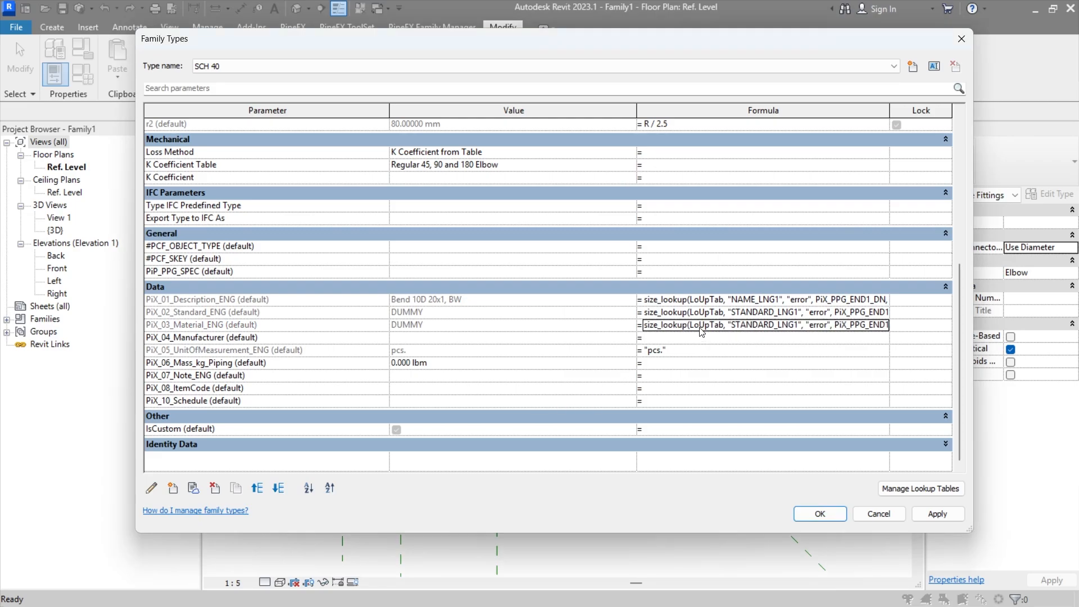
drag(731, 326, 794, 326)
key(ctrl+v)
key(Return)
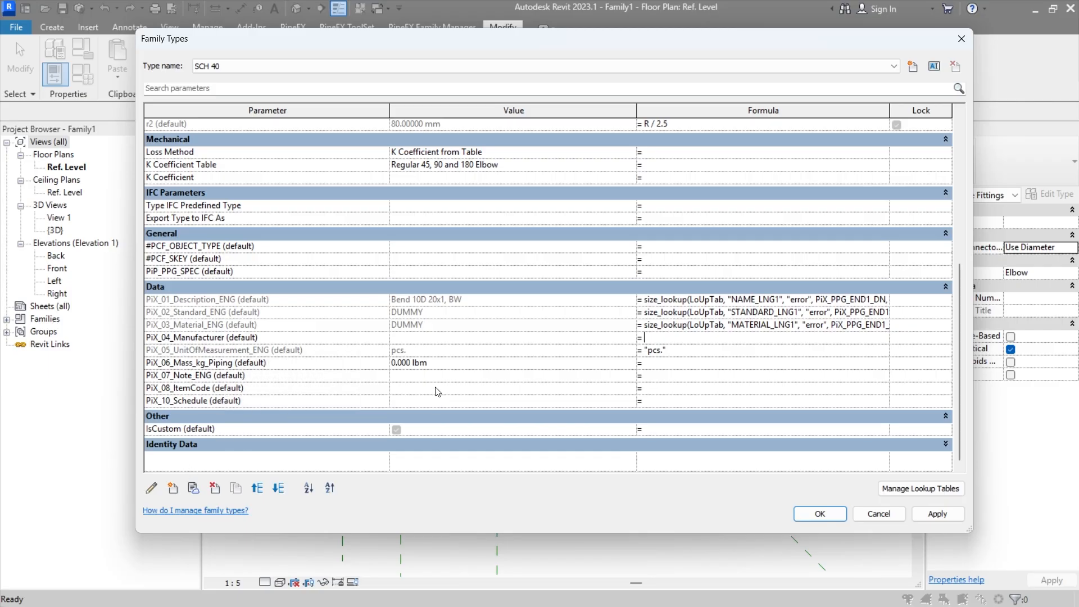
Step: Copy the PiX_03_Material_ENG lookup formula to PiP_PPG_SPEC and change its lookup column to PIPESPEC
click(745, 325)
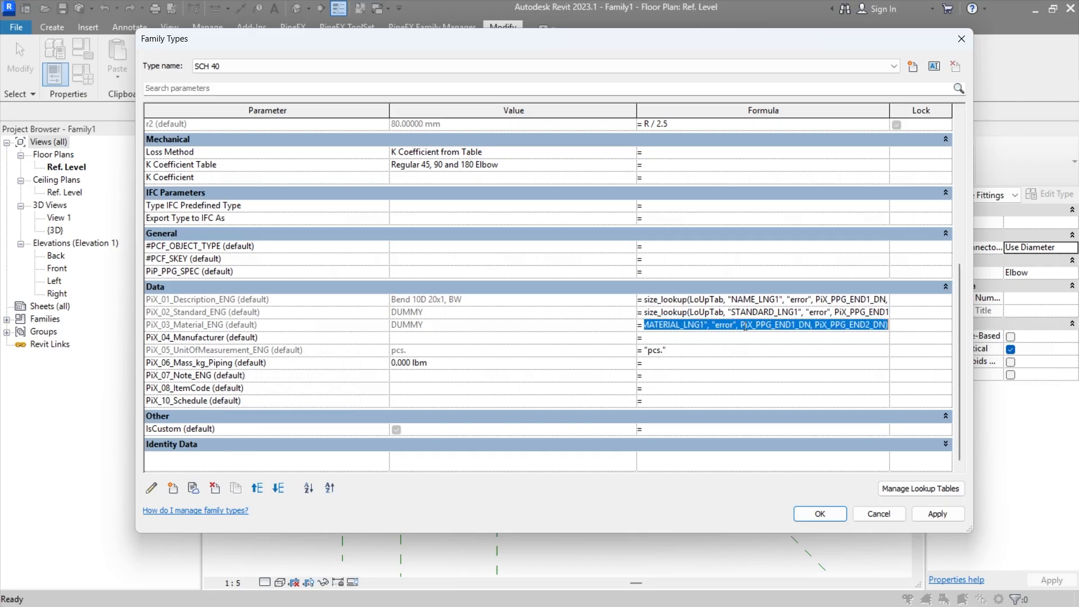
key(ctrl+c)
click(666, 274)
key(ctrl+v)
key(Return)
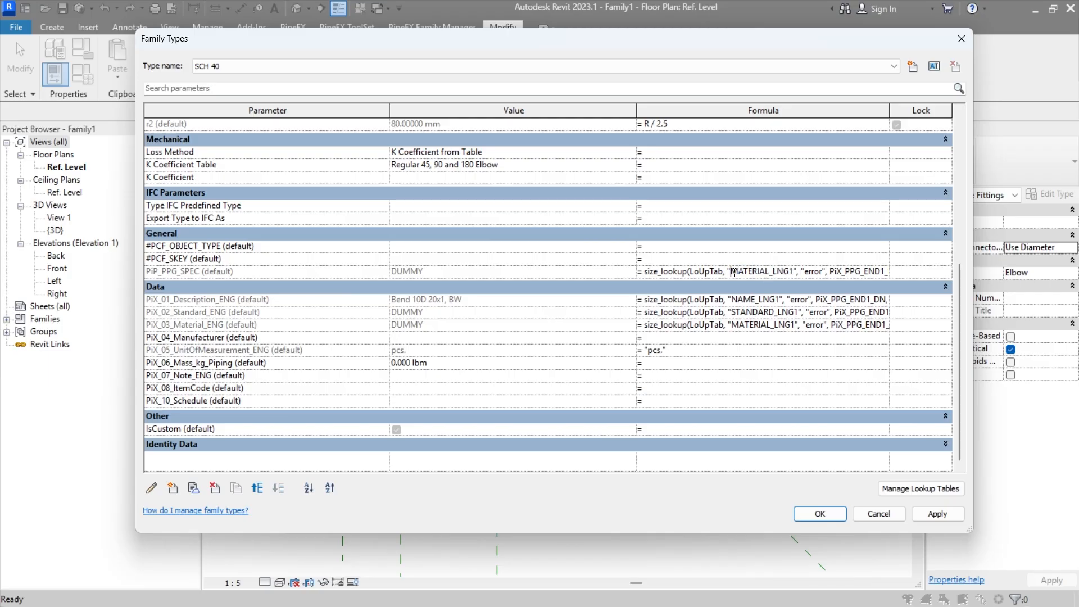
drag(730, 272, 794, 272)
text(PIPESPEC)
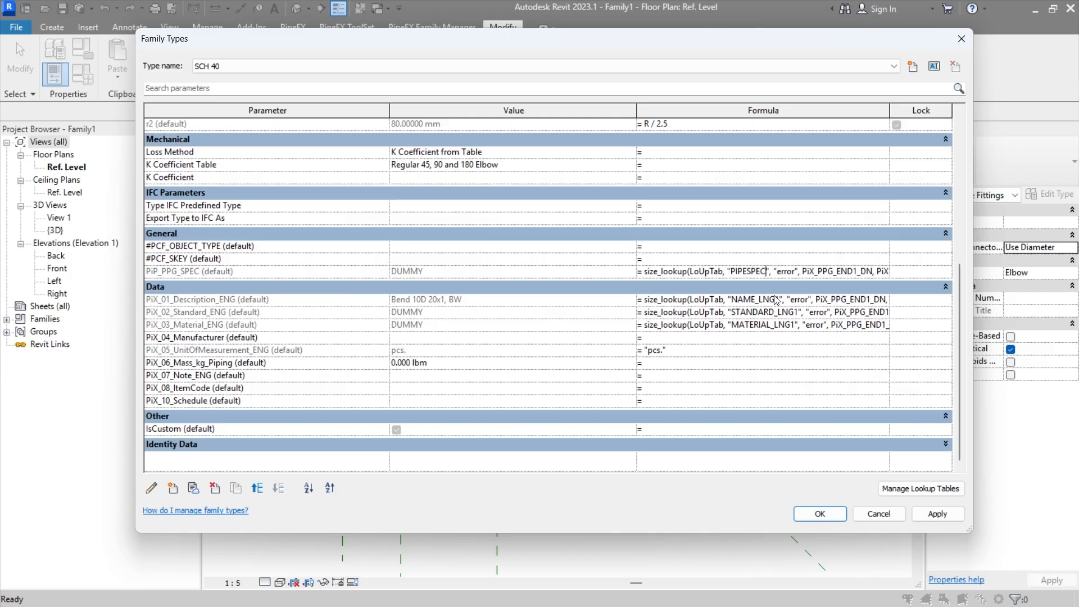
click(714, 259)
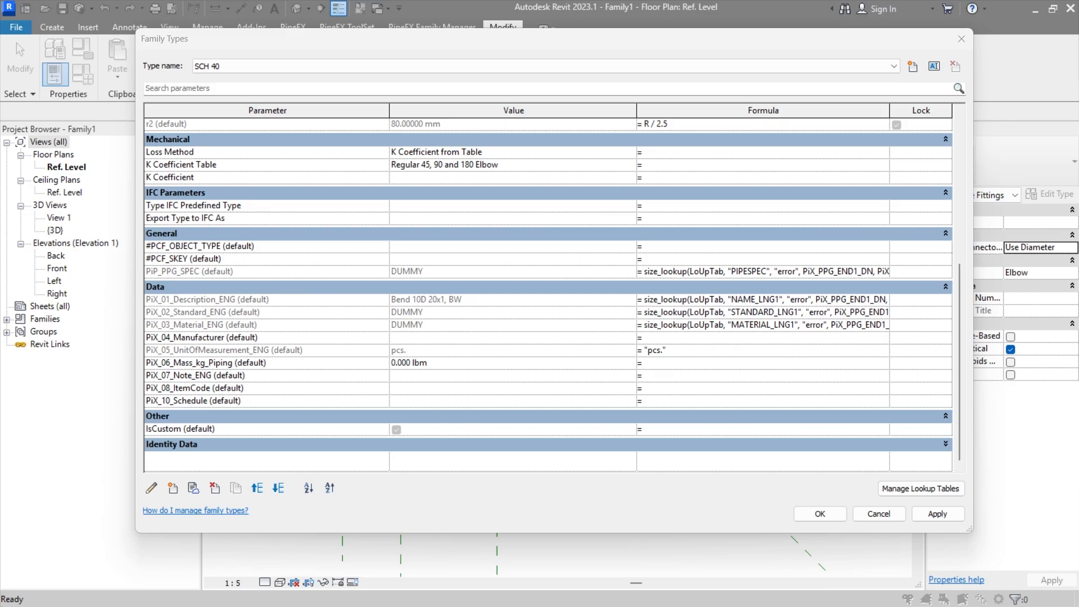
Step: Copy the PiP_PPG_SPEC lookup formula to both #PCF_SKEY and #PCF_OBJECT_TYPE
click(773, 271)
key(ctrl+a)
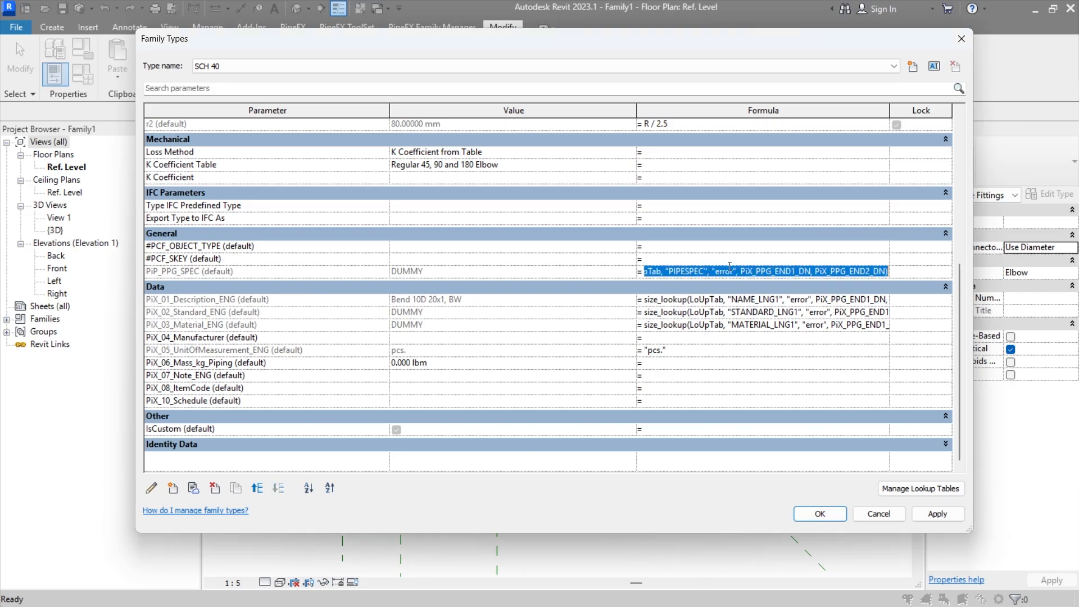
key(ctrl+c)
click(726, 259)
key(ctrl+v)
click(721, 247)
key(ctrl+v)
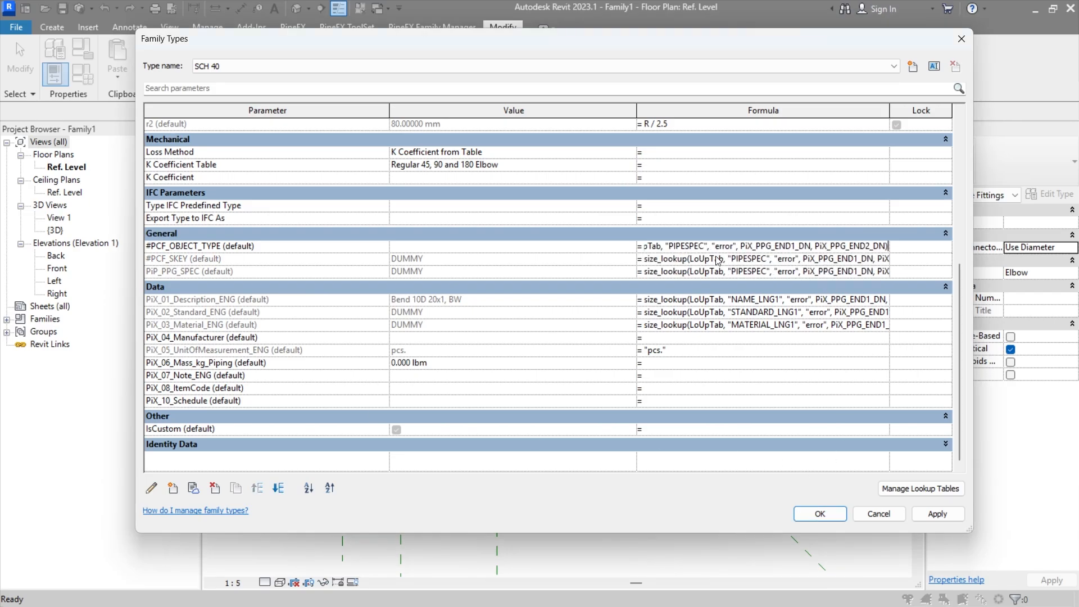
click(714, 259)
Step: Change the lookup column in the #PCF_OBJECT_TYPE formula to PCF-OBJTYPE
key(alt+Tab)
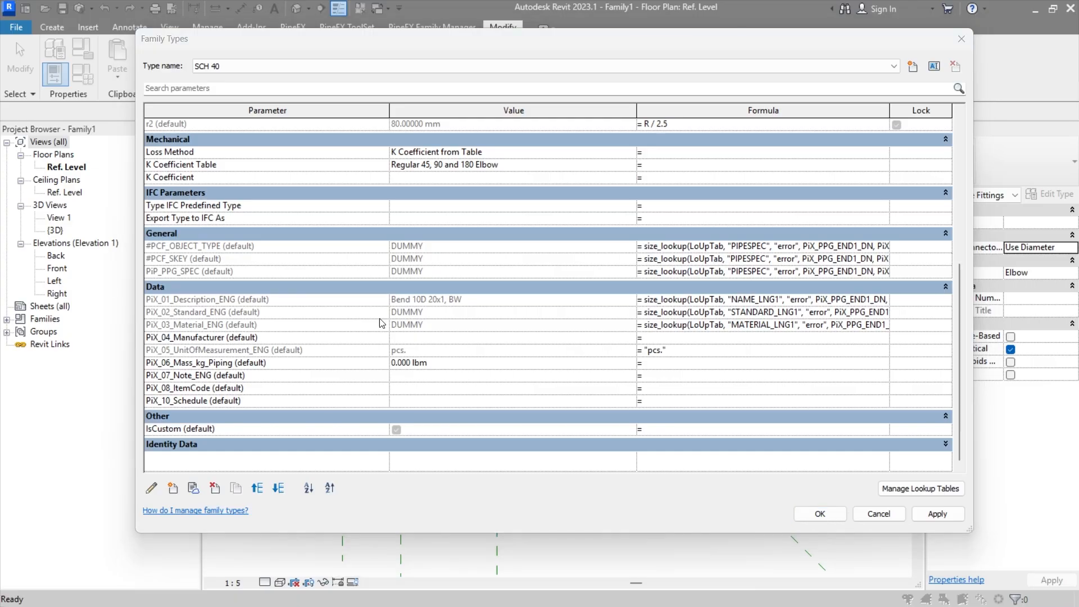
click(739, 259)
double_click(738, 259)
click(738, 259)
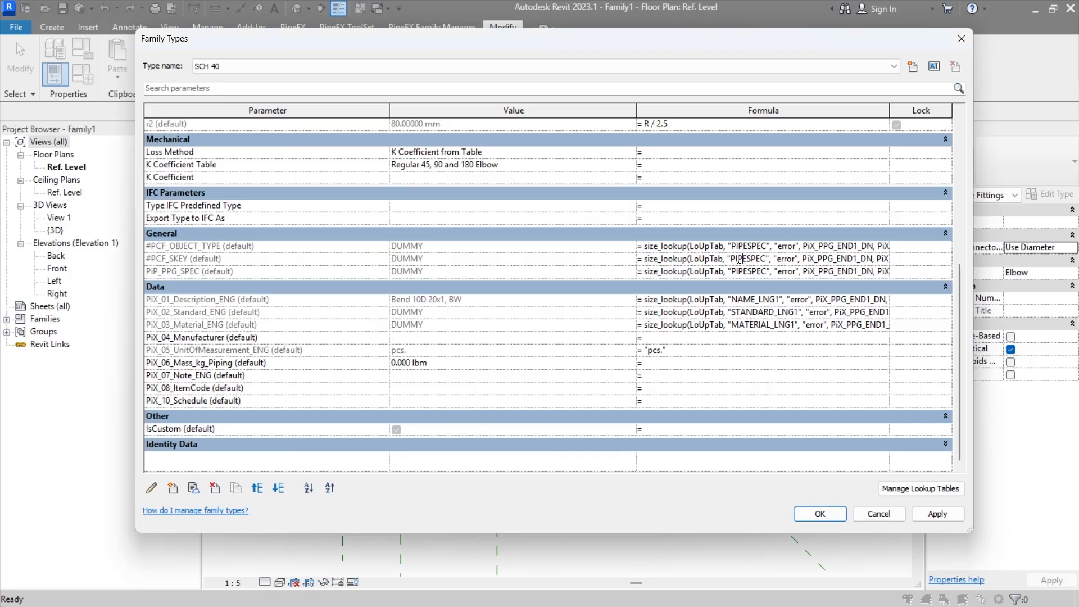
drag(736, 259, 756, 259)
click(746, 247)
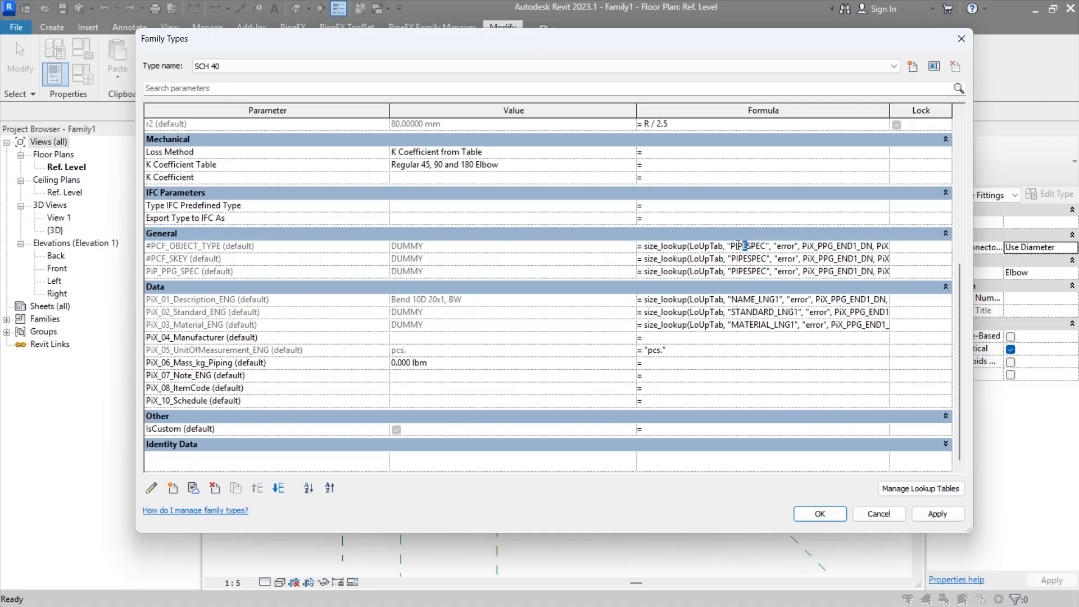
drag(731, 246, 767, 247)
key(ctrl+v)
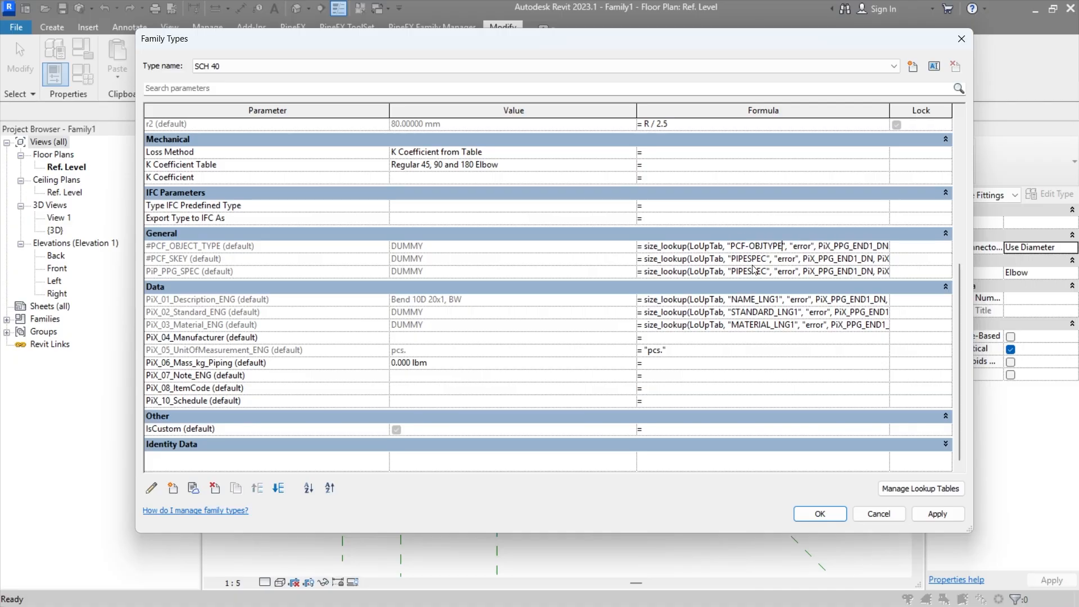
Step: Change the lookup column in the #PCF_SKEY formula to PCF-SKEY and accept the formula
click(745, 259)
key(alt+Tab)
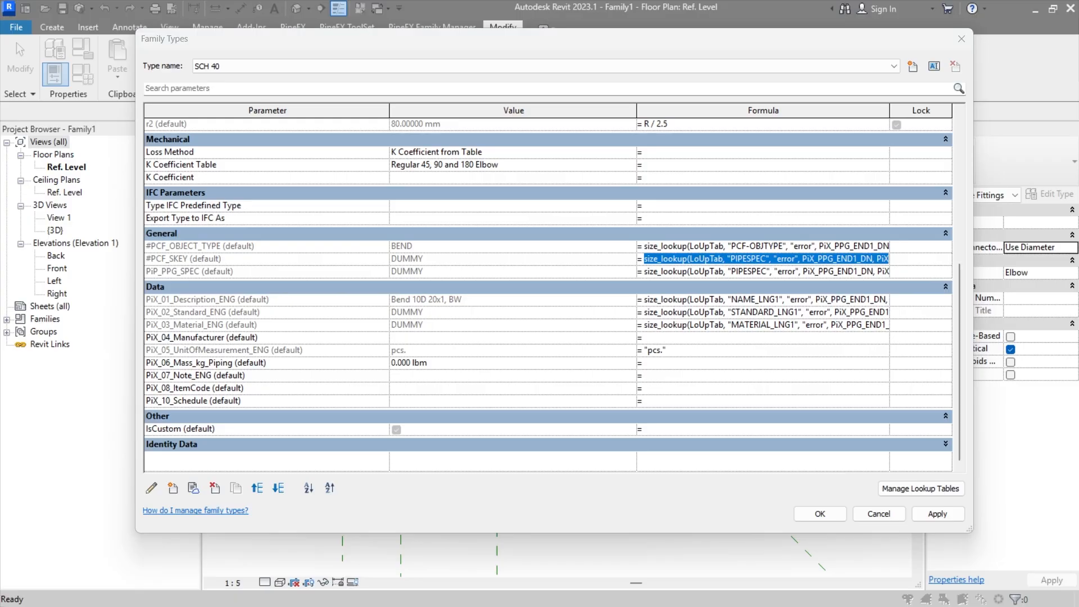
click(742, 259)
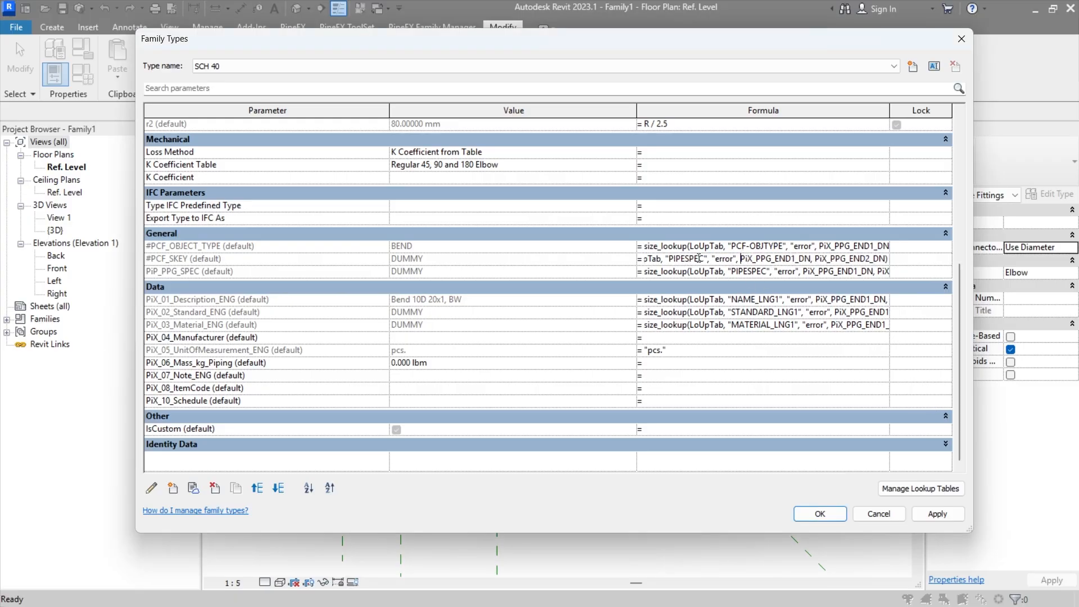
drag(705, 258, 669, 259)
key(ctrl+v)
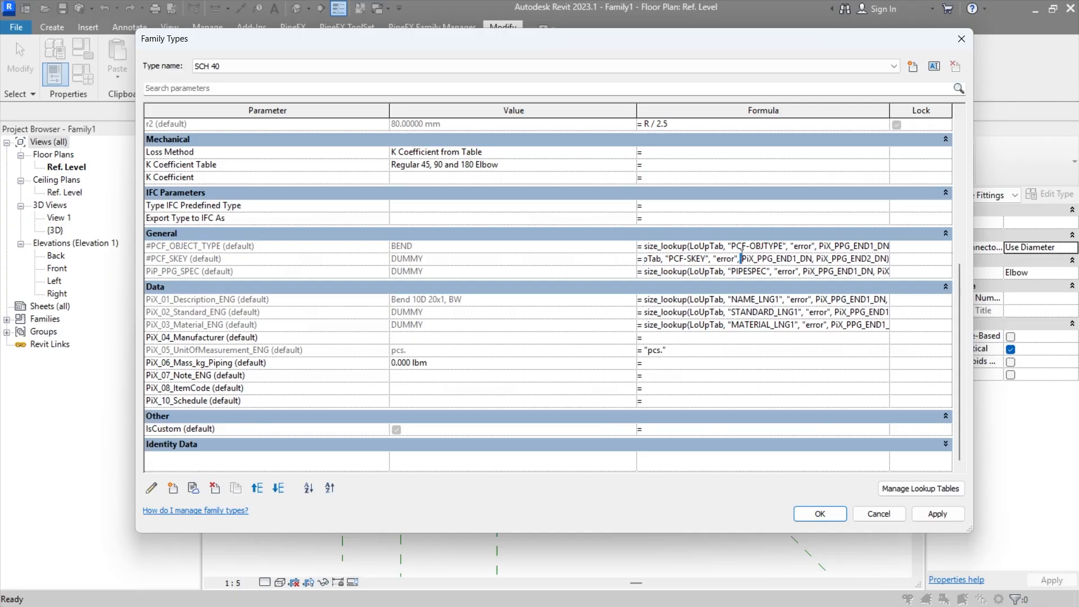
key(Return)
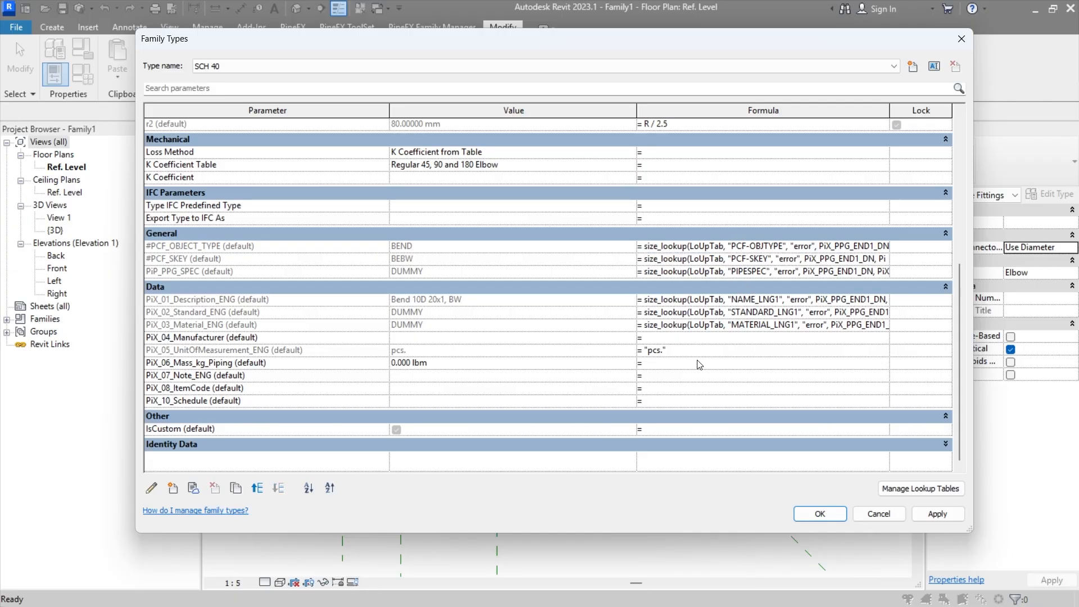
Step: Review the family's parameter list from the text group to the data group for parameters that still lack formulas
scroll(638, 348, up, 2)
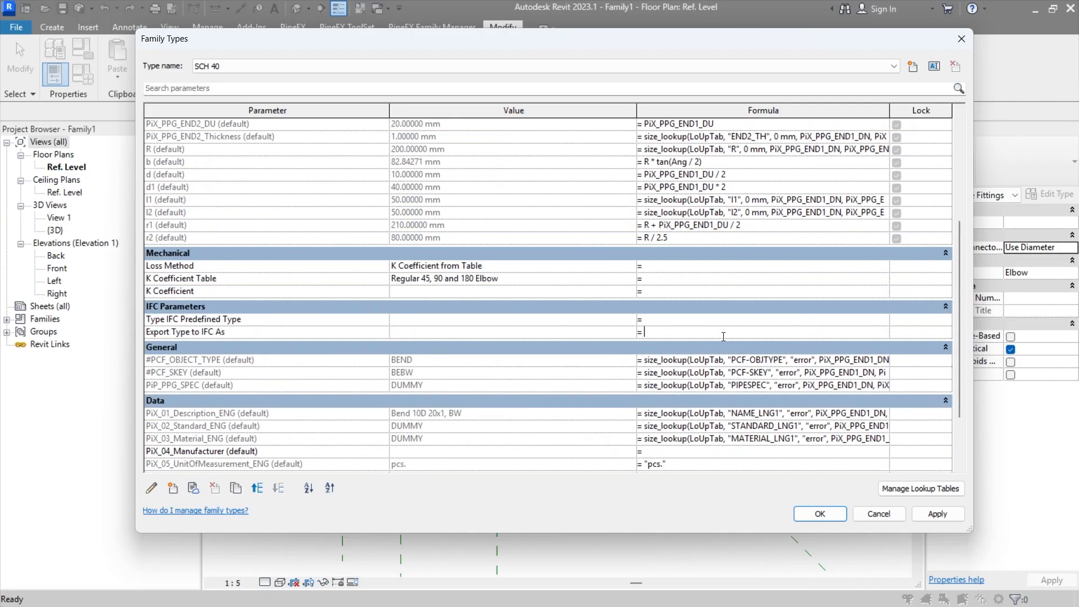
scroll(723, 336, up, 4)
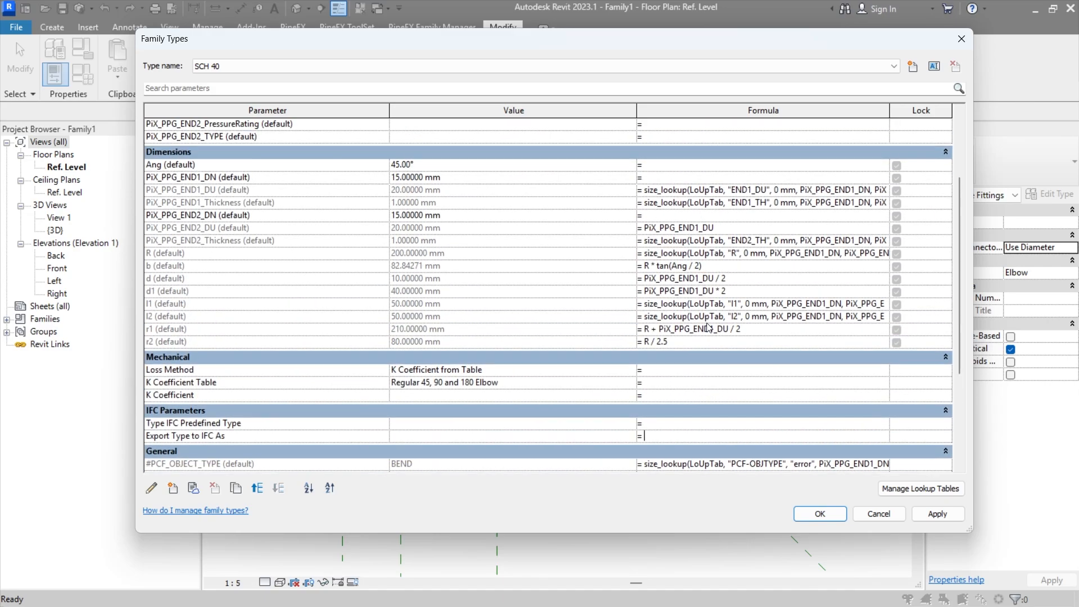
scroll(642, 323, up, 3)
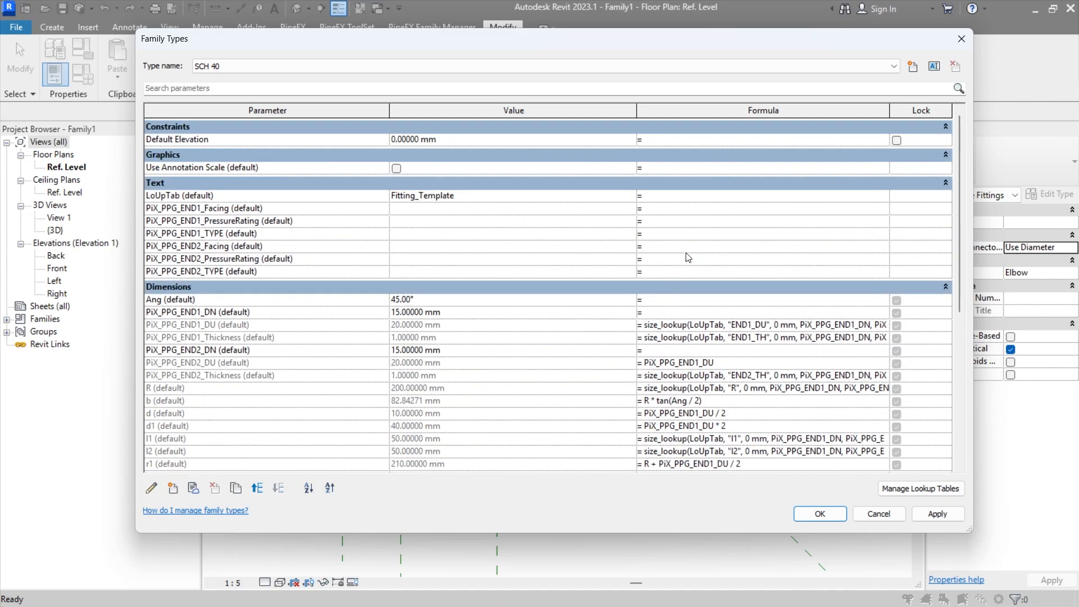
scroll(682, 248, down, 5)
scroll(682, 247, down, 3)
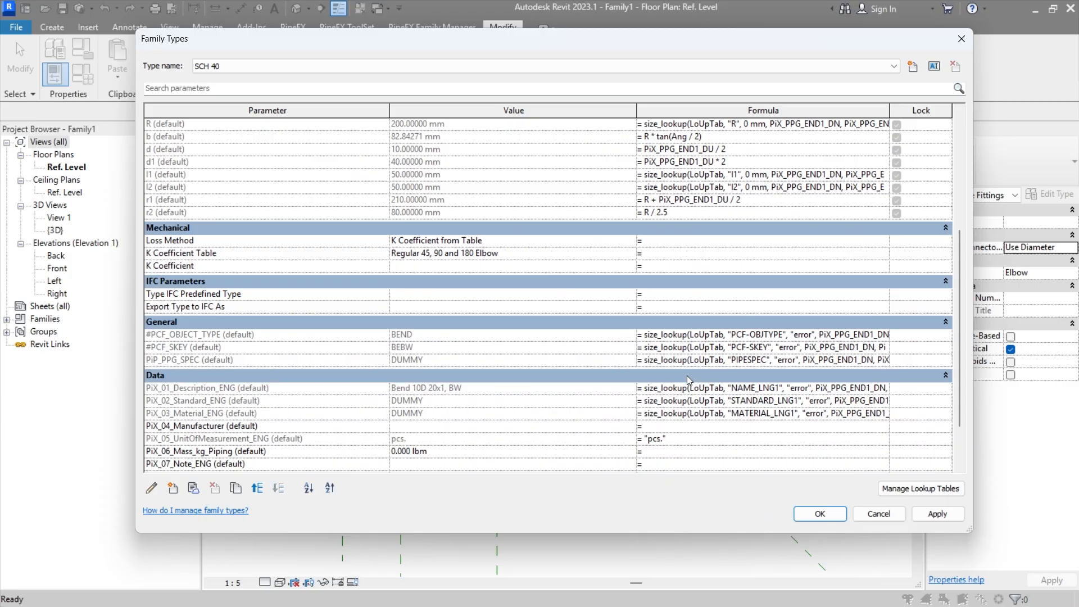
scroll(735, 260, up, 4)
scroll(734, 258, up, 3)
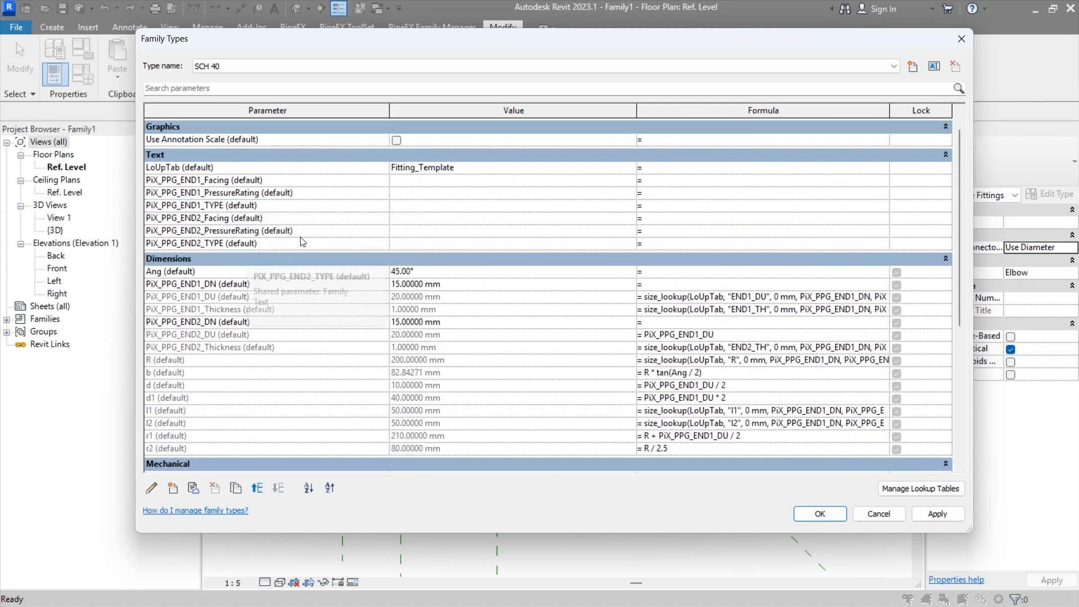
scroll(723, 201, down, 9)
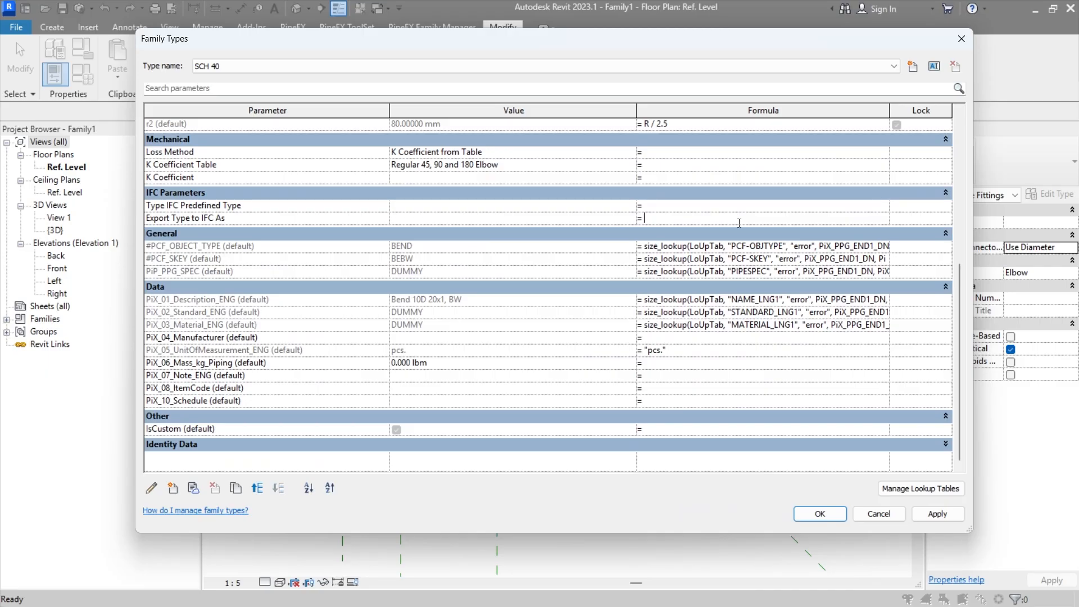
Step: Copy the PiX_03_Material_ENG lookup formula to PiX_PPG_END1_TYPE and PiX_PPG_END2_TYPE
click(780, 326)
key(ctrl+a)
key(ctrl+c)
scroll(737, 282, up, 9)
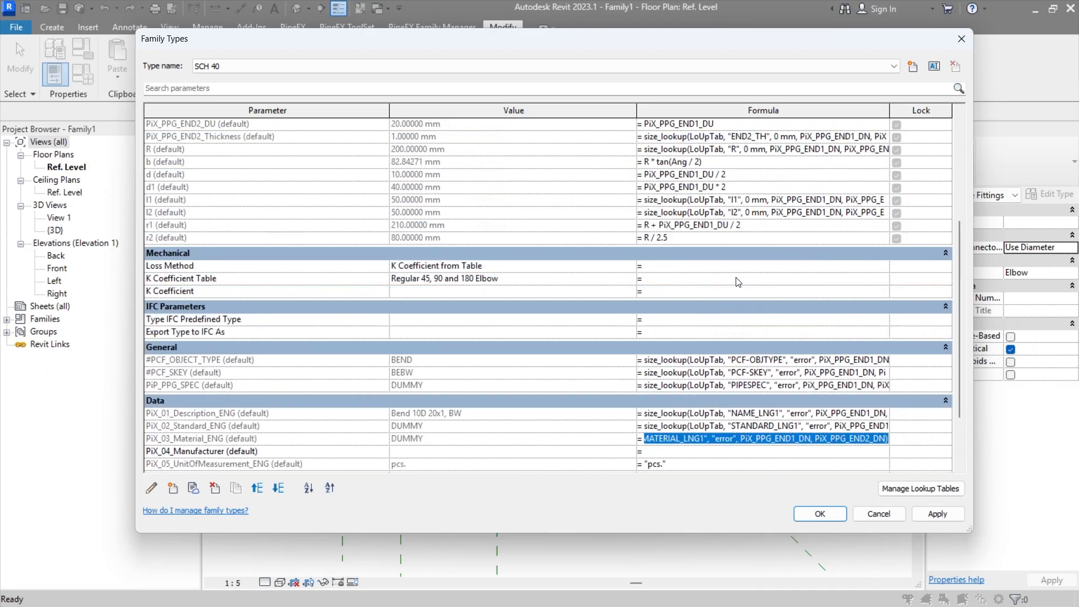
scroll(737, 282, up, 1)
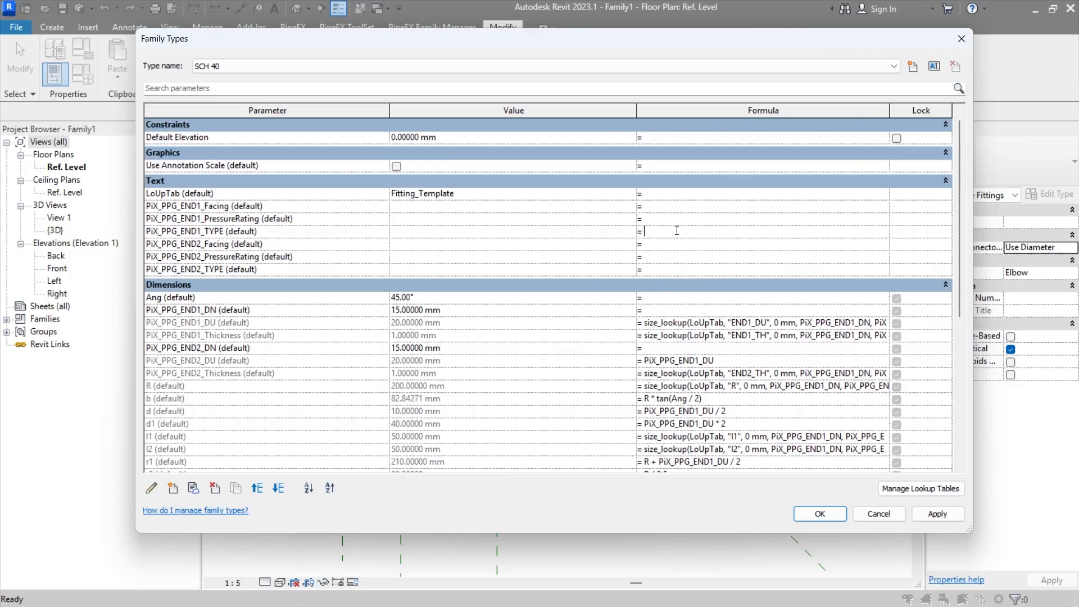
click(644, 231)
key(ctrl+v)
click(682, 269)
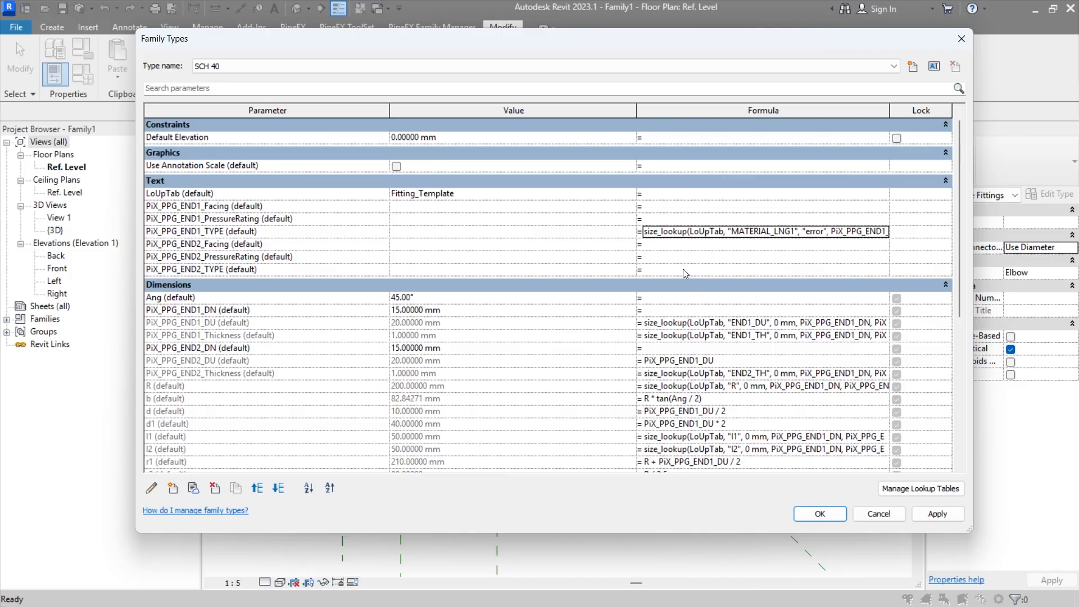
text(size_lookup(LoUpTab, "MATERIAL_LNG1", "error", PiX_PPG_END1_DN, PiX_PPG_END2_DN))
Step: Paste the same MATERIAL_LNG1 lookup formula into the PressureRating and Facing parameters of both END1 and END2
click(691, 255)
key(ctrl+v)
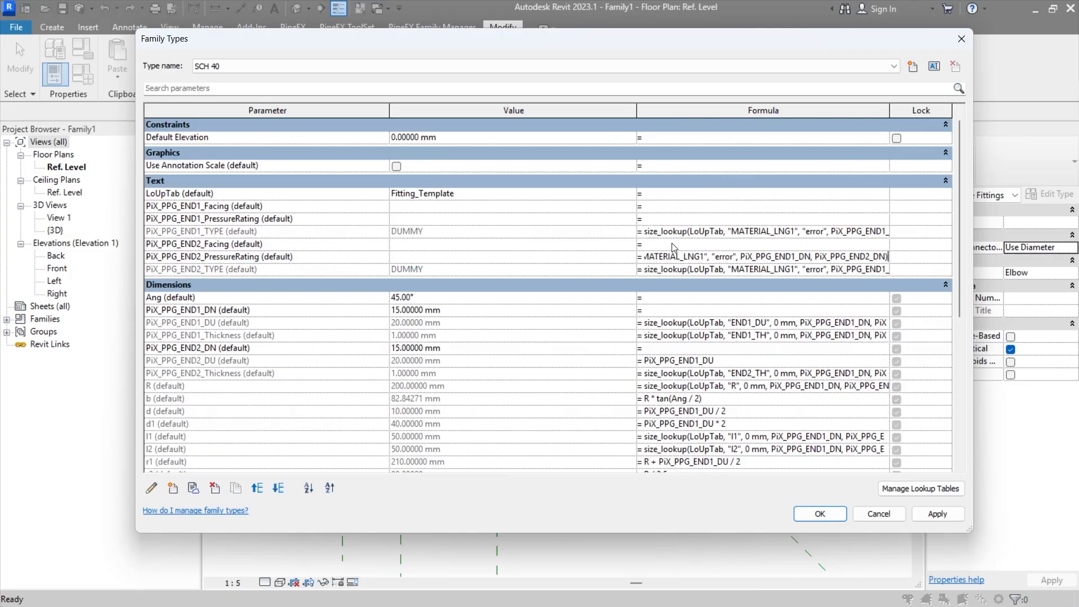
click(674, 244)
key(ctrl+v)
click(678, 218)
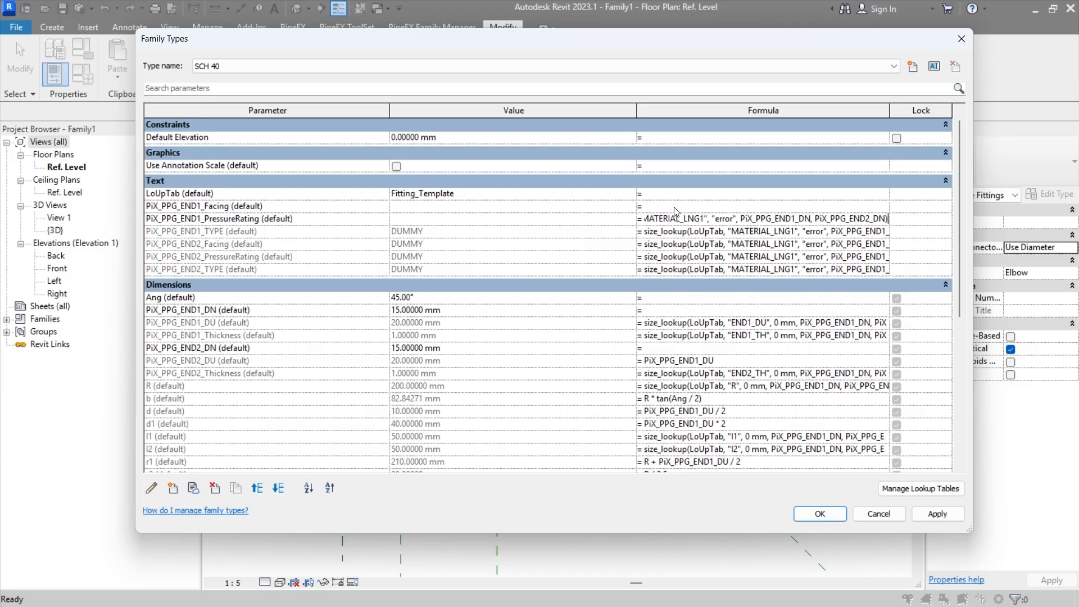
key(ctrl+v)
click(684, 205)
key(ctrl+v)
click(683, 198)
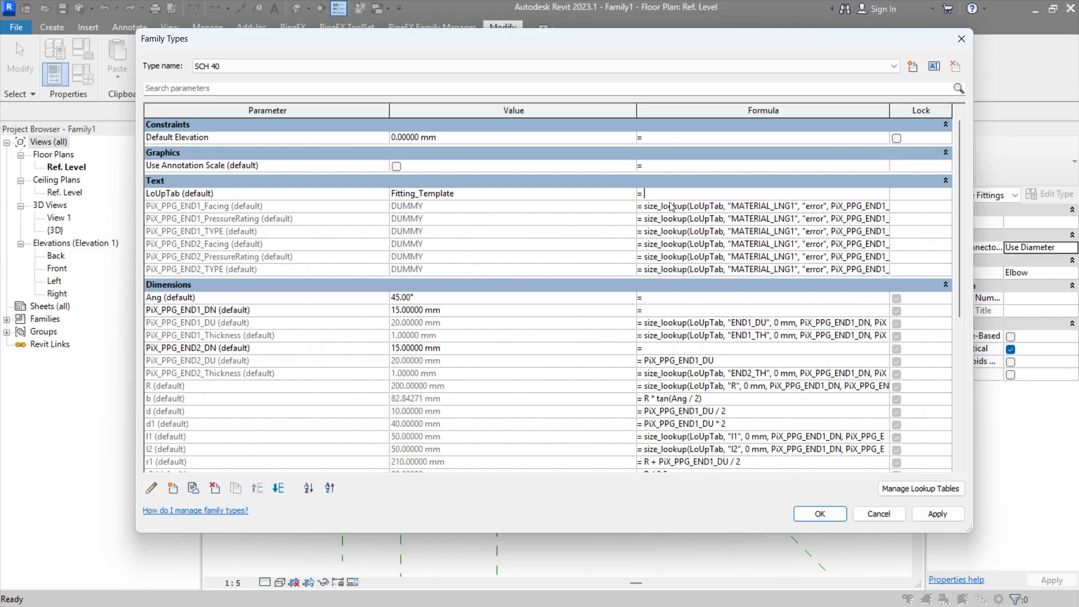
Step: Change the lookup column in the PiX_PPG_END2_TYPE formula to END2_TYPE
key(alt+Tab)
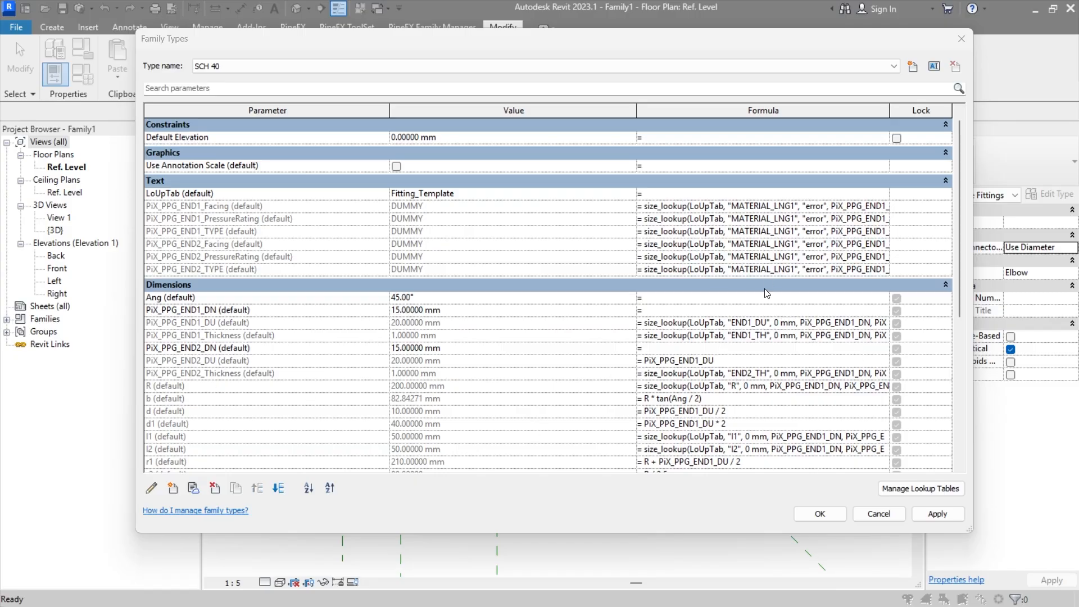
click(737, 270)
drag(730, 269, 790, 272)
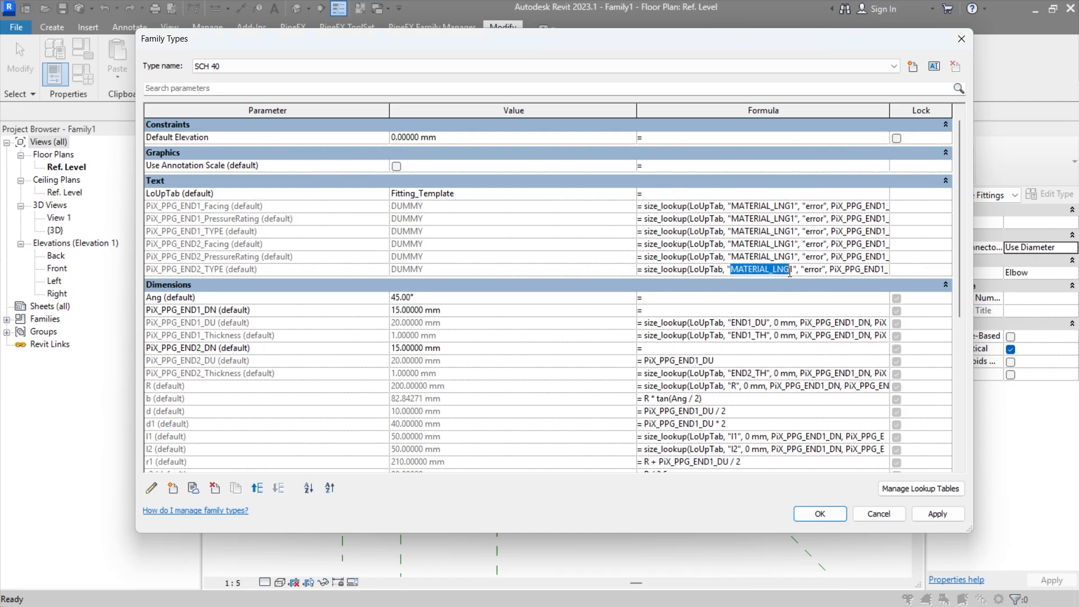
text(END1_TYPE)
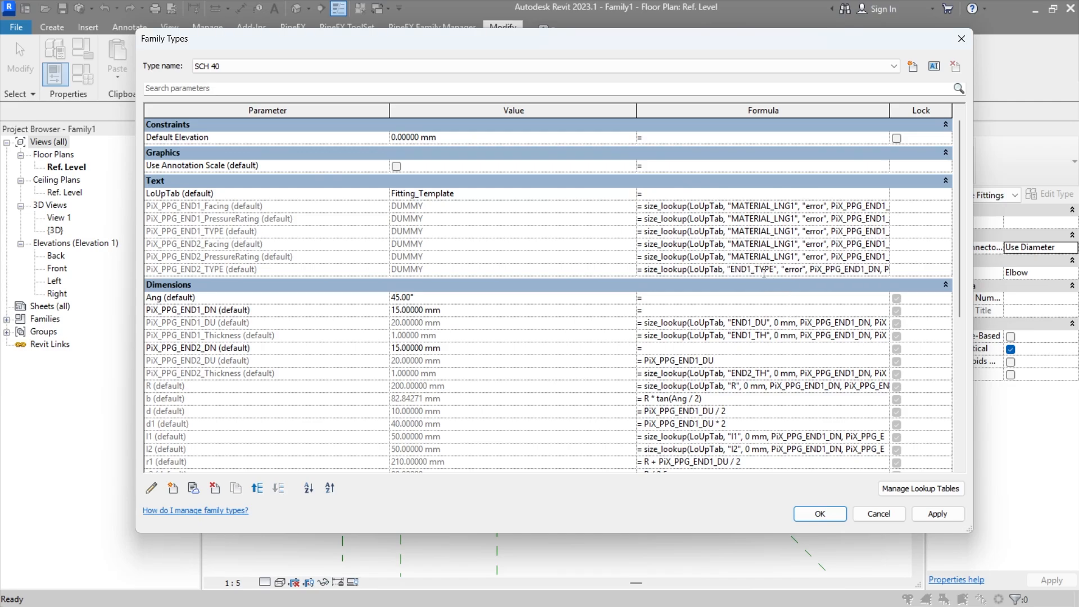
drag(751, 269, 747, 270)
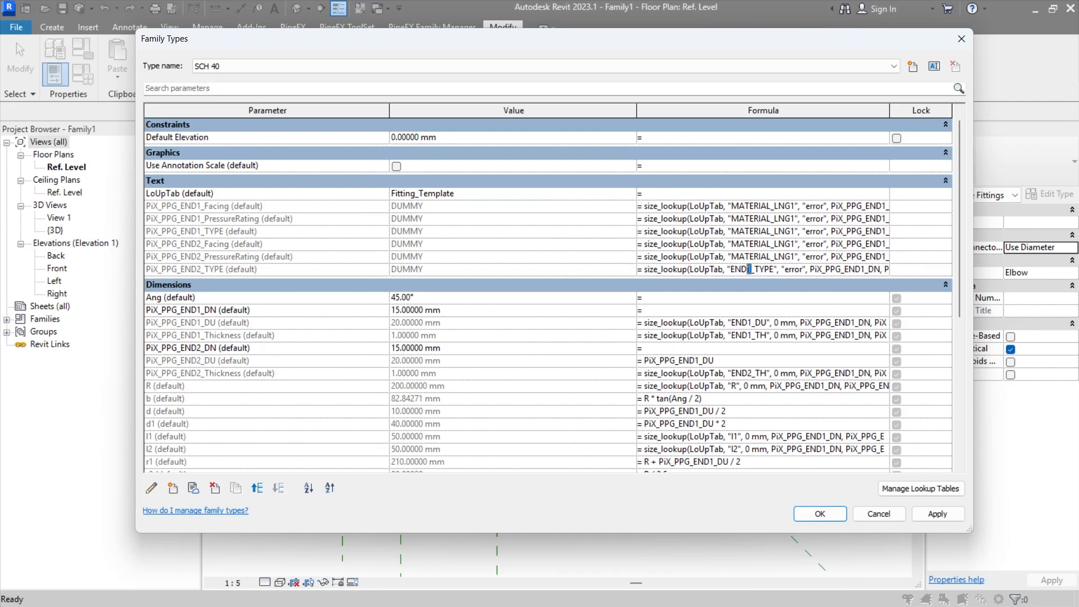
Step: Replace the MATERIAL_LNG1 column in the PiX_PPG_END1_TYPE formula with END2_TYPE and accept the formula
click(750, 231)
drag(731, 231, 791, 231)
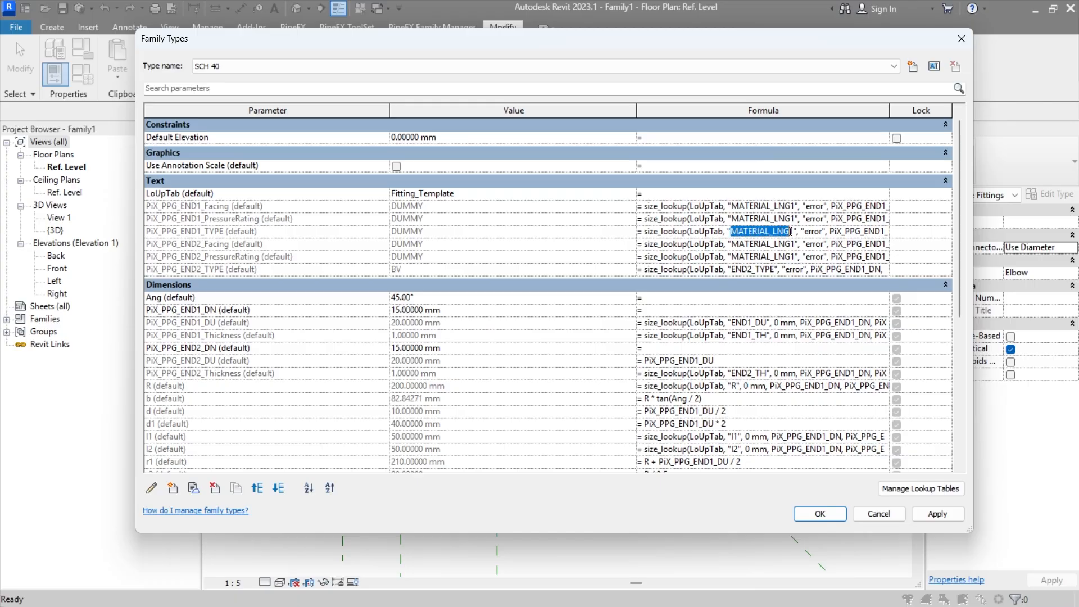
text(END1_TYPE)
click(746, 231)
key(Delete)
text(2)
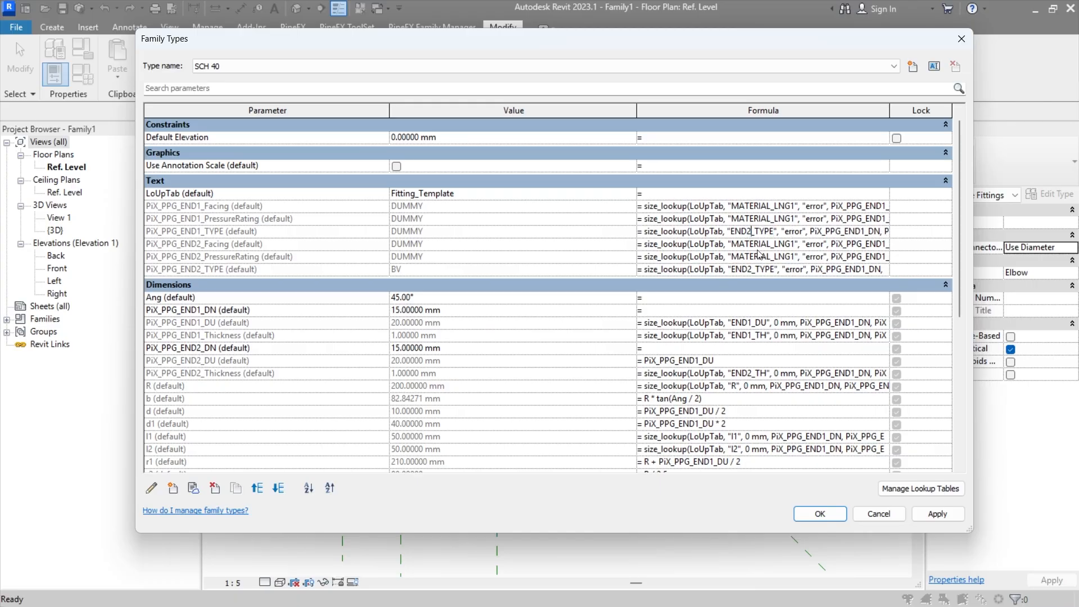
key(Return)
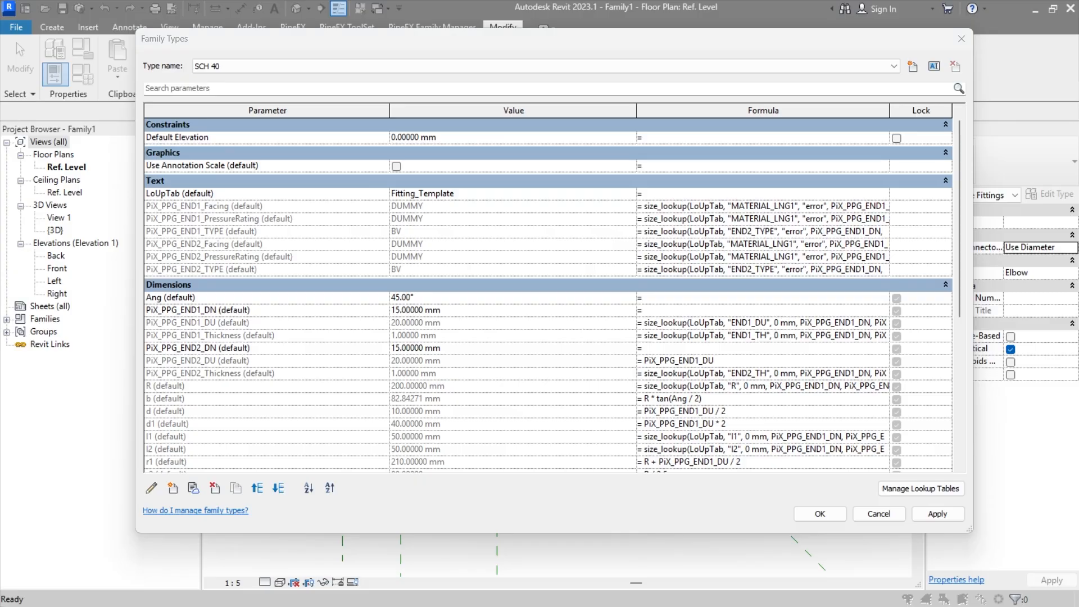
Step: Change the lookup column in the PiX_PPG_END1_PressureRating formula to END1_PRESSURERATIO
click(751, 212)
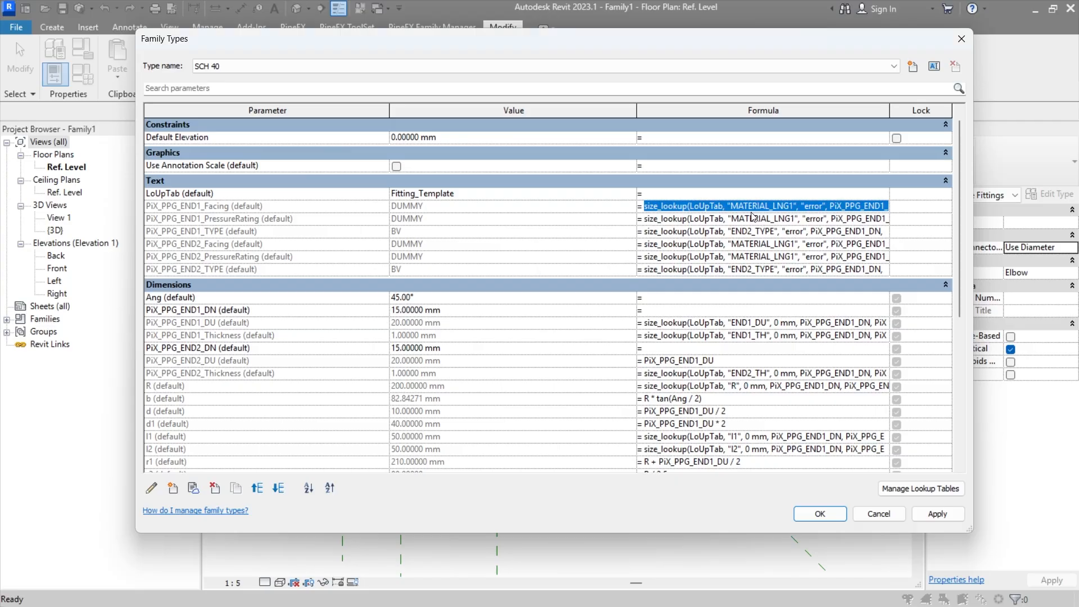
click(765, 218)
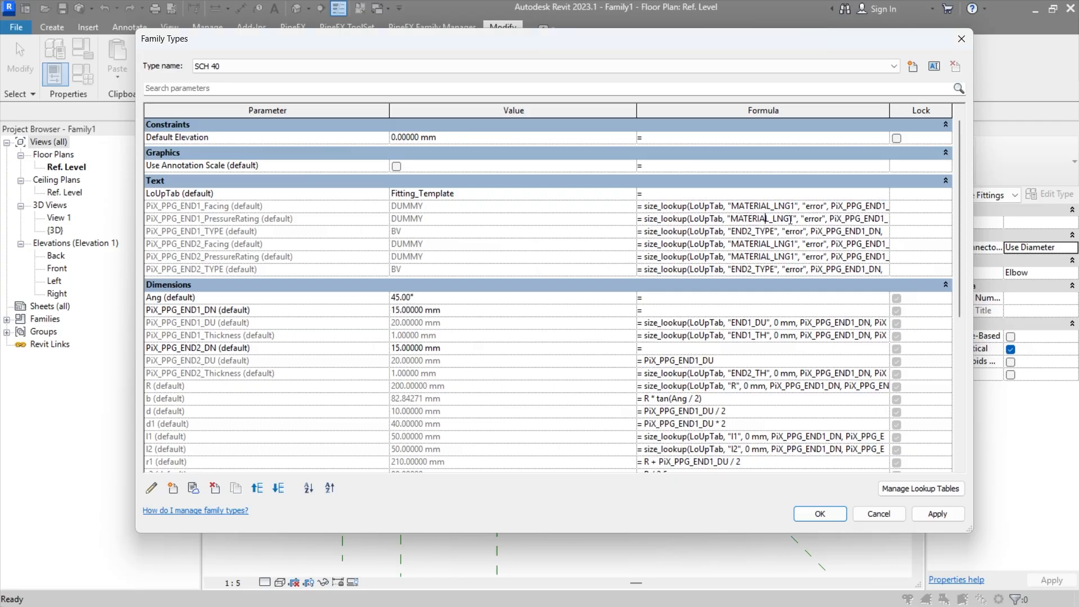
drag(790, 219, 727, 219)
text(END1_PRESSURERATIO)
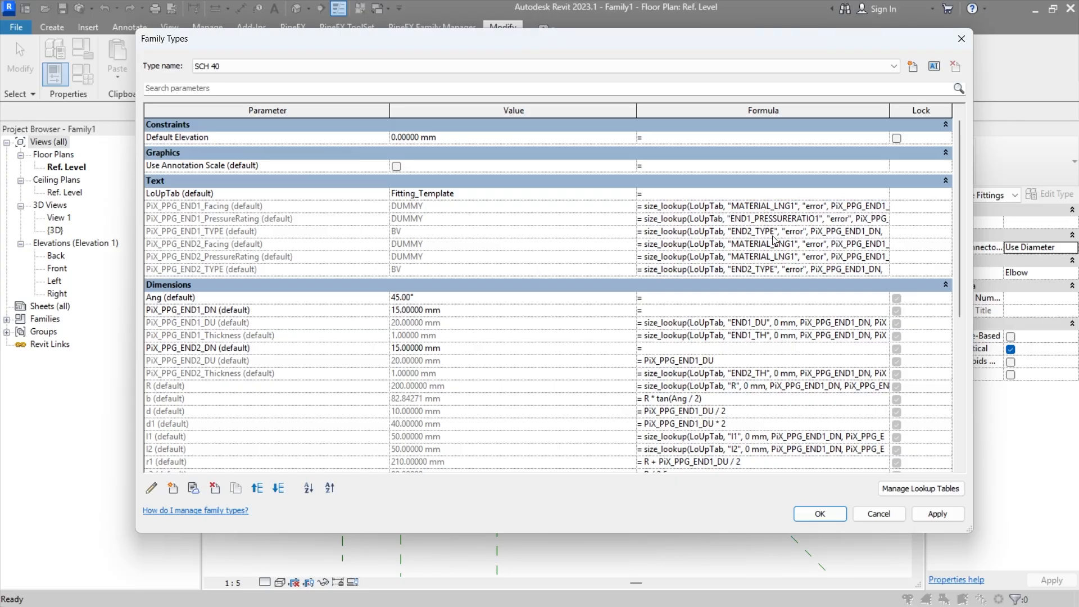
key(BackSpace)
Step: Change the lookup column in the PiX_PPG_END2_PressureRating formula to END2_PRESSURERATIO
click(772, 258)
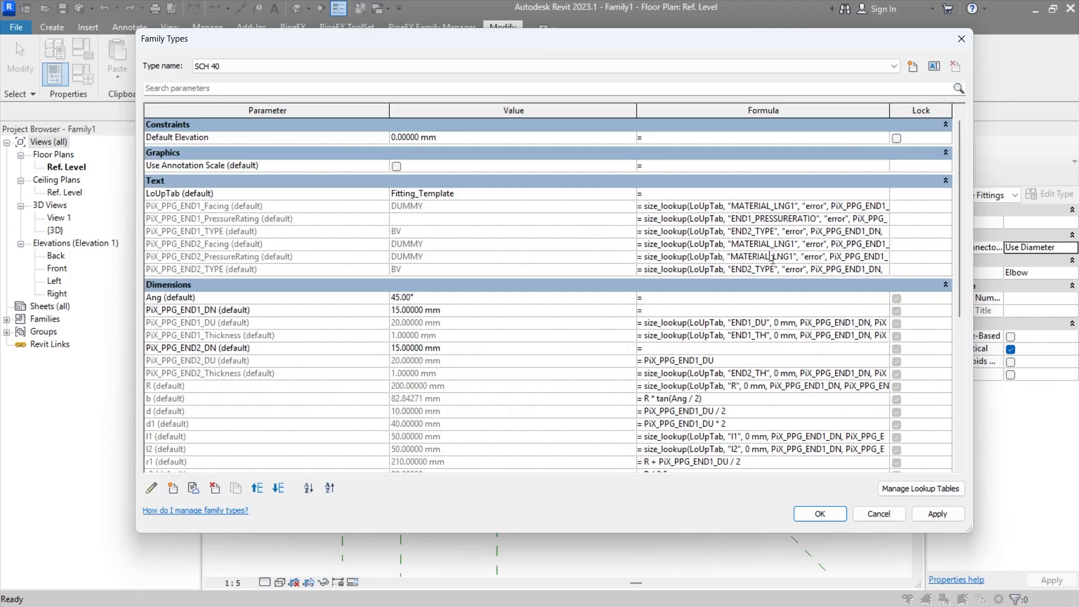
drag(731, 257, 797, 250)
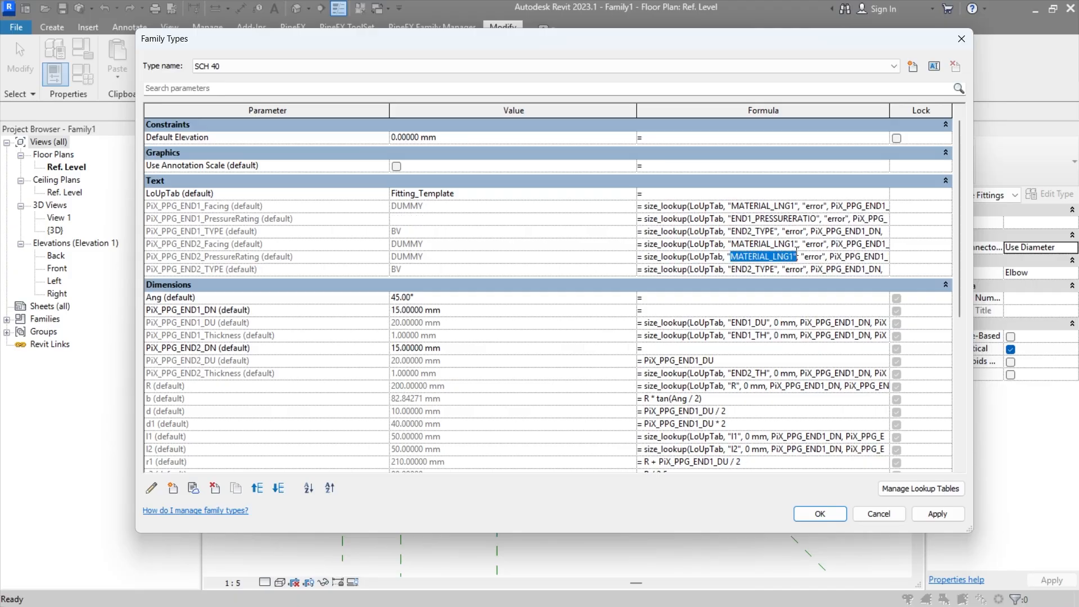
text(END1_PRESSURERATIO)
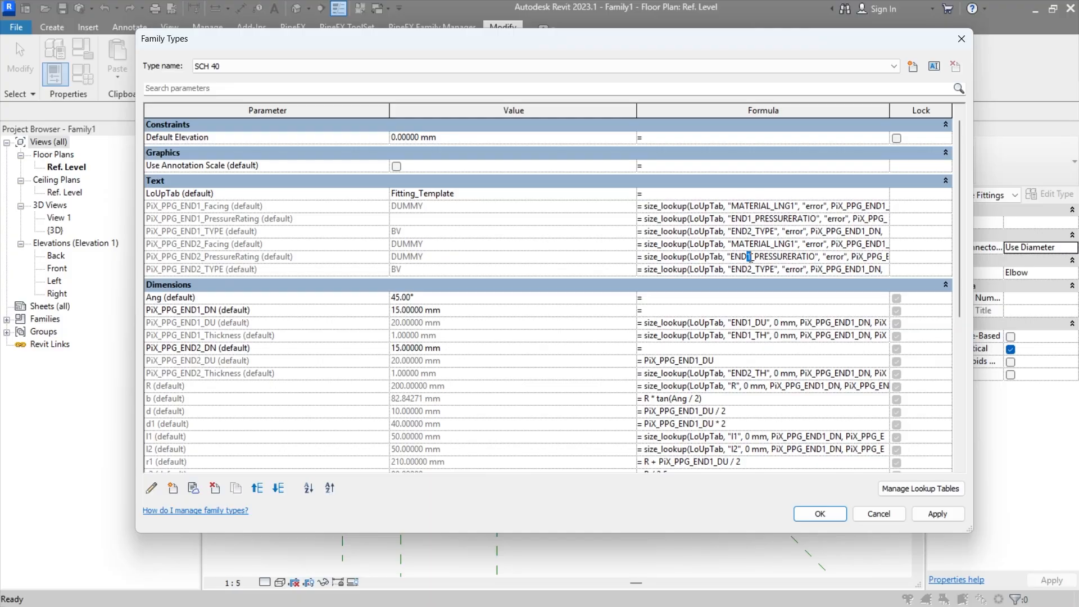
text(2)
click(755, 243)
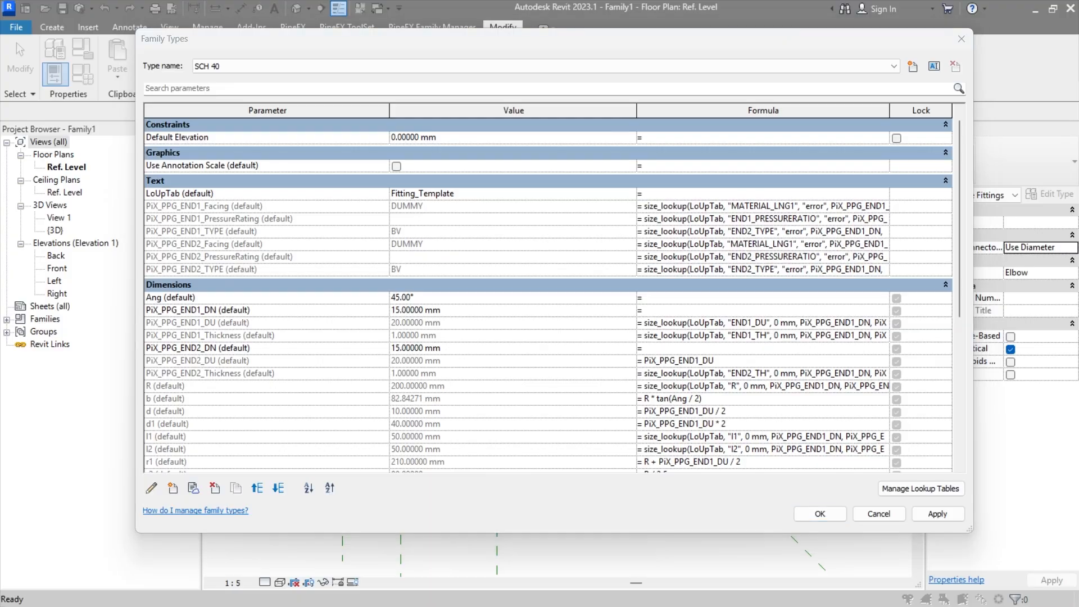
Step: Change the lookup column in the PiX_PPG_END1_Facing formula to END1_FACING
click(728, 208)
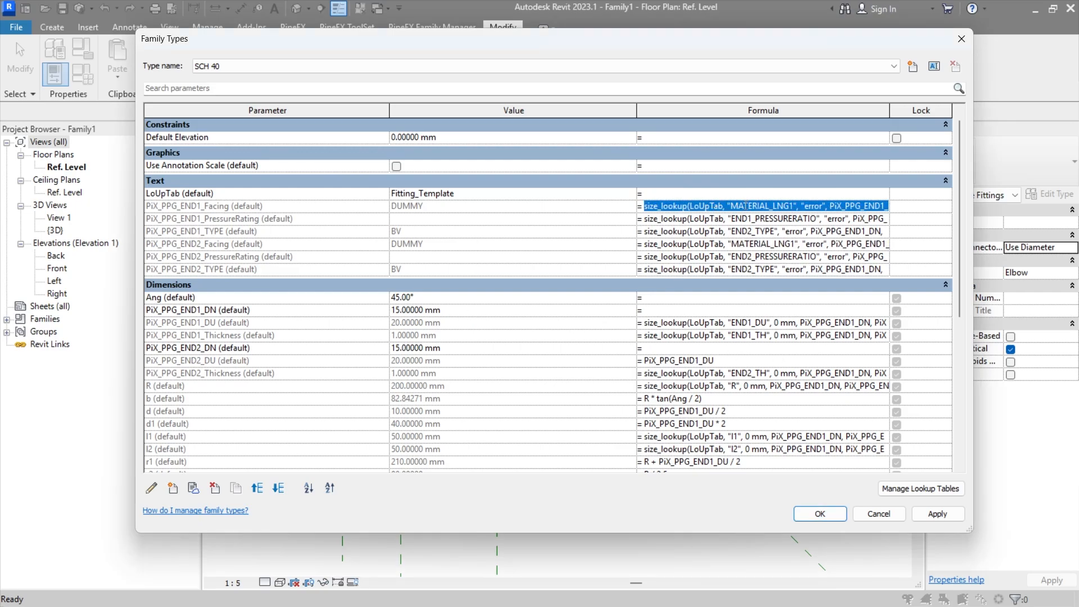
click(743, 209)
click(724, 256)
click(724, 257)
click(739, 208)
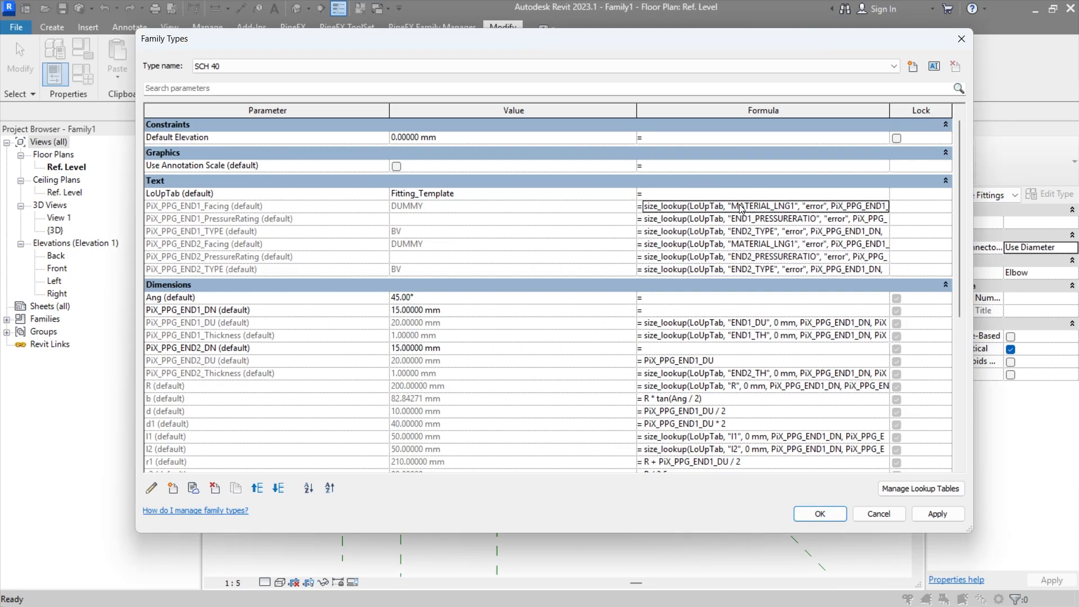
click(739, 208)
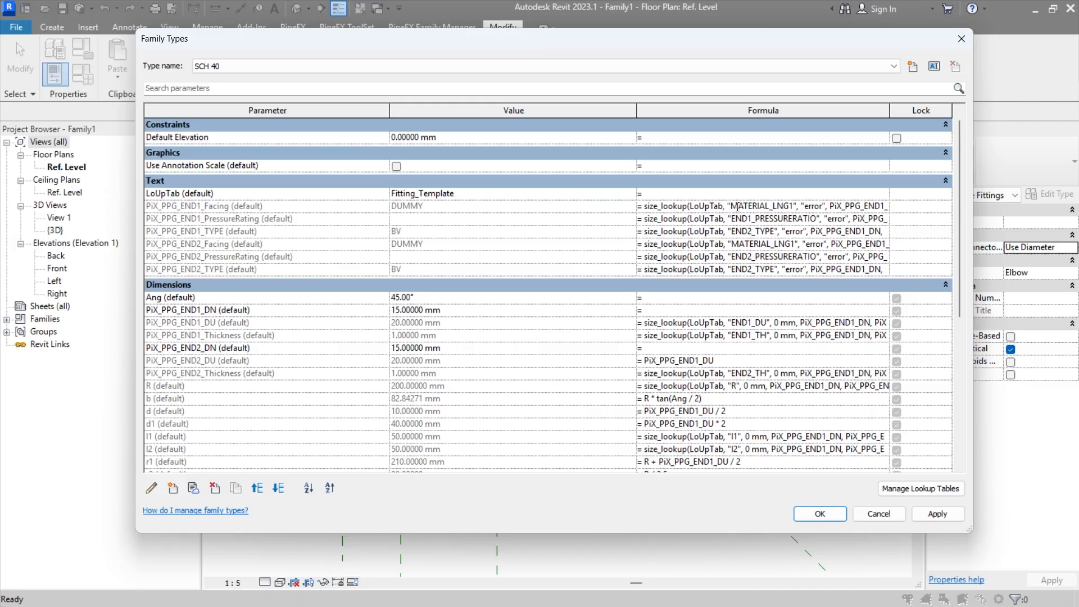
drag(730, 208, 792, 207)
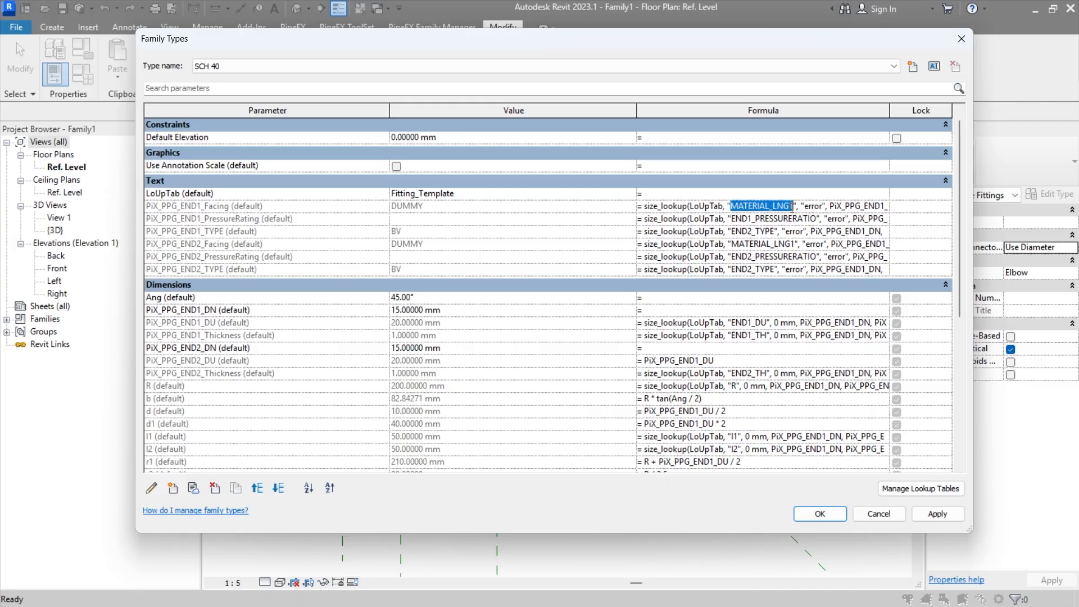
text(END1_FACING)
click(776, 257)
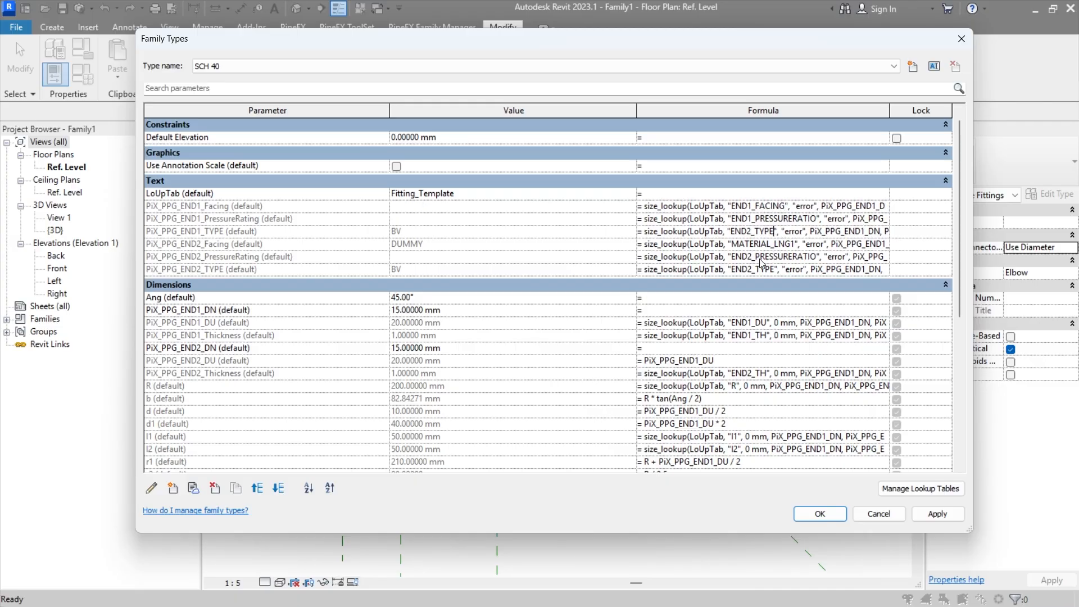
Step: Change the lookup column in the PiX_PPG_END2_Facing formula to END2_FACING and apply the family type changes
click(732, 247)
drag(732, 246, 797, 247)
text(END1_FACING)
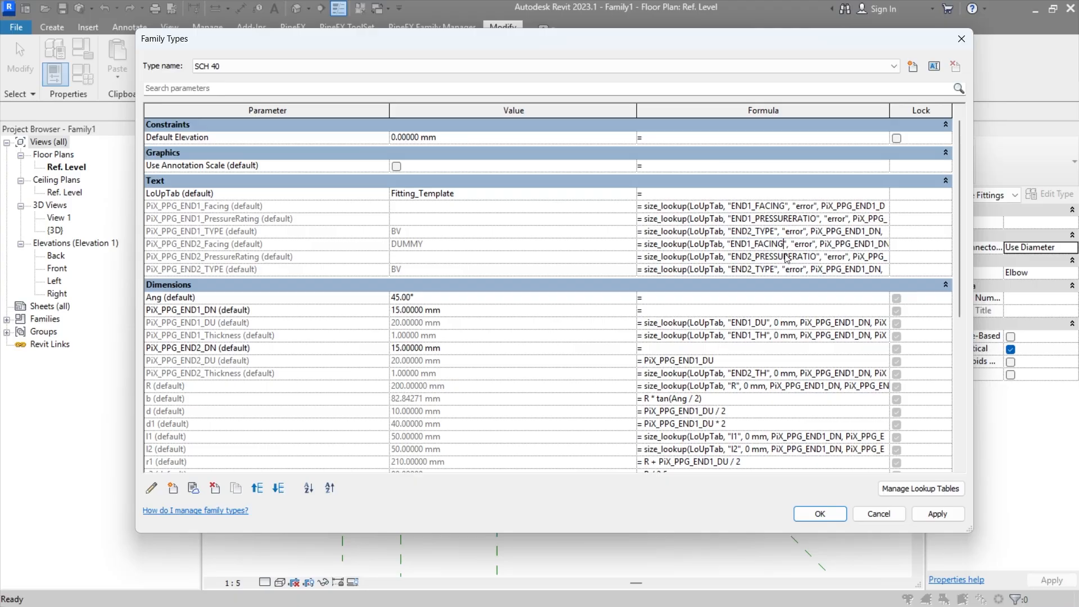
text(2)
click(779, 262)
click(937, 514)
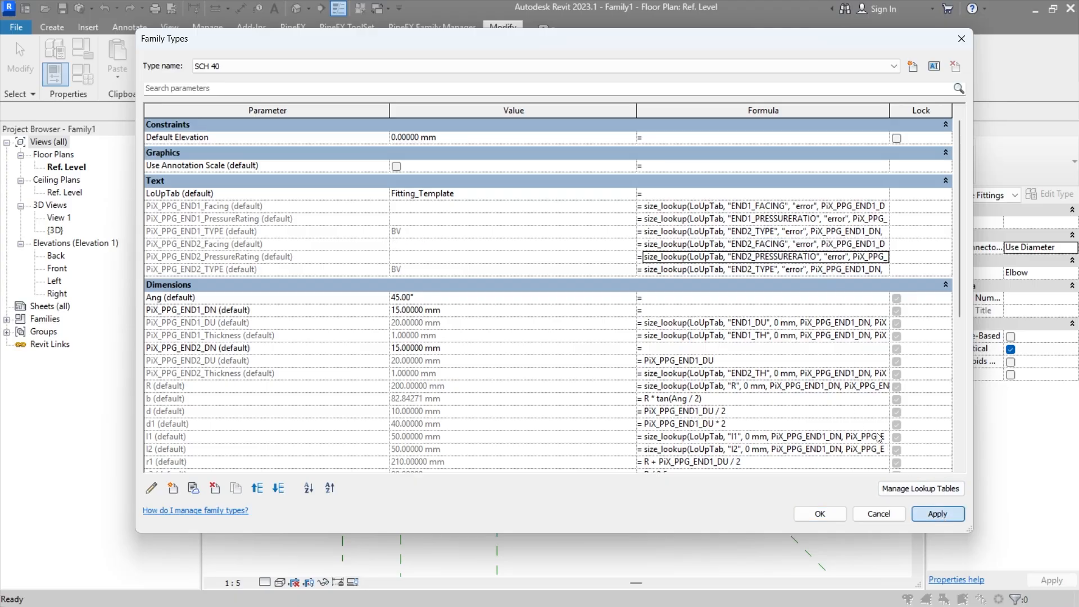
Step: Review the values and formulas across the family's text, dimension, general and data parameters
scroll(596, 336, down, 10)
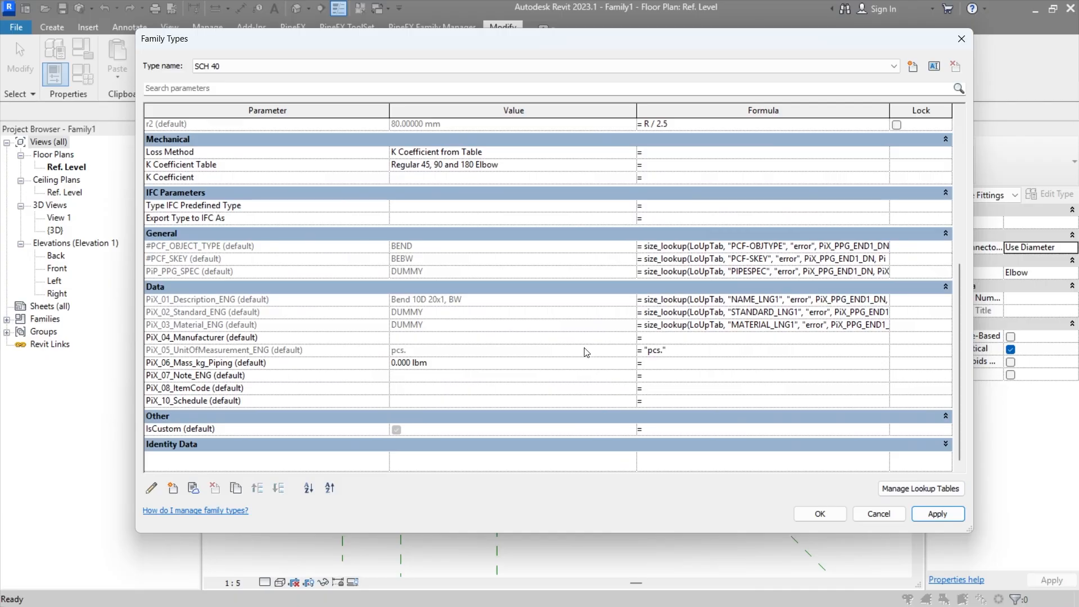
scroll(585, 349, up, 10)
scroll(568, 356, down, 1)
scroll(568, 356, down, 8)
scroll(568, 357, up, 9)
scroll(612, 362, down, 6)
scroll(611, 362, down, 4)
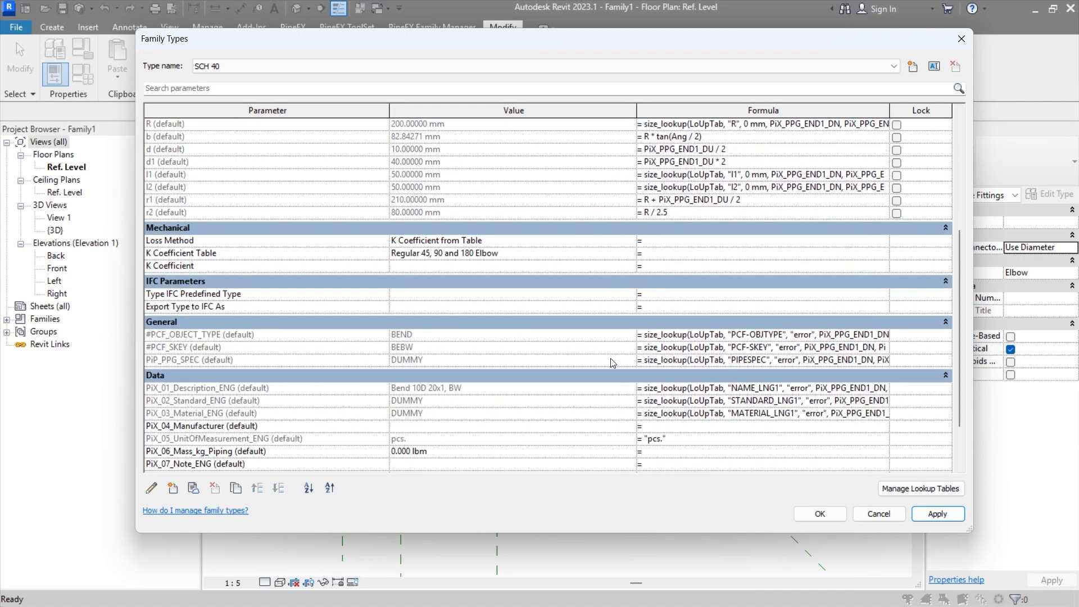
scroll(611, 363, up, 10)
scroll(611, 362, down, 6)
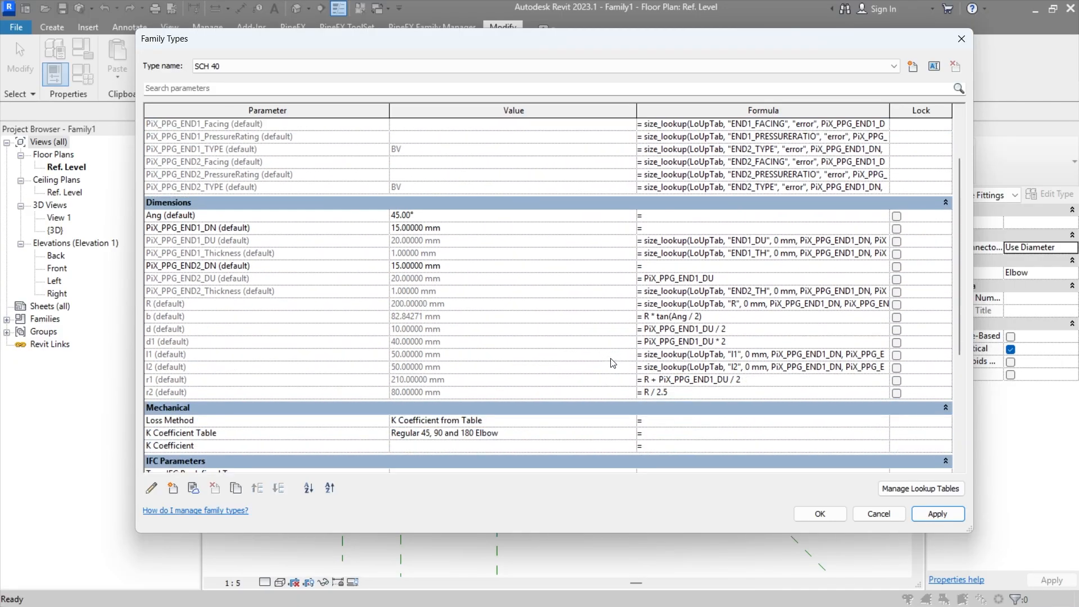
scroll(596, 377, up, 6)
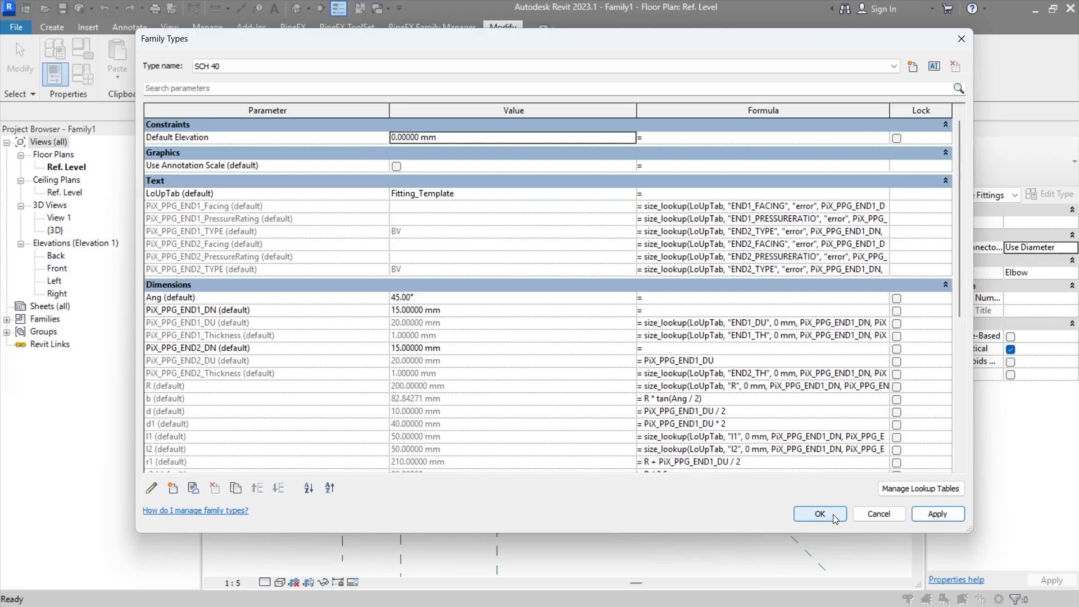
Step: Accept the family types and open the default 3D view to inspect the elbow's bend and straight ends
click(796, 513)
middle_drag(562, 469, 603, 554)
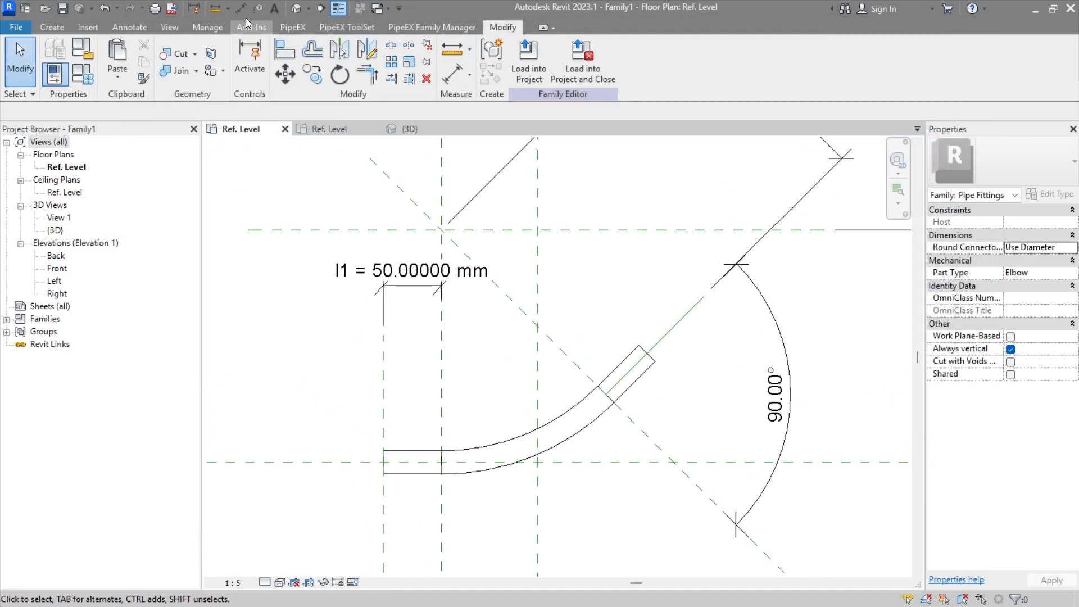
click(295, 9)
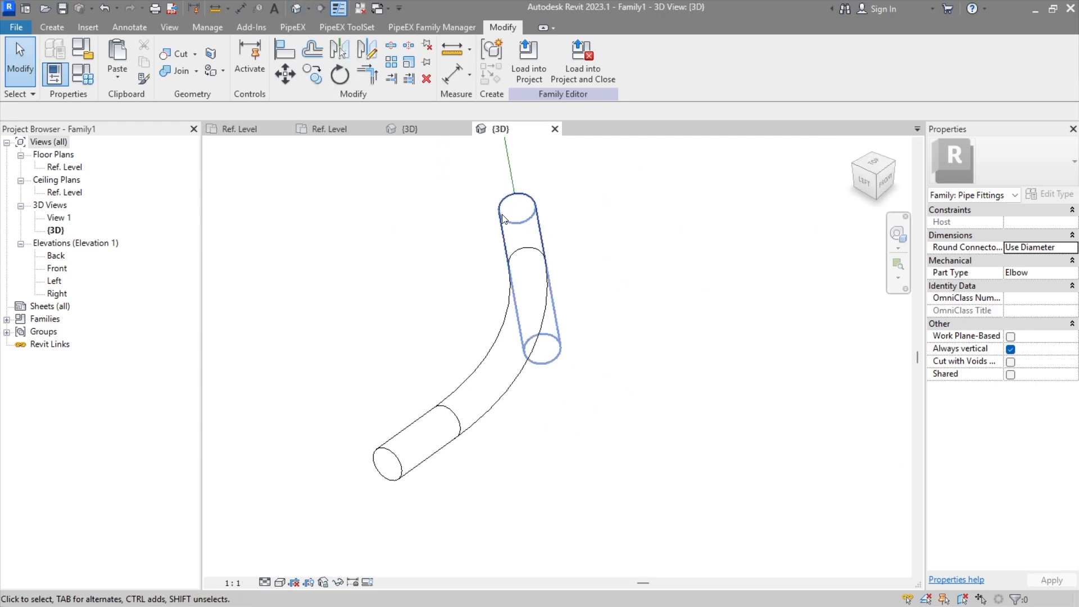
click(430, 440)
shift+middle_drag(421, 366, 518, 436)
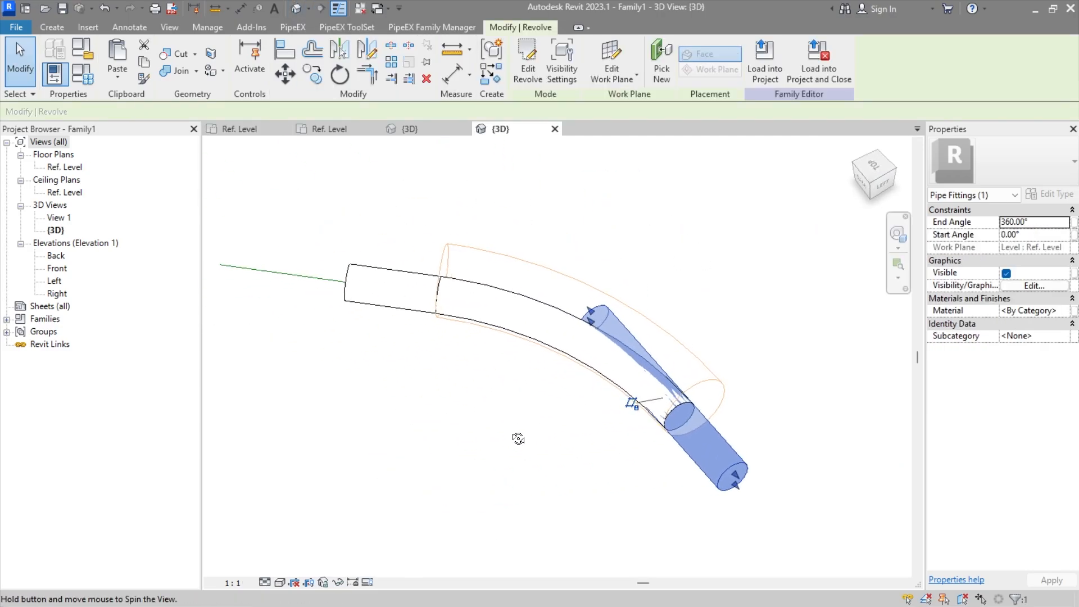
click(510, 433)
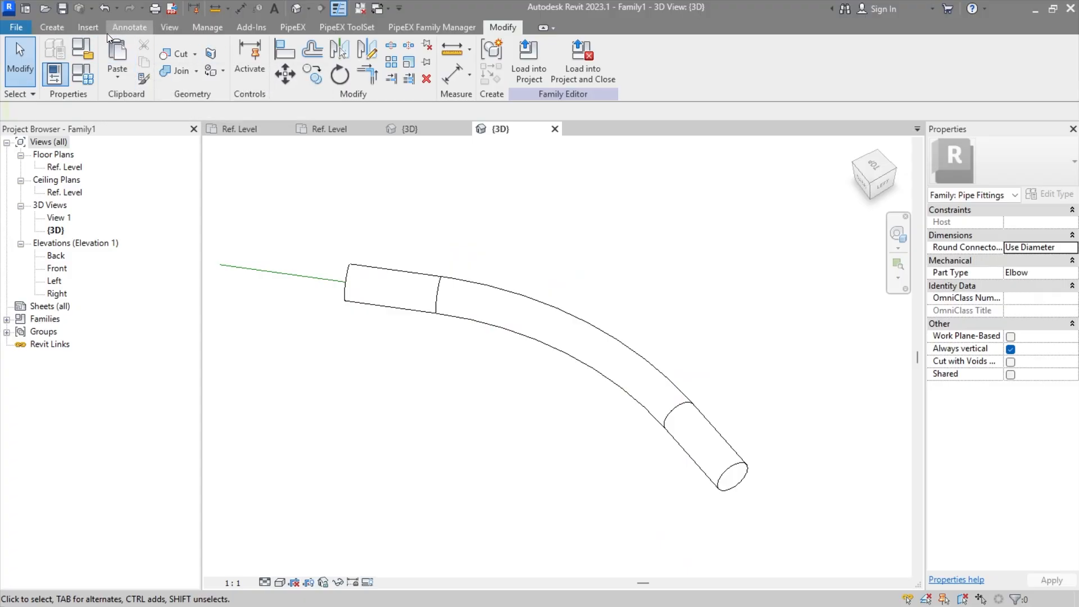
Step: Place a Hydronic Supply pipe connector on each of the elbow's two end faces
click(90, 30)
click(69, 30)
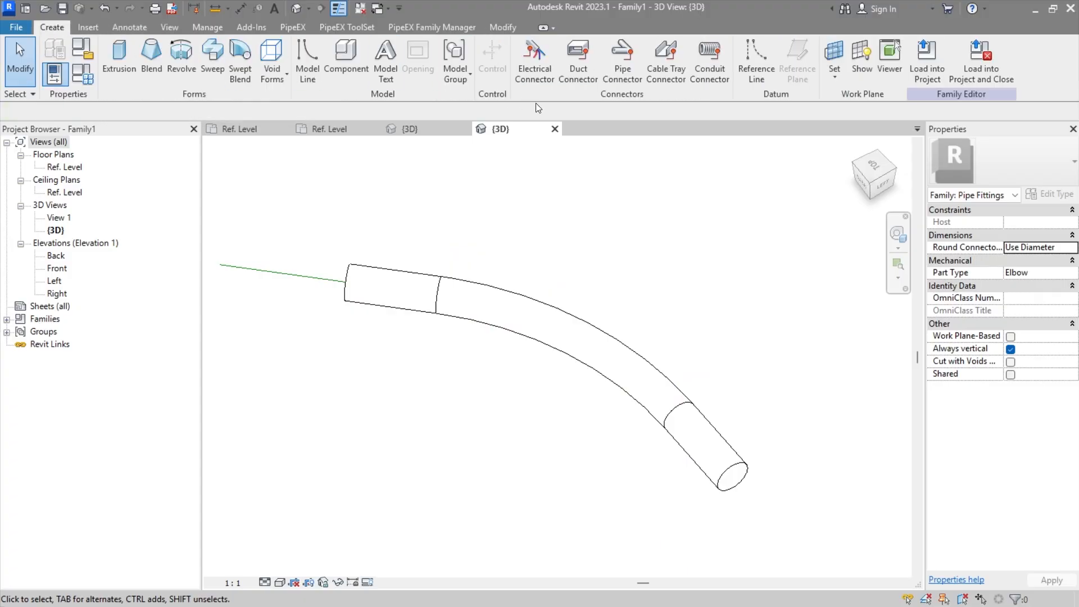
click(626, 76)
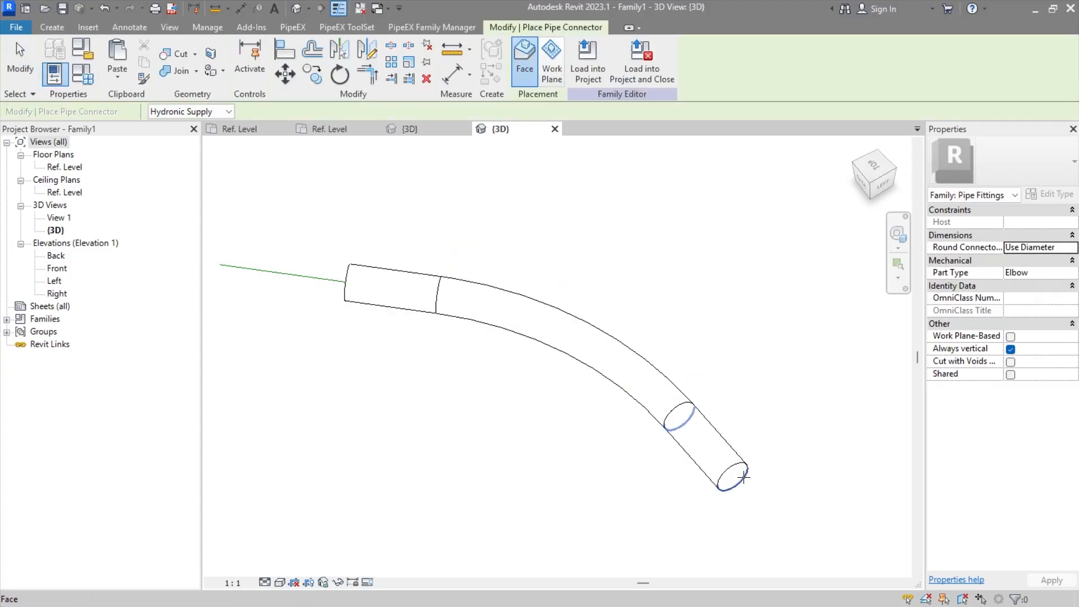
click(738, 478)
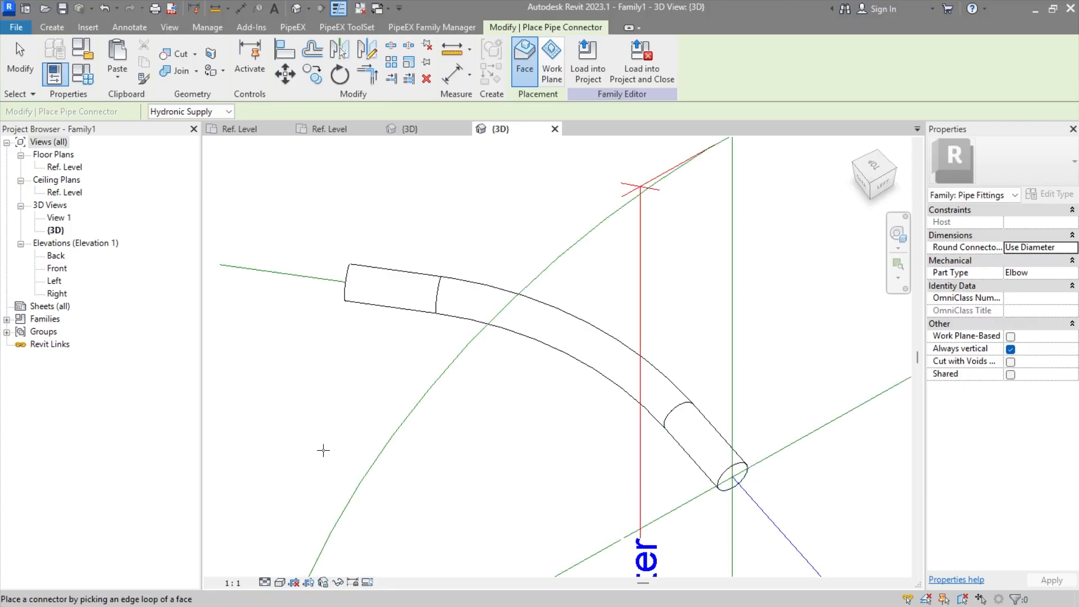
shift+middle_drag(320, 448, 390, 402)
click(404, 399)
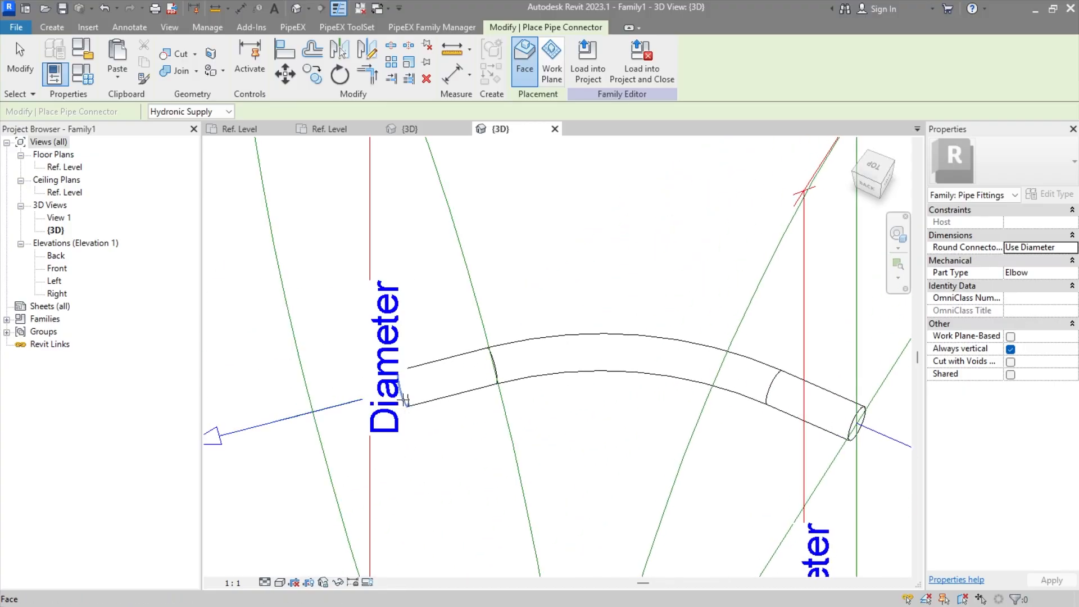
scroll(528, 450, down, 3)
key(Escape)
Step: Set the system classification of both pipe connectors to Fitting
ctrl+click(591, 494)
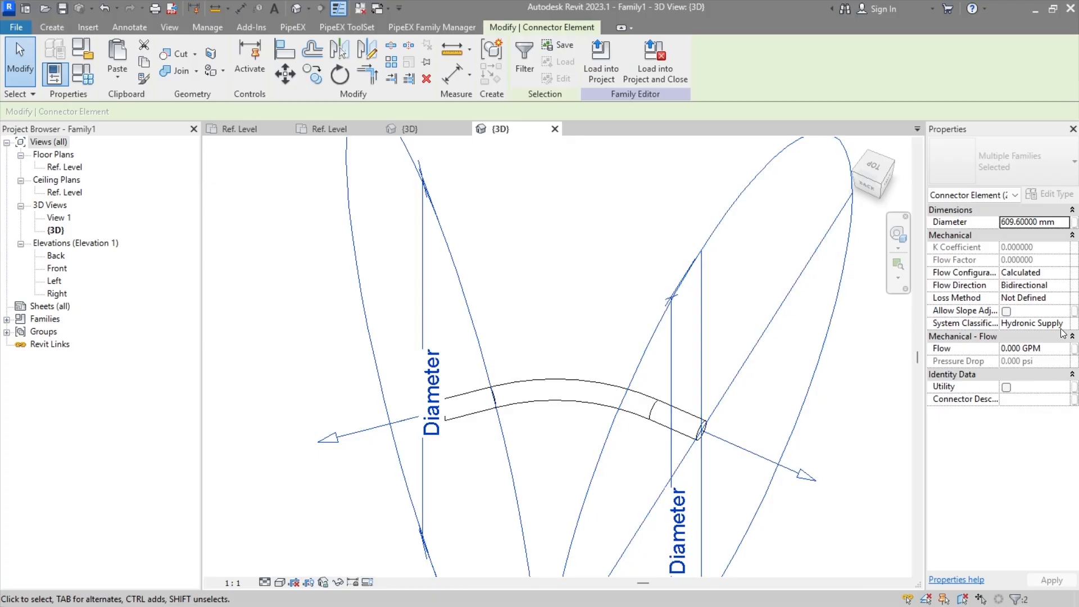
click(1034, 323)
scroll(995, 385, down, 3)
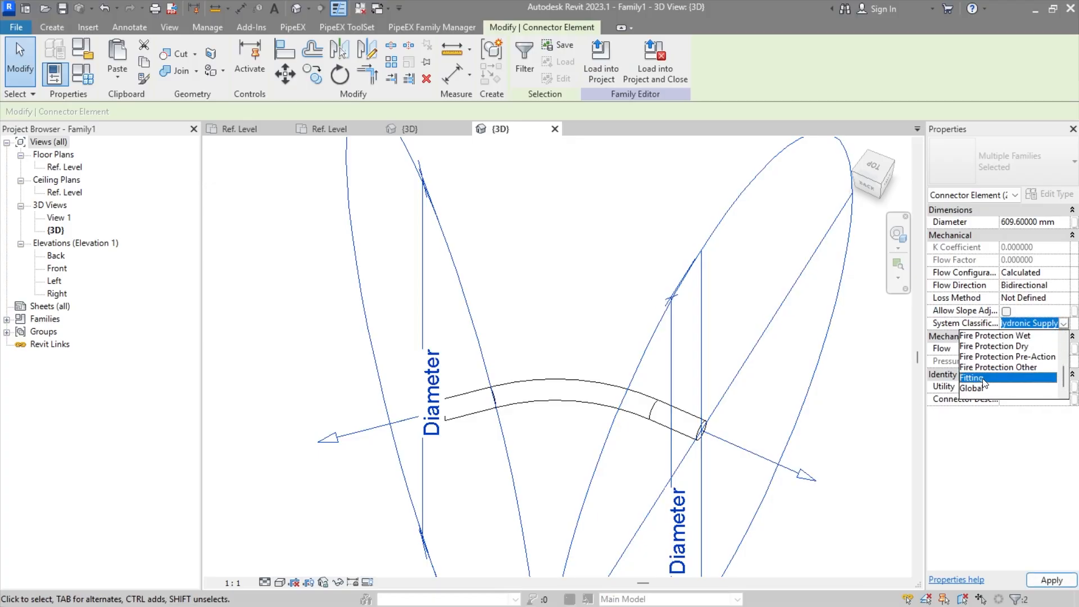
click(982, 378)
Step: Associate both pipe connectors' Angle with the Ang family parameter and their Diameter with PiX_PPG_END1_DN
click(1074, 223)
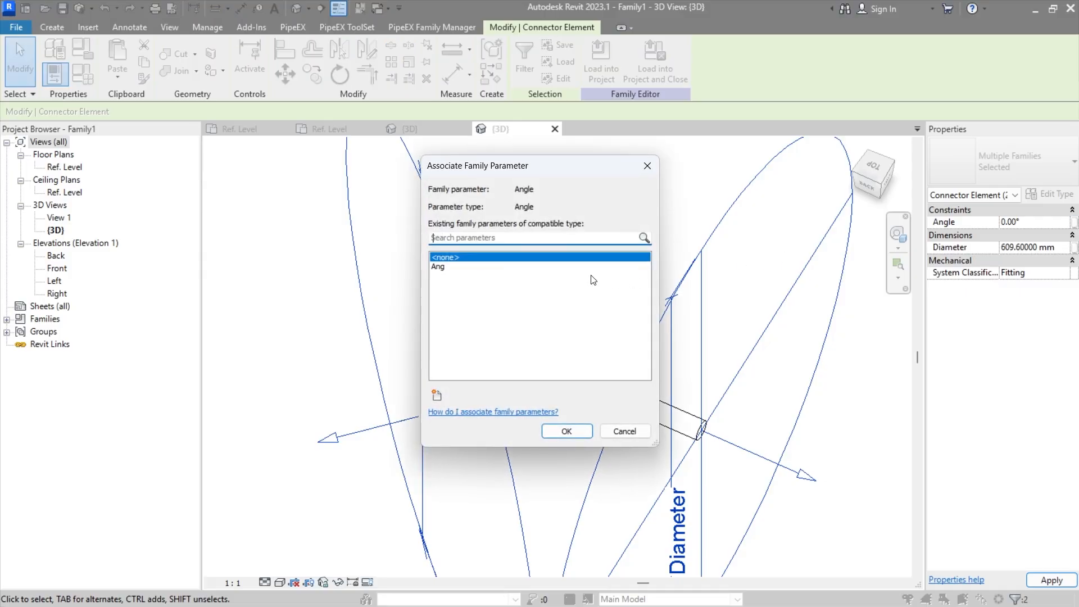
click(439, 267)
click(567, 431)
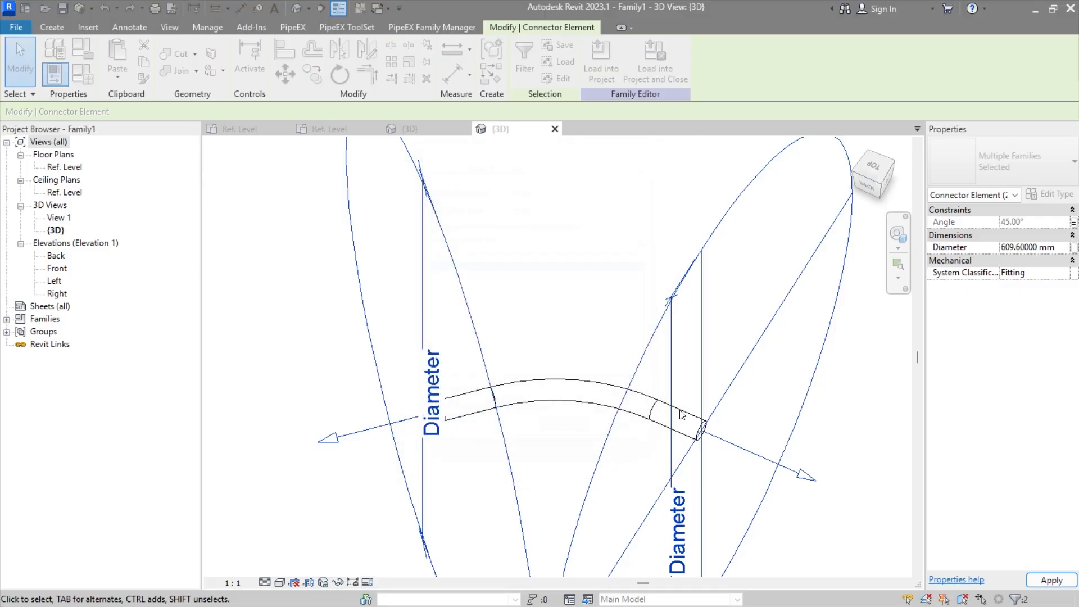
click(1074, 247)
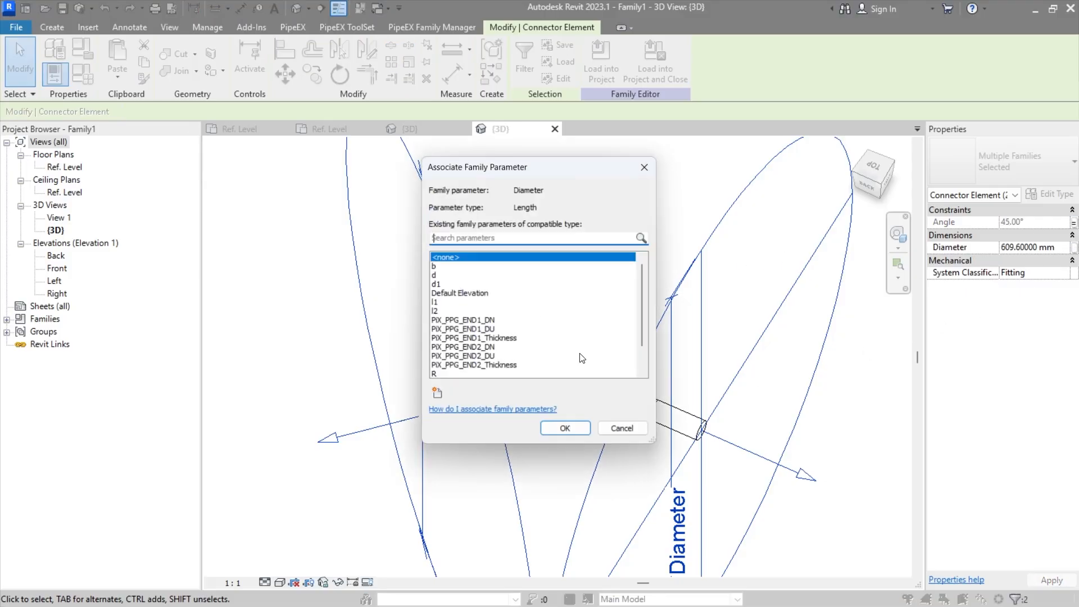
click(483, 320)
click(568, 430)
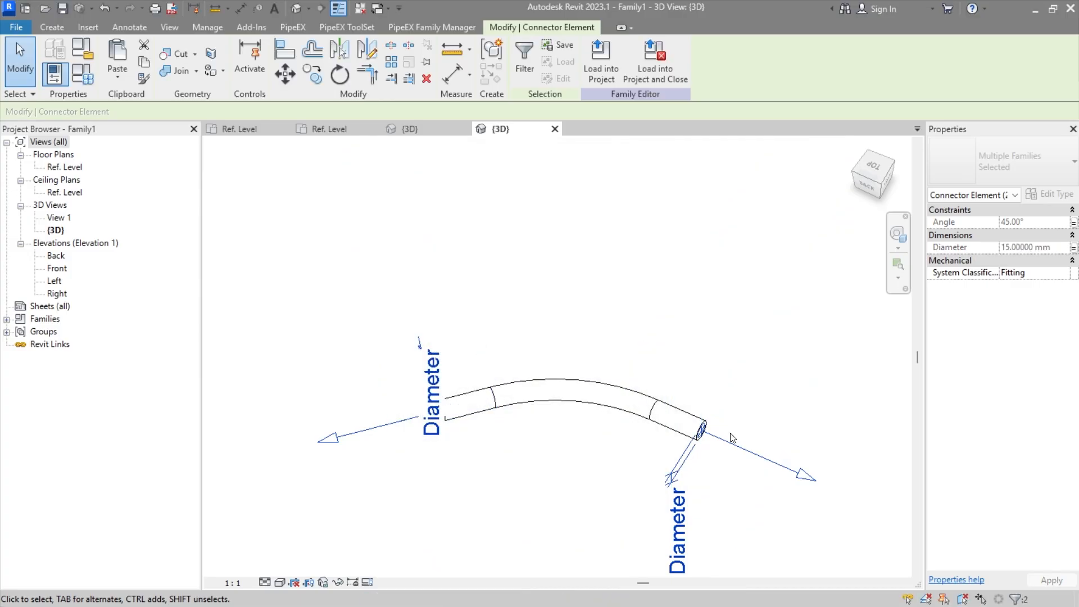
click(784, 366)
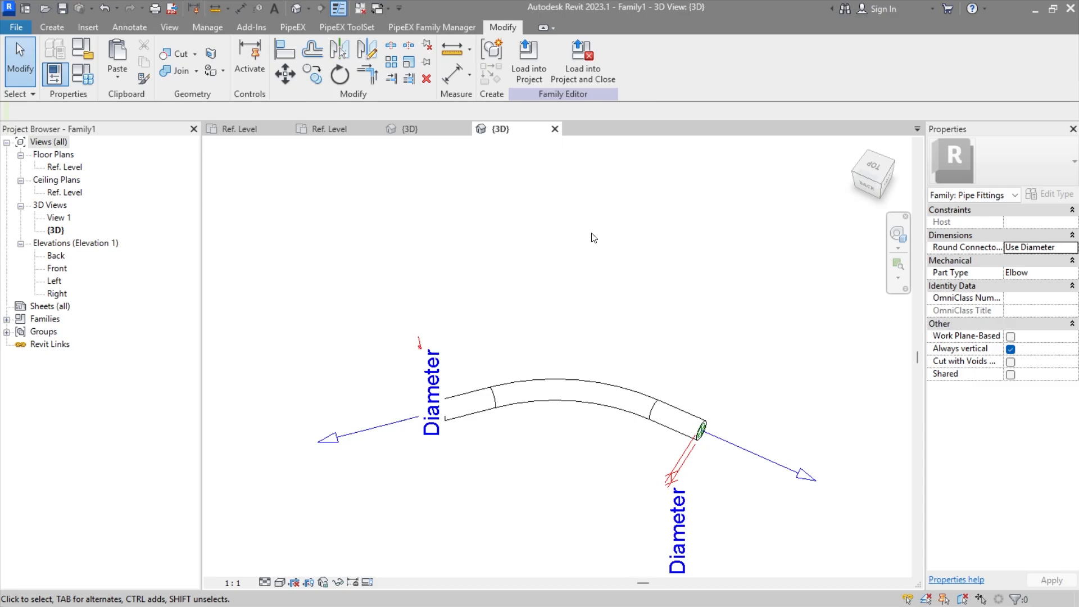
Step: Link the pipe connectors at the elbow's two ends to each other
click(683, 464)
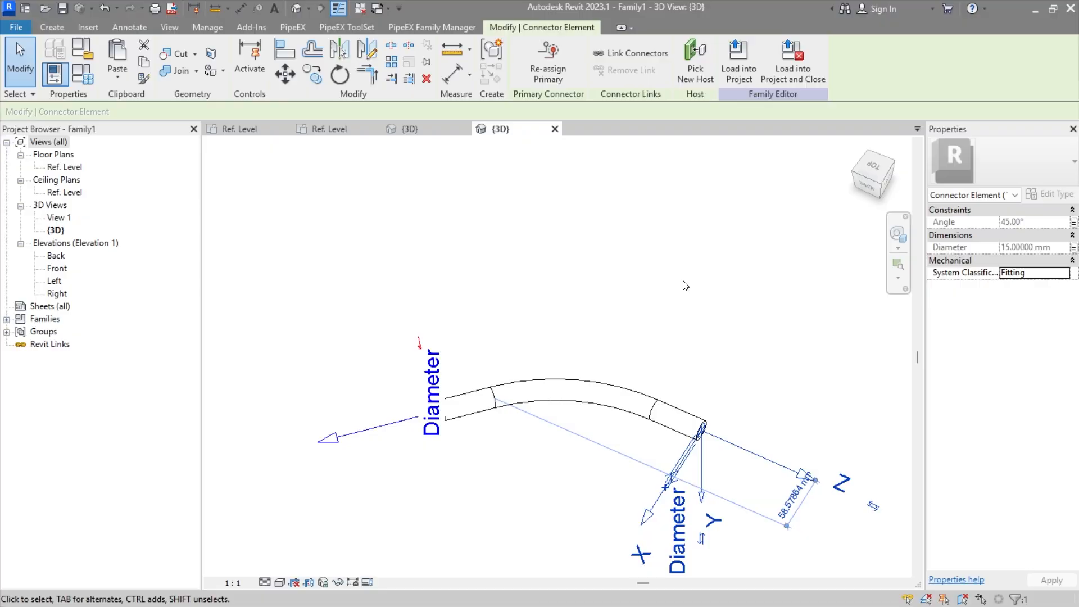
click(686, 287)
click(673, 475)
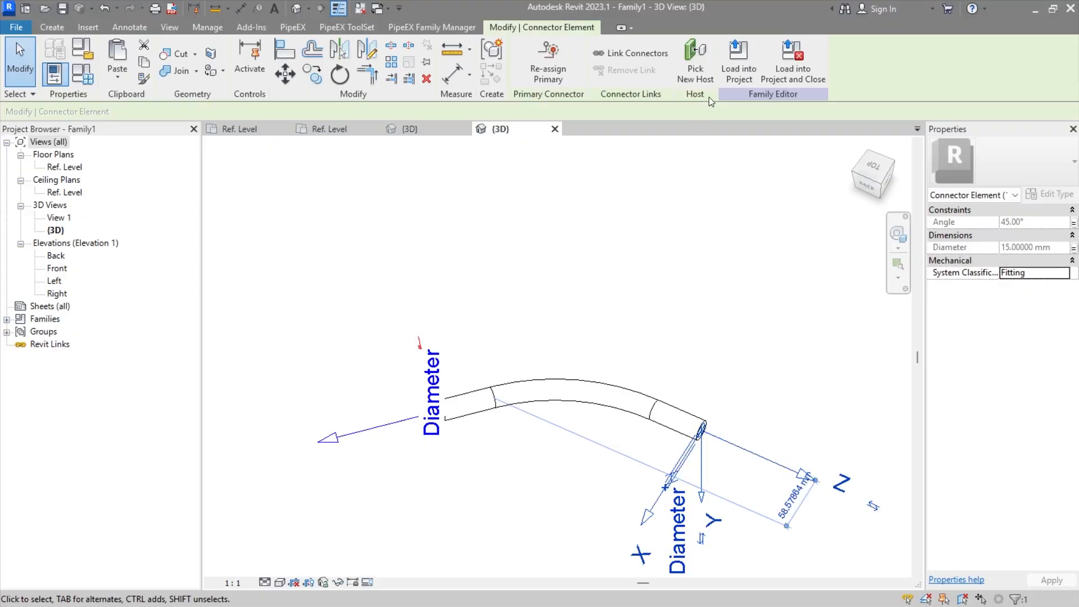
click(635, 54)
click(388, 426)
click(700, 430)
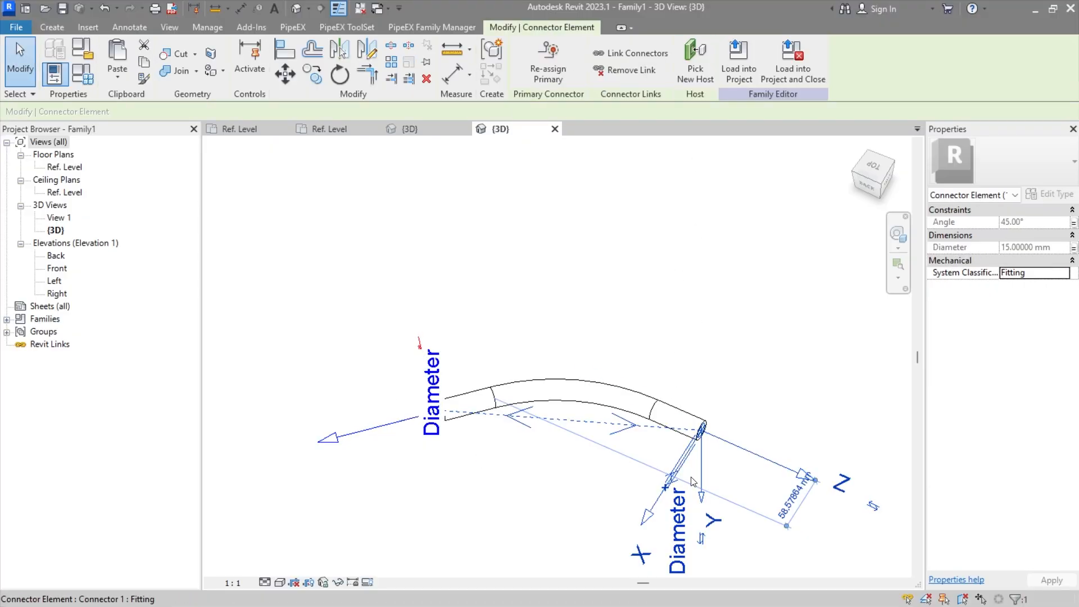
shift+middle_drag(697, 489, 713, 365)
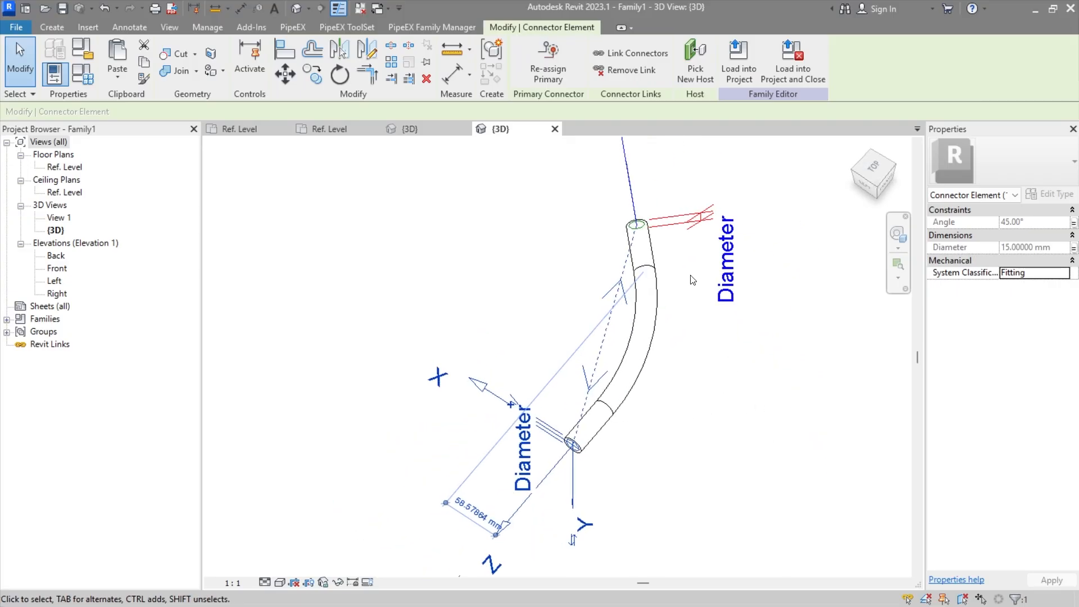
click(715, 371)
shift+middle_drag(471, 414, 568, 504)
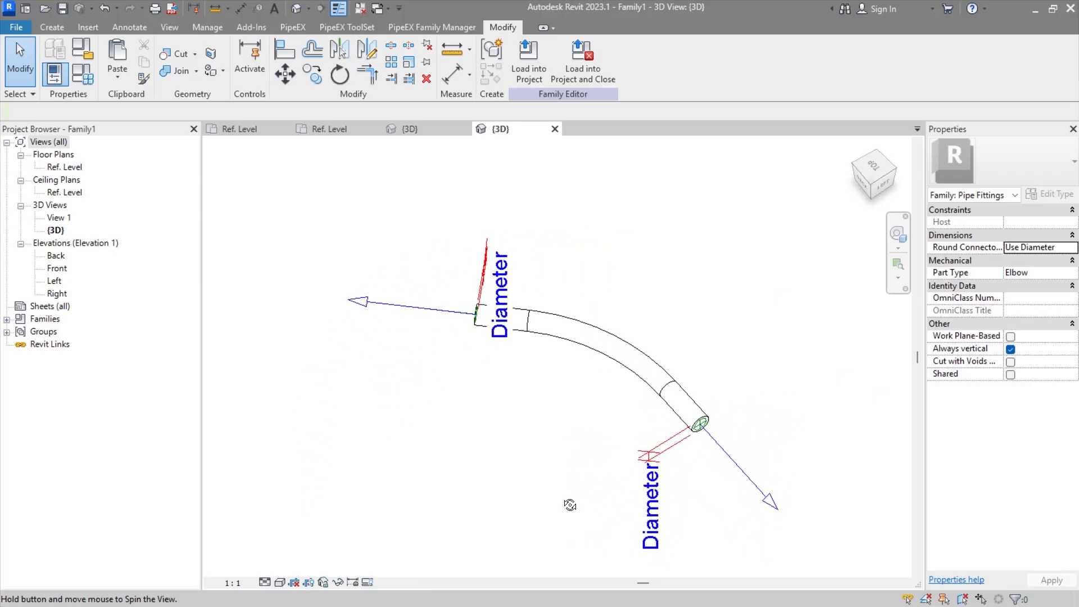